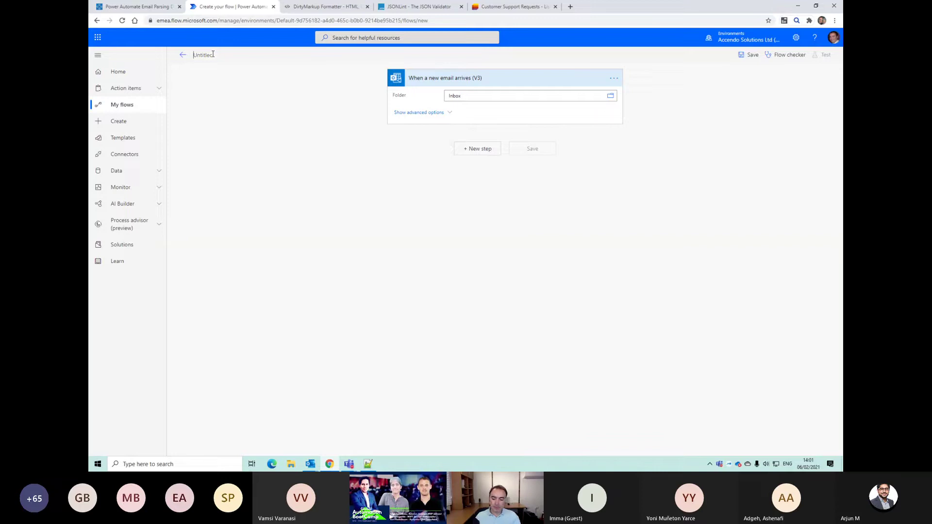
Step: Title the flow 'Parse email' and add a Compose action after the email trigger
{"action": "type", "text": "Parse"}
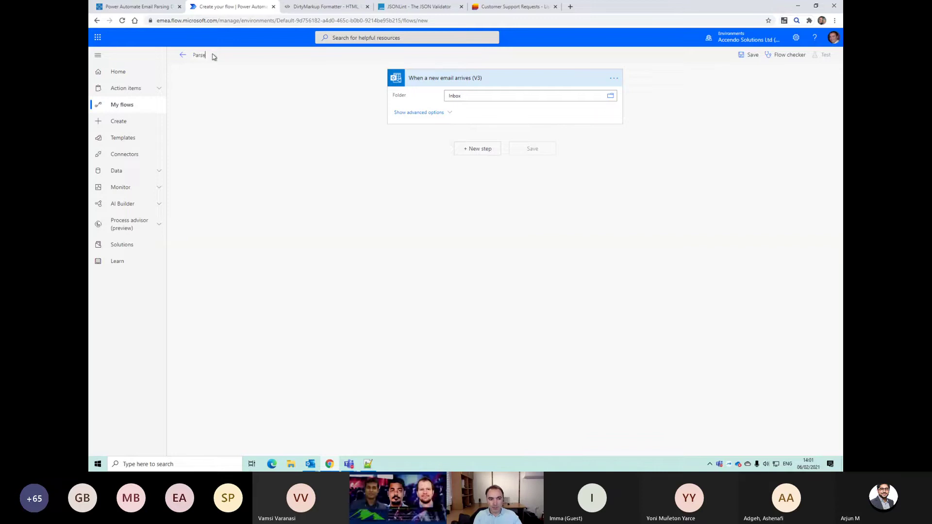
{"action": "type", "text": " email"}
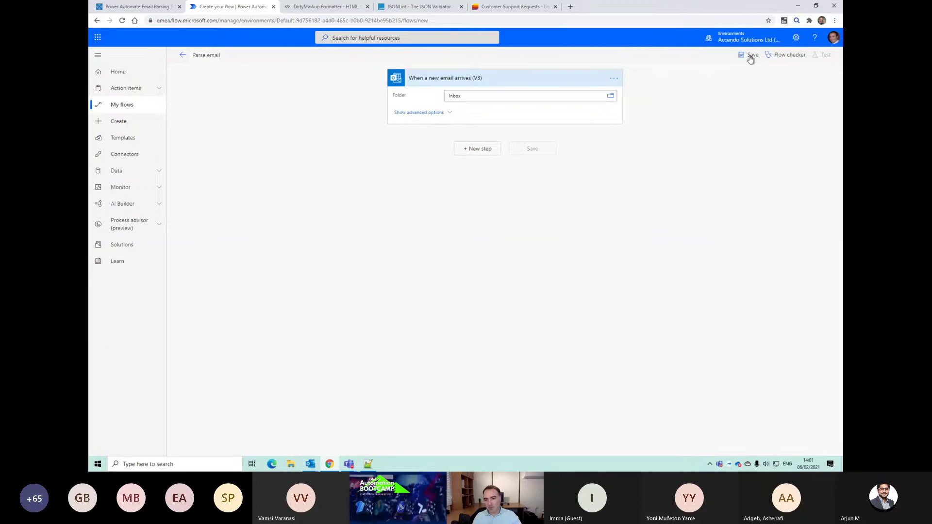
{"action": "left_click", "coordinate": [749, 55]}
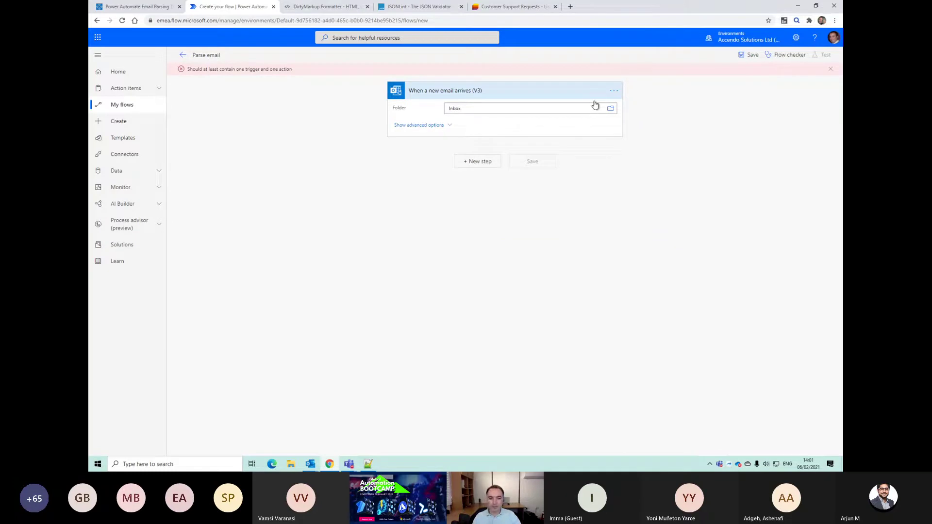
{"action": "left_click", "coordinate": [477, 161]}
{"action": "type", "text": "compos"}
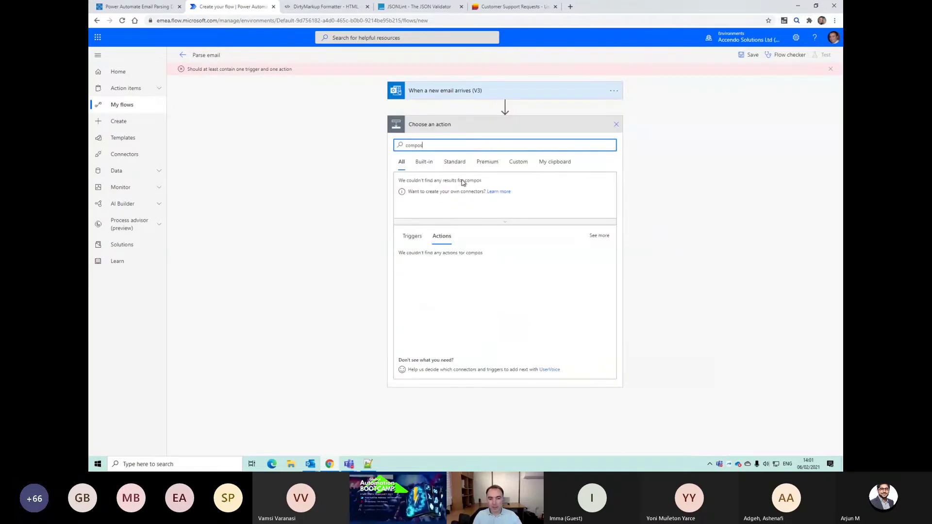
{"action": "type", "text": "e"}
{"action": "left_click", "coordinate": [421, 258]}
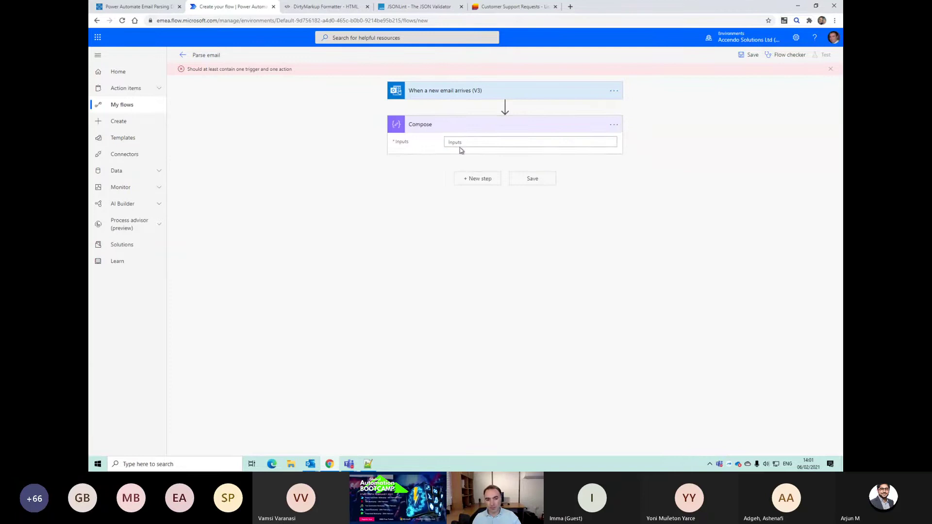
Step: Set the Compose input to the email Body, save, and go to the TachyTelic form
{"action": "left_click", "coordinate": [459, 145]}
{"action": "left_click", "coordinate": [680, 266]}
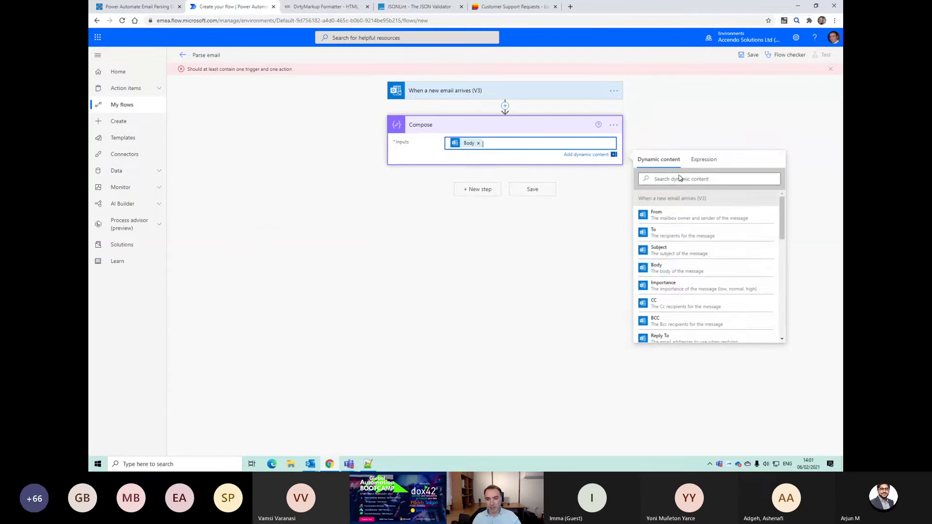
{"action": "left_click", "coordinate": [739, 56]}
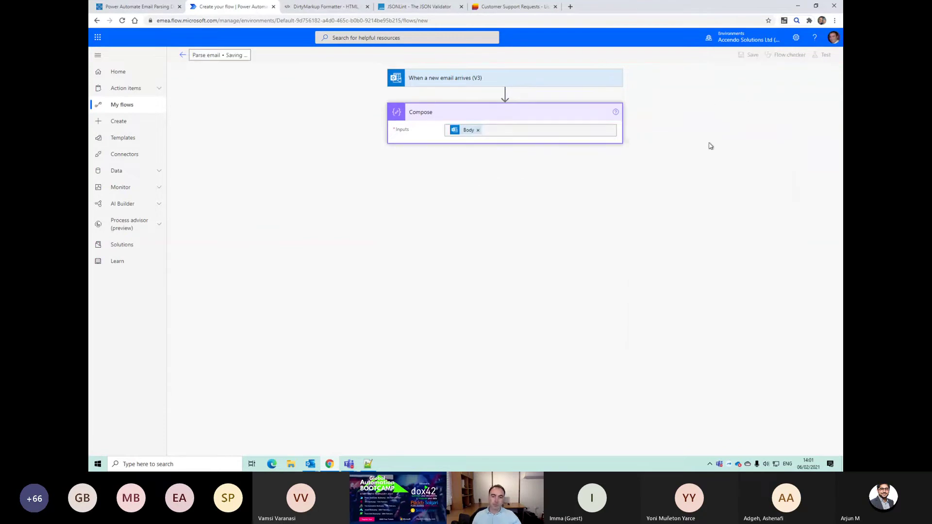
{"action": "left_click", "coordinate": [157, 7]}
{"action": "left_click", "coordinate": [326, 138]}
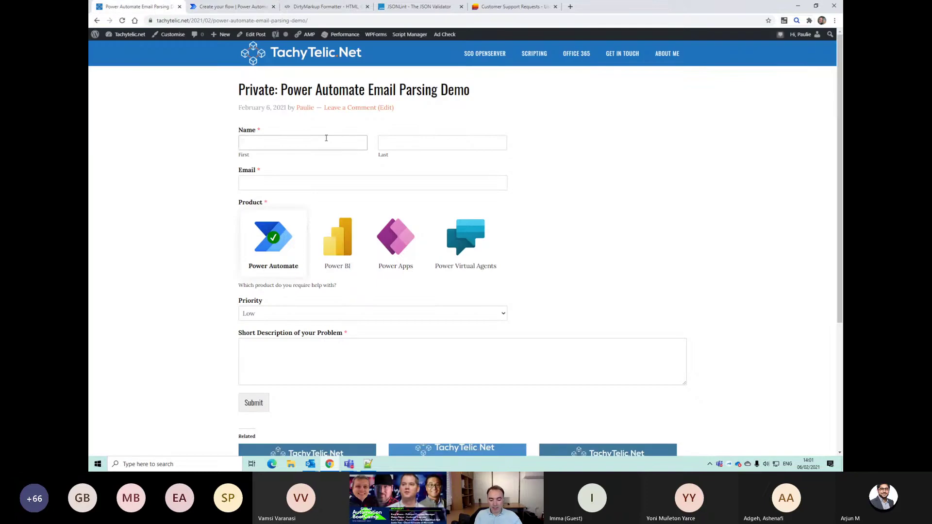
Step: Fill in the contact's first name, last name and e-mail address on the form
{"action": "key", "text": "Tab"}
{"action": "key", "text": "Tab"}
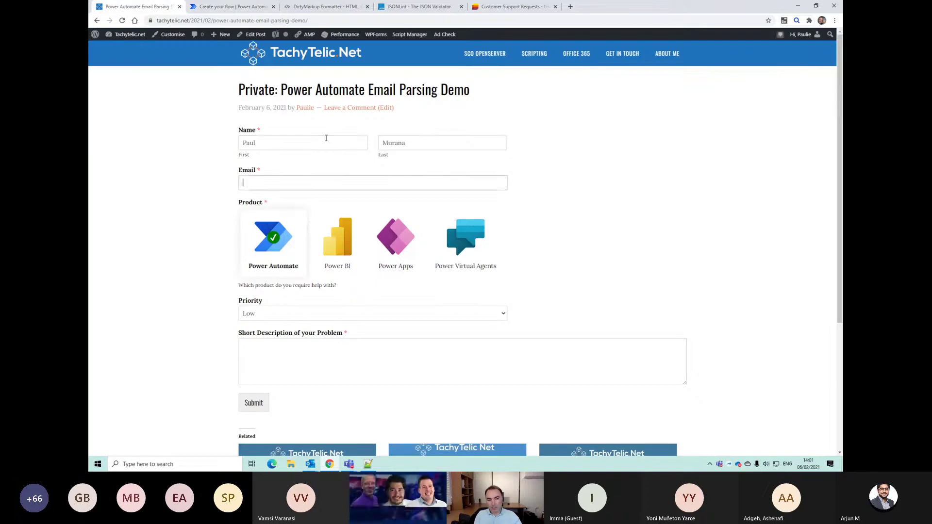
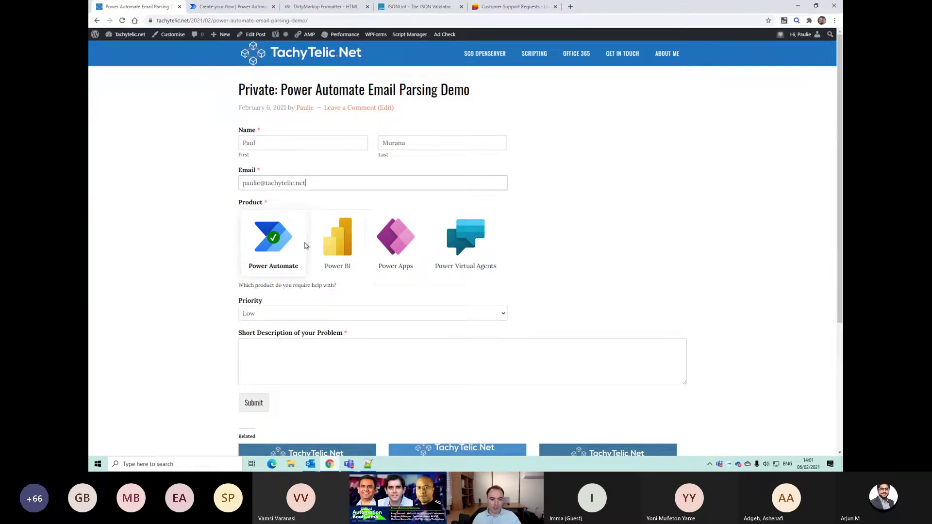
Step: Submit a Power BI, High-priority request: 'a refresh is not working, please help.'
{"action": "left_click", "coordinate": [339, 262]}
{"action": "left_click", "coordinate": [307, 319]}
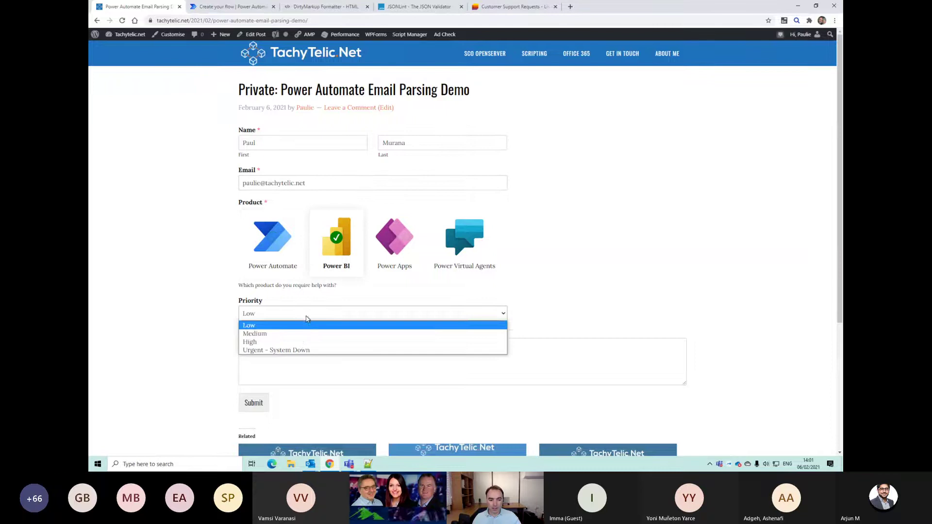
{"action": "left_click", "coordinate": [296, 342]}
{"action": "left_click", "coordinate": [298, 356]}
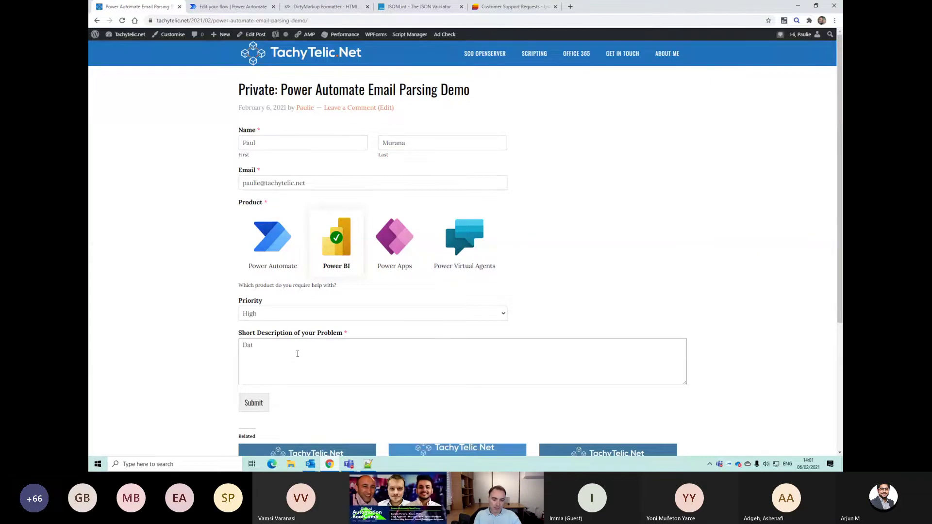
{"action": "type", "text": "a refresh is no"}
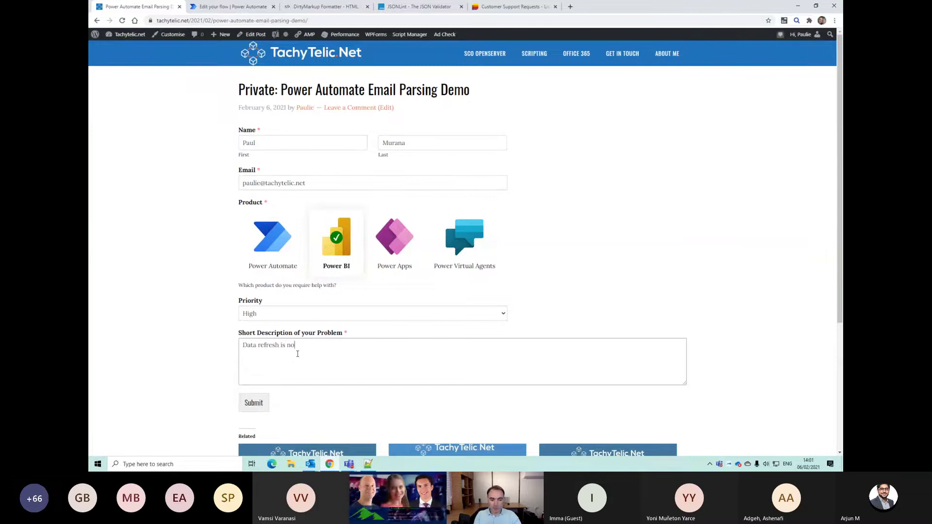
{"action": "type", "text": "t working, please he"}
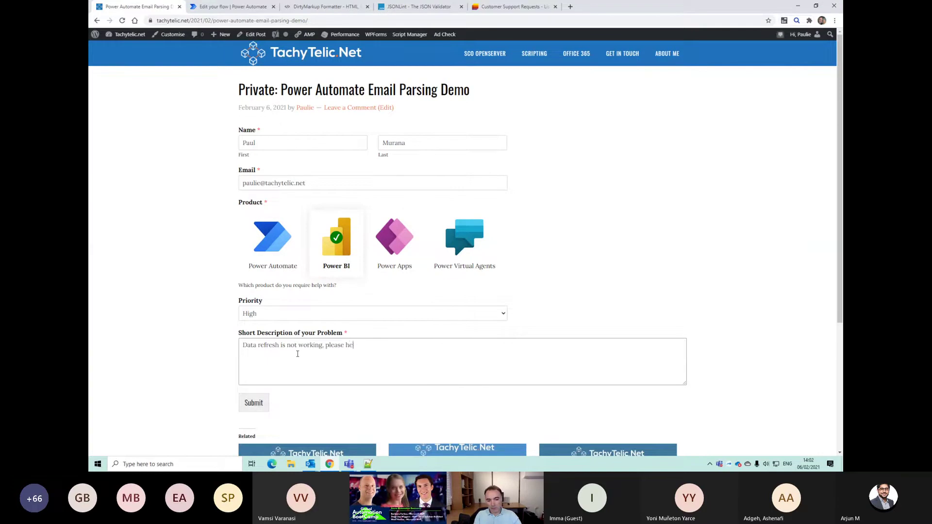
{"action": "type", "text": "lp."}
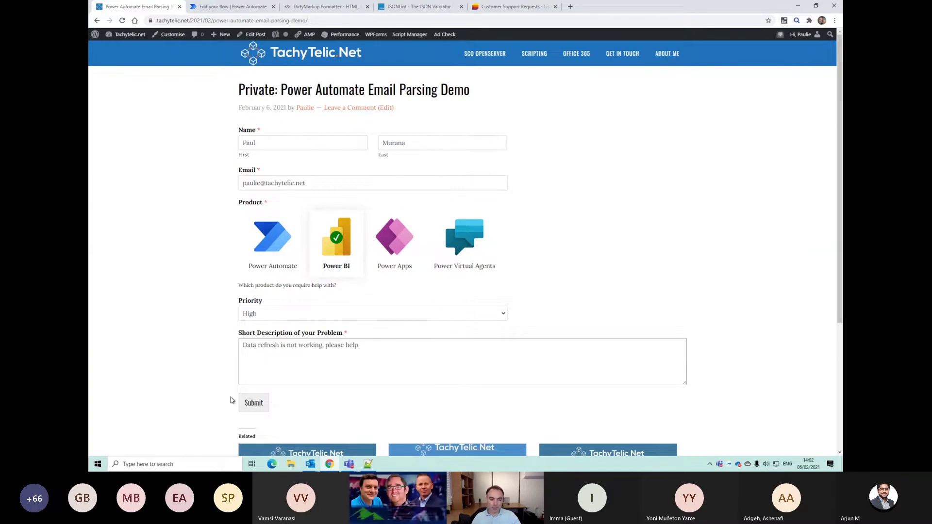
{"action": "left_click", "coordinate": [254, 402]}
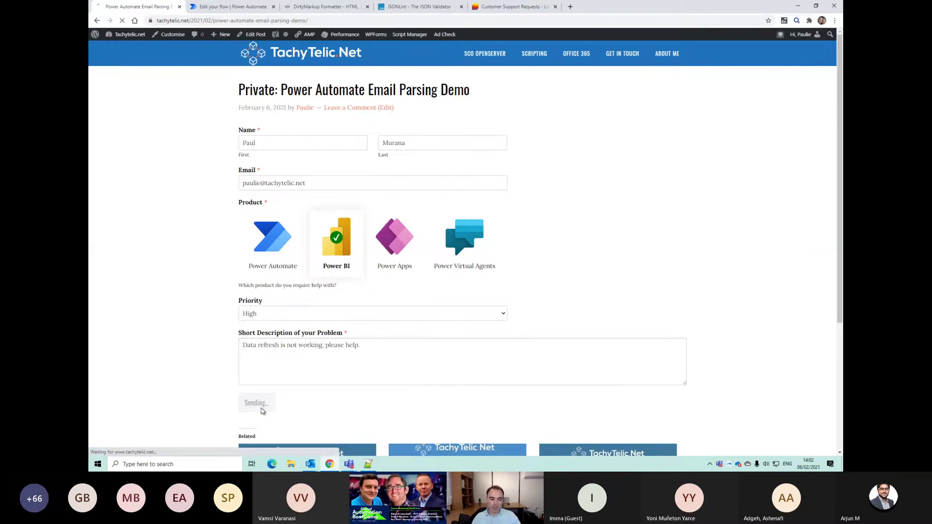
{"action": "left_click", "coordinate": [228, 7]}
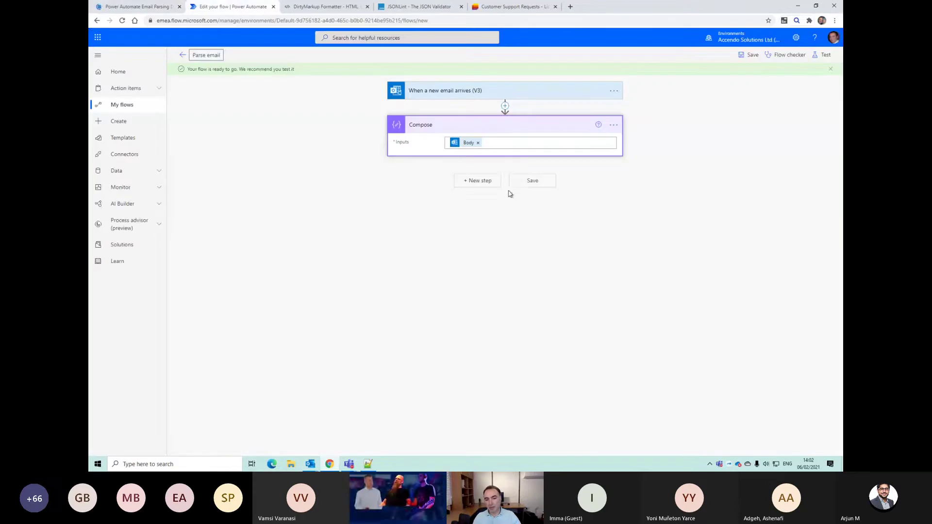
Step: Save the flow and briefly revisit the TachyTelic contact form page
{"action": "left_click", "coordinate": [533, 180]}
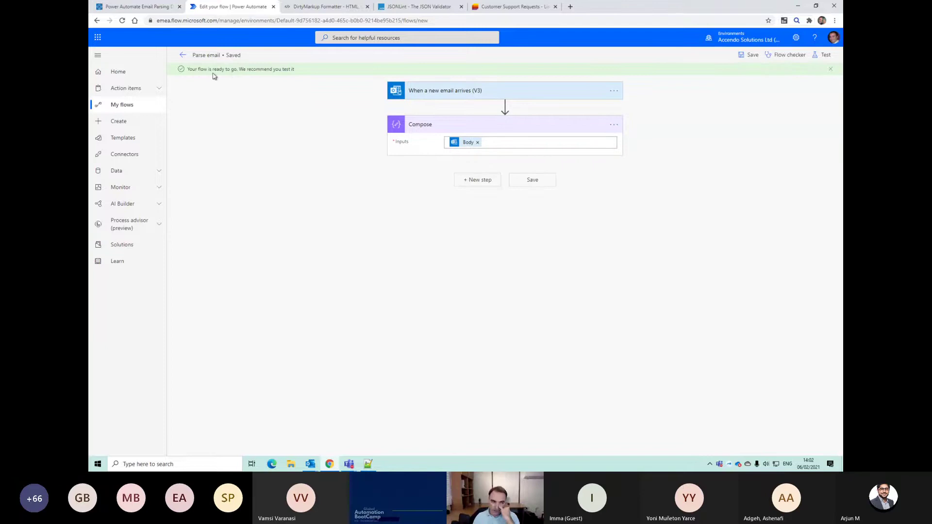
{"action": "left_click", "coordinate": [147, 7]}
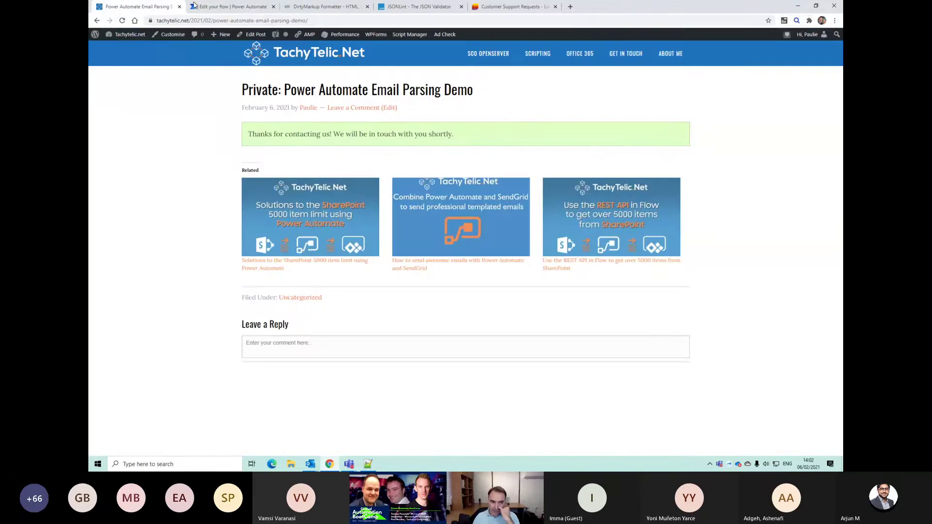
{"action": "left_click", "coordinate": [97, 20]}
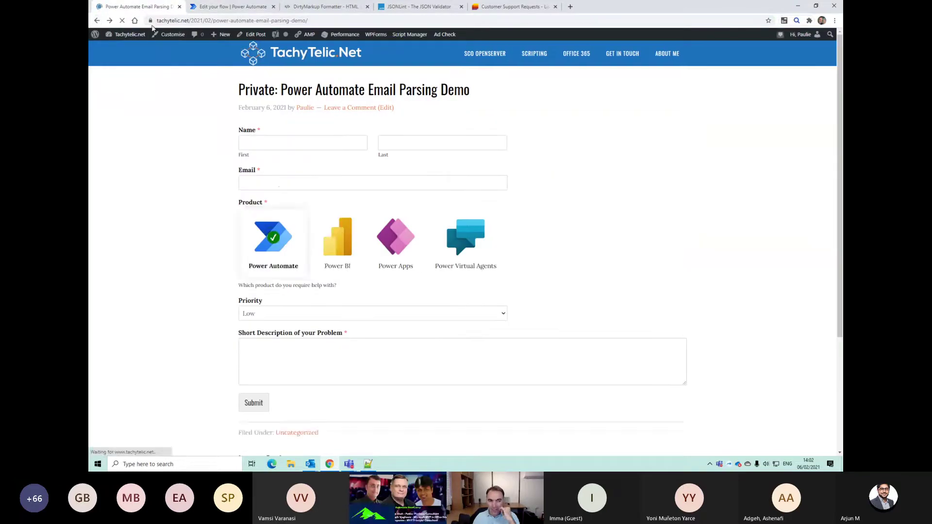
{"action": "left_click", "coordinate": [208, 9]}
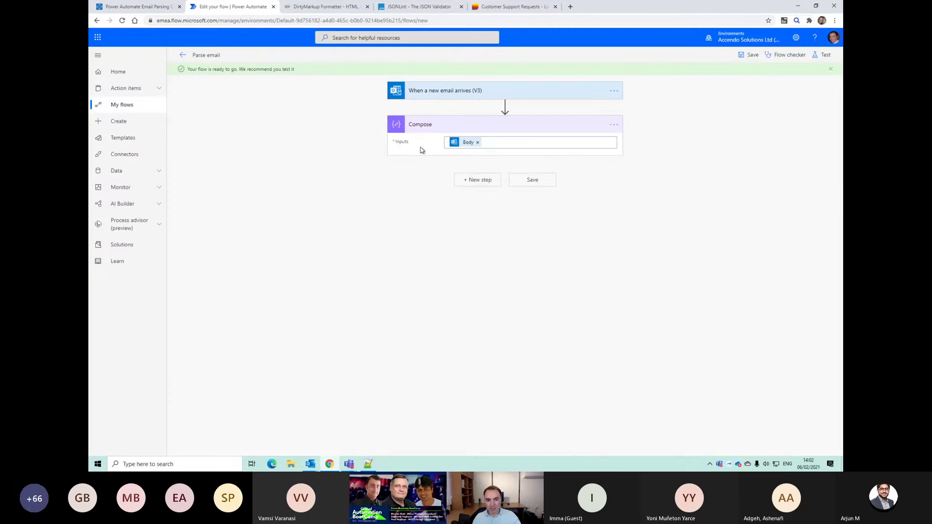
Step: Add an Html to text action whose Content is the email Body, replacing the default HTML
{"action": "left_click", "coordinate": [477, 180]}
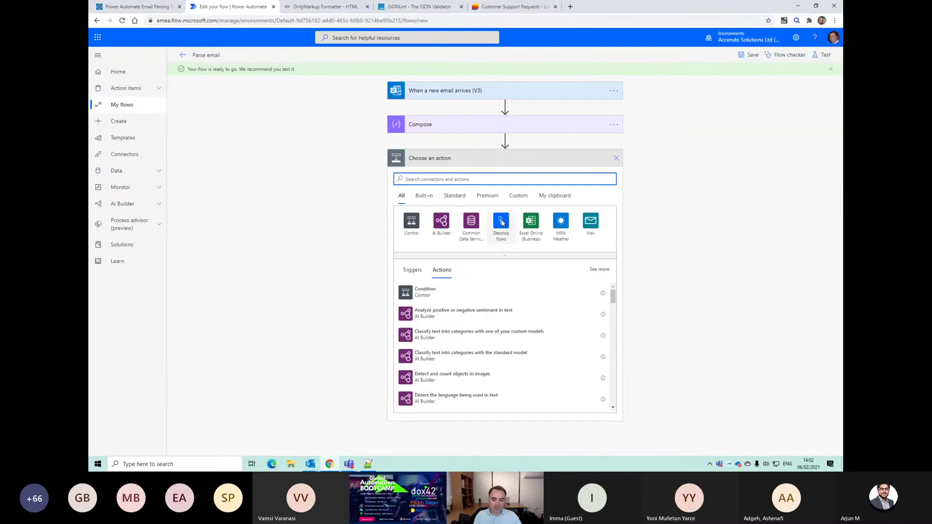
{"action": "type", "text": "html"}
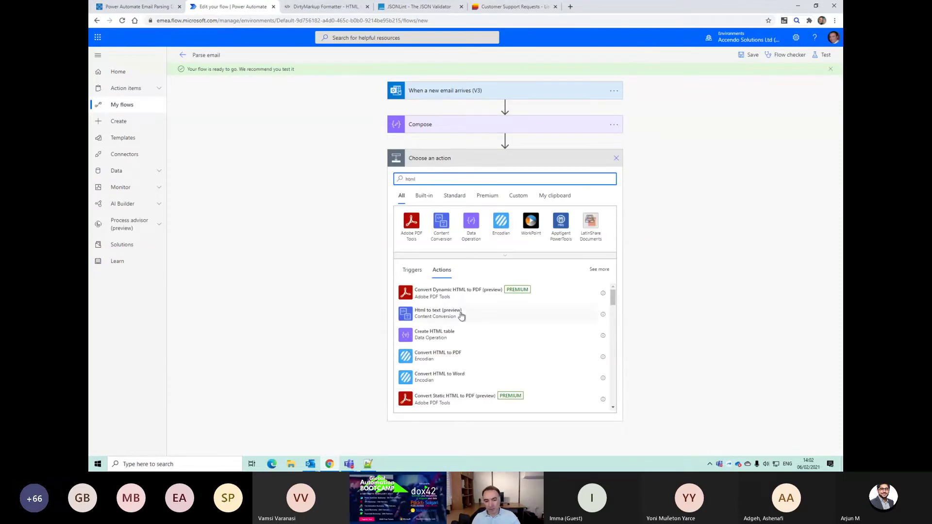
{"action": "left_click", "coordinate": [460, 314]}
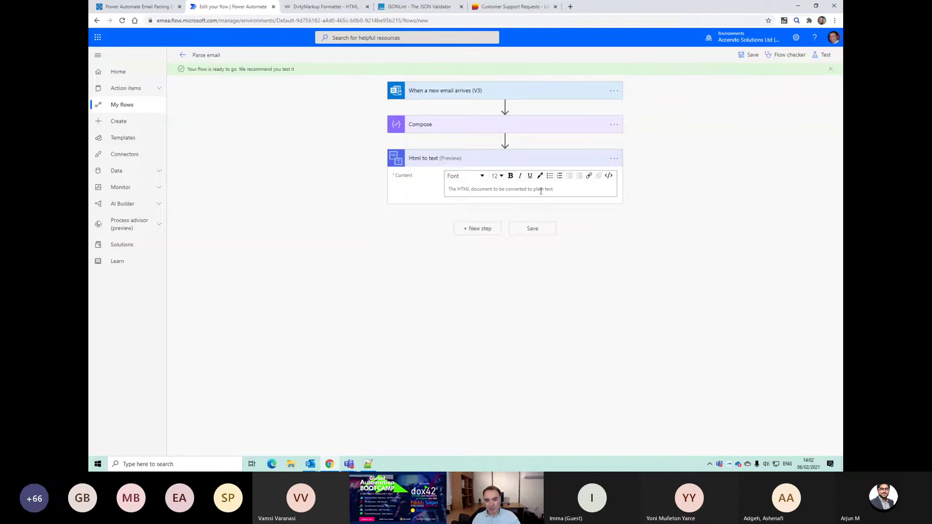
{"action": "left_click", "coordinate": [540, 190]}
{"action": "left_click", "coordinate": [609, 176]}
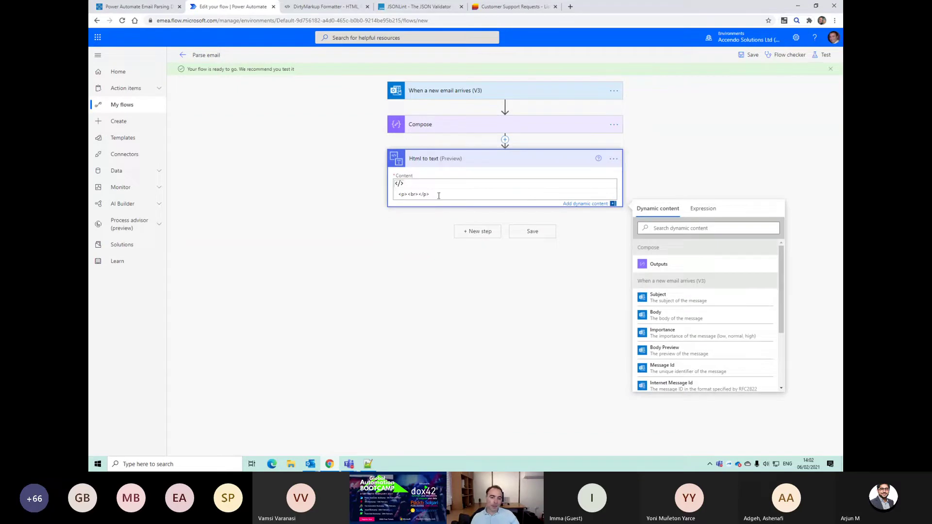
{"action": "left_click_drag", "start_coordinate": [438, 196], "coordinate": [345, 195]}
{"action": "key", "text": "BackSpace"}
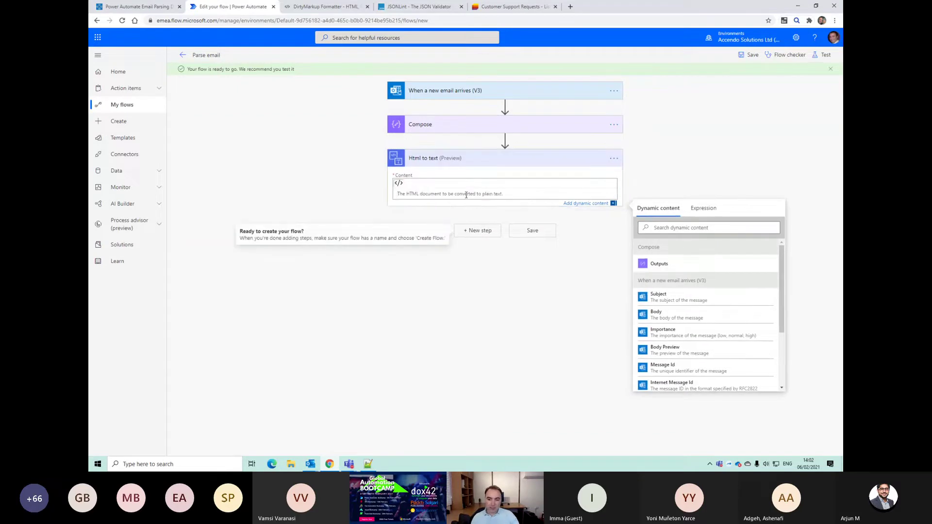
{"action": "left_click", "coordinate": [670, 314]}
{"action": "left_click", "coordinate": [534, 231]}
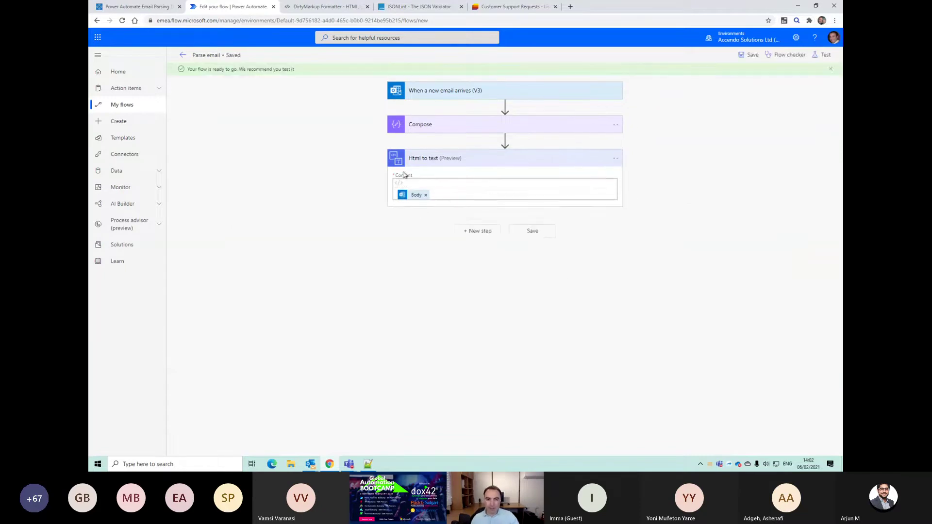
Step: Inspect the most recent run's trigger inputs and Compose step inputs
{"action": "left_click", "coordinate": [182, 58]}
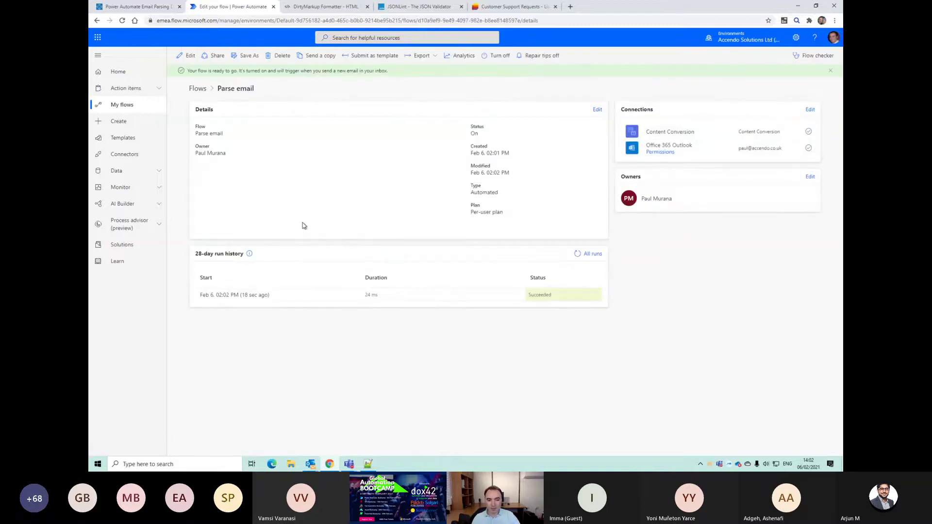
{"action": "left_click", "coordinate": [258, 296]}
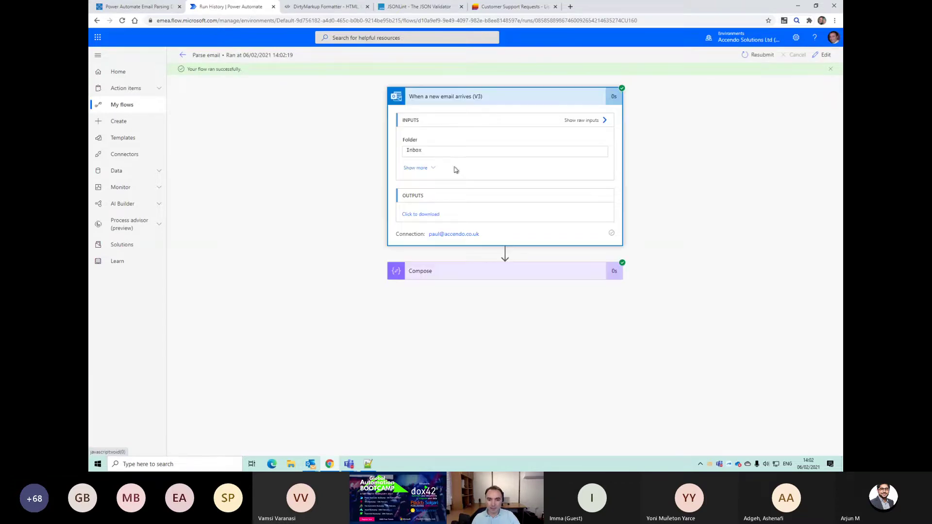
{"action": "left_click", "coordinate": [432, 169]}
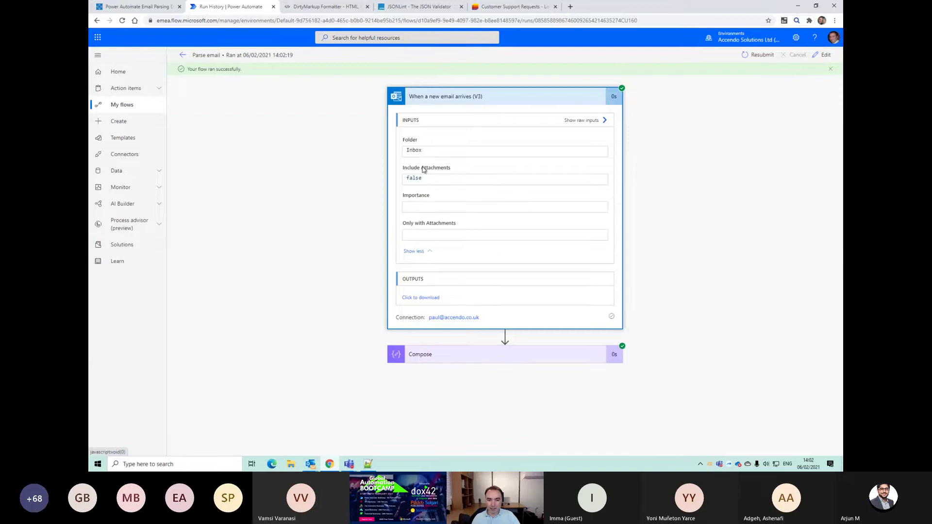
{"action": "left_click", "coordinate": [457, 355]}
{"action": "scroll", "coordinate": [534, 359], "scroll_direction": "up", "scroll_amount": 5}
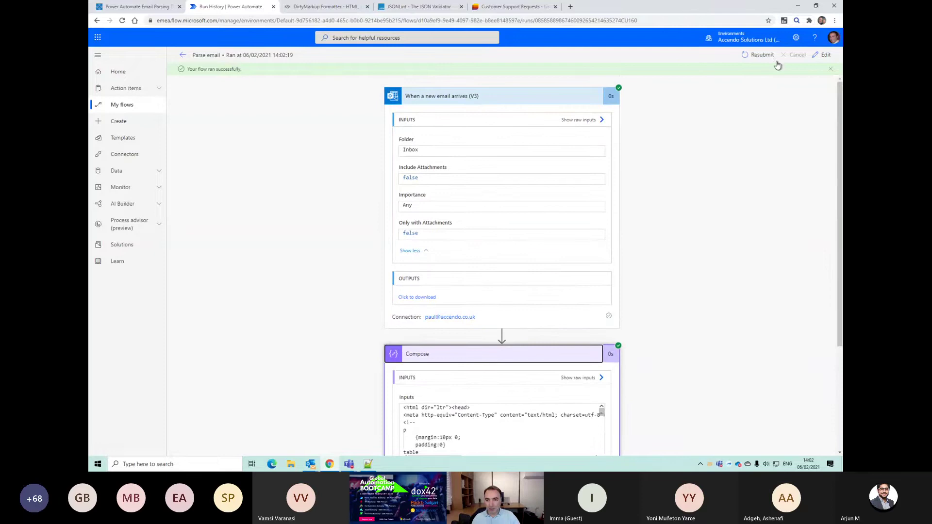
Step: Edit the flow and reveal the new-email trigger's advanced filter options
{"action": "left_click", "coordinate": [825, 55]}
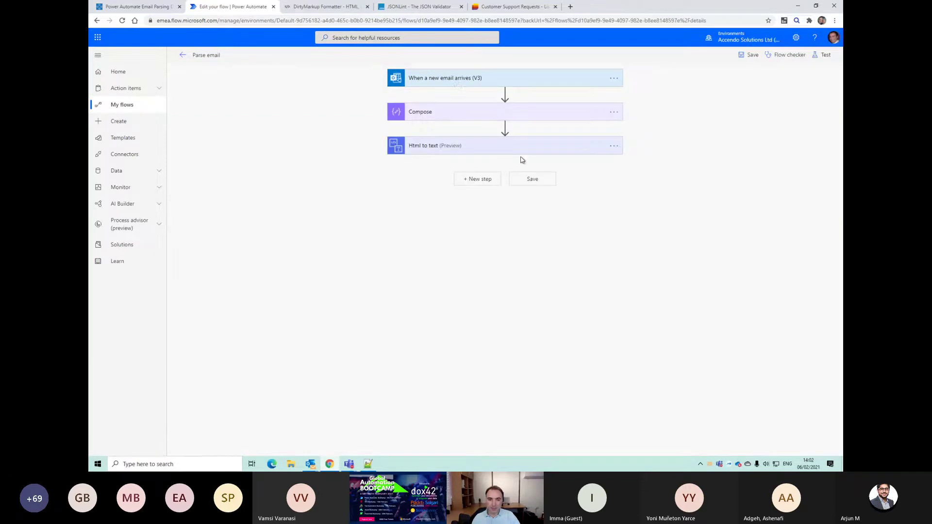
{"action": "left_click", "coordinate": [455, 80]}
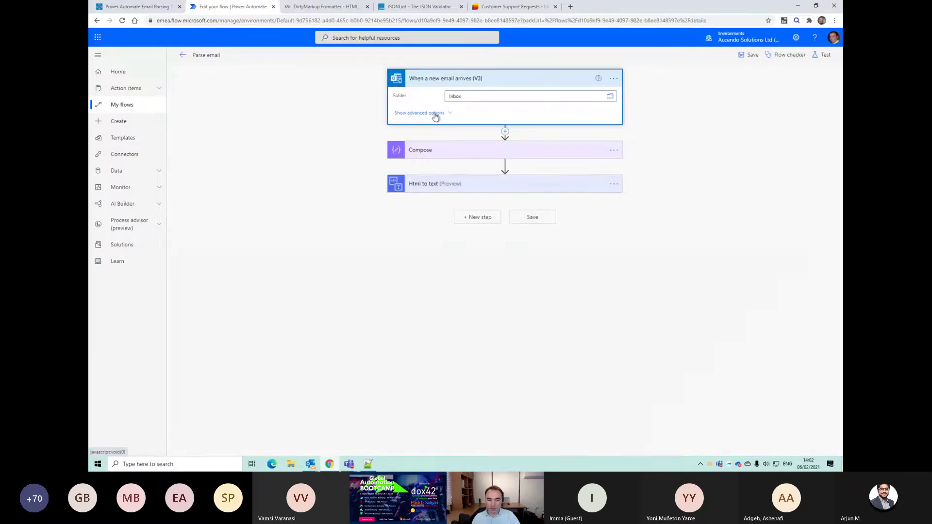
{"action": "left_click", "coordinate": [435, 115]}
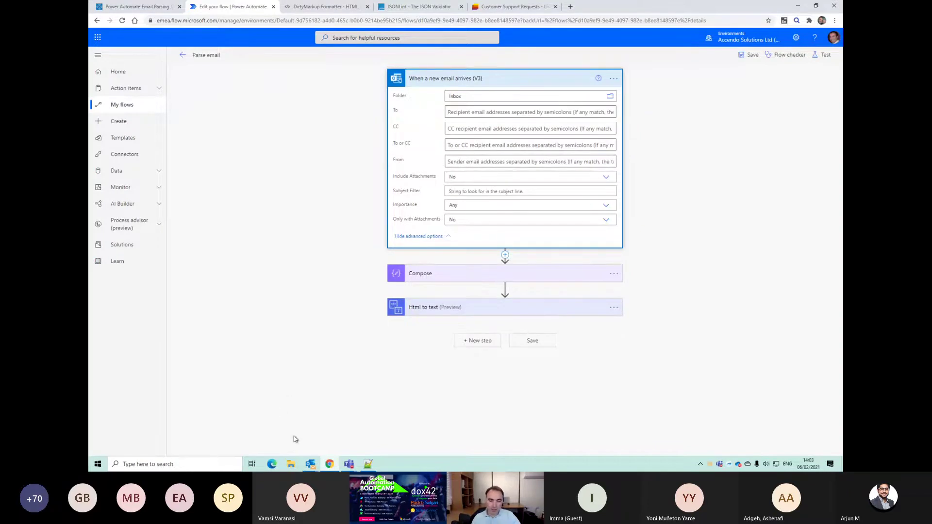
{"action": "left_click", "coordinate": [249, 439]}
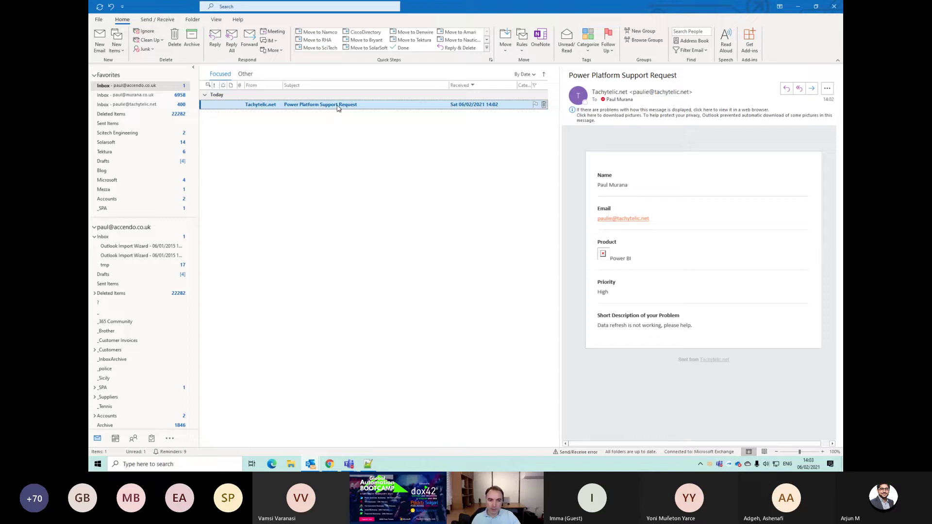
Step: Open the Power Platform Support Request email and select its subject line to copy
{"action": "double_click", "coordinate": [339, 105]}
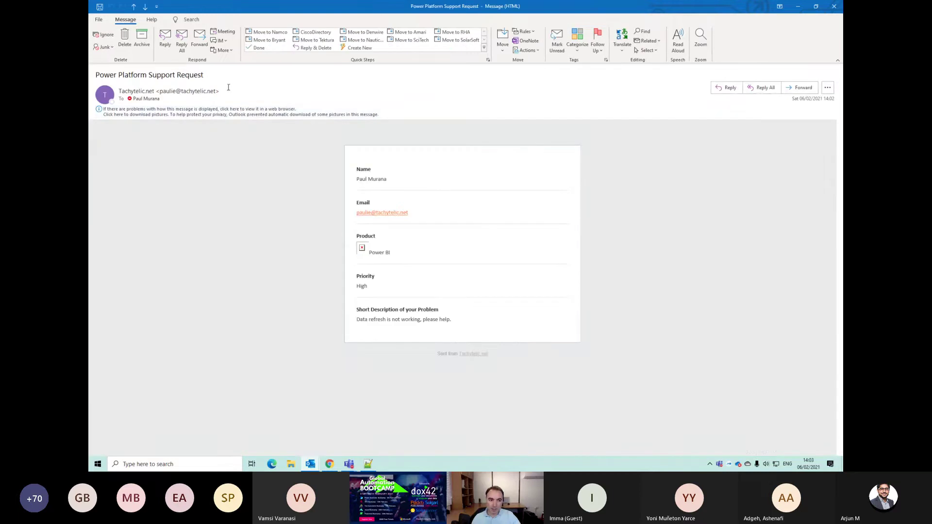
{"action": "triple_click", "coordinate": [115, 78]}
{"action": "key", "text": "ctrl+c"}
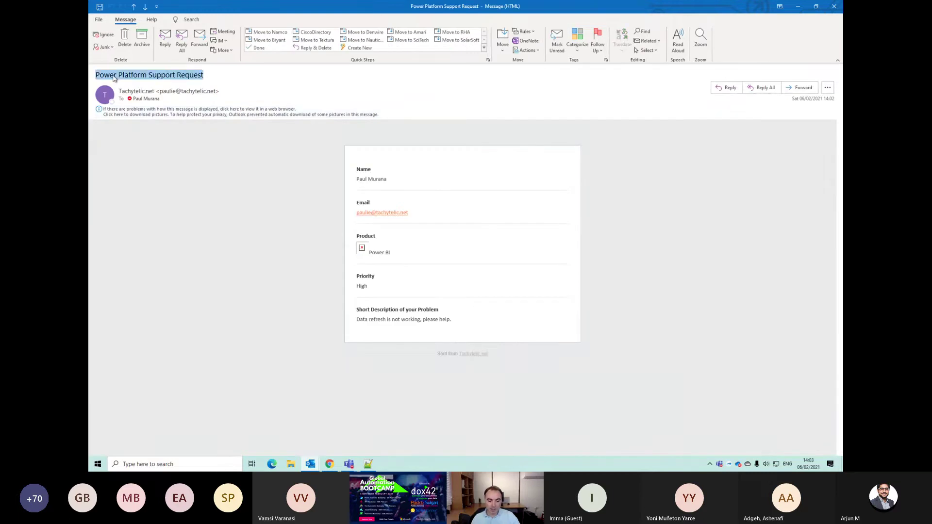
{"action": "key", "text": "alt+Tab"}
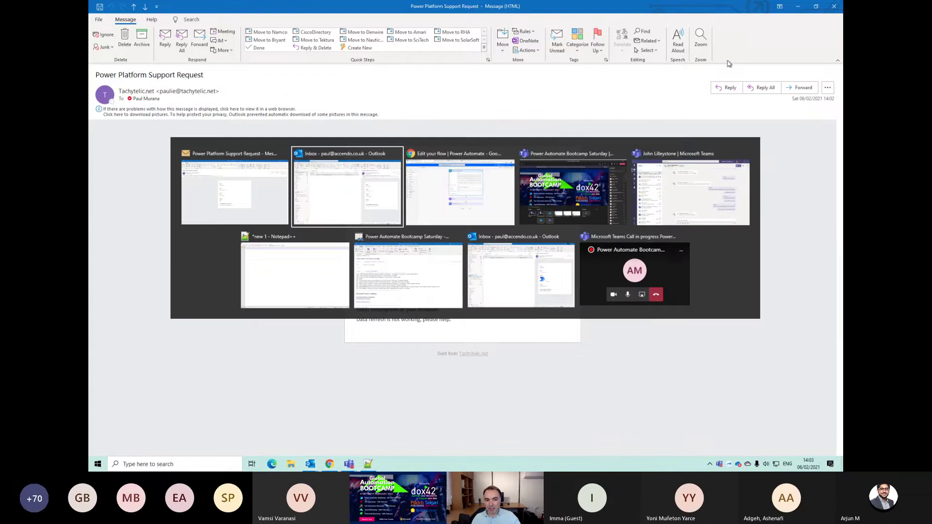
{"action": "key", "text": "alt+Tab"}
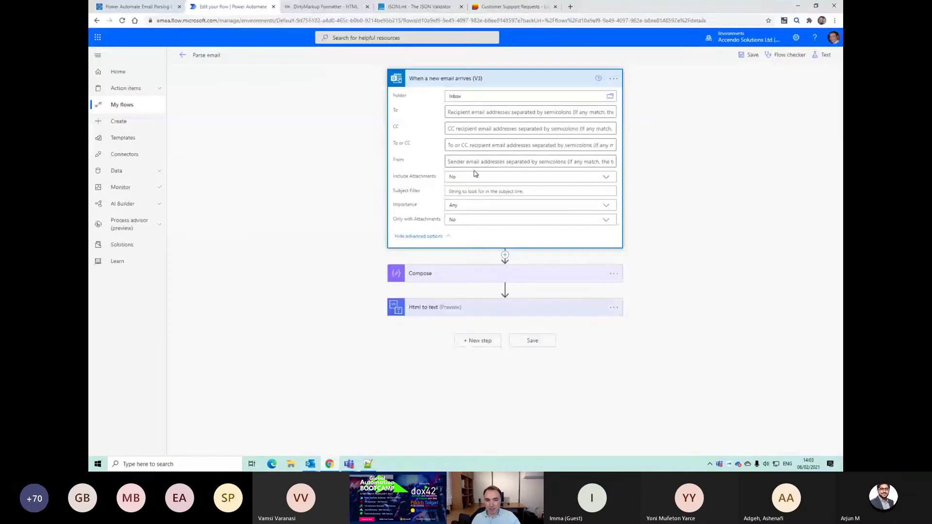
Step: Paste 'Power Platform Support Request' into the trigger's Subject Filter and save the flow
{"action": "left_click", "coordinate": [457, 191]}
{"action": "key", "text": "ctrl+v"}
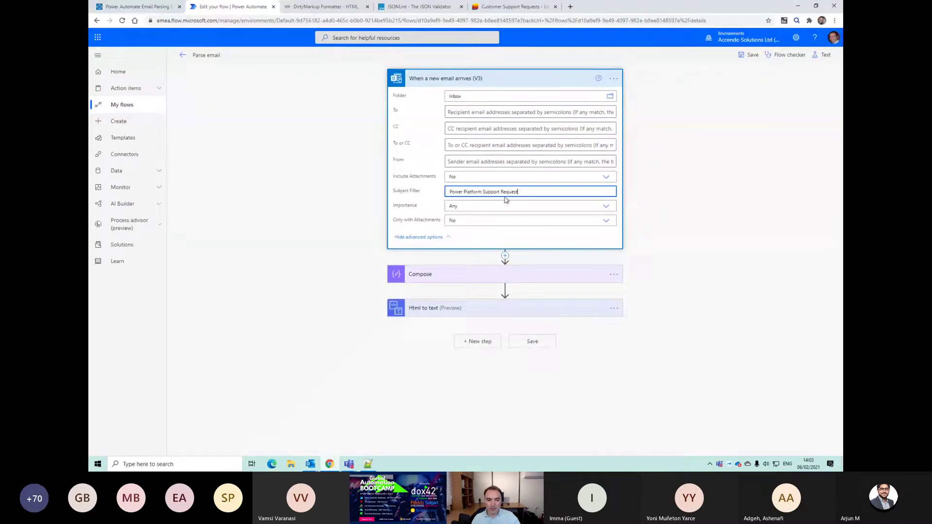
{"action": "key", "text": "alt+Tab"}
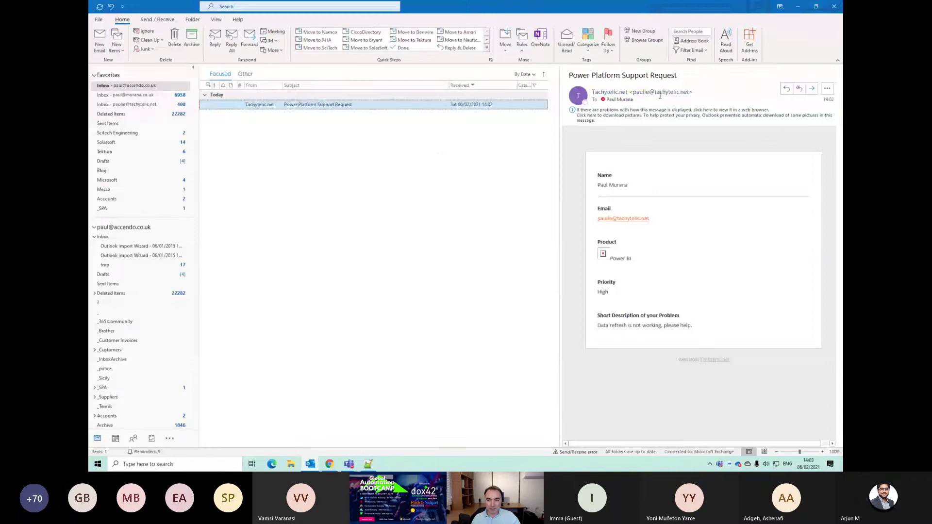
{"action": "key", "text": "alt+Tab"}
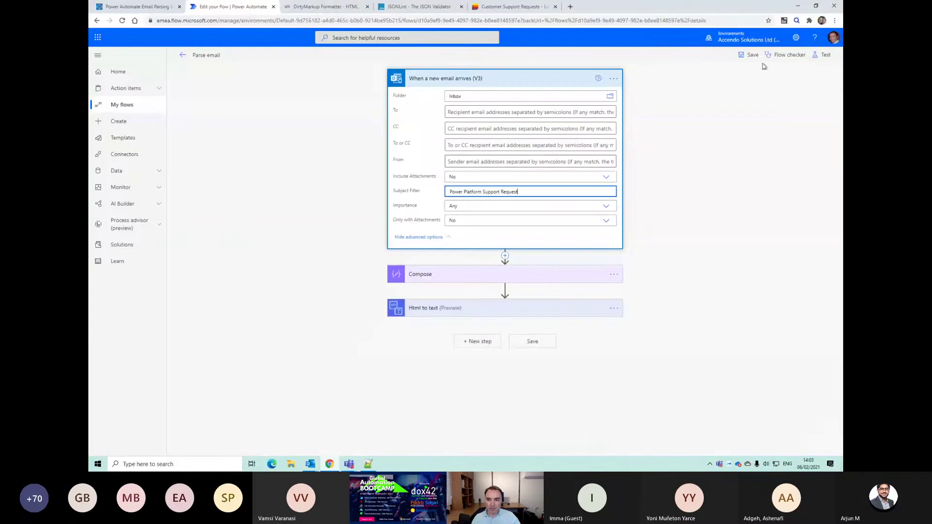
{"action": "left_click", "coordinate": [752, 56]}
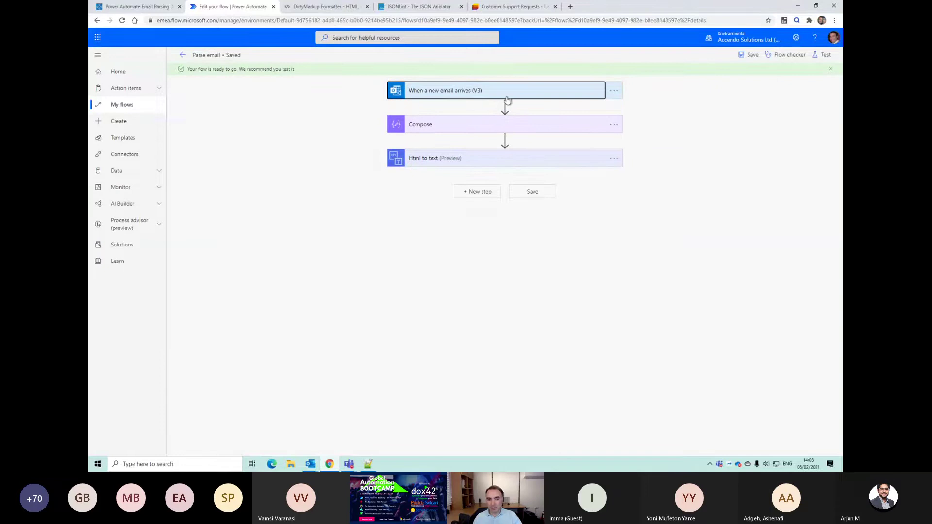
Step: Open the flow details in a new tab and inspect the 14:02:19 run's Compose output
{"action": "left_click", "coordinate": [478, 159]}
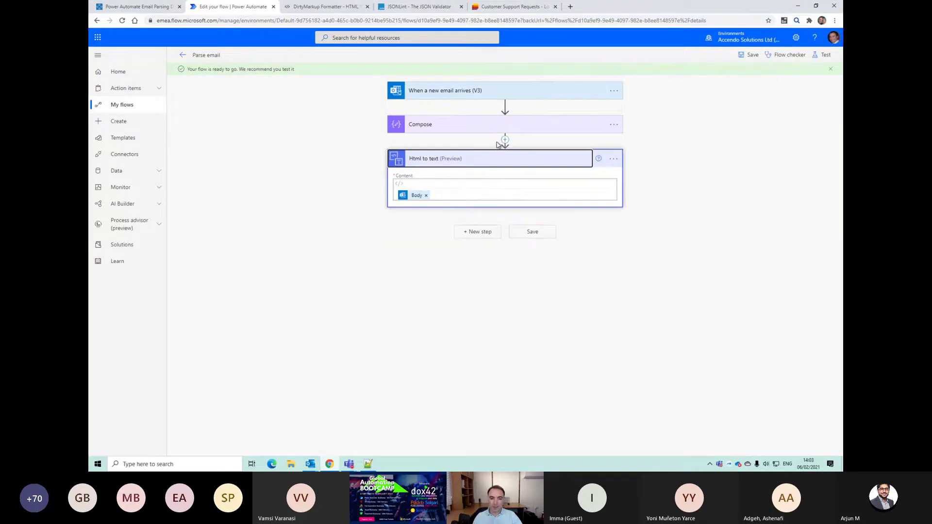
{"action": "right_click", "coordinate": [187, 60]}
{"action": "left_click", "coordinate": [209, 62]}
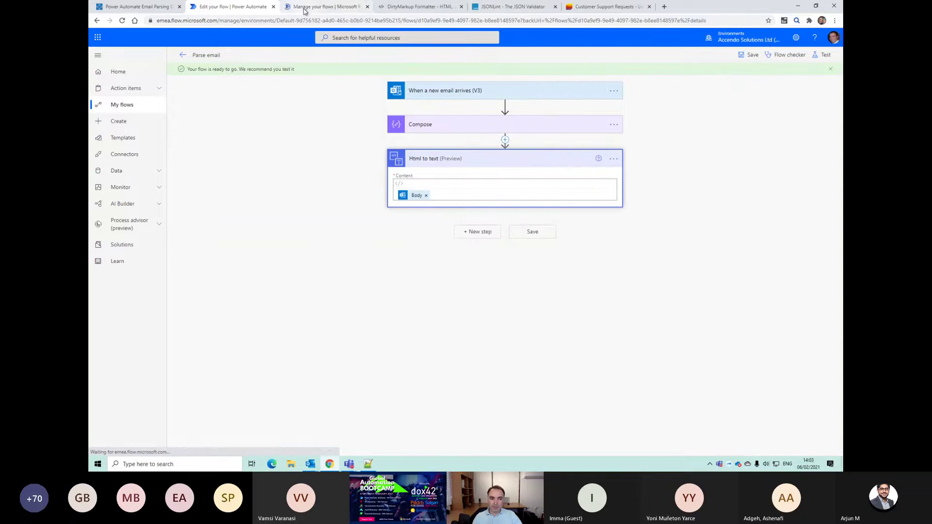
{"action": "left_click", "coordinate": [320, 6]}
{"action": "left_click", "coordinate": [245, 284]}
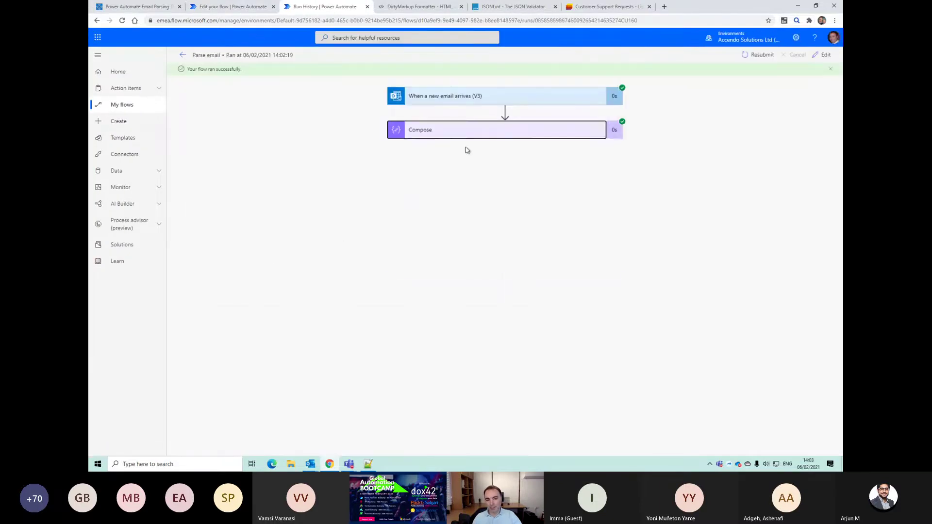
{"action": "left_click", "coordinate": [465, 136]}
{"action": "left_click_drag", "start_coordinate": [406, 290], "coordinate": [437, 330]}
{"action": "left_click", "coordinate": [517, 138]}
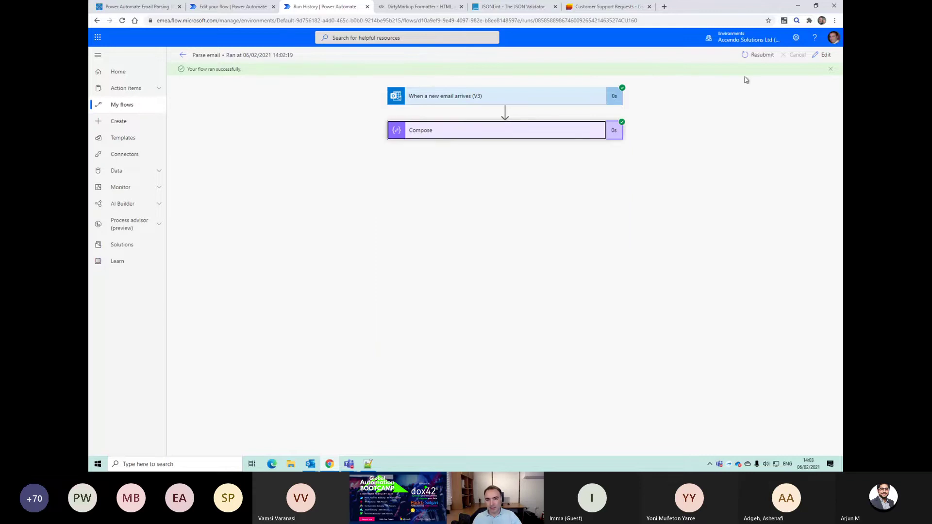
Step: Resubmit the run and copy the Html to text step's plain-text output
{"action": "left_click", "coordinate": [759, 54]}
{"action": "key", "text": "Return"}
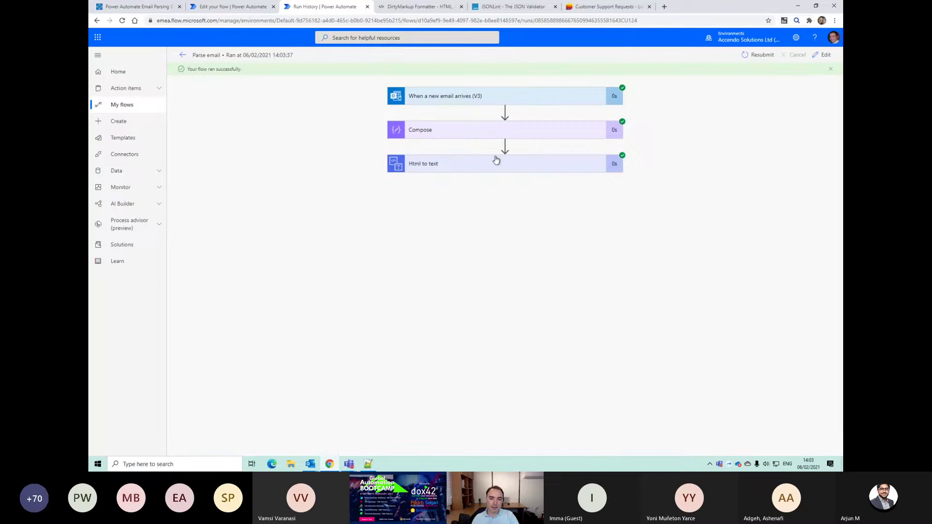
{"action": "left_click", "coordinate": [489, 167]}
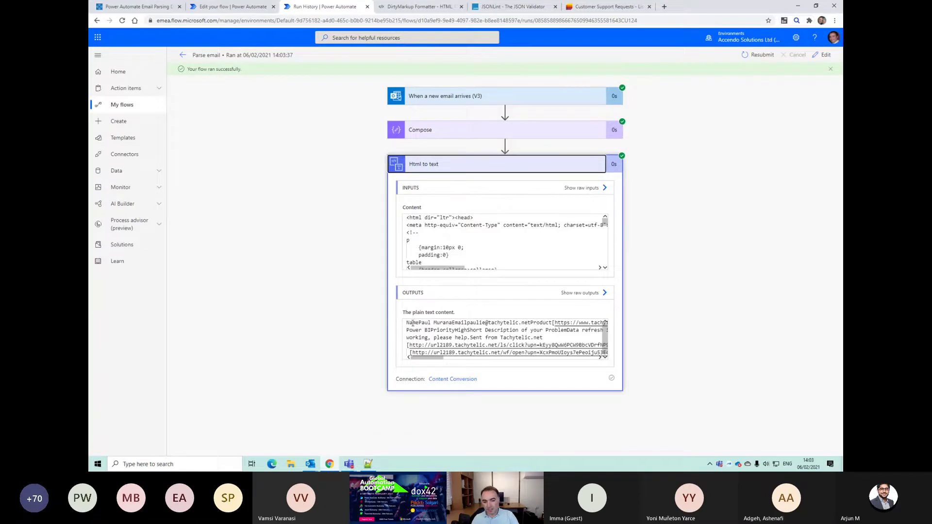
{"action": "left_click_drag", "start_coordinate": [406, 322], "coordinate": [555, 372]}
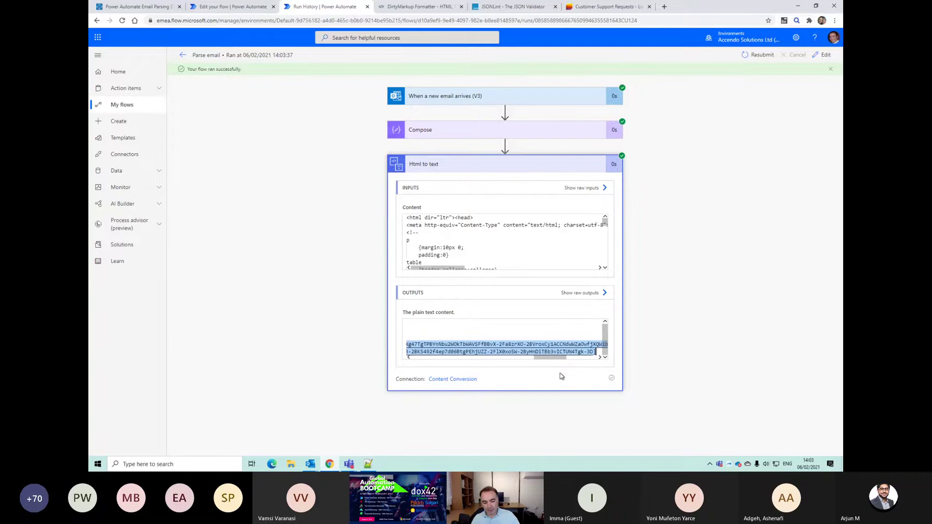
{"action": "key", "text": "ctrl+c"}
{"action": "left_click", "coordinate": [368, 464]}
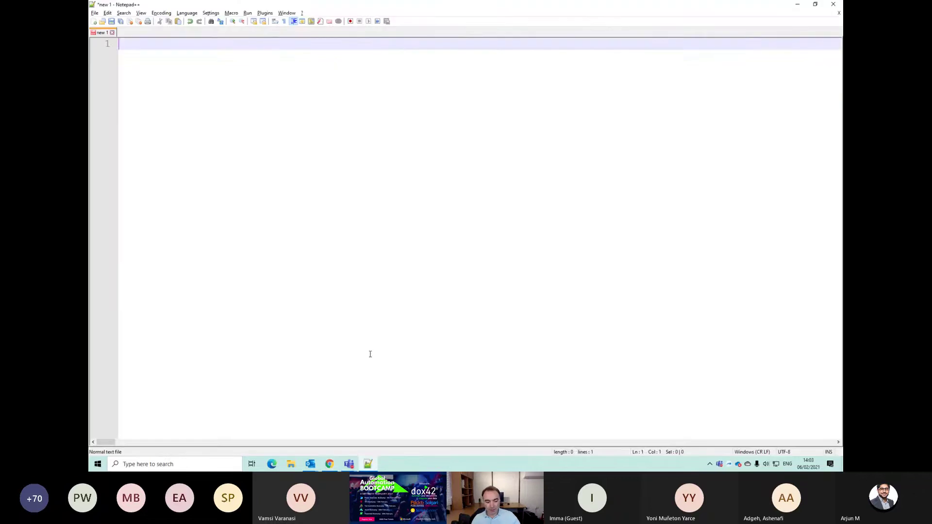
Step: Paste the plain-text email into Notepad++ and select the Name and Email labels on line 1
{"action": "key", "text": "ctrl+v"}
{"action": "key", "text": "Home"}
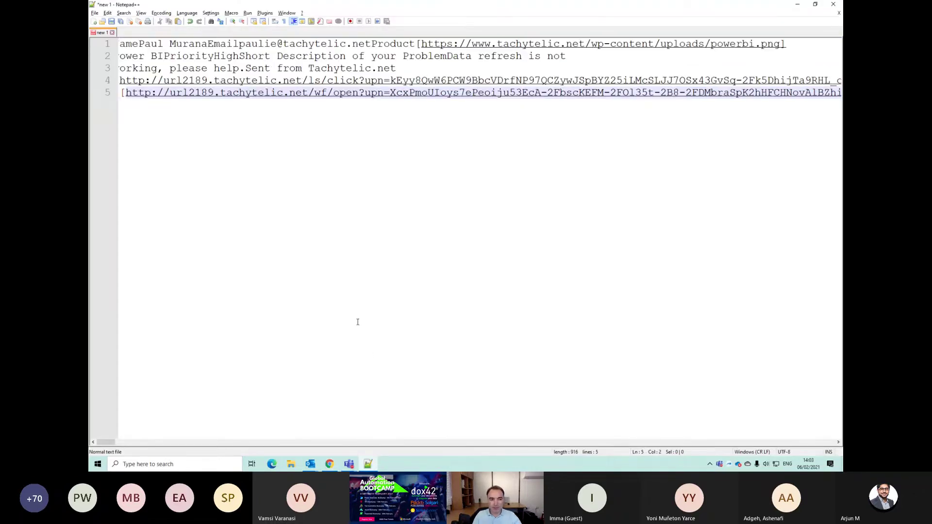
{"action": "key", "text": "Up"}
{"action": "key", "text": "Home"}
{"action": "key", "text": "Up"}
{"action": "key", "text": "Up"}
{"action": "key", "text": "Up"}
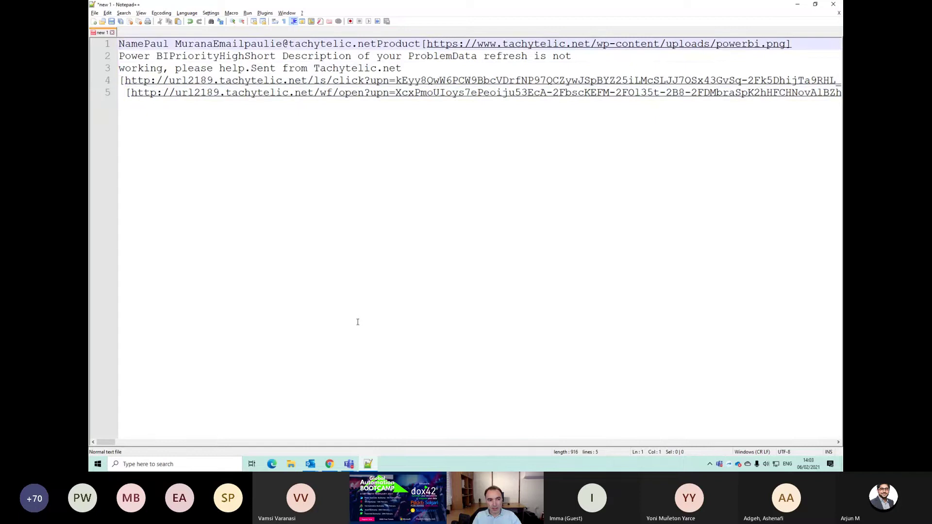
{"action": "key", "text": "shift+Right"}
{"action": "key", "text": "shift+Right"}
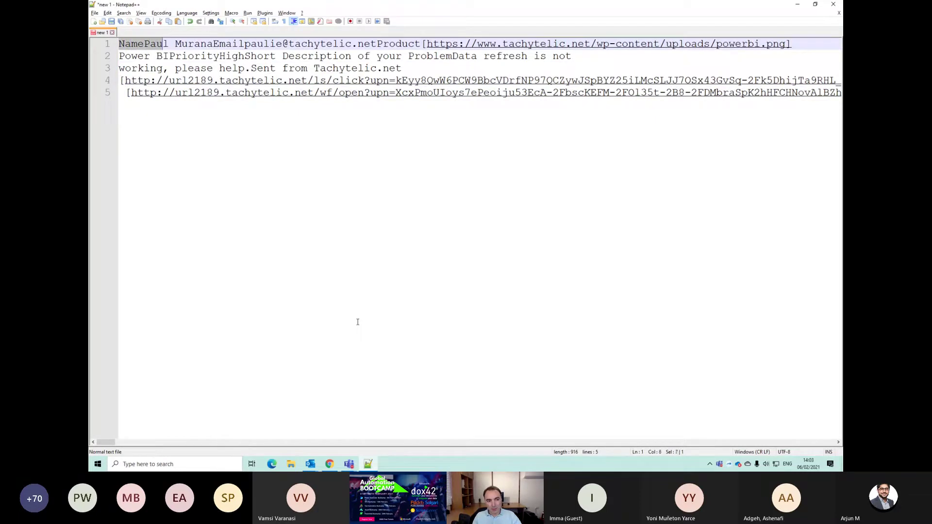
{"action": "key", "text": "shift+Right"}
{"action": "key", "text": "shift+Right"}
{"action": "key", "text": "shift+Right"}
{"action": "key", "text": "shift+Right"}
{"action": "key", "text": "shift+Right"}
{"action": "key", "text": "shift+Right"}
{"action": "key", "text": "shift+Right"}
{"action": "key", "text": "shift+Right"}
{"action": "key", "text": "shift+Right"}
{"action": "key", "text": "shift+Right"}
{"action": "key", "text": "shift+Right"}
{"action": "key", "text": "shift+Right"}
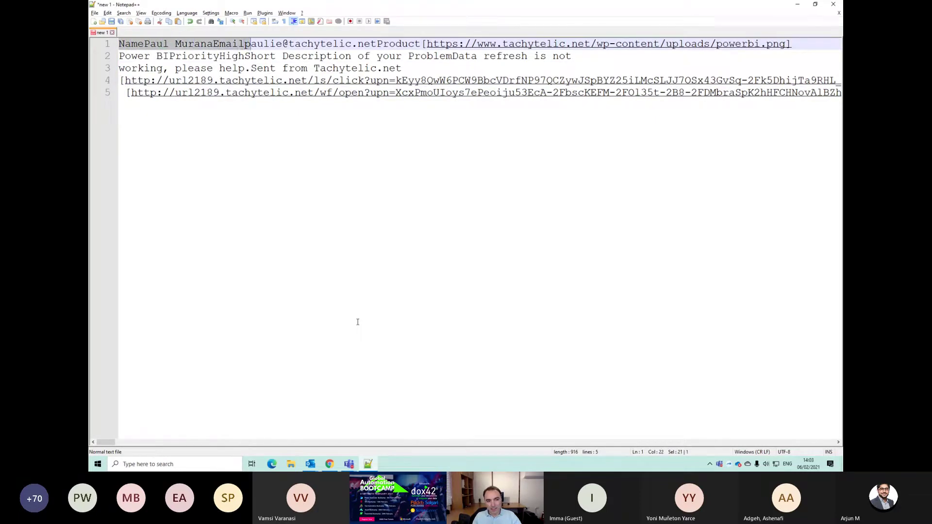
{"action": "key", "text": "shift+Left"}
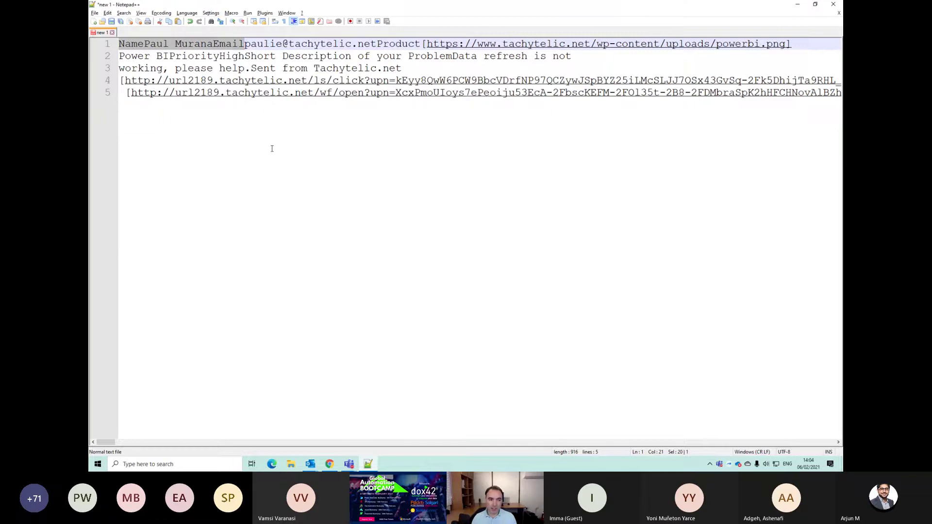
{"action": "left_click", "coordinate": [232, 57]}
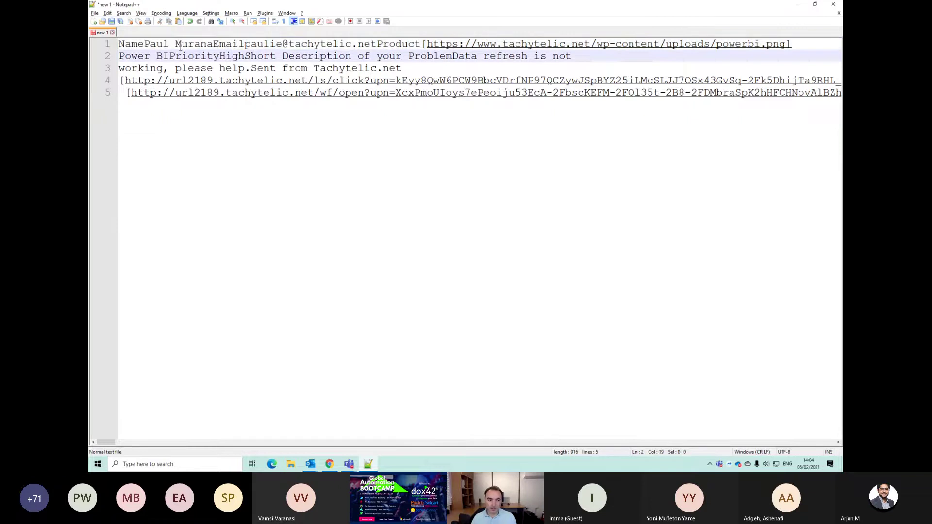
Step: Examine the run-together surname and email text on line 1 by selecting words and lines
{"action": "left_click_drag", "start_coordinate": [123, 45], "coordinate": [544, 127]}
{"action": "key", "text": "ctrl+Home"}
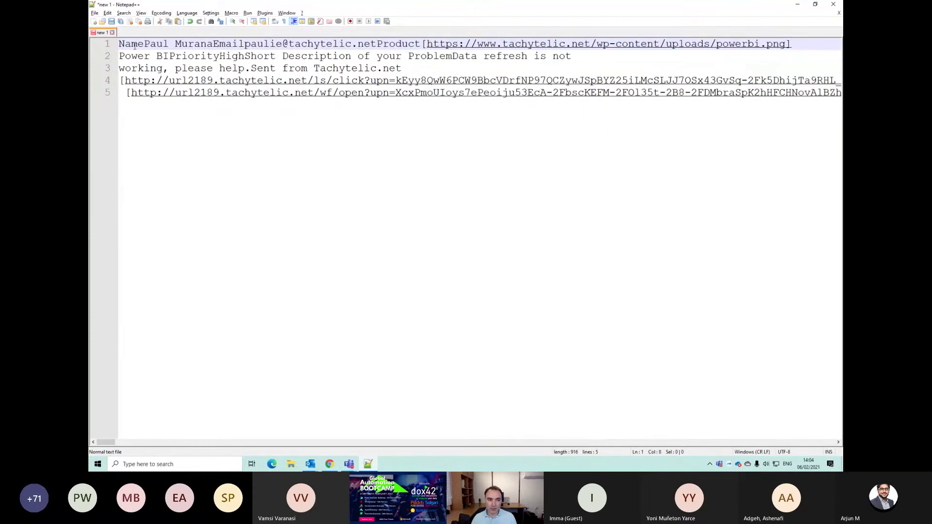
{"action": "left_click_drag", "start_coordinate": [123, 44], "coordinate": [246, 40]}
{"action": "left_click", "coordinate": [240, 44]}
{"action": "double_click", "coordinate": [243, 44]}
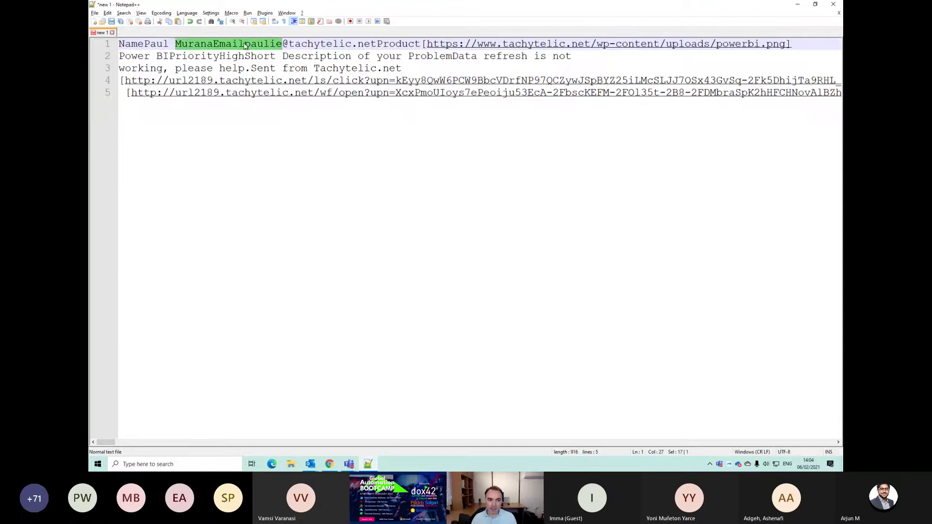
{"action": "triple_click", "coordinate": [243, 45]}
{"action": "left_click", "coordinate": [244, 44]}
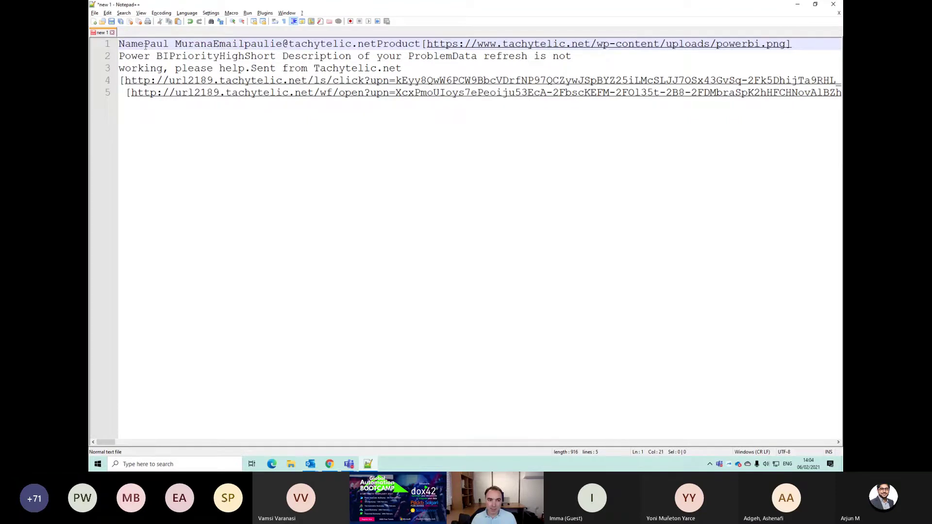
{"action": "left_click_drag", "start_coordinate": [144, 43], "coordinate": [124, 43]}
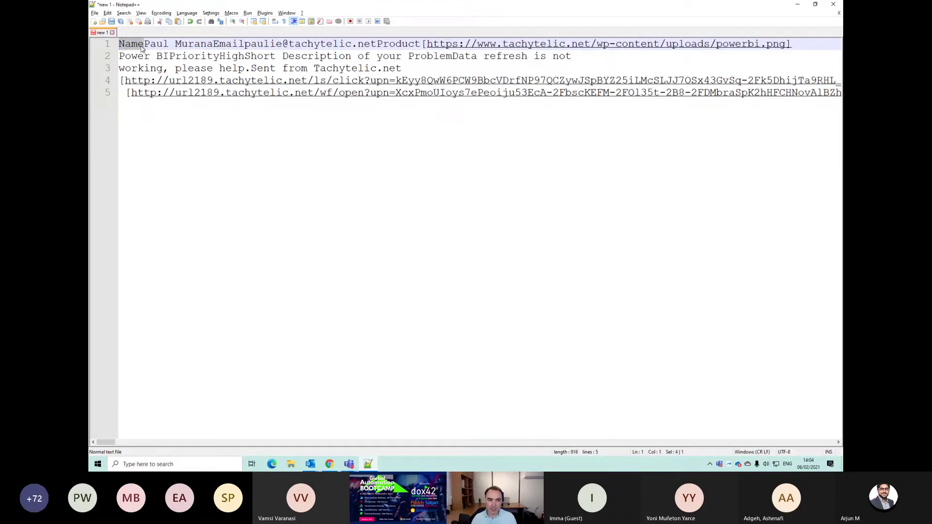
{"action": "double_click", "coordinate": [237, 45]}
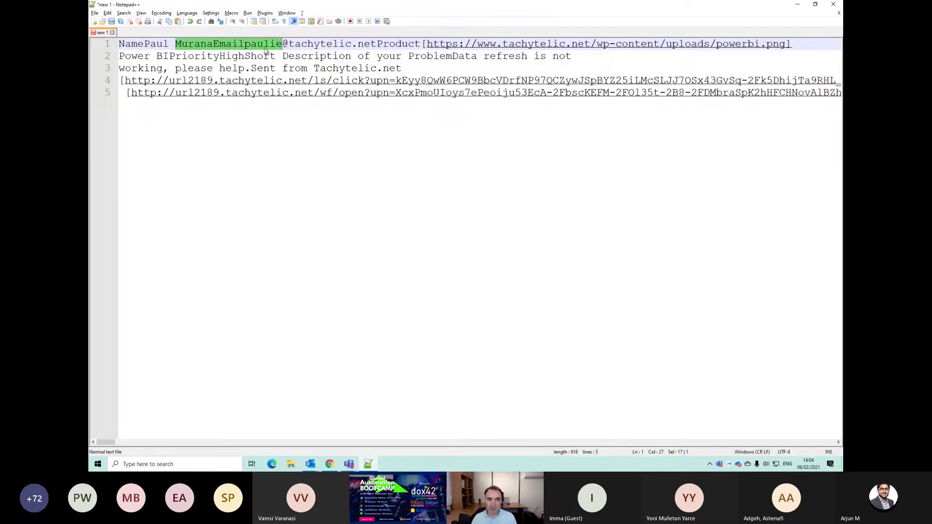
{"action": "left_click", "coordinate": [264, 49]}
{"action": "key", "text": "alt+Tab"}
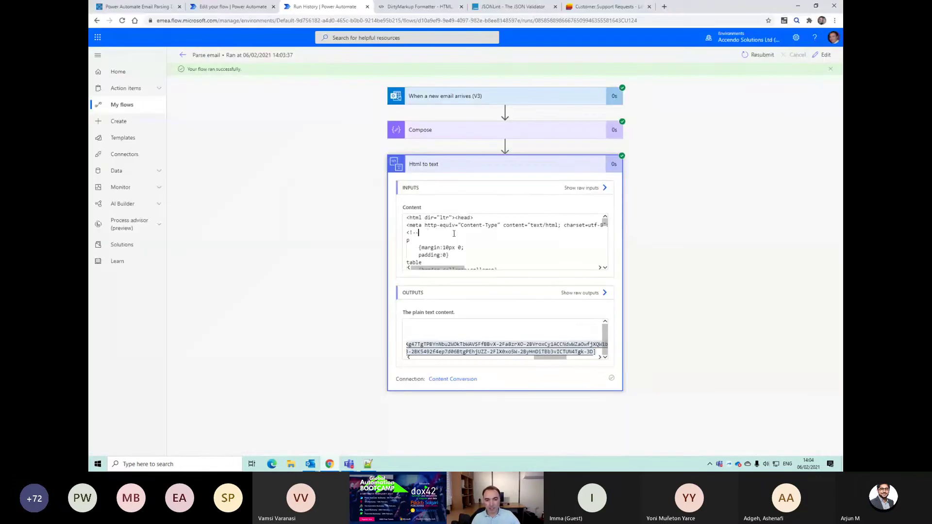
Step: Select all the HTML in the Html to text step's Content input
{"action": "left_click", "coordinate": [453, 235]}
{"action": "key", "text": "ctrl+a"}
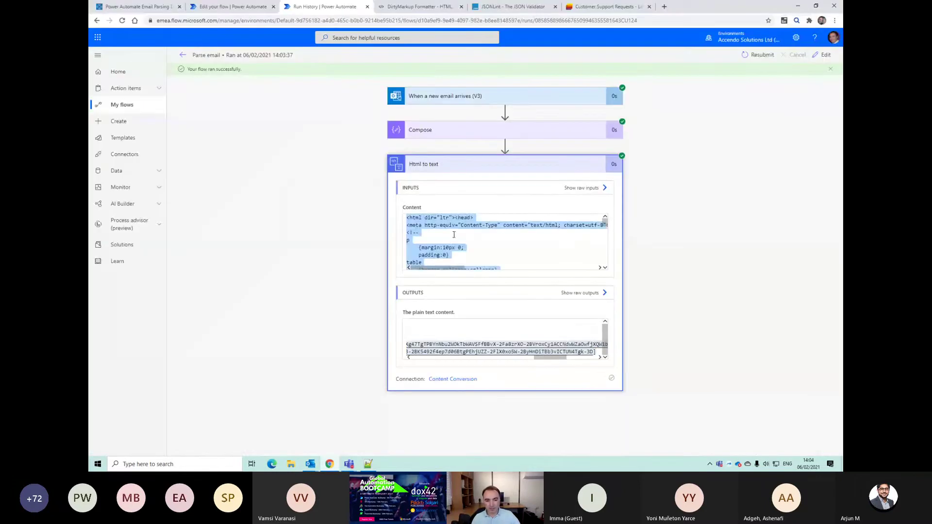
{"action": "right_click", "coordinate": [425, 224]}
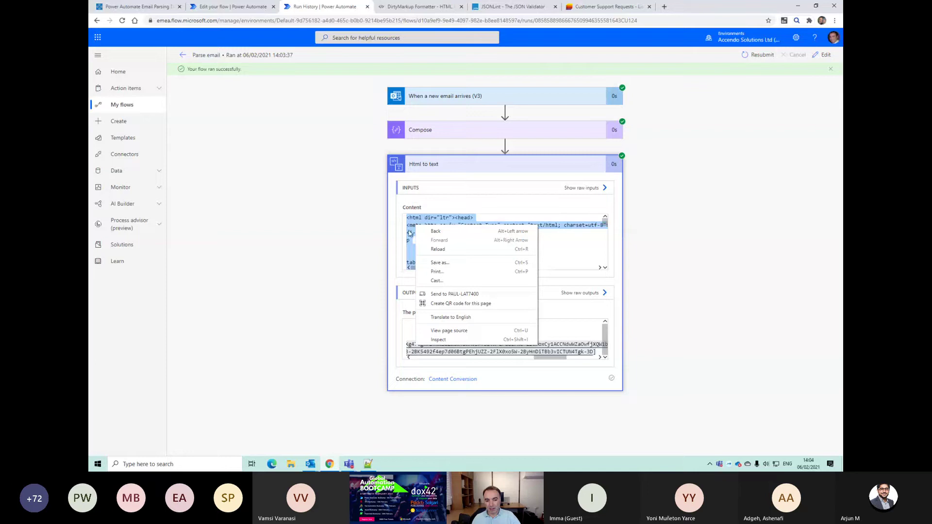
{"action": "left_click", "coordinate": [410, 219]}
{"action": "key", "text": "ctrl+a"}
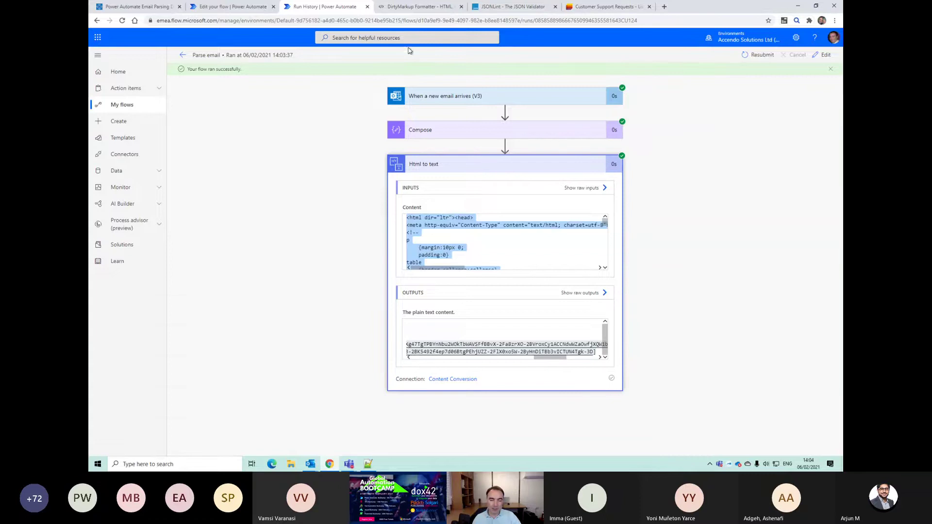
Step: Paste the email HTML into DirtyMarkup and clean it into indented code
{"action": "left_click", "coordinate": [414, 8]}
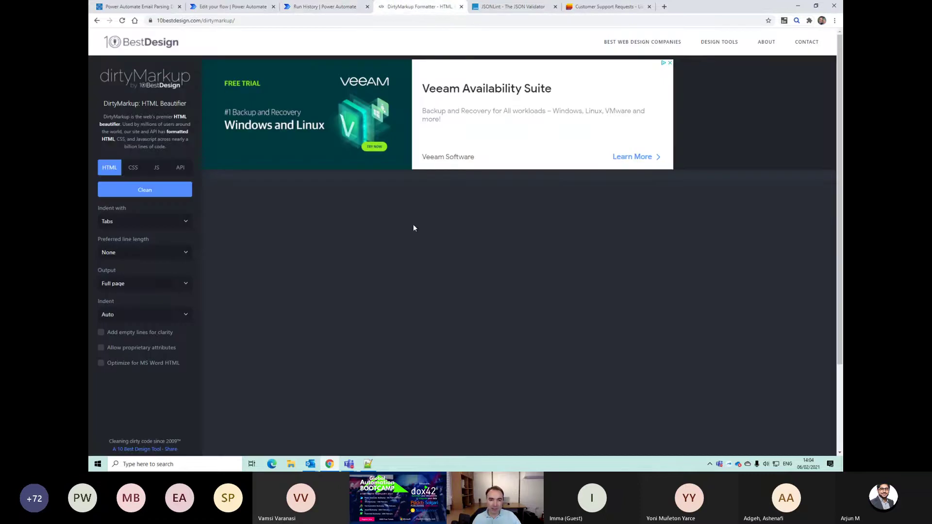
{"action": "left_click", "coordinate": [397, 224]}
{"action": "key", "text": "ctrl+v"}
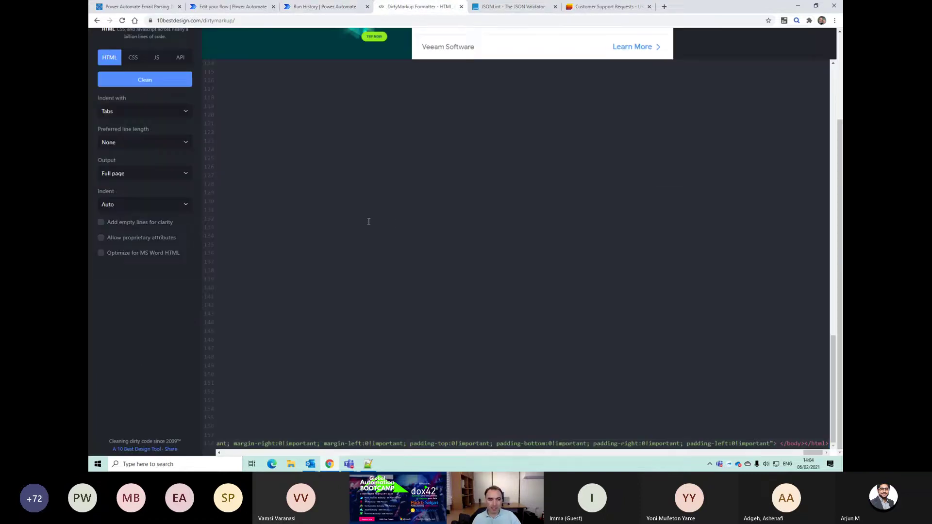
{"action": "left_click", "coordinate": [165, 86]}
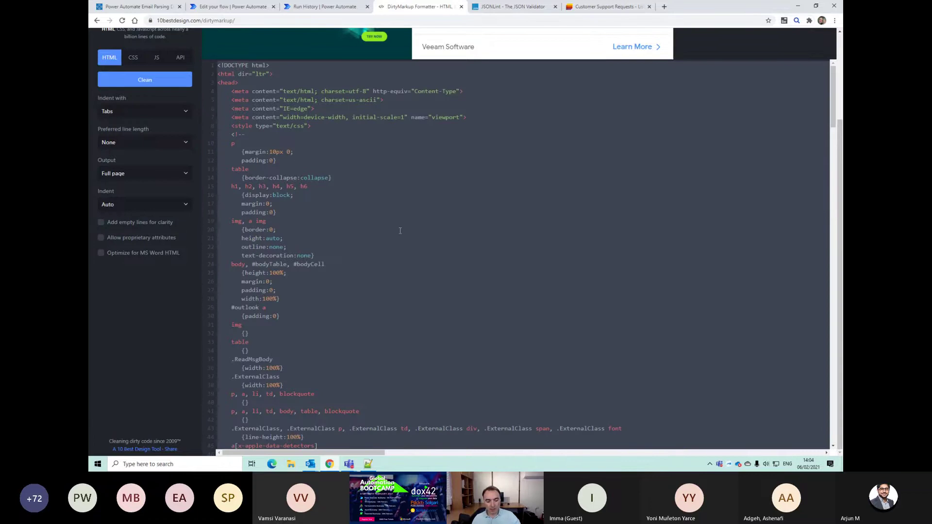
{"action": "key", "text": "alt+Tab"}
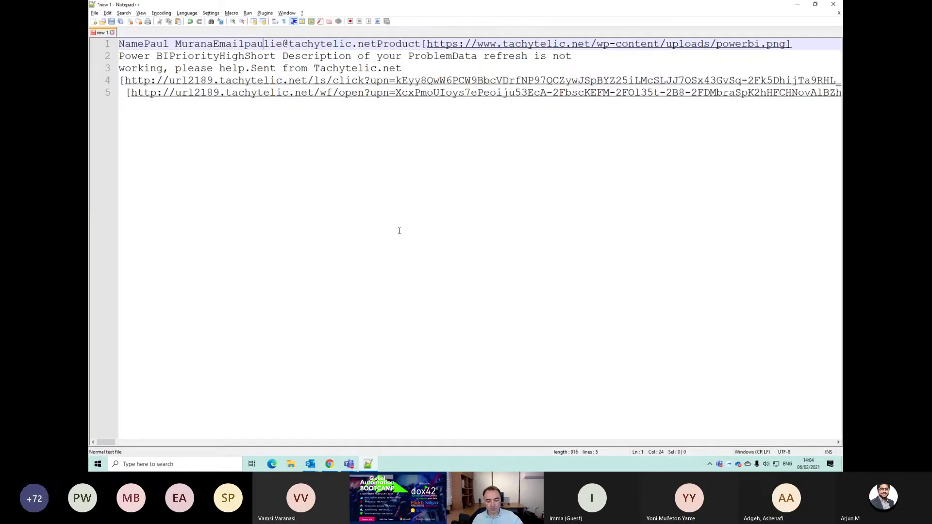
Step: Paste the cleaned HTML into a new Notepad++ document and select its style rules on lines 2–26
{"action": "key", "text": "ctrl+n"}
{"action": "key", "text": "ctrl+v"}
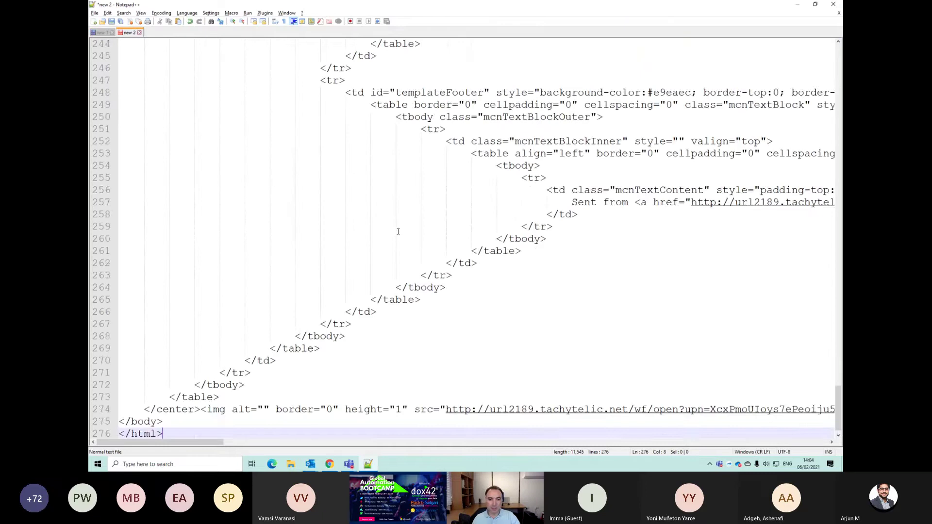
{"action": "left_click_drag", "start_coordinate": [831, 400], "coordinate": [809, 56]}
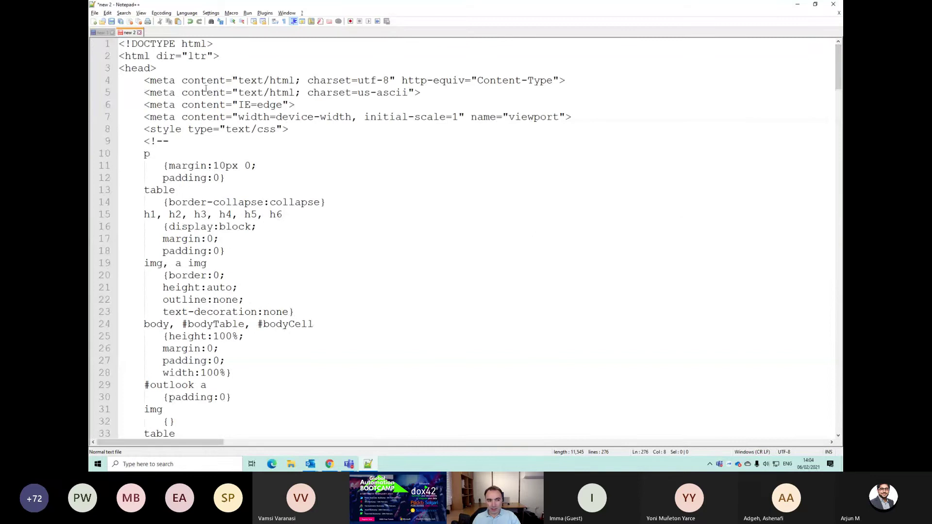
{"action": "left_click_drag", "start_coordinate": [156, 56], "coordinate": [370, 347]}
{"action": "scroll", "coordinate": [370, 347], "scroll_direction": "down", "scroll_amount": 12}
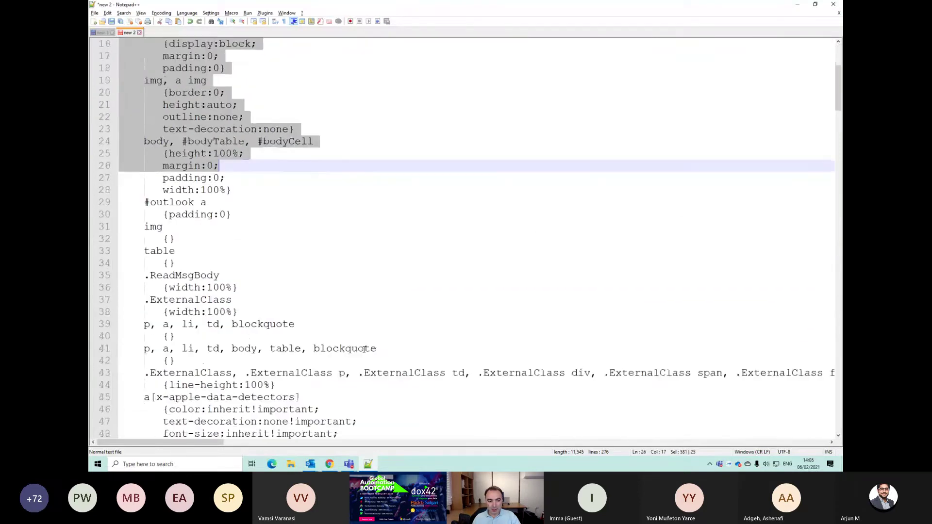
{"action": "scroll", "coordinate": [359, 352], "scroll_direction": "down", "scroll_amount": 14}
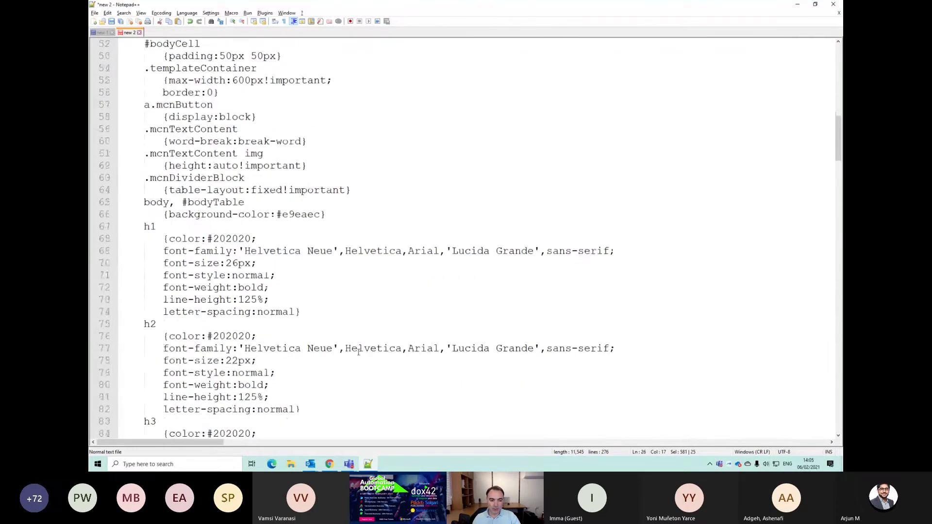
{"action": "scroll", "coordinate": [358, 349], "scroll_direction": "down", "scroll_amount": 14}
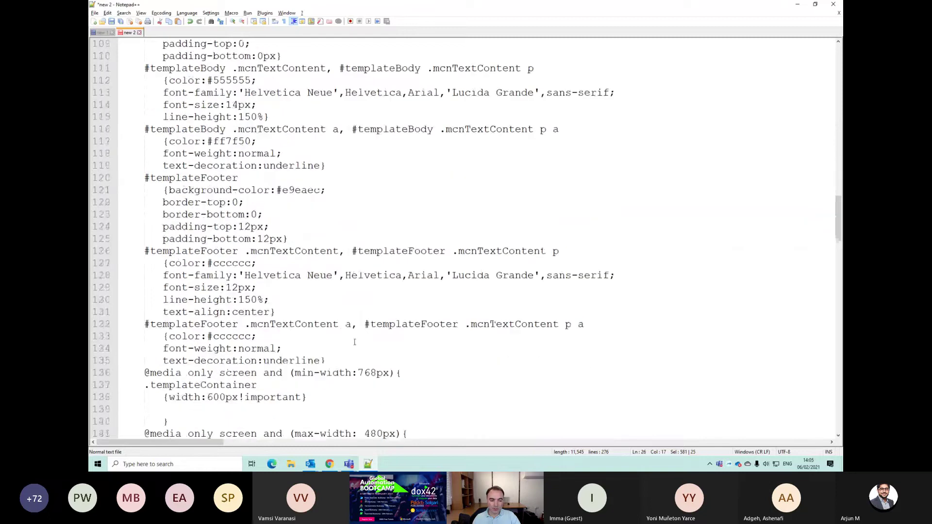
{"action": "scroll", "coordinate": [350, 343], "scroll_direction": "down", "scroll_amount": 9}
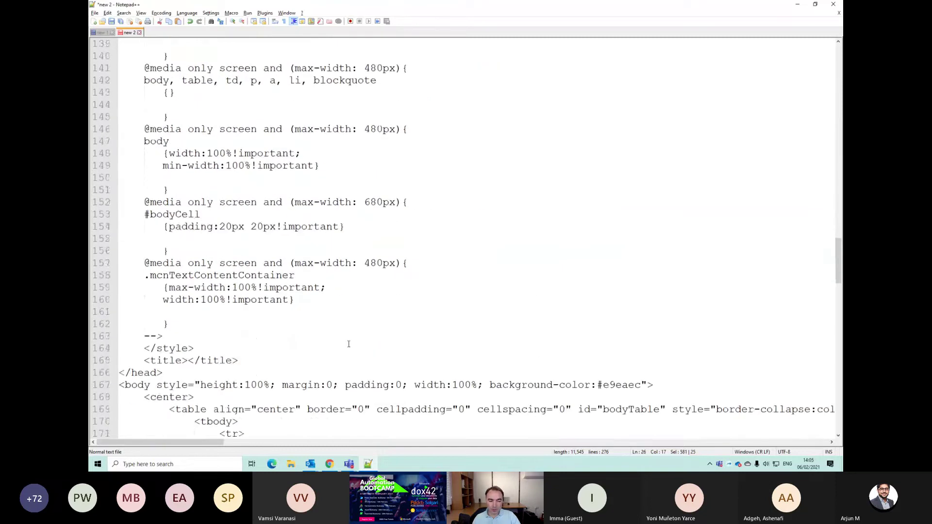
{"action": "scroll", "coordinate": [349, 343], "scroll_direction": "down", "scroll_amount": 5}
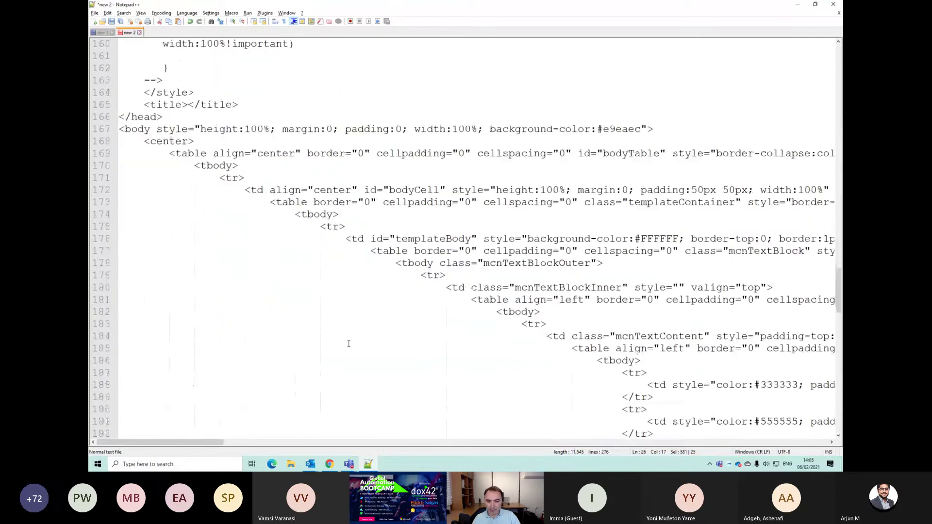
Step: Select parts of the table markup around the Name row near line 185
{"action": "left_click_drag", "start_coordinate": [215, 442], "coordinate": [305, 451]}
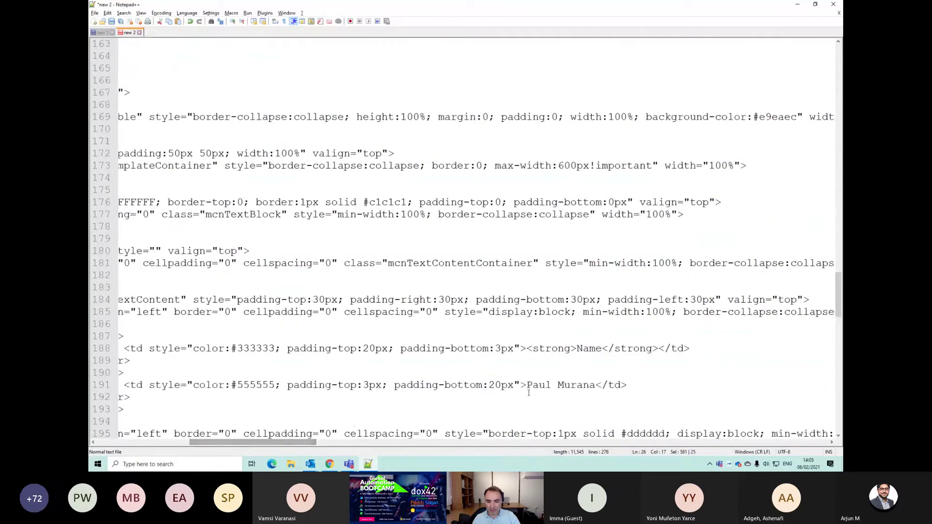
{"action": "left_click_drag", "start_coordinate": [526, 385], "coordinate": [590, 385]}
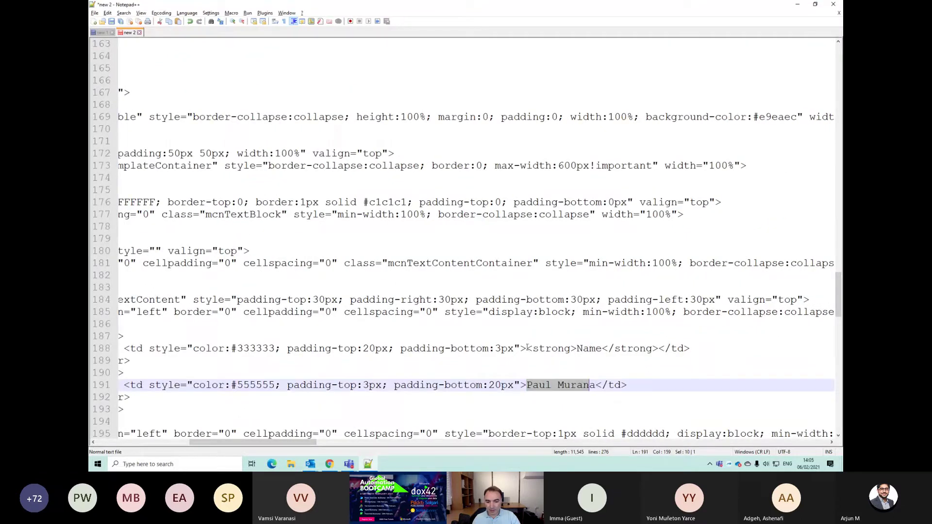
{"action": "left_click_drag", "start_coordinate": [527, 348], "coordinate": [426, 348]}
{"action": "left_click_drag", "start_coordinate": [277, 444], "coordinate": [237, 445]}
{"action": "left_click_drag", "start_coordinate": [241, 299], "coordinate": [349, 348]}
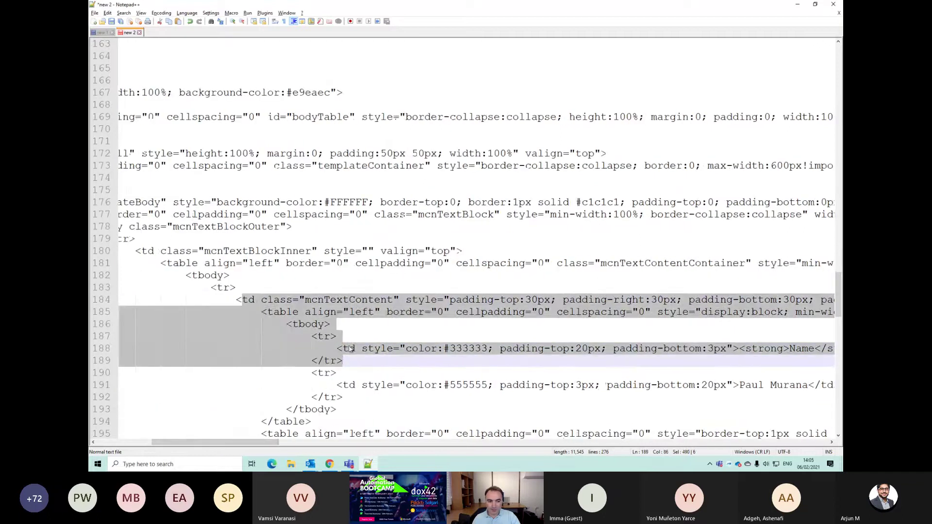
{"action": "left_click", "coordinate": [252, 312]}
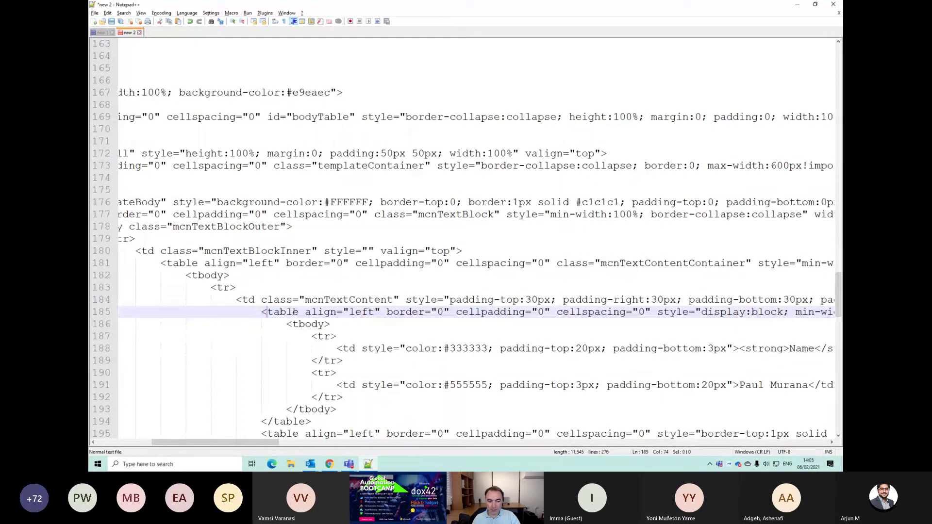
{"action": "left_click", "coordinate": [213, 312]}
{"action": "scroll", "coordinate": [214, 311], "scroll_direction": "down", "scroll_amount": 3}
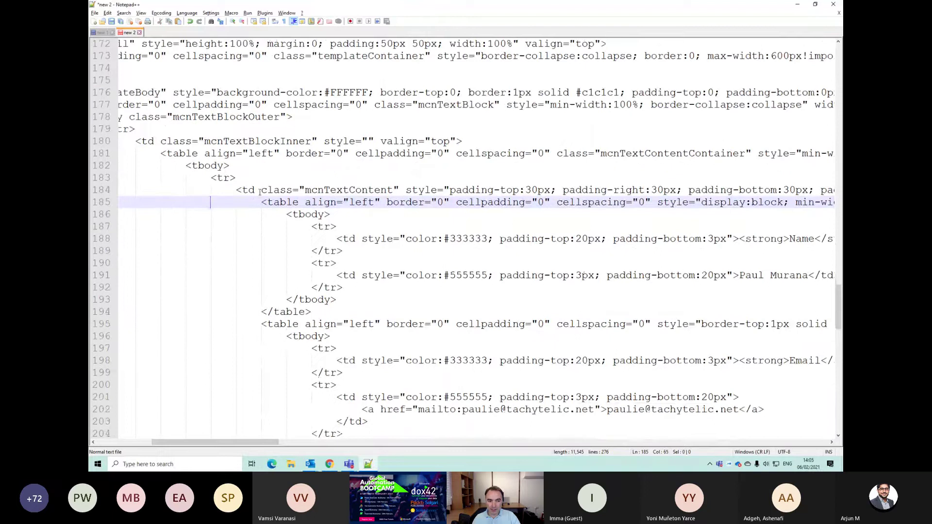
Step: Select the Name label rows and the tbody tag on line 186, then switch back to Chrome
{"action": "left_click", "coordinate": [285, 202]}
{"action": "scroll", "coordinate": [286, 204], "scroll_direction": "down", "scroll_amount": 3}
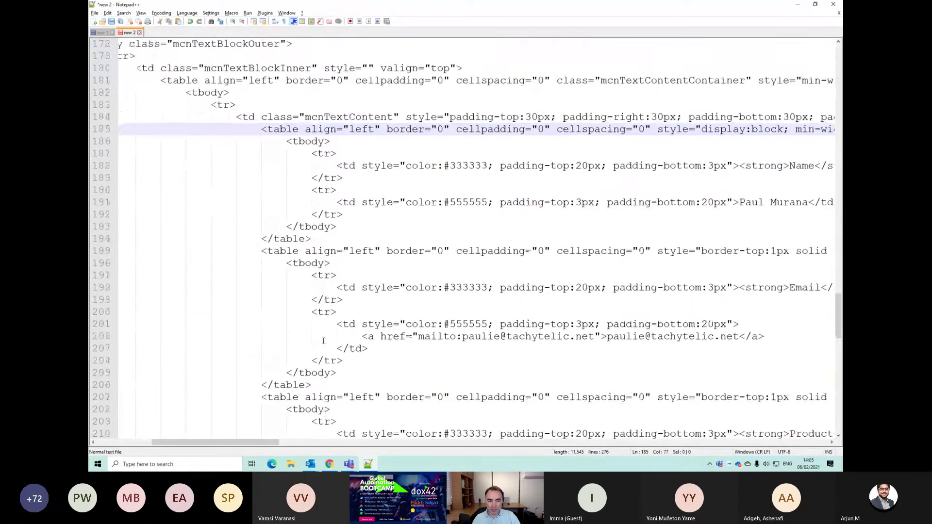
{"action": "scroll", "coordinate": [320, 338], "scroll_direction": "up", "scroll_amount": 1}
{"action": "scroll", "coordinate": [313, 328], "scroll_direction": "up", "scroll_amount": 1}
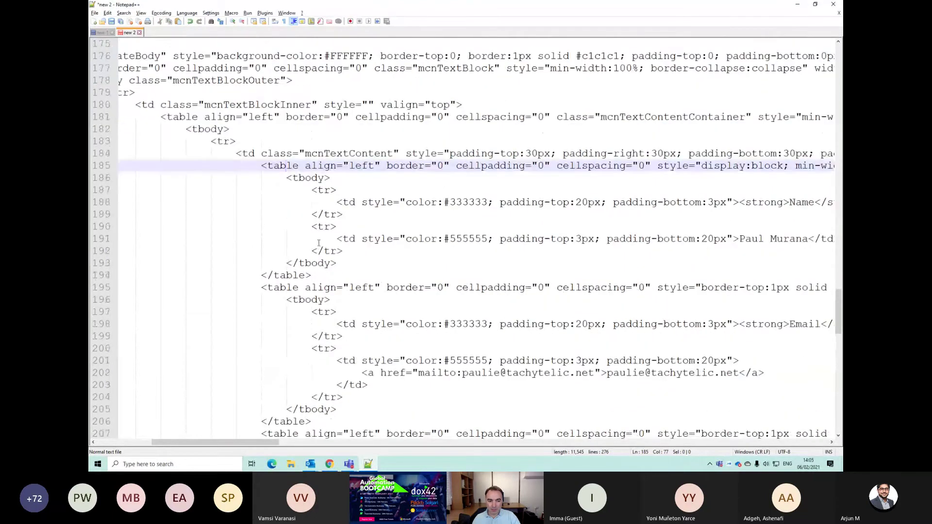
{"action": "scroll", "coordinate": [300, 238], "scroll_direction": "down", "scroll_amount": 1}
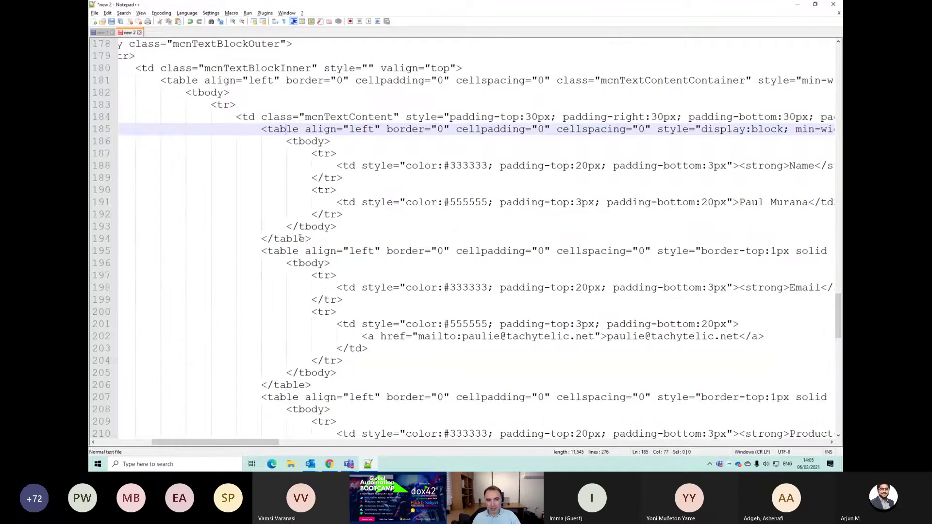
{"action": "scroll", "coordinate": [300, 237], "scroll_direction": "up", "scroll_amount": 1}
{"action": "left_click_drag", "start_coordinate": [268, 177], "coordinate": [534, 252]}
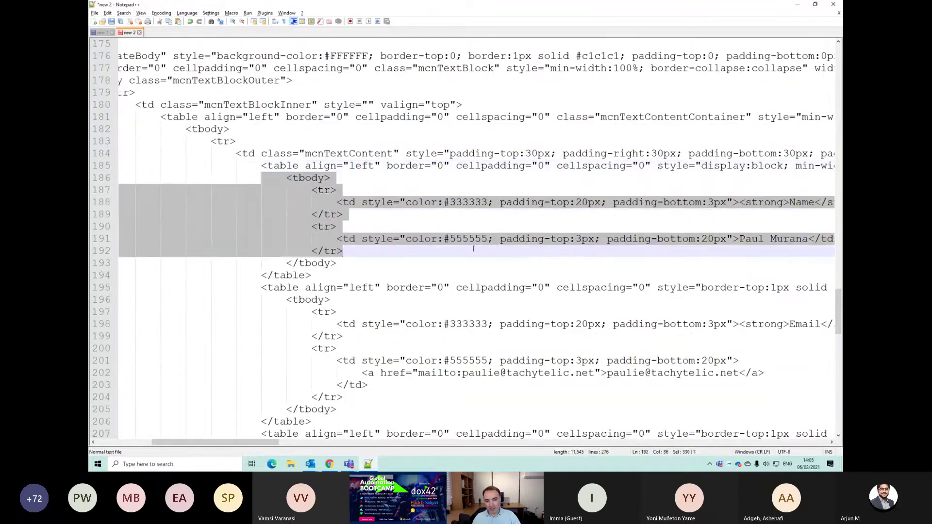
{"action": "left_click_drag", "start_coordinate": [473, 248], "coordinate": [372, 259]}
{"action": "left_click", "coordinate": [298, 177]}
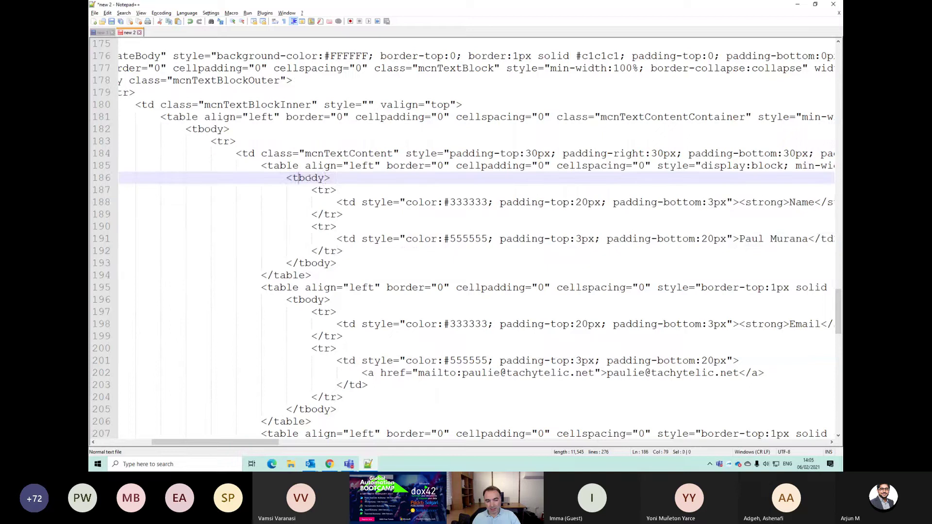
{"action": "left_click_drag", "start_coordinate": [330, 178], "coordinate": [287, 178]}
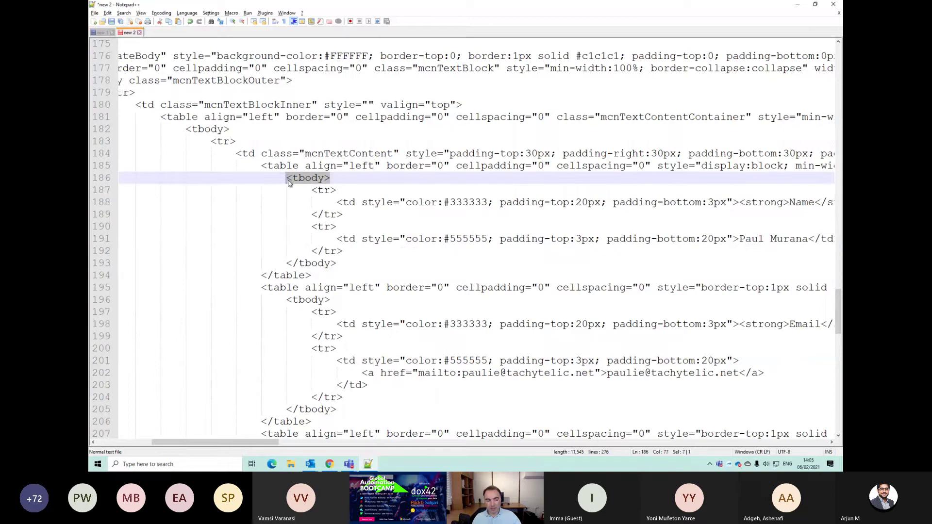
{"action": "key", "text": "alt+Tab"}
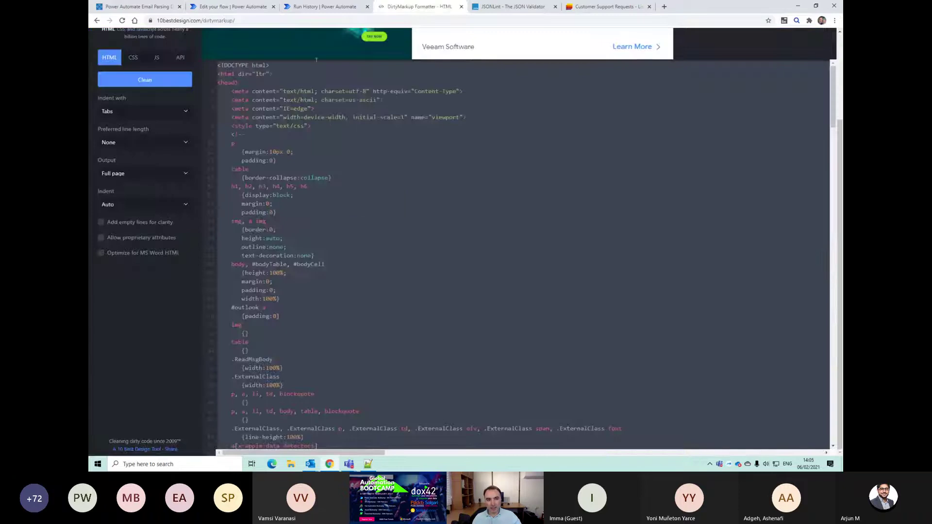
Step: Add a Compose action as a new step after Html to text
{"action": "left_click", "coordinate": [228, 6]}
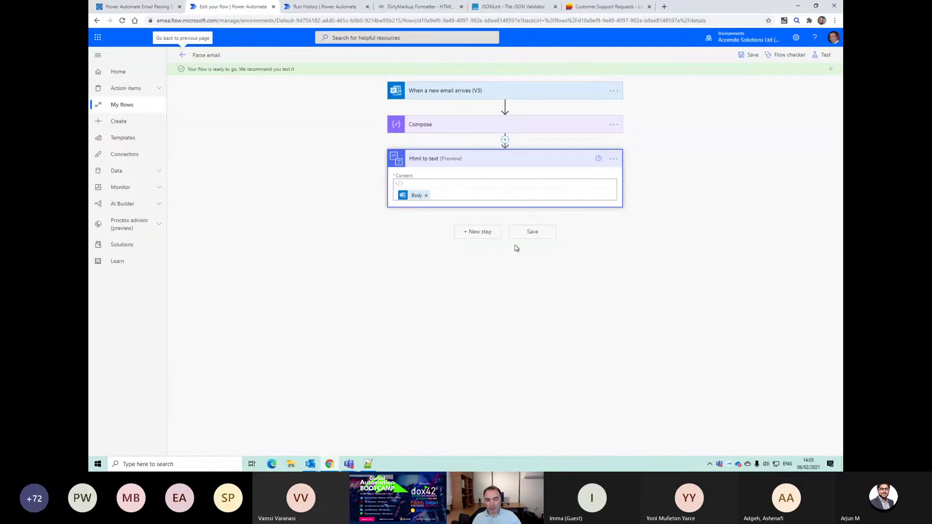
{"action": "left_click", "coordinate": [487, 235]}
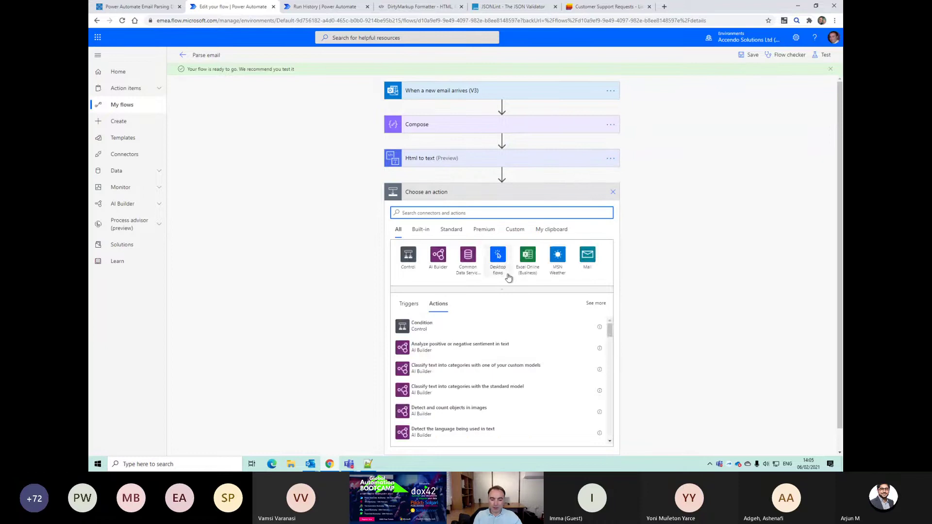
{"action": "type", "text": "compose"}
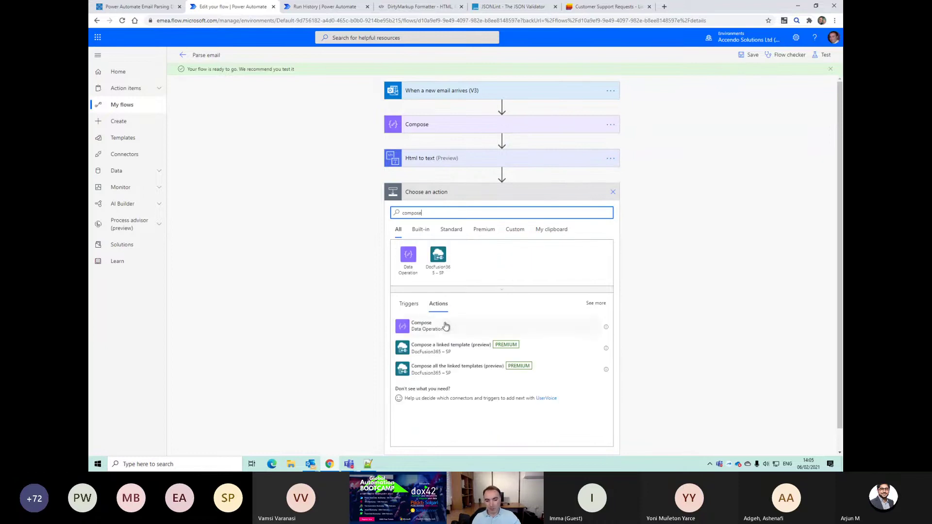
{"action": "left_click", "coordinate": [470, 326]}
Step: Set the Compose Inputs to a split() expression dividing the email Body on '<tbody>'
{"action": "left_click", "coordinate": [470, 211]}
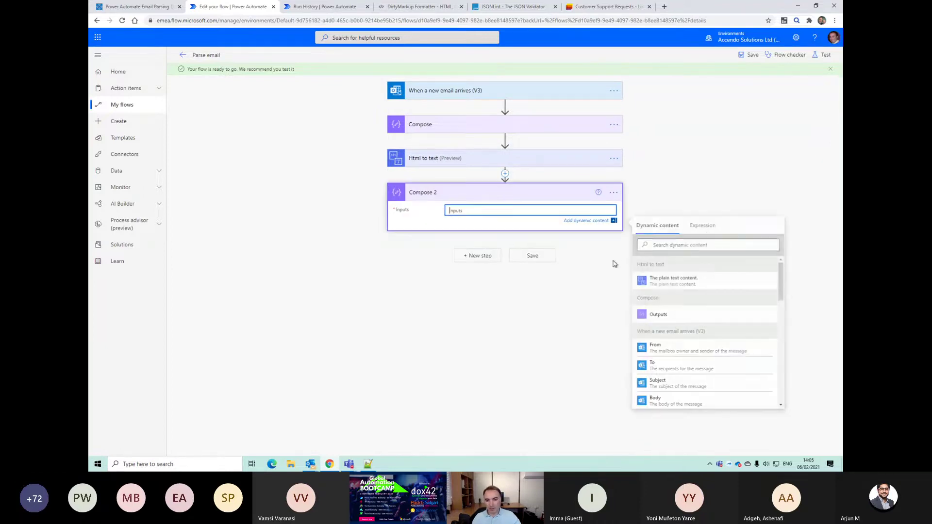
{"action": "left_click", "coordinate": [704, 227]}
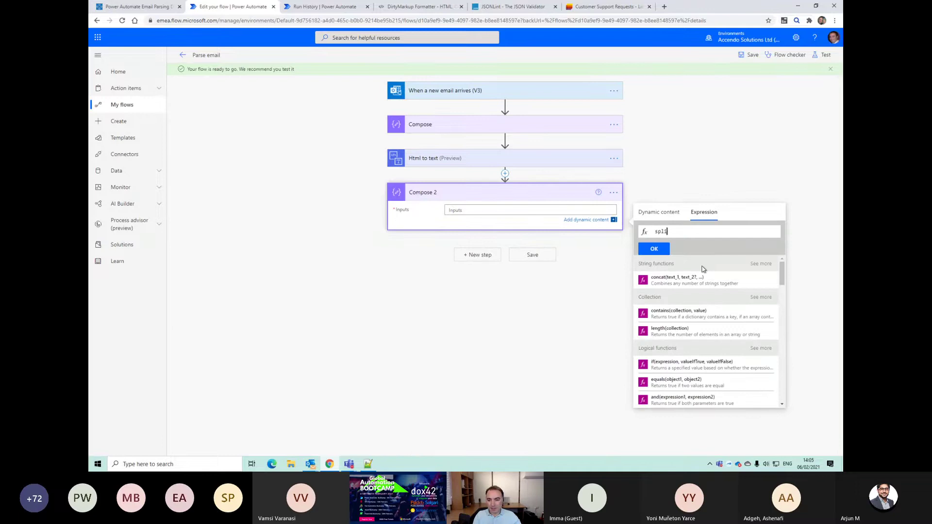
{"action": "type", "text": "split("}
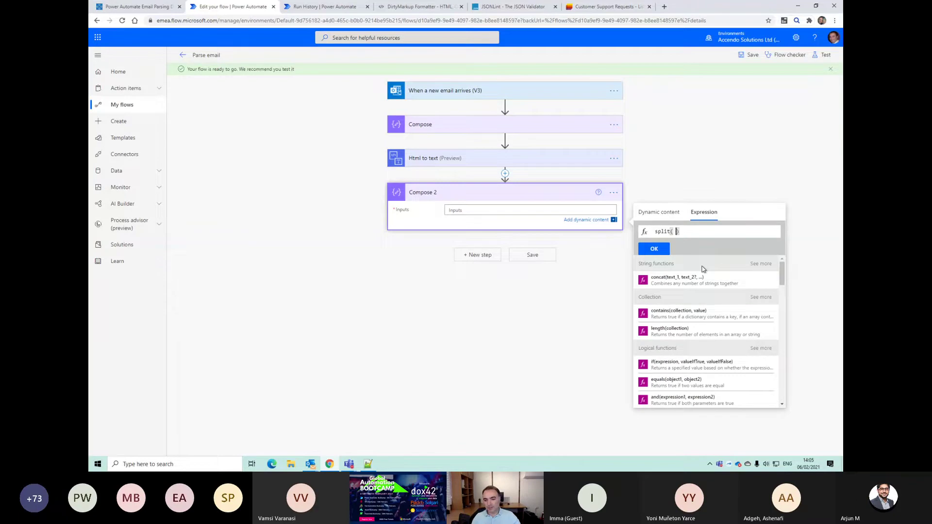
{"action": "left_click", "coordinate": [658, 212]}
{"action": "left_click", "coordinate": [669, 349]}
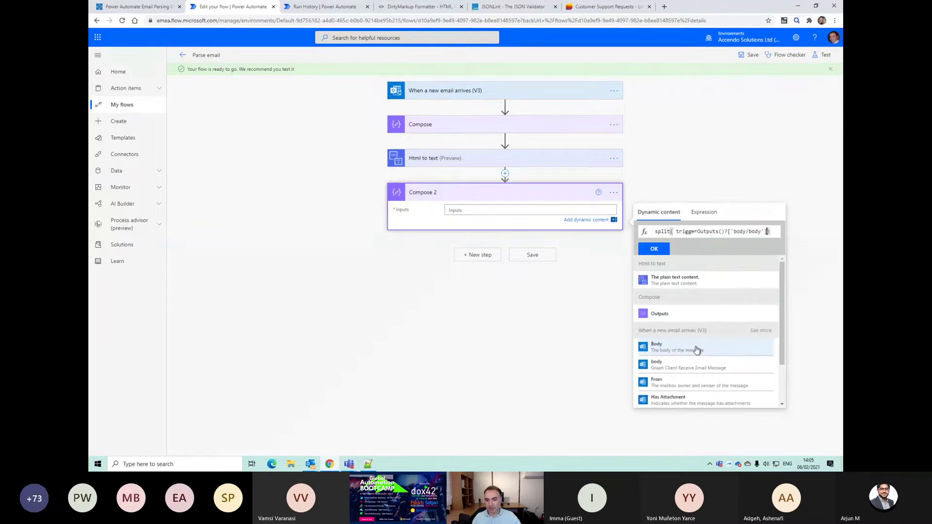
{"action": "type", "text": ", "}
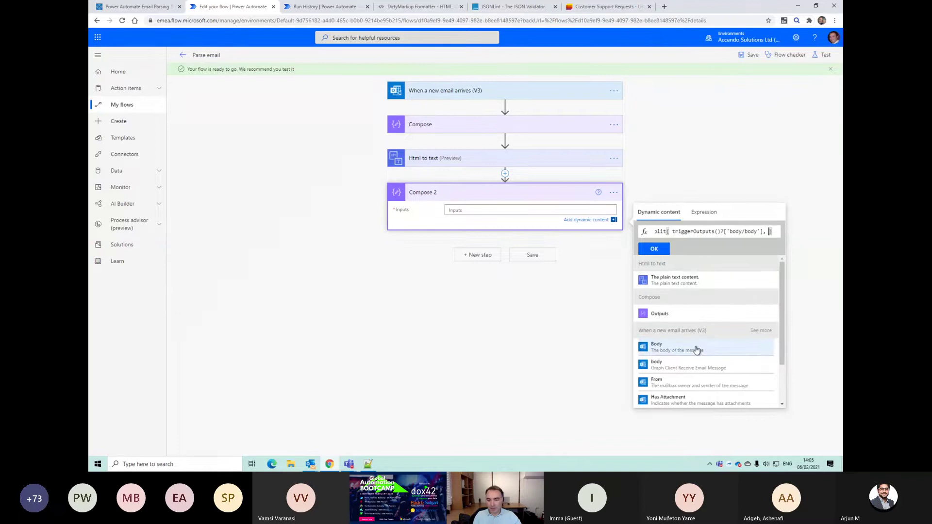
{"action": "type", "text": "''"}
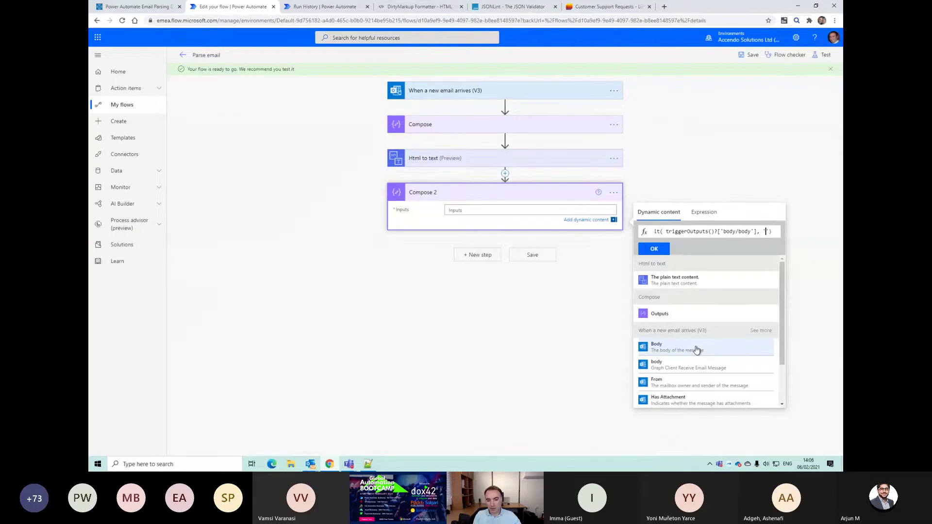
{"action": "type", "text": "<tbody>"}
{"action": "left_click", "coordinate": [655, 250]}
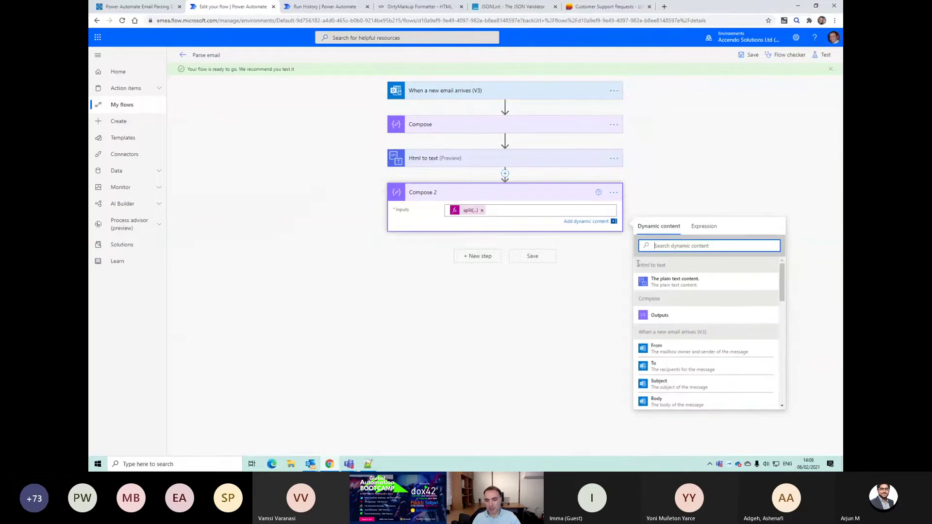
Step: Rename the Compose 2 step to splitHTMLBody and save the flow
{"action": "left_click", "coordinate": [613, 192]}
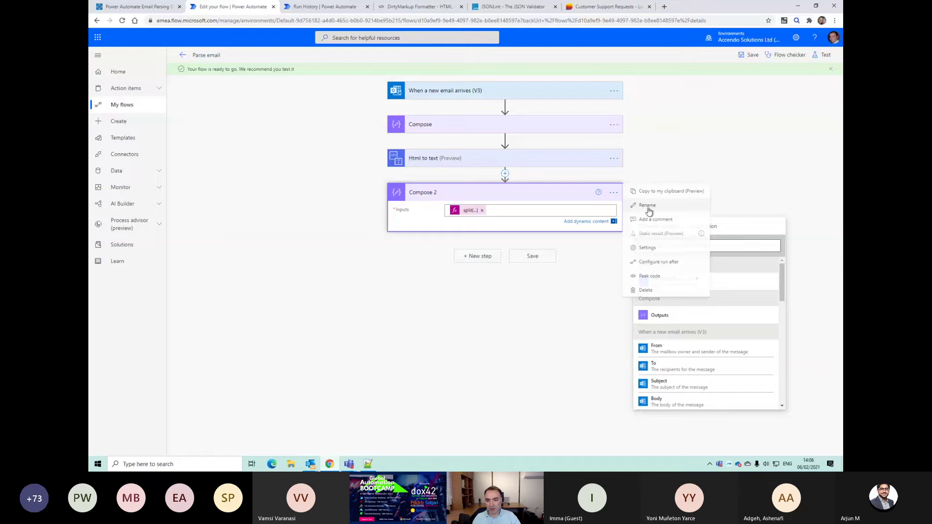
{"action": "left_click", "coordinate": [665, 214]}
{"action": "type", "text": "splitHTMLBody"}
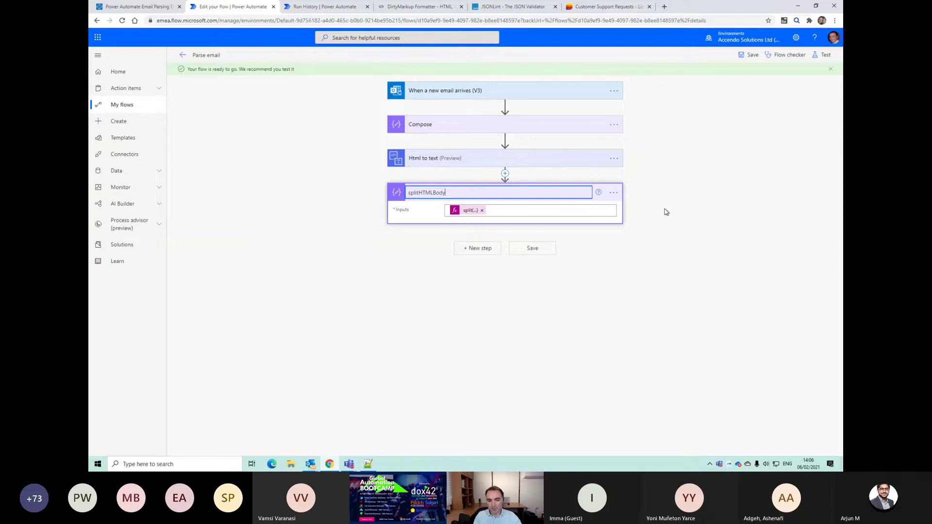
{"action": "left_click", "coordinate": [554, 248]}
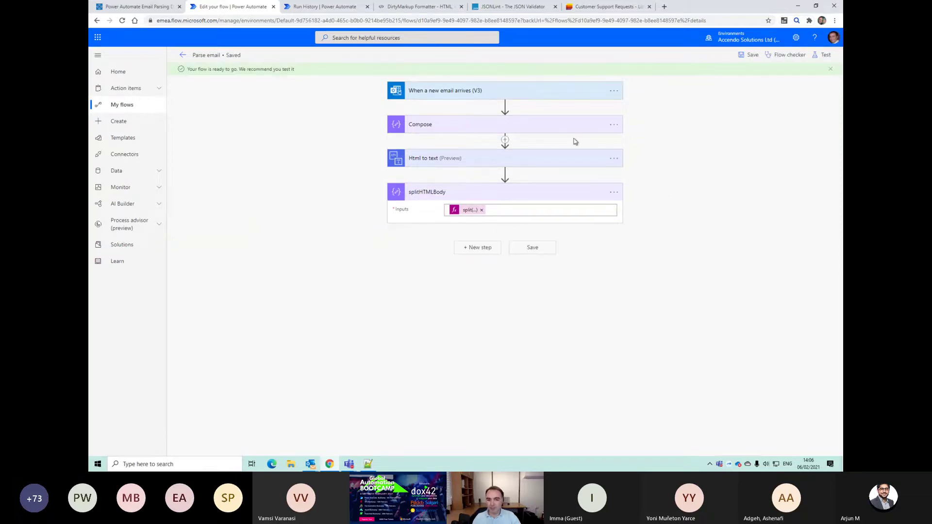
Step: Delete the original Compose and Html to text steps from the flow
{"action": "left_click", "coordinate": [614, 125]}
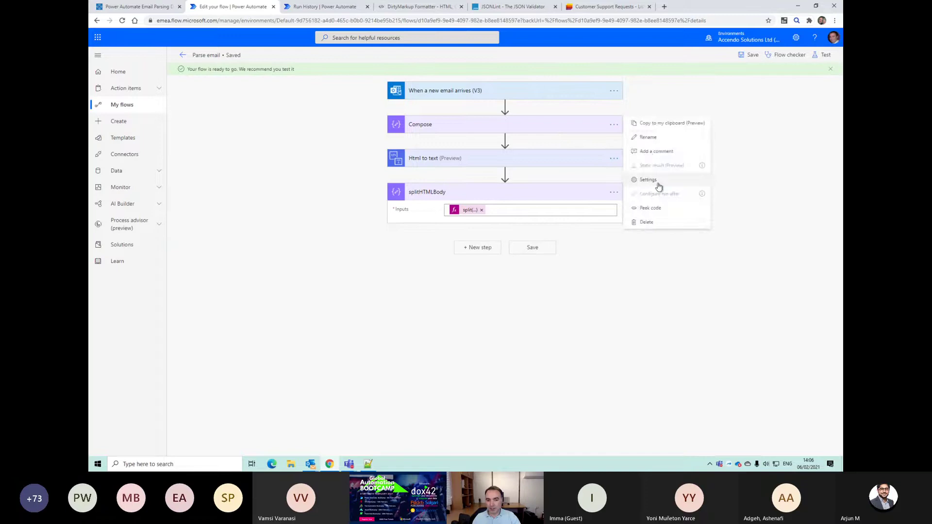
{"action": "left_click", "coordinate": [649, 224]}
{"action": "left_click", "coordinate": [471, 262]}
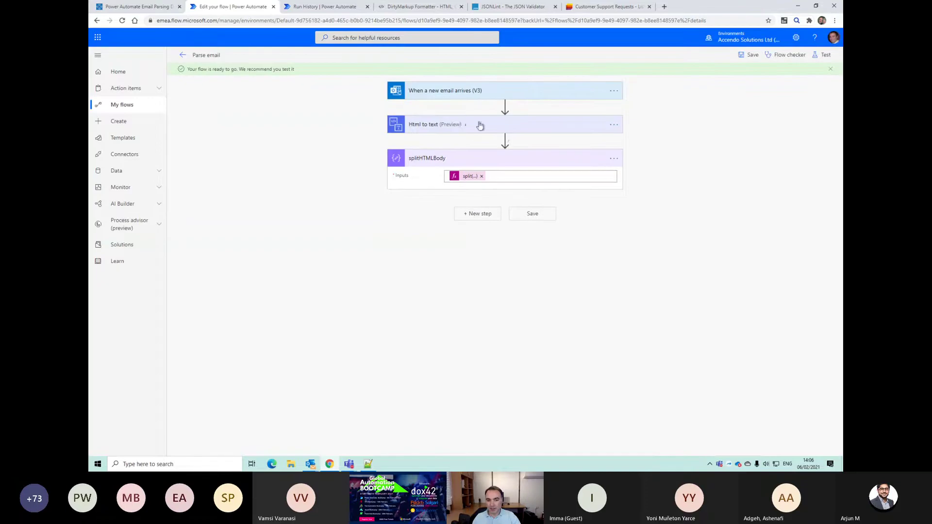
{"action": "left_click", "coordinate": [614, 124]}
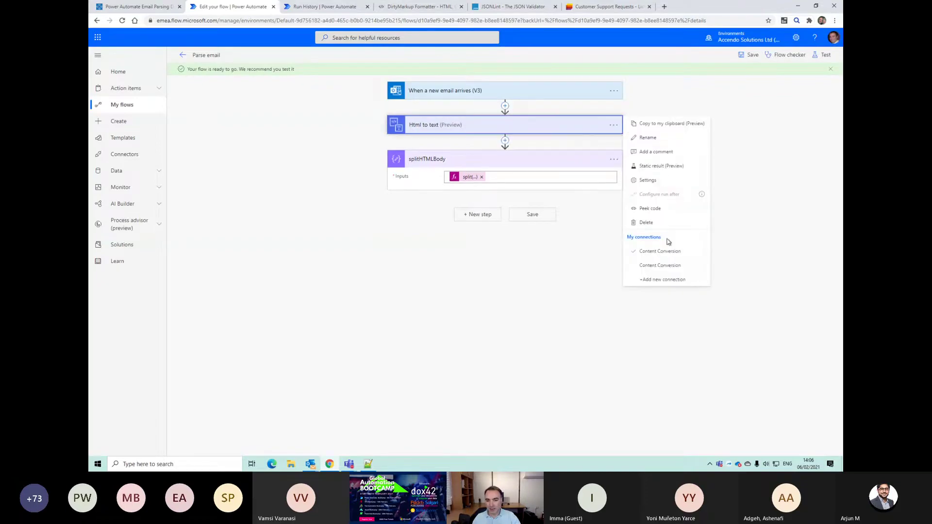
{"action": "left_click", "coordinate": [646, 223]}
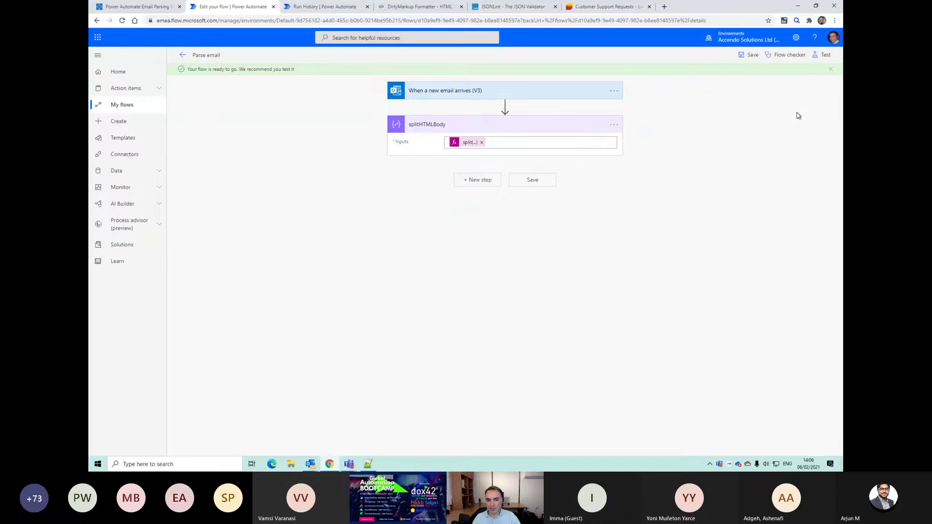
Step: Save and test the flow automatically against a recently used trigger run
{"action": "left_click", "coordinate": [825, 54]}
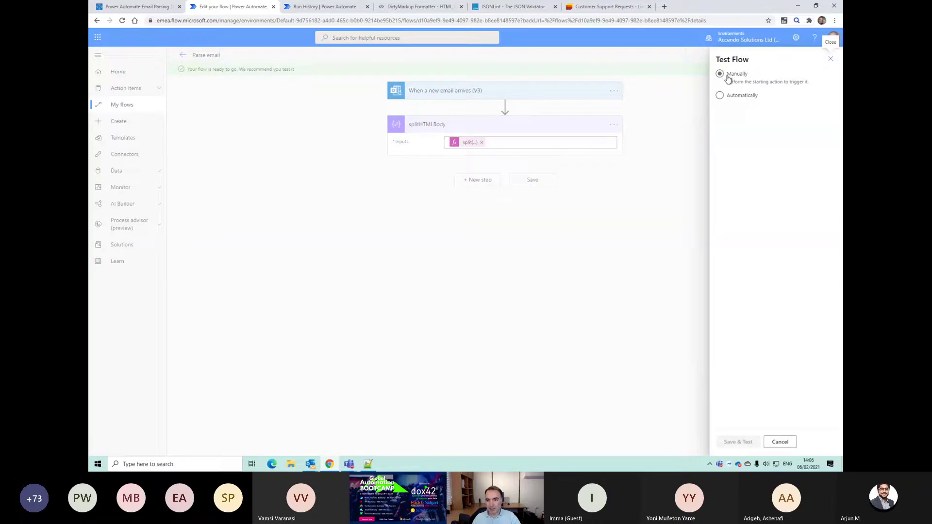
{"action": "left_click", "coordinate": [727, 97]}
{"action": "left_click", "coordinate": [732, 109]}
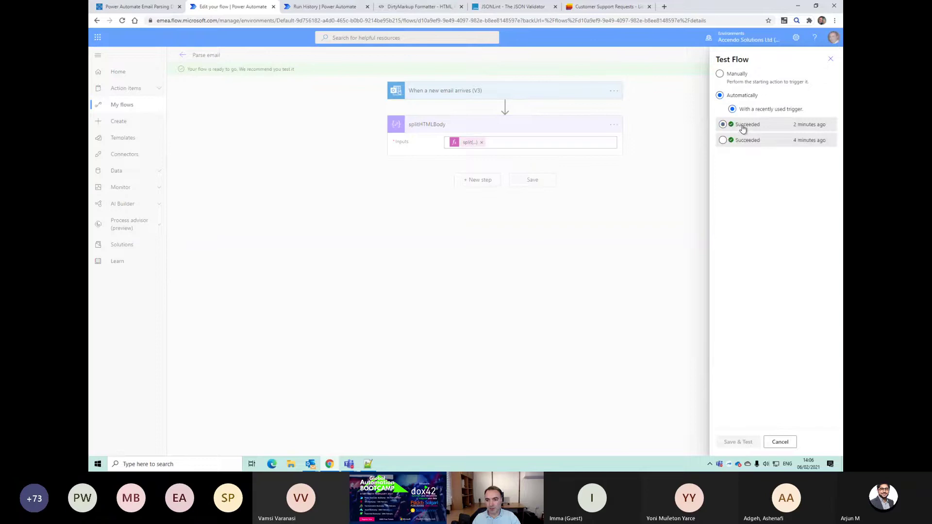
{"action": "left_click", "coordinate": [743, 444]}
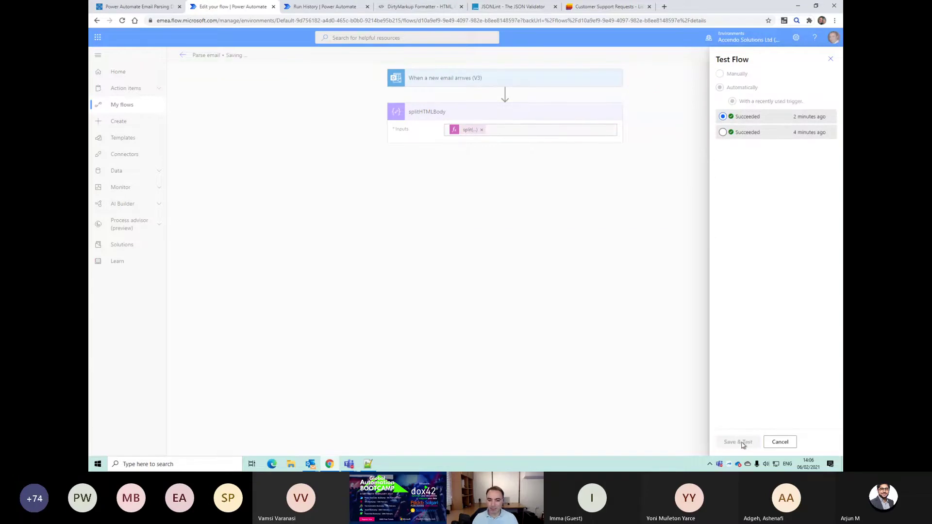
Step: Copy the splitHTMLBody input text from the run details and switch to Notepad++
{"action": "left_click", "coordinate": [445, 139]}
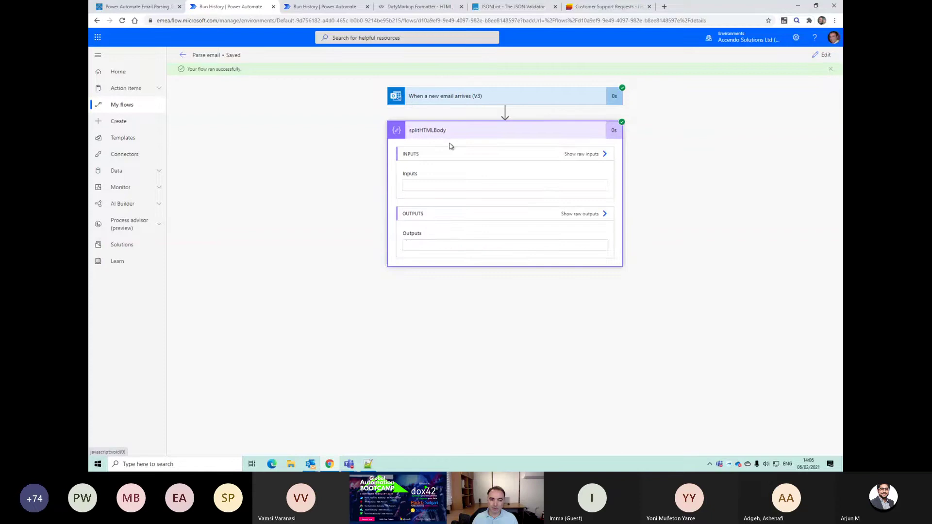
{"action": "scroll", "coordinate": [605, 200], "scroll_direction": "down", "scroll_amount": 5}
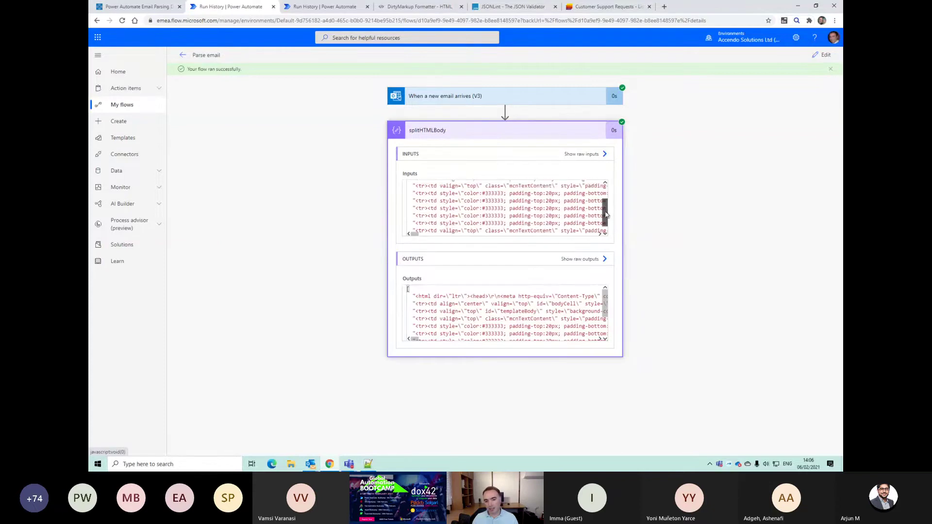
{"action": "scroll", "coordinate": [480, 219], "scroll_direction": "up", "scroll_amount": 5}
{"action": "scroll", "coordinate": [480, 218], "scroll_direction": "down", "scroll_amount": 5}
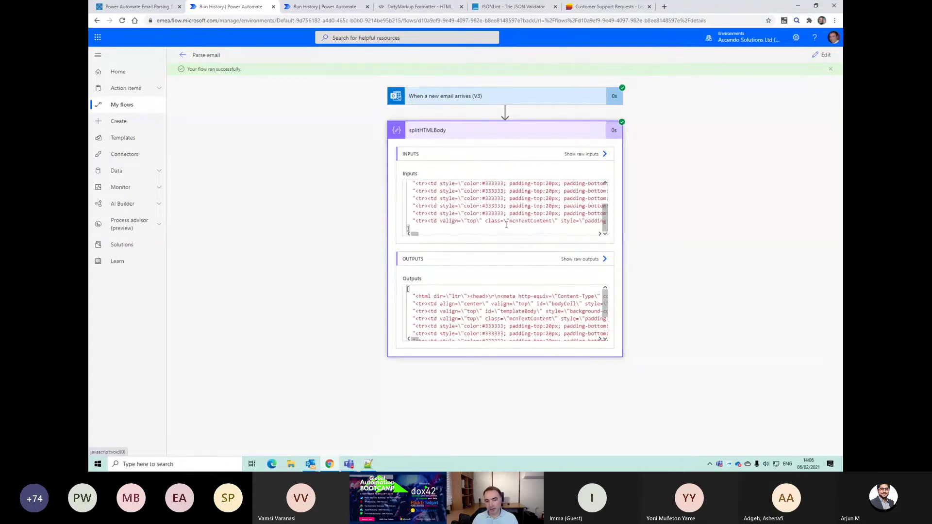
{"action": "left_click_drag", "start_coordinate": [410, 228], "coordinate": [388, 173]}
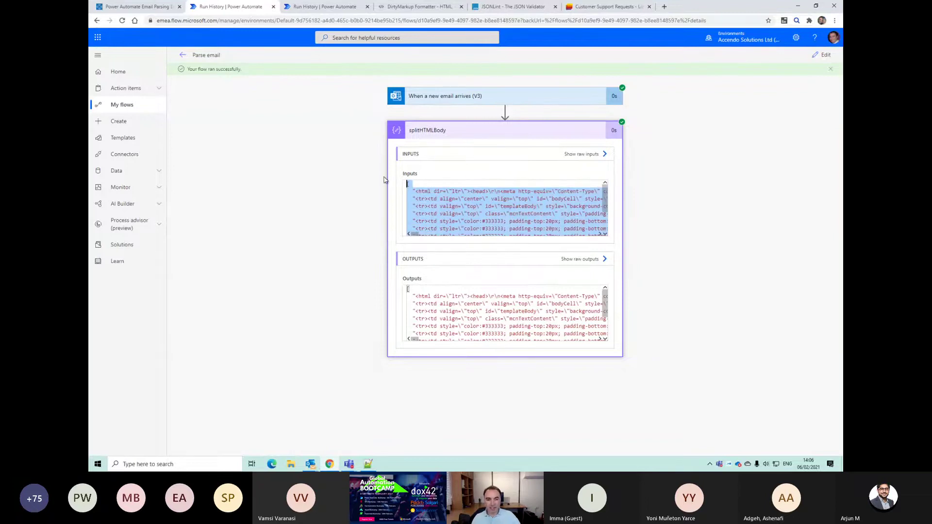
{"action": "key", "text": "alt+Tab"}
{"action": "left_click", "coordinate": [383, 180]}
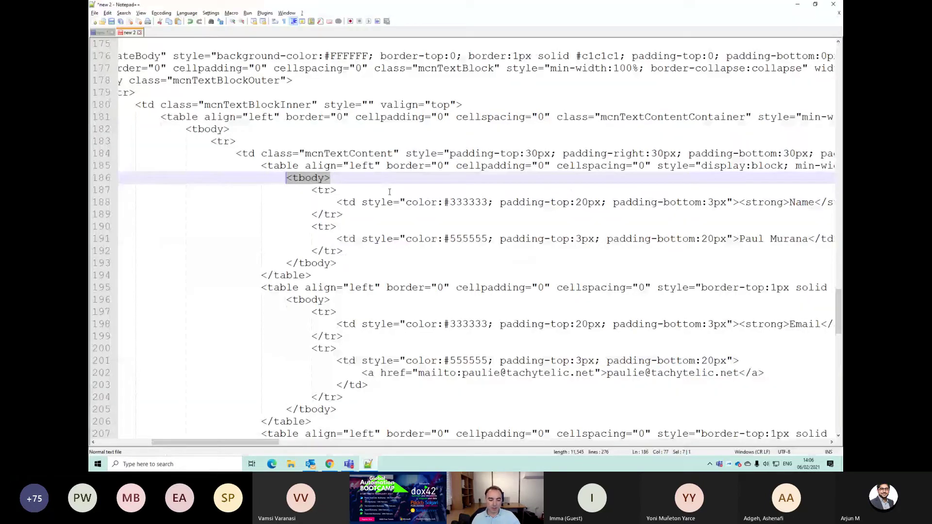
Step: Replace the Notepad++ document with the copied split array and review the field-label lines
{"action": "key", "text": "ctrl+a"}
{"action": "key", "text": "ctrl+v"}
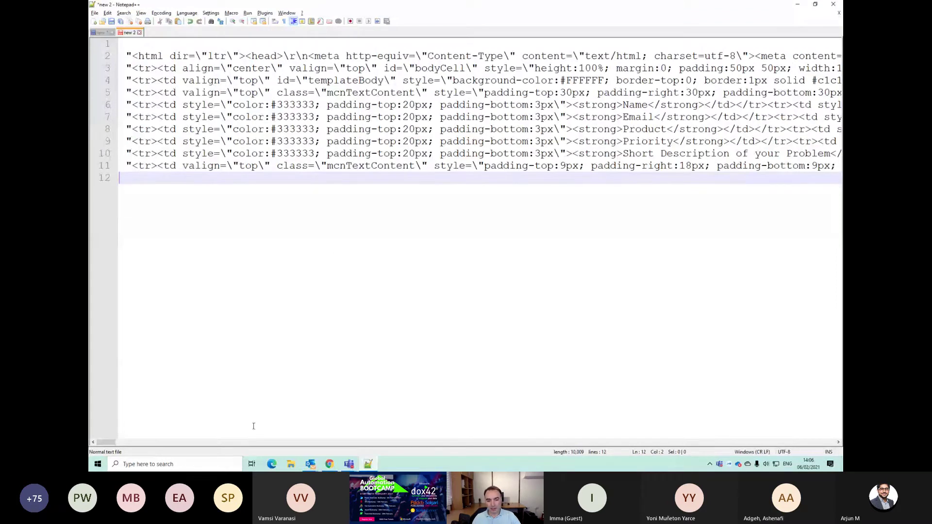
{"action": "left_click_drag", "start_coordinate": [111, 442], "coordinate": [118, 443]}
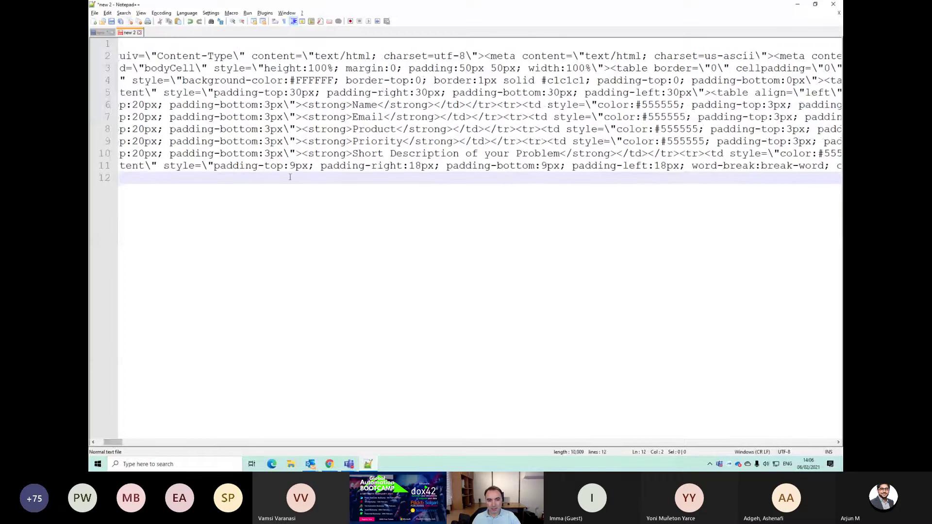
{"action": "left_click_drag", "start_coordinate": [340, 105], "coordinate": [382, 137]}
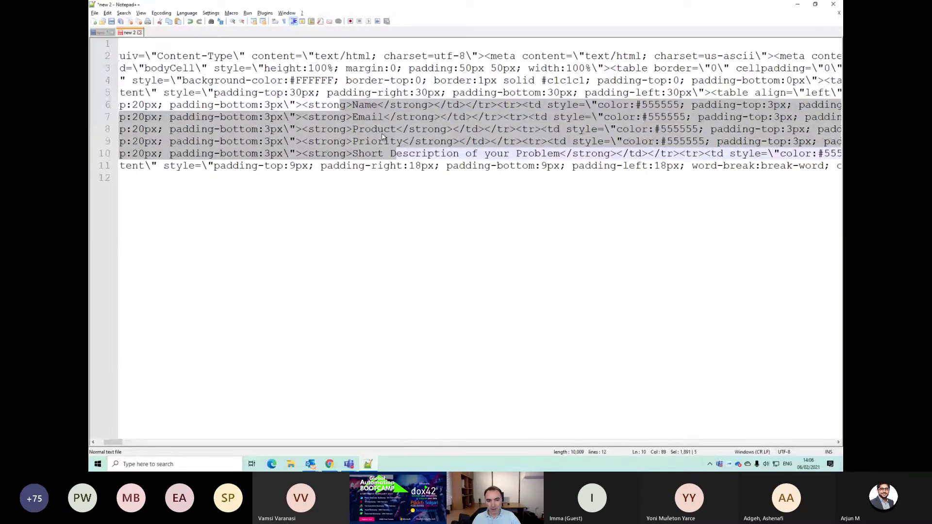
{"action": "left_click", "coordinate": [383, 154]}
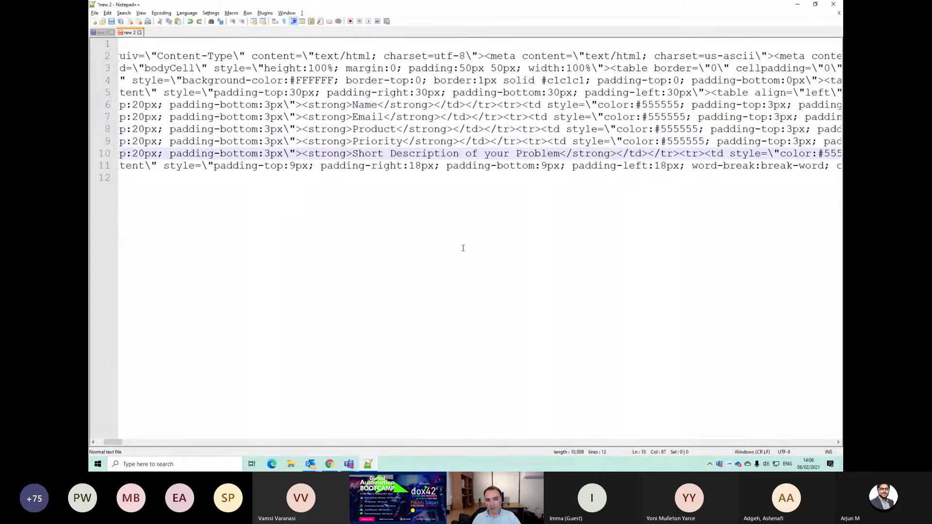
Step: Select exactly color:#333333 on line 6, then return to the flow run in the browser
{"action": "left_click_drag", "start_coordinate": [114, 441], "coordinate": [106, 441]}
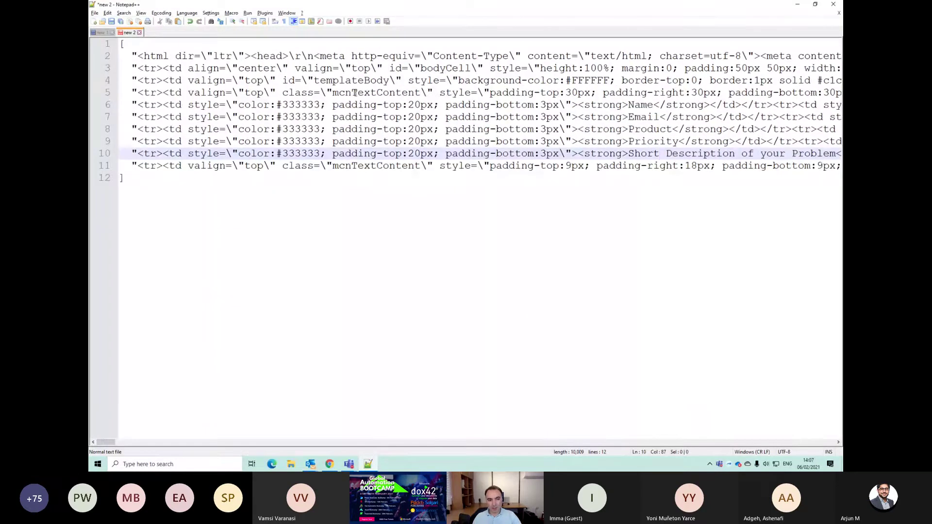
{"action": "left_click_drag", "start_coordinate": [355, 92], "coordinate": [136, 58]}
{"action": "left_click", "coordinate": [145, 56]}
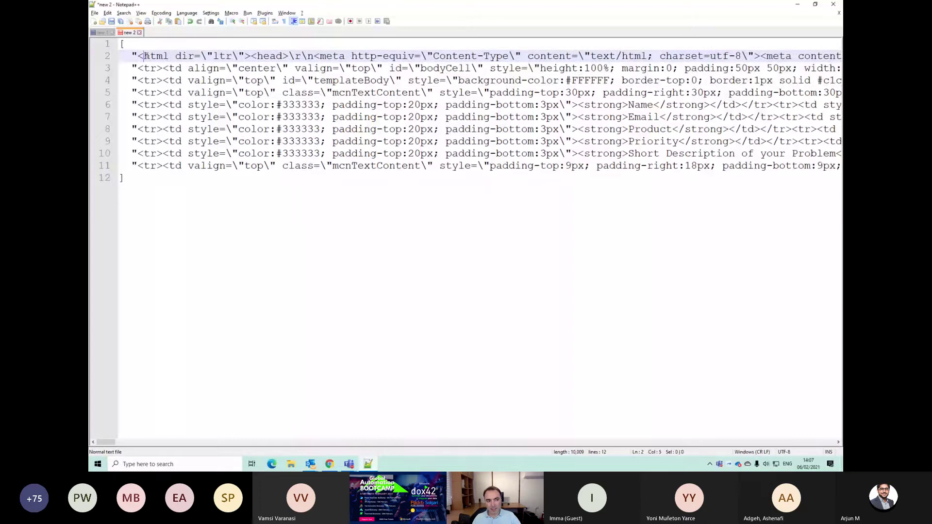
{"action": "left_click", "coordinate": [152, 68]}
{"action": "left_click", "coordinate": [156, 80]}
{"action": "left_click", "coordinate": [158, 92]}
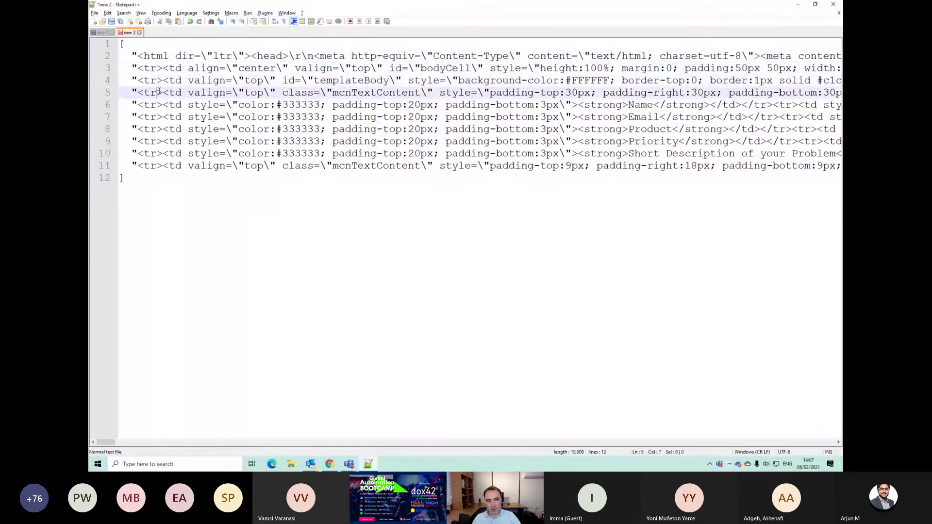
{"action": "left_click_drag", "start_coordinate": [243, 104], "coordinate": [379, 105]}
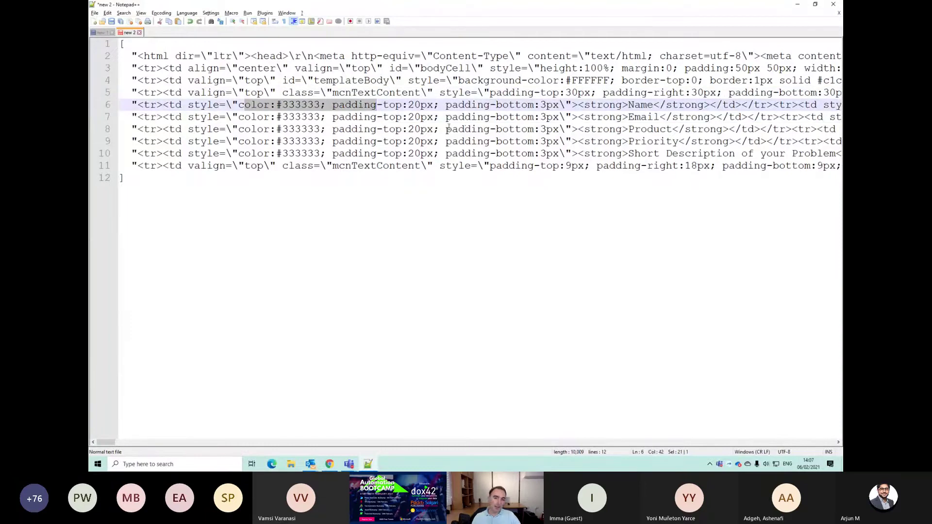
{"action": "left_click", "coordinate": [251, 117]}
{"action": "left_click_drag", "start_coordinate": [170, 102], "coordinate": [630, 104]}
{"action": "left_click_drag", "start_coordinate": [233, 104], "coordinate": [318, 106]}
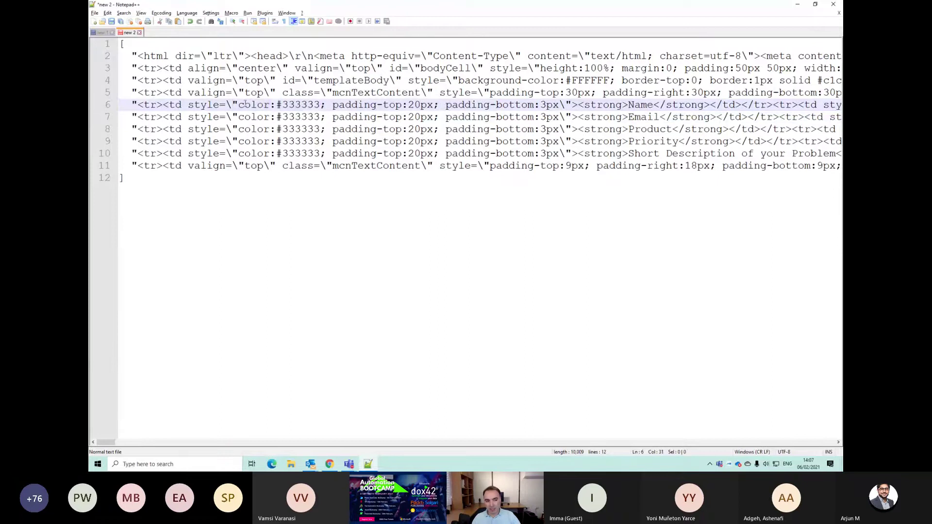
{"action": "left_click_drag", "start_coordinate": [238, 104], "coordinate": [319, 105]}
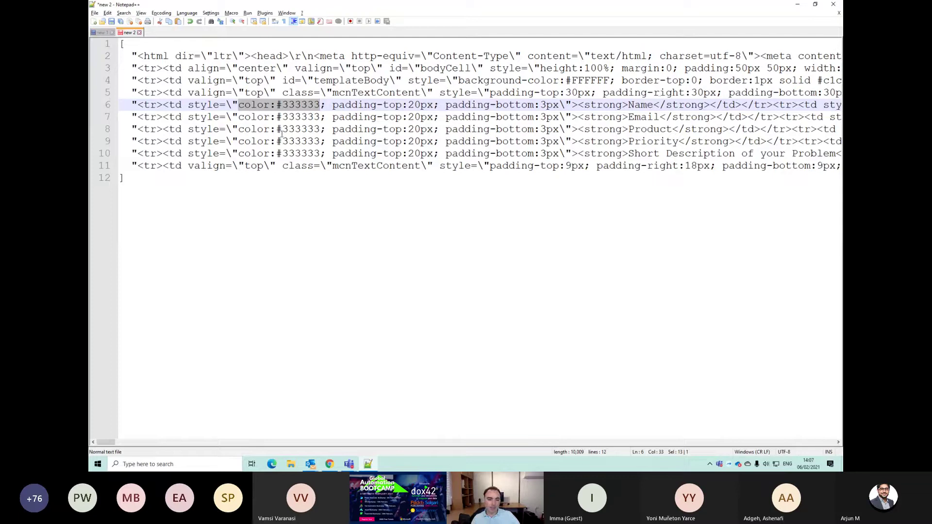
{"action": "key", "text": "alt+Tab"}
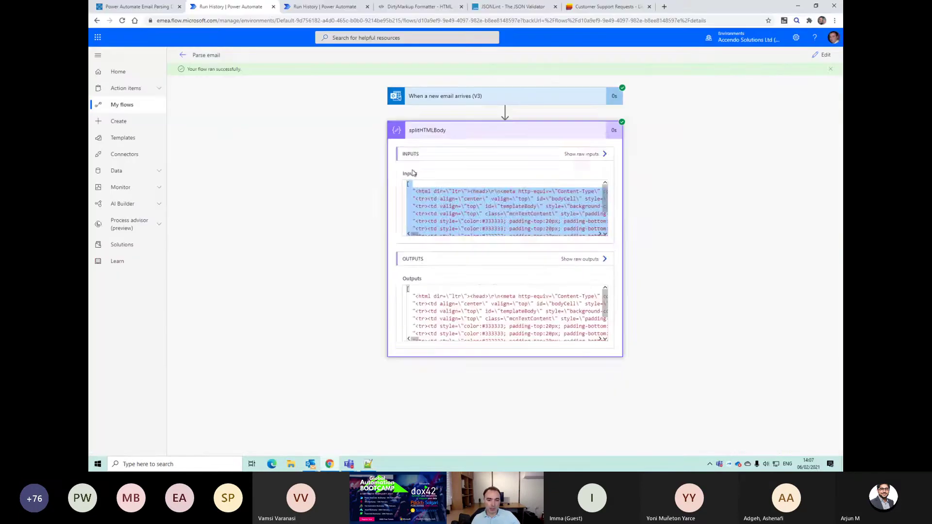
Step: Edit the flow and add a Filter array action after splitHTMLBody
{"action": "left_click", "coordinate": [528, 132]}
{"action": "left_click", "coordinate": [822, 55]}
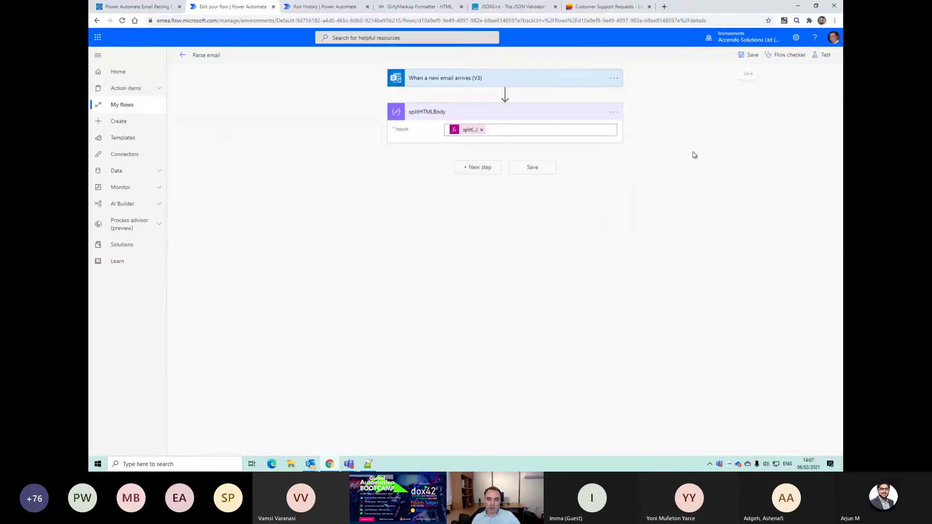
{"action": "left_click", "coordinate": [476, 171]}
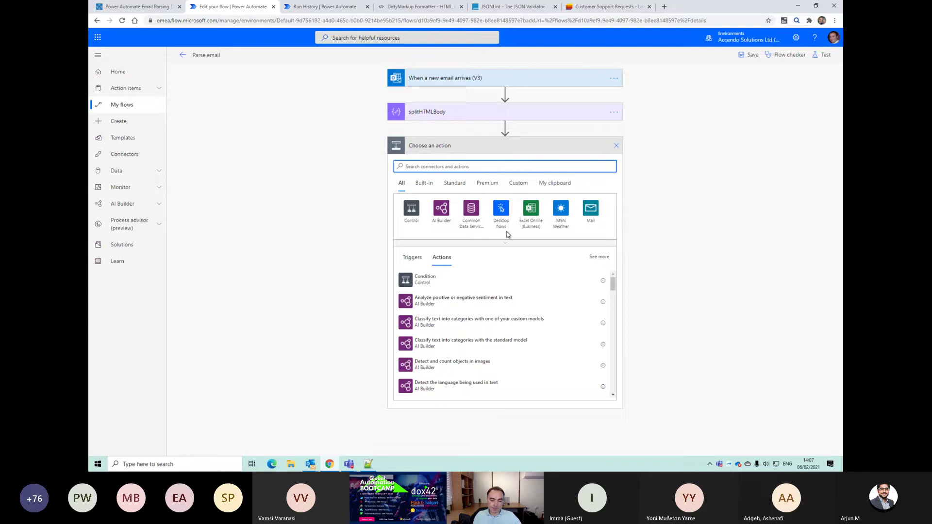
{"action": "type", "text": "filter"}
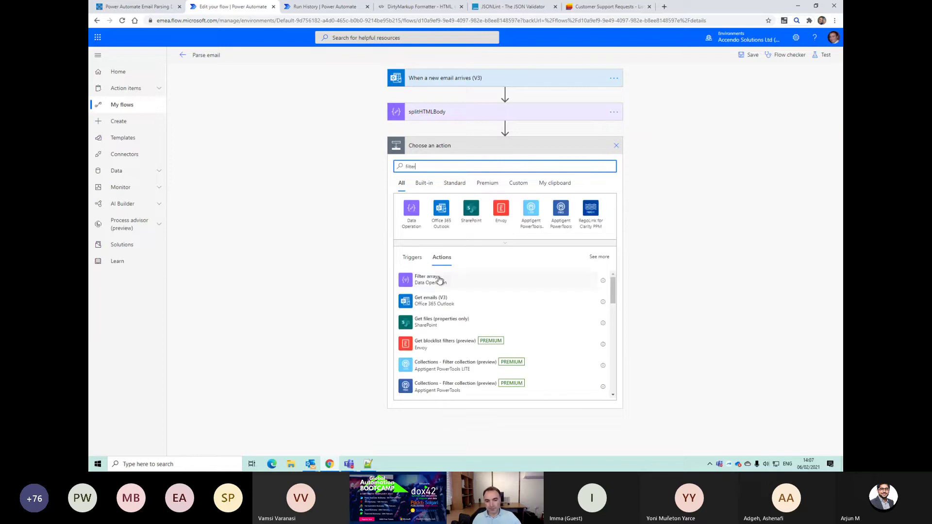
{"action": "left_click", "coordinate": [439, 280]}
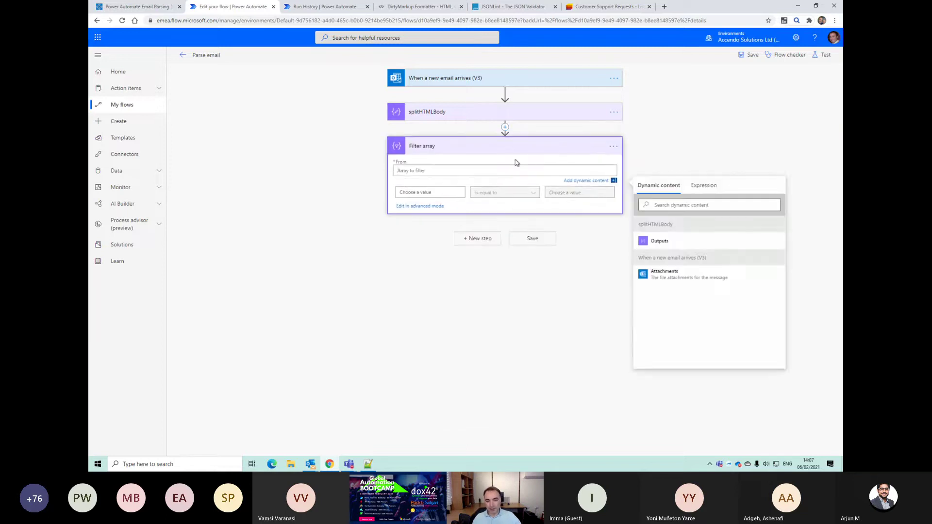
Step: Filter splitHTMLBody Outputs where item() contains a value
{"action": "left_click", "coordinate": [667, 242]}
{"action": "left_click", "coordinate": [430, 192]}
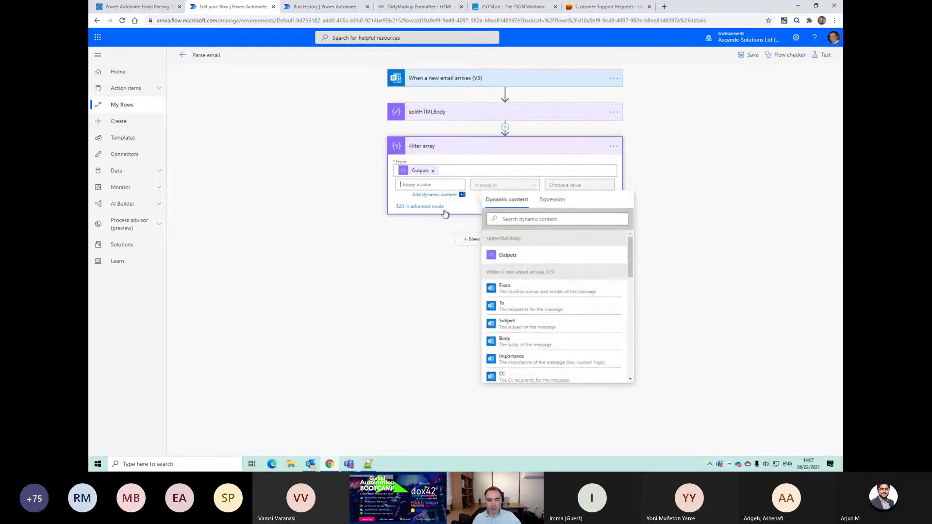
{"action": "left_click", "coordinate": [549, 199]}
{"action": "type", "text": "item("}
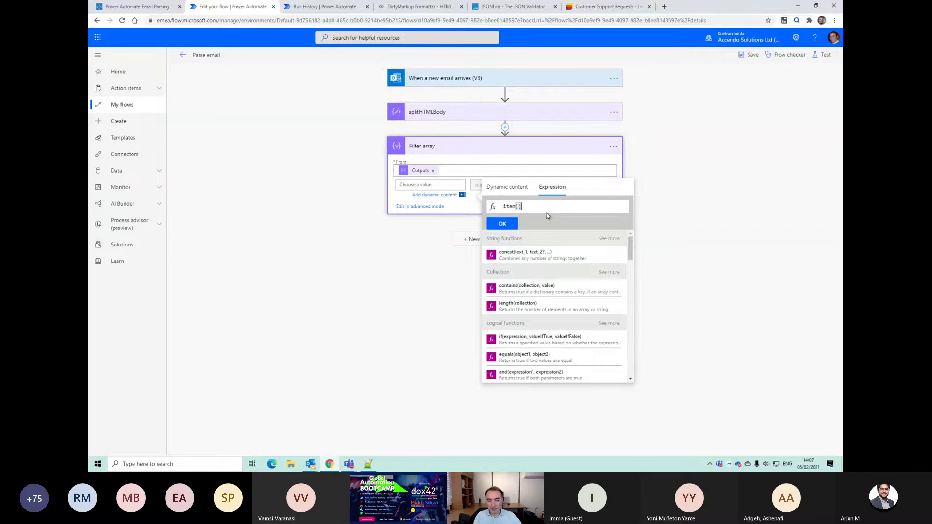
{"action": "left_click", "coordinate": [501, 223]}
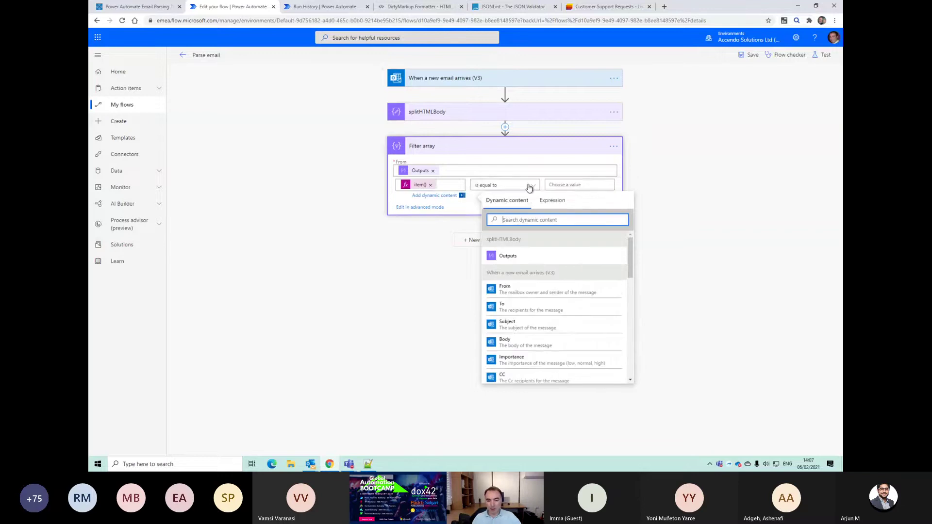
{"action": "left_click", "coordinate": [529, 188]}
{"action": "left_click", "coordinate": [519, 201]}
Step: Set the comparison value to color:#333333 copied from Notepad++ and save the flow
{"action": "left_click", "coordinate": [580, 185]}
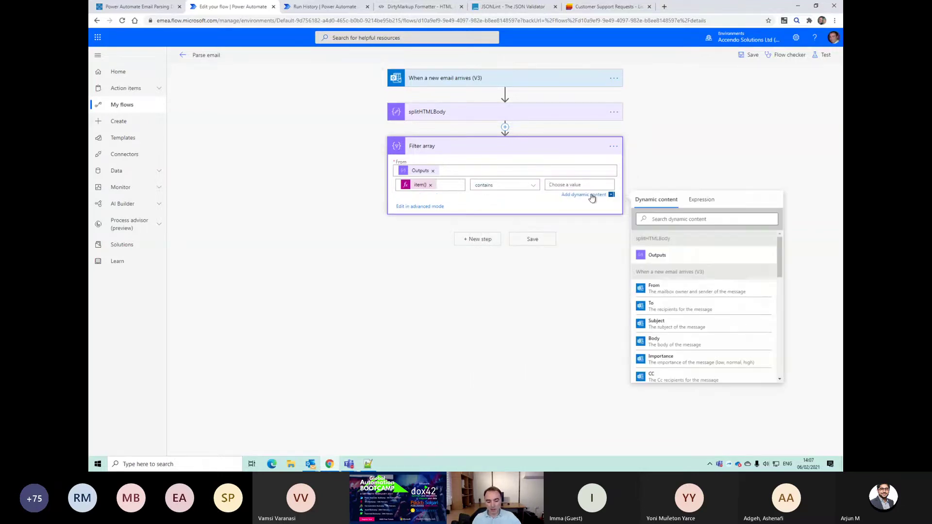
{"action": "key", "text": "ctrl+v"}
{"action": "key", "text": "ctrl+z"}
{"action": "type", "text": "<"}
{"action": "key", "text": "alt+Tab"}
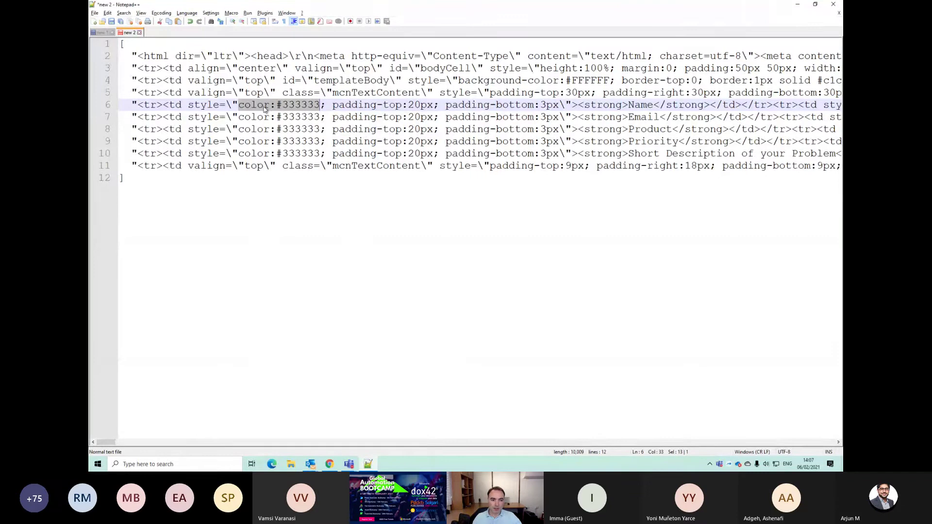
{"action": "right_click", "coordinate": [263, 107]}
{"action": "left_click", "coordinate": [283, 121]}
{"action": "key", "text": "alt+Tab"}
{"action": "left_click", "coordinate": [573, 185]}
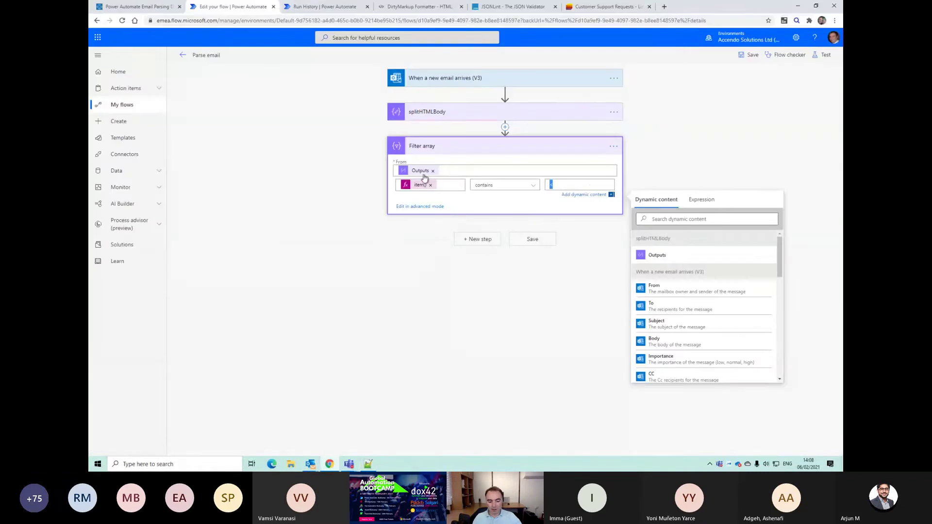
{"action": "key", "text": "ctrl+v"}
{"action": "left_click", "coordinate": [533, 239]}
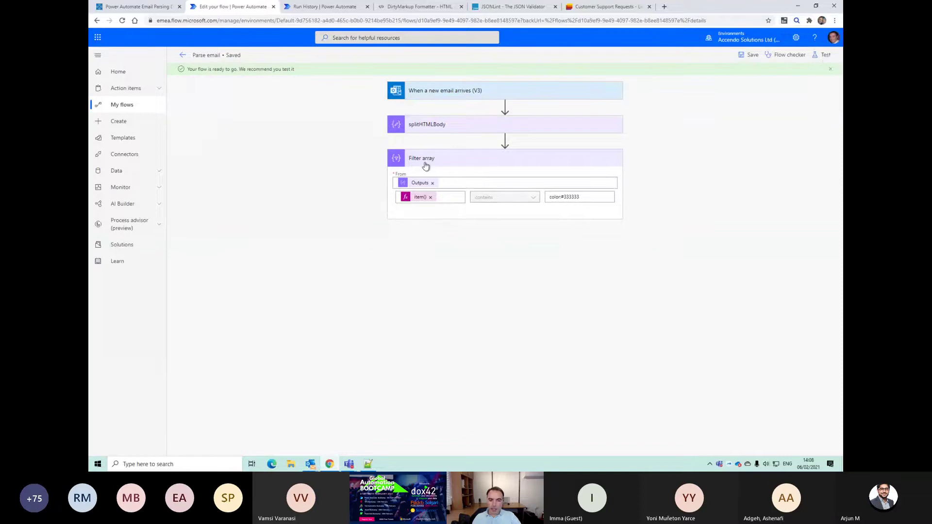
Step: Test the flow on the trigger run from 1 minute ago and select the Filter array output
{"action": "left_click", "coordinate": [825, 55]}
{"action": "left_click", "coordinate": [738, 125]}
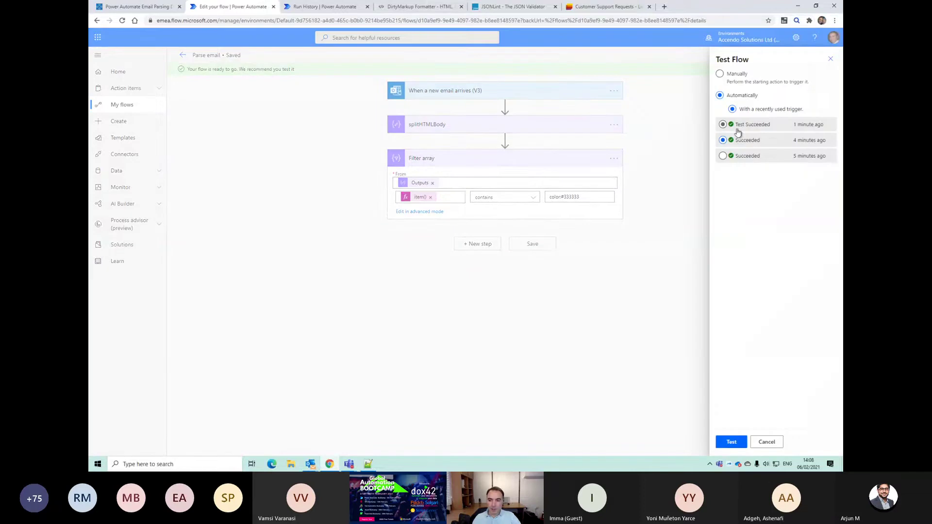
{"action": "left_click", "coordinate": [731, 442]}
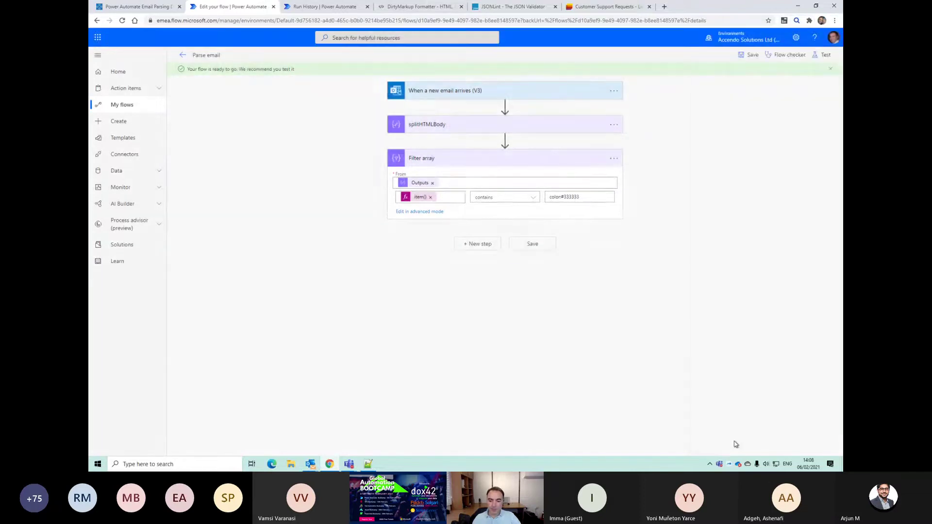
{"action": "left_click", "coordinate": [507, 167]}
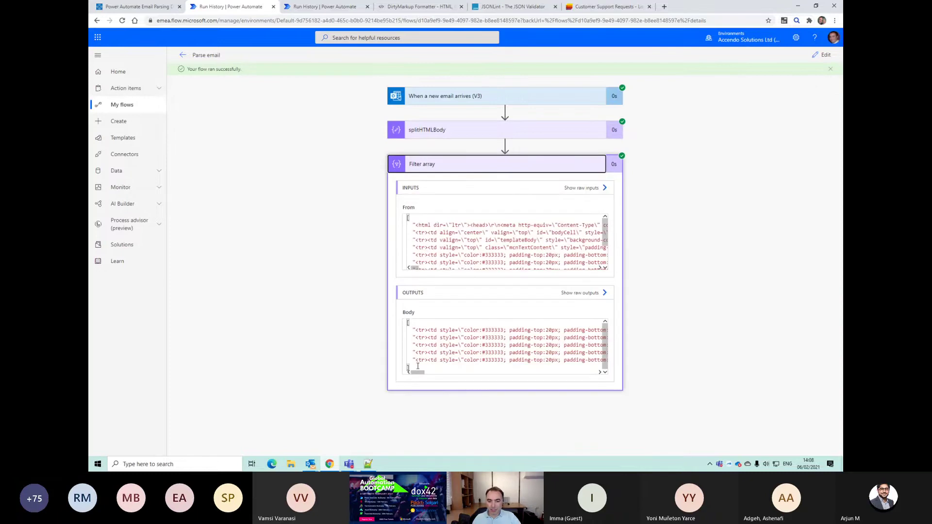
{"action": "left_click_drag", "start_coordinate": [417, 366], "coordinate": [386, 316]}
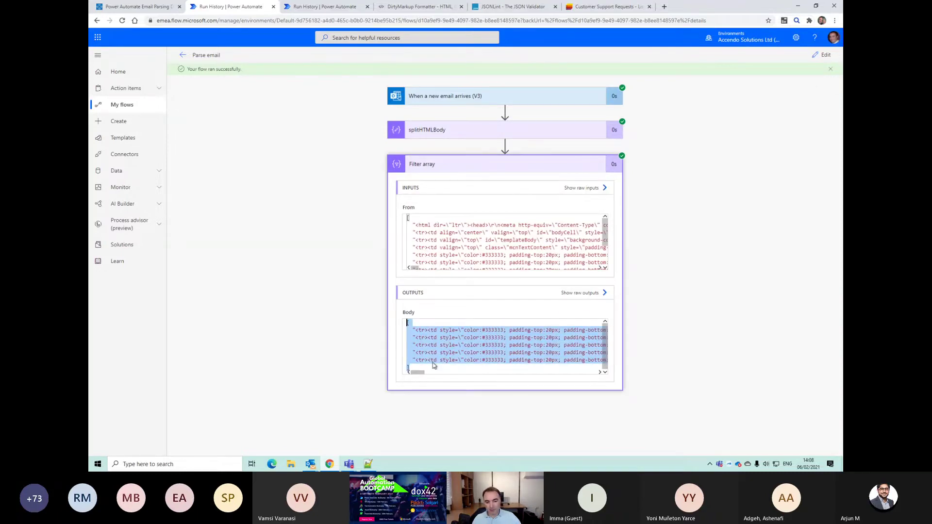
Step: Paste the Filter array output over the Notepad++ document, review its five rows, and resume editing the flow
{"action": "key", "text": "alt+Tab"}
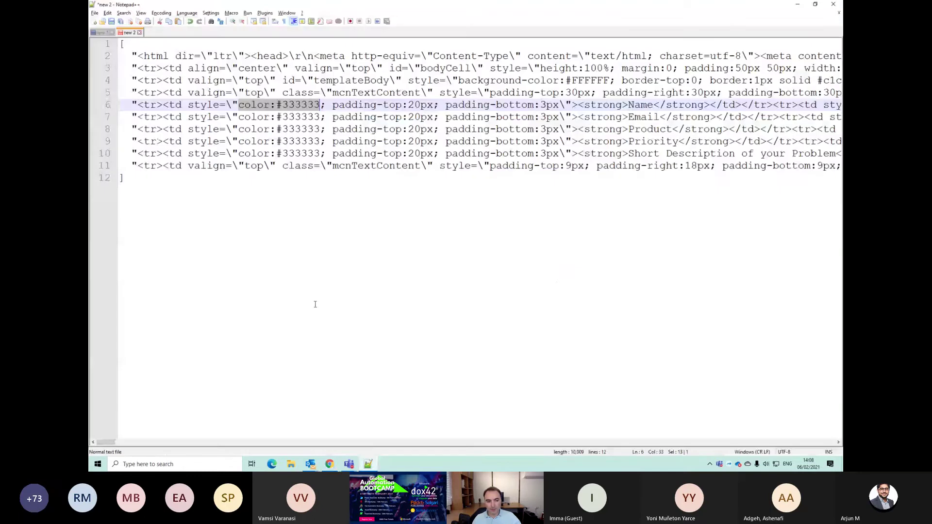
{"action": "left_click", "coordinate": [224, 217]}
{"action": "key", "text": "ctrl+a"}
{"action": "key", "text": "ctrl+v"}
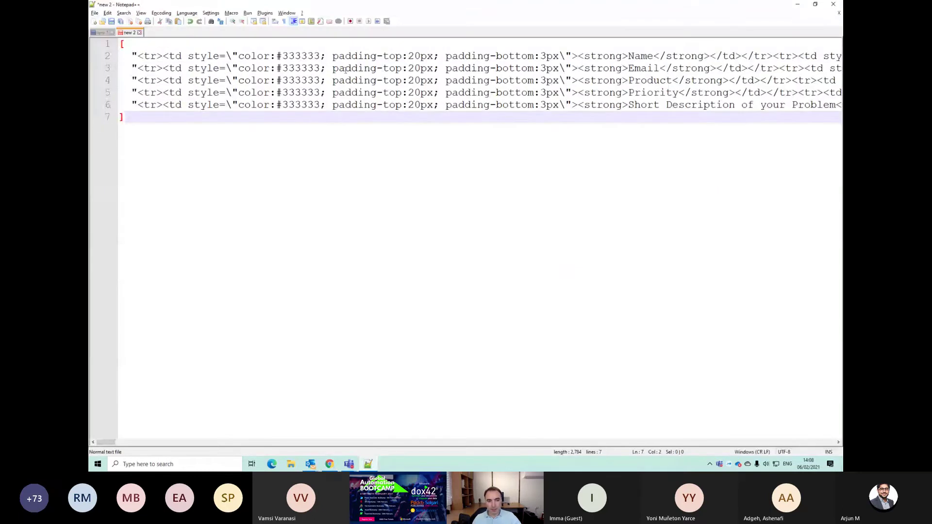
{"action": "left_click", "coordinate": [416, 59]}
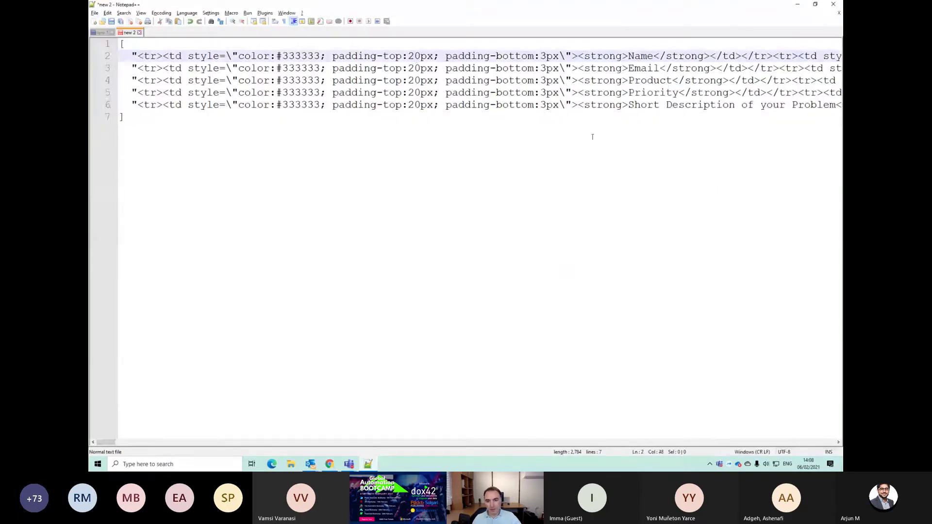
{"action": "left_click", "coordinate": [651, 68]}
{"action": "left_click", "coordinate": [653, 80]}
{"action": "left_click", "coordinate": [655, 92]}
{"action": "left_click", "coordinate": [660, 104]}
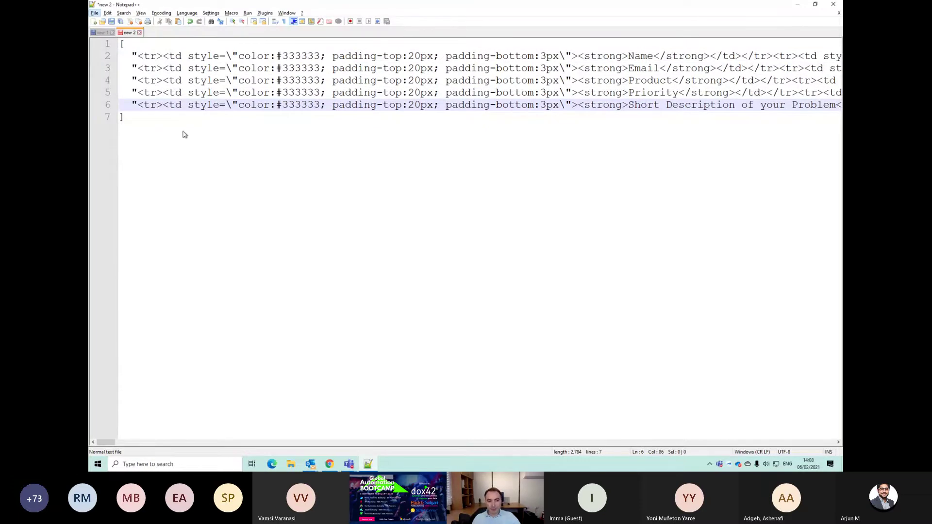
{"action": "key", "text": "alt+Tab"}
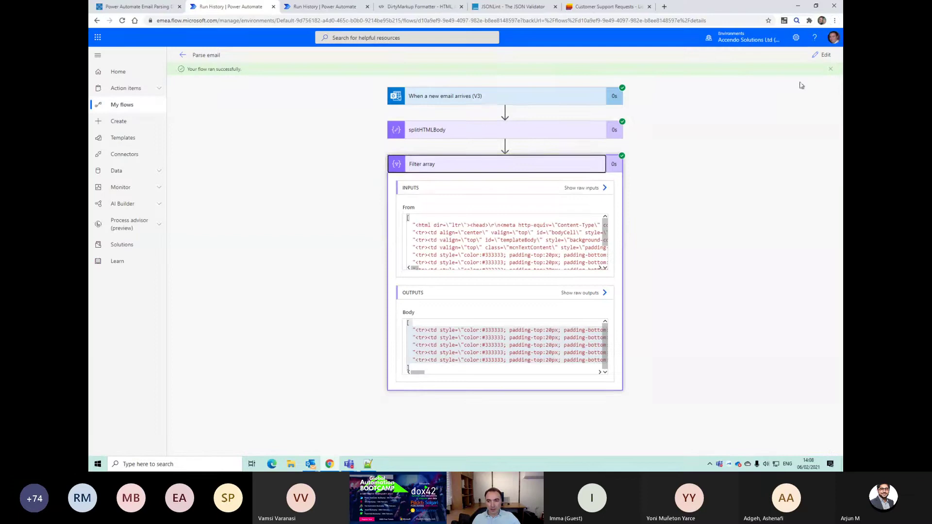
{"action": "left_click", "coordinate": [822, 55]}
Step: Add an Html to text step after Filter array and delete its default <p><br></p> Content markup
{"action": "left_click", "coordinate": [473, 238]}
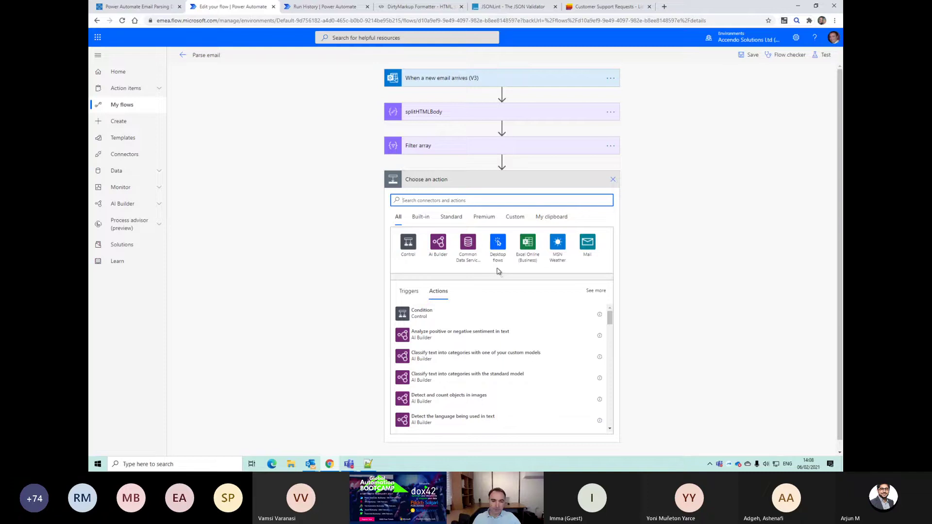
{"action": "type", "text": "ht"}
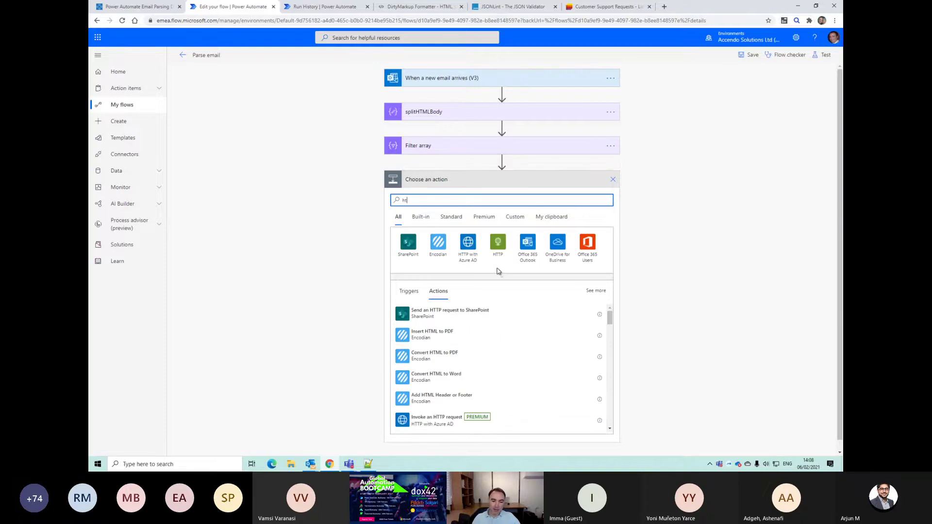
{"action": "type", "text": "ml"}
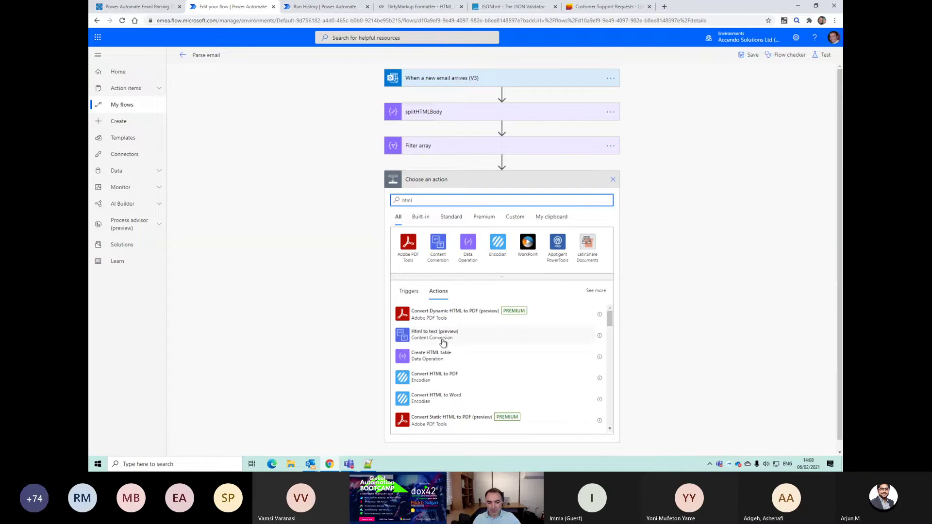
{"action": "left_click", "coordinate": [443, 337]}
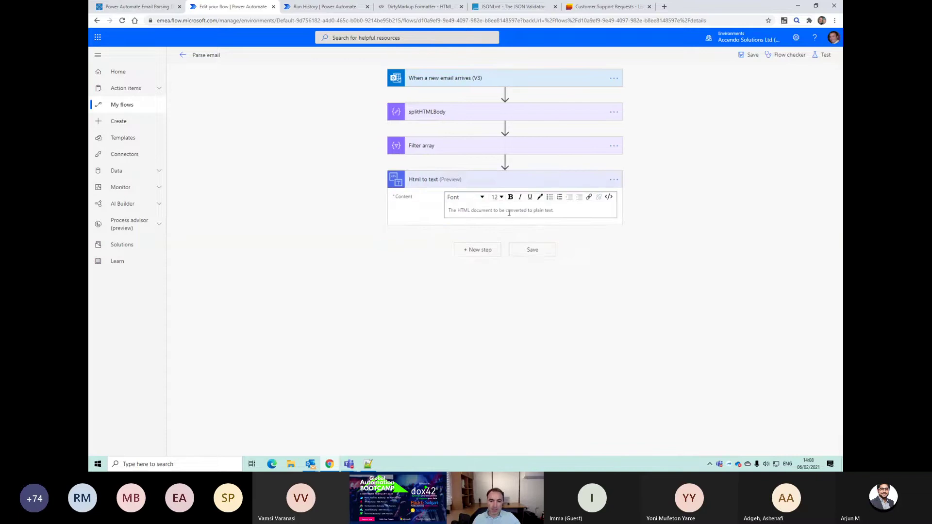
{"action": "left_click", "coordinate": [610, 197]}
{"action": "left_click_drag", "start_coordinate": [453, 215], "coordinate": [308, 210]}
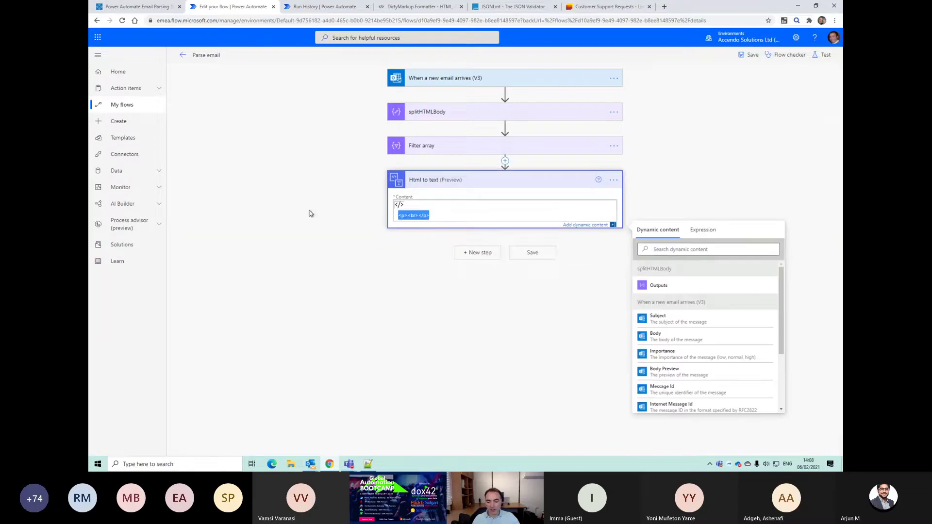
{"action": "key", "text": "BackSpace"}
{"action": "left_click", "coordinate": [421, 217]}
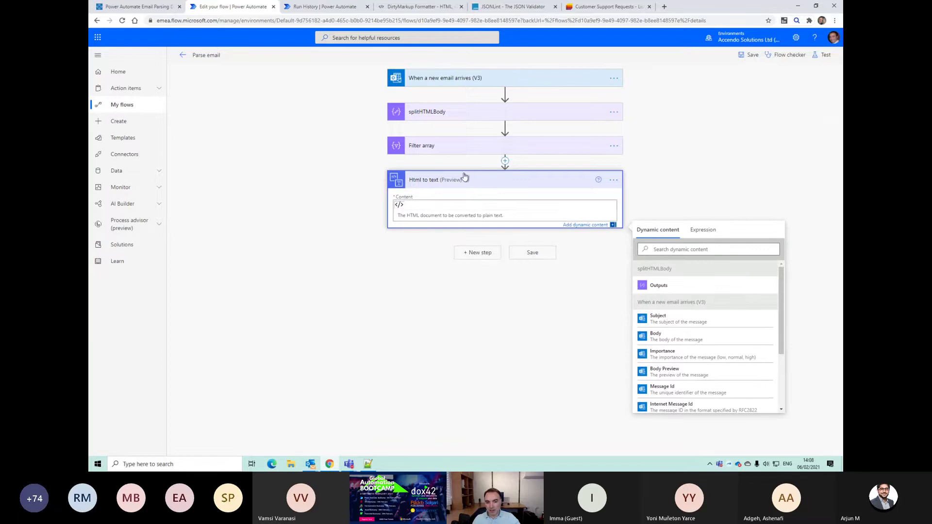
{"action": "scroll", "coordinate": [675, 298], "scroll_direction": "down", "scroll_amount": 1}
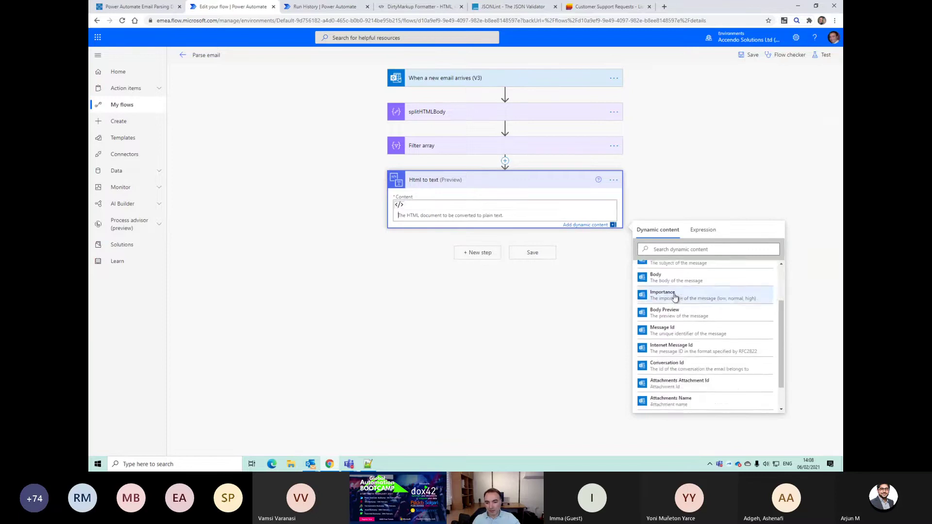
{"action": "scroll", "coordinate": [675, 298], "scroll_direction": "up", "scroll_amount": 1}
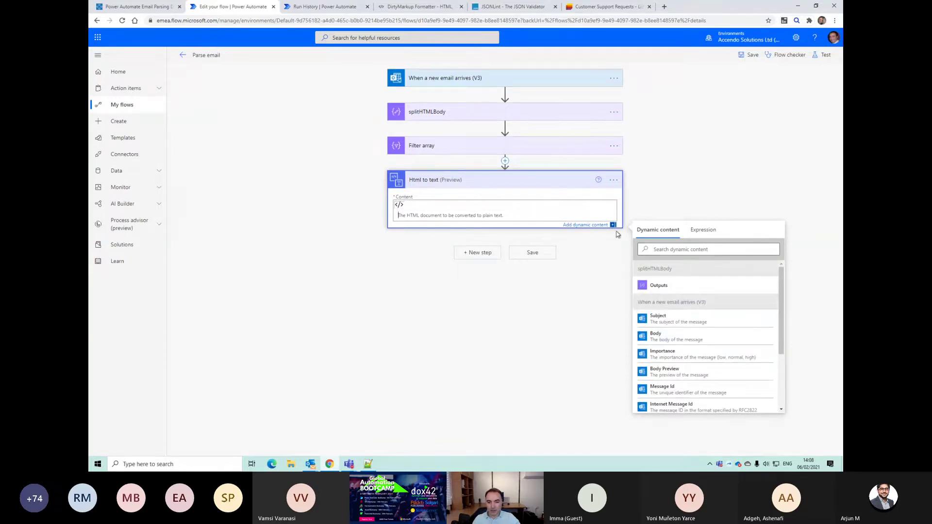
{"action": "left_click", "coordinate": [699, 230]}
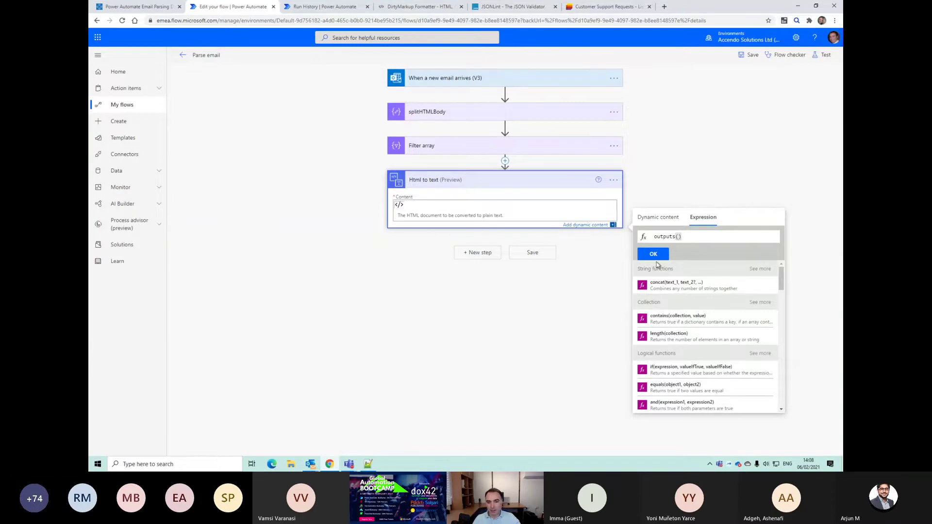
{"action": "left_click", "coordinate": [614, 146]}
{"action": "left_click", "coordinate": [631, 156]}
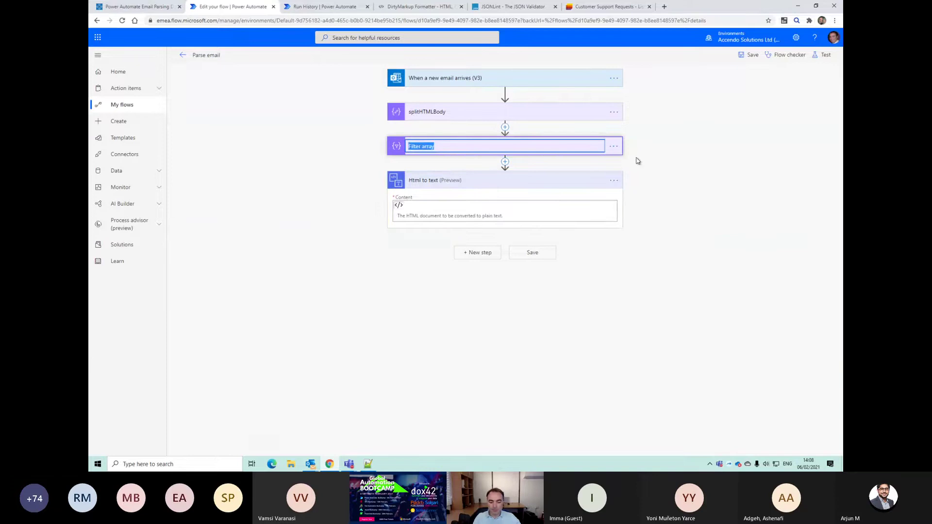
Step: Rename Filter array to filter, set Html to text Content to outputs('filter')[0], and save
{"action": "type", "text": "filter"}
{"action": "key", "text": "Return"}
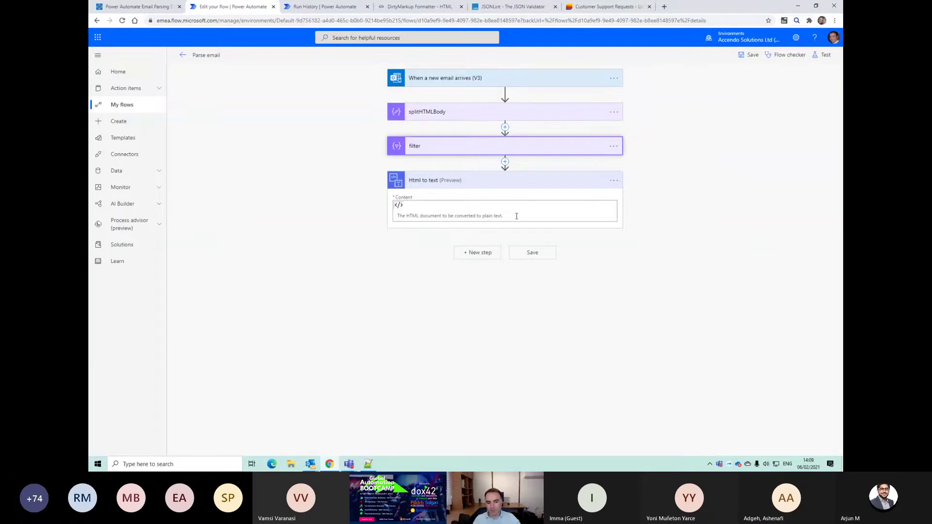
{"action": "left_click", "coordinate": [516, 214]}
{"action": "left_click", "coordinate": [703, 232]}
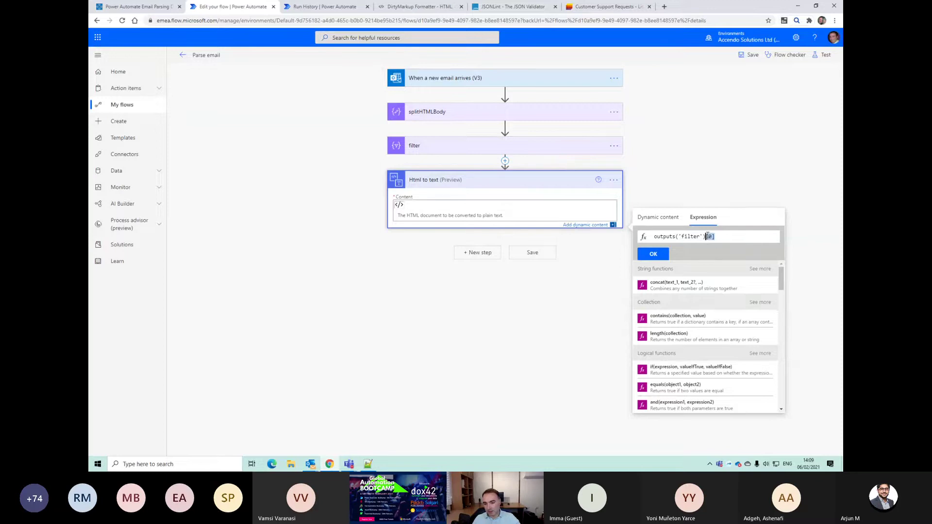
{"action": "left_click", "coordinate": [652, 255]}
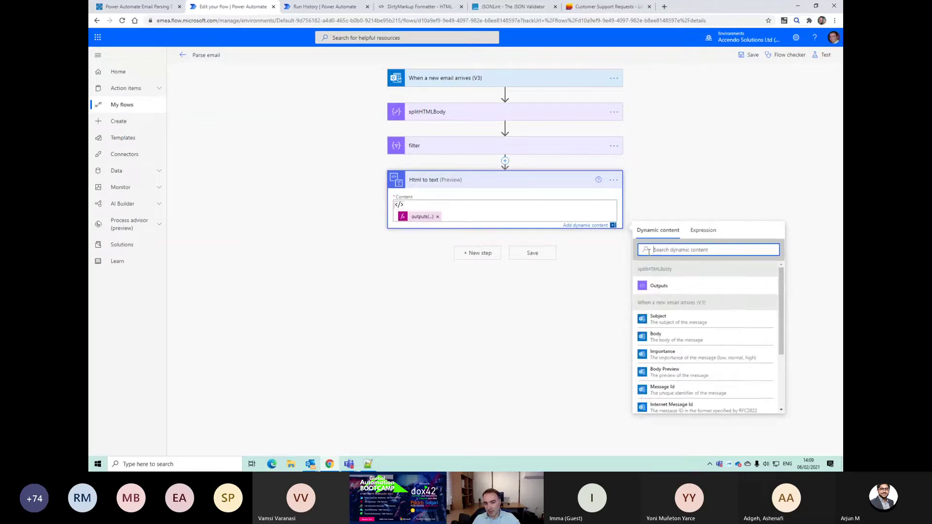
{"action": "left_click", "coordinate": [533, 252]}
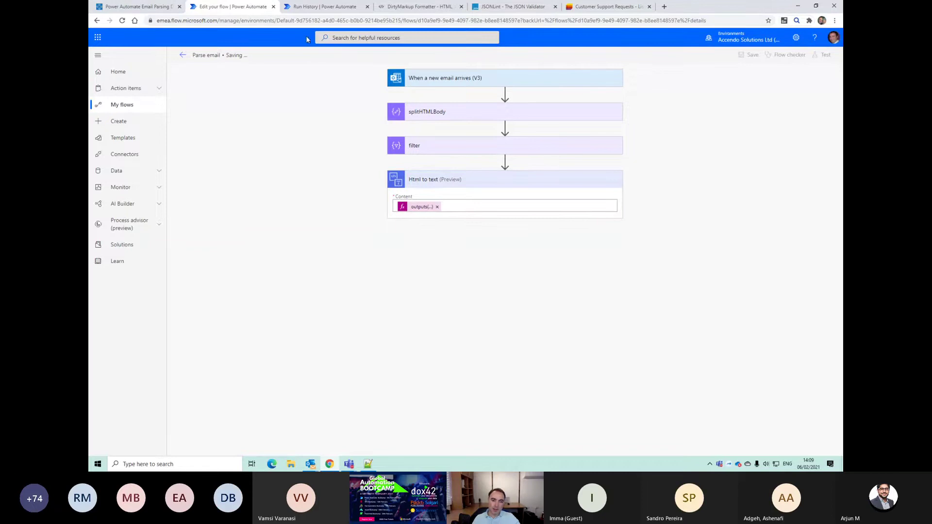
{"action": "key", "text": "alt+Tab"}
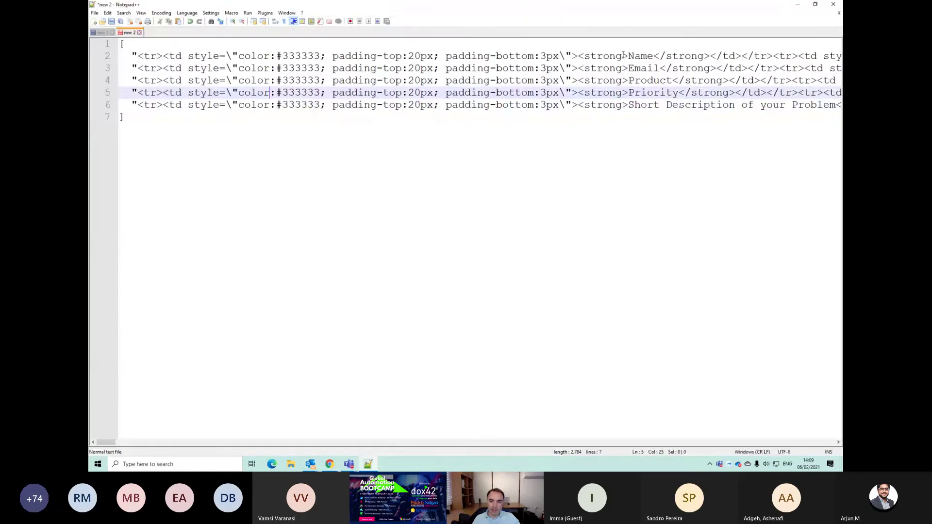
Step: Test the flow against a recent trigger run and inspect the failed Html to text and filter steps
{"action": "double_click", "coordinate": [636, 56]}
{"action": "key", "text": "alt+Tab"}
{"action": "left_click", "coordinate": [820, 55]}
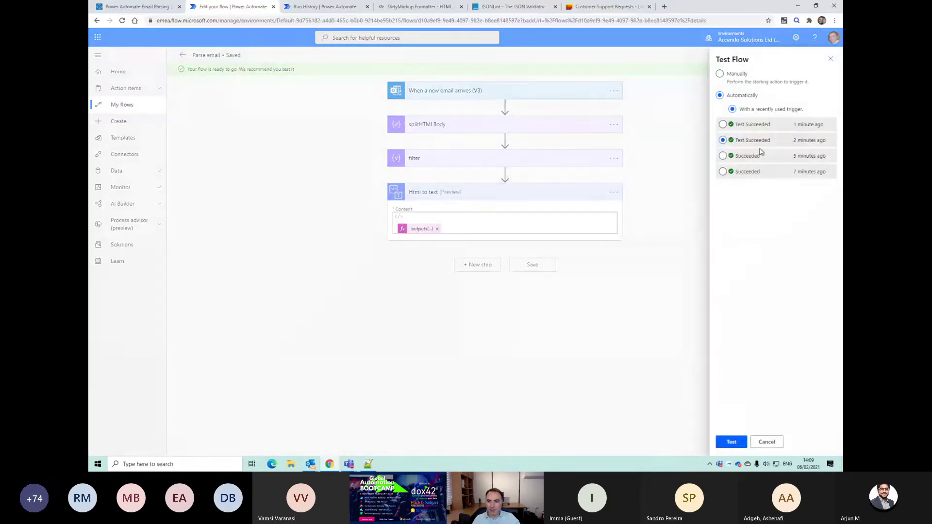
{"action": "left_click", "coordinate": [731, 442]}
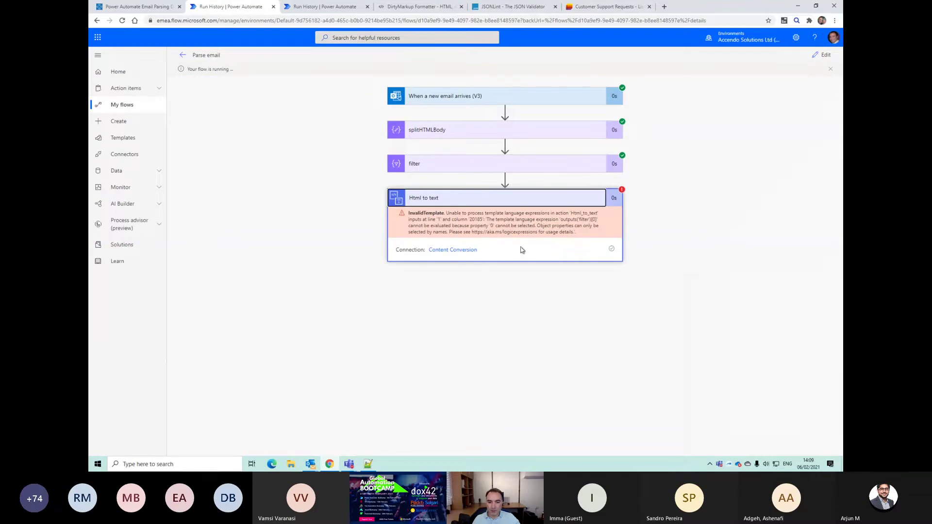
{"action": "left_click", "coordinate": [530, 164]}
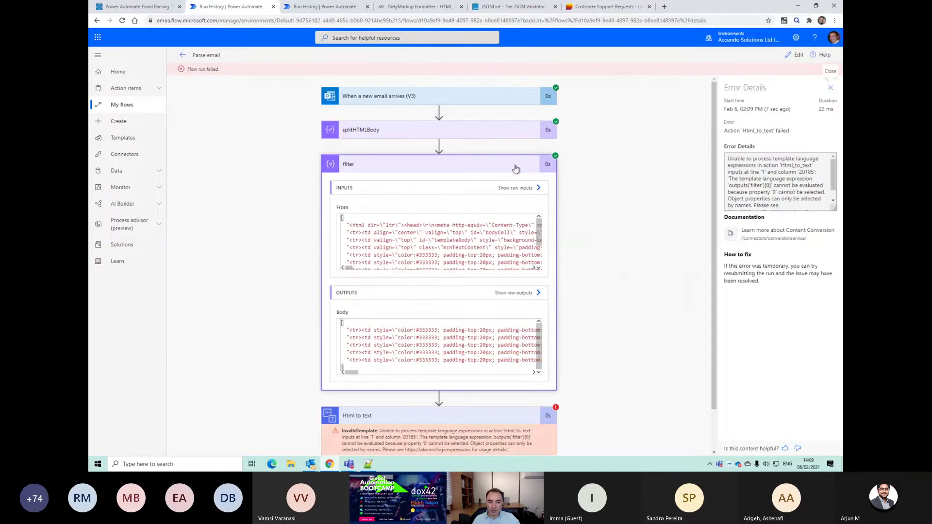
{"action": "left_click", "coordinate": [517, 168]}
Step: Remove the outputs token from Html to text's Content, then delete the Html to text step
{"action": "left_click", "coordinate": [794, 54]}
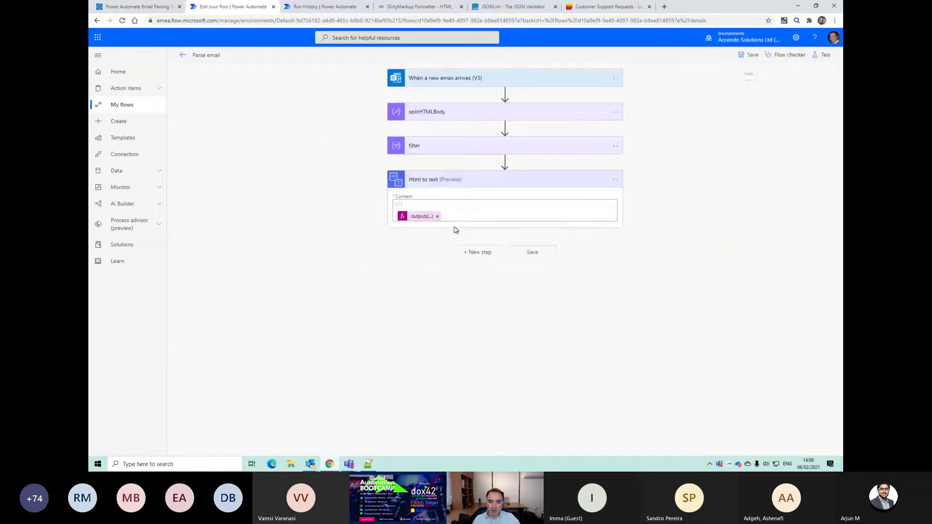
{"action": "left_click", "coordinate": [432, 216]}
{"action": "left_click", "coordinate": [438, 216]}
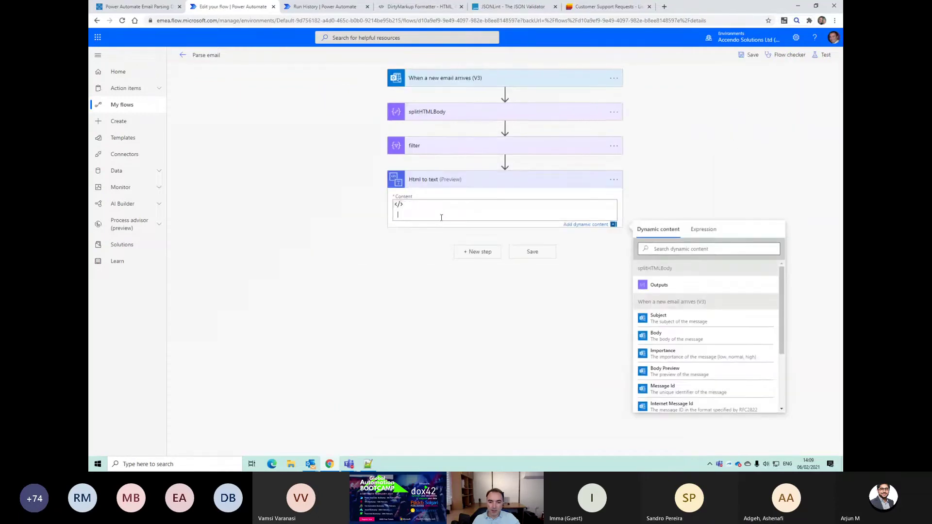
{"action": "scroll", "coordinate": [721, 300], "scroll_direction": "down", "scroll_amount": 3}
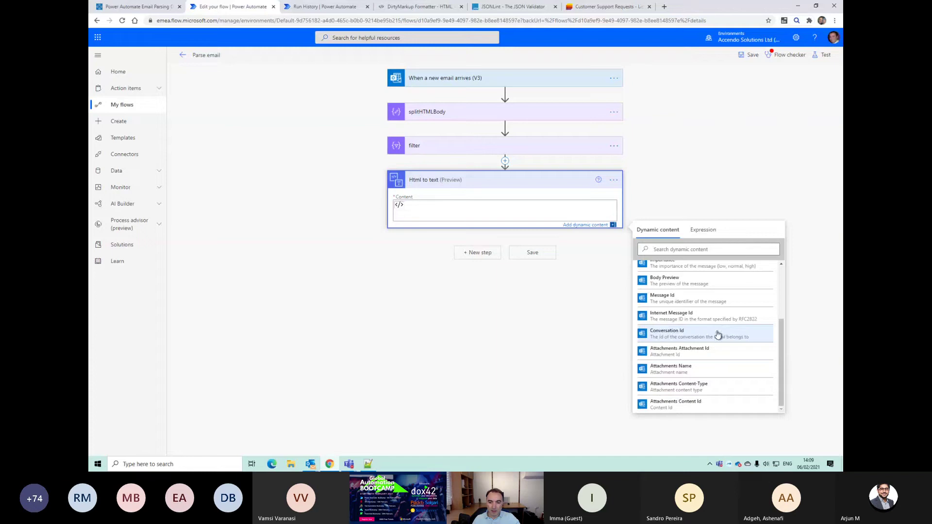
{"action": "scroll", "coordinate": [718, 335], "scroll_direction": "up", "scroll_amount": 5}
{"action": "left_click", "coordinate": [700, 230]}
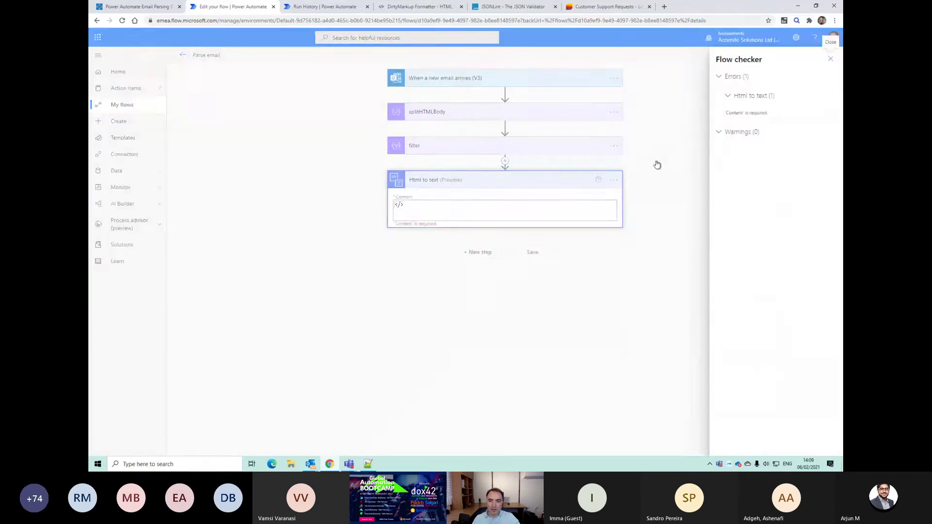
{"action": "left_click", "coordinate": [614, 180]}
{"action": "left_click", "coordinate": [640, 278]}
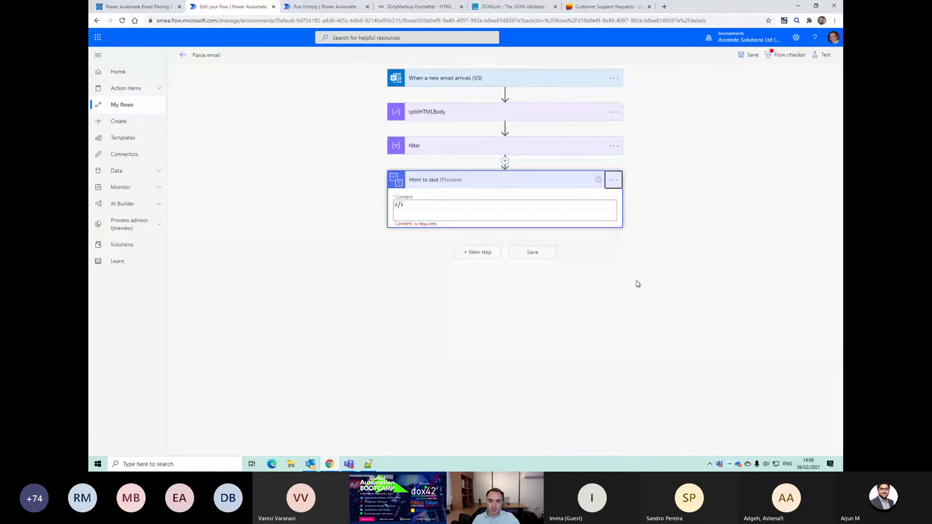
{"action": "key", "text": "Return"}
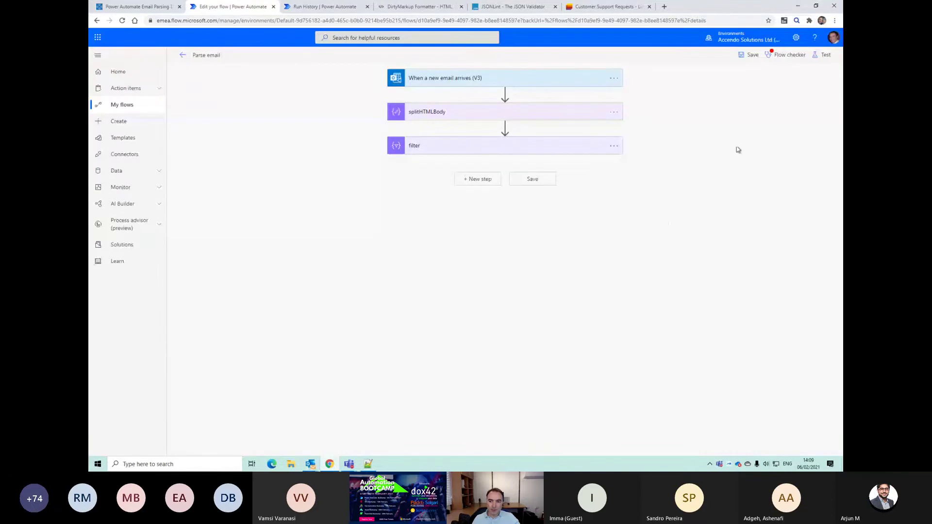
Step: Save the flow and add a Compose action after the filter step
{"action": "left_click", "coordinate": [750, 55]}
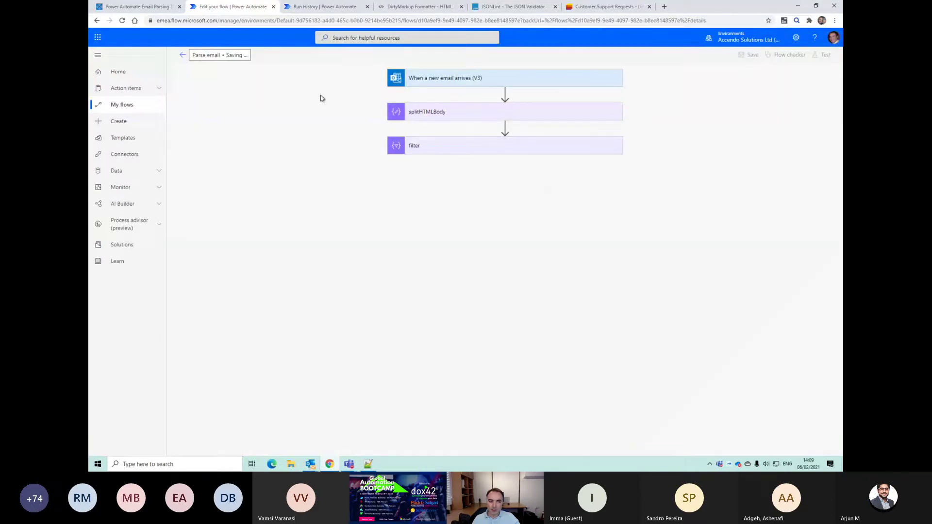
{"action": "left_click", "coordinate": [183, 57]}
{"action": "left_click", "coordinate": [187, 56]}
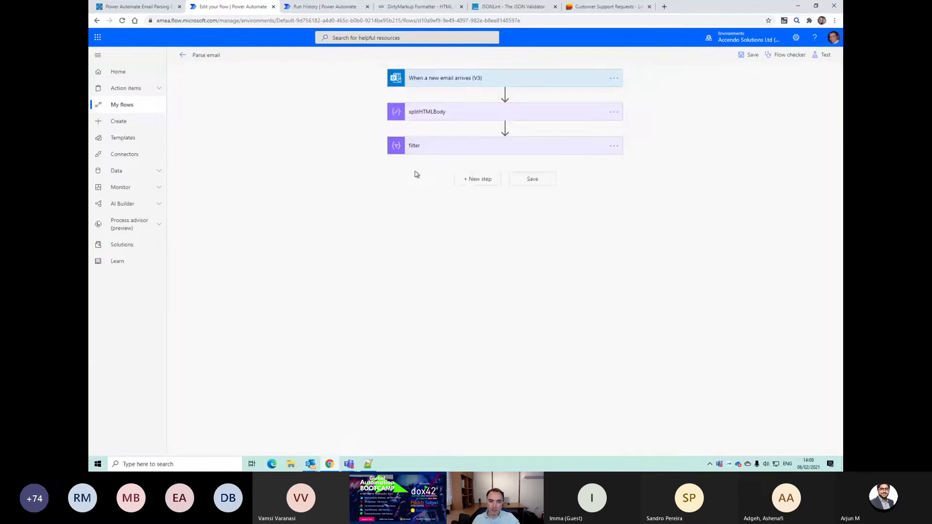
{"action": "left_click", "coordinate": [468, 183]}
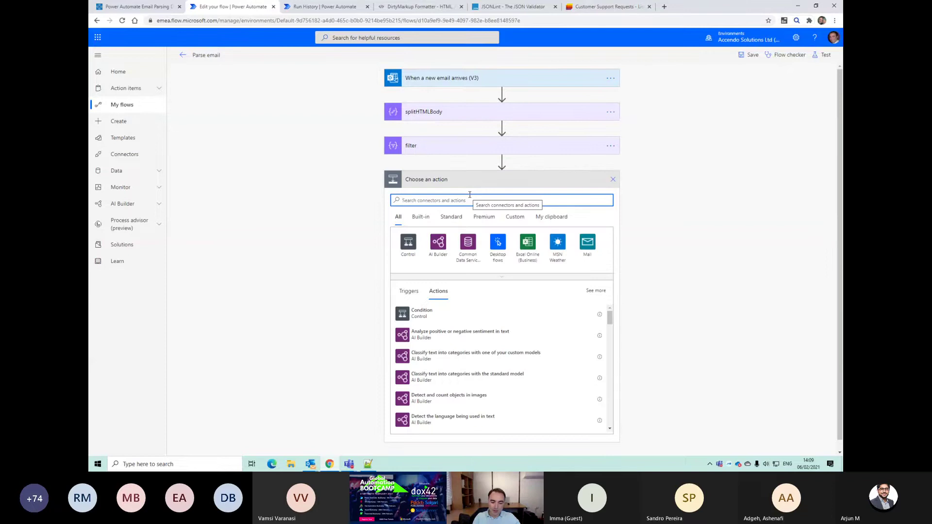
{"action": "type", "text": "html"}
{"action": "key", "text": "BackSpace"}
{"action": "key", "text": "BackSpace"}
{"action": "key", "text": "BackSpace"}
{"action": "key", "text": "BackSpace"}
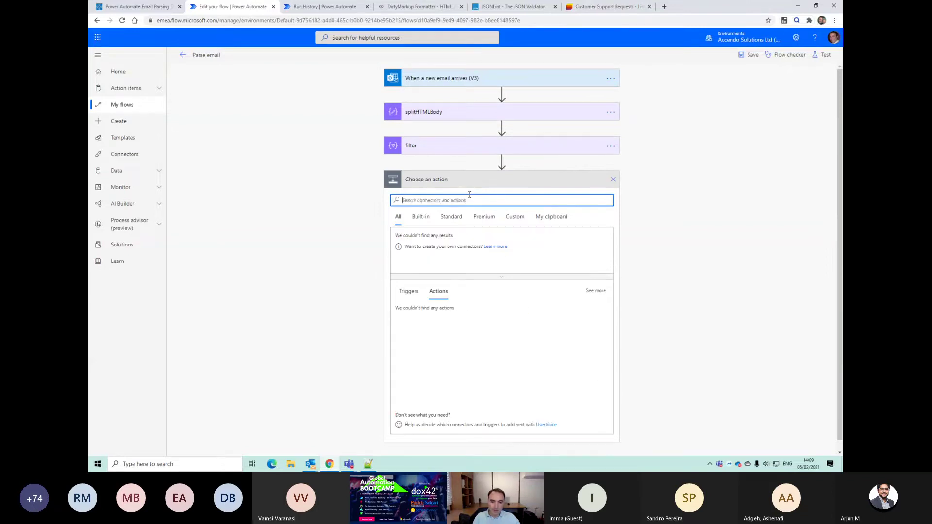
{"action": "type", "text": "compose"}
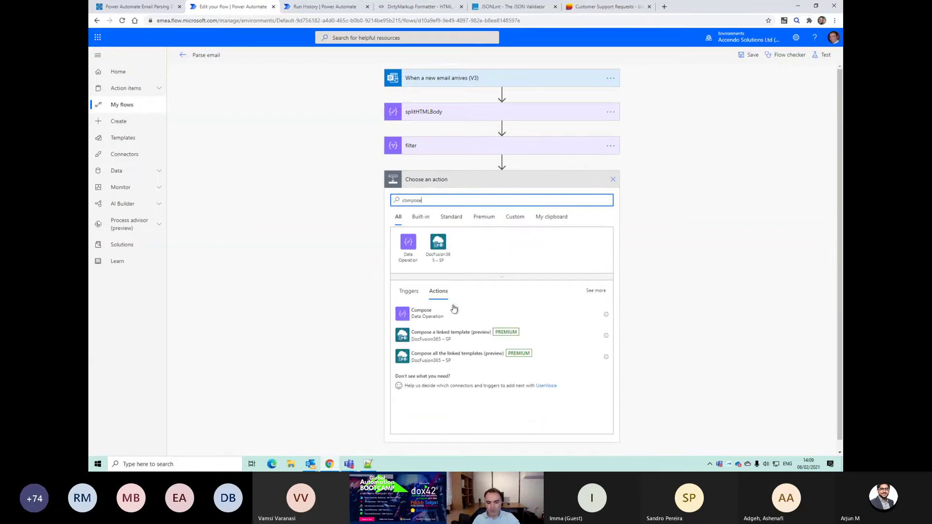
{"action": "left_click", "coordinate": [454, 311]}
Step: Insert filter's Body into Compose Inputs and copy its body expression from the code view
{"action": "left_click", "coordinate": [487, 198]}
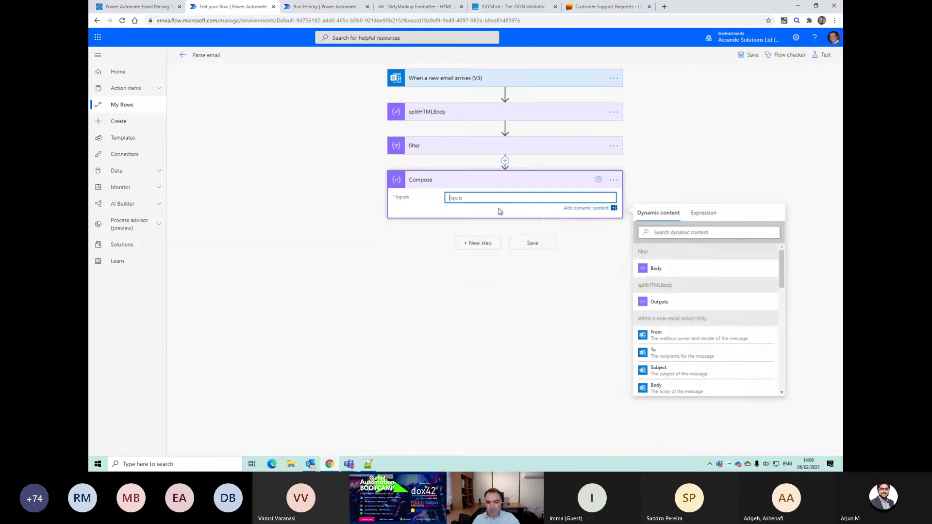
{"action": "left_click", "coordinate": [675, 268]}
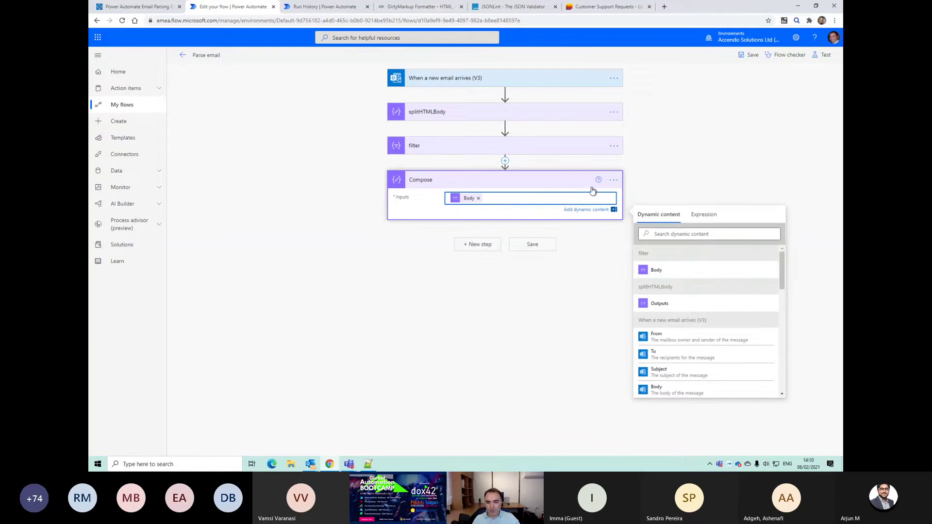
{"action": "left_click", "coordinate": [613, 179]}
{"action": "left_click", "coordinate": [650, 263]}
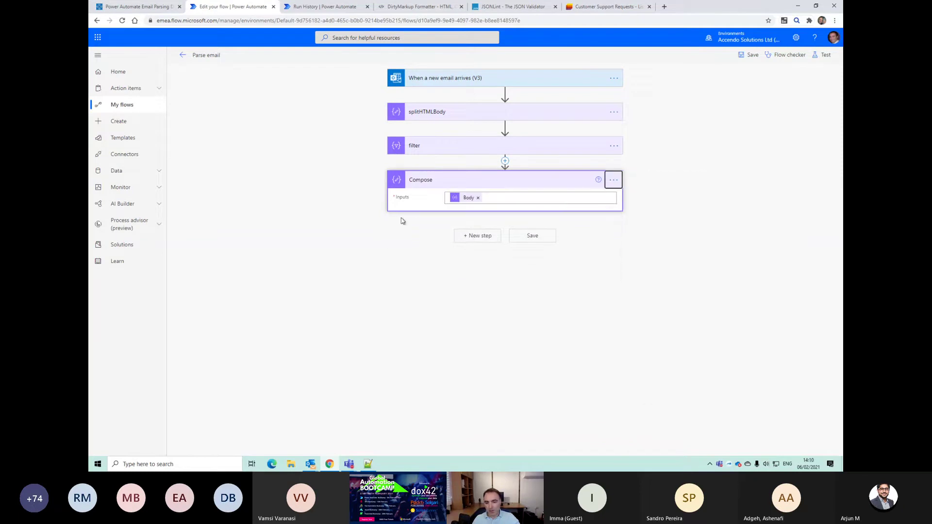
{"action": "left_click_drag", "start_coordinate": [458, 205], "coordinate": [498, 204]}
{"action": "key", "text": "ctrl+c"}
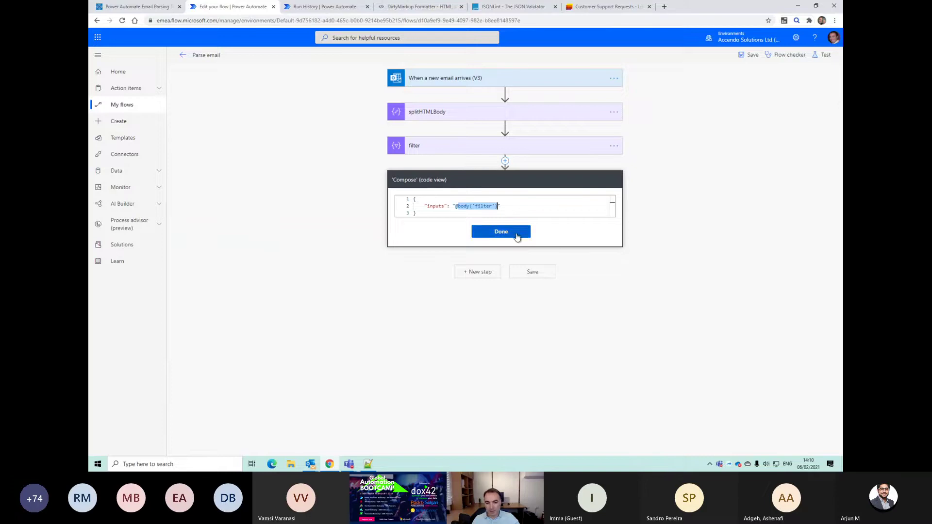
{"action": "left_click", "coordinate": [512, 234]}
Step: Replace the Body token with the expression body('filter')[0] in Compose Inputs
{"action": "left_click", "coordinate": [458, 203]}
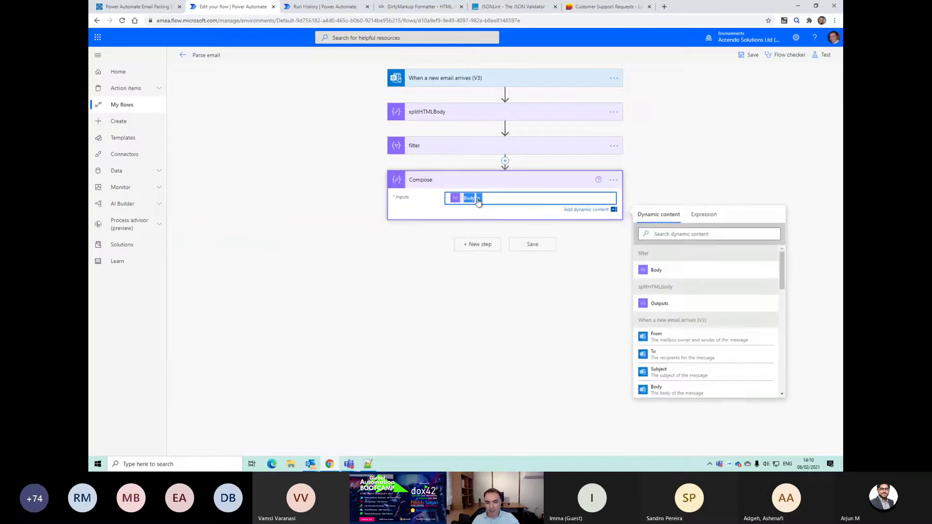
{"action": "left_click", "coordinate": [477, 197]}
{"action": "left_click", "coordinate": [689, 214]}
{"action": "left_click", "coordinate": [500, 198]}
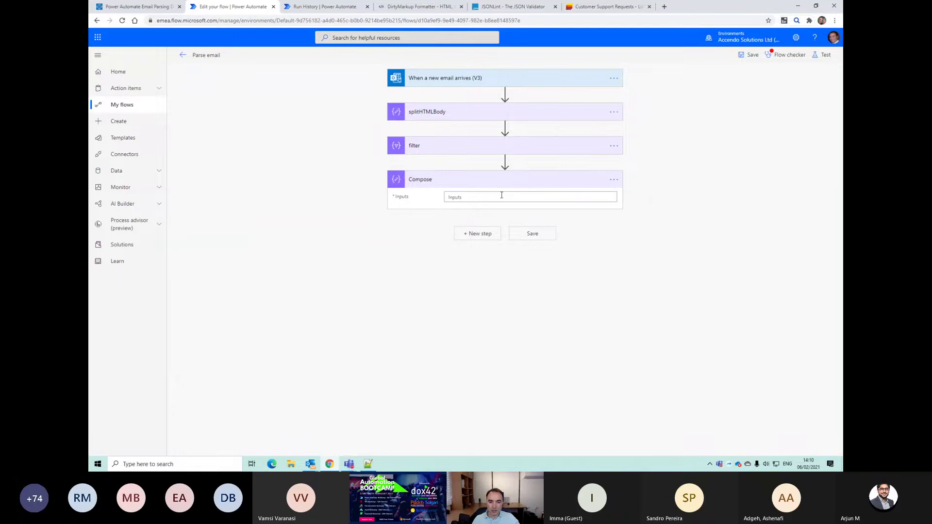
{"action": "left_click", "coordinate": [703, 199]}
{"action": "key", "text": "ctrl+v"}
{"action": "type", "text": "[a"}
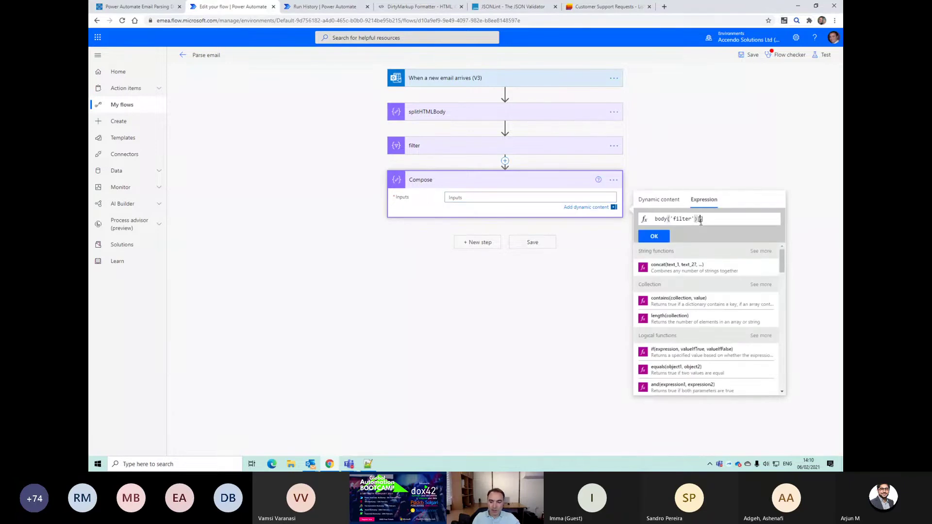
{"action": "left_click", "coordinate": [653, 236]}
Step: Save the flow and start a manual test
{"action": "left_click", "coordinate": [548, 243]}
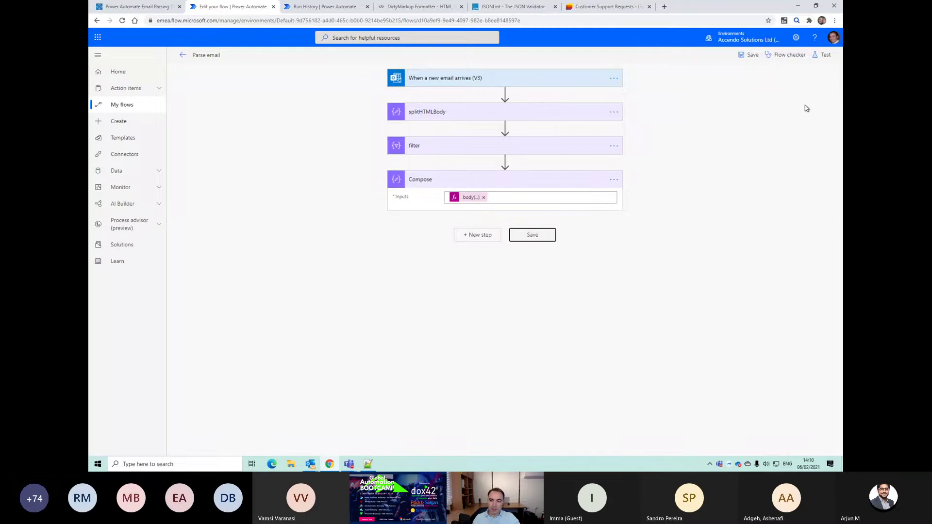
{"action": "left_click", "coordinate": [825, 55]}
{"action": "left_click", "coordinate": [734, 76]}
{"action": "left_click", "coordinate": [746, 442]}
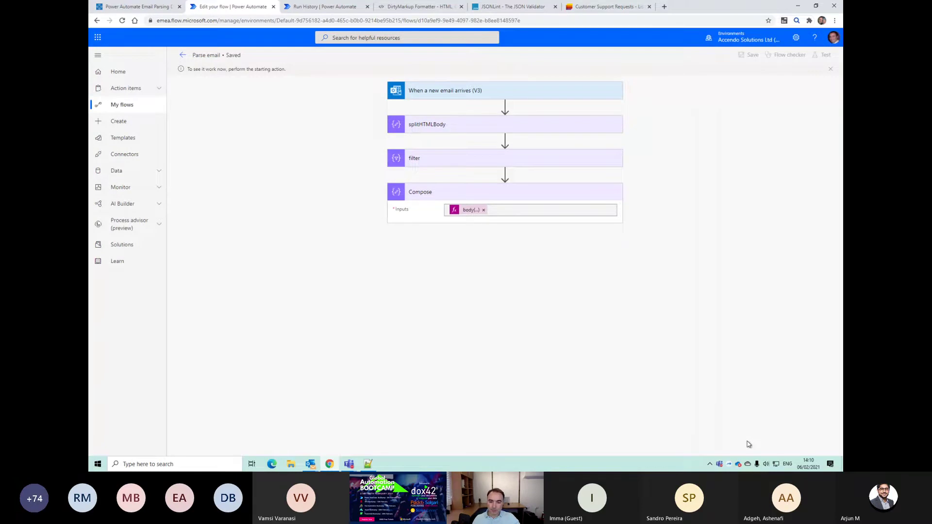
Step: Resubmit the most recent Parse email run from the run history
{"action": "left_click", "coordinate": [183, 56]}
{"action": "left_click", "coordinate": [224, 295]}
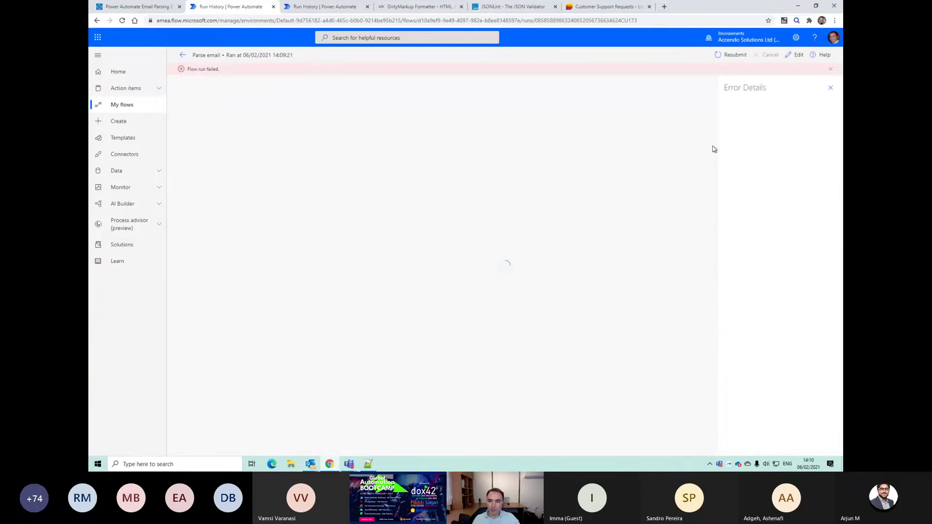
{"action": "left_click", "coordinate": [732, 55]}
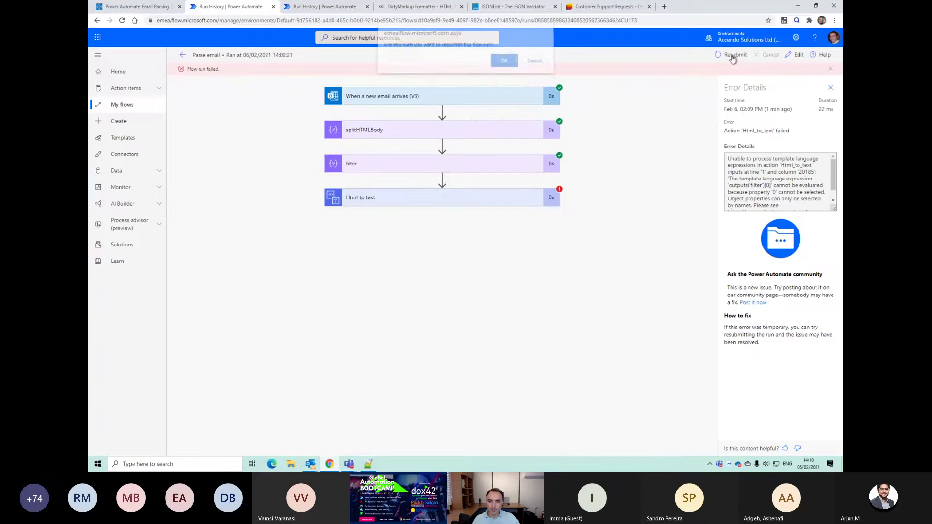
{"action": "left_click", "coordinate": [504, 66]}
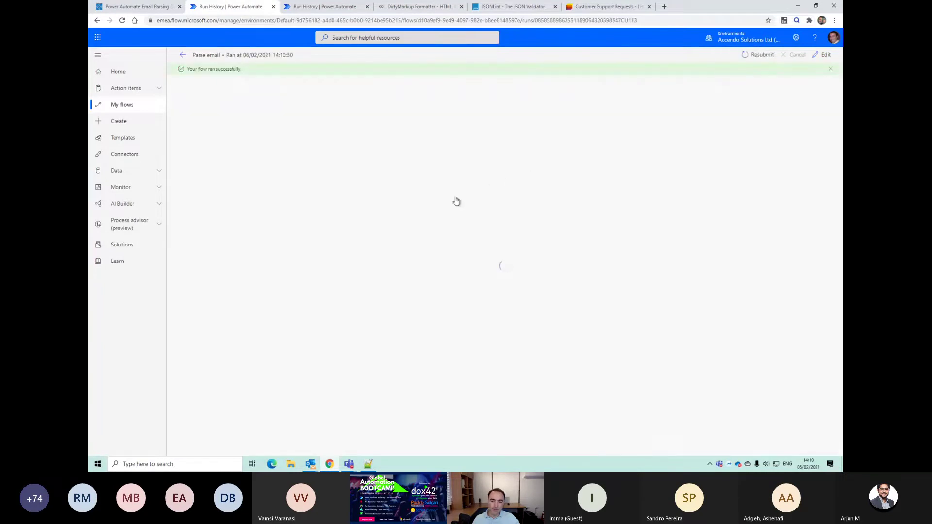
Step: Expand the Compose step and select its HTML row output for copying
{"action": "left_click", "coordinate": [466, 204]}
{"action": "left_click", "coordinate": [435, 320]}
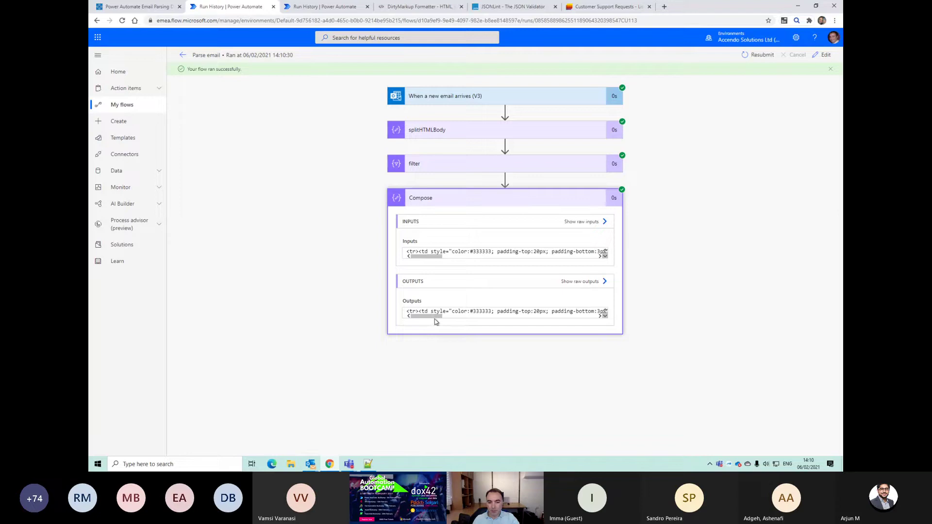
{"action": "left_click_drag", "start_coordinate": [426, 316], "coordinate": [480, 321]}
{"action": "triple_click", "coordinate": [479, 312]}
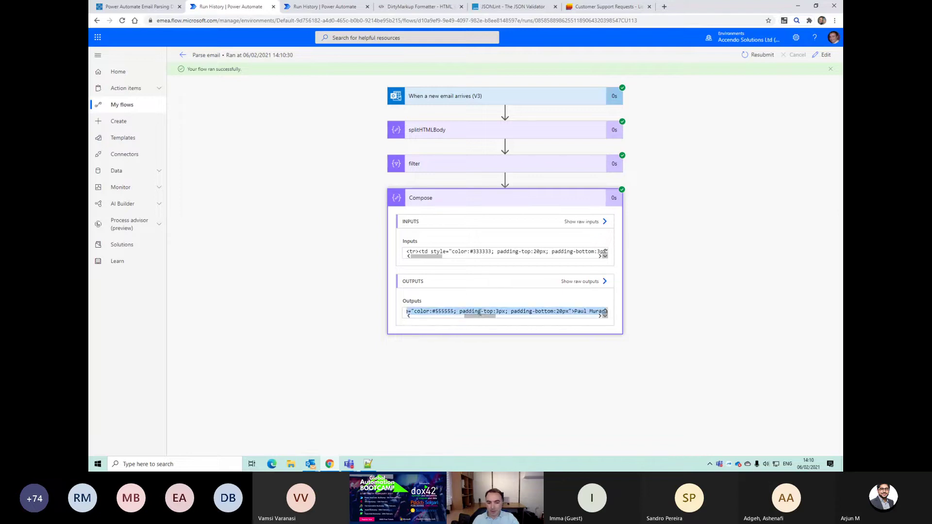
{"action": "key", "text": "alt+Tab"}
Step: Paste the copied Compose HTML row onto line 9 of Notepad++, below the JSON array
{"action": "left_click", "coordinate": [330, 235]}
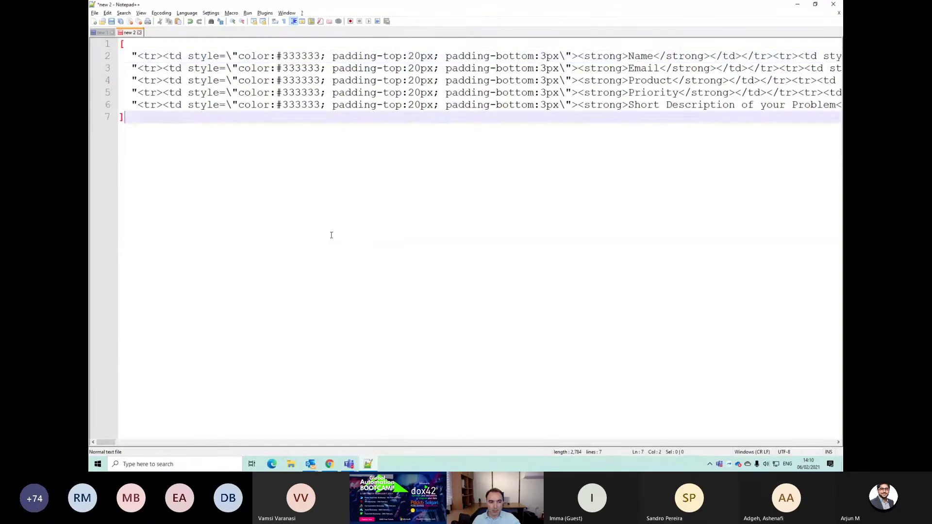
{"action": "key", "text": "Return"}
{"action": "key", "text": "Return"}
{"action": "key", "text": "ctrl+v"}
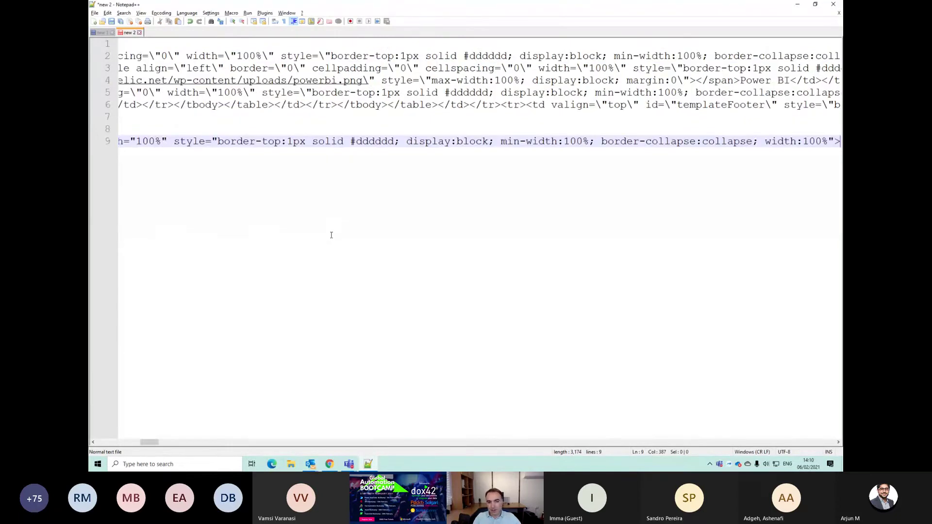
{"action": "key", "text": "Home"}
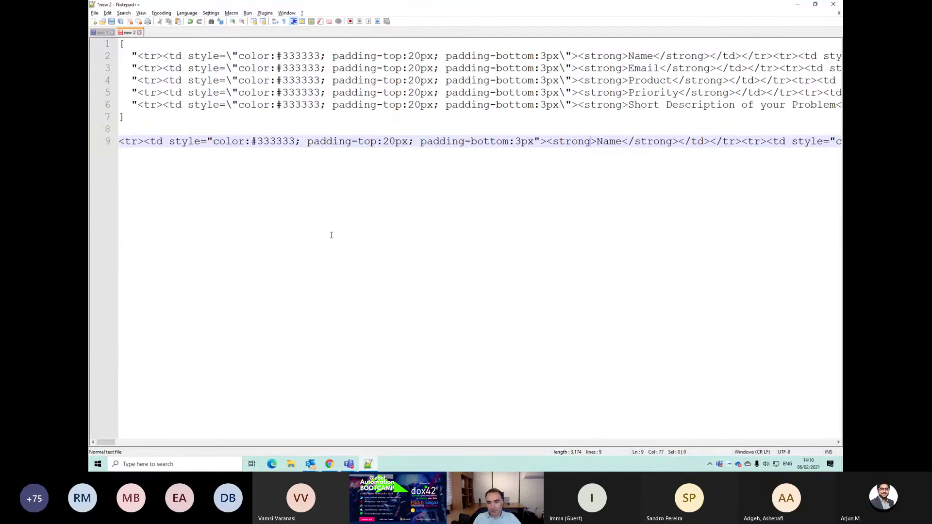
{"action": "key", "text": "Right"}
{"action": "key", "text": "Right"}
{"action": "key", "text": "Right"}
{"action": "key", "text": "Right"}
{"action": "key", "text": "Right"}
{"action": "key", "text": "Right"}
{"action": "left_click_drag", "start_coordinate": [108, 442], "coordinate": [107, 443]}
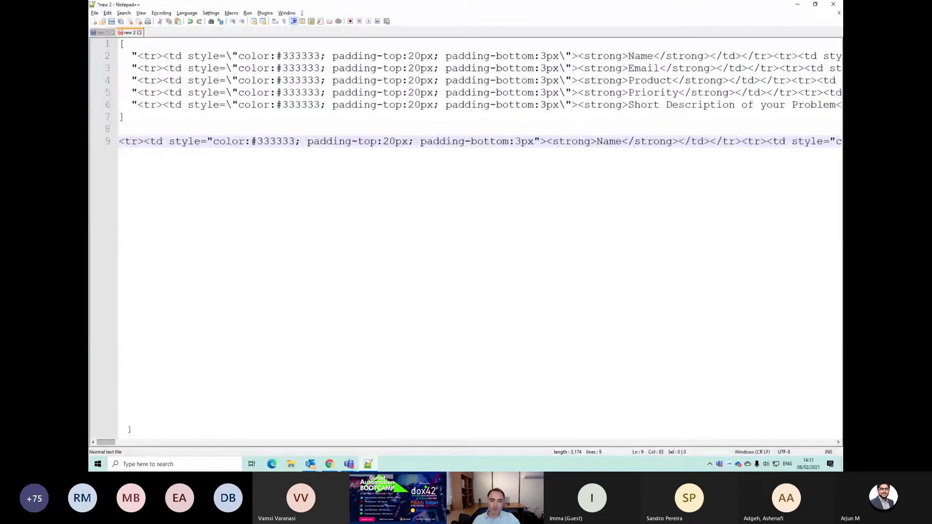
{"action": "key", "text": "alt+Tab"}
Step: Reload the editor, copy Compose's body('filter')[0] expression, and add an Html to text step
{"action": "key", "text": "F5"}
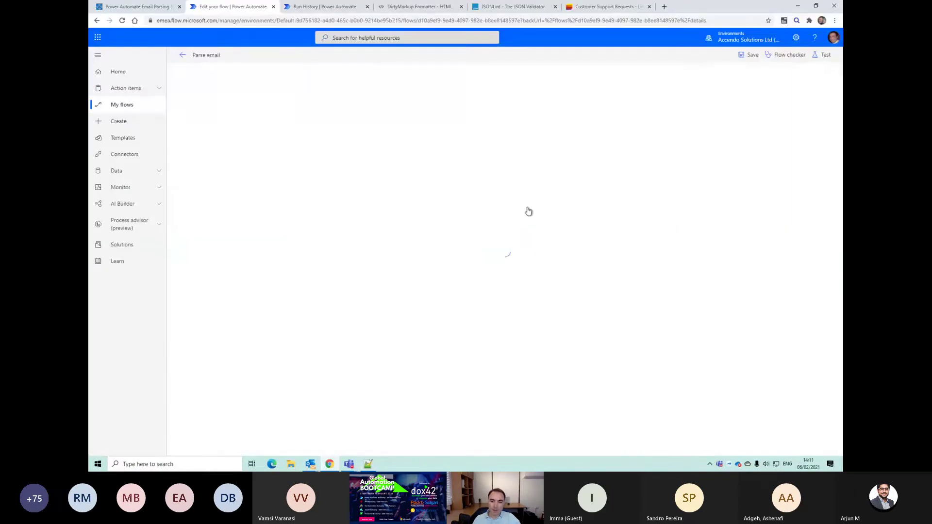
{"action": "left_click", "coordinate": [528, 182]}
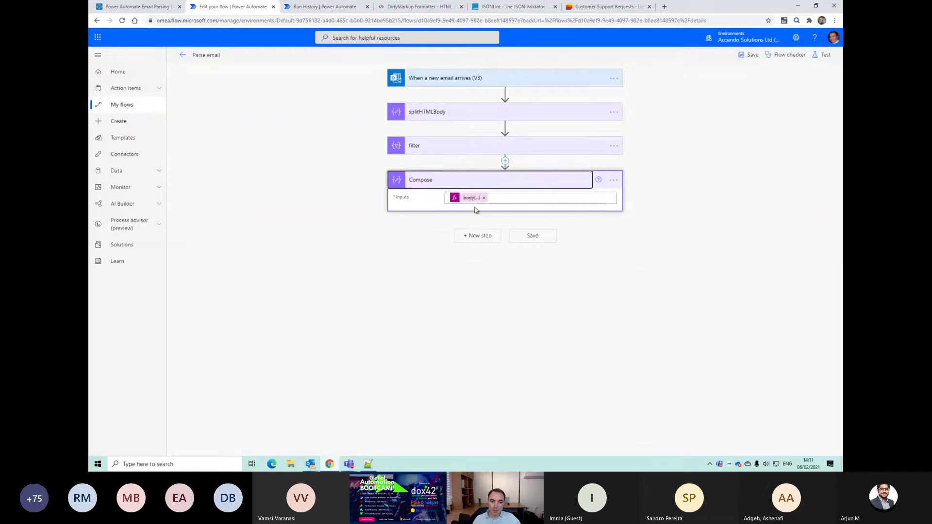
{"action": "left_click", "coordinate": [471, 198]}
{"action": "triple_click", "coordinate": [676, 233]}
{"action": "key", "text": "ctrl+c"}
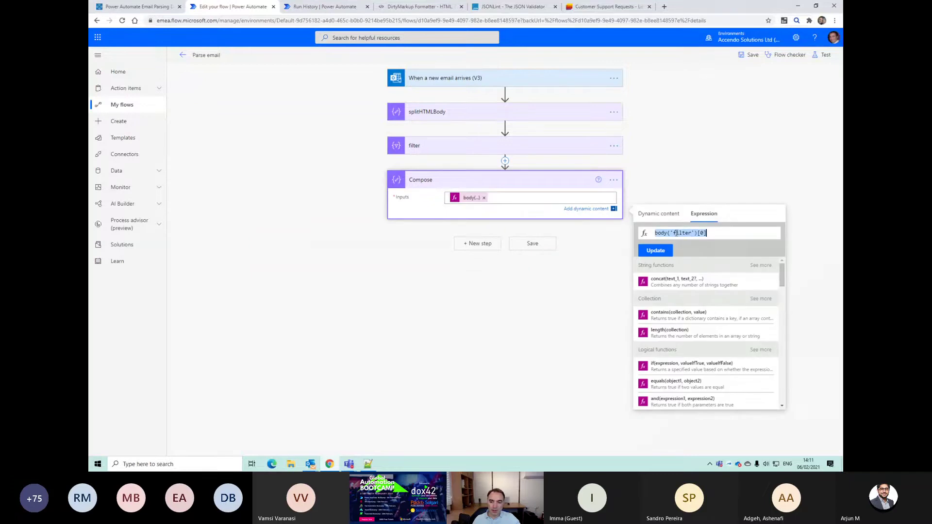
{"action": "left_click", "coordinate": [484, 245]}
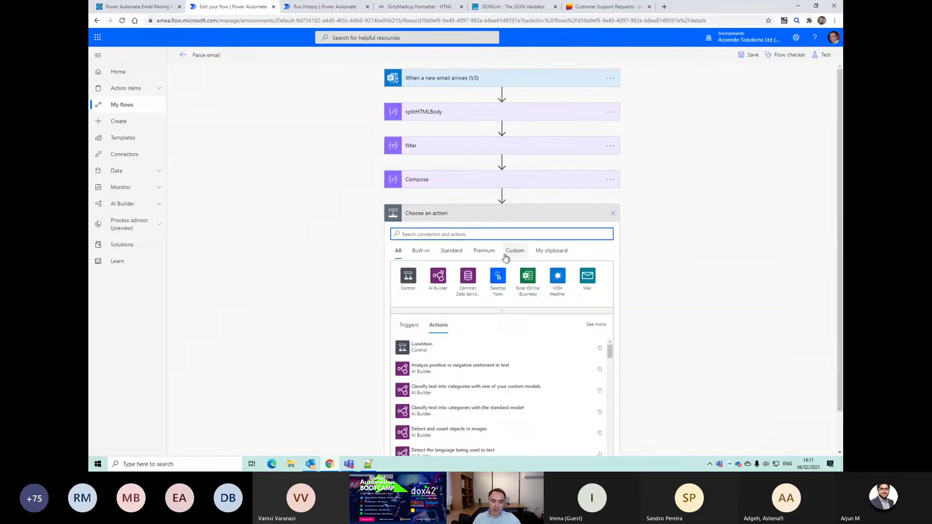
{"action": "type", "text": "html"}
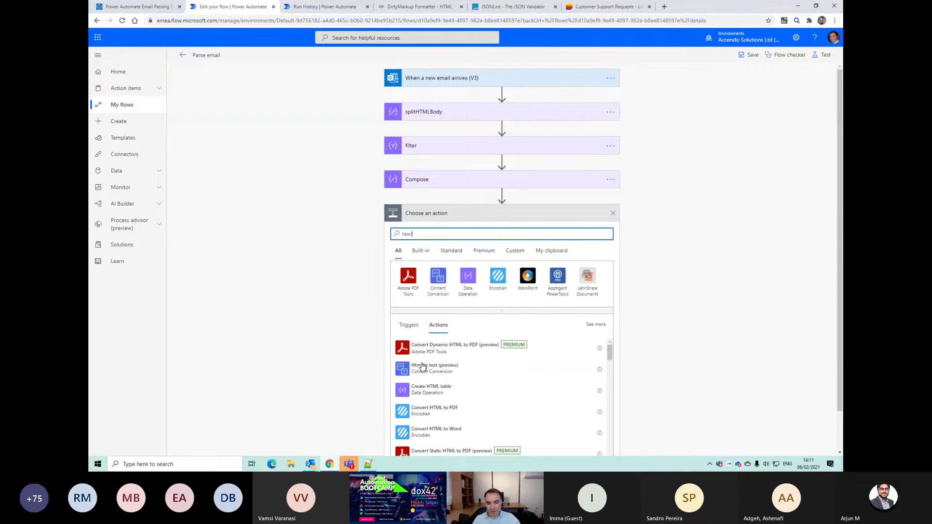
{"action": "left_click", "coordinate": [430, 367]}
Step: Set the Html to text Content to the expression body('filter')[0] and save the flow
{"action": "left_click", "coordinate": [606, 232]}
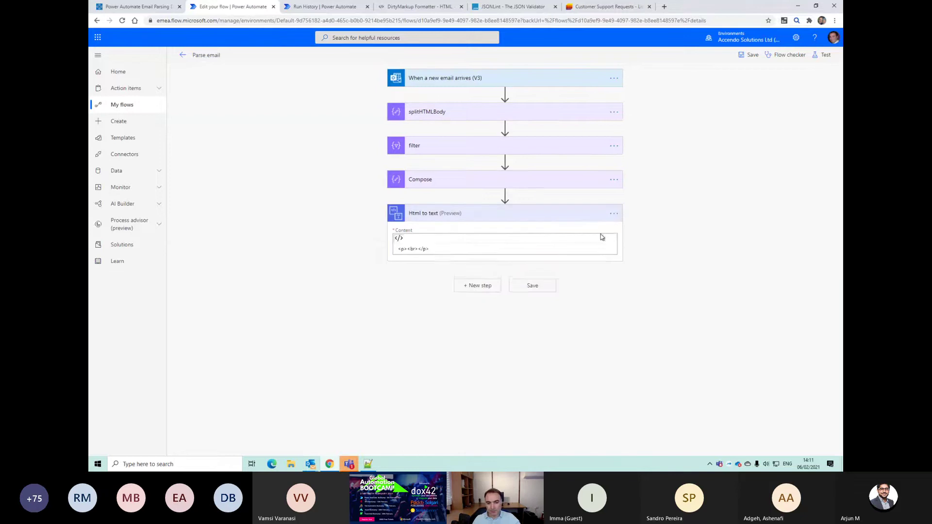
{"action": "left_click_drag", "start_coordinate": [480, 250], "coordinate": [354, 249]}
{"action": "key", "text": "ctrl+v"}
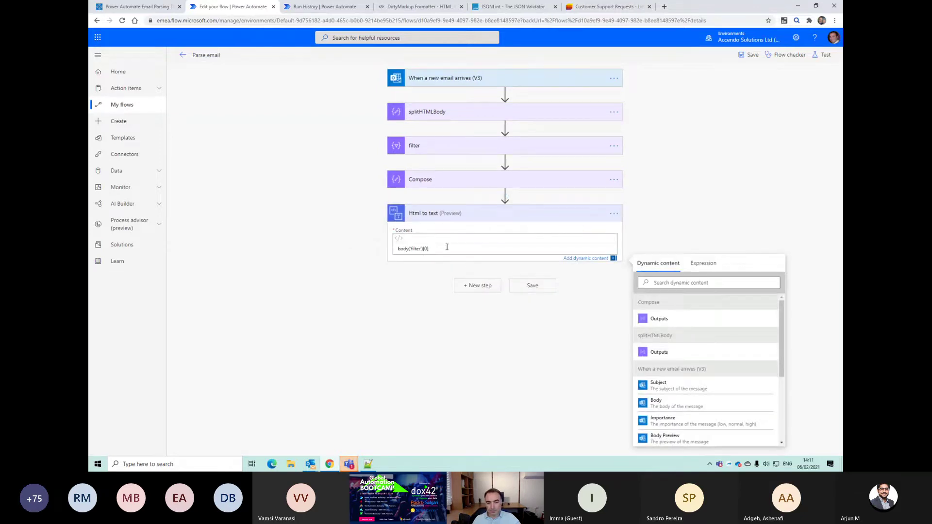
{"action": "left_click_drag", "start_coordinate": [443, 246], "coordinate": [319, 237]}
{"action": "left_click", "coordinate": [698, 269]}
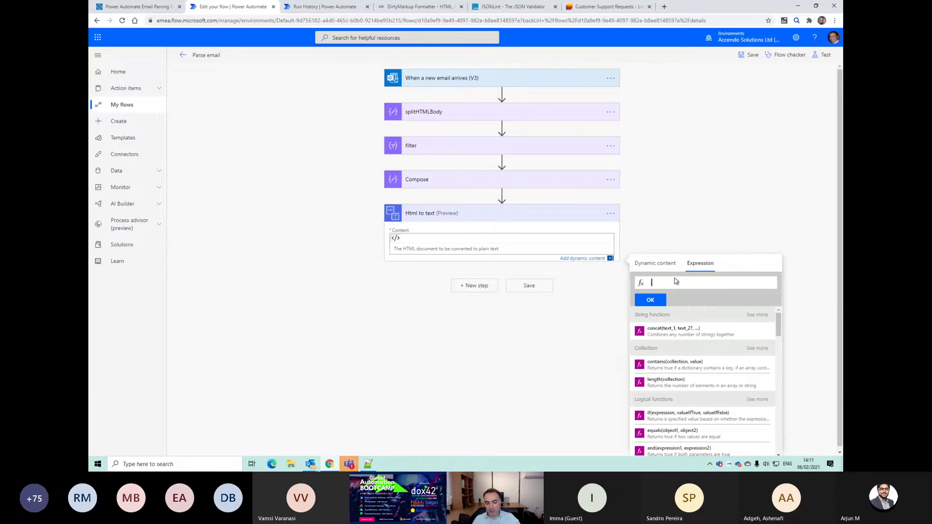
{"action": "key", "text": "ctrl+v"}
{"action": "left_click", "coordinate": [649, 300]}
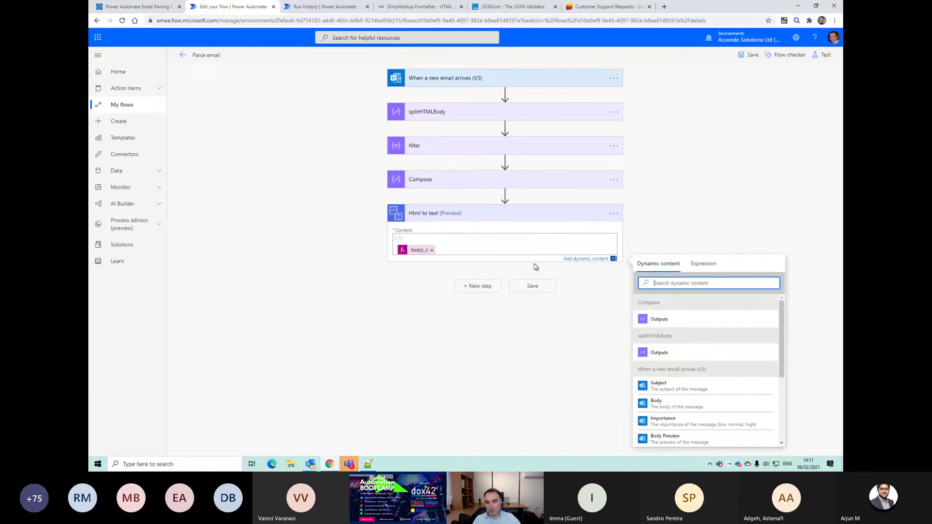
{"action": "left_click", "coordinate": [532, 285]}
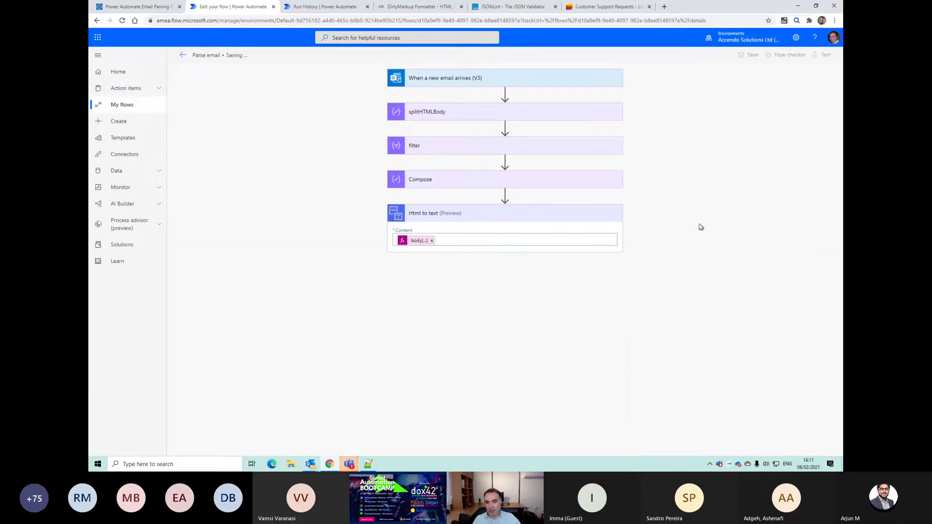
Step: Start a manual test of the saved flow
{"action": "left_click", "coordinate": [824, 56]}
{"action": "left_click", "coordinate": [730, 86]}
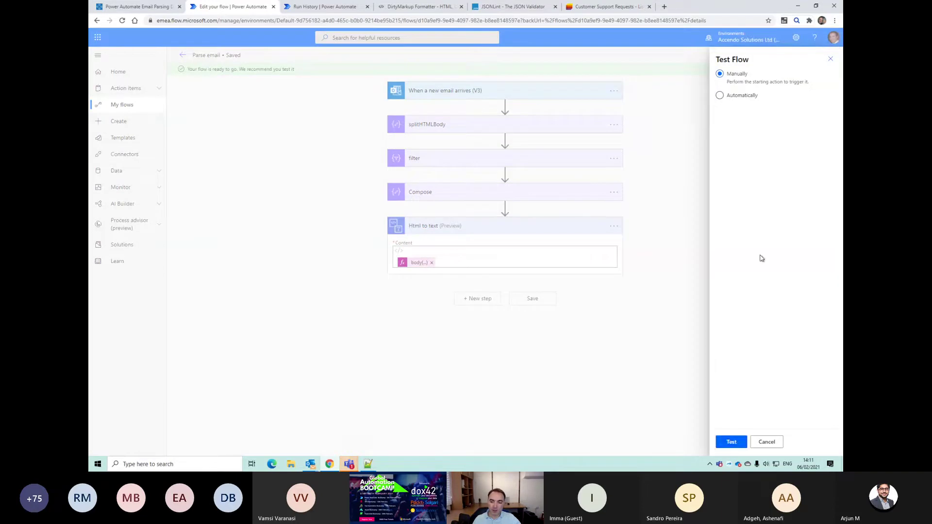
{"action": "left_click", "coordinate": [731, 442]}
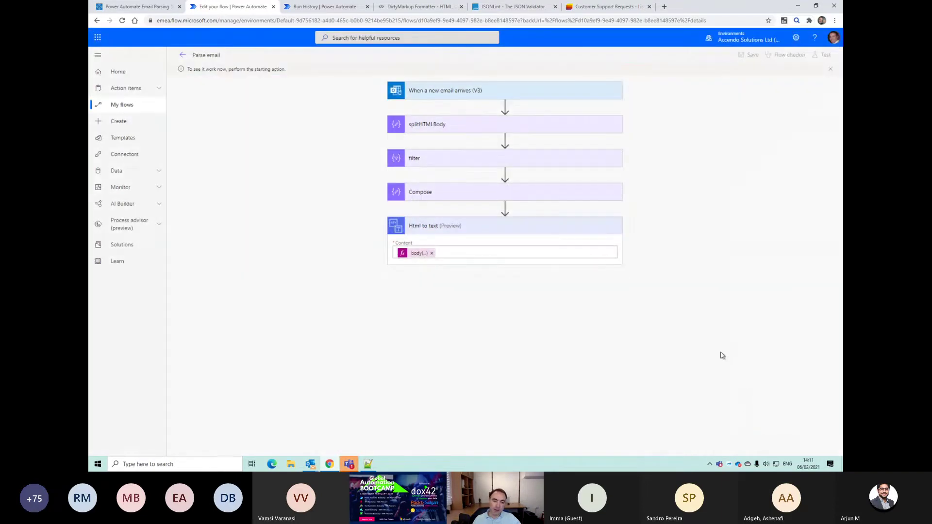
Step: Resubmit the latest run and check Html to text's plain-text Name output
{"action": "left_click", "coordinate": [183, 55]}
{"action": "left_click", "coordinate": [246, 293]}
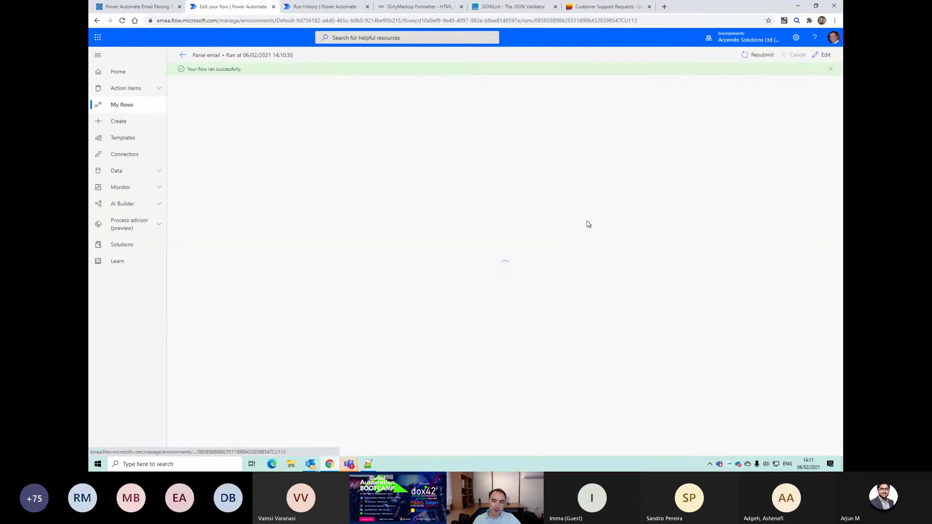
{"action": "left_click", "coordinate": [749, 57]}
{"action": "left_click", "coordinate": [504, 66]}
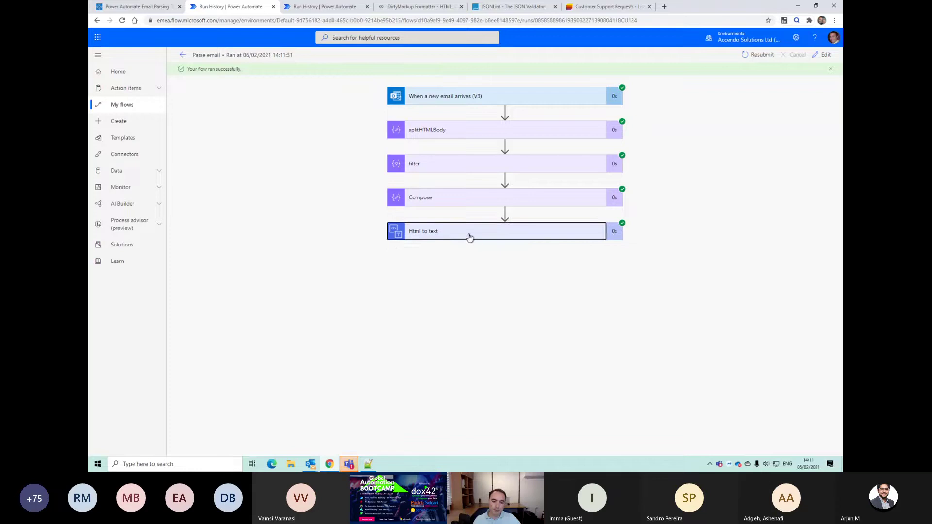
{"action": "left_click", "coordinate": [470, 237]}
{"action": "left_click_drag", "start_coordinate": [419, 345], "coordinate": [453, 347]}
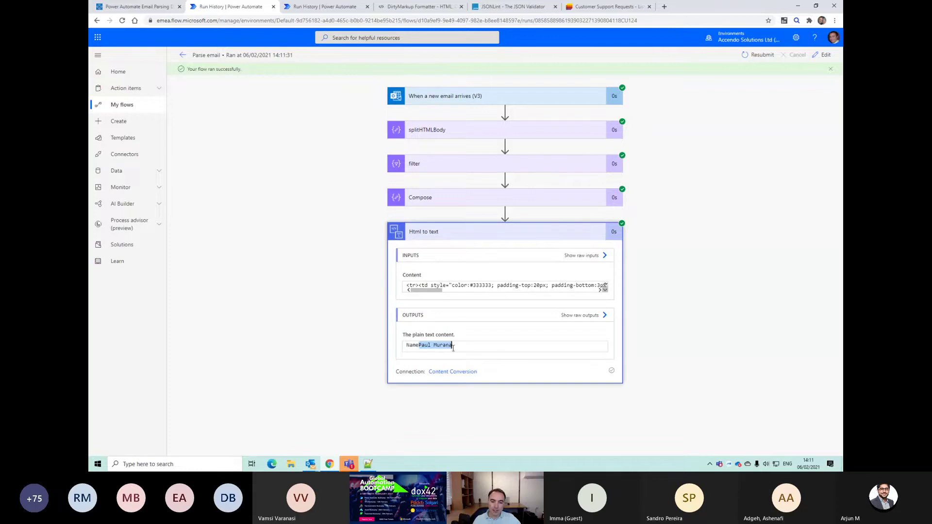
{"action": "left_click", "coordinate": [820, 56]}
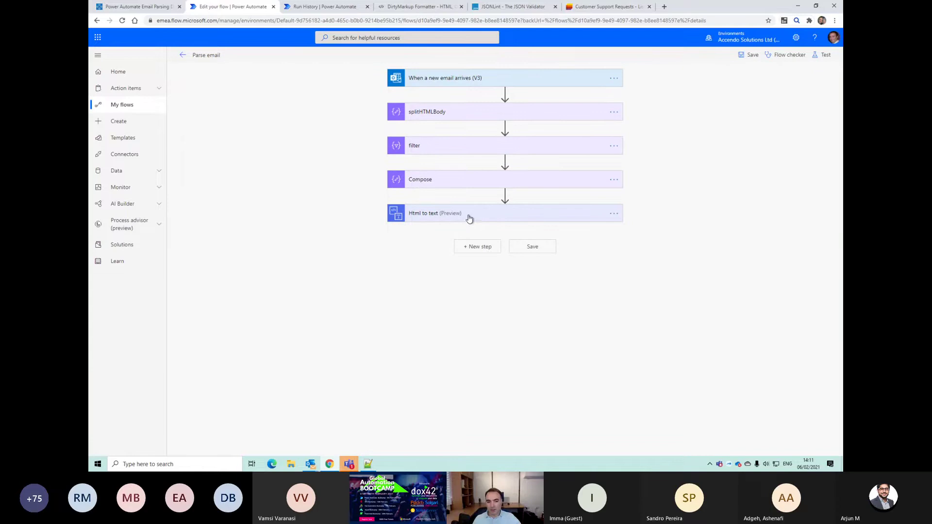
Step: Rename the Html to text step to parseName
{"action": "left_click", "coordinate": [613, 214]}
{"action": "left_click", "coordinate": [648, 225]}
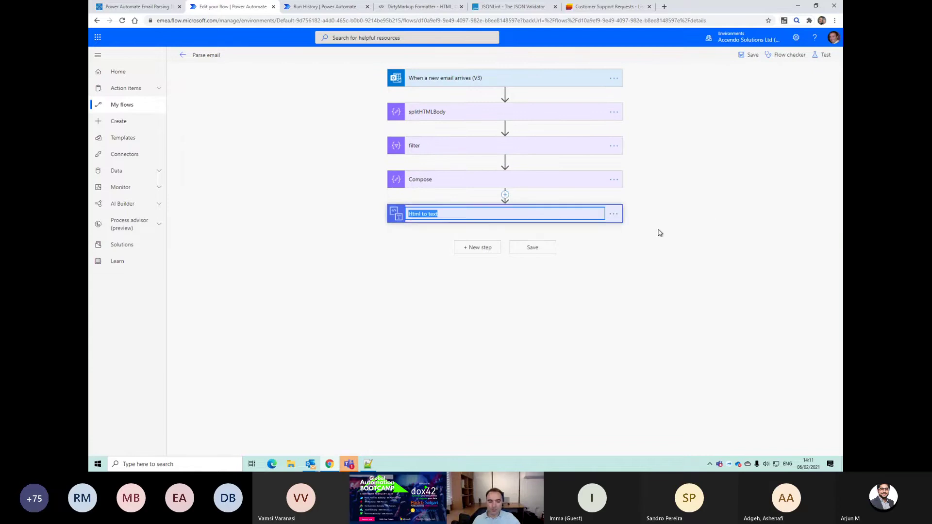
{"action": "type", "text": "parseN"}
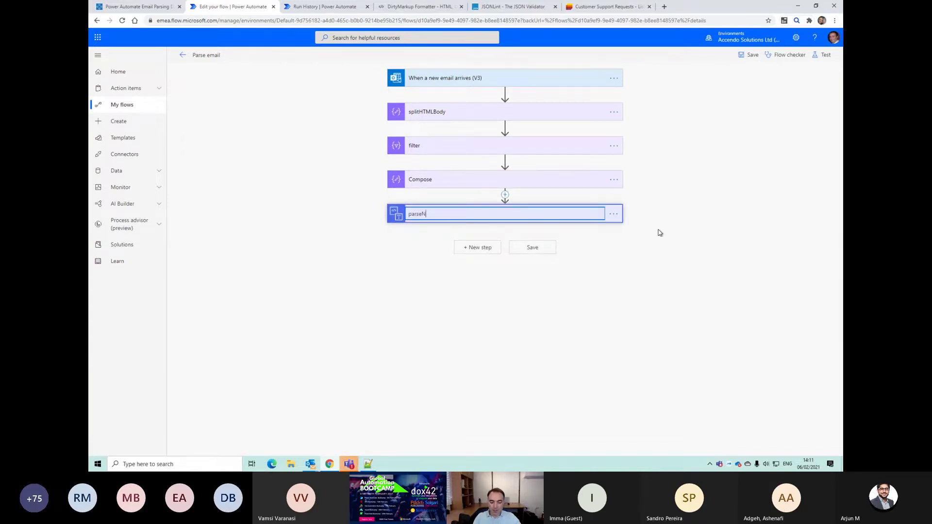
{"action": "type", "text": "ame"}
{"action": "key", "text": "Return"}
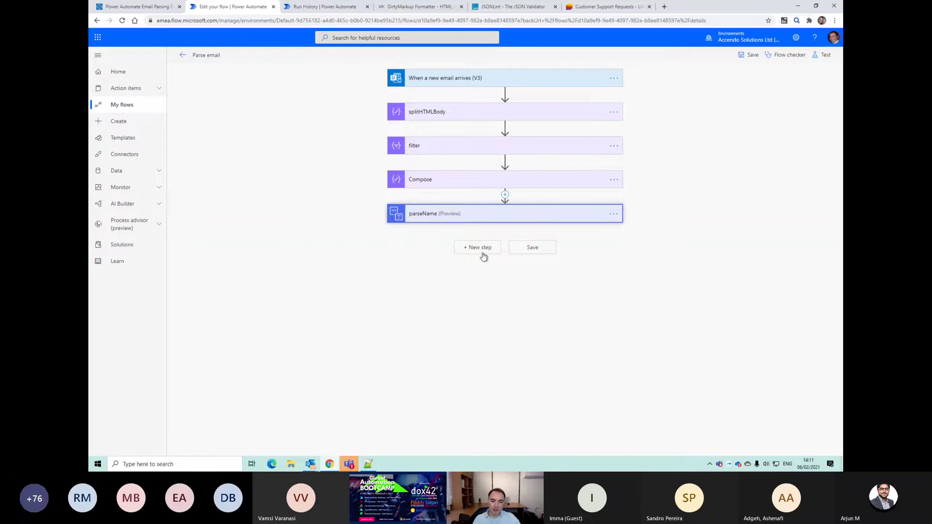
Step: Add a Compose 2 step whose input is a substring expression on parseName's body with argument 4
{"action": "left_click", "coordinate": [484, 247]}
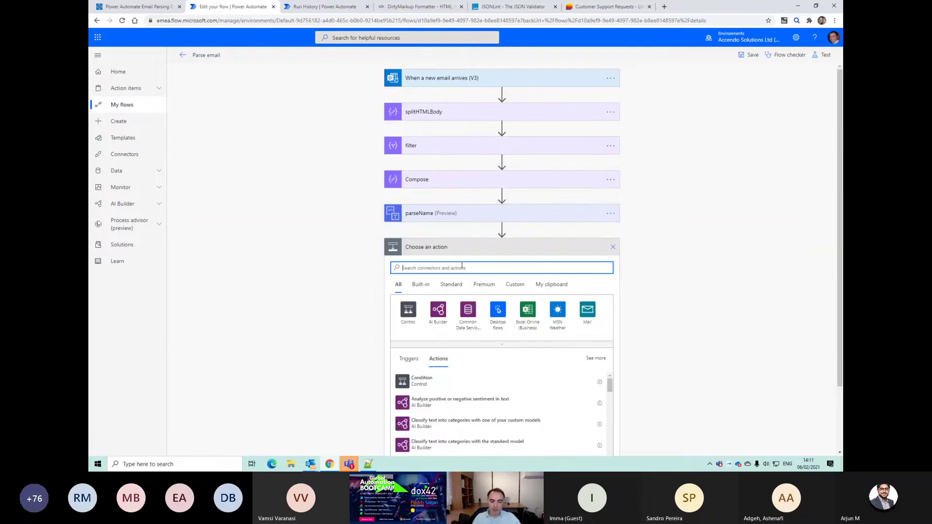
{"action": "type", "text": "compose"}
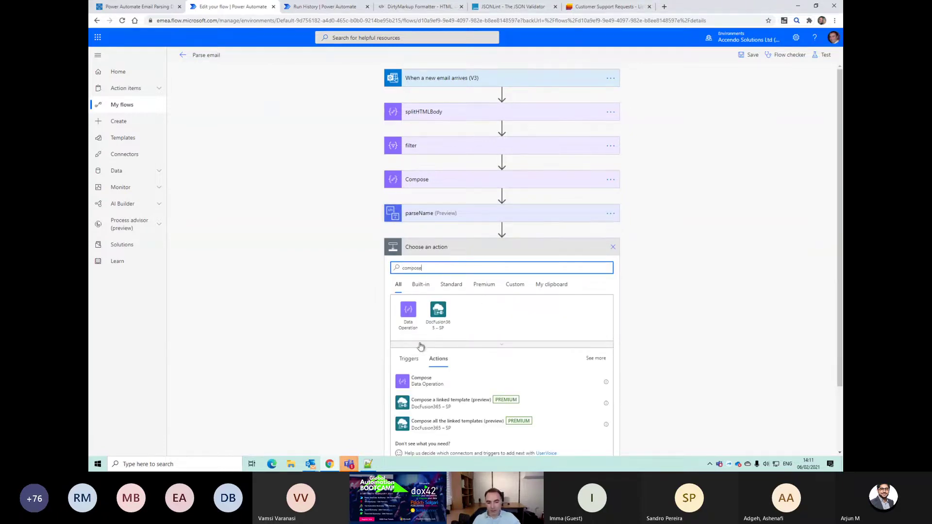
{"action": "left_click", "coordinate": [418, 381]}
{"action": "left_click", "coordinate": [466, 265]}
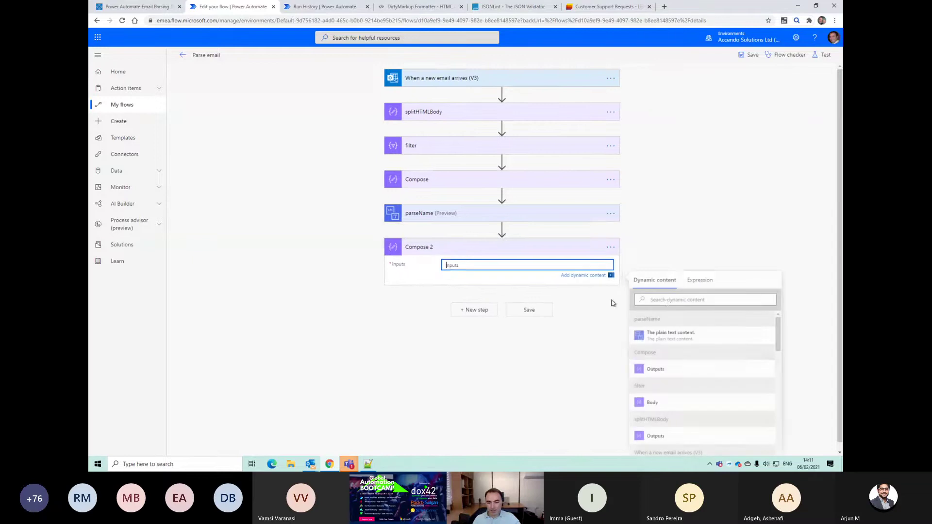
{"action": "left_click", "coordinate": [700, 280]}
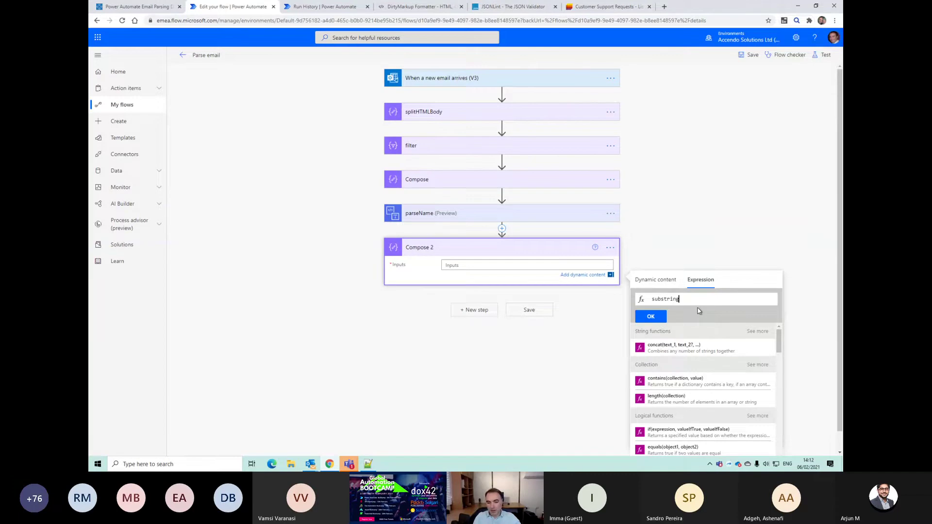
{"action": "left_click", "coordinate": [684, 299]}
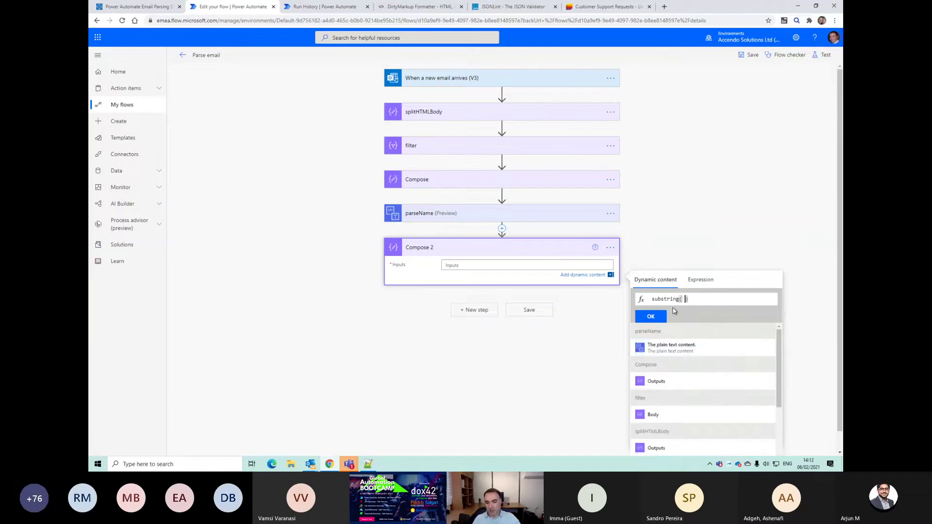
{"action": "left_click", "coordinate": [671, 347]}
{"action": "type", "text": ", "}
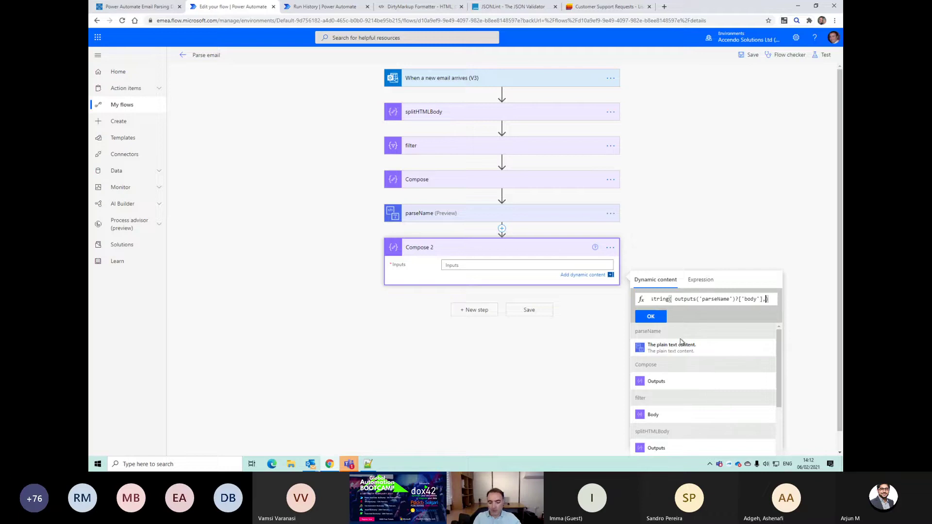
{"action": "type", "text": "4"}
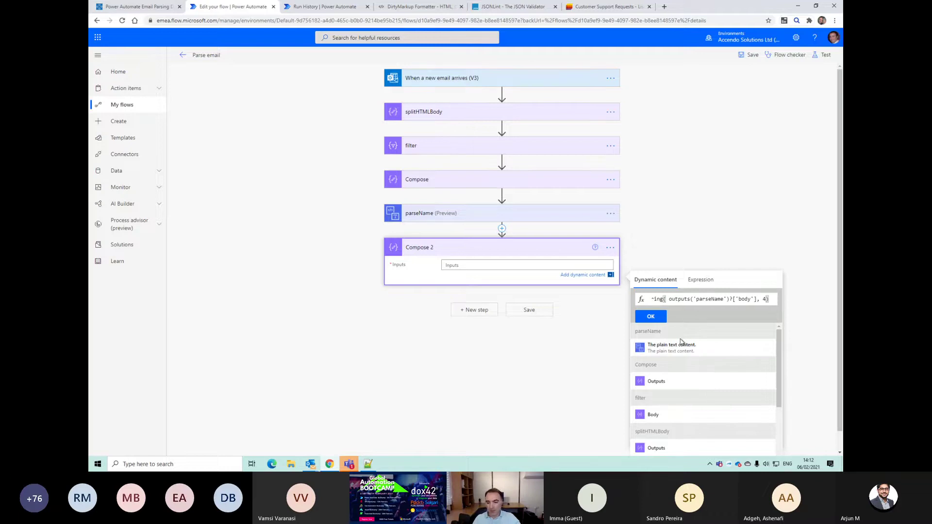
{"action": "left_click", "coordinate": [650, 318]}
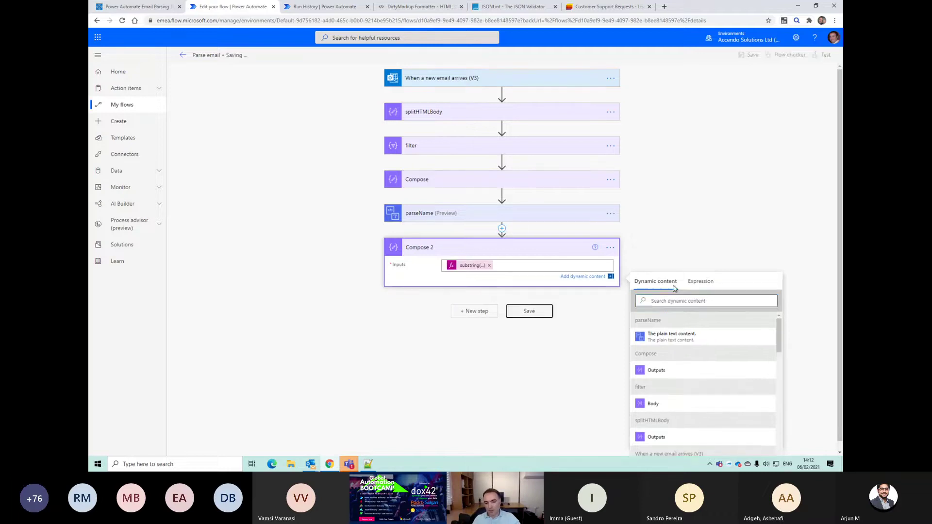
Step: Save the flow and start a manual test
{"action": "left_click", "coordinate": [529, 310]}
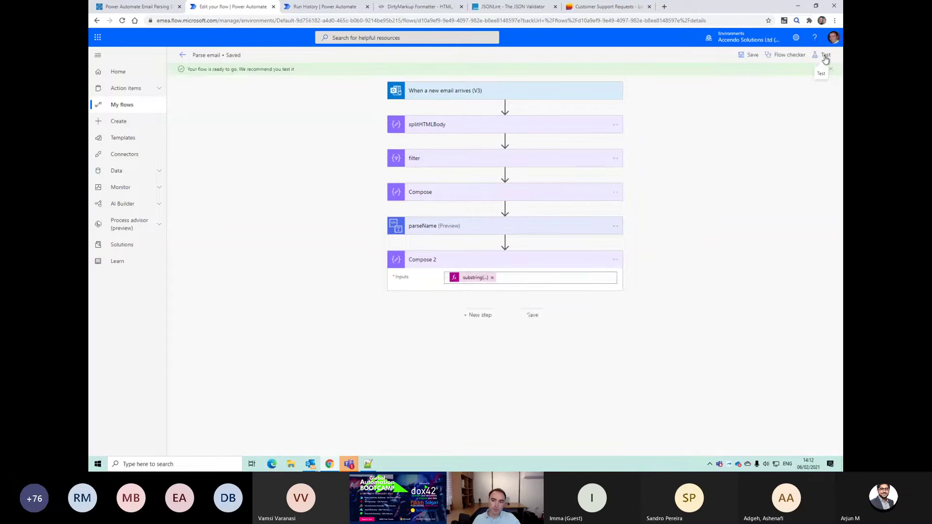
{"action": "left_click", "coordinate": [825, 56]}
{"action": "left_click", "coordinate": [731, 79]}
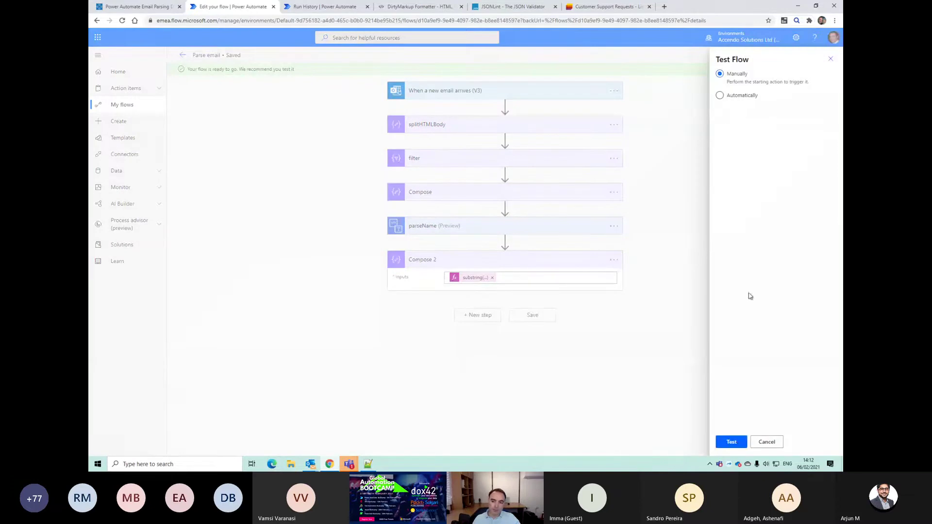
{"action": "left_click", "coordinate": [731, 442]}
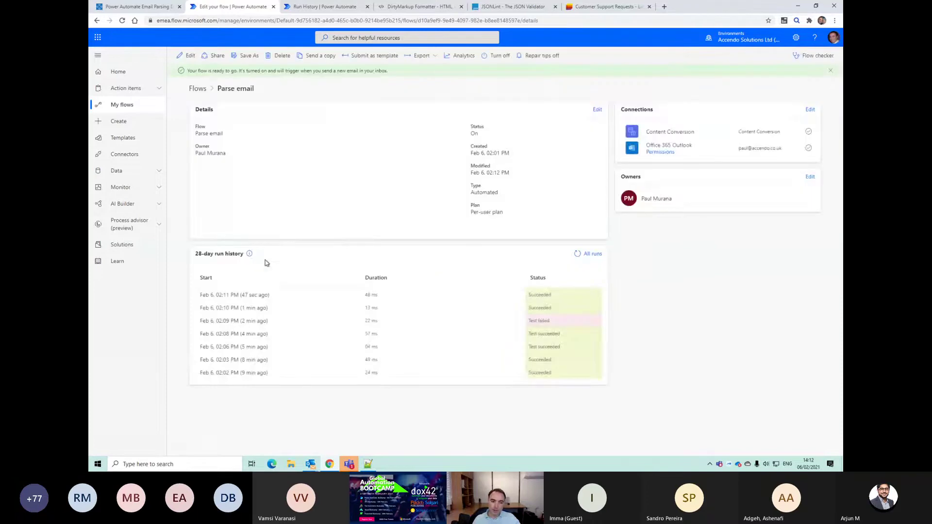
Step: Resubmit the most recent run and check that Compose 2 outputs only the name
{"action": "left_click", "coordinate": [285, 283]}
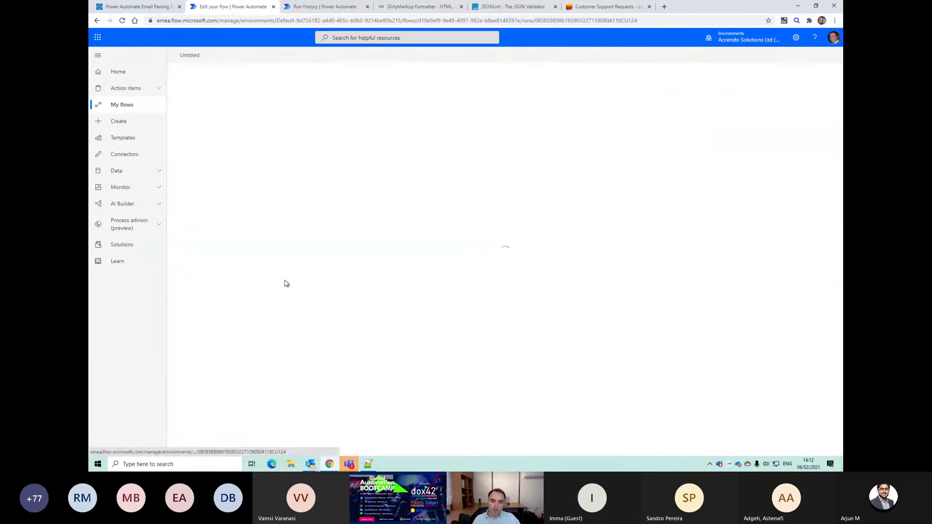
{"action": "left_click", "coordinate": [750, 60]}
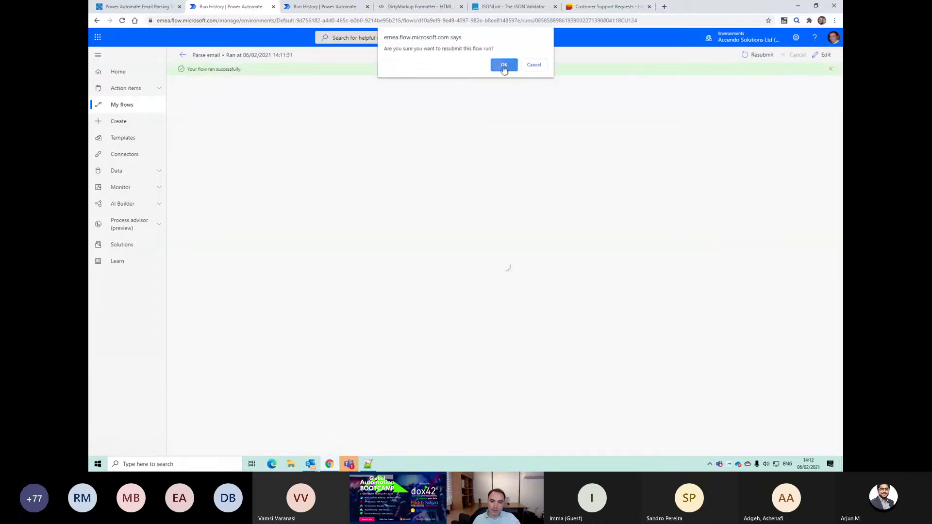
{"action": "left_click", "coordinate": [502, 65]}
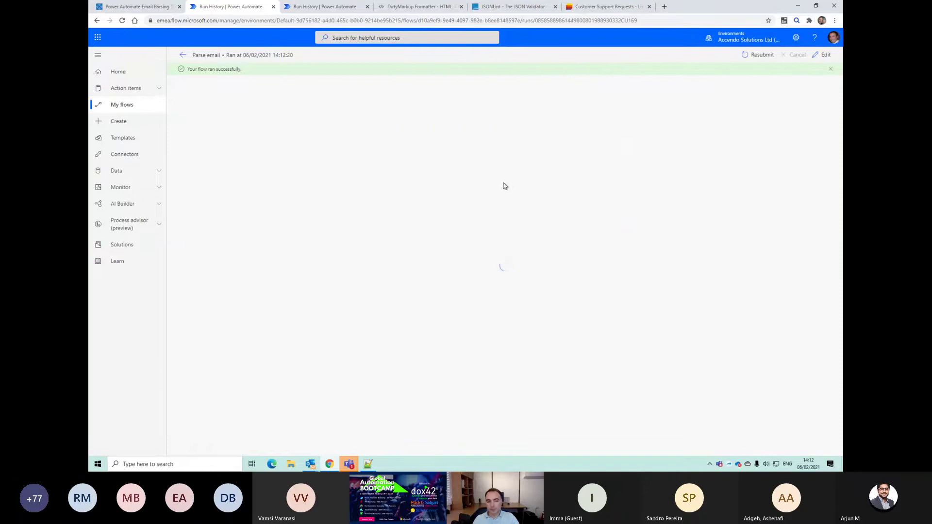
{"action": "left_click", "coordinate": [495, 268]}
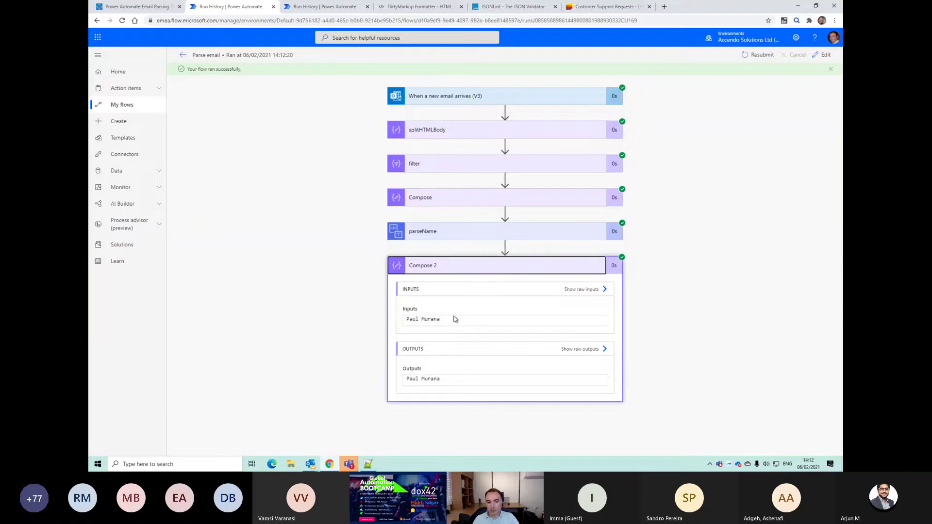
{"action": "left_click", "coordinate": [823, 54]}
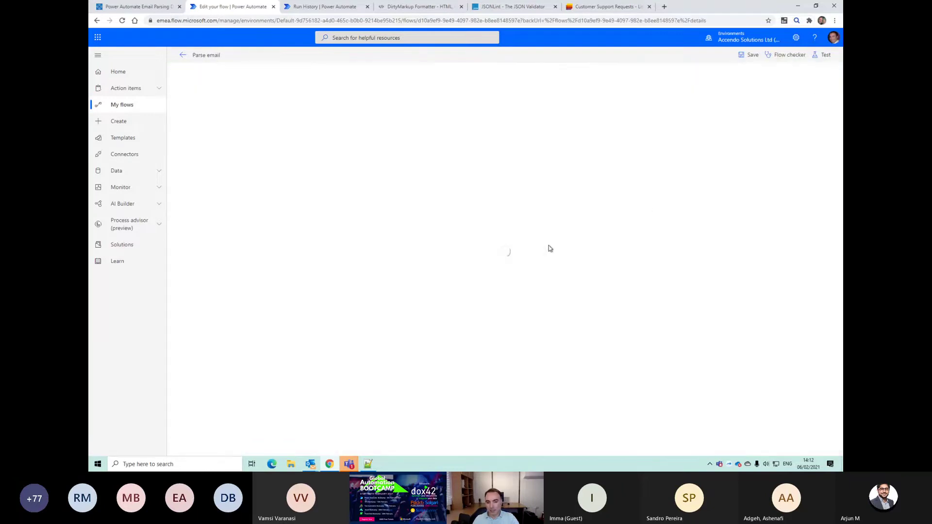
Step: Delete the original Compose step and rename Compose 2 to name
{"action": "left_click", "coordinate": [612, 180]}
{"action": "left_click", "coordinate": [682, 278]}
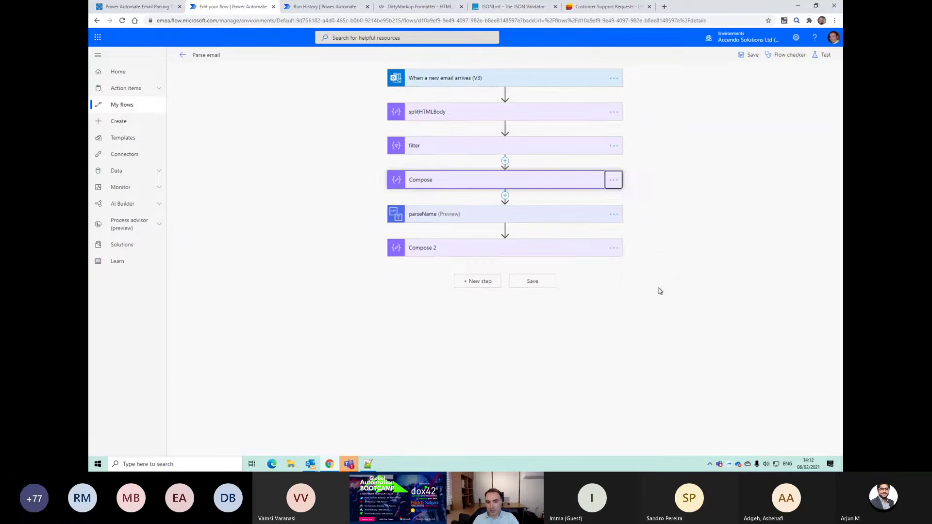
{"action": "left_click", "coordinate": [476, 271]}
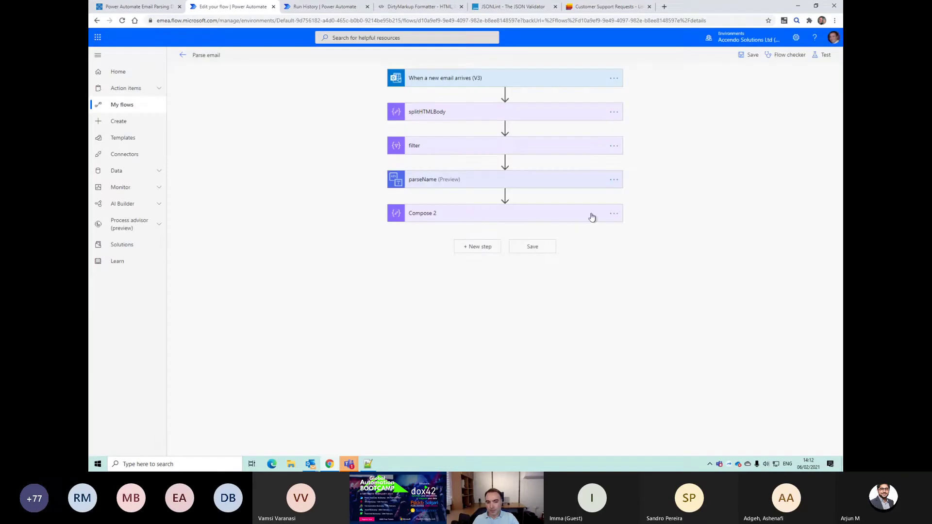
{"action": "left_click", "coordinate": [613, 214]}
{"action": "left_click", "coordinate": [640, 232]}
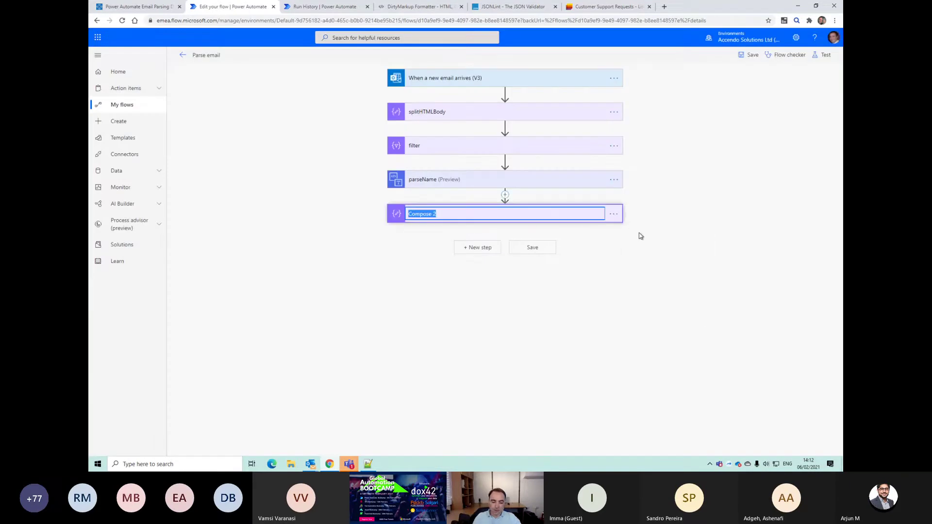
{"action": "type", "text": "name"}
{"action": "key", "text": "Return"}
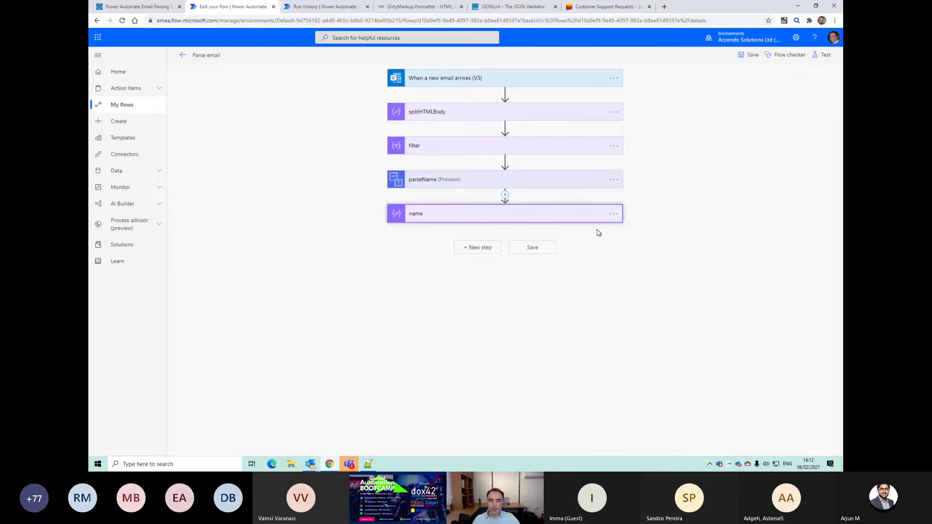
Step: Paste a copy of parseName after the name step and rename it parseEmail
{"action": "left_click", "coordinate": [613, 181]}
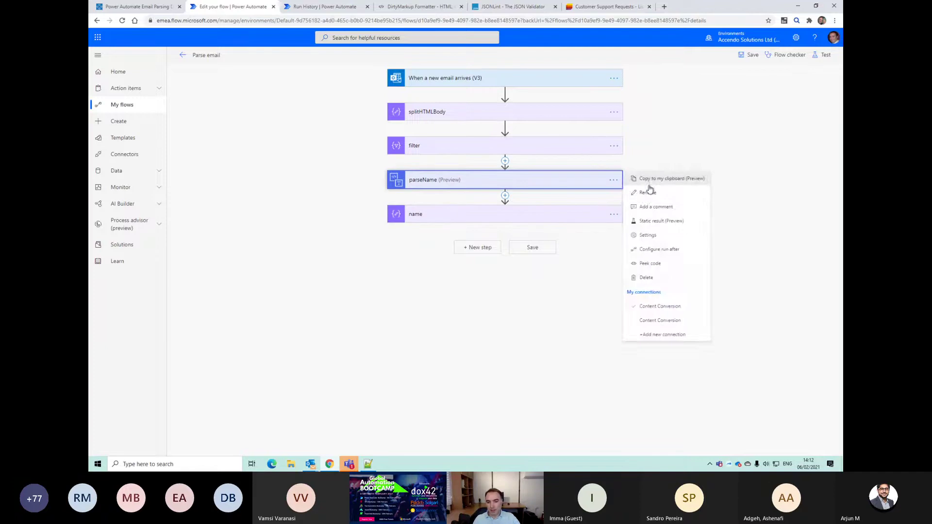
{"action": "left_click", "coordinate": [484, 248]}
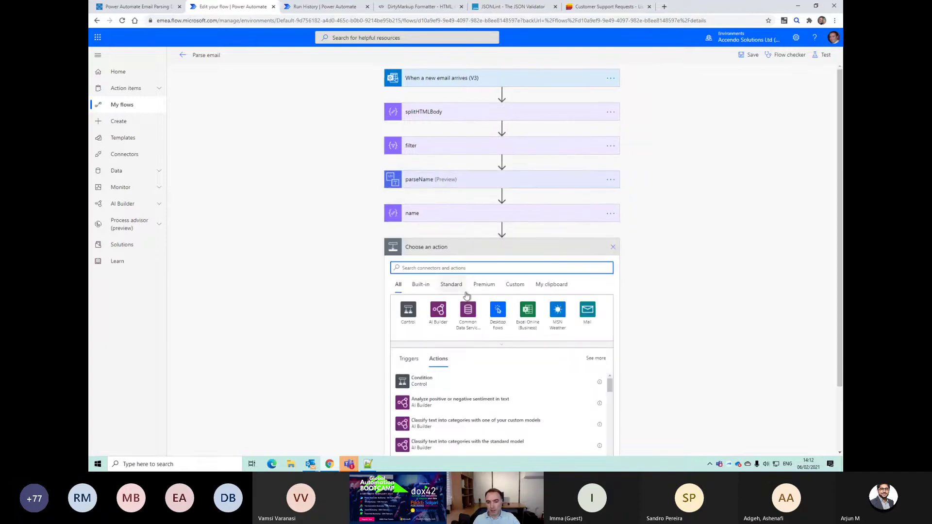
{"action": "left_click", "coordinate": [550, 285]}
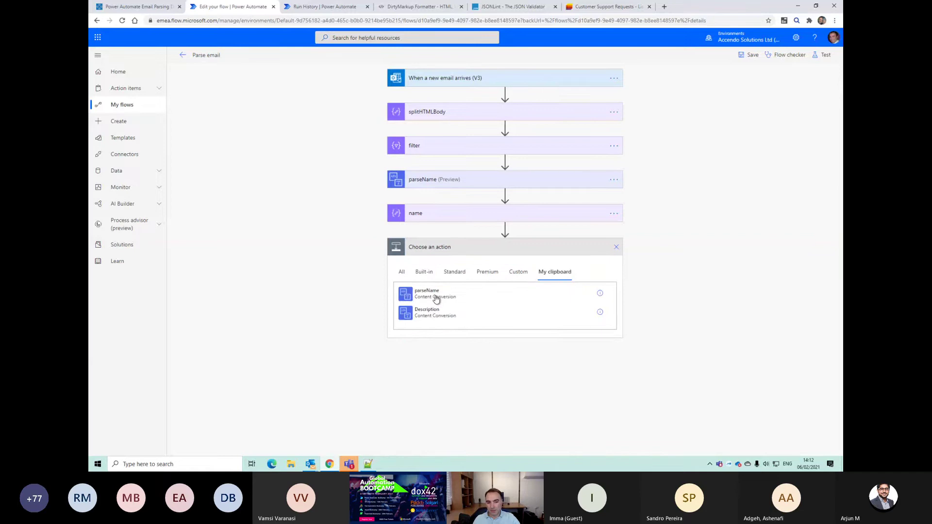
{"action": "left_click", "coordinate": [436, 299]}
{"action": "left_click", "coordinate": [613, 247]}
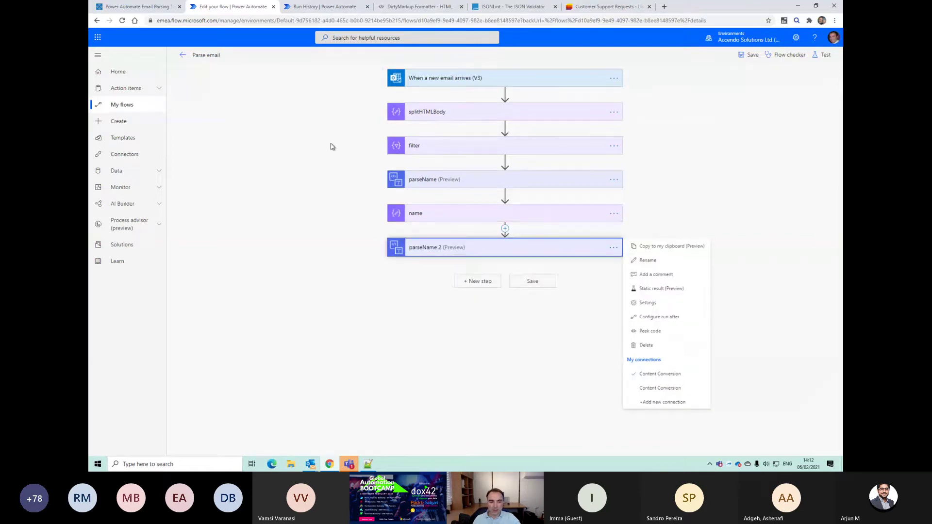
{"action": "key", "text": "alt+Tab"}
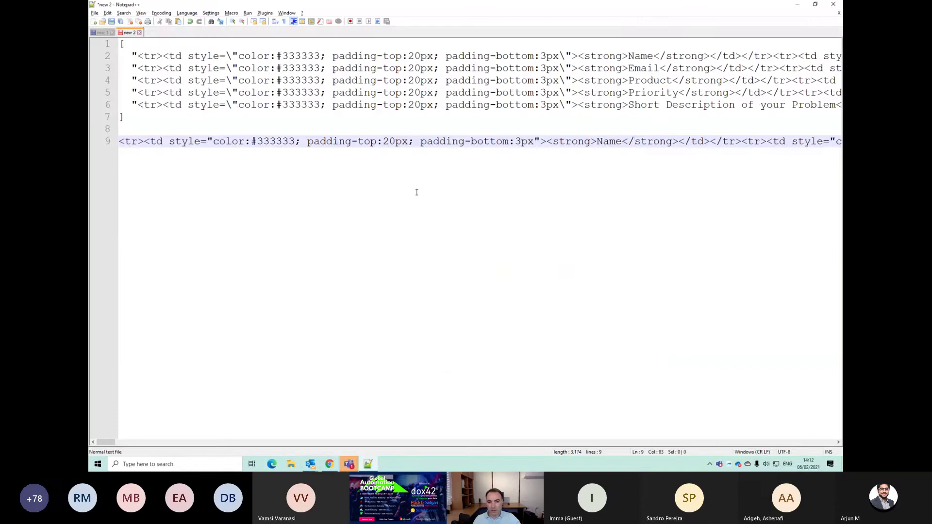
{"action": "key", "text": "alt+Tab"}
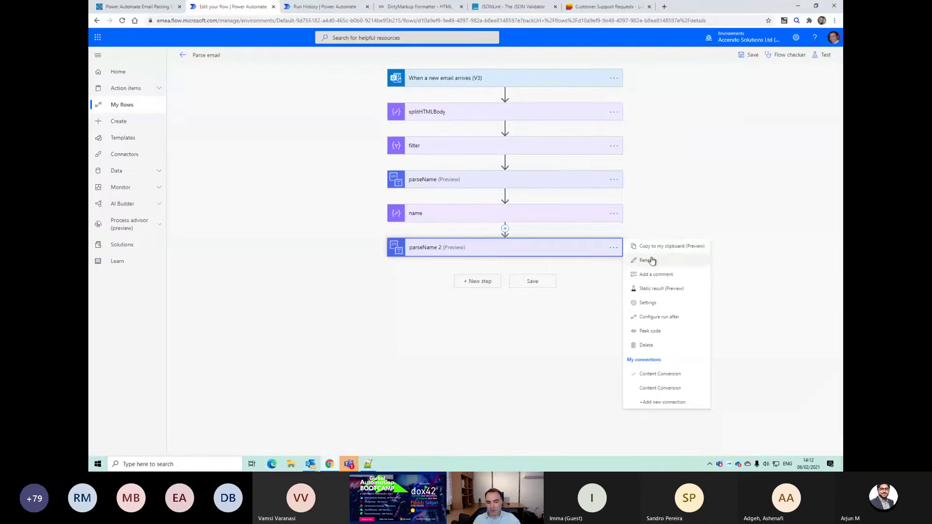
{"action": "left_click", "coordinate": [651, 260]}
{"action": "type", "text": "parseEm"}
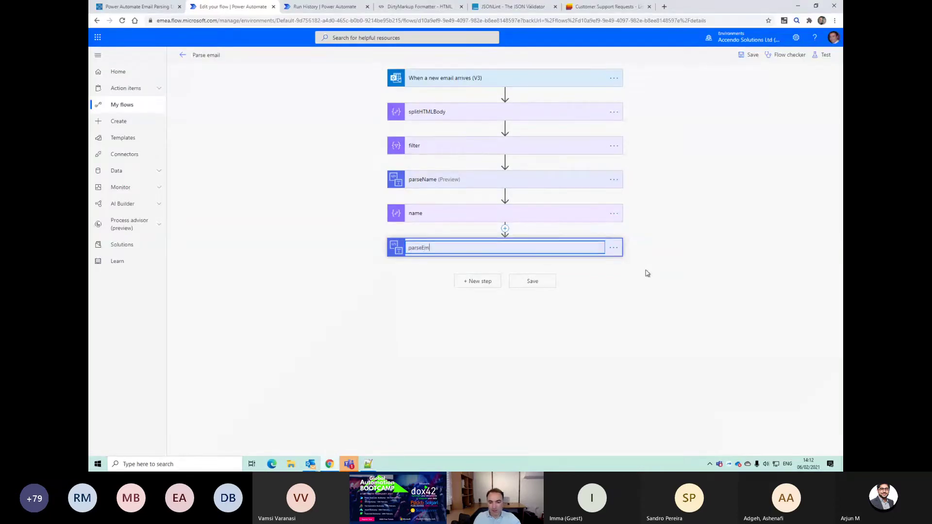
{"action": "type", "text": "ail"}
{"action": "key", "text": "Return"}
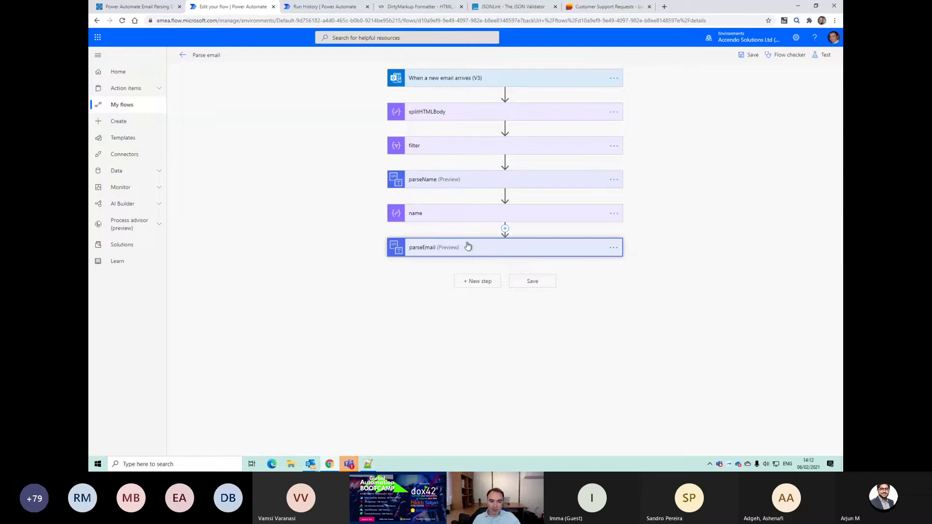
Step: Expand parseEmail, open its filter-based Content expression, and select the opening bracket on Notepad++ line 1
{"action": "left_click", "coordinate": [483, 253]}
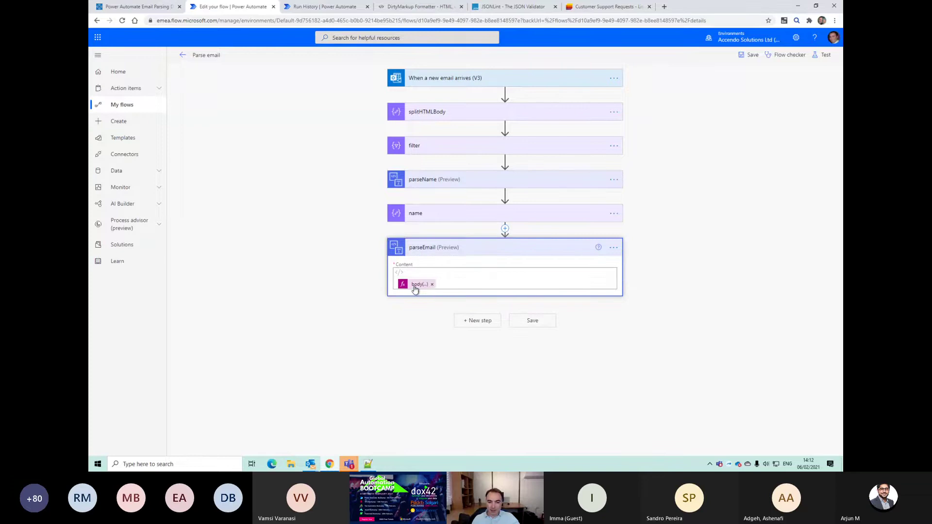
{"action": "left_click", "coordinate": [416, 285]}
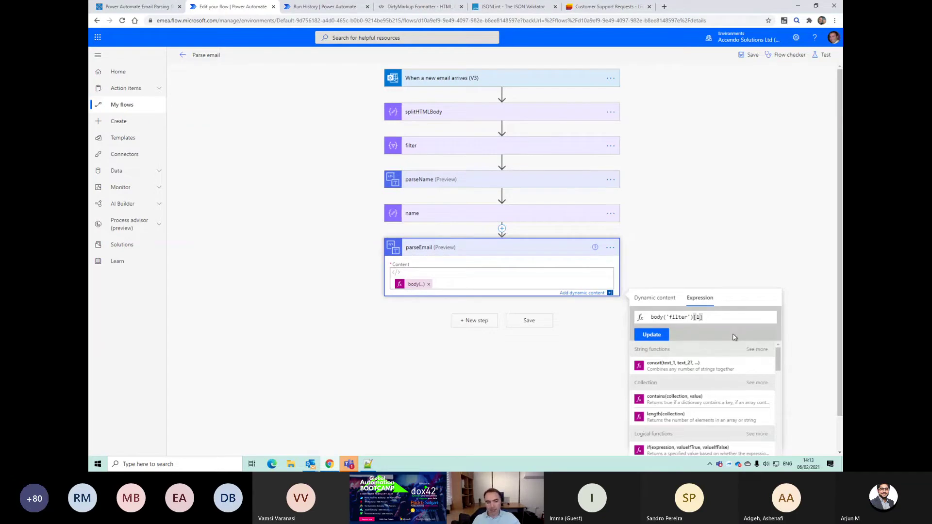
{"action": "key", "text": "alt+Tab"}
{"action": "left_click_drag", "start_coordinate": [122, 44], "coordinate": [100, 52]}
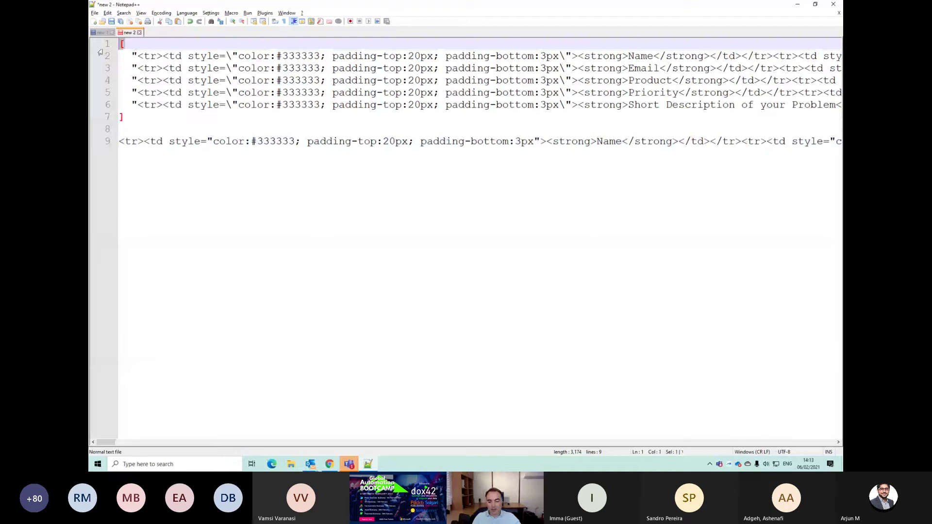
Step: Remove the [ and ] bracket lines around the five HTML rows in Notepad++, then return to the browser
{"action": "key", "text": "Down"}
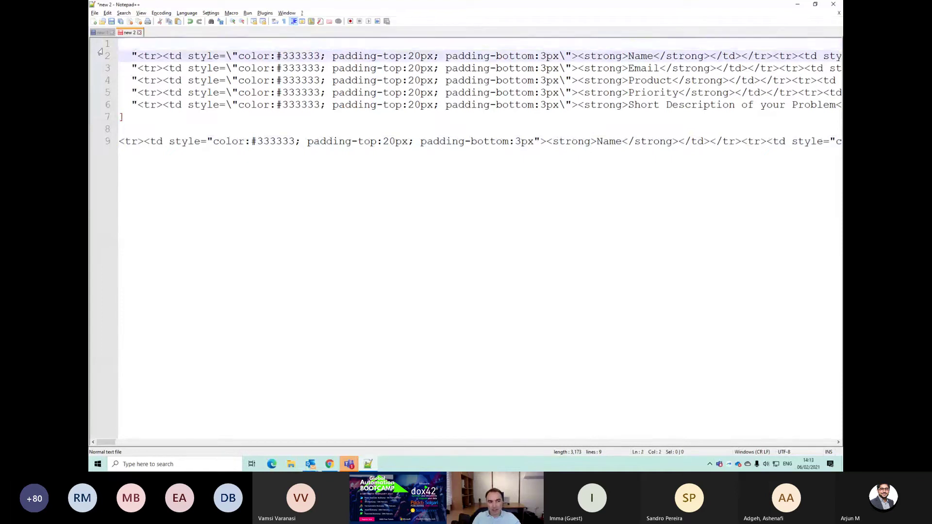
{"action": "key", "text": "BackSpace"}
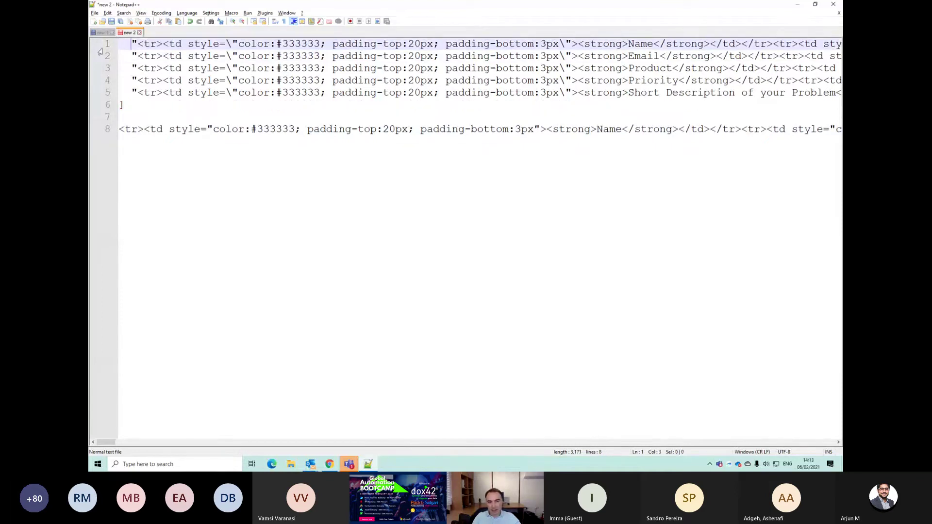
{"action": "key", "text": "Down"}
{"action": "key", "text": "Down"}
{"action": "key", "text": "Down"}
{"action": "key", "text": "Down"}
{"action": "key", "text": "Down"}
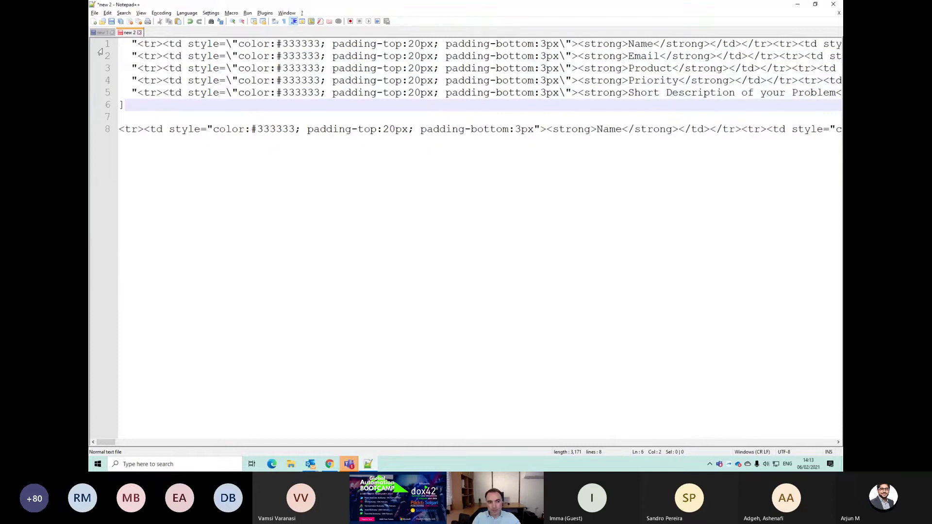
{"action": "key", "text": "BackSpace"}
{"action": "key", "text": "Up"}
{"action": "key", "text": "Up"}
{"action": "key", "text": "Up"}
{"action": "key", "text": "Up"}
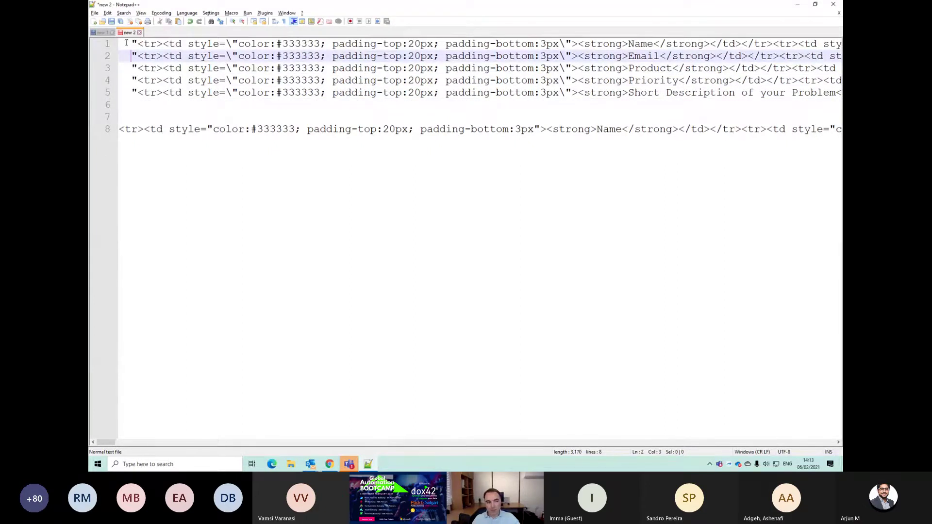
{"action": "key", "text": "alt+Tab"}
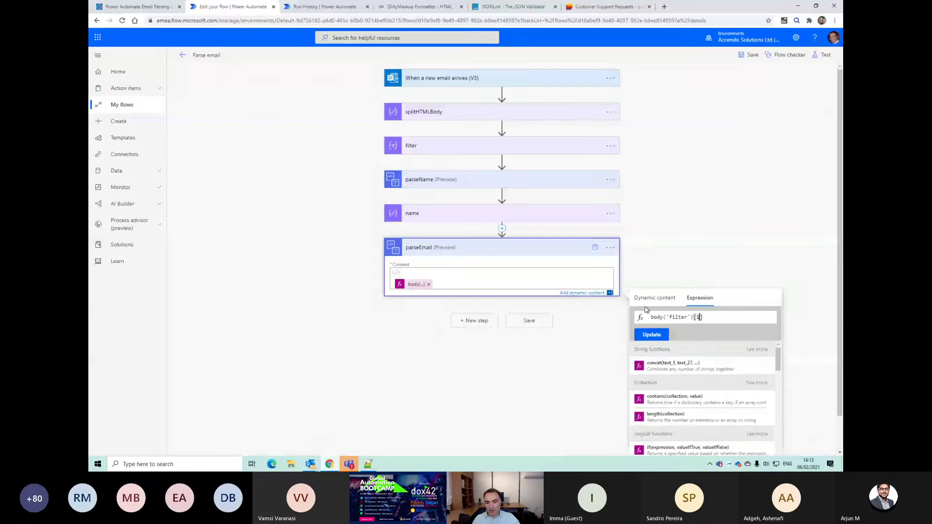
Step: Apply the parseEmail expression and review the name step's substring expression
{"action": "left_click", "coordinate": [662, 339]}
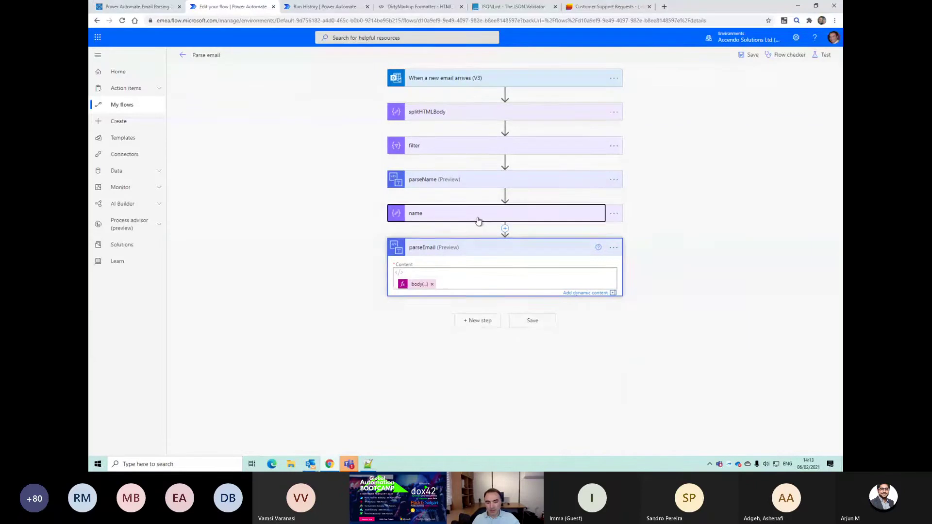
{"action": "left_click", "coordinate": [476, 220]}
{"action": "left_click", "coordinate": [476, 231]}
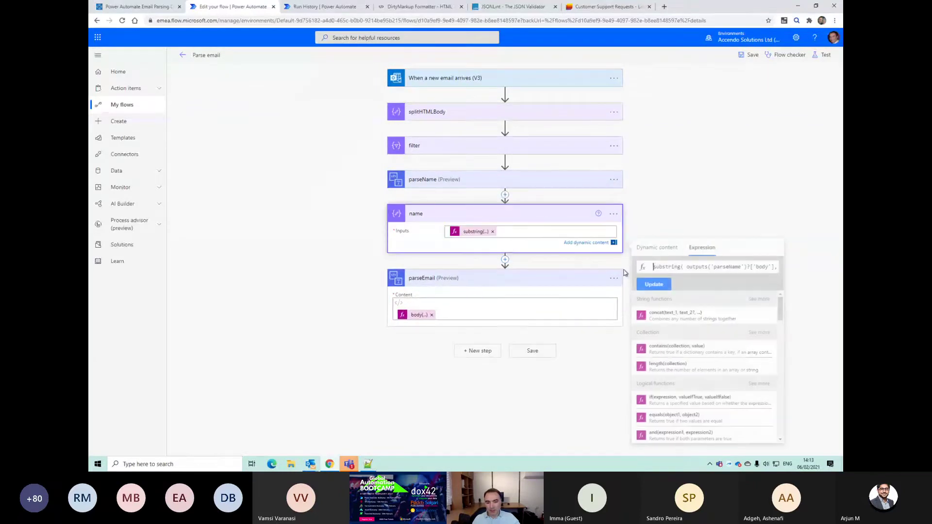
{"action": "triple_click", "coordinate": [675, 267]}
{"action": "left_click", "coordinate": [495, 220]}
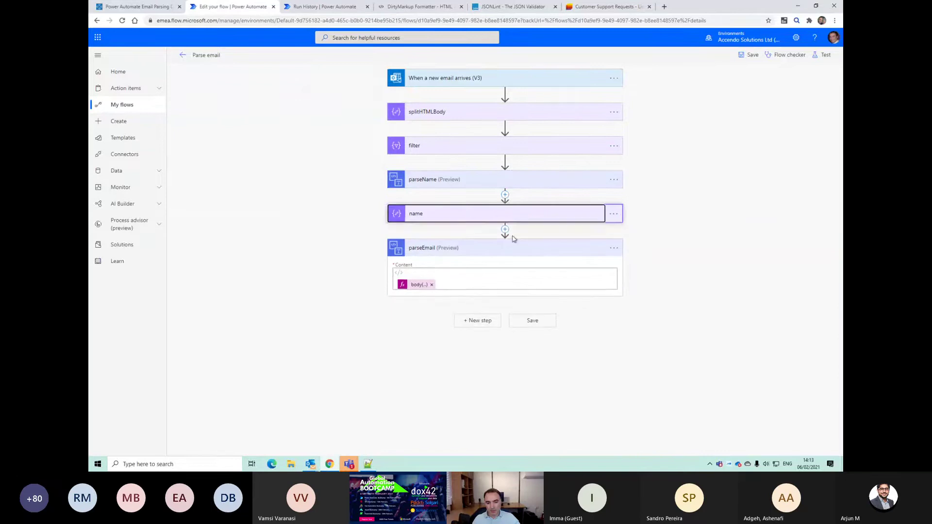
Step: Copy the name step to My clipboard and paste it as a new step after parseEmail
{"action": "left_click", "coordinate": [483, 320]}
{"action": "left_click", "coordinate": [557, 320]}
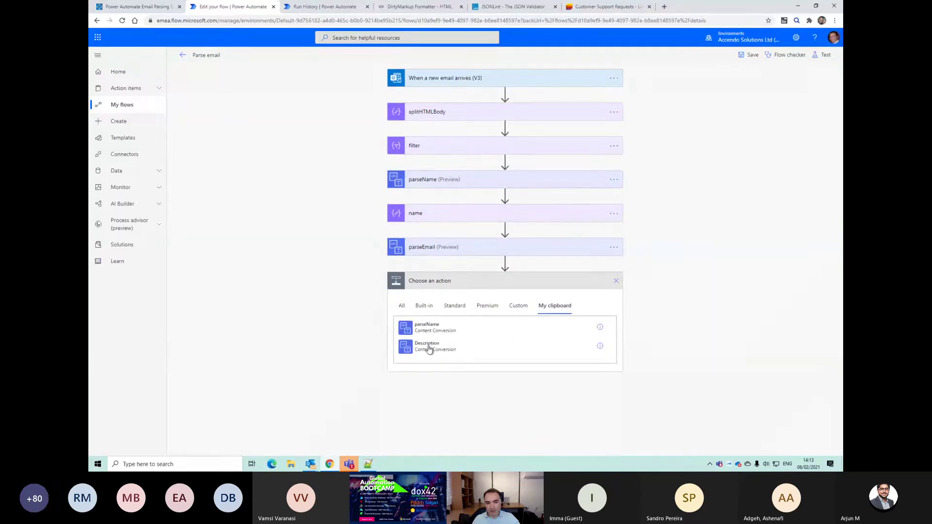
{"action": "double_click", "coordinate": [409, 326]}
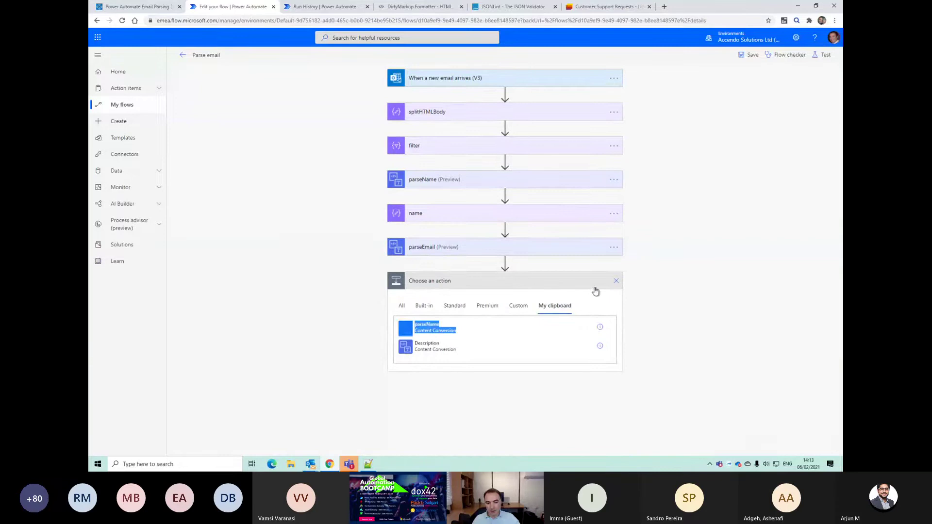
{"action": "left_click", "coordinate": [613, 214]}
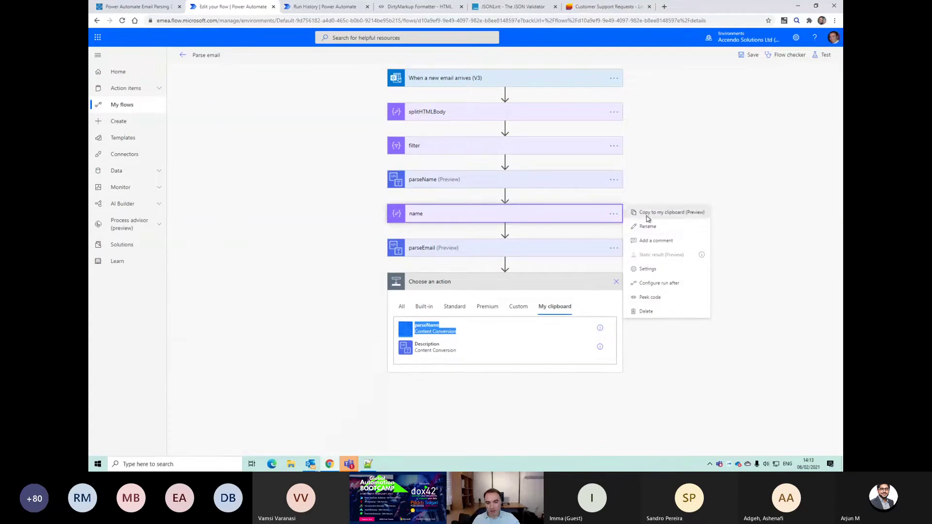
{"action": "left_click", "coordinate": [646, 213]}
{"action": "left_click", "coordinate": [430, 330]}
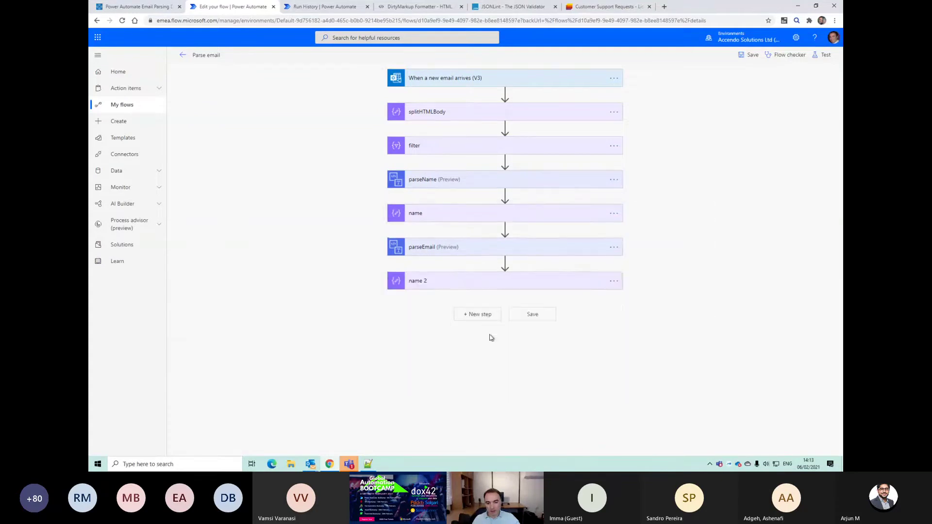
Step: Rename the copied step 'email', clear its substring input, then choose Delete
{"action": "left_click", "coordinate": [611, 282]}
{"action": "left_click", "coordinate": [643, 294]}
{"action": "type", "text": "email"}
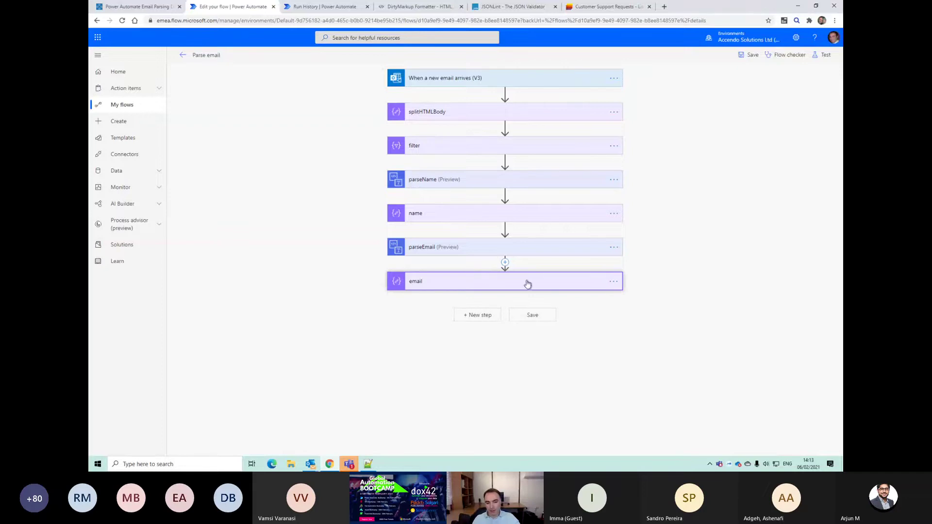
{"action": "left_click", "coordinate": [448, 285]}
{"action": "left_click", "coordinate": [468, 299]}
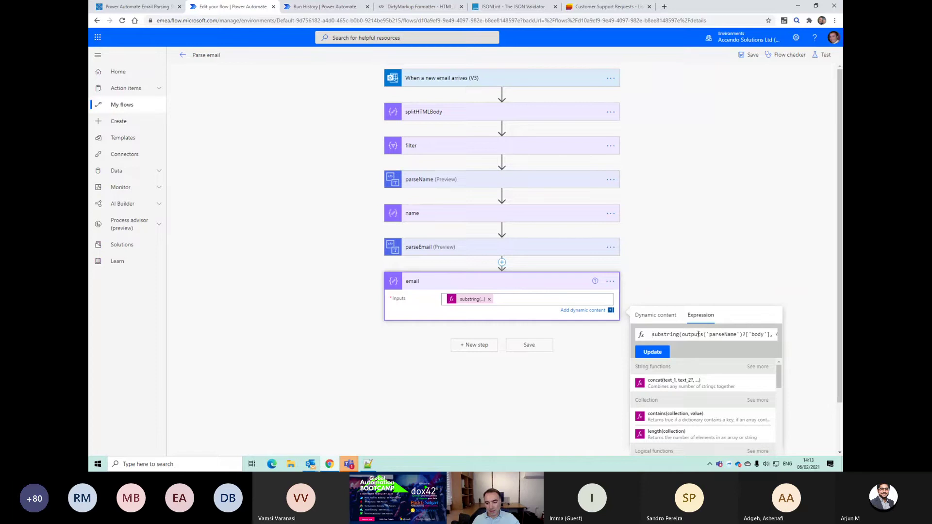
{"action": "left_click", "coordinate": [489, 298]}
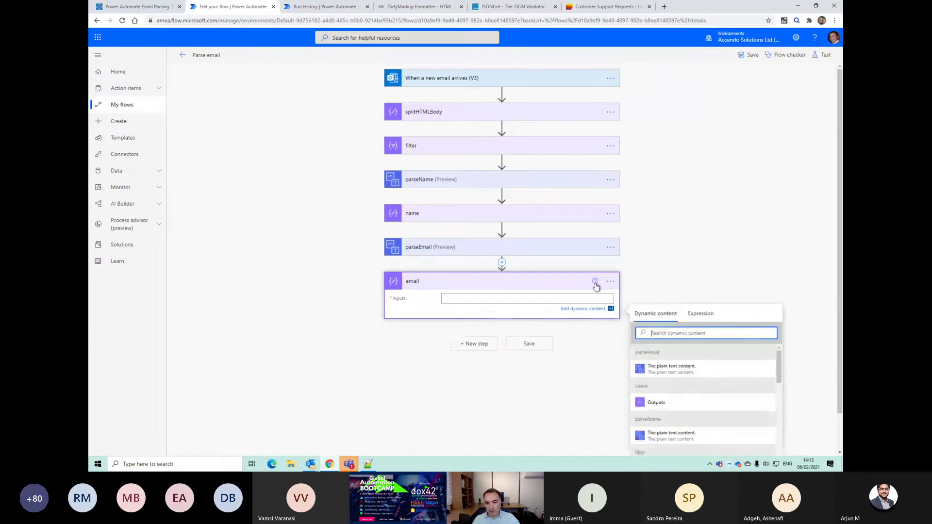
{"action": "left_click", "coordinate": [610, 281]}
{"action": "left_click", "coordinate": [646, 379]}
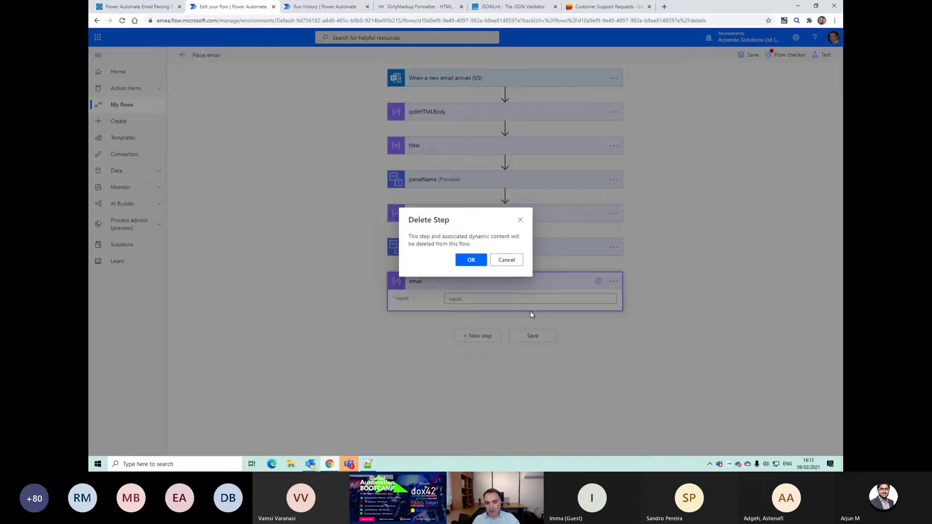
Step: Confirm deleting the email step and save-test the flow using the latest successful trigger run
{"action": "left_click", "coordinate": [471, 260]}
{"action": "left_click", "coordinate": [821, 55]}
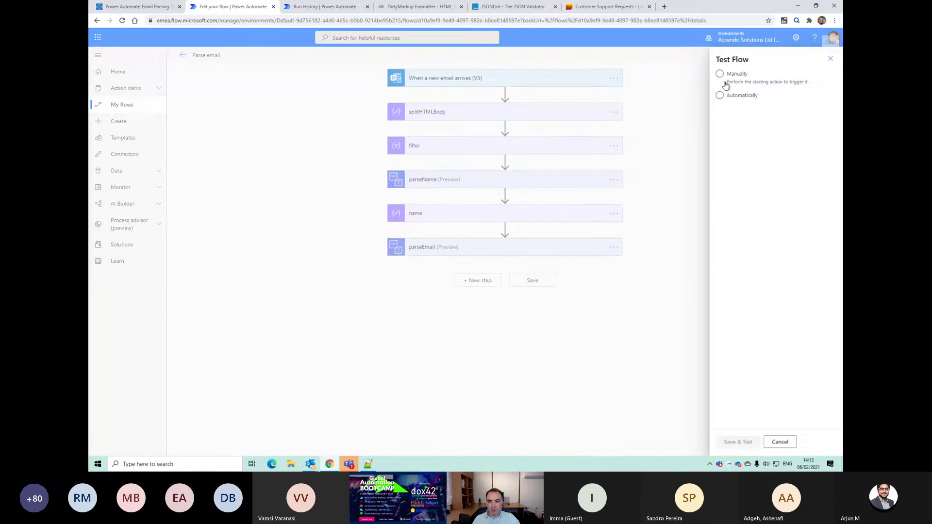
{"action": "left_click", "coordinate": [721, 75]}
{"action": "left_click", "coordinate": [720, 96]}
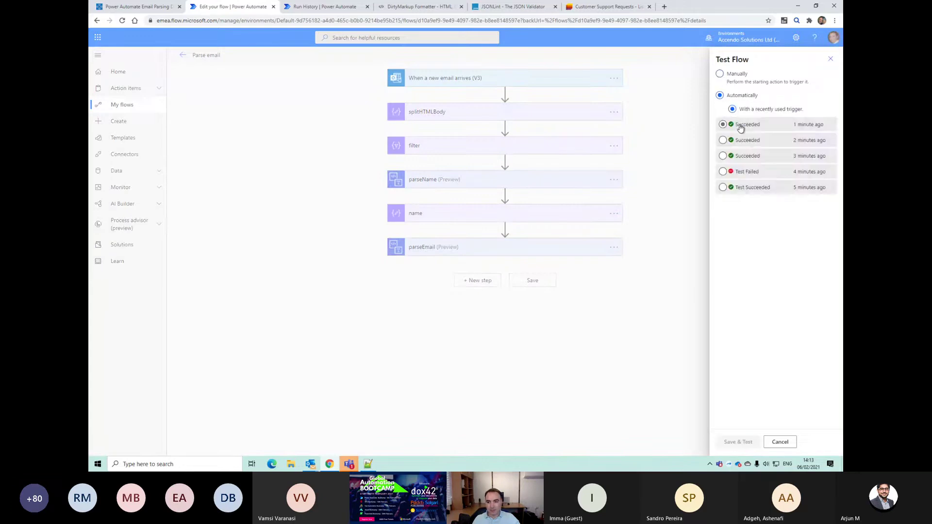
{"action": "left_click", "coordinate": [739, 126]}
{"action": "left_click", "coordinate": [738, 441]}
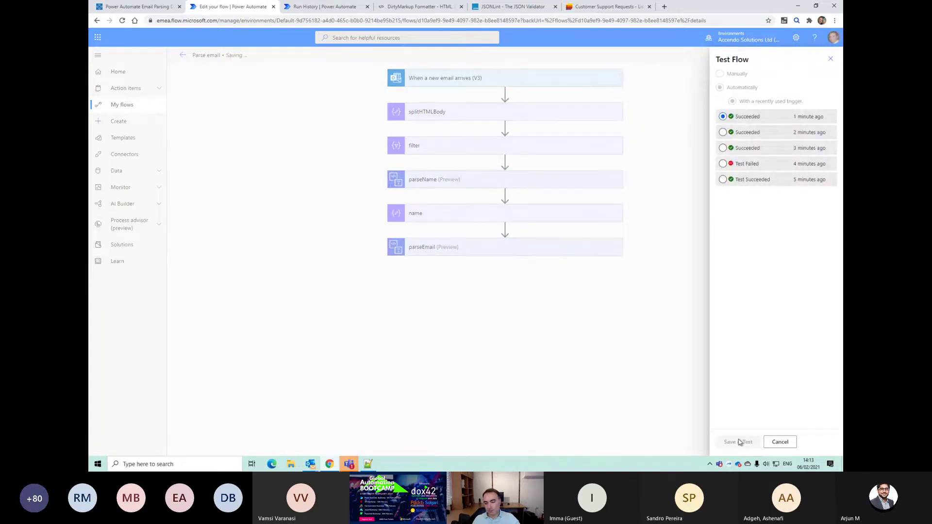
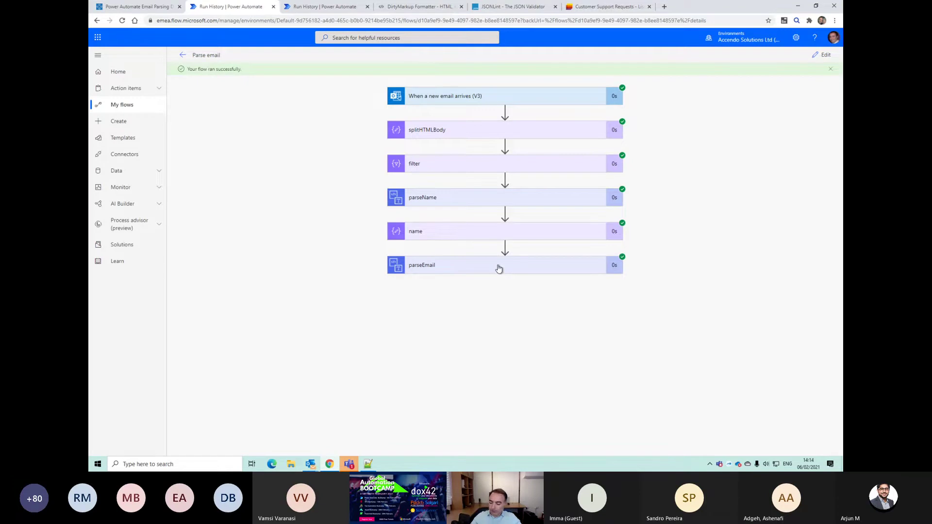
Step: Check parseEmail's Email output in the run history, then edit the flow and add a step after it
{"action": "left_click", "coordinate": [498, 268]}
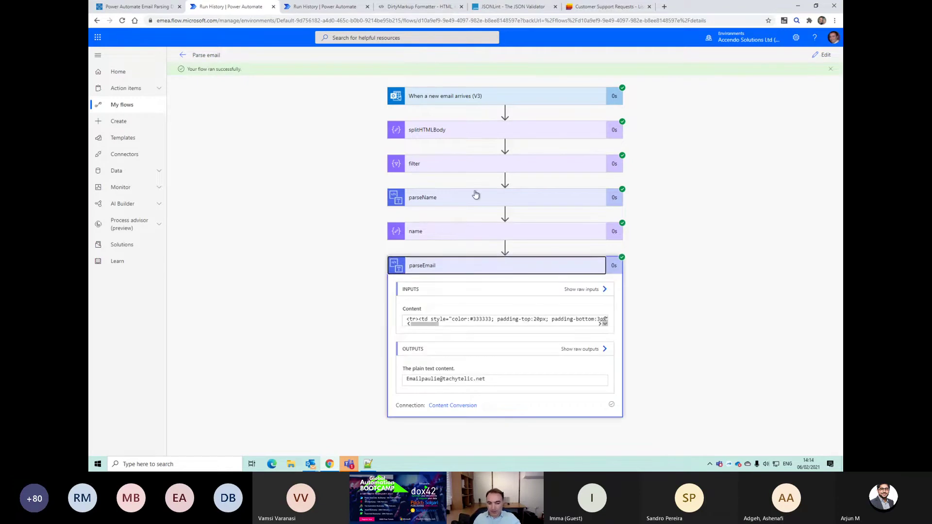
{"action": "left_click_drag", "start_coordinate": [406, 378], "coordinate": [421, 379]}
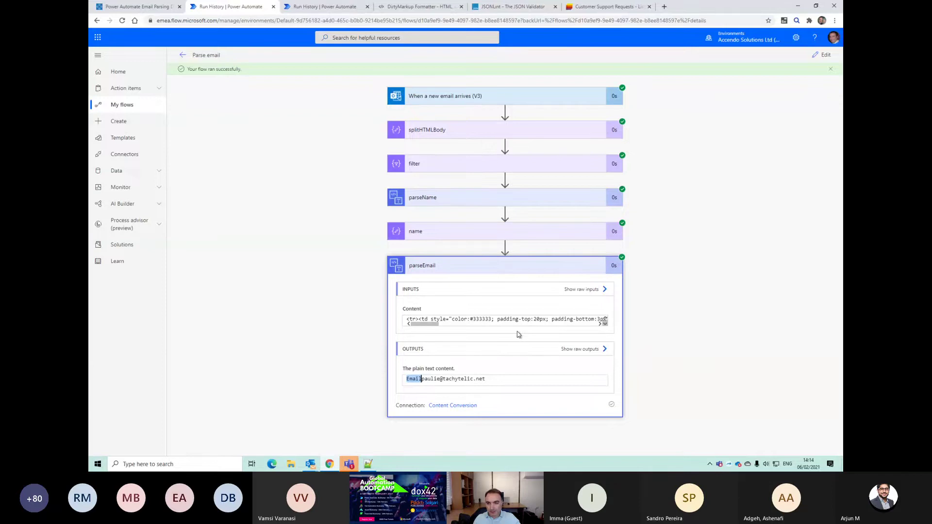
{"action": "left_click", "coordinate": [476, 279]}
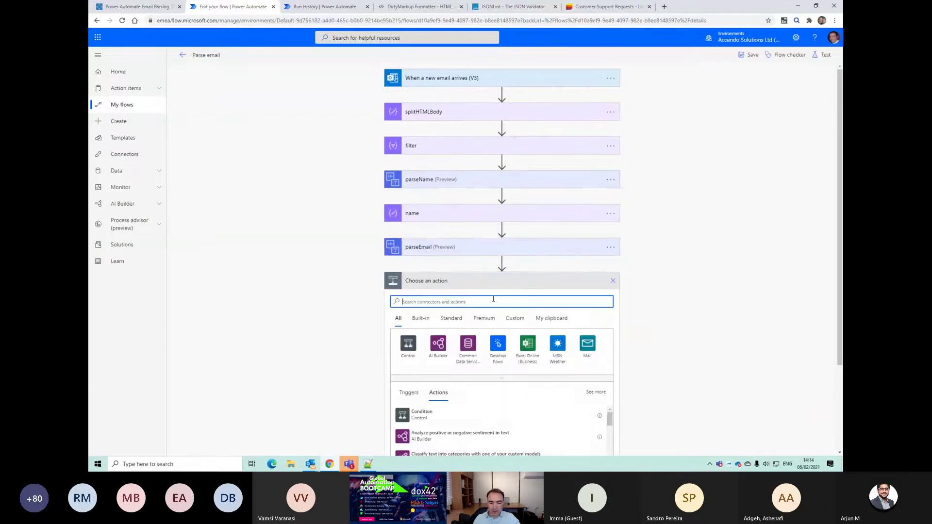
Step: Add a Compose step whose input is a substring expression on parseEmail's plain text content, and save
{"action": "type", "text": "emai"}
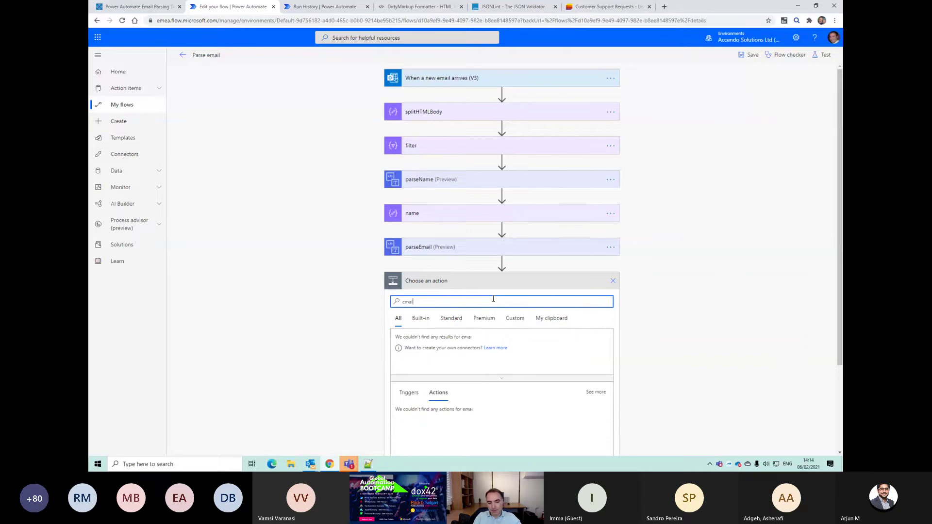
{"action": "type", "text": "ompose"}
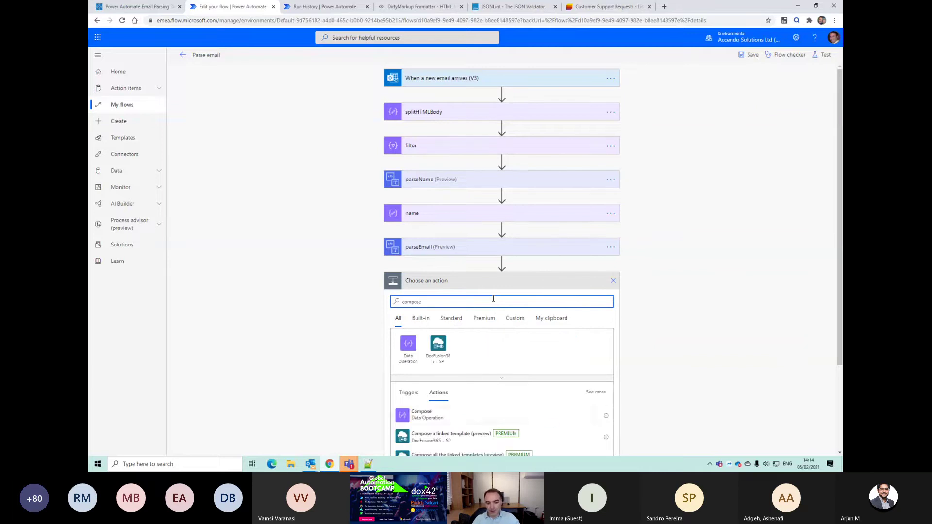
{"action": "left_click", "coordinate": [474, 414]}
{"action": "left_click", "coordinate": [478, 303]}
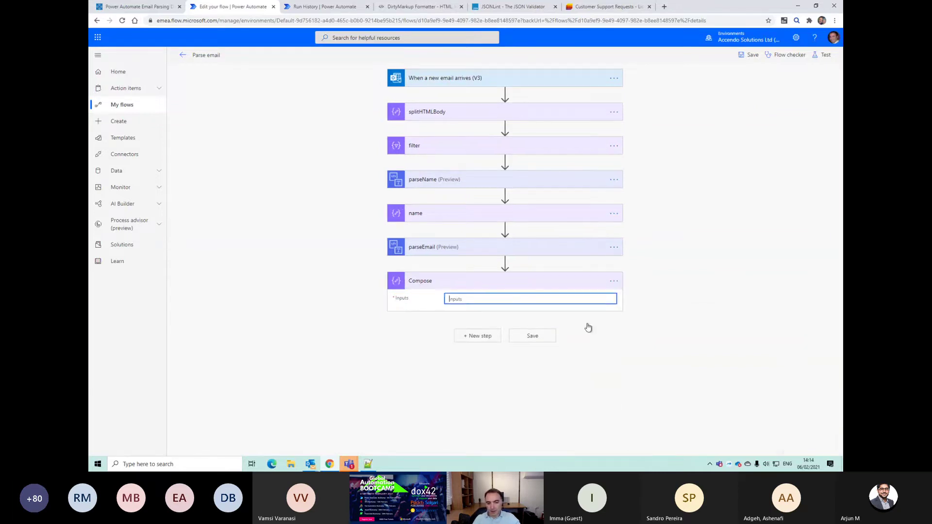
{"action": "left_click", "coordinate": [700, 314]}
{"action": "type", "text": "substring("}
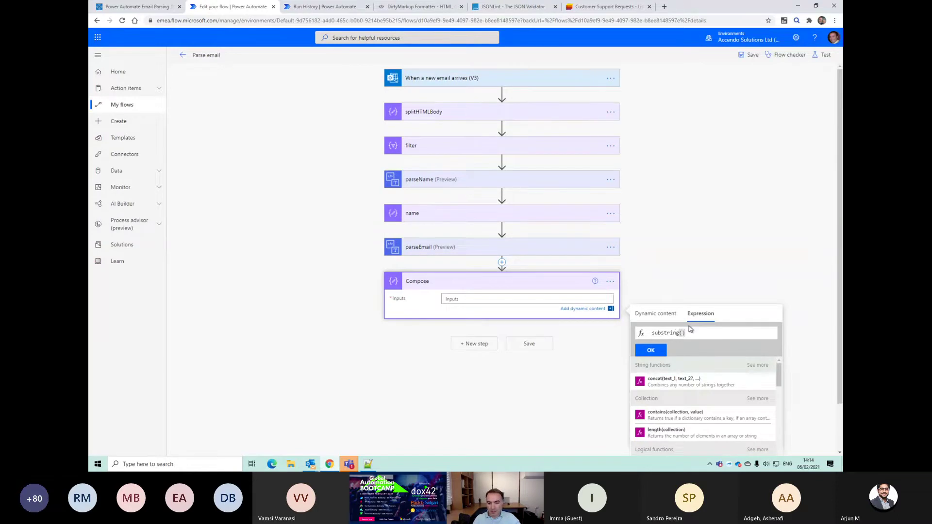
{"action": "left_click", "coordinate": [659, 322]}
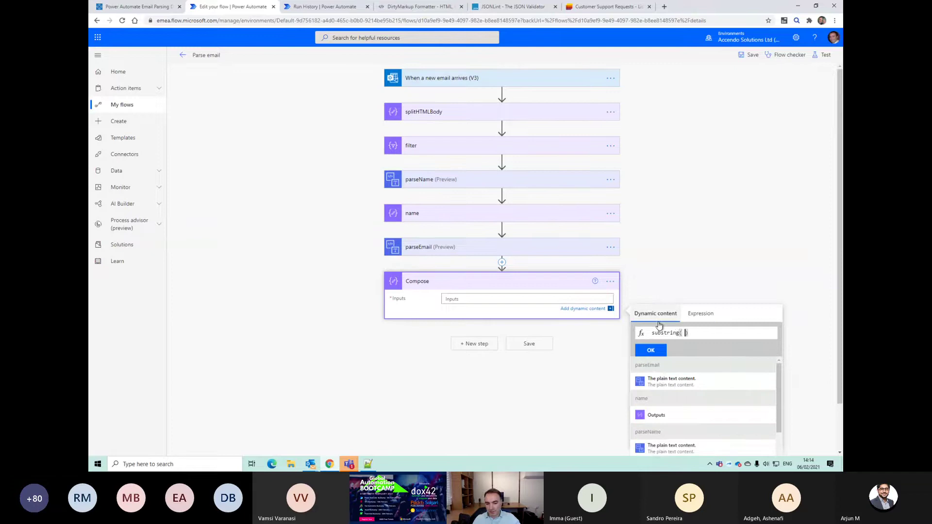
{"action": "left_click", "coordinate": [671, 382]}
{"action": "type", "text": ", "}
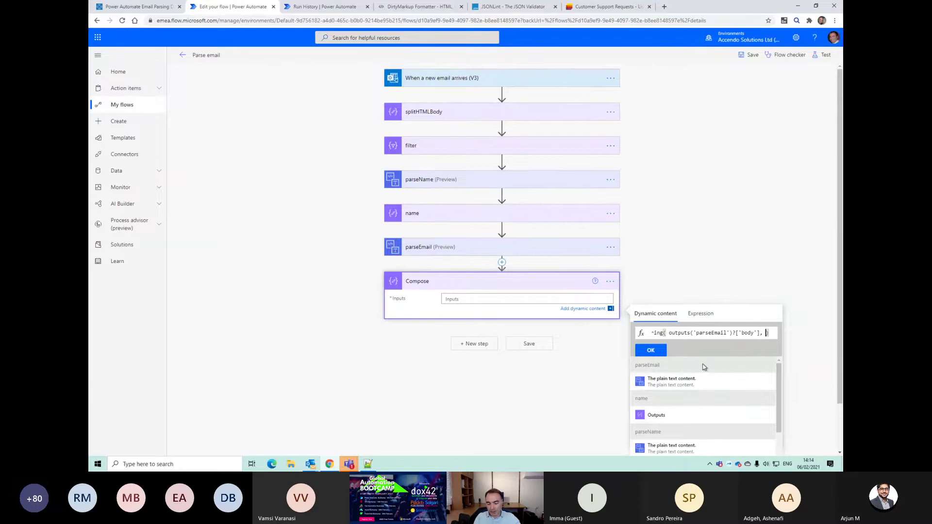
{"action": "type", "text": "5"}
{"action": "type", "text": ","}
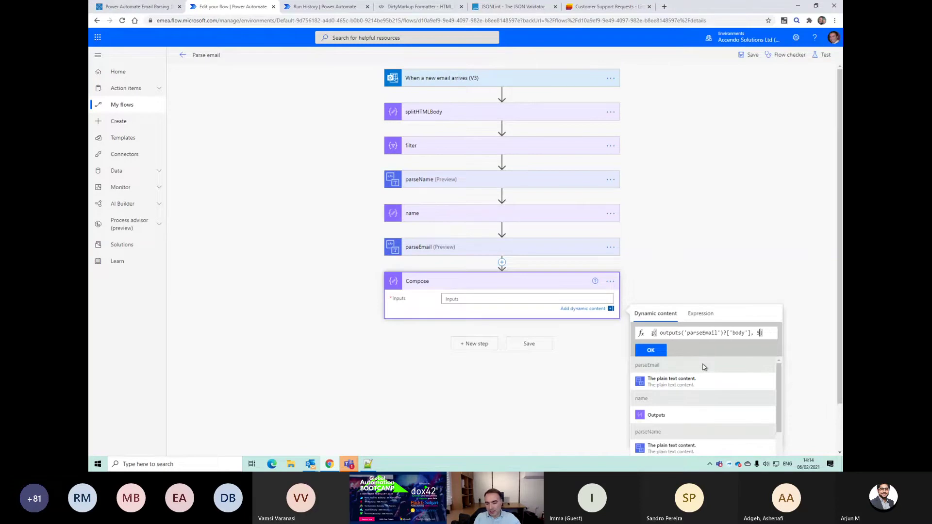
{"action": "left_click", "coordinate": [652, 353]}
{"action": "left_click", "coordinate": [546, 348]}
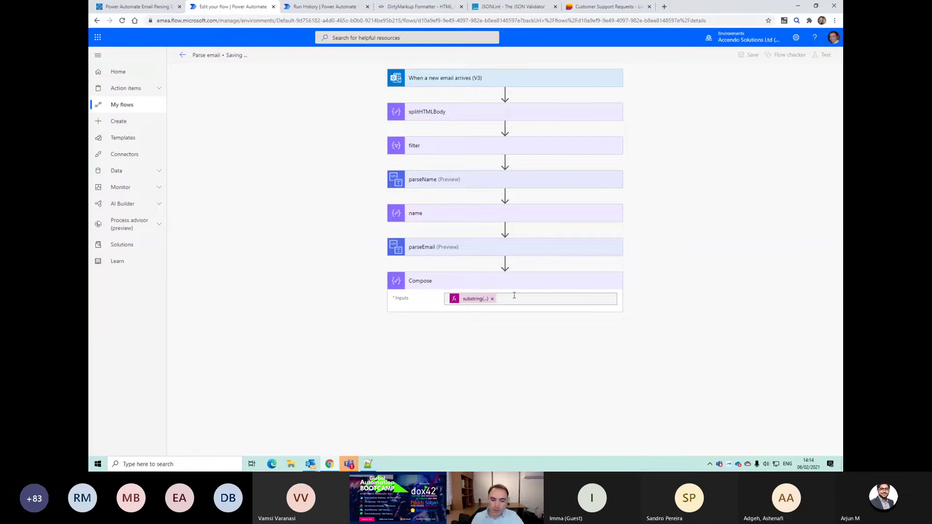
{"action": "left_click", "coordinate": [558, 287]}
{"action": "left_click", "coordinate": [541, 288]}
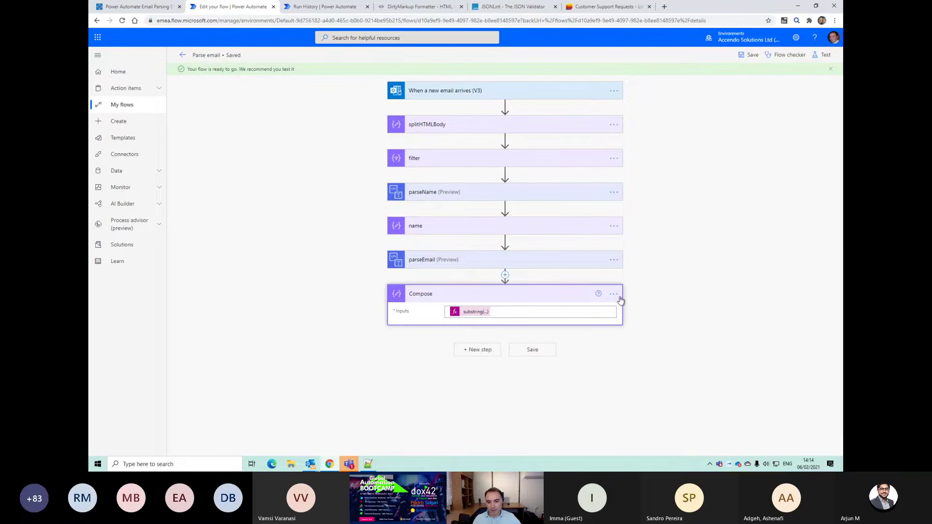
Step: Rename the Compose step to 'email'
{"action": "left_click", "coordinate": [615, 294]}
{"action": "left_click", "coordinate": [633, 305]}
{"action": "type", "text": "email"}
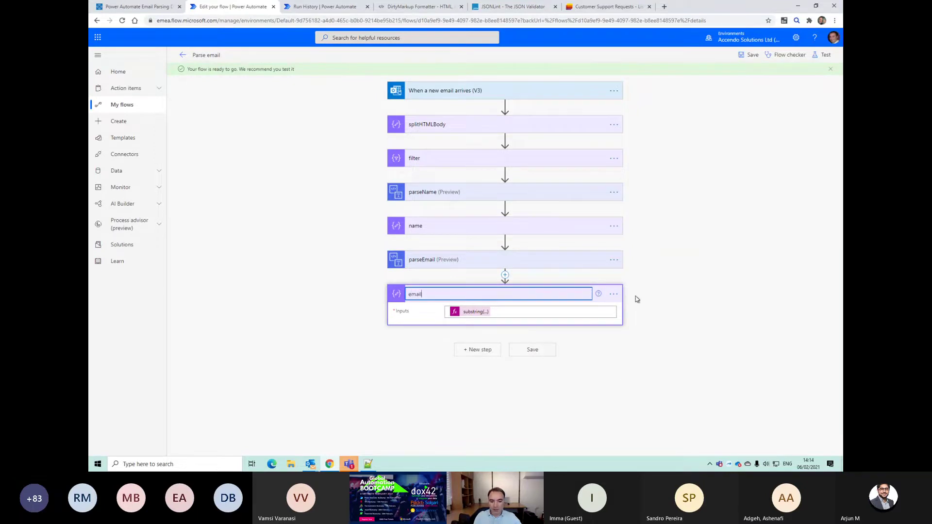
{"action": "key", "text": "Return"}
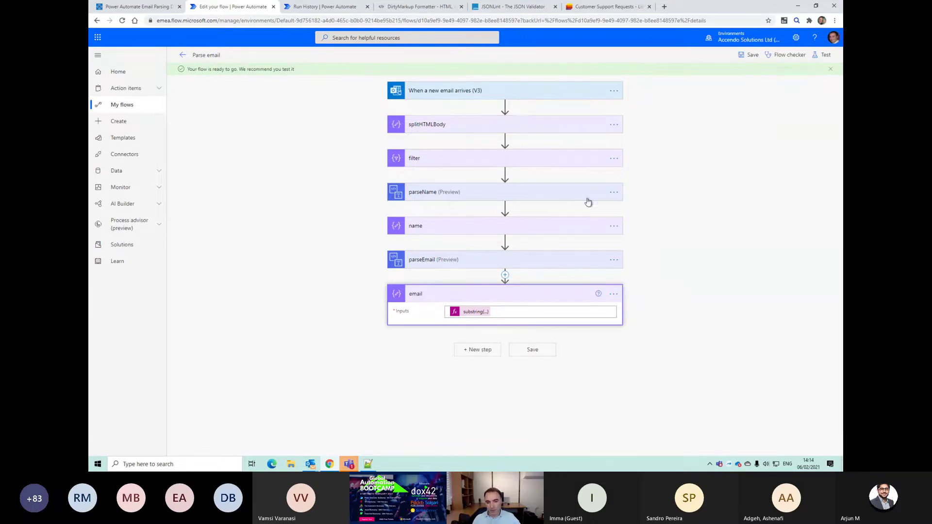
Step: Paste a copy of parseName from the clipboard below email and rename it 'product'
{"action": "left_click", "coordinate": [613, 192]}
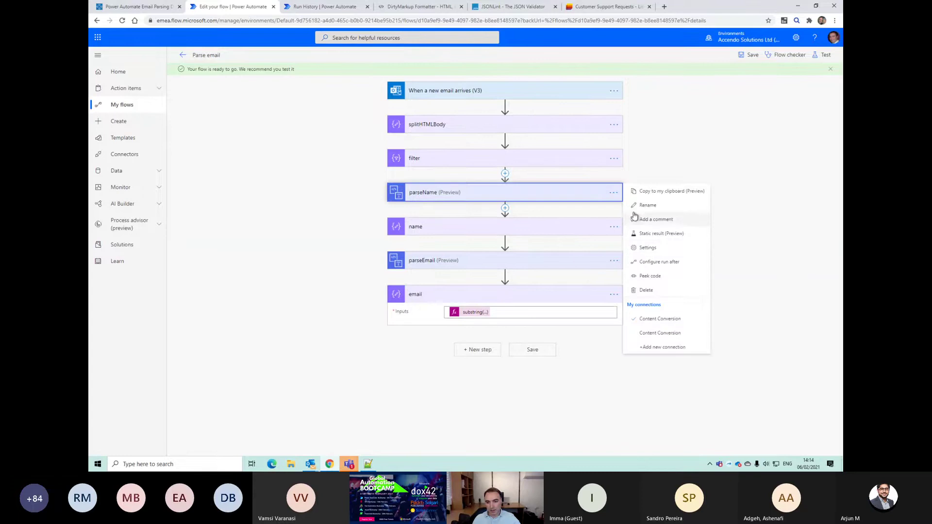
{"action": "key", "text": "Escape"}
{"action": "left_click", "coordinate": [473, 350]}
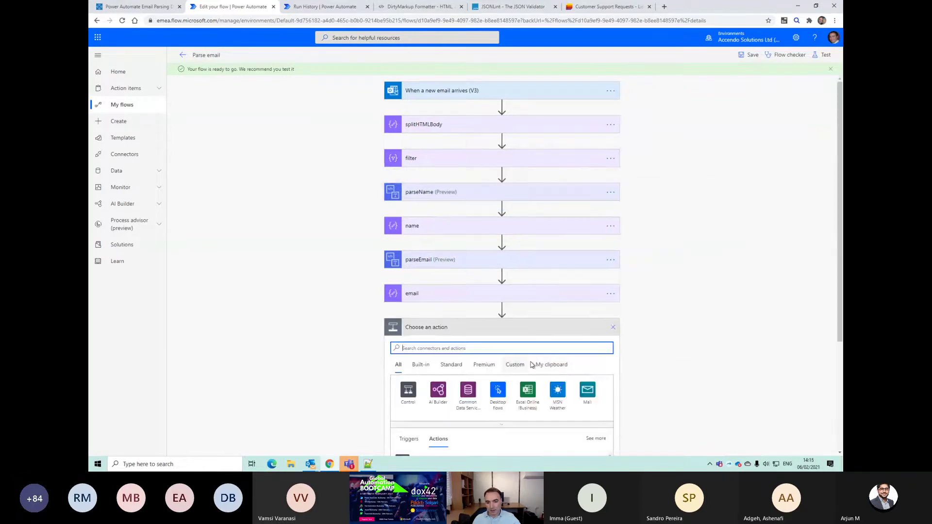
{"action": "left_click", "coordinate": [562, 365]}
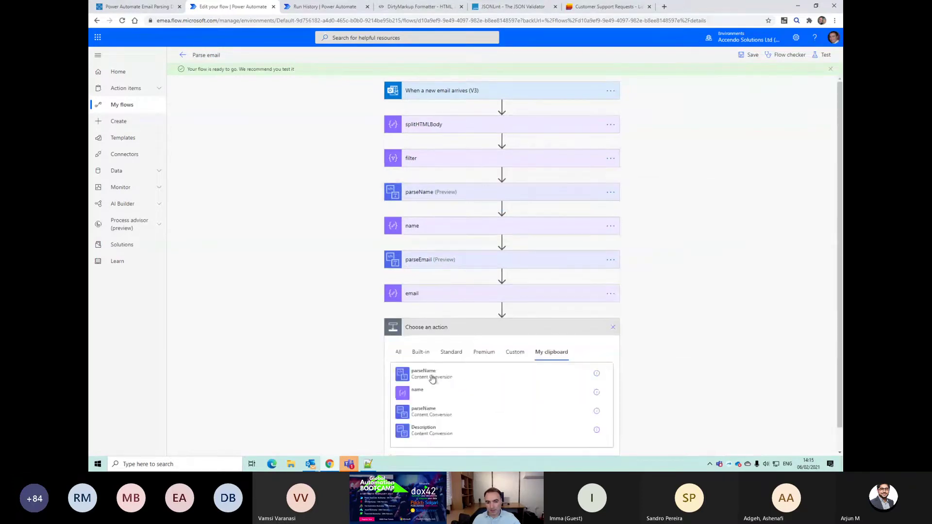
{"action": "left_click", "coordinate": [432, 379]}
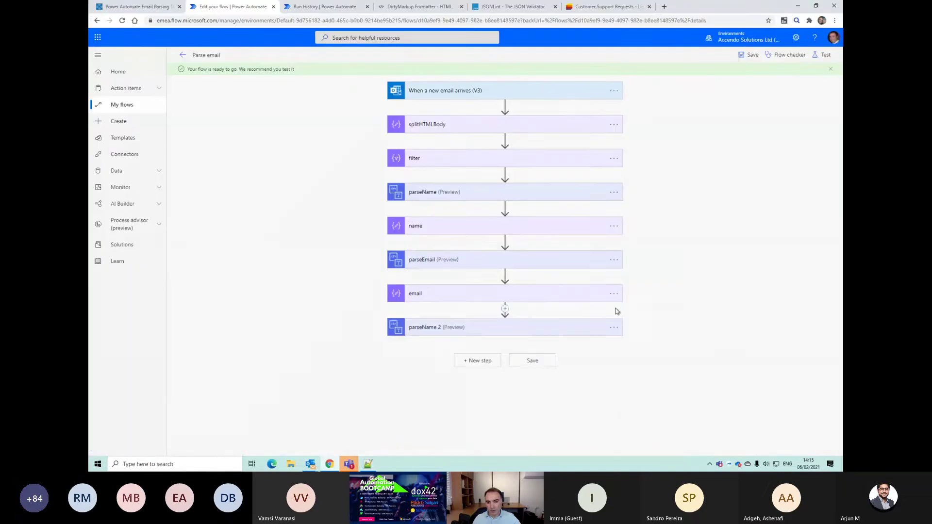
{"action": "left_click", "coordinate": [614, 331]}
{"action": "left_click", "coordinate": [647, 316]}
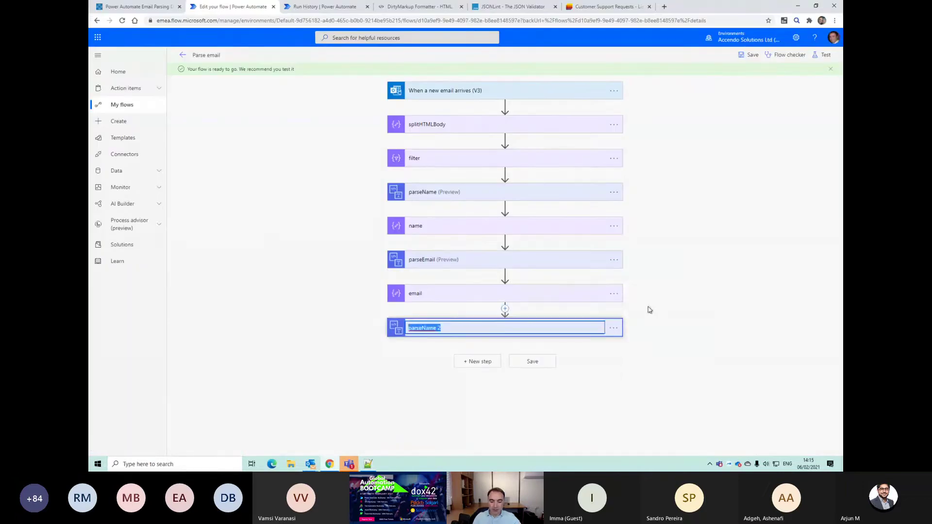
{"action": "type", "text": "pa"}
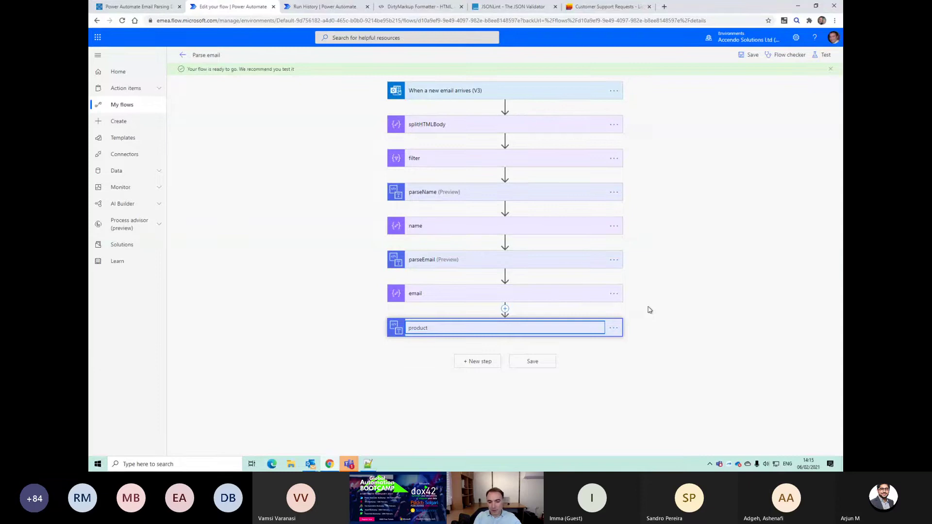
{"action": "key", "text": "Return"}
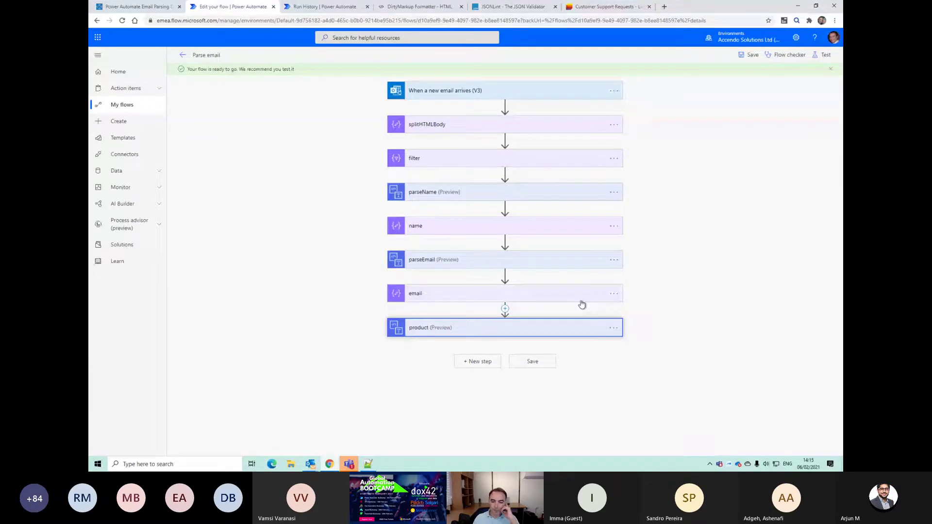
Step: Save and retest the flow using the most recent successful trigger run
{"action": "left_click", "coordinate": [822, 55]}
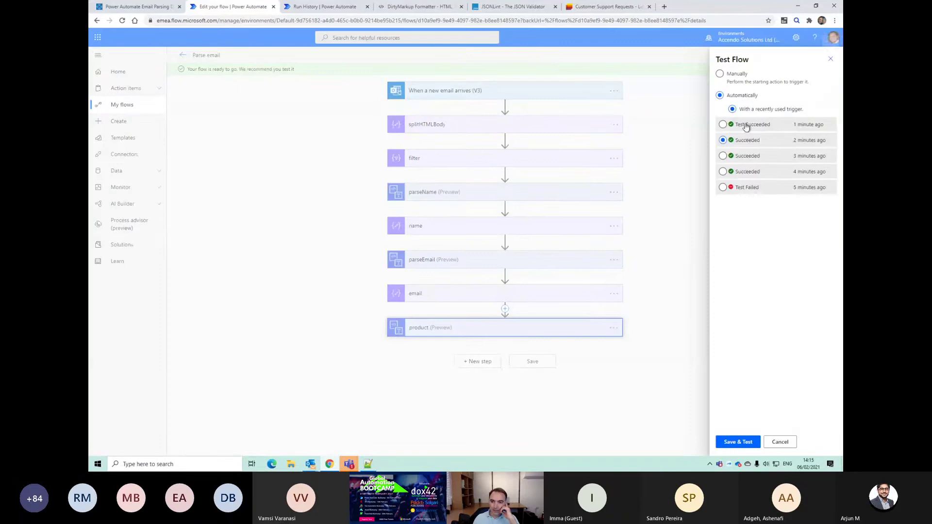
{"action": "left_click", "coordinate": [746, 125]}
{"action": "left_click", "coordinate": [736, 441]}
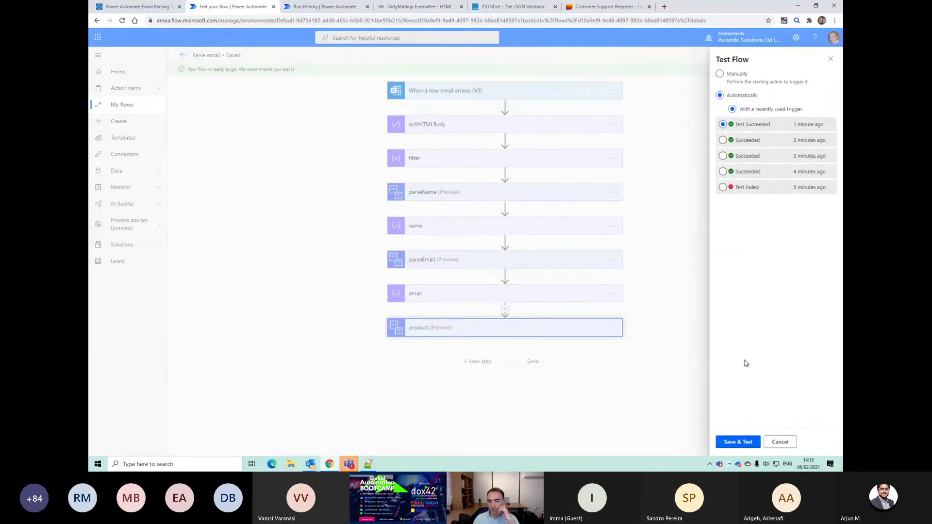
{"action": "left_click", "coordinate": [739, 441]}
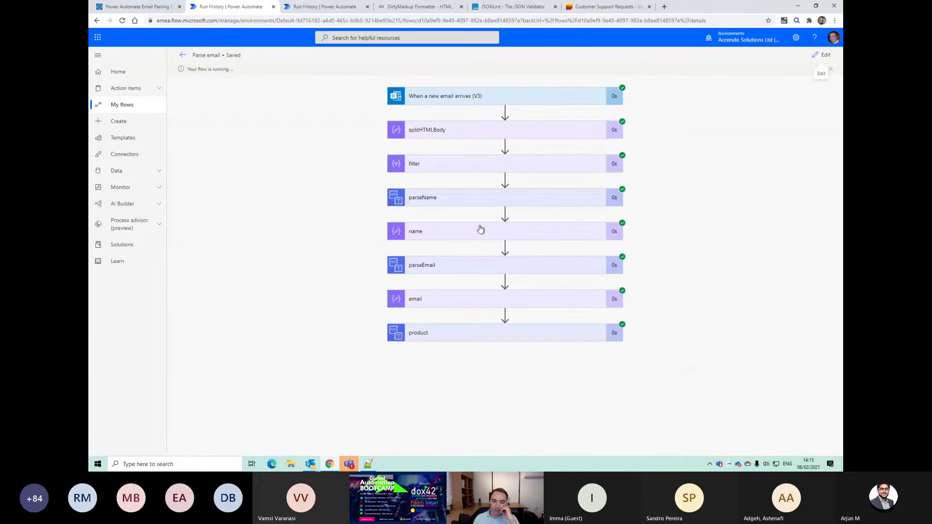
Step: Inspect the email, name and product step outputs, then return to editing
{"action": "left_click", "coordinate": [481, 299]}
{"action": "left_click", "coordinate": [443, 235]}
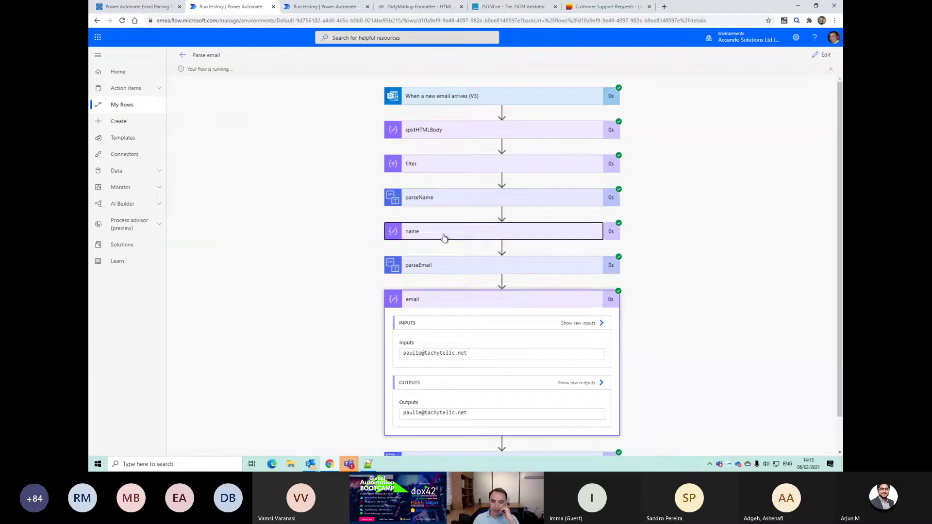
{"action": "left_click", "coordinate": [434, 235]}
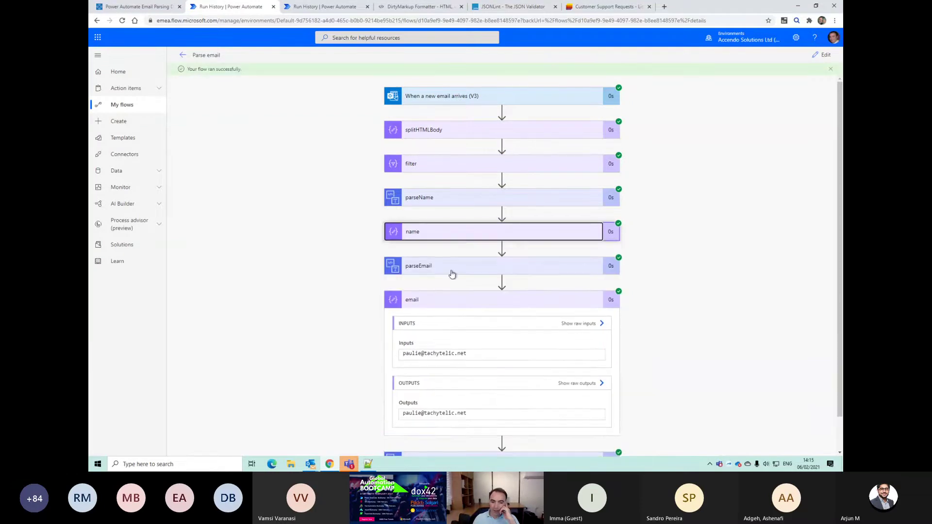
{"action": "left_click", "coordinate": [441, 298]}
{"action": "left_click", "coordinate": [450, 334]}
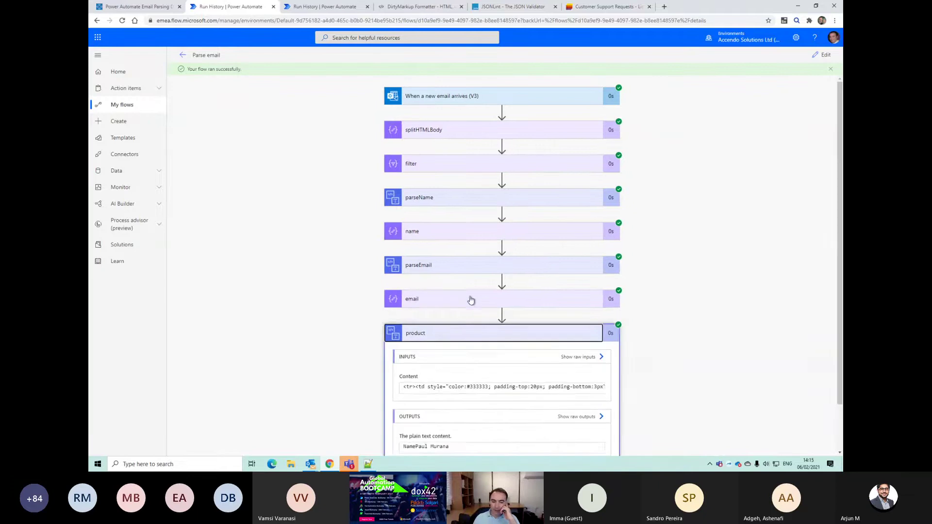
{"action": "scroll", "coordinate": [458, 343], "scroll_direction": "down", "scroll_amount": 1}
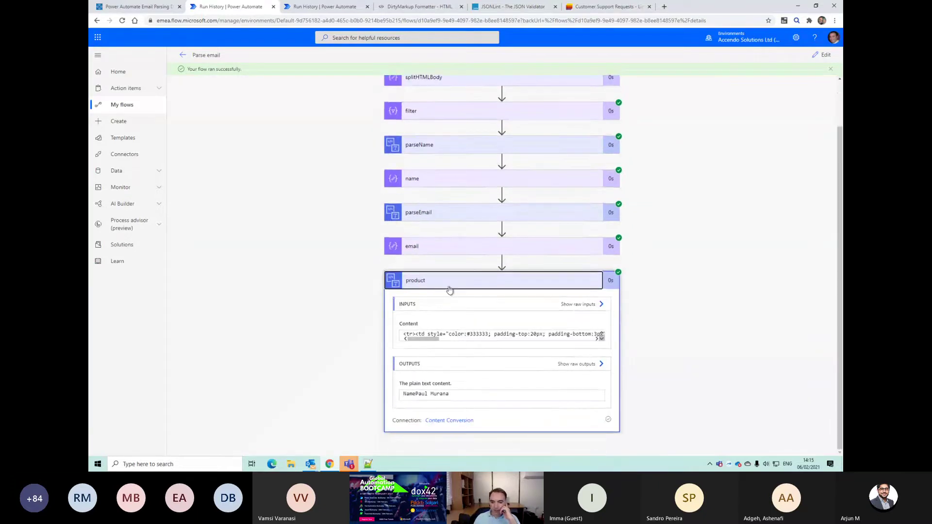
{"action": "left_click", "coordinate": [449, 289]}
{"action": "left_click", "coordinate": [821, 55]}
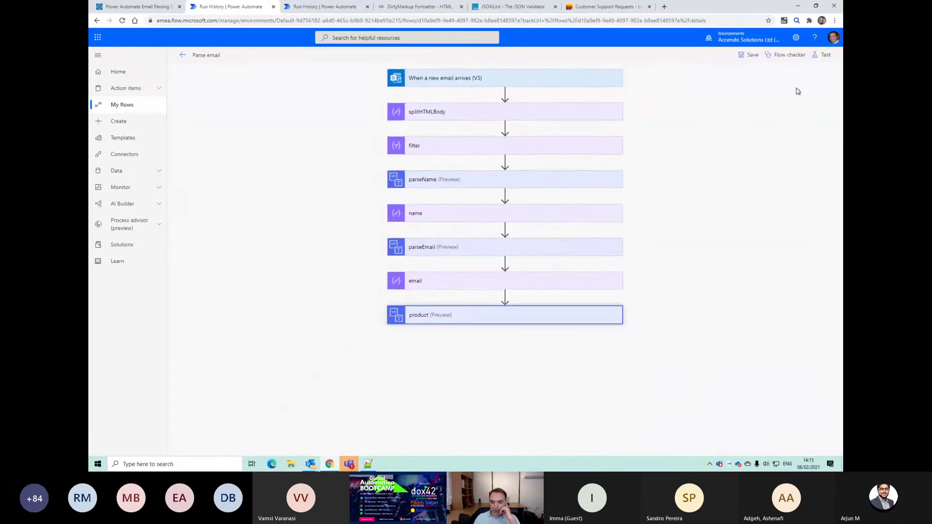
Step: Set the product step's content expression to body('filter')[3]
{"action": "left_click", "coordinate": [416, 351]}
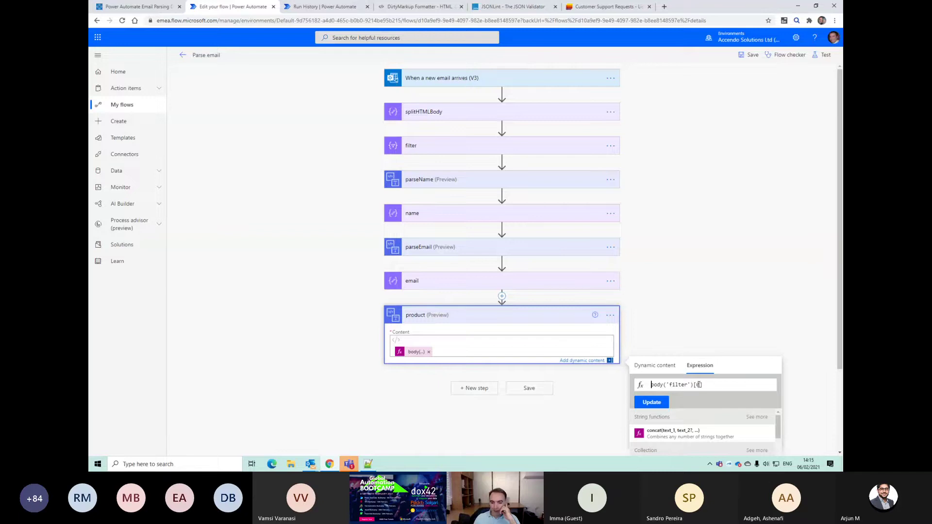
{"action": "key", "text": "alt+Tab"}
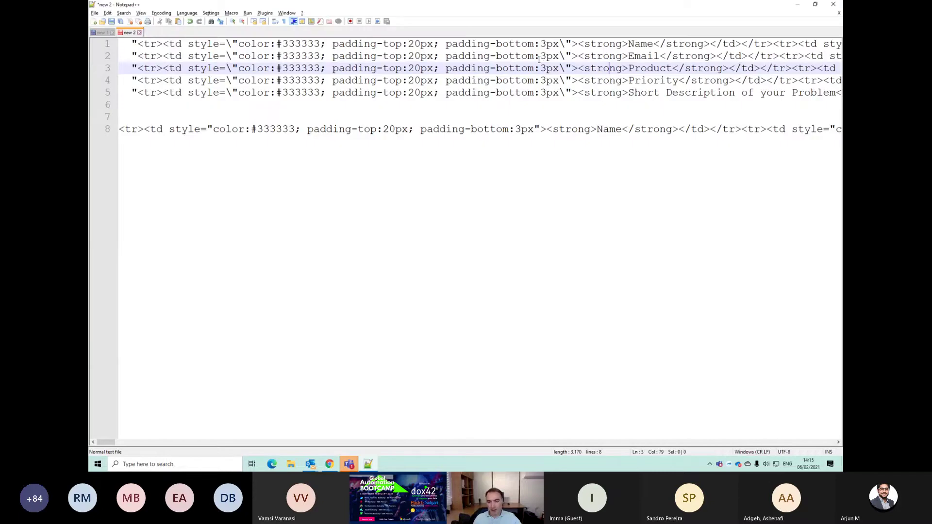
{"action": "key", "text": "alt+Tab"}
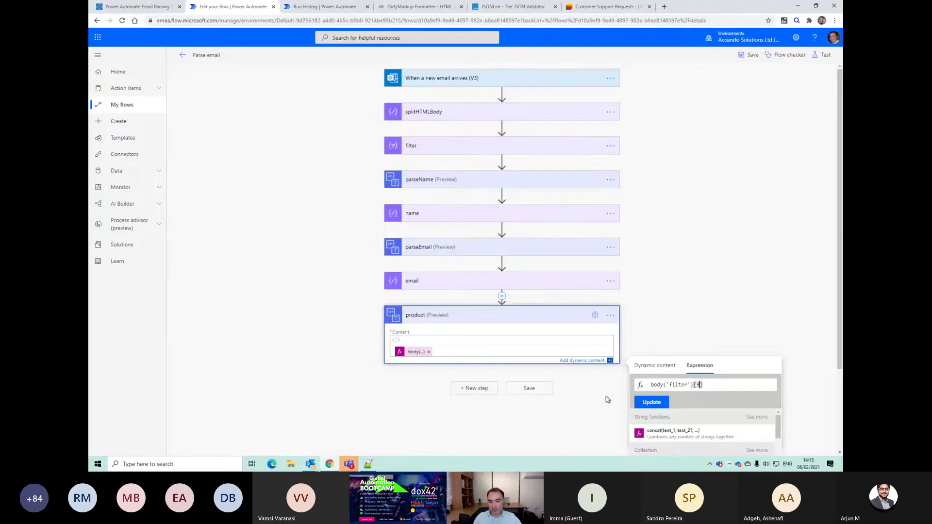
{"action": "left_click", "coordinate": [645, 404]}
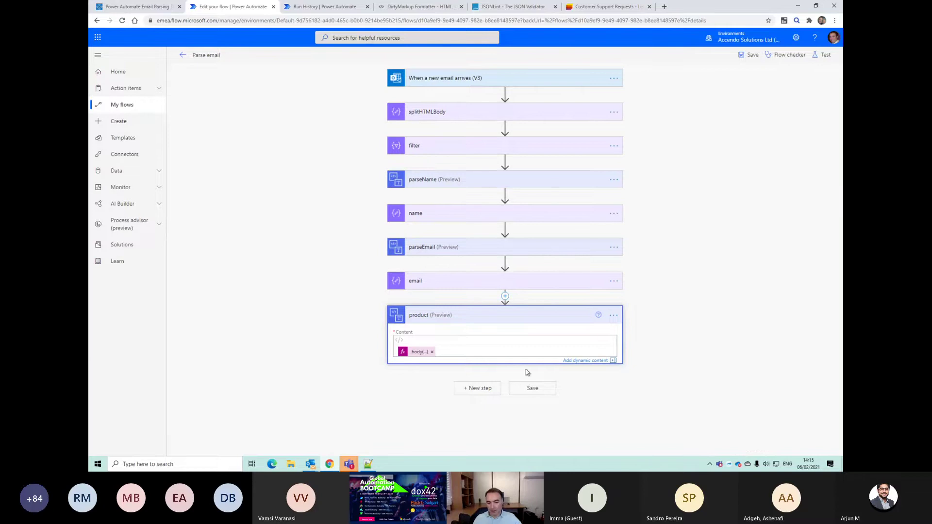
Step: Save the flow and start a test run with the recent trigger
{"action": "left_click", "coordinate": [530, 389]}
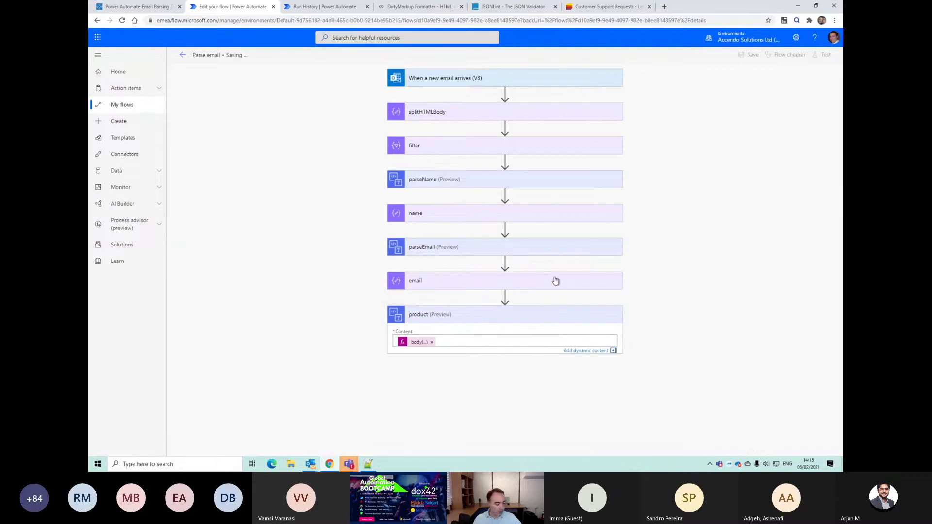
{"action": "left_click", "coordinate": [830, 57]}
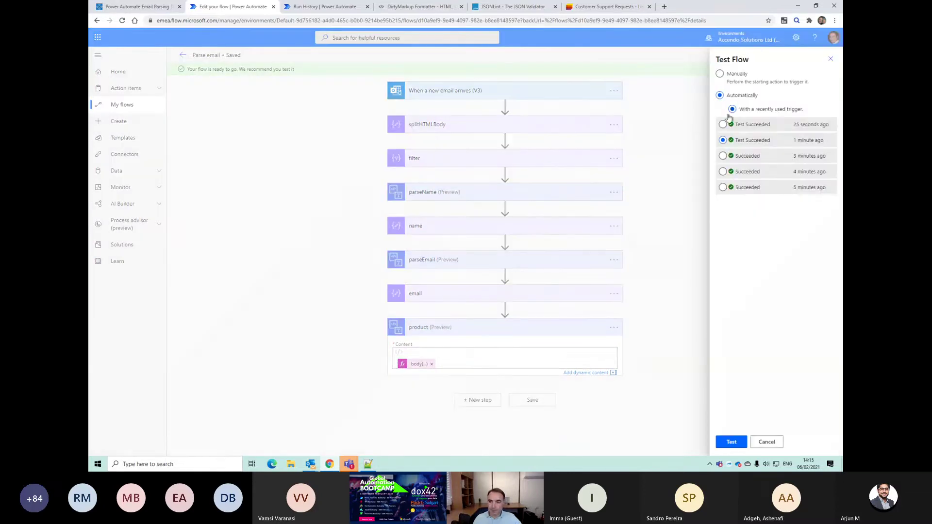
{"action": "left_click", "coordinate": [730, 442]}
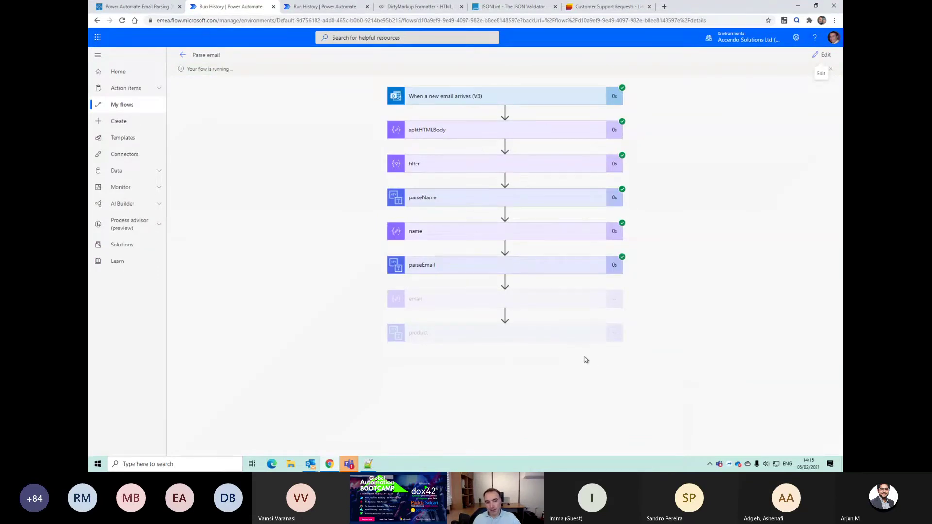
Step: Compare the product step's PriorityHigh output against the Product line in the Notepad++ snippets, then resume editing
{"action": "key", "text": "alt+Tab"}
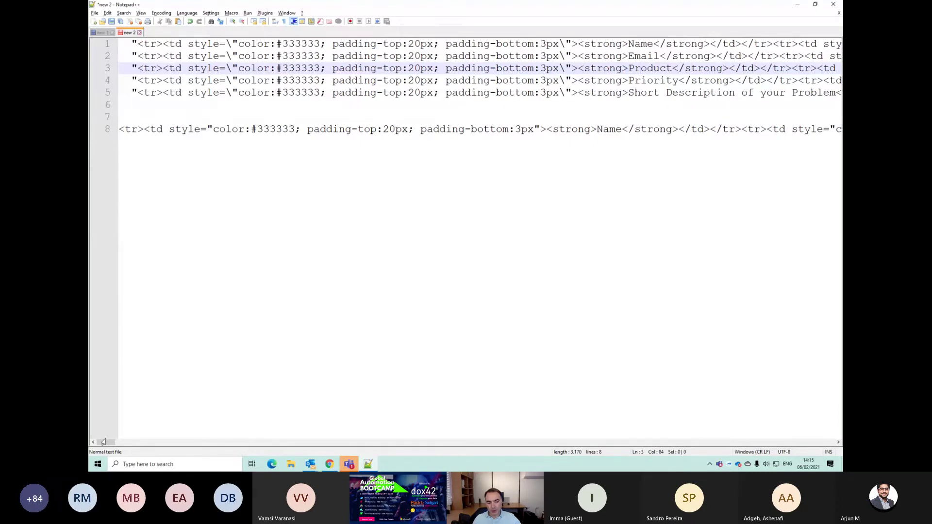
{"action": "left_click_drag", "start_coordinate": [103, 441], "coordinate": [141, 439]}
{"action": "left_click", "coordinate": [329, 464]}
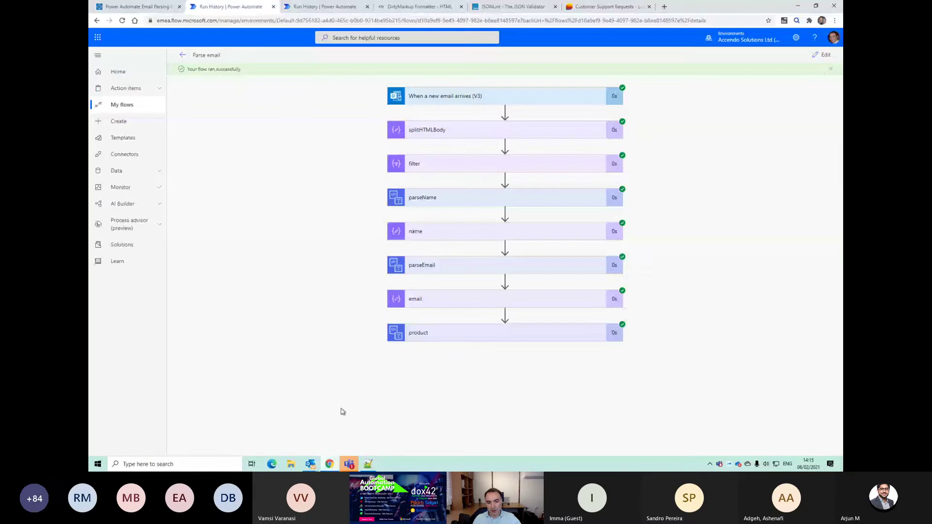
{"action": "left_click", "coordinate": [462, 339]}
{"action": "scroll", "coordinate": [470, 347], "scroll_direction": "down", "scroll_amount": 1}
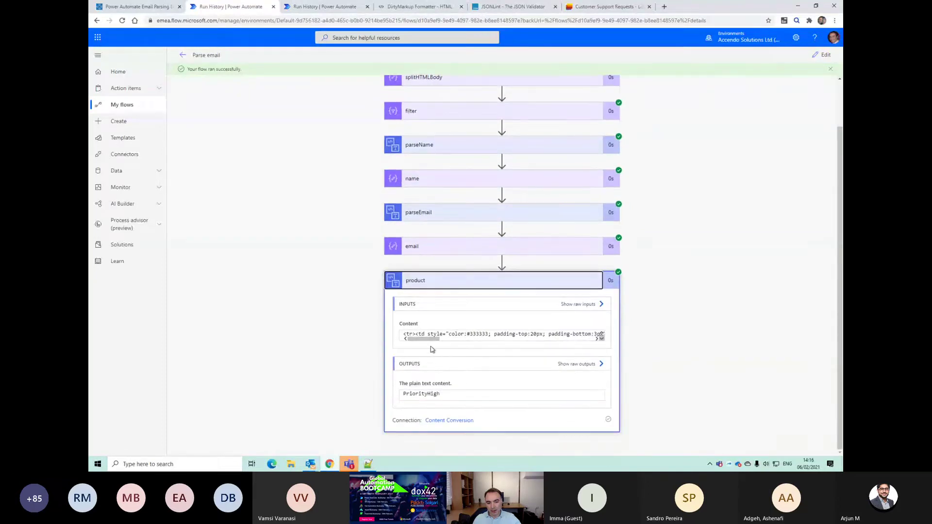
{"action": "key", "text": "alt+Tab"}
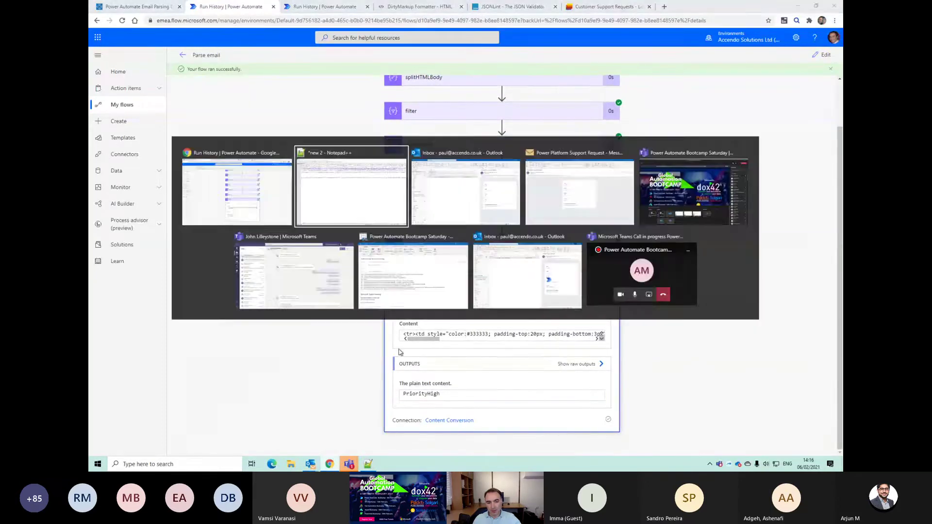
{"action": "key", "text": "Home"}
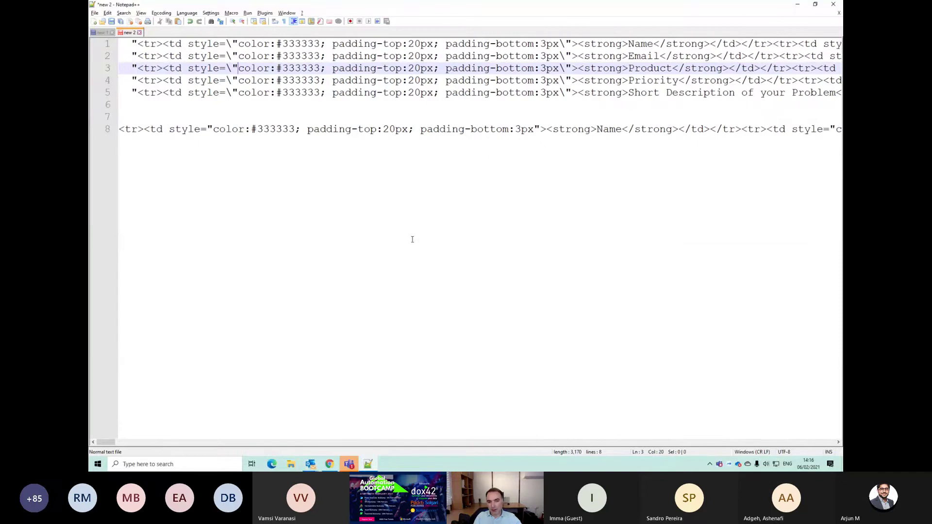
{"action": "key", "text": "alt+Tab"}
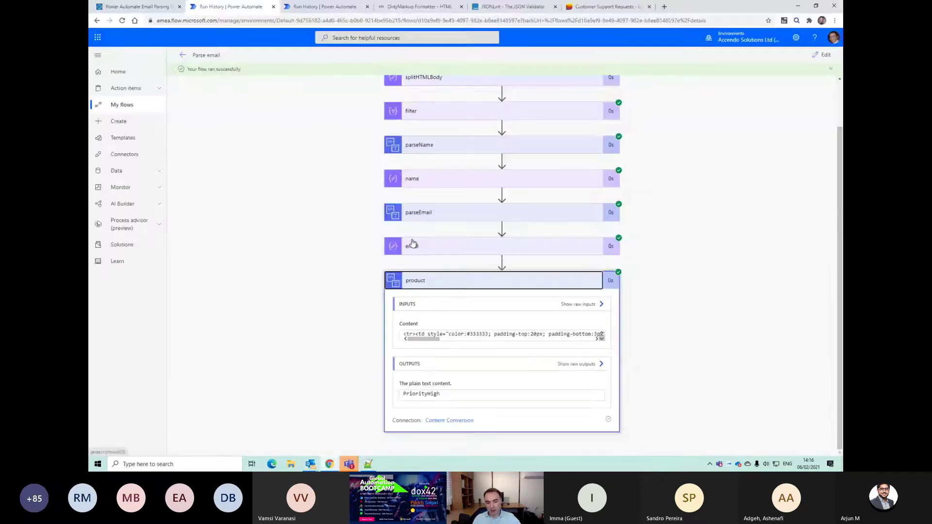
{"action": "left_click_drag", "start_coordinate": [419, 394], "coordinate": [439, 393]}
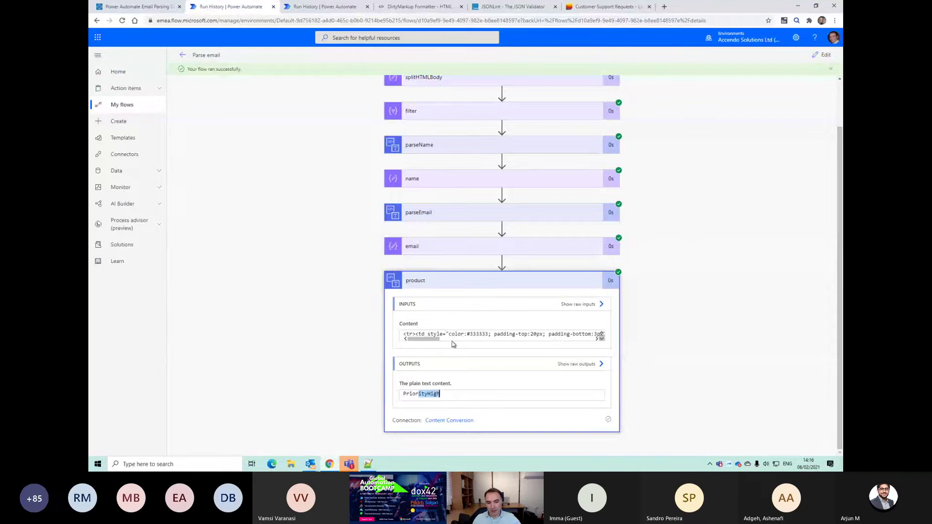
{"action": "left_click", "coordinate": [822, 55]}
Step: Open the product content expression and check the Product line in the HTML snippets file
{"action": "left_click", "coordinate": [416, 351]}
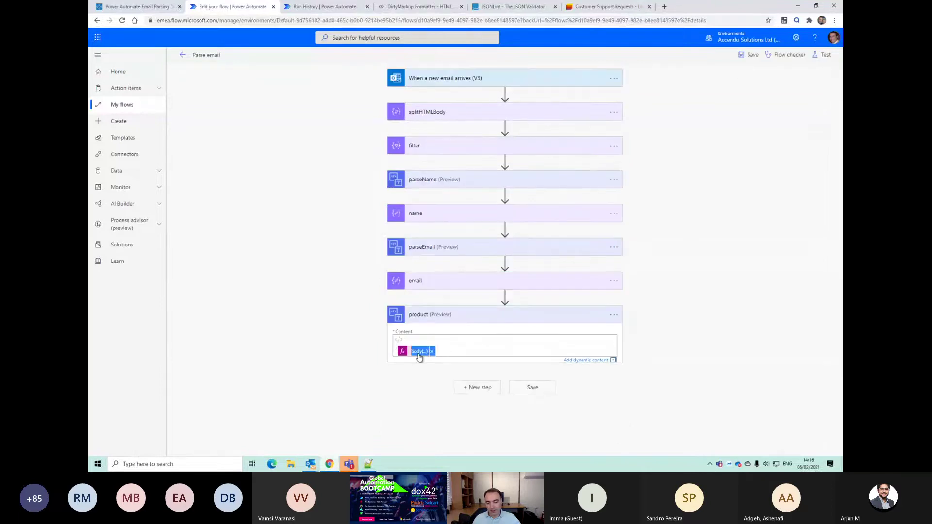
{"action": "left_click", "coordinate": [649, 402]}
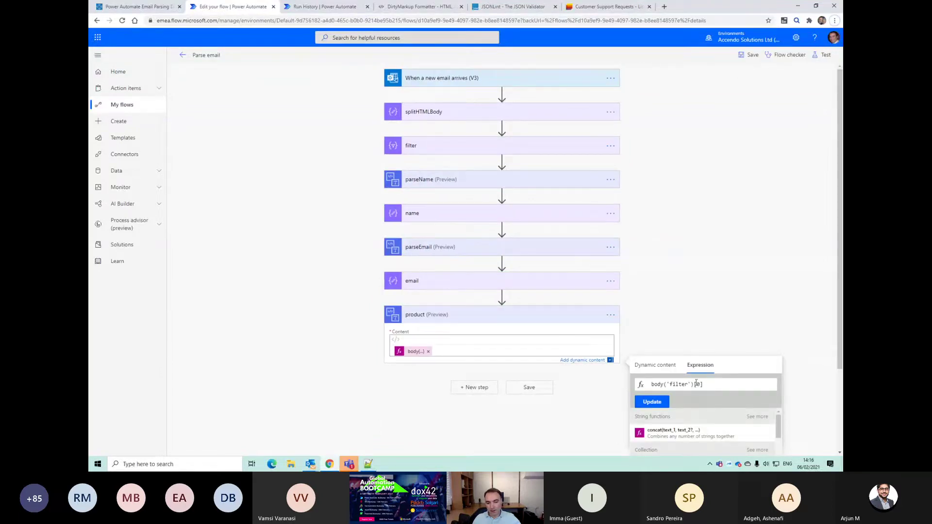
{"action": "key", "text": "alt+Tab"}
{"action": "left_click", "coordinate": [381, 174]}
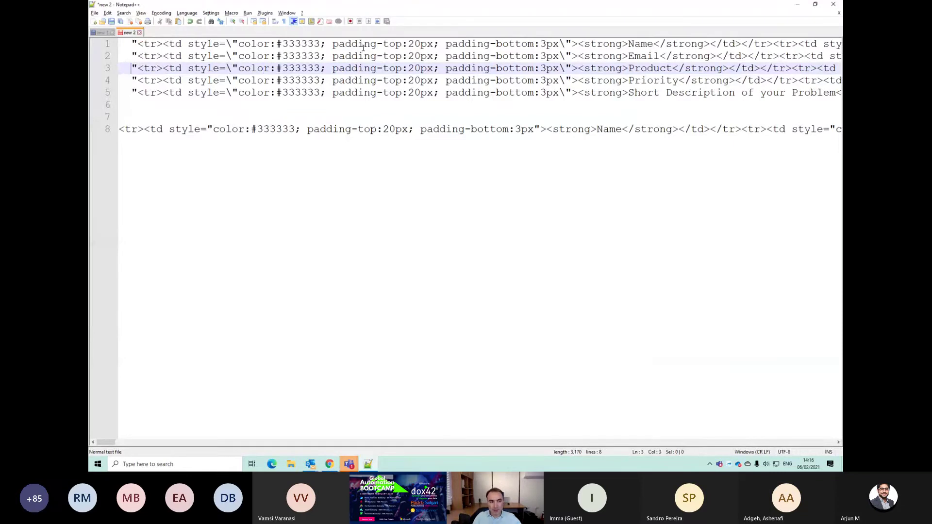
{"action": "key", "text": "Up"}
{"action": "key", "text": "Up"}
{"action": "key", "text": "Down"}
{"action": "key", "text": "Down"}
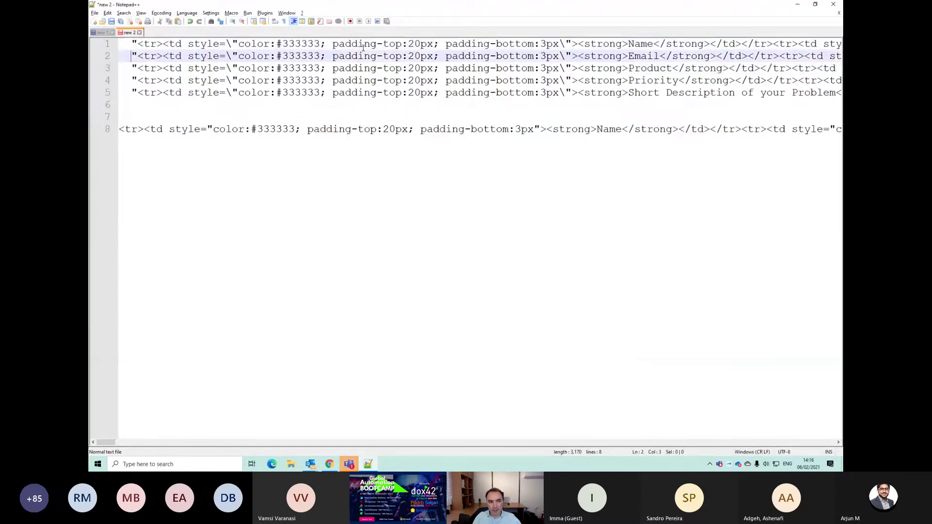
{"action": "key", "text": "alt+Tab"}
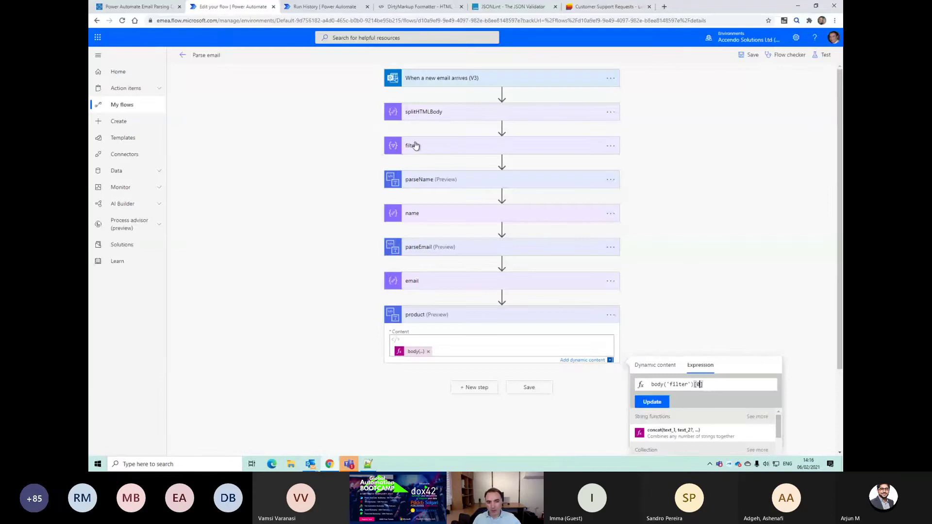
Step: Re-enter product's content as body('filter')[3], save, and bring up the test options
{"action": "left_click", "coordinate": [666, 384]}
{"action": "key", "text": "ctrl+a"}
{"action": "key", "text": "ctrl+c"}
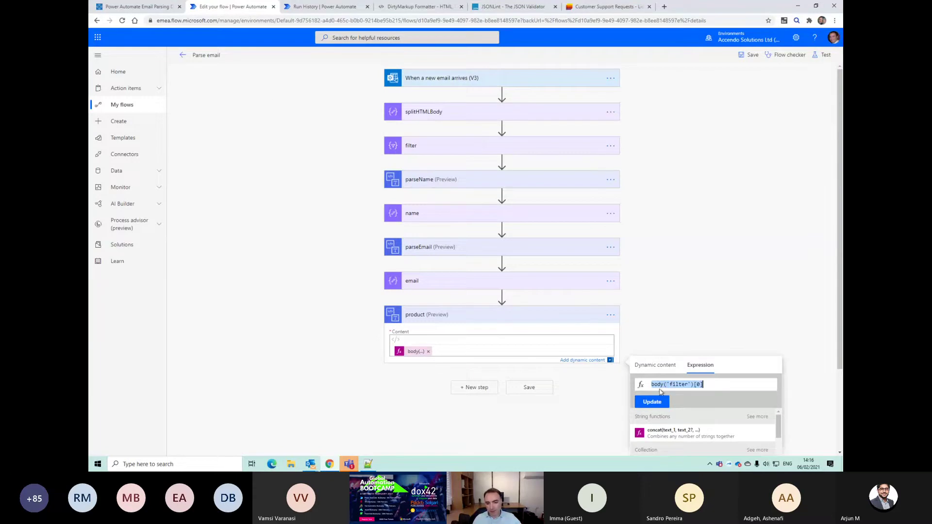
{"action": "left_click", "coordinate": [428, 352]}
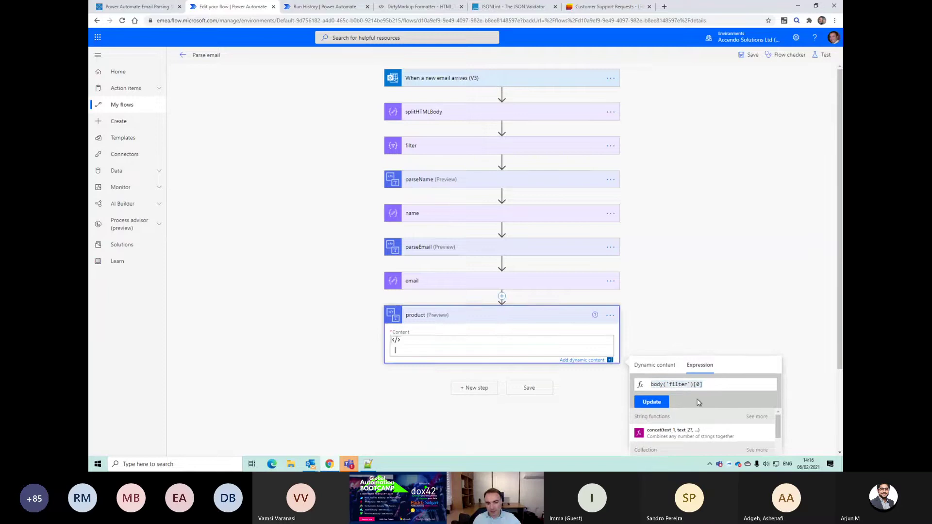
{"action": "key", "text": "BackSpace"}
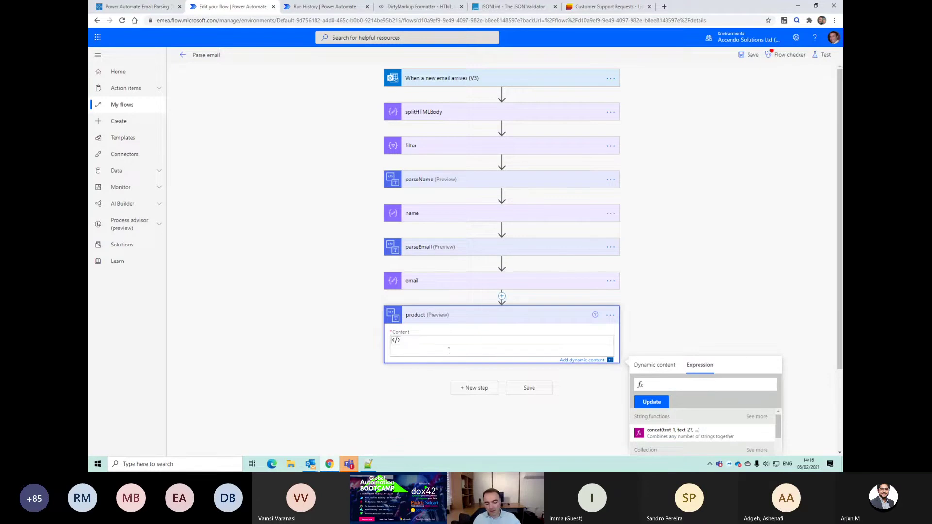
{"action": "key", "text": "ctrl+v"}
{"action": "key", "text": "Left"}
{"action": "key", "text": "BackSpace"}
{"action": "type", "text": "3"}
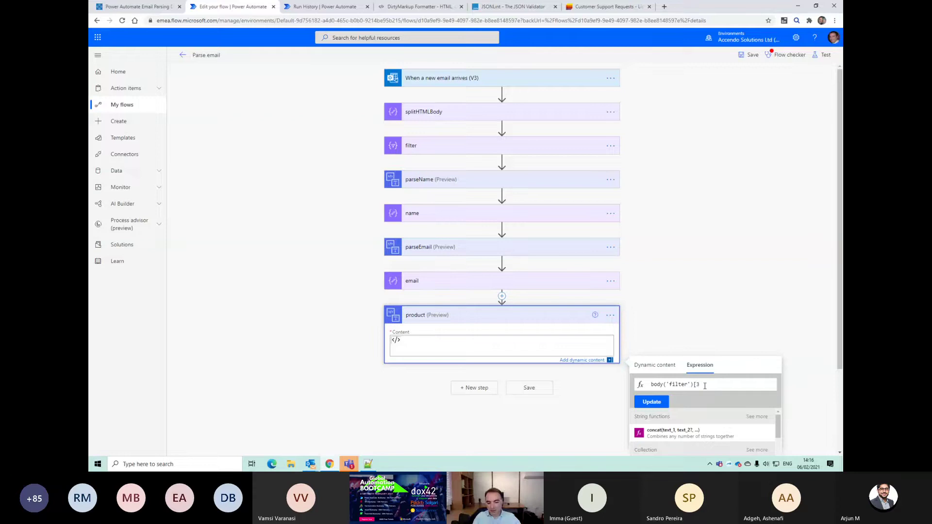
{"action": "left_click", "coordinate": [666, 404]}
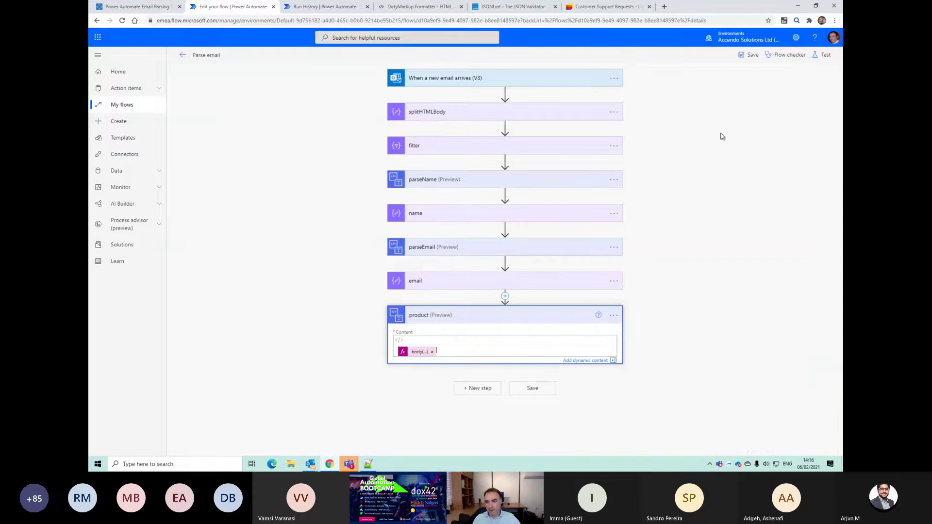
{"action": "left_click", "coordinate": [750, 55]}
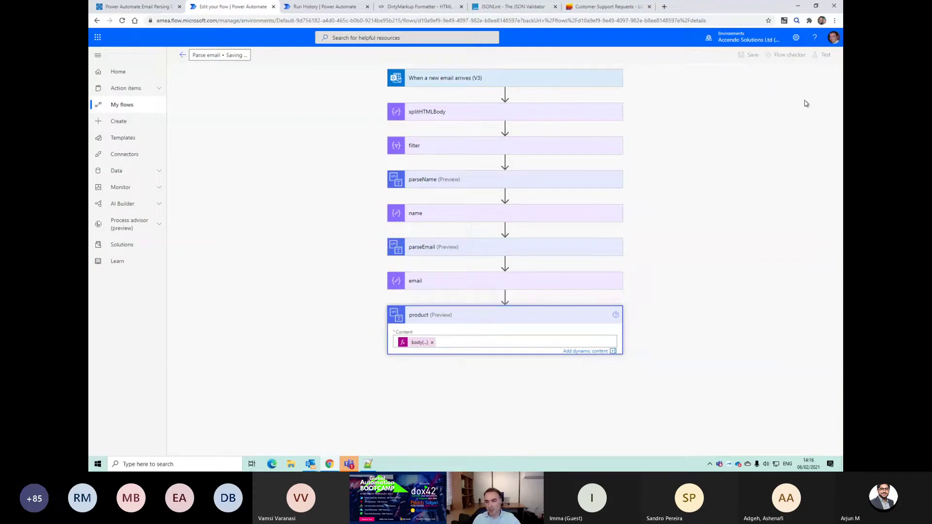
{"action": "left_click", "coordinate": [835, 56]}
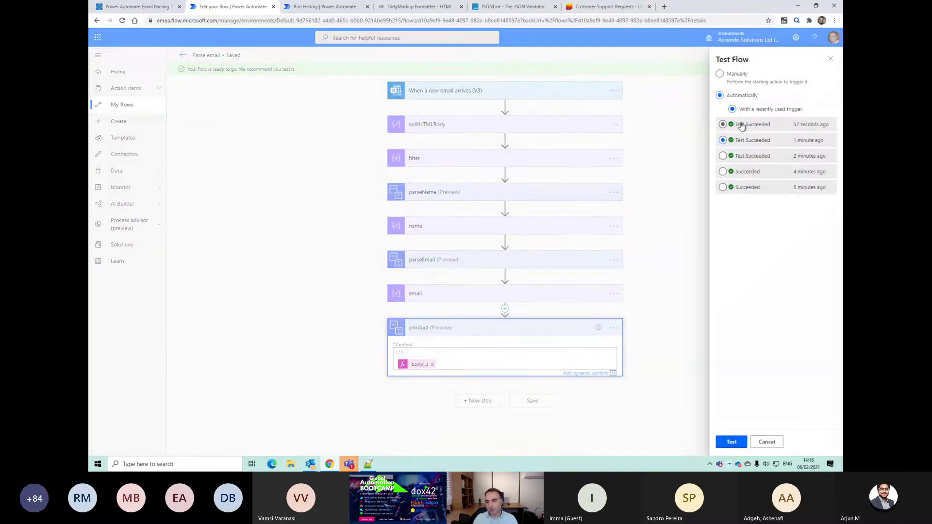
Step: Run the test and inspect the product (PriorityHigh), filter and parseEmail run outputs
{"action": "left_click", "coordinate": [731, 443]}
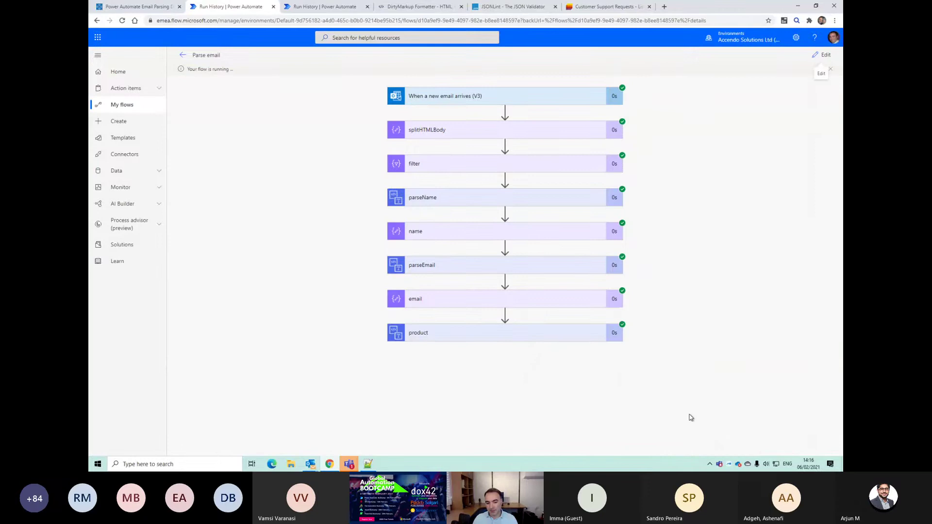
{"action": "left_click", "coordinate": [558, 332]}
{"action": "scroll", "coordinate": [557, 354], "scroll_direction": "down", "scroll_amount": 1}
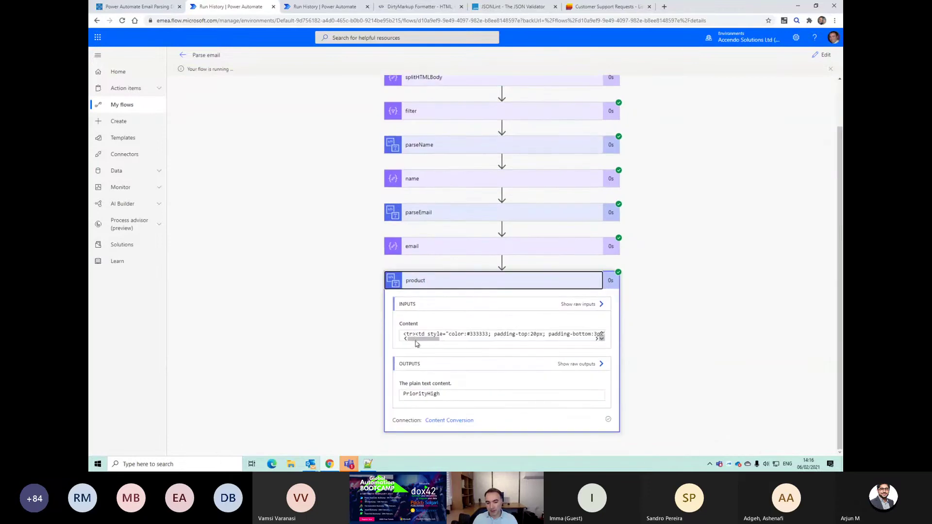
{"action": "left_click_drag", "start_coordinate": [415, 343], "coordinate": [448, 339]}
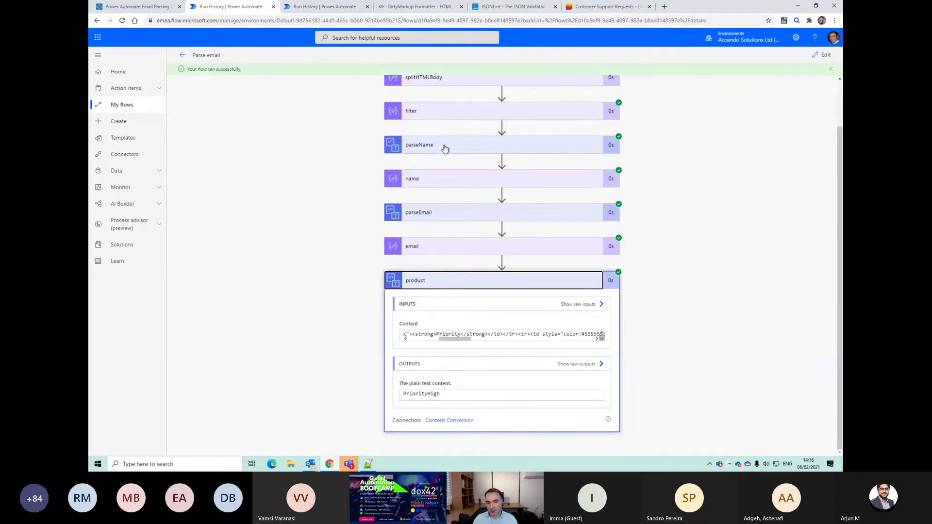
{"action": "left_click", "coordinate": [436, 113]}
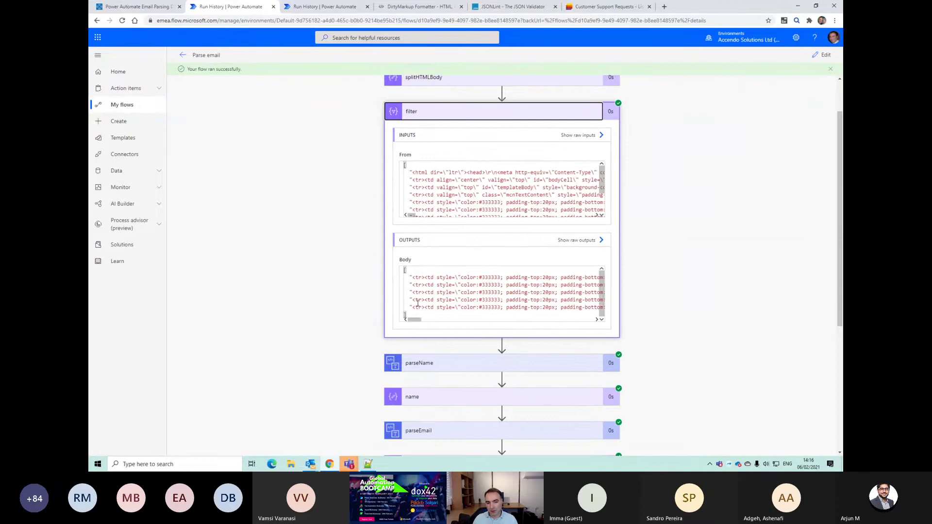
{"action": "scroll", "coordinate": [422, 319], "scroll_direction": "down", "scroll_amount": 3}
{"action": "scroll", "coordinate": [422, 318], "scroll_direction": "up", "scroll_amount": 3}
{"action": "left_click", "coordinate": [437, 277]}
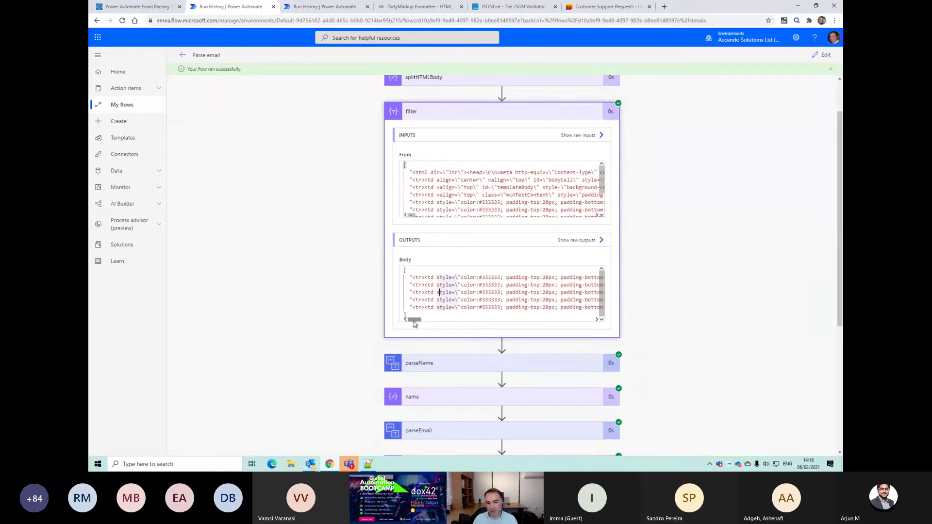
{"action": "left_click_drag", "start_coordinate": [412, 320], "coordinate": [396, 318]}
{"action": "left_click", "coordinate": [460, 431]}
{"action": "scroll", "coordinate": [466, 412], "scroll_direction": "down", "scroll_amount": 2}
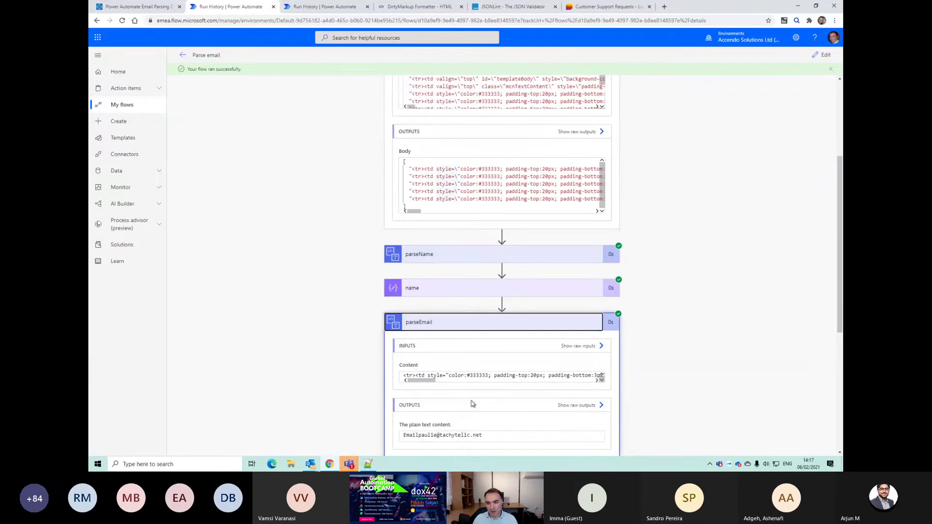
{"action": "scroll", "coordinate": [472, 404], "scroll_direction": "down", "scroll_amount": 1}
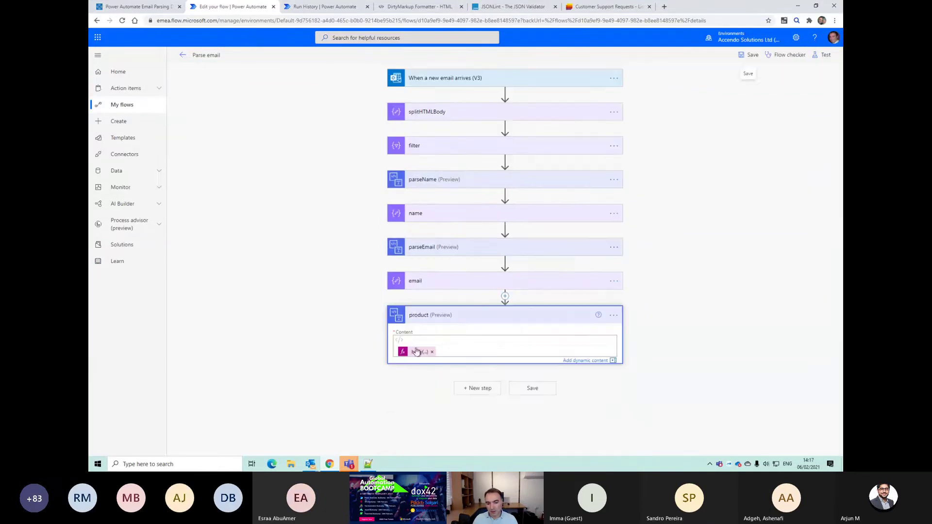
Step: Delete the product step
{"action": "left_click", "coordinate": [416, 351]}
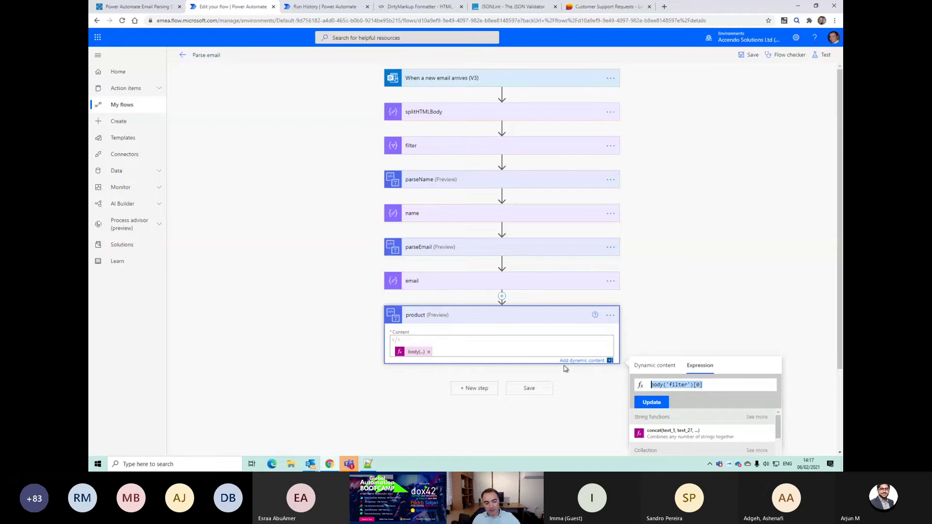
{"action": "left_click", "coordinate": [610, 316]}
{"action": "left_click", "coordinate": [645, 390]}
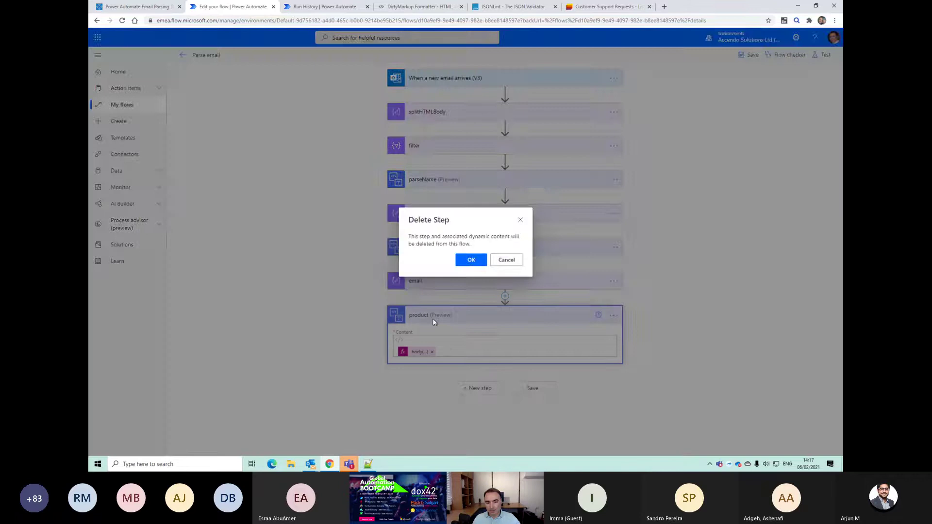
{"action": "left_click", "coordinate": [469, 260]}
Step: Add an Html to text action with content body('filter')[2], and save the flow
{"action": "left_click", "coordinate": [479, 314]}
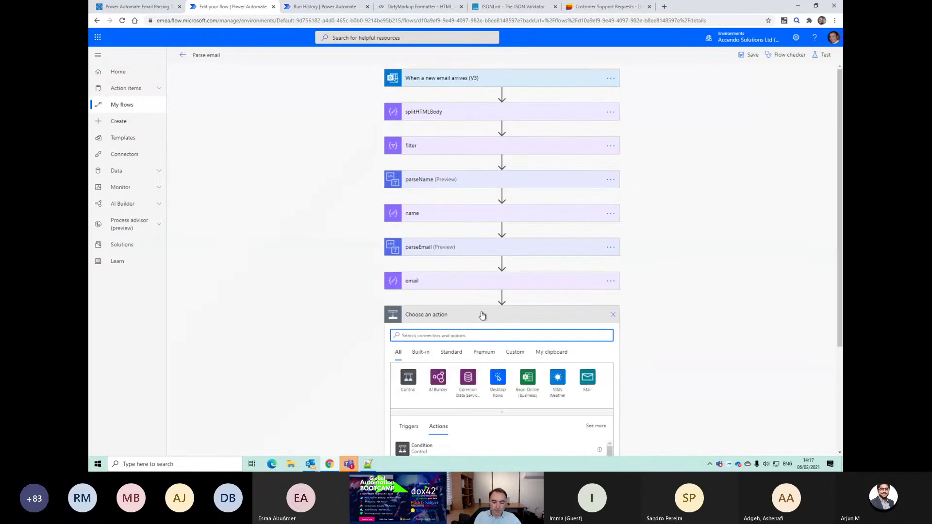
{"action": "type", "text": "html"}
{"action": "scroll", "coordinate": [489, 389], "scroll_direction": "down", "scroll_amount": 2}
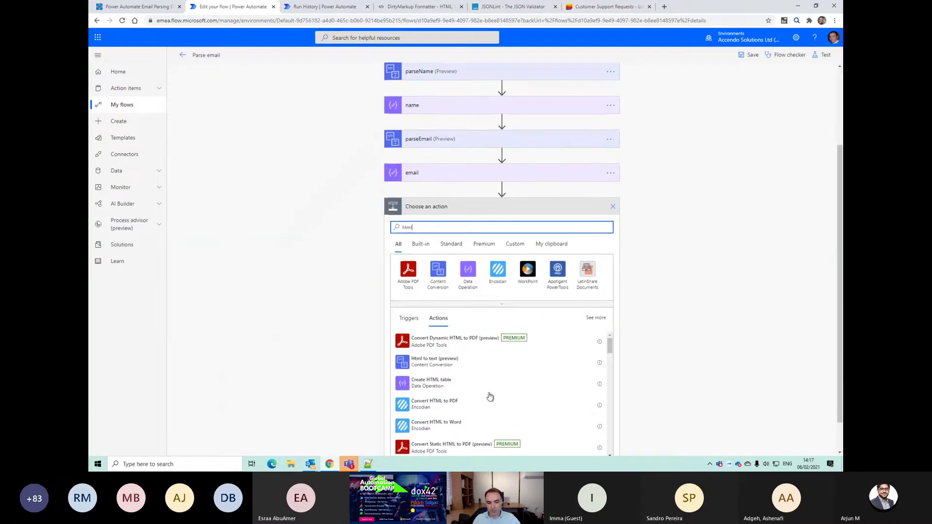
{"action": "left_click", "coordinate": [442, 368]}
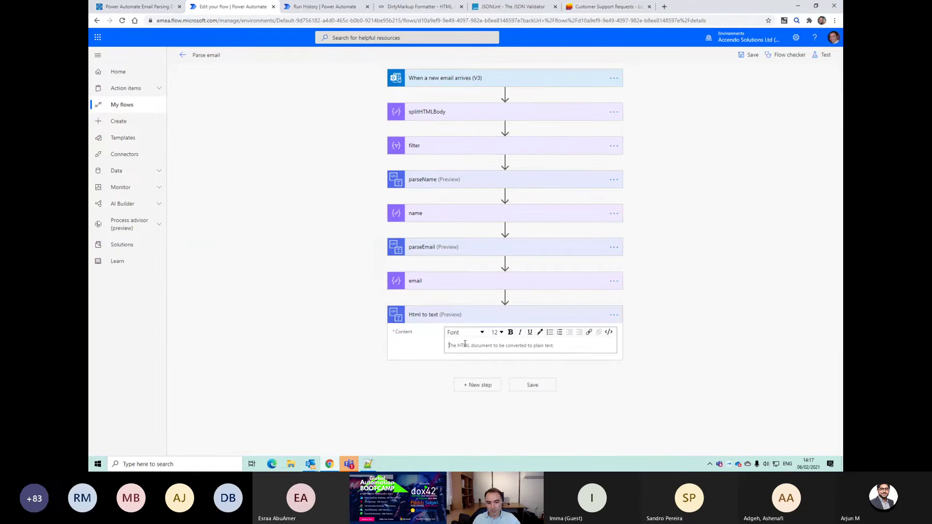
{"action": "left_click", "coordinate": [606, 333]}
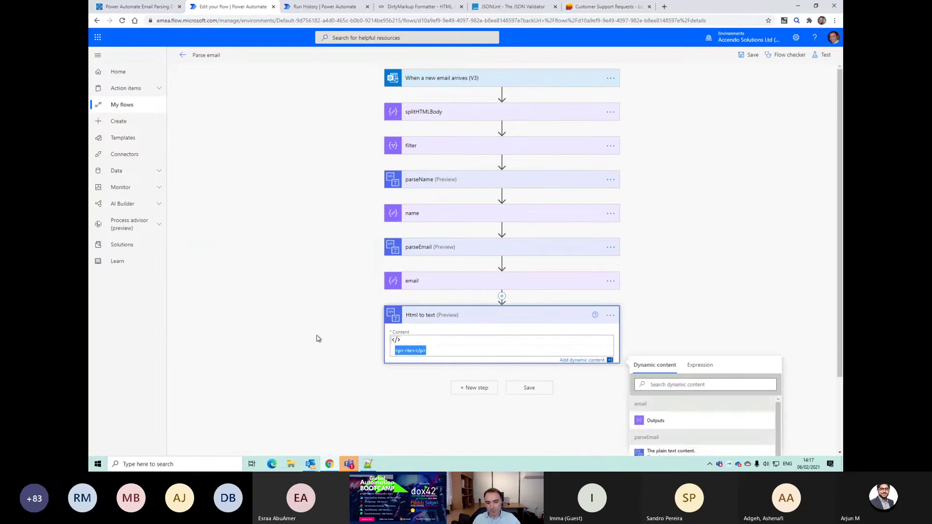
{"action": "left_click", "coordinate": [700, 364]}
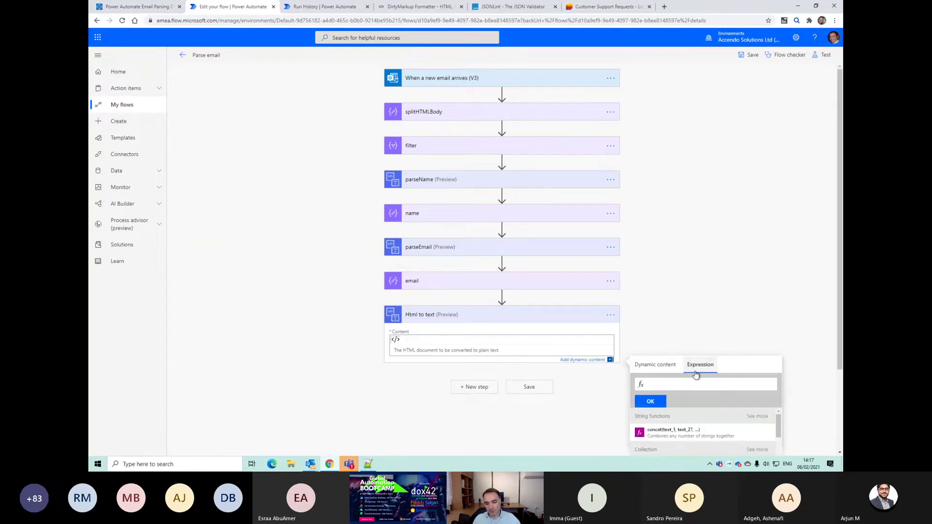
{"action": "type", "text": "body('filter')[0]"}
{"action": "type", "text": "2"}
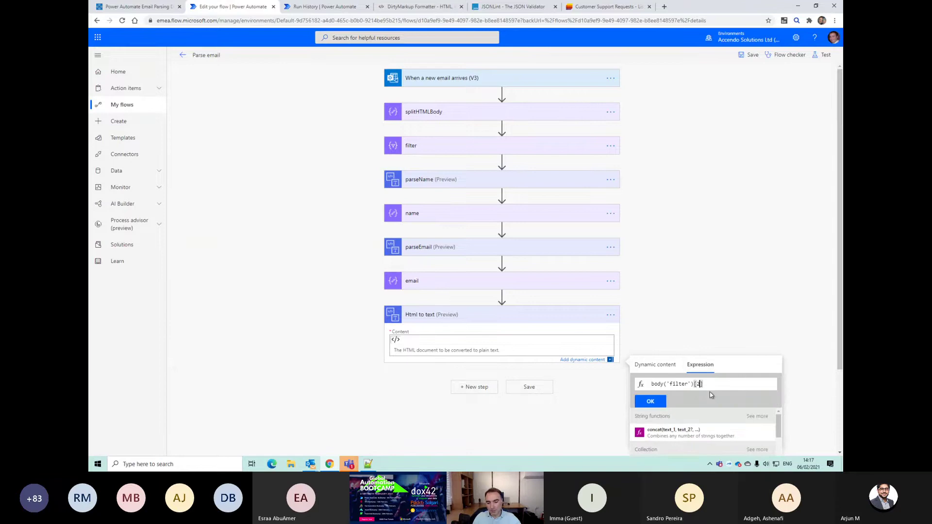
{"action": "left_click", "coordinate": [658, 405]}
{"action": "left_click", "coordinate": [528, 387]}
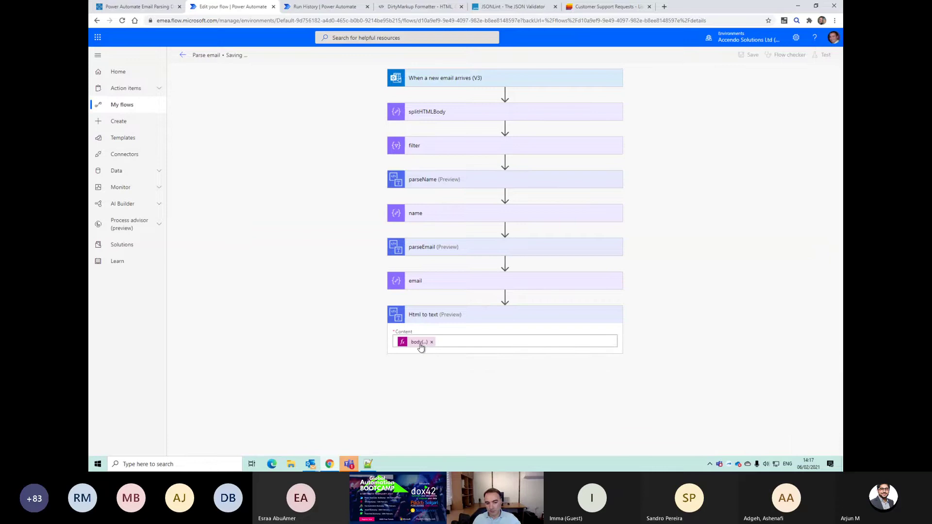
Step: Test the flow and expand the Html to text step's run details
{"action": "left_click", "coordinate": [821, 54]}
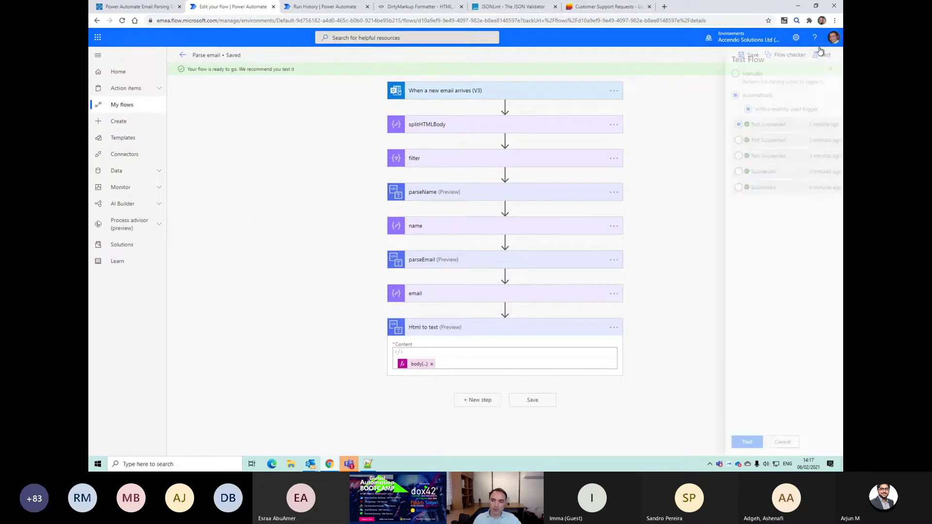
{"action": "left_click", "coordinate": [730, 444]}
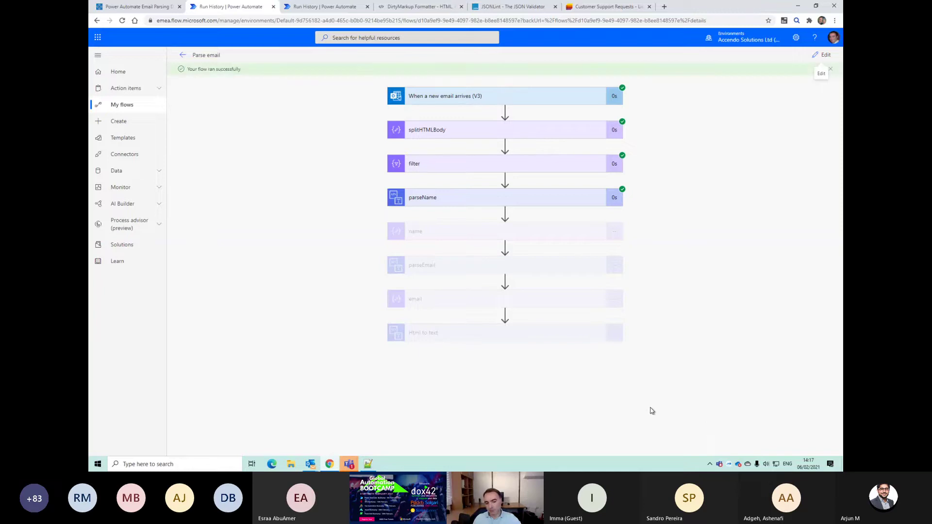
{"action": "left_click", "coordinate": [546, 334]}
{"action": "scroll", "coordinate": [542, 376], "scroll_direction": "down", "scroll_amount": 1}
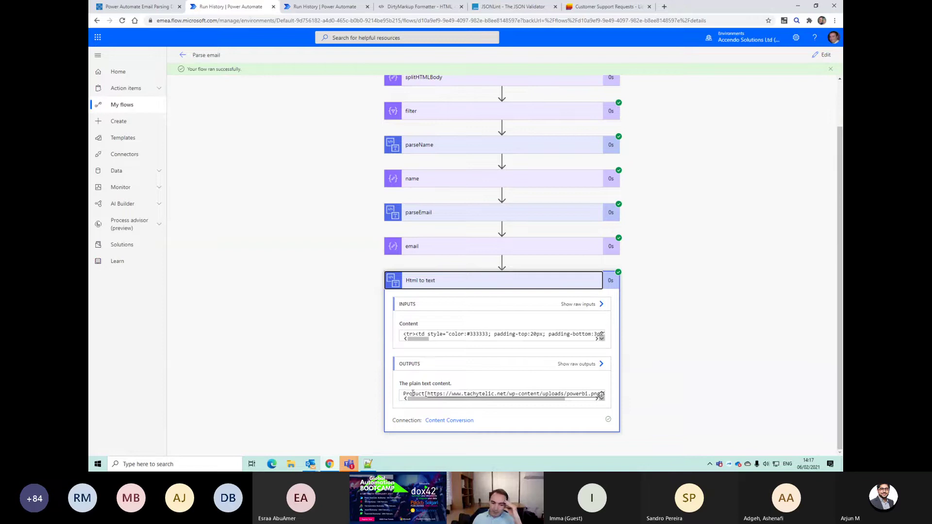
Step: Inspect the plain-text output's Product line, image link and Power BI text, then collapse it
{"action": "left_click_drag", "start_coordinate": [403, 396], "coordinate": [416, 394]}
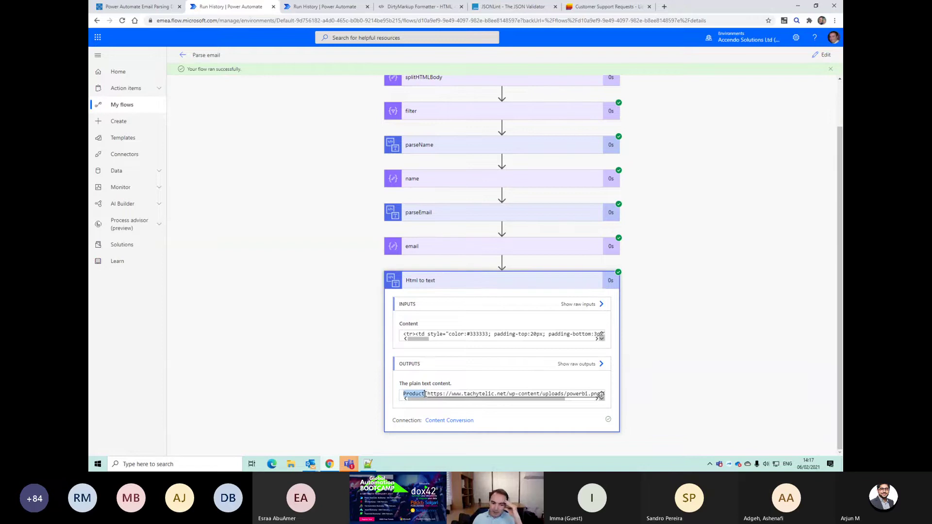
{"action": "left_click_drag", "start_coordinate": [429, 400], "coordinate": [576, 393]}
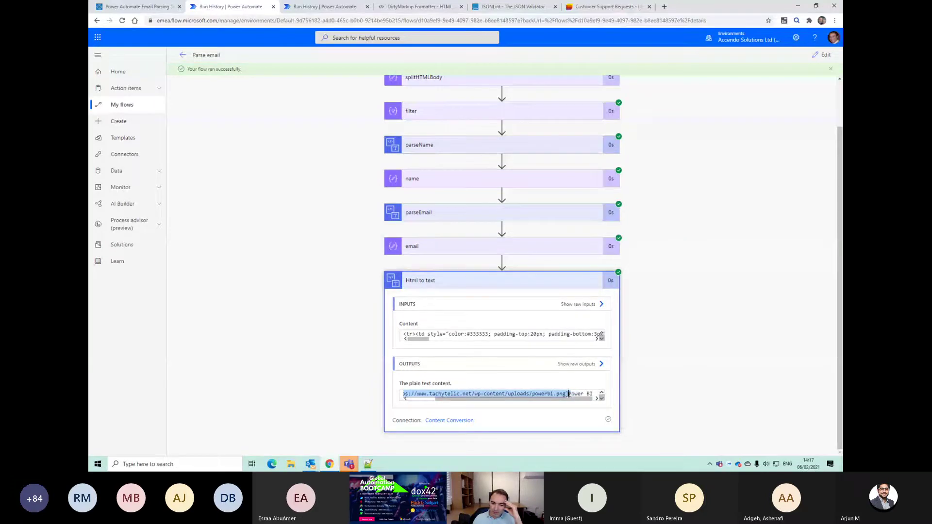
{"action": "left_click", "coordinate": [571, 394]}
{"action": "left_click_drag", "start_coordinate": [591, 393], "coordinate": [408, 394]}
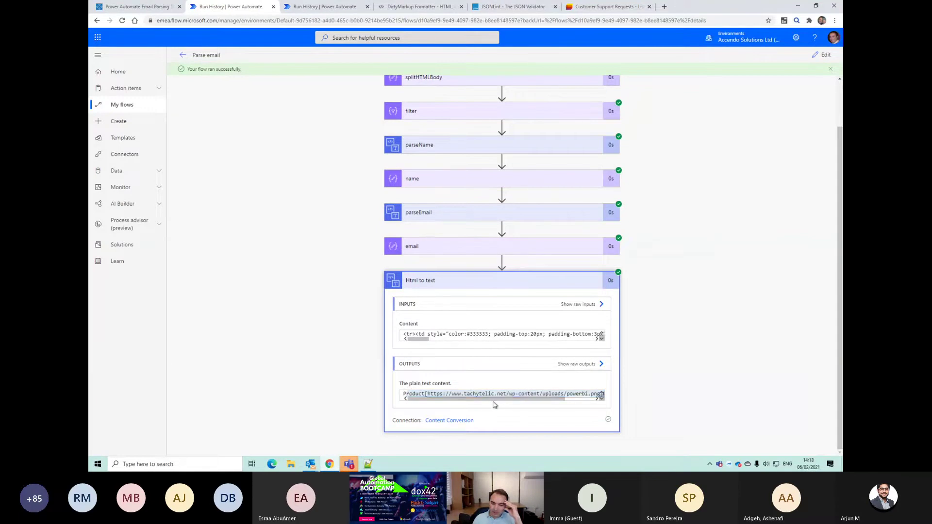
{"action": "left_click_drag", "start_coordinate": [492, 401], "coordinate": [572, 395]}
{"action": "left_click", "coordinate": [560, 394]}
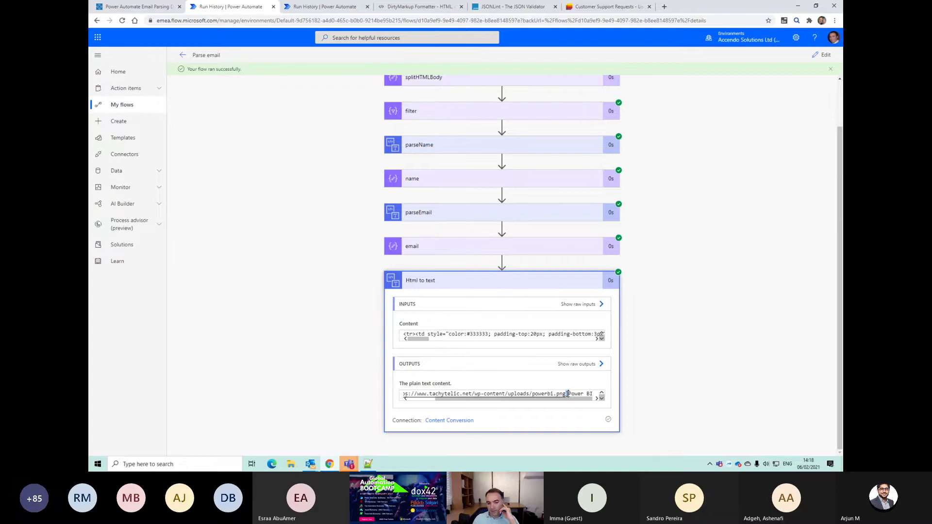
{"action": "left_click", "coordinate": [532, 289]}
Step: Return the flow to edit mode with the Content body token selected, and bring up Notepad++
{"action": "left_click", "coordinate": [825, 55]}
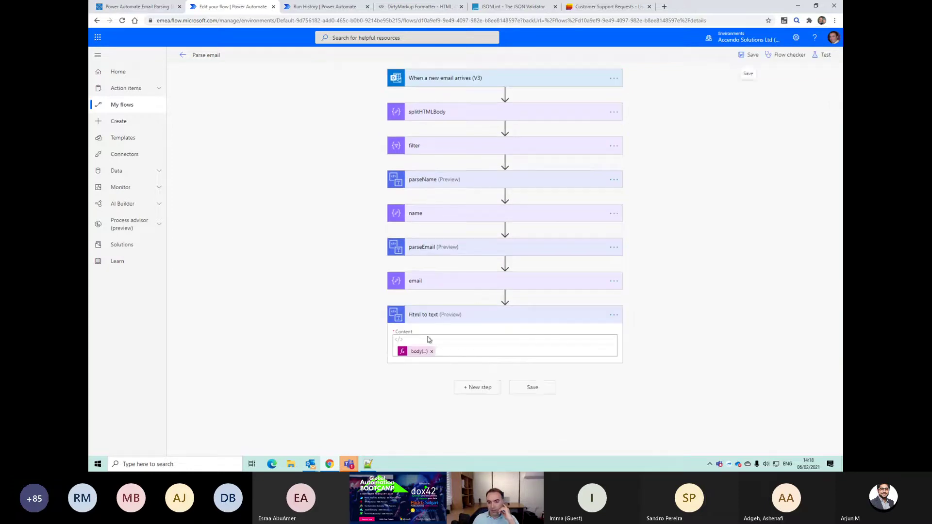
{"action": "left_click", "coordinate": [416, 351]}
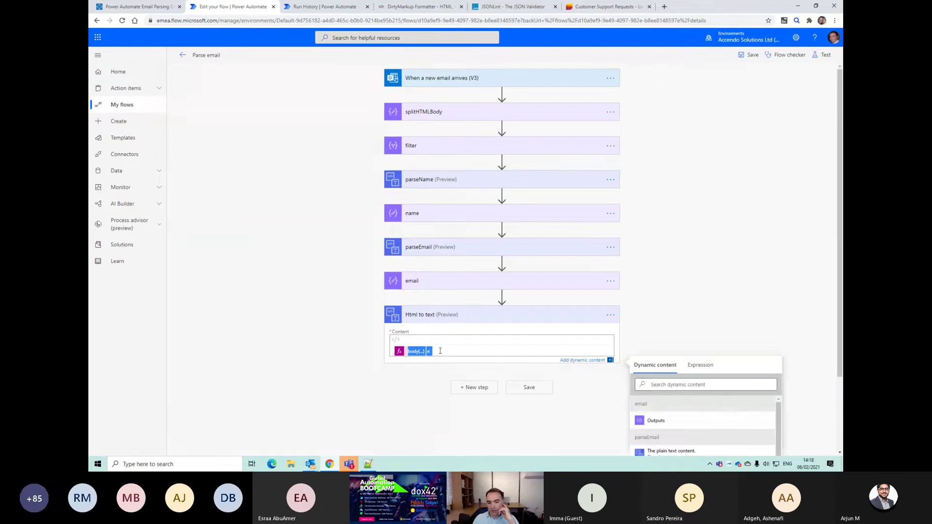
{"action": "left_click", "coordinate": [443, 398]}
{"action": "left_click", "coordinate": [416, 351]}
{"action": "left_click", "coordinate": [97, 464]}
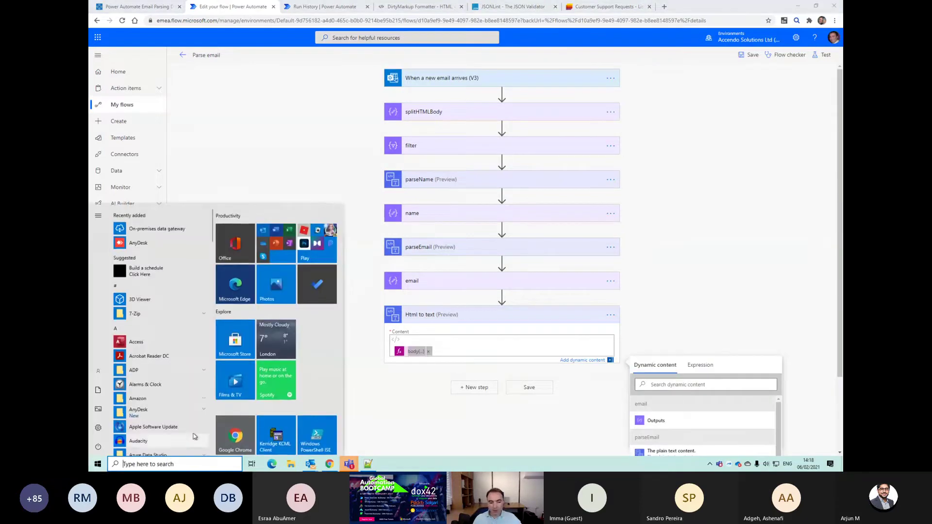
{"action": "left_click", "coordinate": [369, 465]}
Step: Tidy the blank lines around the Priority line and paste body('filter')[0] on line 12
{"action": "key", "text": "End"}
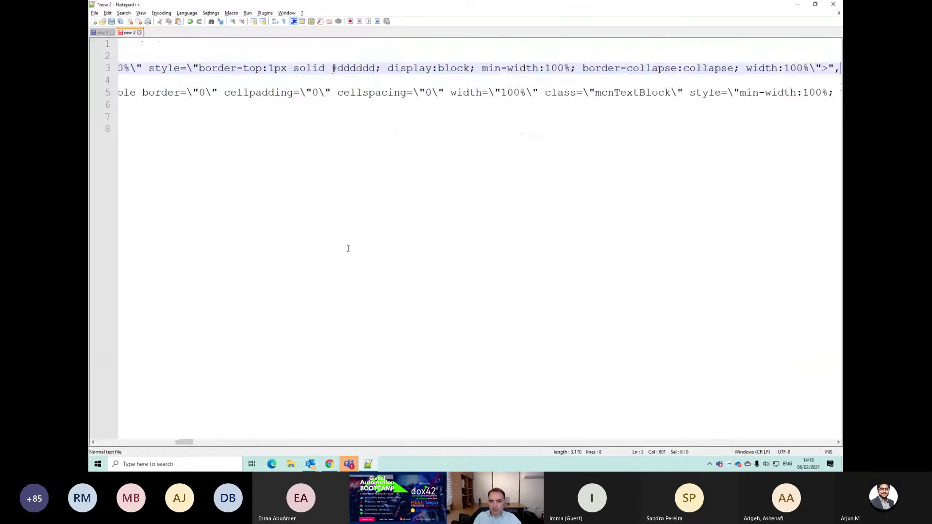
{"action": "key", "text": "Return"}
{"action": "key", "text": "Return"}
{"action": "key", "text": "Delete"}
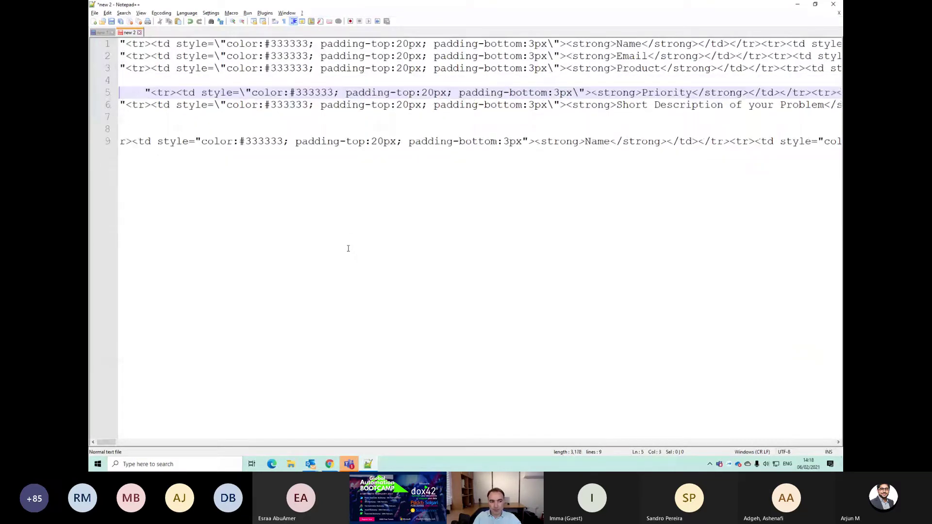
{"action": "key", "text": "Up"}
{"action": "key", "text": "Delete"}
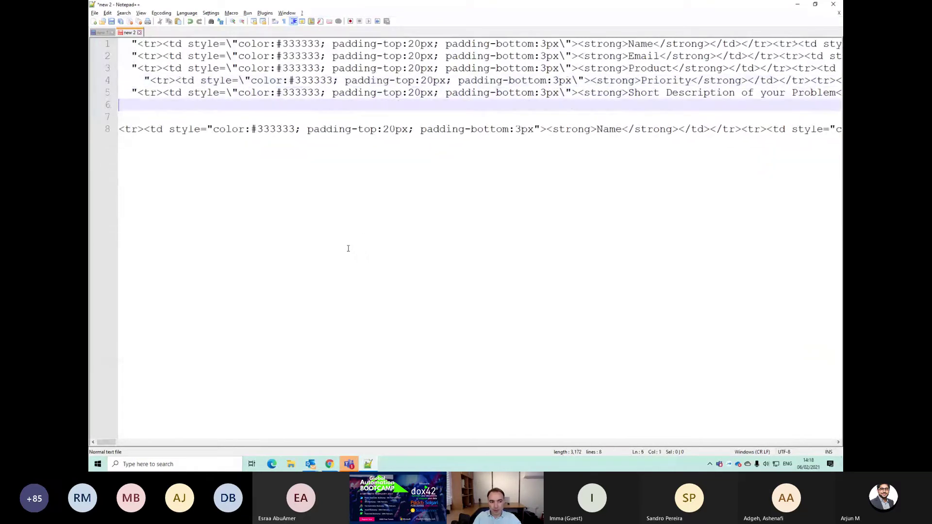
{"action": "key", "text": "Down"}
{"action": "key", "text": "Down"}
{"action": "key", "text": "Down"}
{"action": "key", "text": "Down"}
{"action": "key", "text": "End"}
{"action": "key", "text": "Return"}
{"action": "key", "text": "Return"}
{"action": "key", "text": "Return"}
{"action": "key", "text": "Return"}
{"action": "type", "text": "body('filter')[0]"}
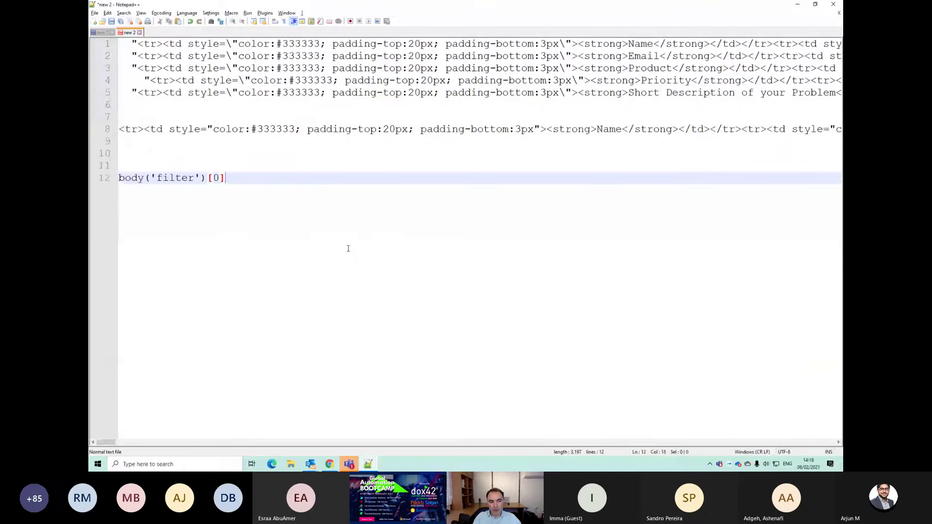
Step: Change the index to 2 and wrap it as indexof(body('filter')[2], ']'))
{"action": "key", "text": "Left"}
{"action": "key", "text": "BackSpace"}
{"action": "type", "text": "2"}
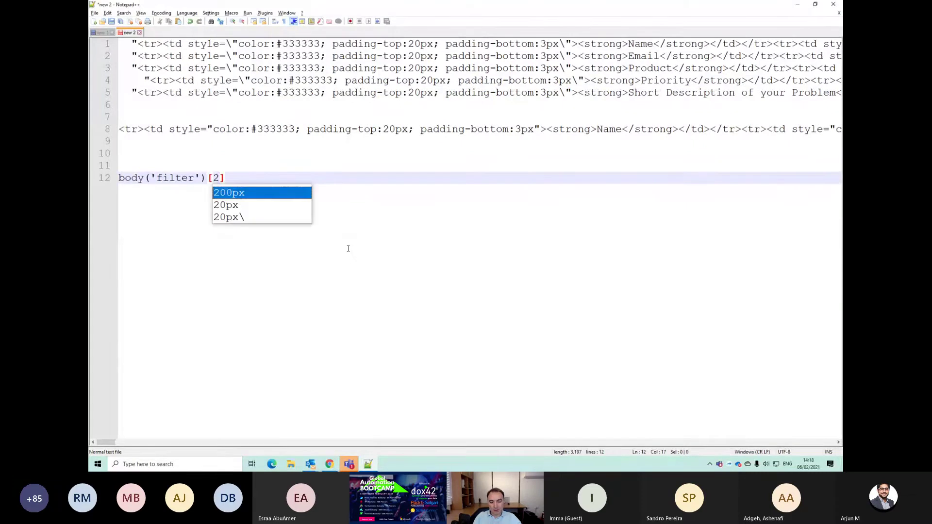
{"action": "key", "text": "Escape"}
{"action": "key", "text": "Home"}
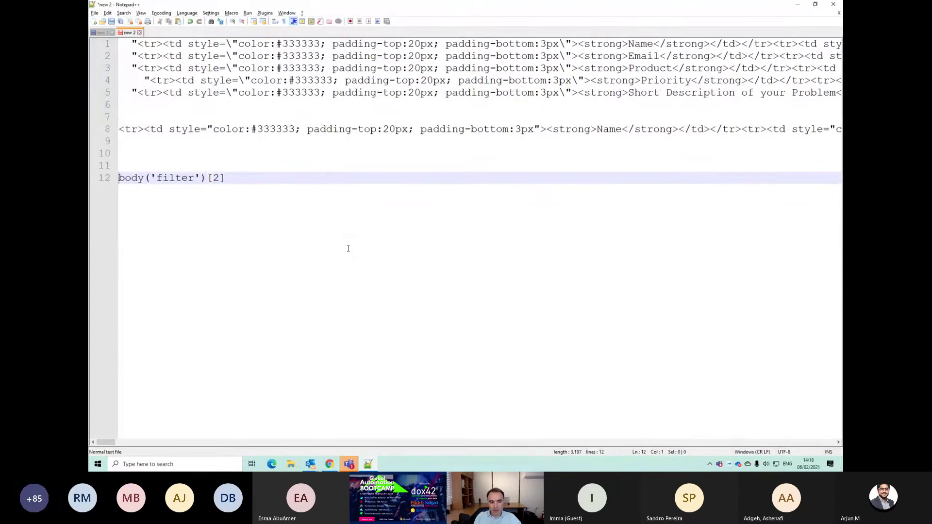
{"action": "type", "text": "index"}
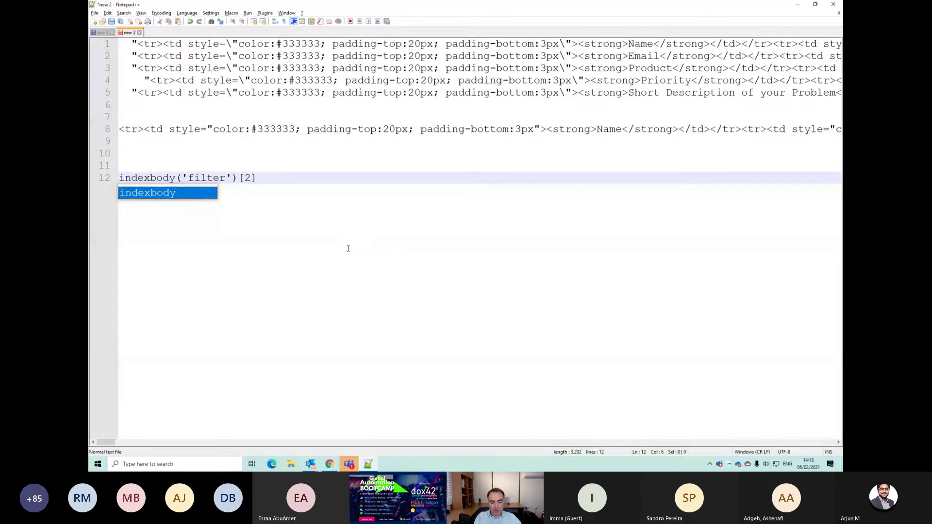
{"action": "type", "text": "of("}
{"action": "key", "text": "End"}
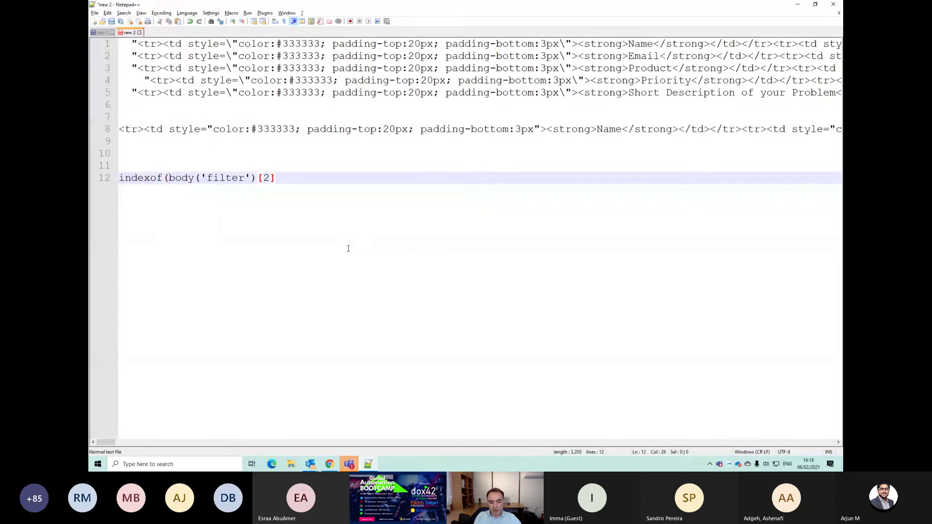
{"action": "type", "text": ", ']')"}
Step: Prefix line 12 with substring( ahead of the indexof call
{"action": "key", "text": "Right"}
{"action": "key", "text": "Right"}
{"action": "key", "text": "Right"}
{"action": "key", "text": "Right"}
{"action": "key", "text": "Right"}
{"action": "key", "text": "Right"}
{"action": "key", "text": "Right"}
{"action": "key", "text": "Right"}
{"action": "key", "text": "Right"}
{"action": "key", "text": "Home"}
{"action": "type", "text": "substrin"}
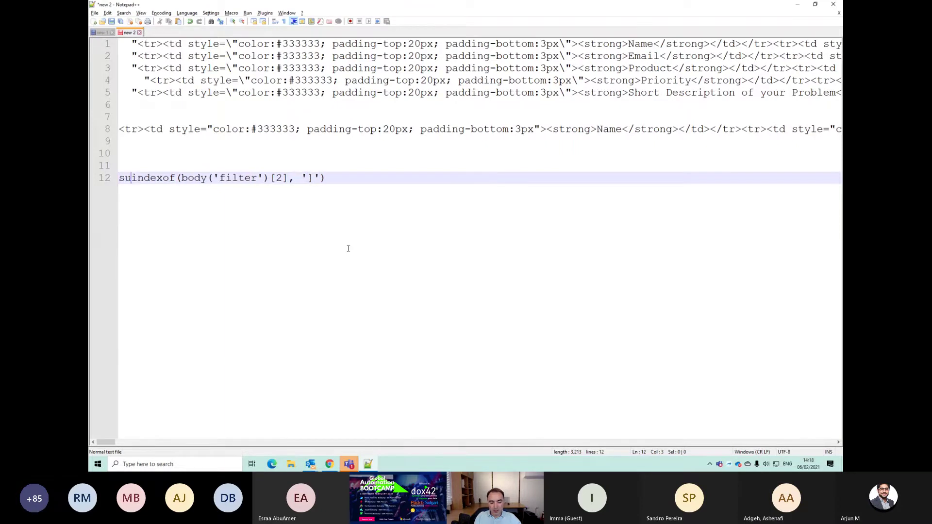
{"action": "key", "text": "BackSpace"}
{"action": "key", "text": "BackSpace"}
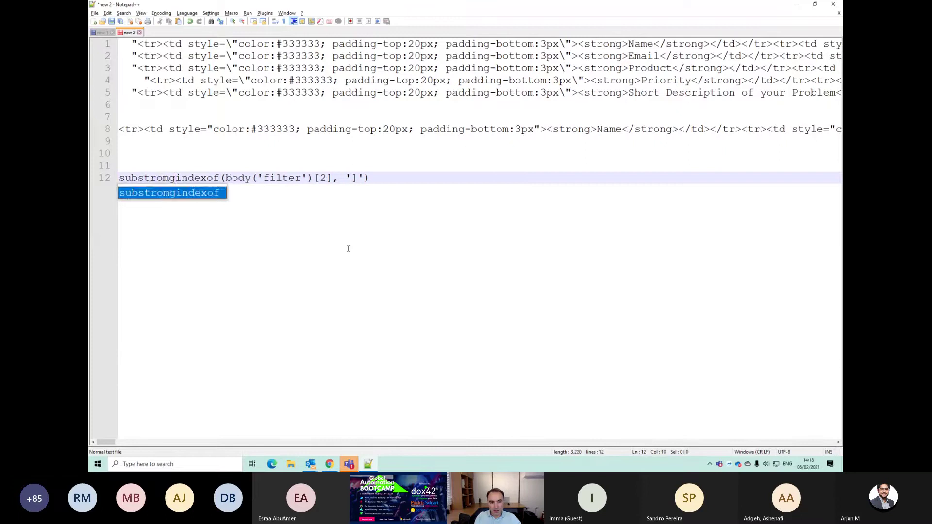
{"action": "type", "text": "ing"}
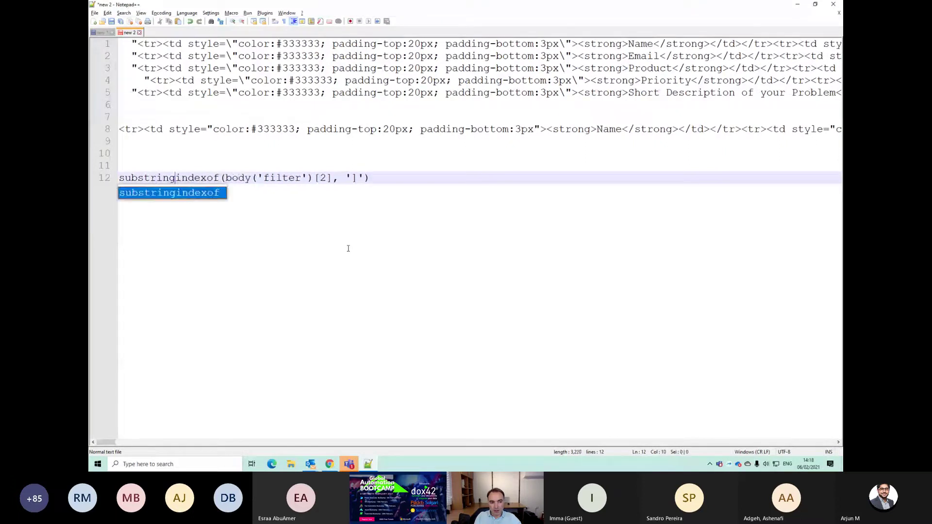
{"action": "key", "text": "Escape"}
{"action": "type", "text": "("}
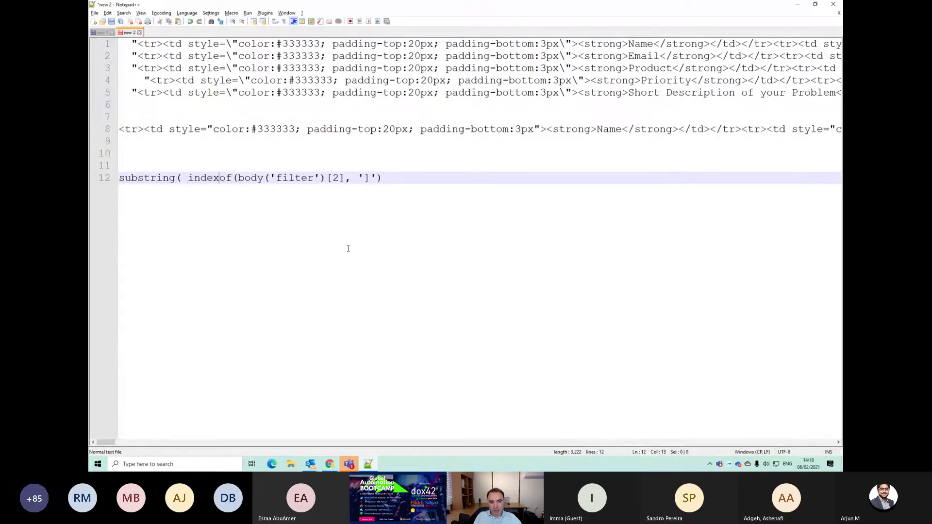
Step: Add body('filter')[2] as substring's first argument, close the parentheses, and copy line 12
{"action": "key", "text": "shift+Right"}
{"action": "key", "text": "shift+Right"}
{"action": "key", "text": "shift+Right"}
{"action": "key", "text": "shift+Right"}
{"action": "key", "text": "shift+Right"}
{"action": "key", "text": "shift+Right"}
{"action": "key", "text": "shift+Right"}
{"action": "key", "text": "shift+Right"}
{"action": "key", "text": "shift+Right"}
{"action": "key", "text": "shift+Right"}
{"action": "key", "text": "shift+Right"}
{"action": "key", "text": "shift+Right"}
{"action": "key", "text": "shift+Right"}
{"action": "key", "text": "shift+Right"}
{"action": "key", "text": "shift+Right"}
{"action": "key", "text": "shift+Right"}
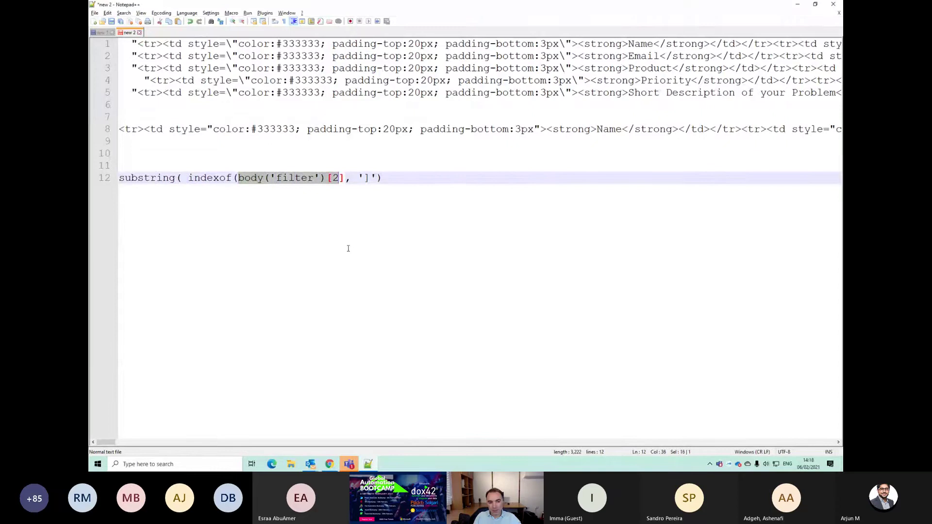
{"action": "key", "text": "Left"}
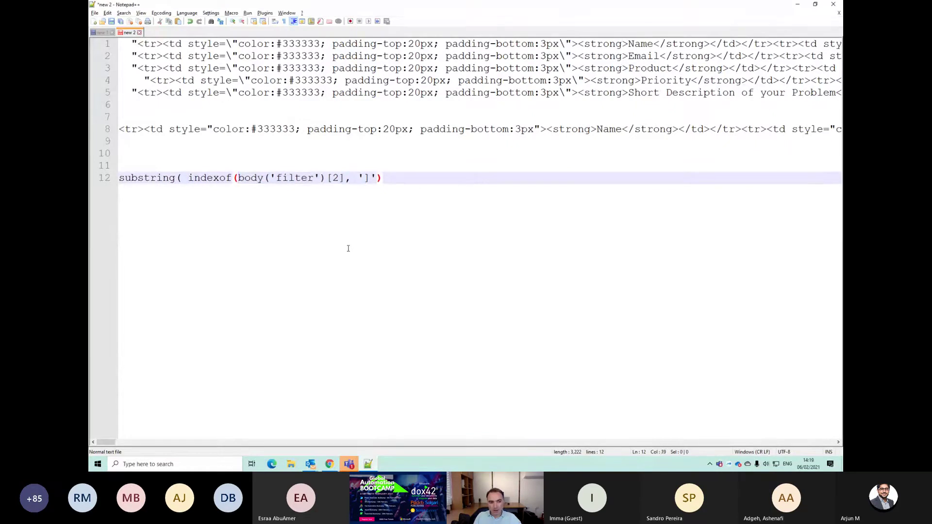
{"action": "key", "text": "Home"}
{"action": "key", "text": "ctrl+Right"}
{"action": "key", "text": "Right"}
{"action": "type", "text": "body('filter')[2]"}
{"action": "type", "text": ","}
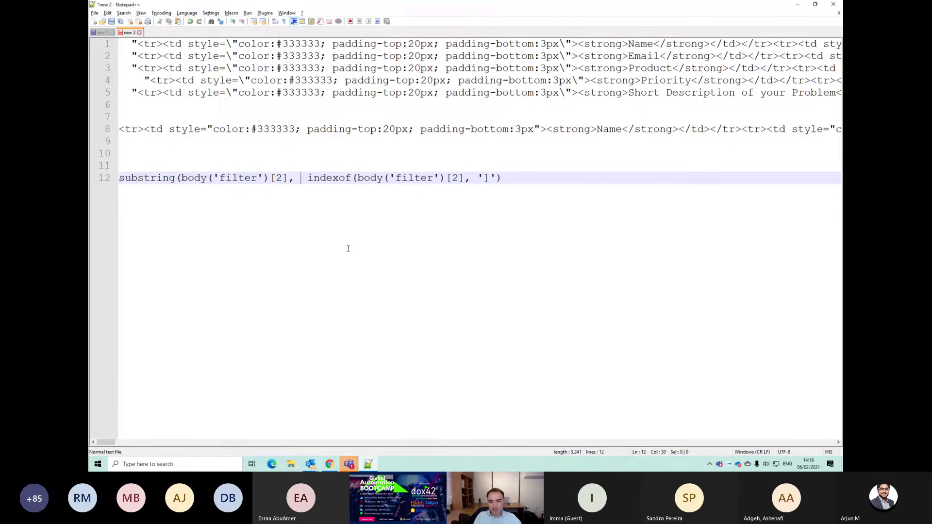
{"action": "key", "text": "Right"}
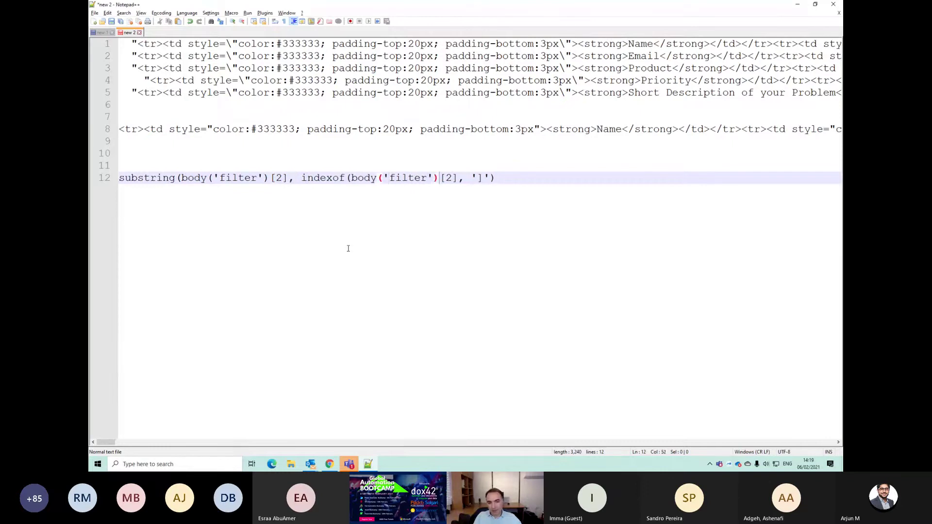
{"action": "key", "text": "Right"}
{"action": "key", "text": "Right"}
{"action": "key", "text": "Right"}
{"action": "key", "text": "Right"}
{"action": "key", "text": "Right"}
{"action": "type", "text": ")"}
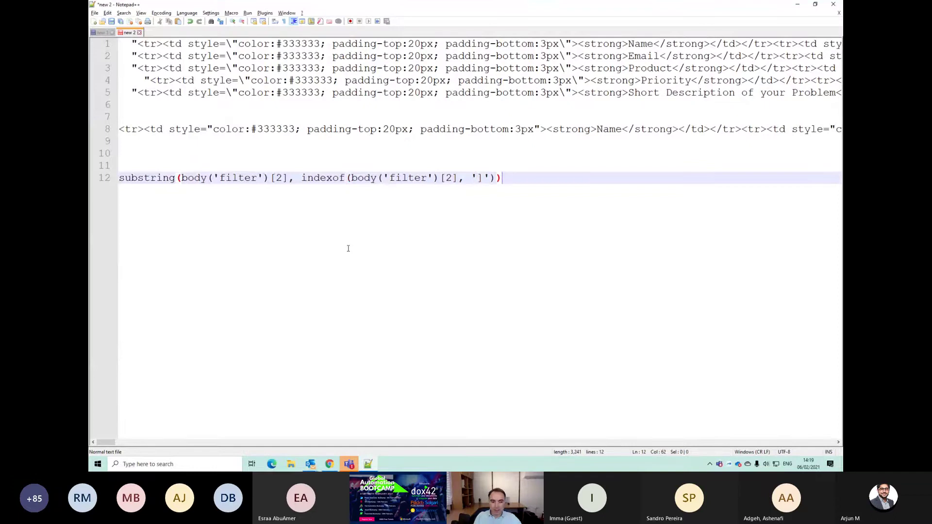
{"action": "key", "text": "shift+Home"}
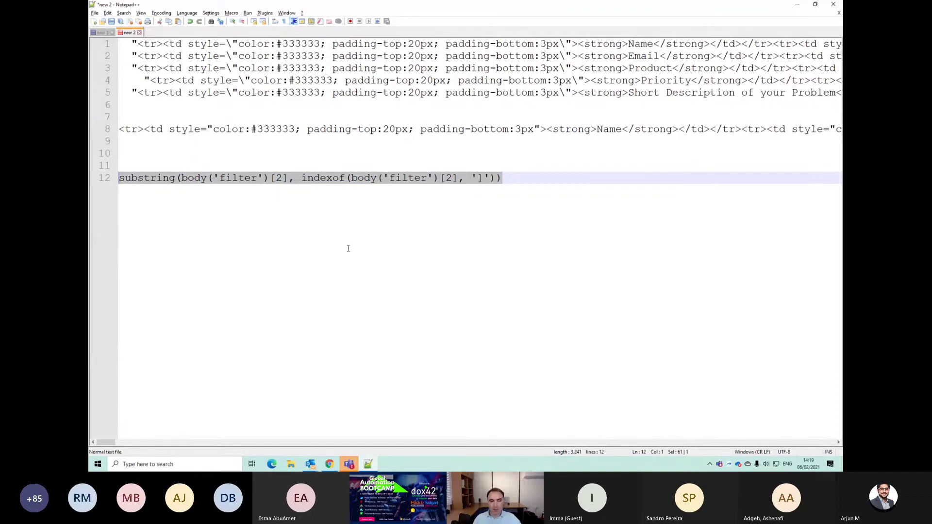
{"action": "key", "text": "alt+Tab"}
Step: Apply the substring expression to the Html to text Content, save, and cancel the test run
{"action": "left_click", "coordinate": [430, 351]}
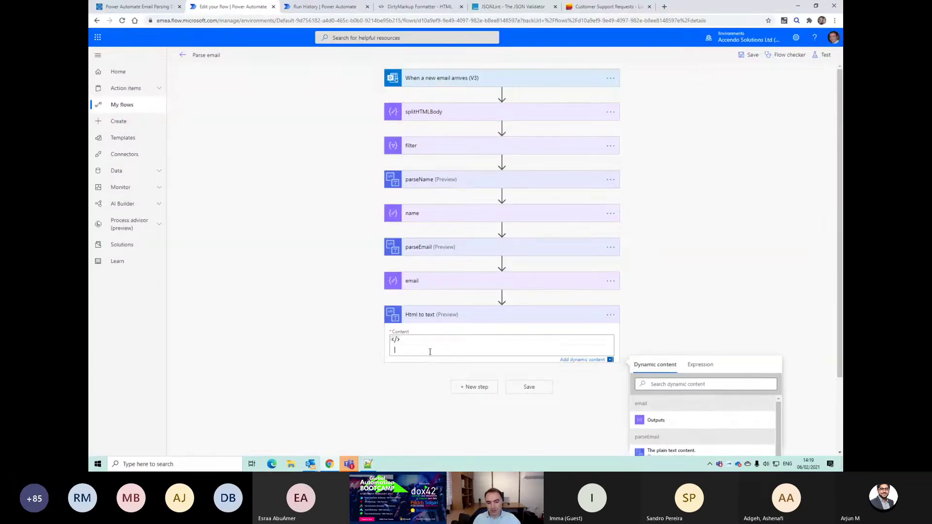
{"action": "left_click", "coordinate": [700, 365]}
{"action": "key", "text": "ctrl+v"}
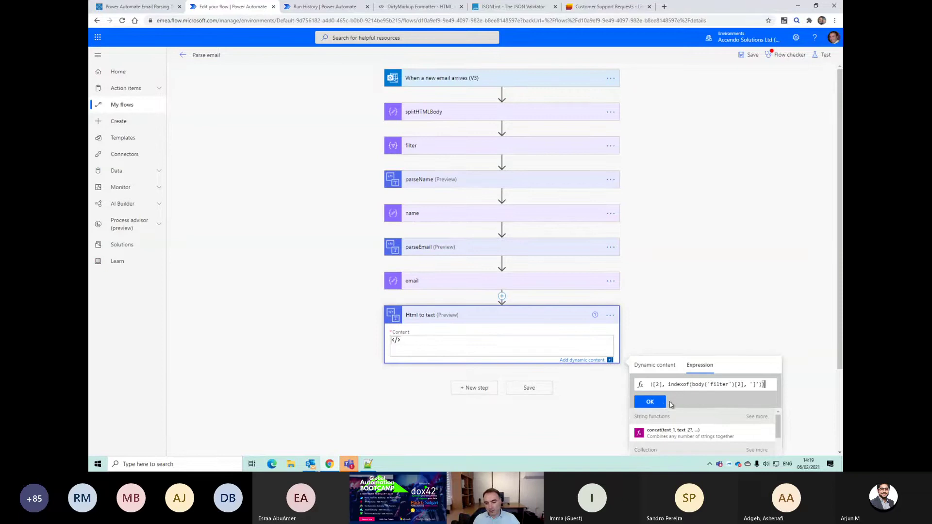
{"action": "left_click", "coordinate": [653, 402]}
{"action": "left_click", "coordinate": [566, 394]}
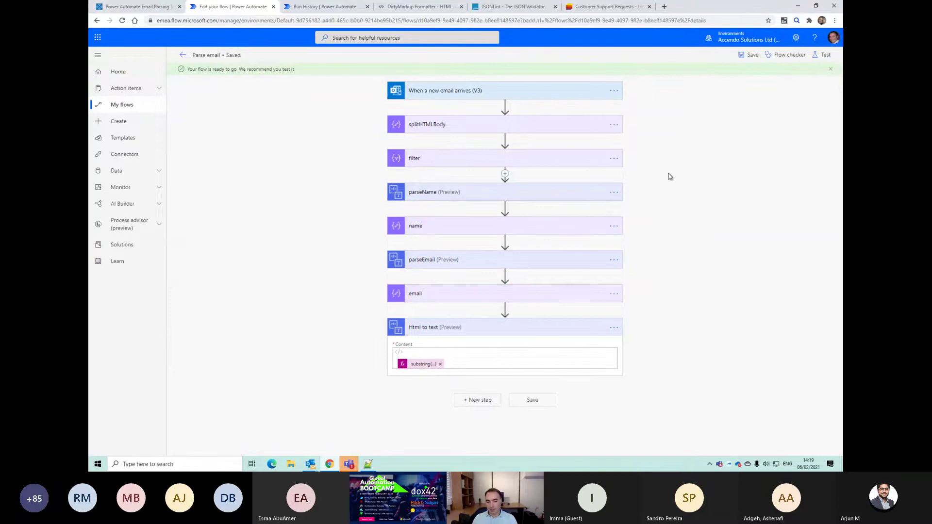
{"action": "left_click", "coordinate": [822, 55]}
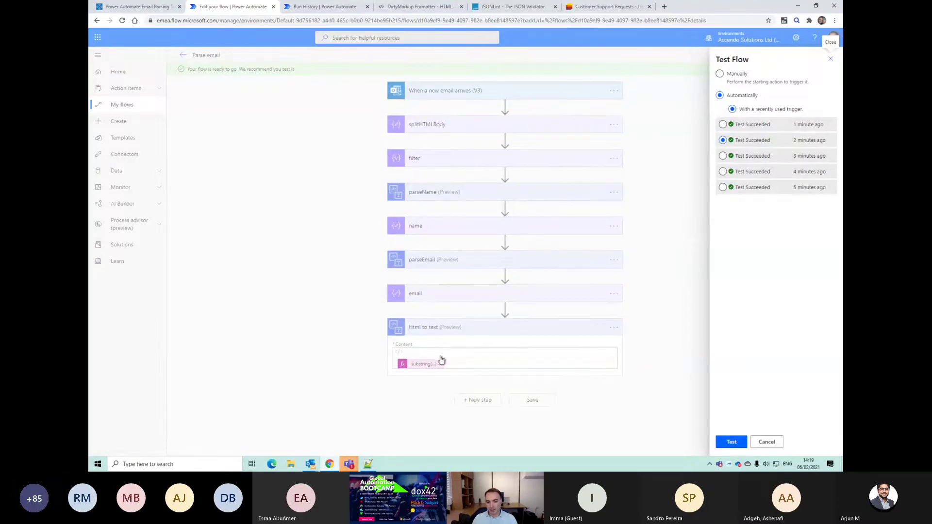
{"action": "left_click", "coordinate": [766, 441]}
Step: Replace the Content token with the body('filter')[2] expression copied from line 12
{"action": "left_click", "coordinate": [418, 364]}
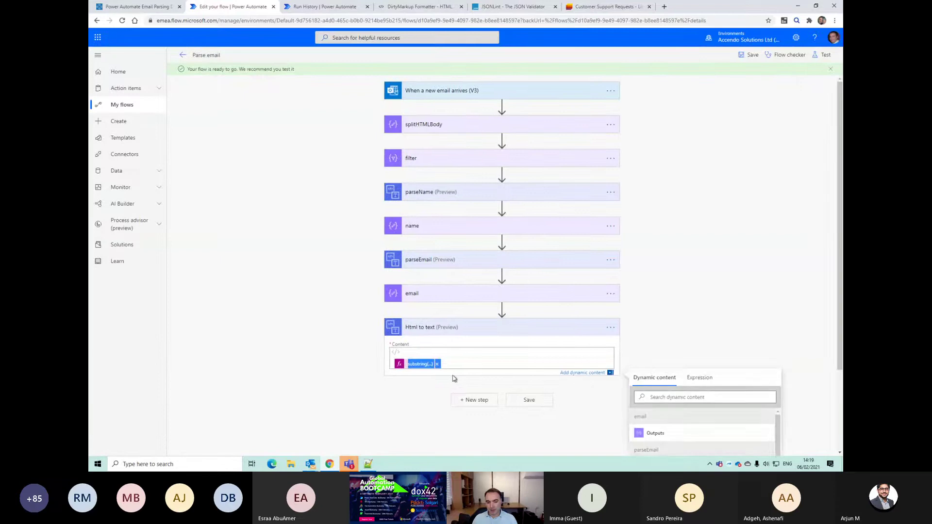
{"action": "left_click", "coordinate": [437, 364]}
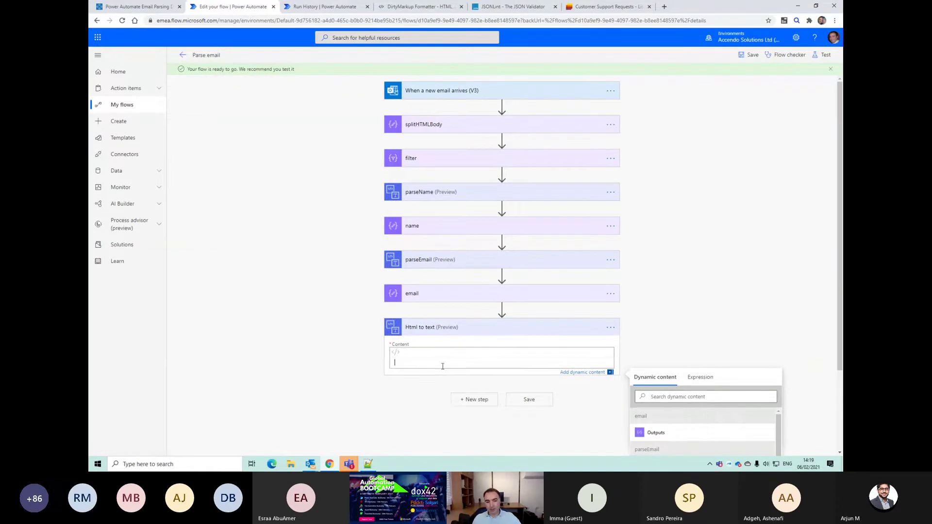
{"action": "key", "text": "alt+Tab"}
{"action": "left_click", "coordinate": [238, 164]}
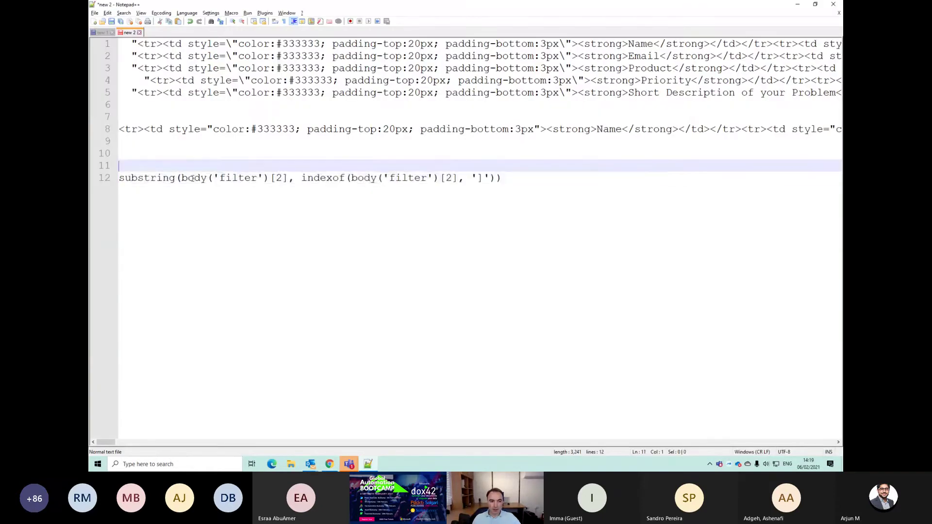
{"action": "left_click_drag", "start_coordinate": [182, 178], "coordinate": [291, 177]}
{"action": "key", "text": "ctrl+c"}
{"action": "key", "text": "alt+Tab"}
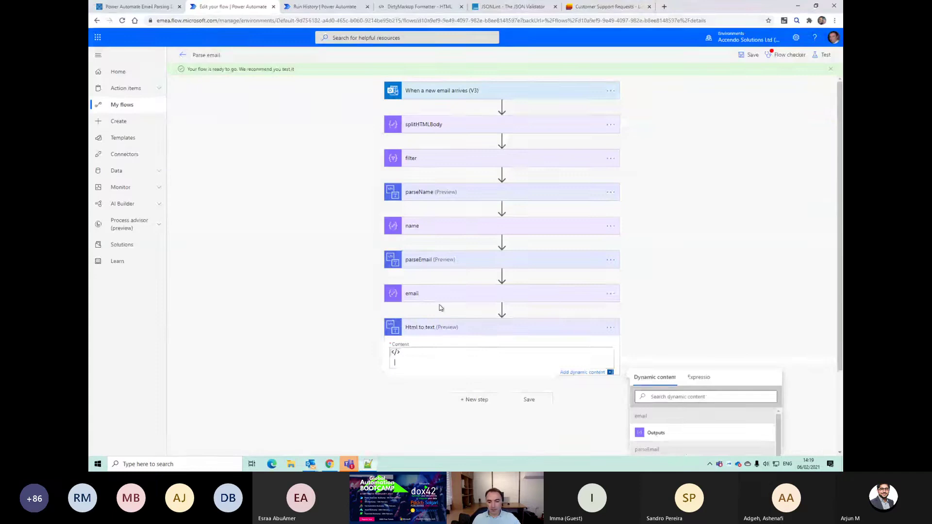
{"action": "left_click", "coordinate": [700, 378]}
{"action": "key", "text": "ctrl+v"}
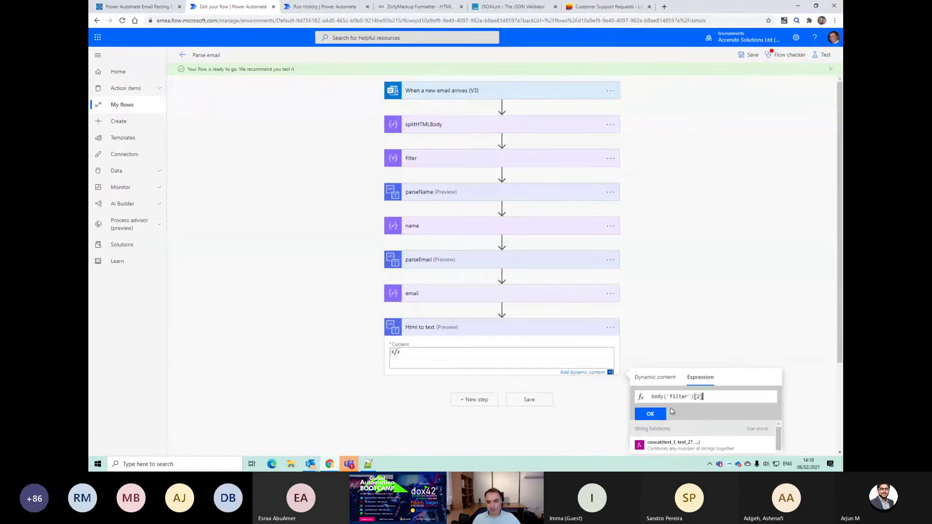
{"action": "left_click", "coordinate": [650, 413]}
{"action": "left_click", "coordinate": [475, 401]}
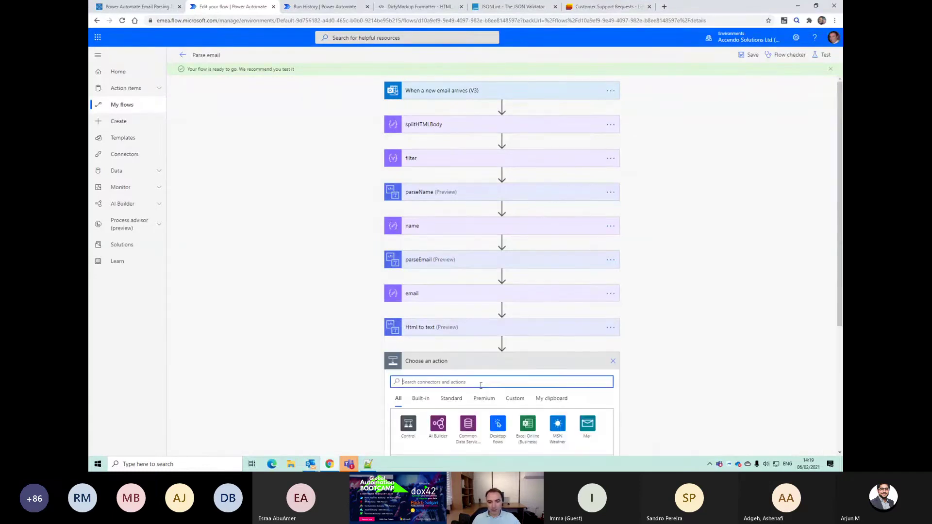
Step: Add a Compose action and trial Html to text's plain text as its Inputs
{"action": "type", "text": "compose"}
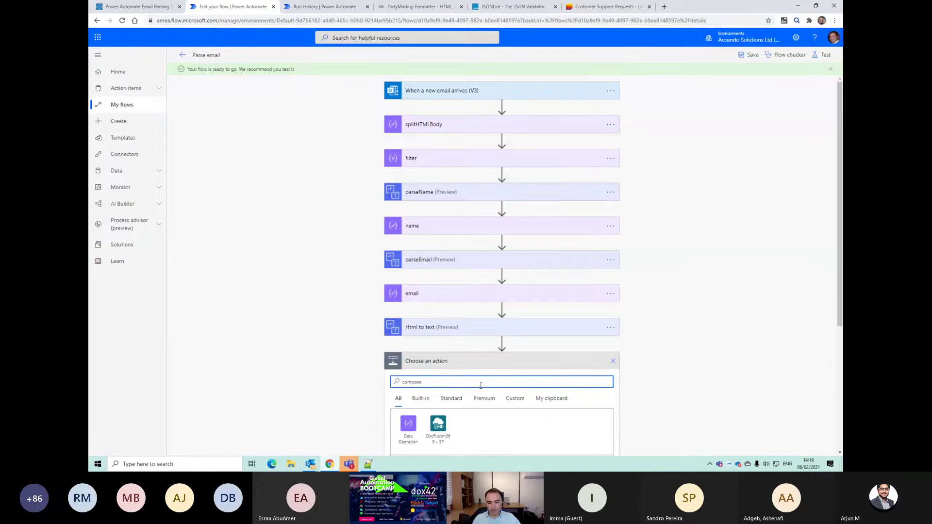
{"action": "scroll", "coordinate": [468, 383], "scroll_direction": "down", "scroll_amount": 3}
{"action": "left_click", "coordinate": [427, 403]}
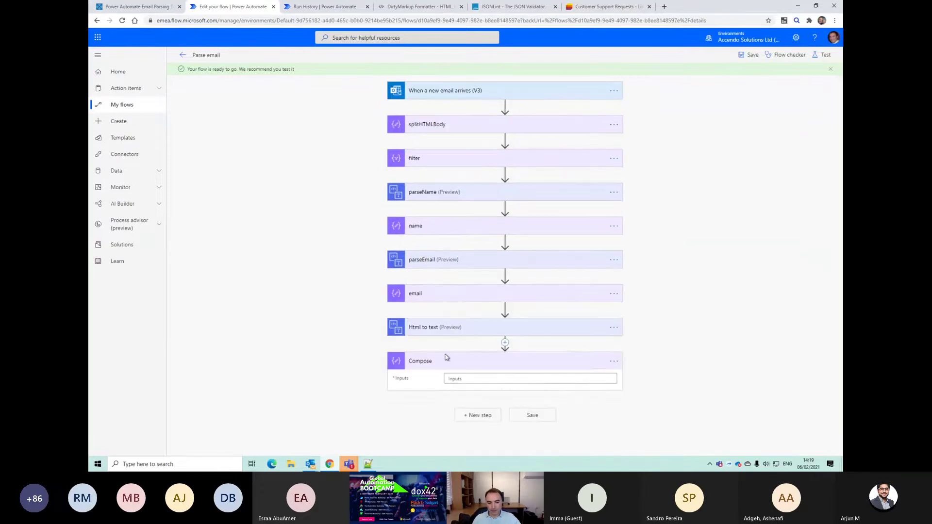
{"action": "left_click", "coordinate": [449, 379]}
{"action": "left_click", "coordinate": [693, 395]}
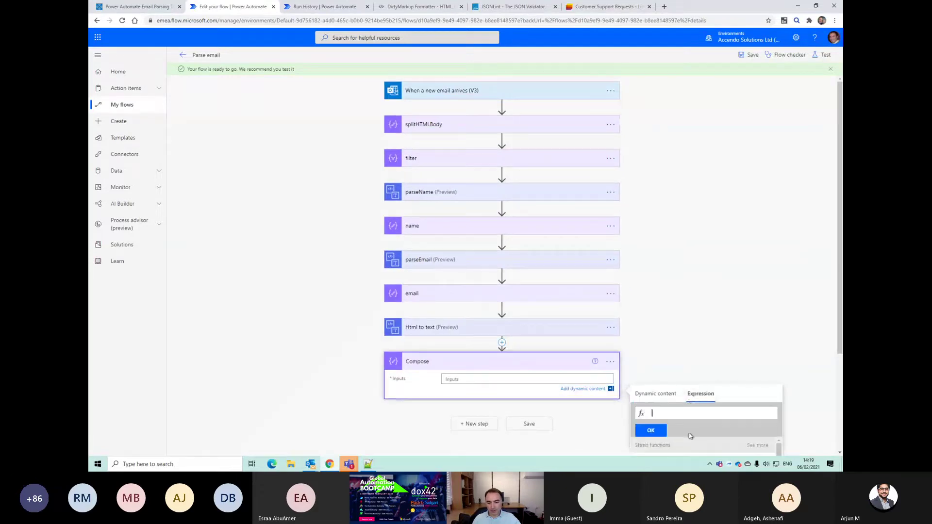
{"action": "left_click", "coordinate": [654, 311]}
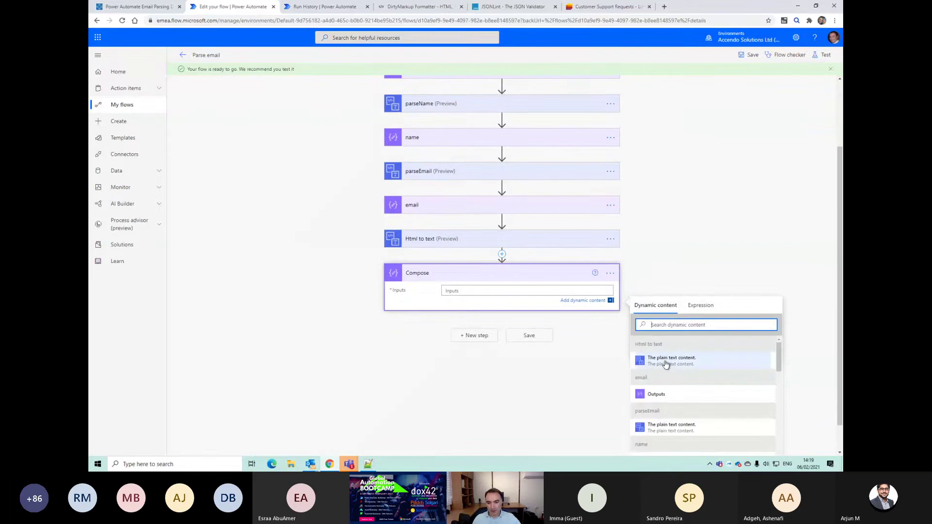
{"action": "left_click", "coordinate": [663, 363]}
{"action": "left_click", "coordinate": [501, 291]}
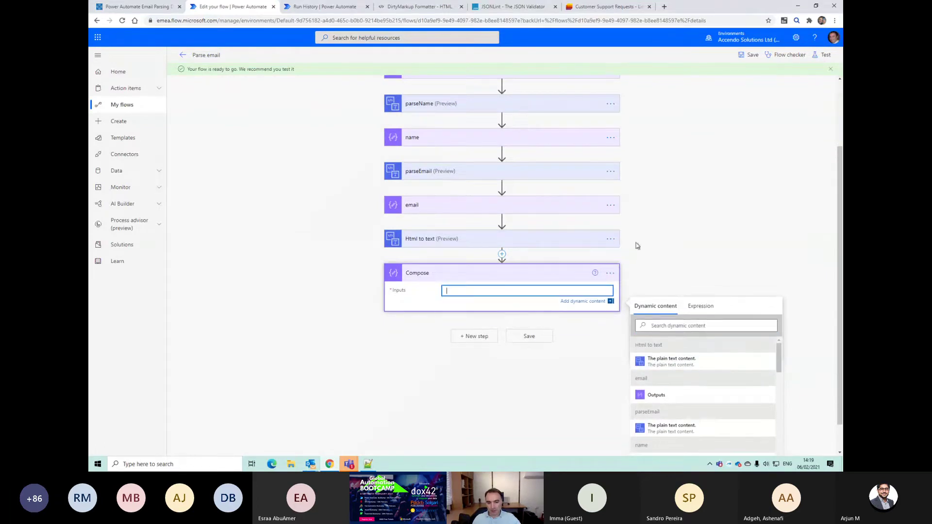
Step: Rename the Html to text step to parseProduct
{"action": "left_click", "coordinate": [610, 239]}
{"action": "left_click", "coordinate": [642, 251]}
{"action": "left_click", "coordinate": [614, 329]}
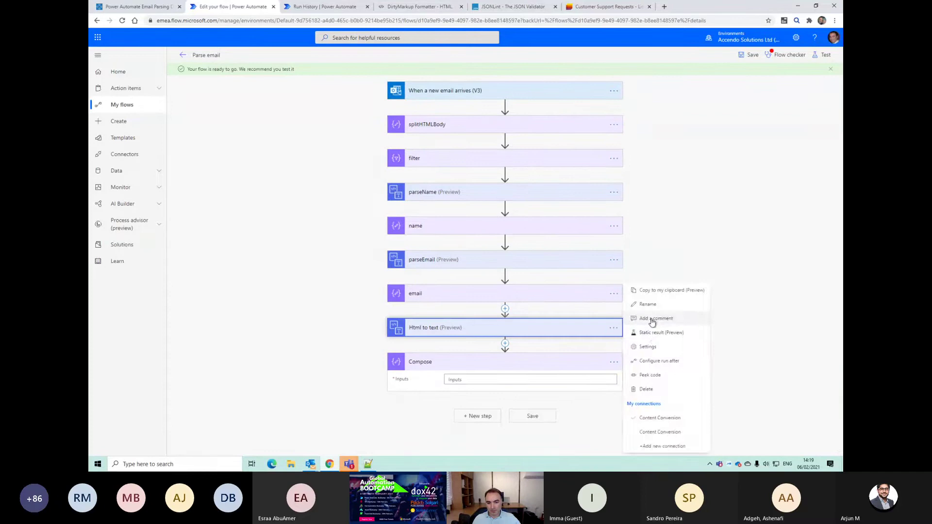
{"action": "left_click", "coordinate": [653, 311]}
{"action": "type", "text": "parseProduct"}
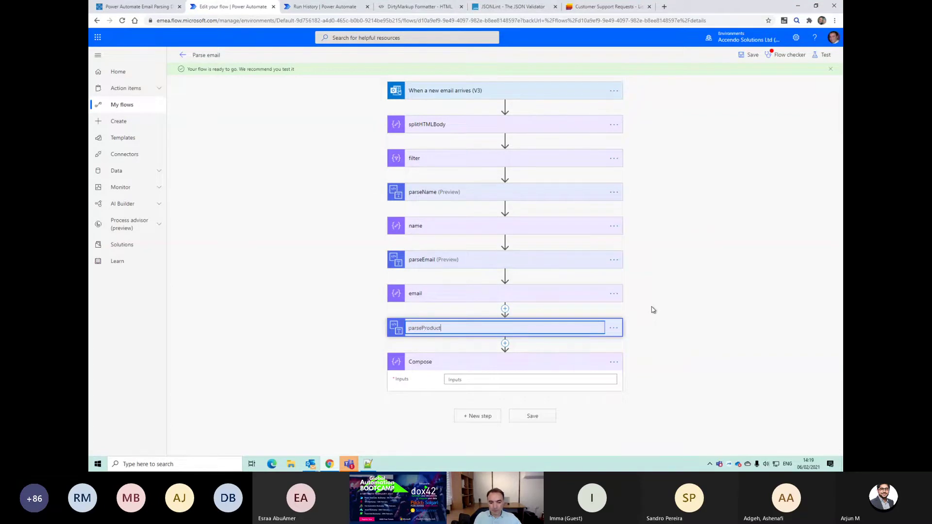
{"action": "key", "text": "Return"}
Step: Insert parseProduct's plain text into Compose and copy its outputs('parseProduct')?['body'] reference from Peek code
{"action": "left_click", "coordinate": [568, 379]}
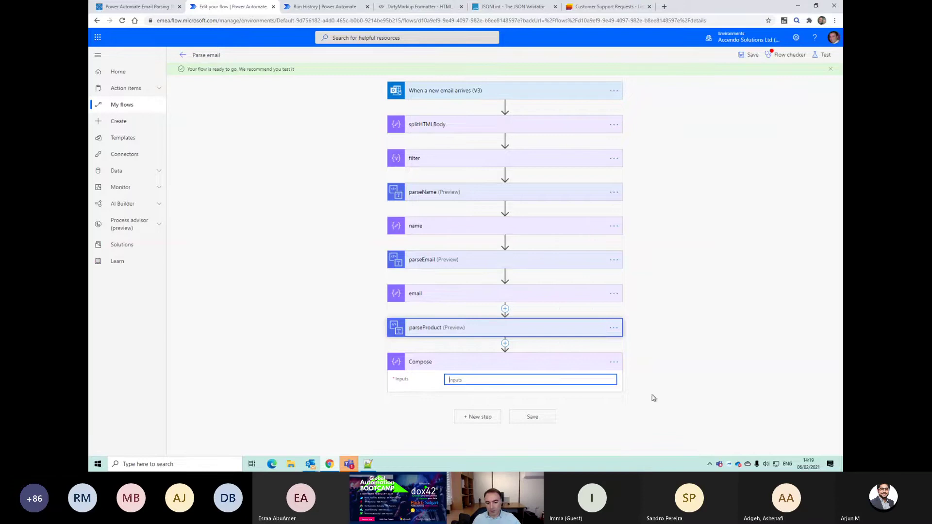
{"action": "left_click", "coordinate": [671, 382]}
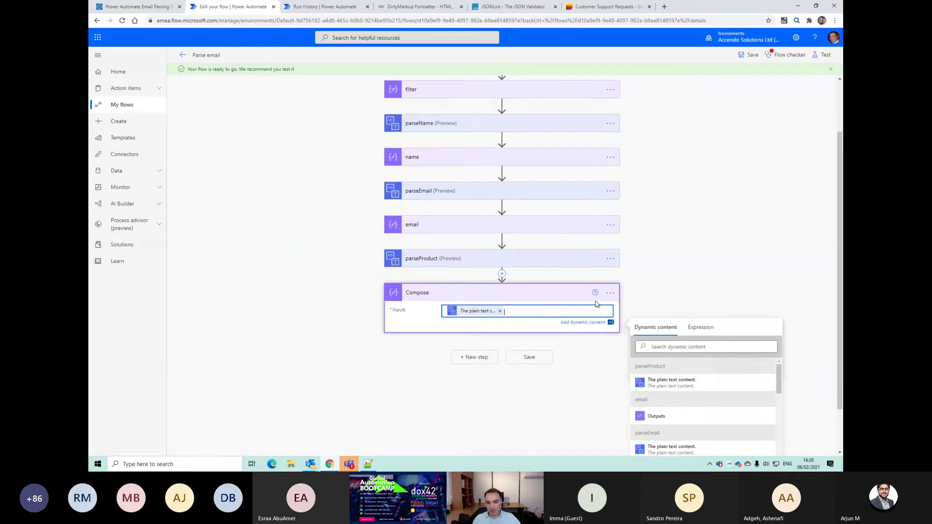
{"action": "left_click", "coordinate": [610, 292]}
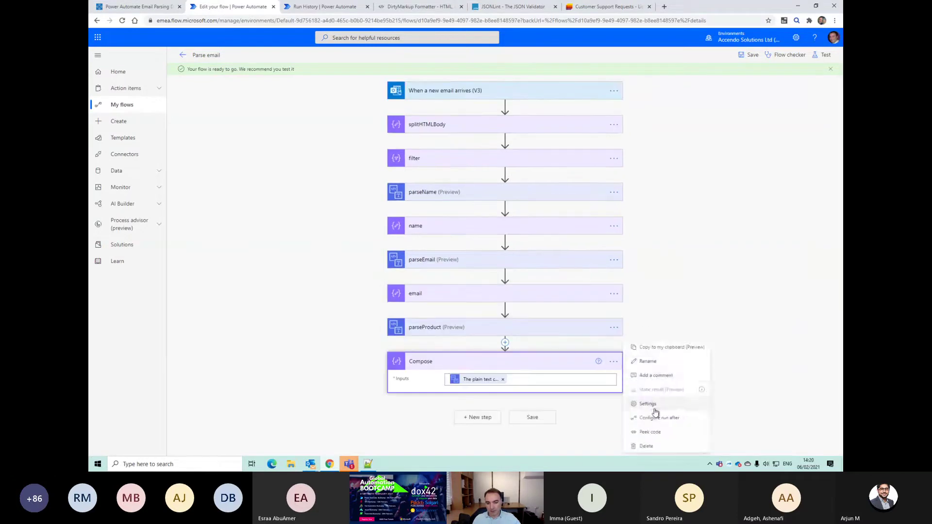
{"action": "left_click", "coordinate": [650, 431]}
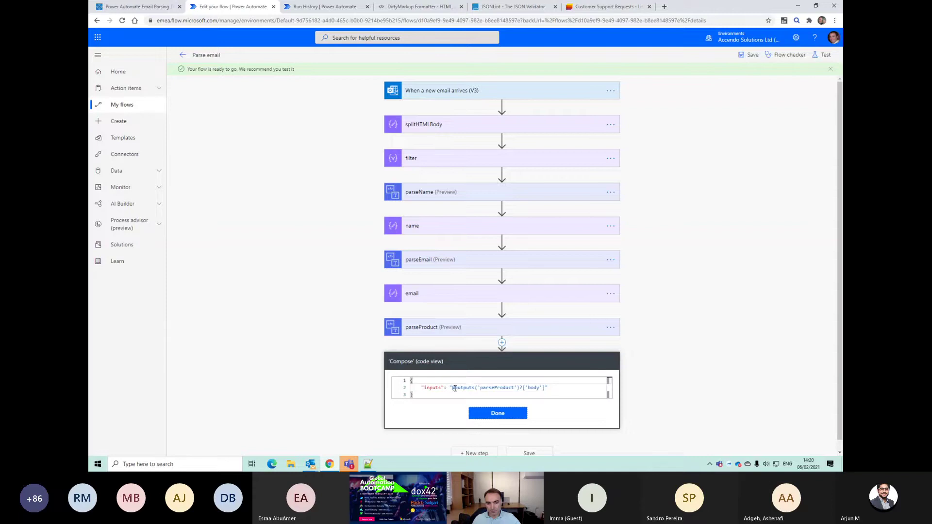
{"action": "left_click_drag", "start_coordinate": [455, 388], "coordinate": [537, 387]}
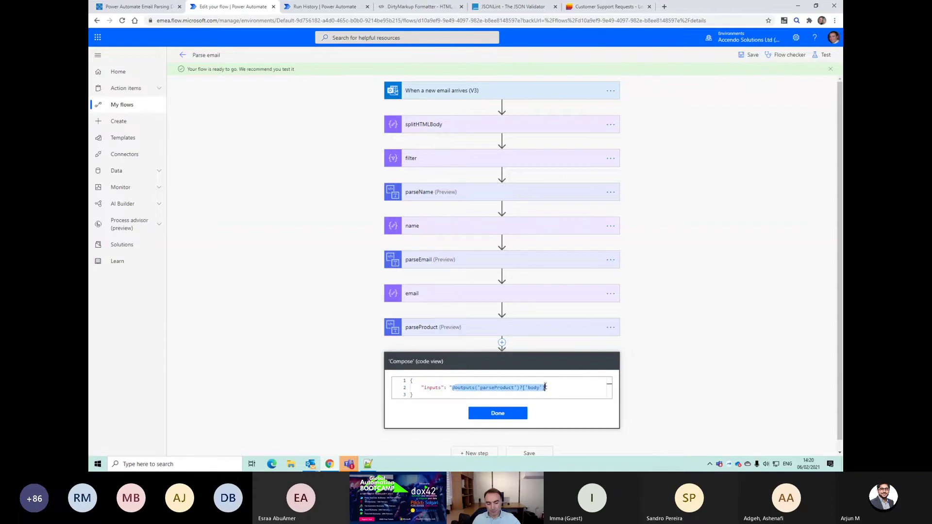
{"action": "key", "text": "alt+Tab"}
{"action": "left_click_drag", "start_coordinate": [181, 178], "coordinate": [287, 178]}
Step: Swap both body('filter')[2] references on line 12 for outputs('parseProduct')?['body'] and copy the line
{"action": "type", "text": "outputs('parseProduct')?['body']"}
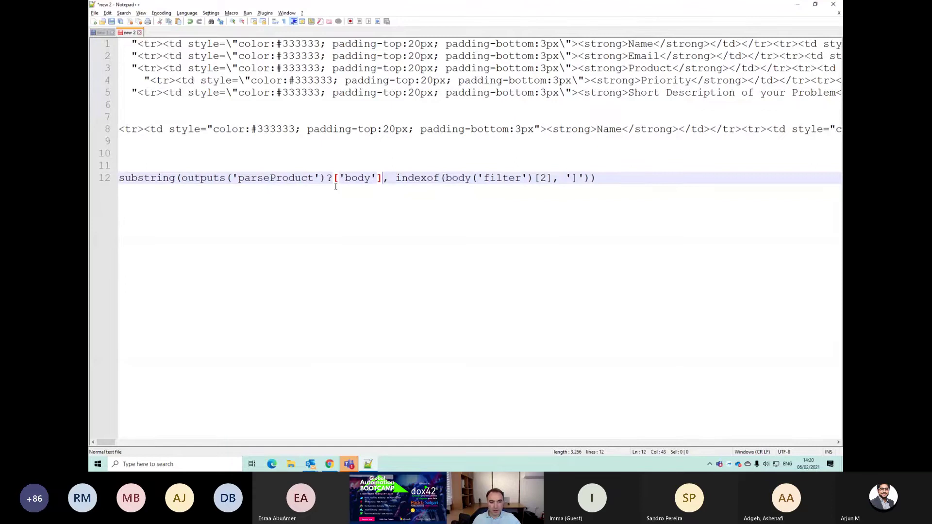
{"action": "left_click_drag", "start_coordinate": [446, 178], "coordinate": [554, 178]}
{"action": "type", "text": "outputs('parseProduct')?['body']"}
{"action": "key", "text": "End"}
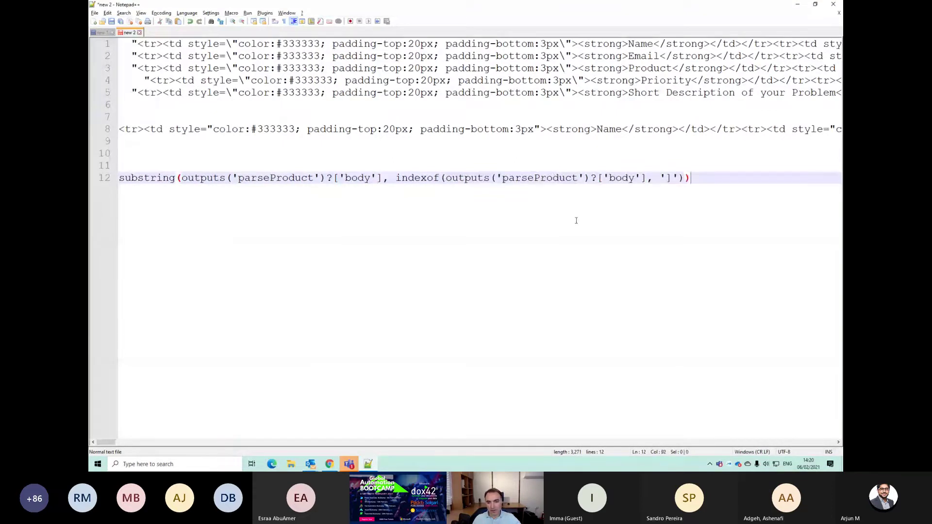
{"action": "key", "text": "shift+Home"}
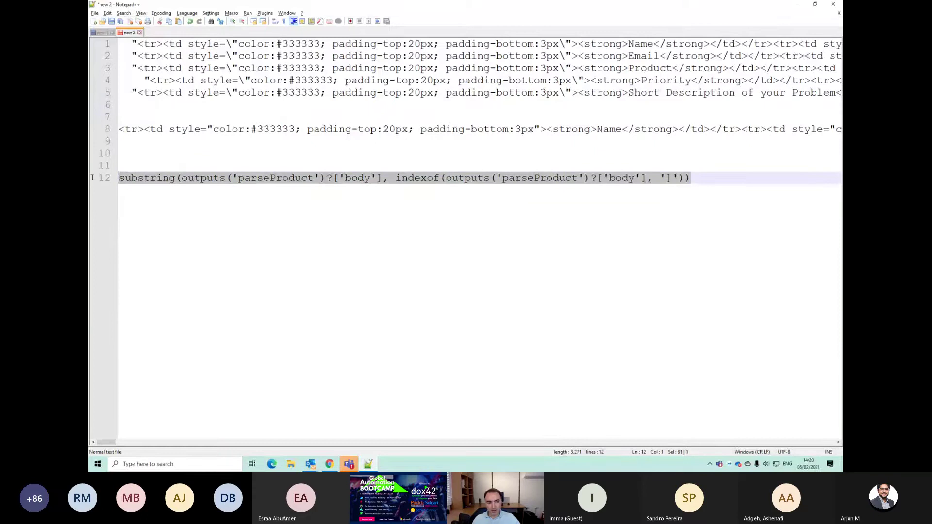
{"action": "key", "text": "alt+Tab"}
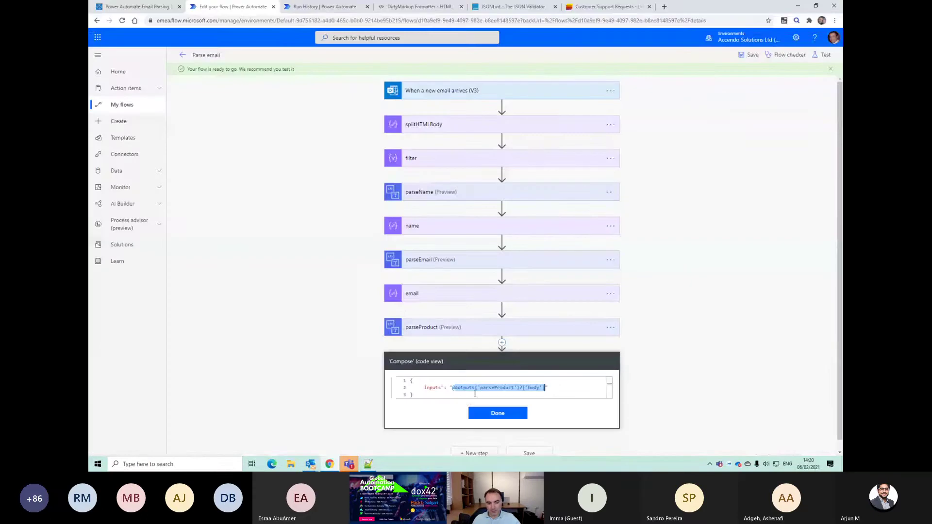
Step: Set the Compose Inputs to the rewritten substring expression and save the flow
{"action": "left_click", "coordinate": [488, 414]}
{"action": "left_click", "coordinate": [503, 379]}
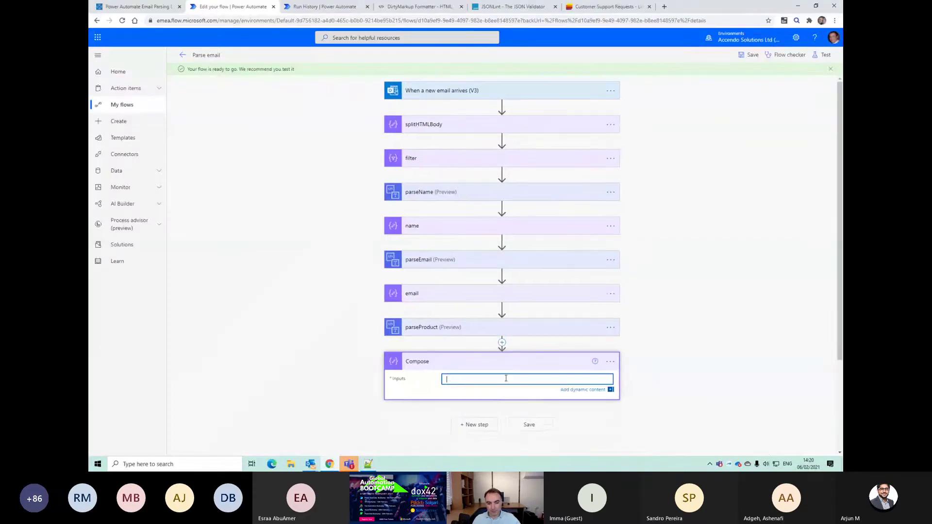
{"action": "left_click", "coordinate": [700, 393]}
{"action": "key", "text": "ctrl+v"}
{"action": "left_click", "coordinate": [658, 430]}
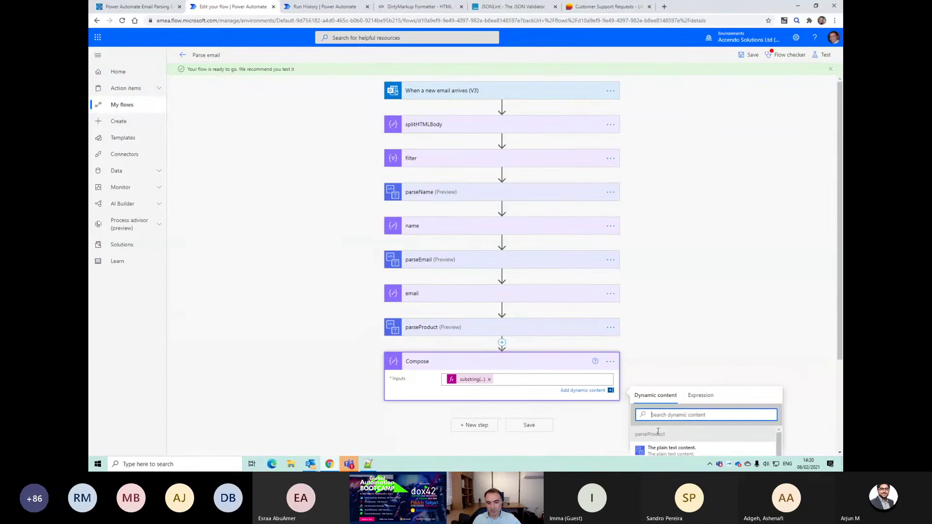
{"action": "left_click", "coordinate": [541, 427]}
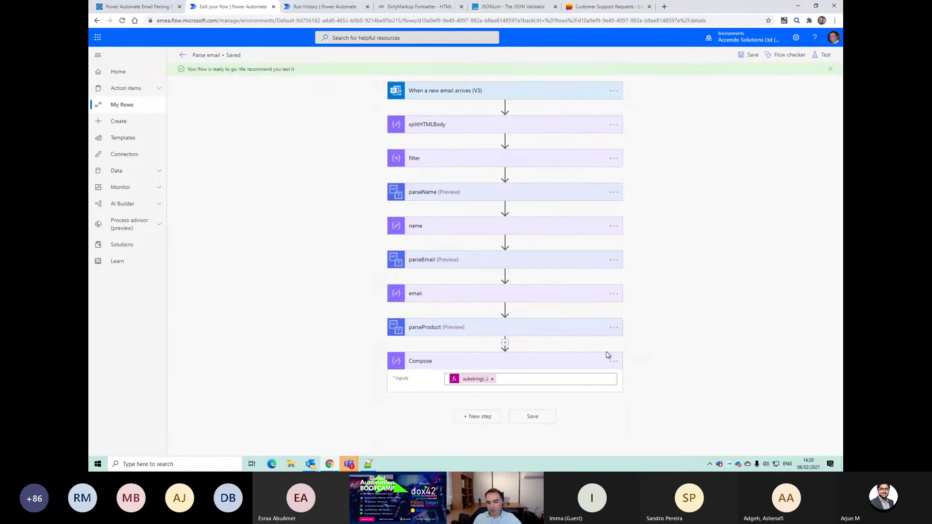
Step: Rename the Compose step to product
{"action": "left_click", "coordinate": [613, 362]}
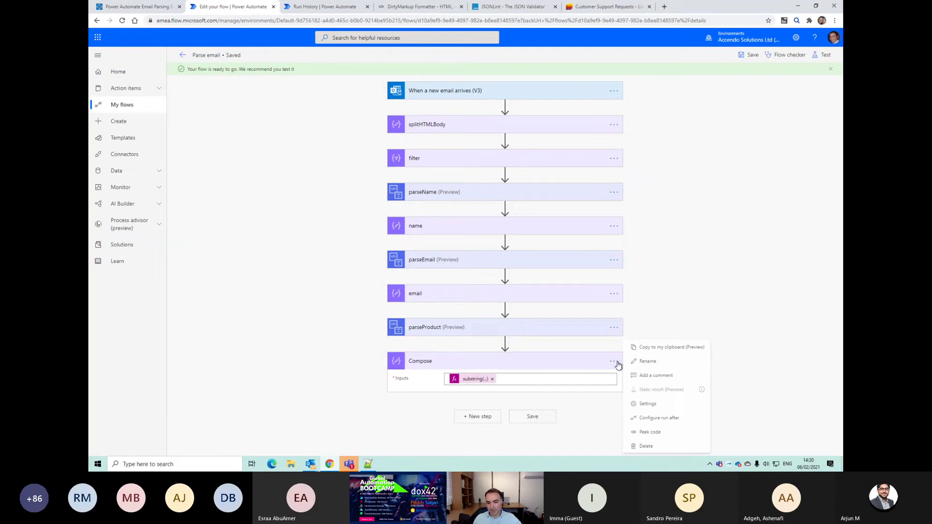
{"action": "left_click", "coordinate": [643, 363]}
{"action": "type", "text": "pro"}
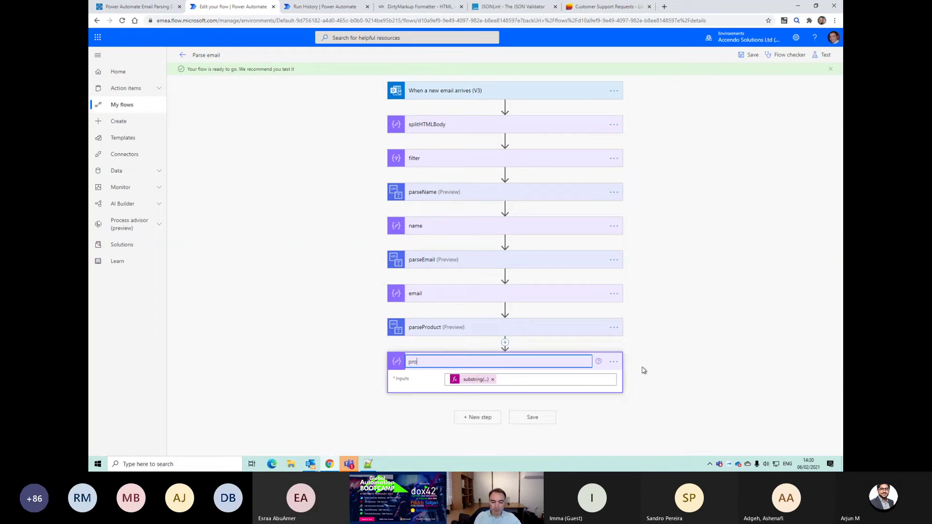
{"action": "type", "text": "duct"}
{"action": "key", "text": "Return"}
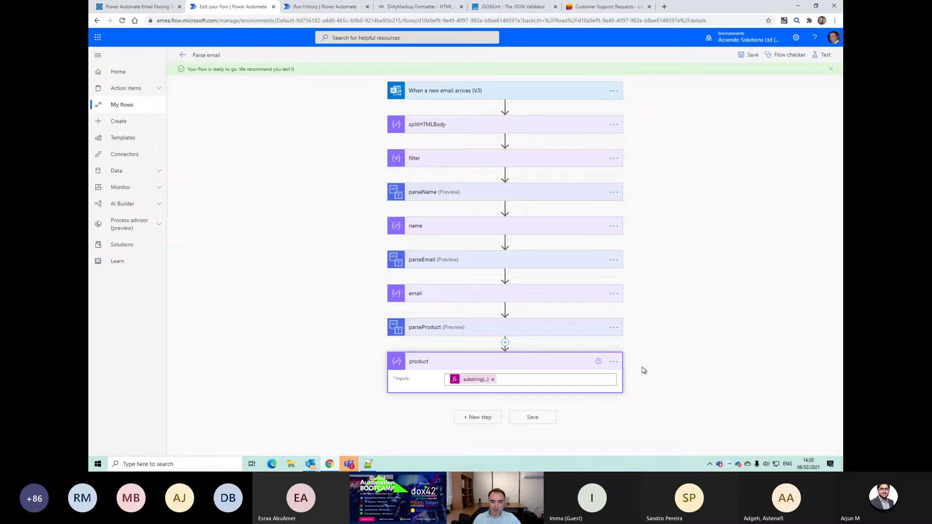
{"action": "key", "text": "alt+Tab"}
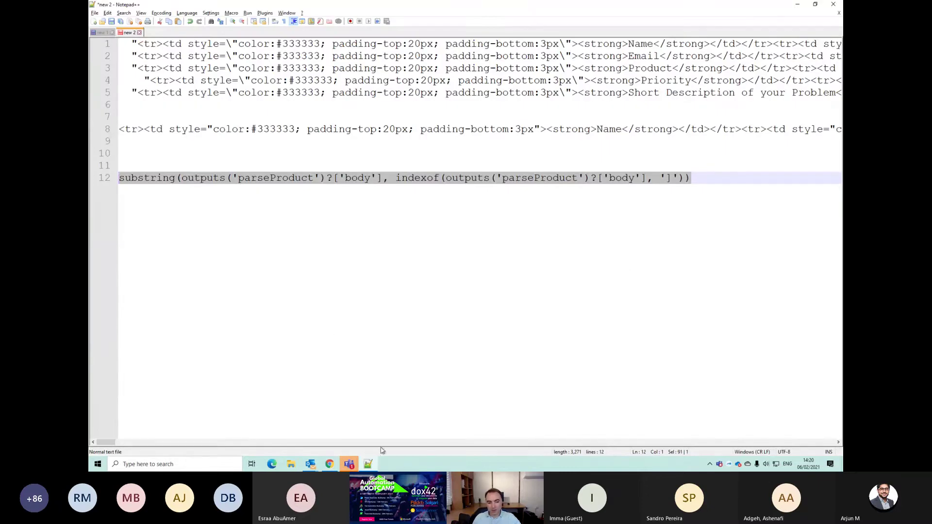
Step: Remove the leading spaces from line 4 so the Priority row aligns with the others
{"action": "left_click", "coordinate": [123, 81]}
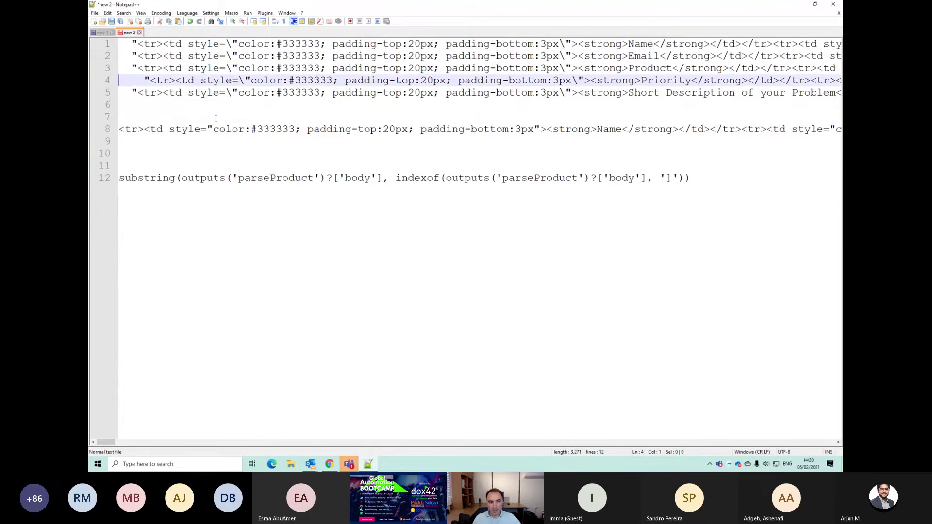
{"action": "key", "text": "Delete"}
{"action": "key", "text": "Delete"}
{"action": "key", "text": "Down"}
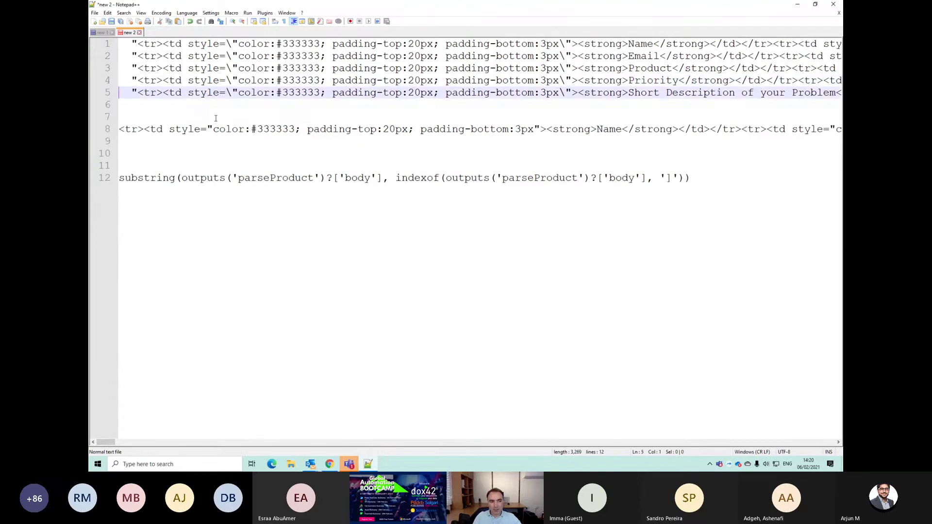
{"action": "key", "text": "alt+Tab"}
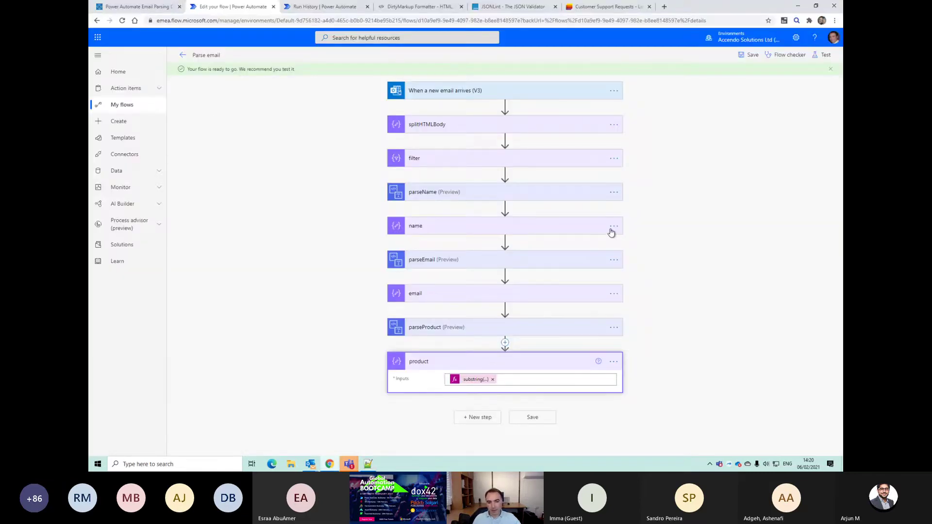
Step: Add a Create HTML table action after the product step
{"action": "left_click", "coordinate": [476, 419]}
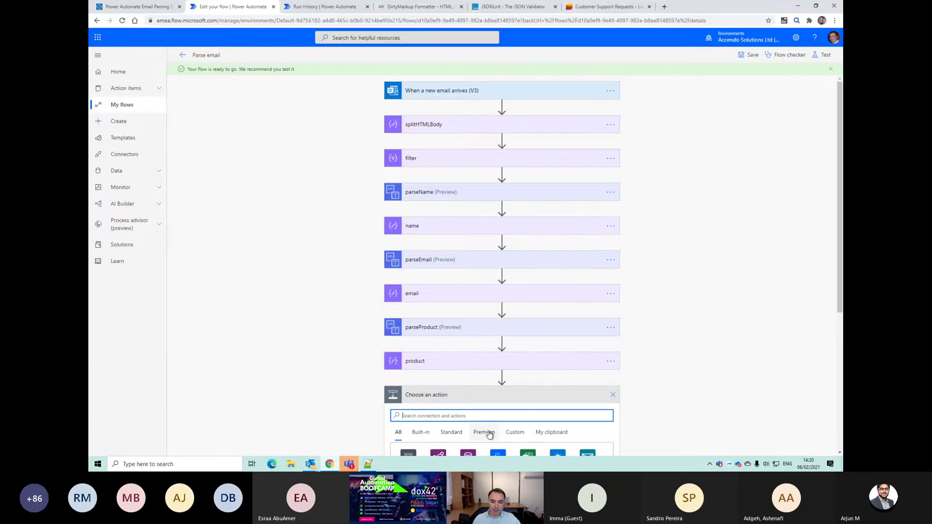
{"action": "scroll", "coordinate": [469, 350], "scroll_direction": "down", "scroll_amount": 5}
{"action": "type", "text": "html"}
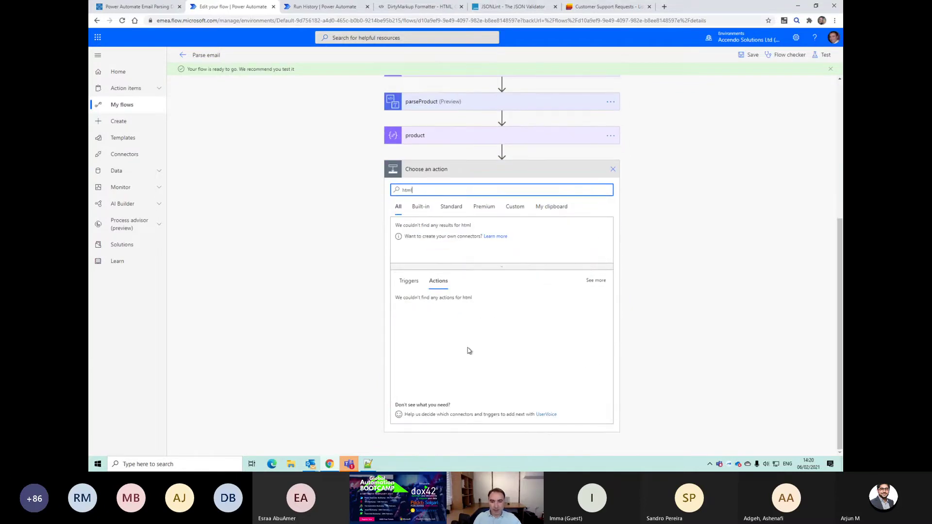
{"action": "left_click", "coordinate": [468, 351]}
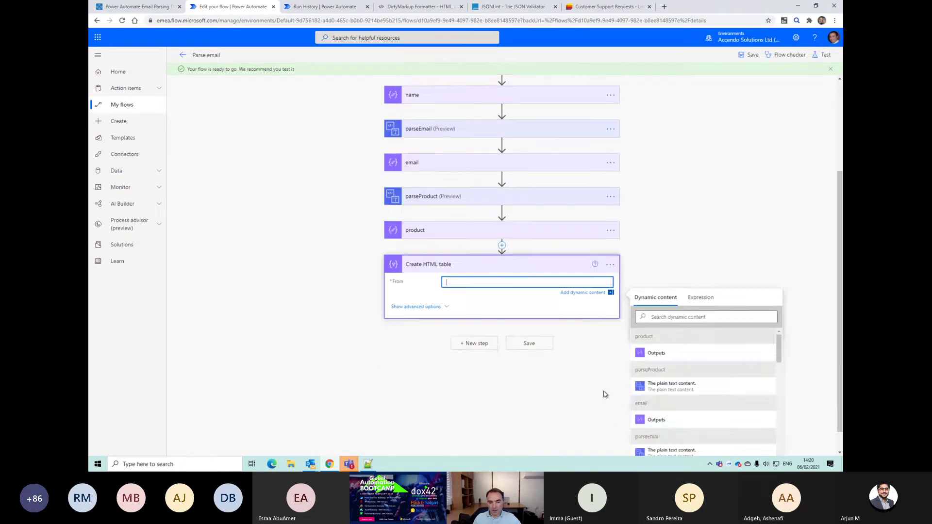
{"action": "key", "text": "alt+Tab"}
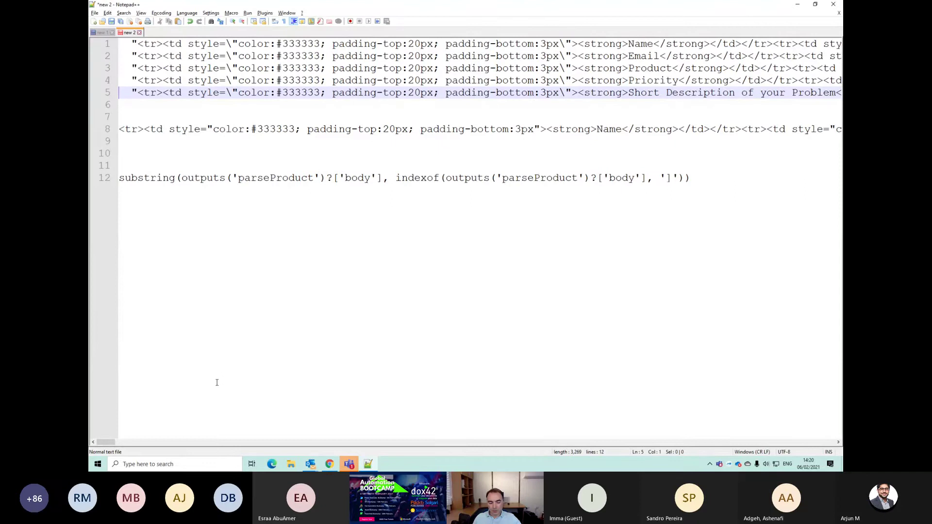
{"action": "key", "text": "alt+Tab"}
Step: Build the body('filter')[4] expression for the From field
{"action": "left_click", "coordinate": [698, 297]}
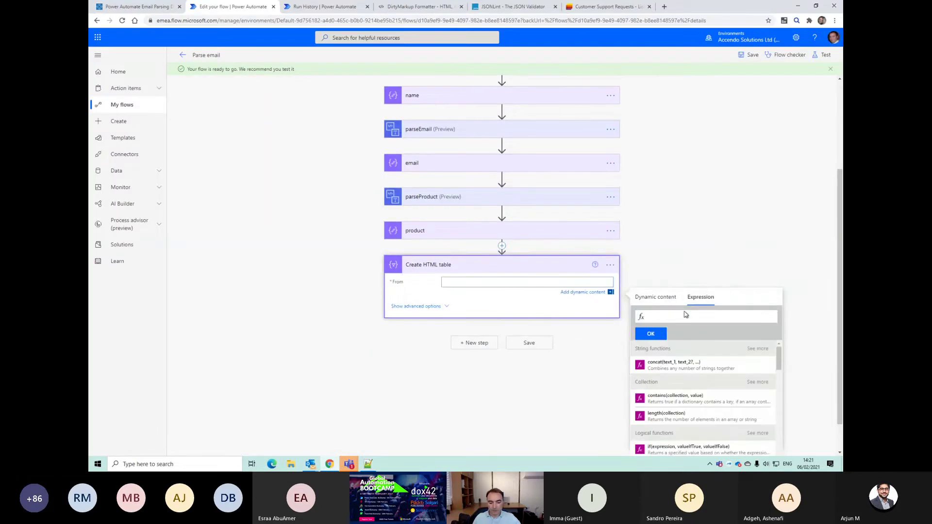
{"action": "type", "text": "body("}
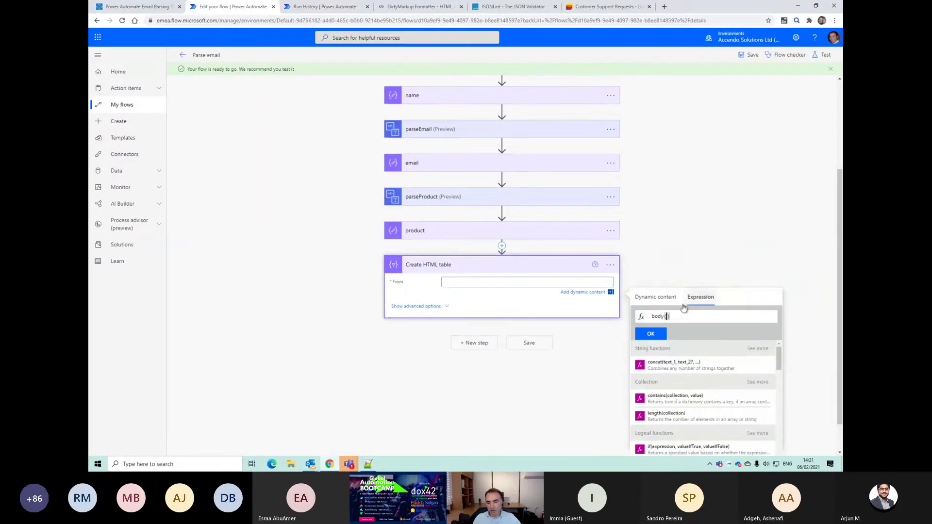
{"action": "left_click", "coordinate": [667, 297]}
{"action": "scroll", "coordinate": [715, 379], "scroll_direction": "down", "scroll_amount": 3}
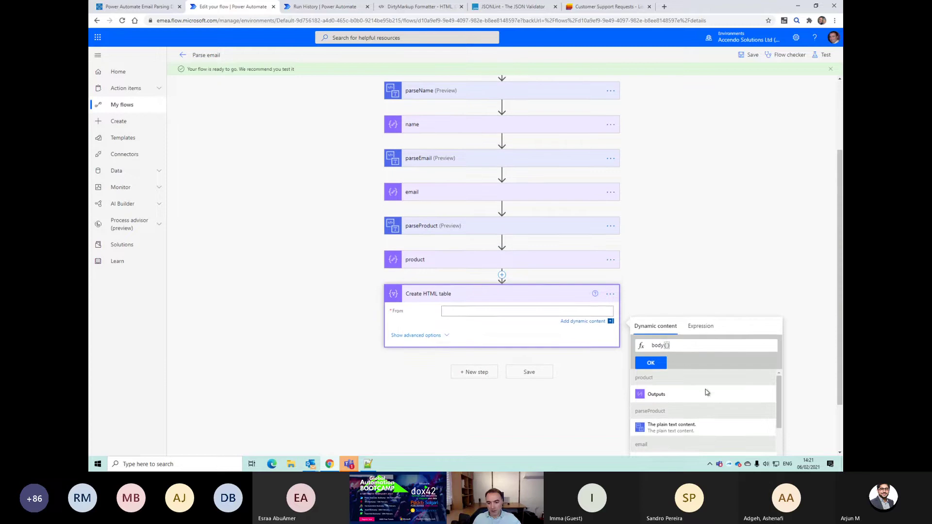
{"action": "scroll", "coordinate": [718, 412], "scroll_direction": "down", "scroll_amount": 5}
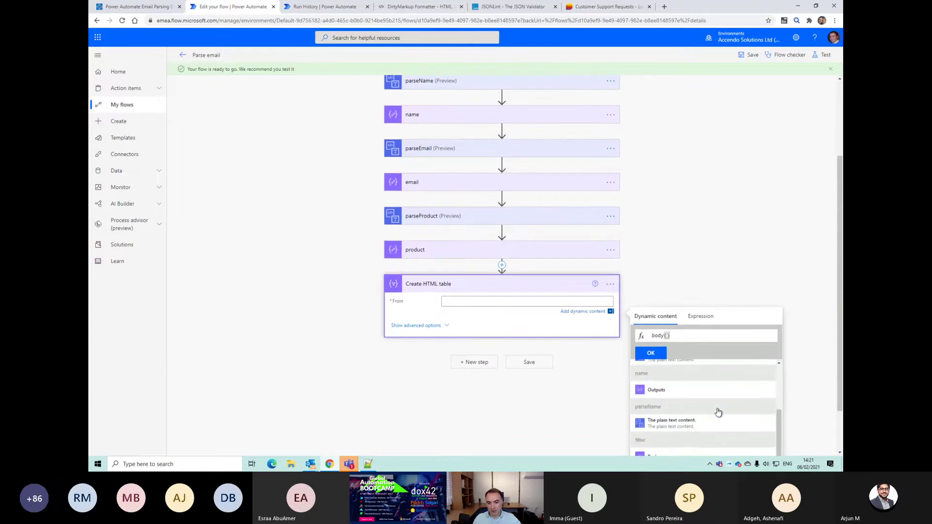
{"action": "left_click", "coordinate": [702, 386]}
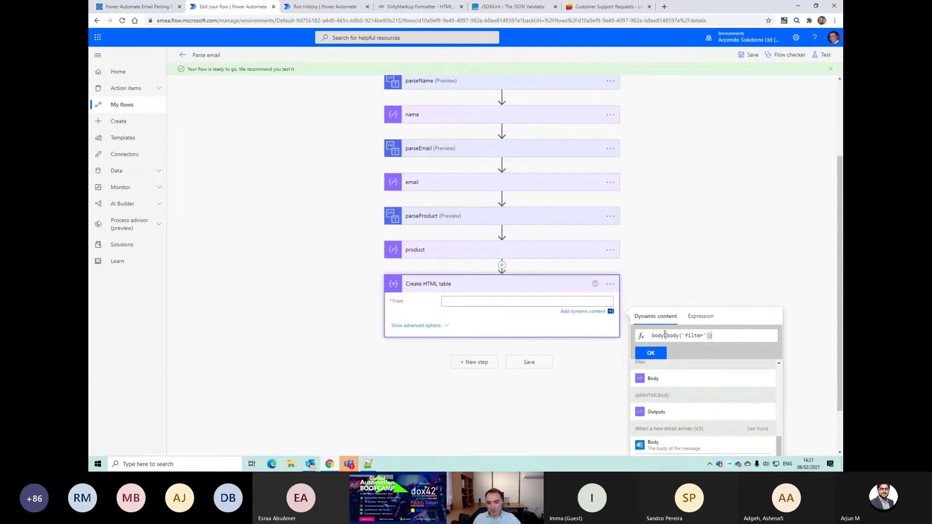
{"action": "left_click_drag", "start_coordinate": [671, 335], "coordinate": [628, 339]}
{"action": "key", "text": "BackSpace"}
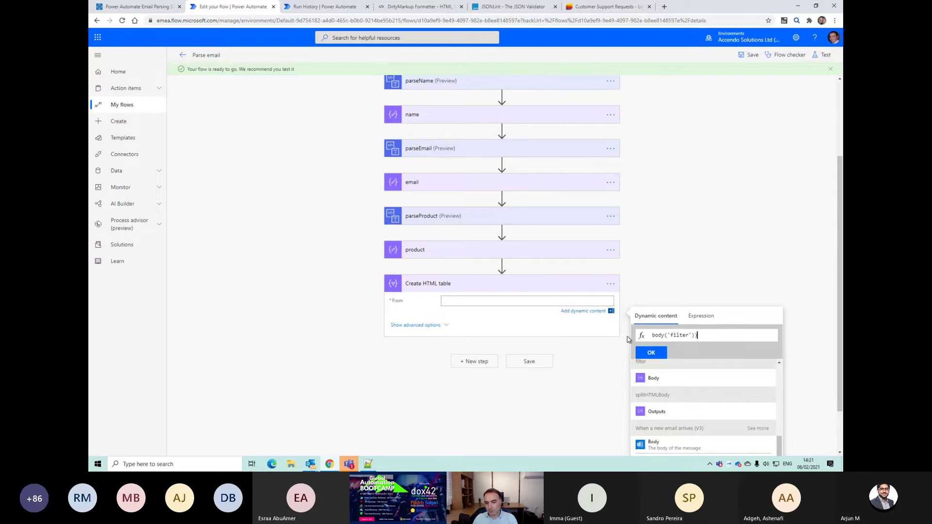
{"action": "type", "text": "["}
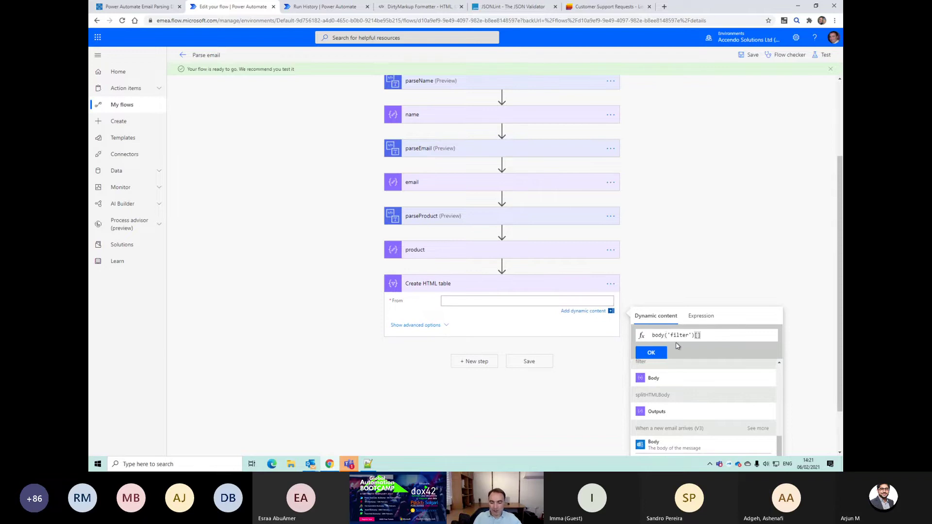
Step: Insert body('filter')[4] into From and reopen it to check the expression
{"action": "key", "text": "alt+Tab"}
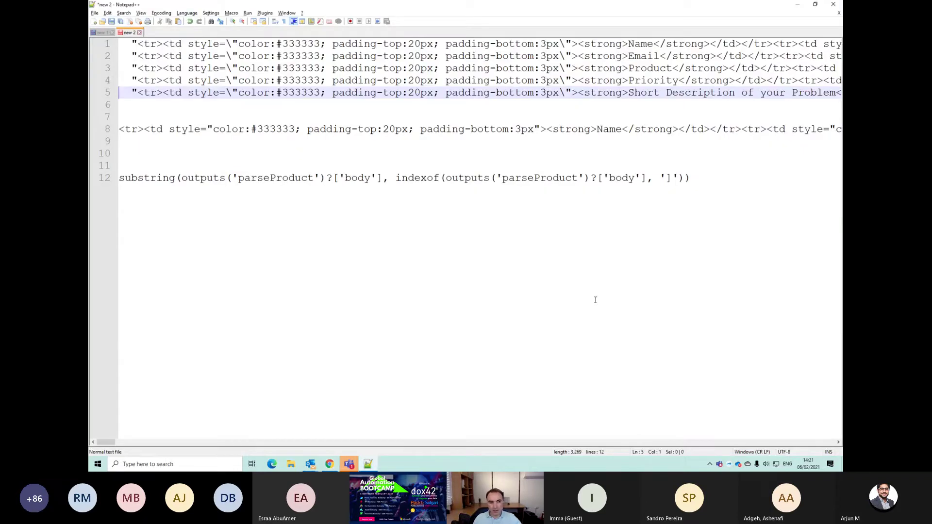
{"action": "key", "text": "alt+Tab"}
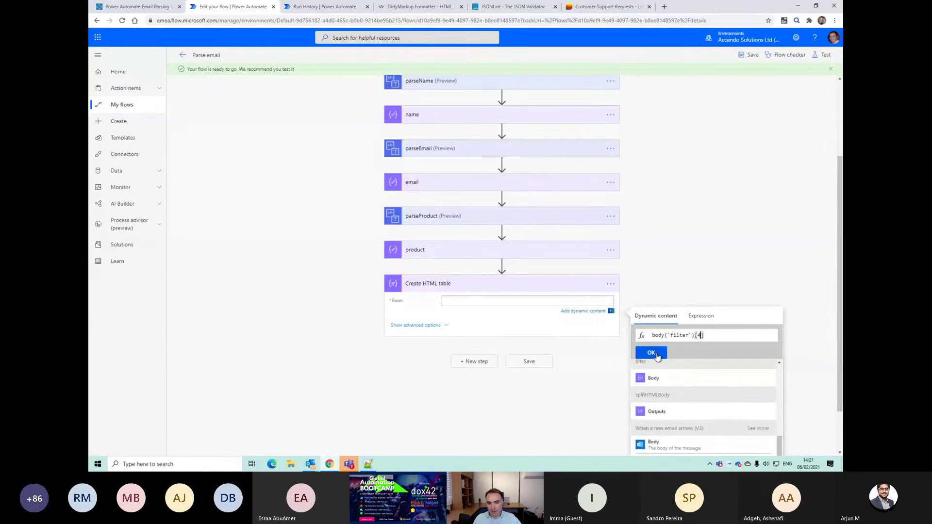
{"action": "left_click", "coordinate": [654, 353]}
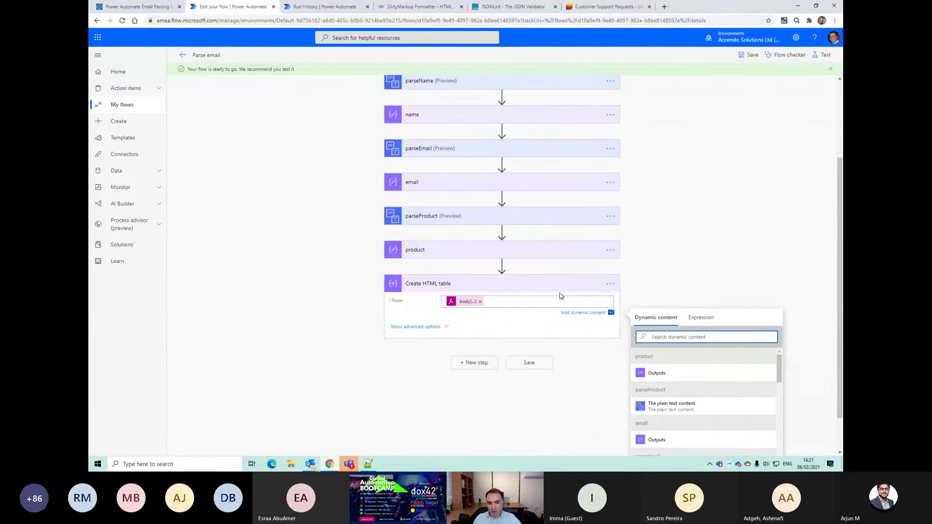
{"action": "left_click", "coordinate": [460, 305]}
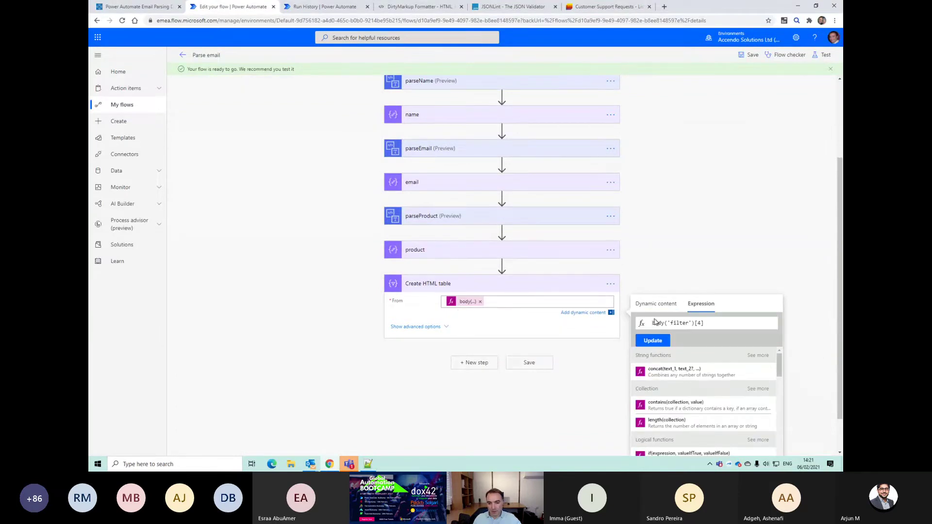
{"action": "triple_click", "coordinate": [657, 323]}
{"action": "left_click", "coordinate": [610, 284]}
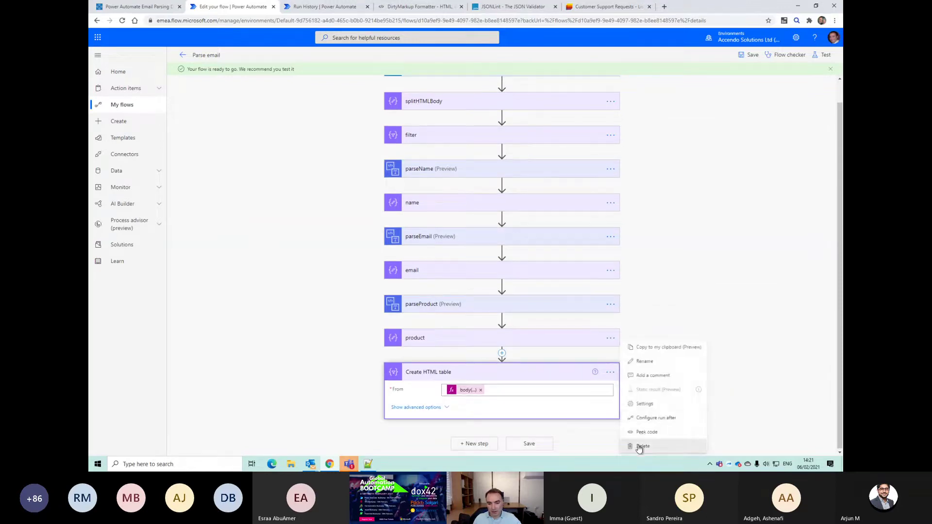
Step: Delete the Create HTML table step and add an Html to text action after product
{"action": "left_click", "coordinate": [640, 446]}
{"action": "left_click", "coordinate": [470, 260]}
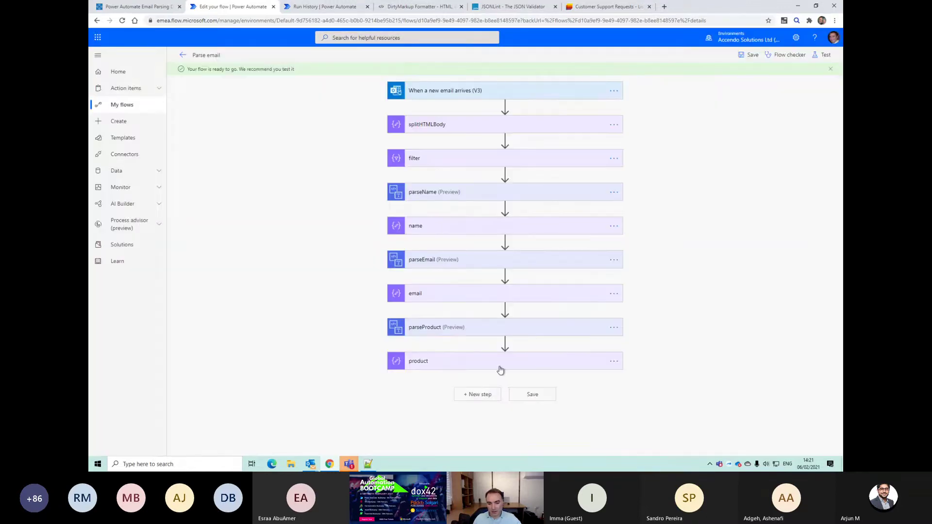
{"action": "left_click", "coordinate": [486, 393]}
{"action": "type", "text": "html"}
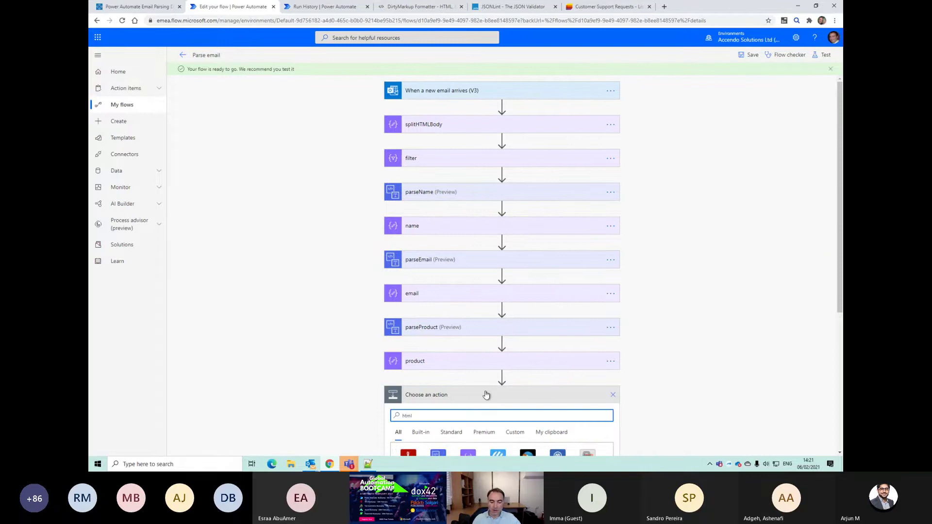
{"action": "scroll", "coordinate": [485, 393], "scroll_direction": "down", "scroll_amount": 3}
{"action": "scroll", "coordinate": [484, 377], "scroll_direction": "down", "scroll_amount": 2}
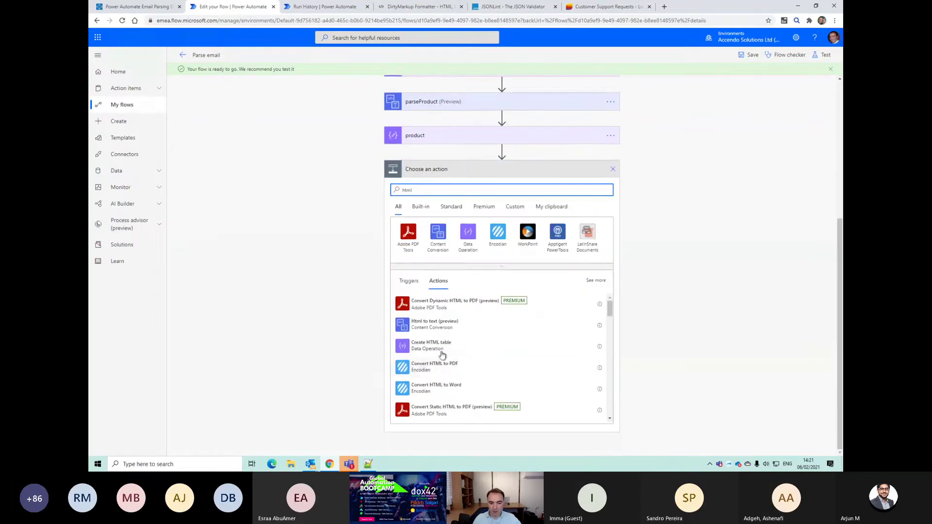
{"action": "left_click", "coordinate": [489, 326]}
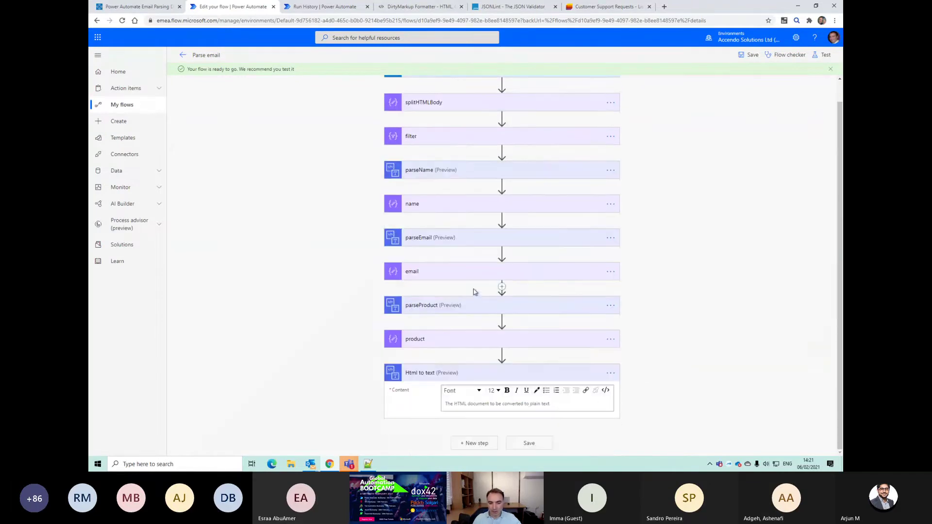
Step: Clear the default HTML from Content and set it to body('filter')[4]
{"action": "left_click", "coordinate": [605, 390]}
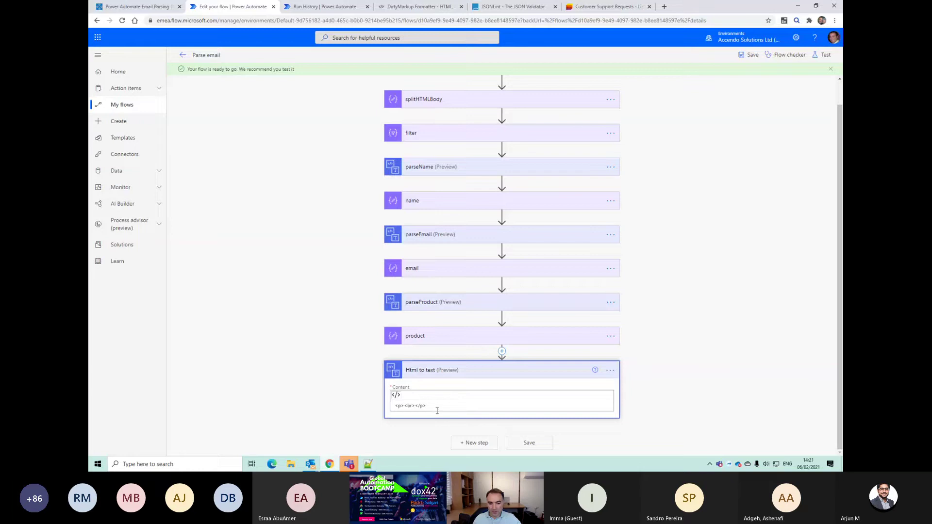
{"action": "left_click_drag", "start_coordinate": [437, 411], "coordinate": [289, 380]}
{"action": "key", "text": "BackSpace"}
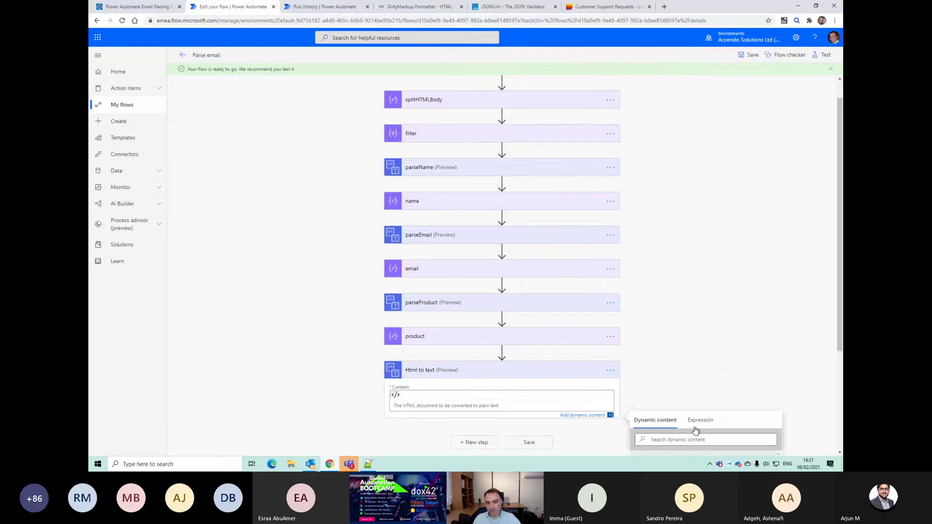
{"action": "left_click", "coordinate": [699, 420]}
{"action": "type", "text": "body('filter')[4]"}
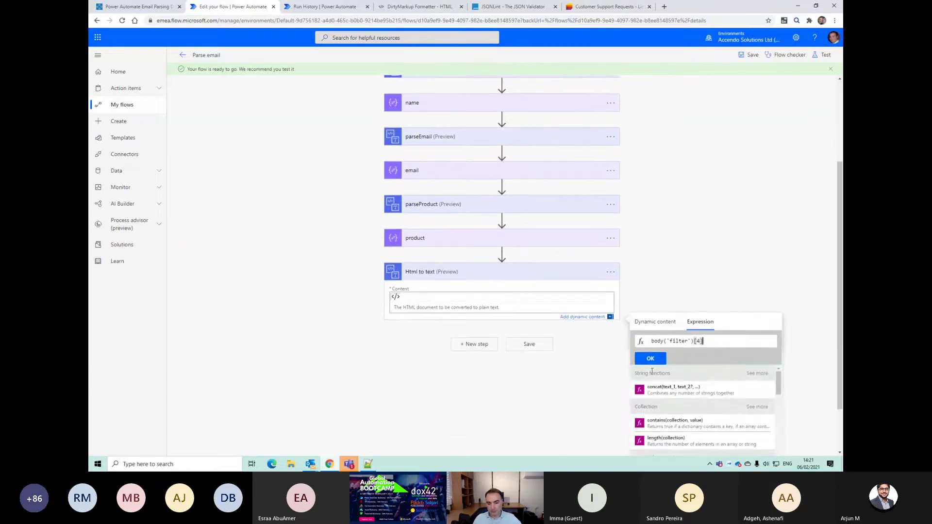
{"action": "left_click", "coordinate": [651, 359]}
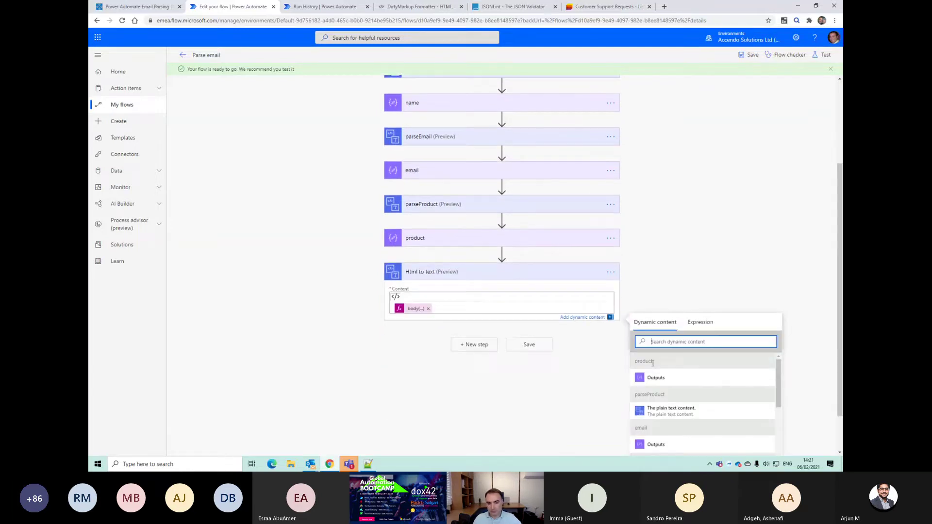
Step: Save and test the flow using the most recent successful run's trigger
{"action": "left_click", "coordinate": [822, 57]}
{"action": "left_click", "coordinate": [723, 124]}
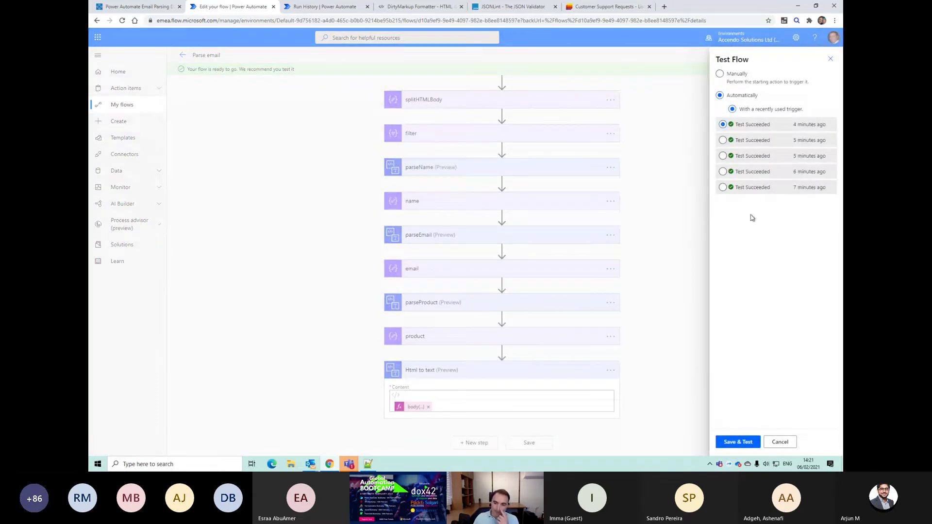
{"action": "left_click", "coordinate": [728, 440]}
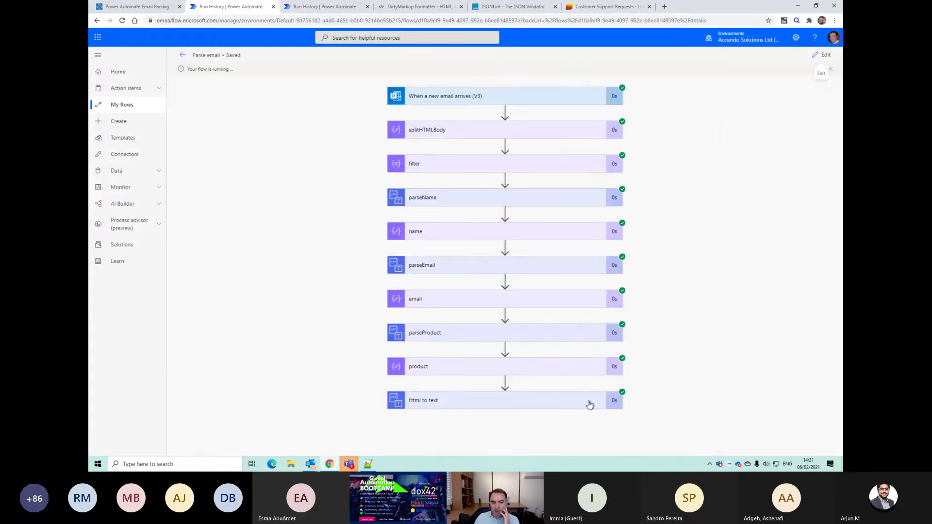
Step: Inspect the product step's run output, which reads ]Power BI
{"action": "left_click", "coordinate": [542, 369]}
{"action": "scroll", "coordinate": [540, 373], "scroll_direction": "down", "scroll_amount": 2}
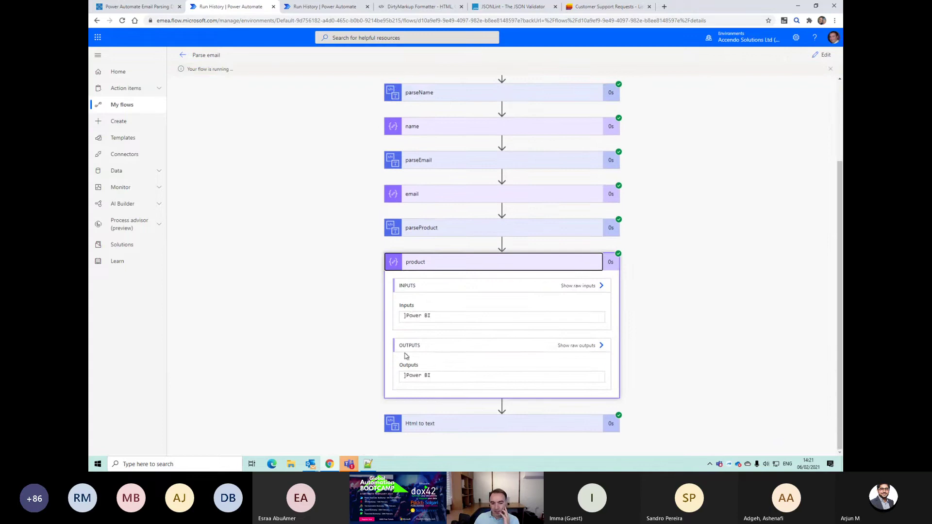
{"action": "left_click_drag", "start_coordinate": [428, 316], "coordinate": [404, 316]}
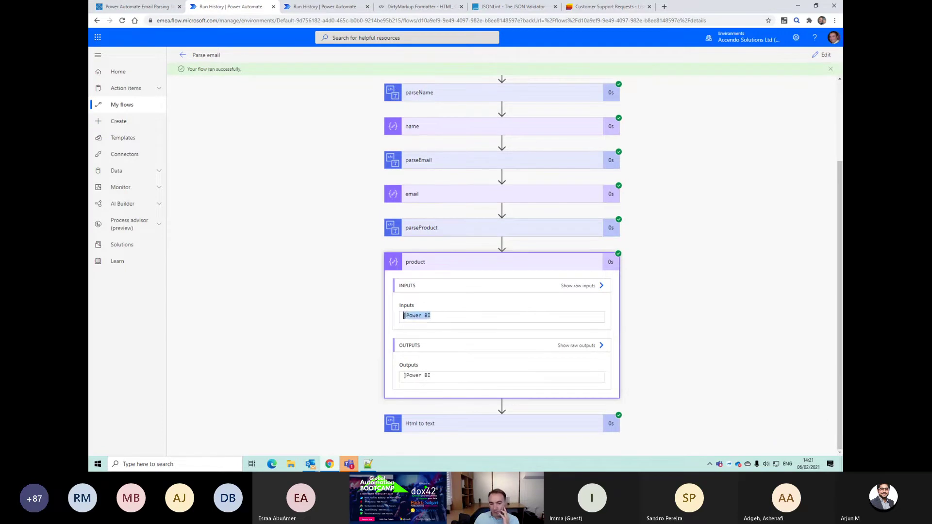
{"action": "left_click", "coordinate": [397, 317]}
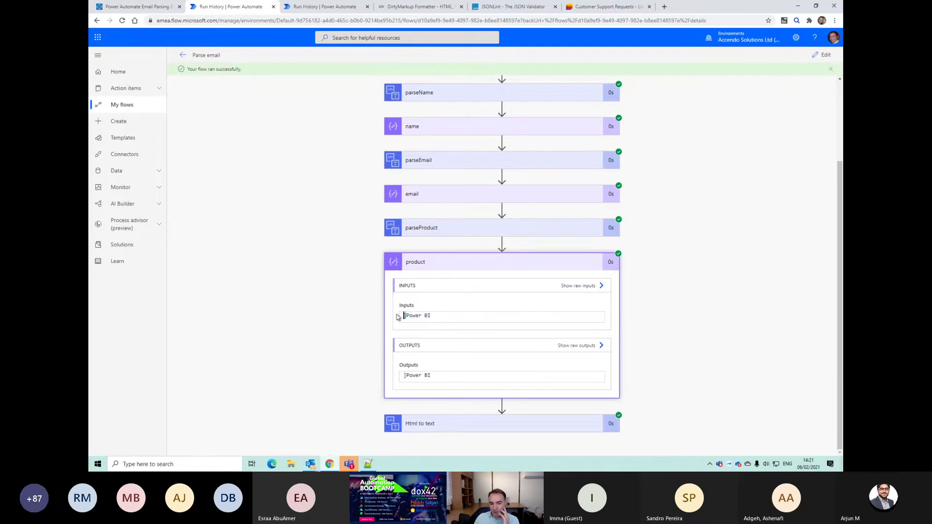
{"action": "left_click", "coordinate": [440, 266]}
Step: Check the Html to text output holds the problem description, then resume editing the flow
{"action": "left_click", "coordinate": [487, 399]}
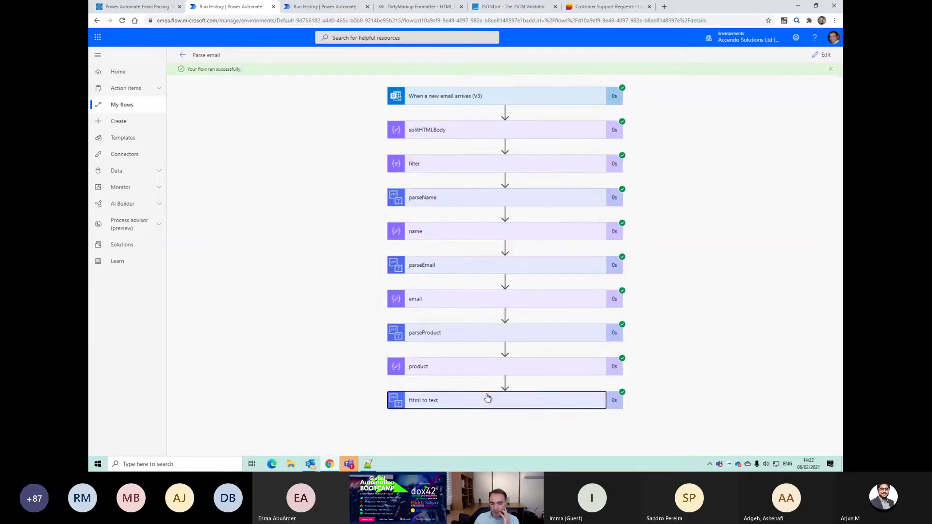
{"action": "left_click_drag", "start_coordinate": [474, 399], "coordinate": [501, 392]}
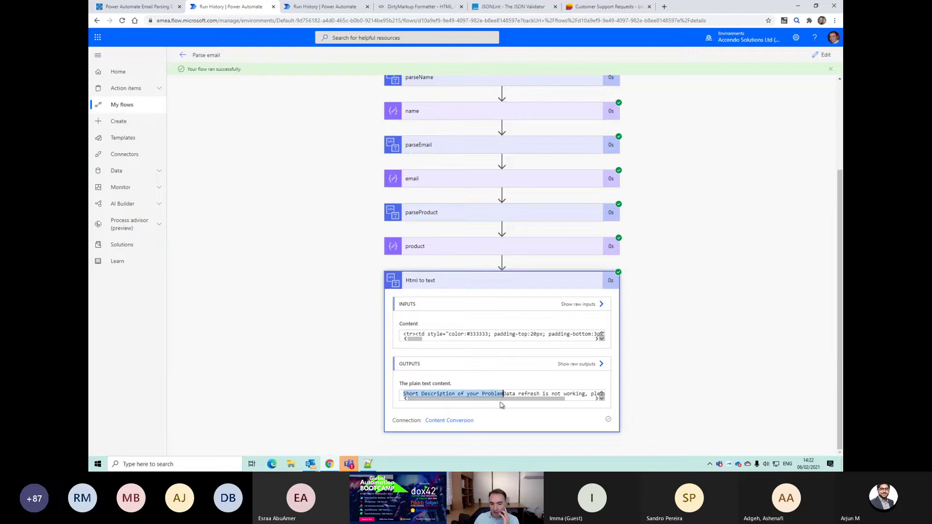
{"action": "left_click", "coordinate": [500, 402]}
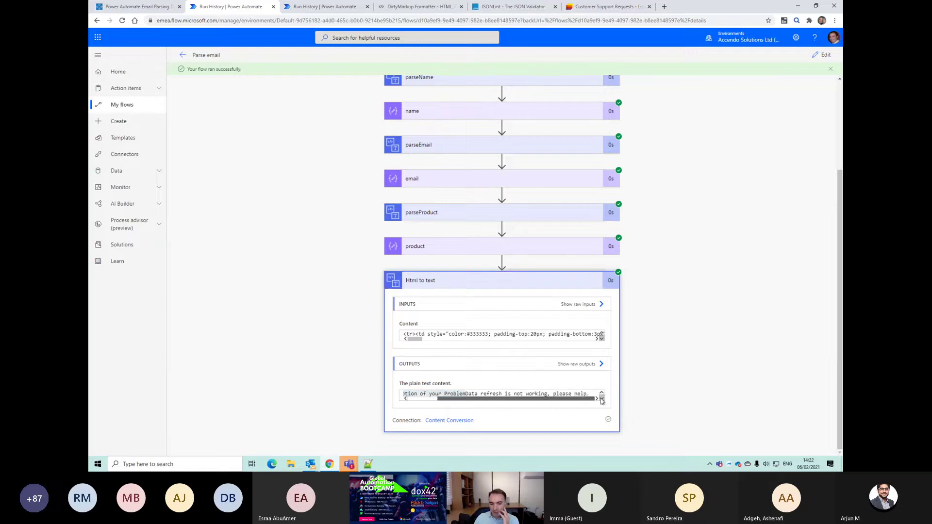
{"action": "left_click", "coordinate": [452, 283]}
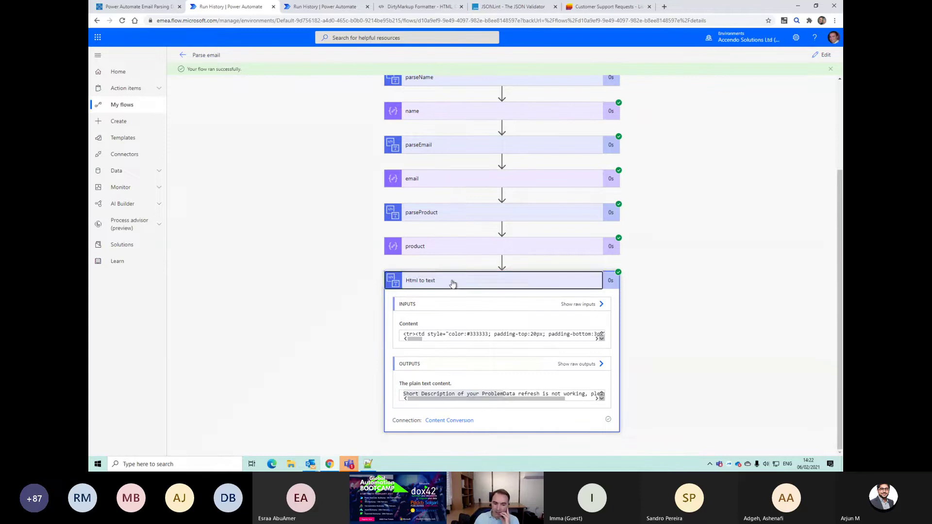
{"action": "left_click", "coordinate": [442, 401]}
{"action": "scroll", "coordinate": [491, 426], "scroll_direction": "down", "scroll_amount": 1}
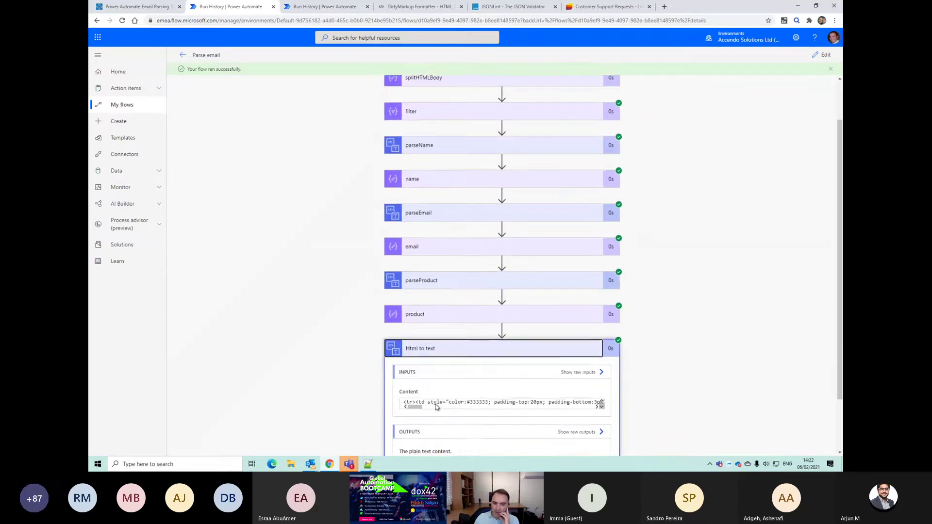
{"action": "left_click", "coordinate": [428, 316]}
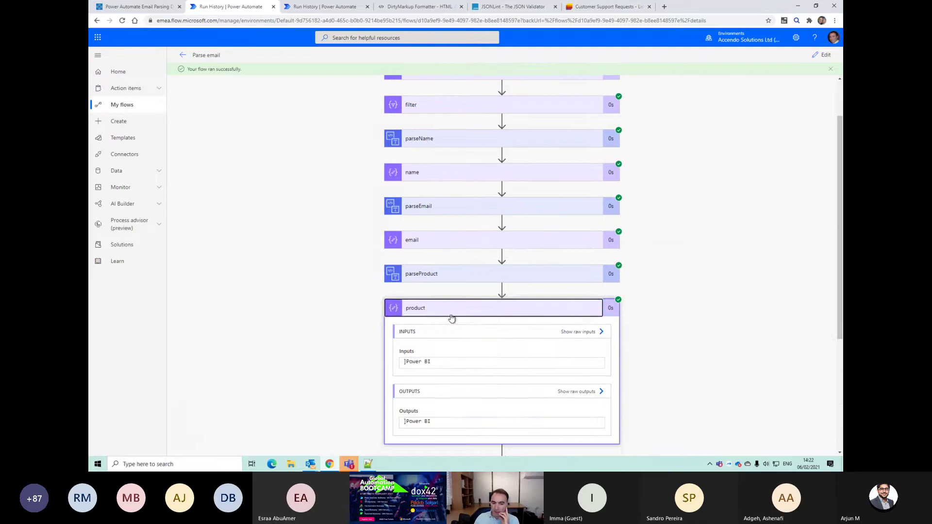
{"action": "left_click", "coordinate": [822, 54]}
Step: Open and select the product step's substring expression in the designer
{"action": "left_click", "coordinate": [447, 356]}
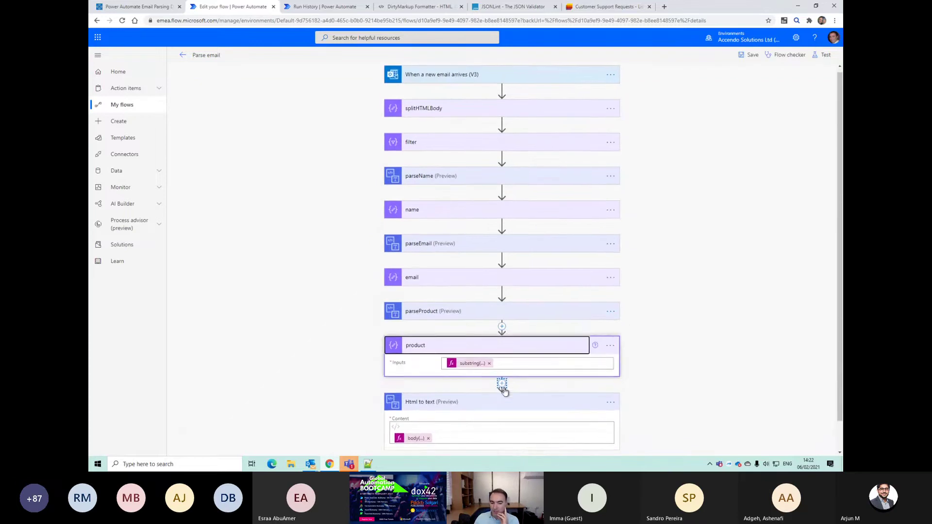
{"action": "scroll", "coordinate": [485, 369], "scroll_direction": "down", "scroll_amount": 1}
{"action": "left_click", "coordinate": [464, 333]}
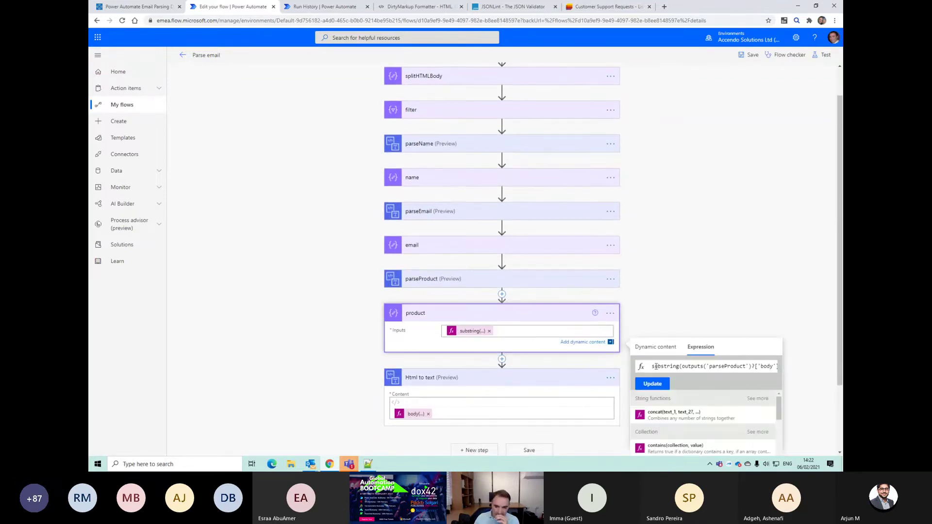
{"action": "triple_click", "coordinate": [653, 366]}
{"action": "key", "text": "alt+Tab"}
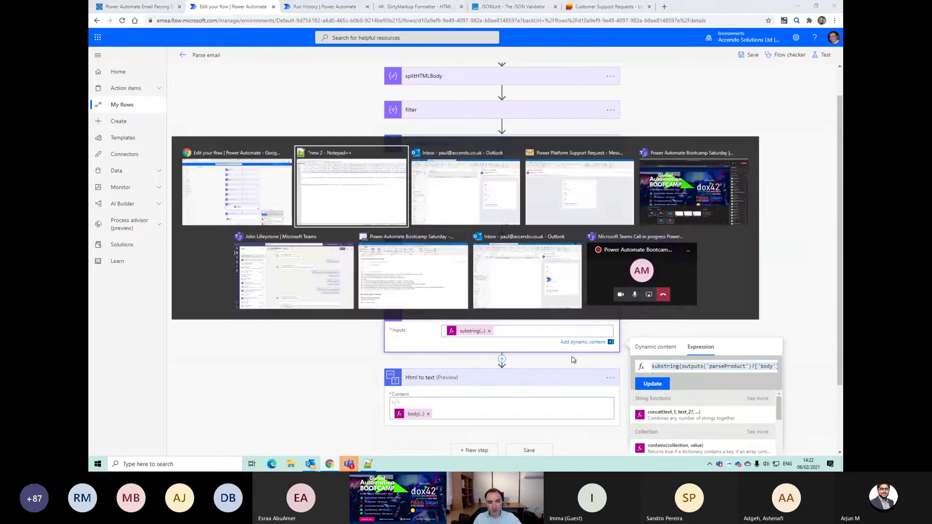
Step: In Notepad++, wrap line 12's indexof in add(..., 1) and select the corrected line
{"action": "left_click_drag", "start_coordinate": [692, 178], "coordinate": [90, 177]}
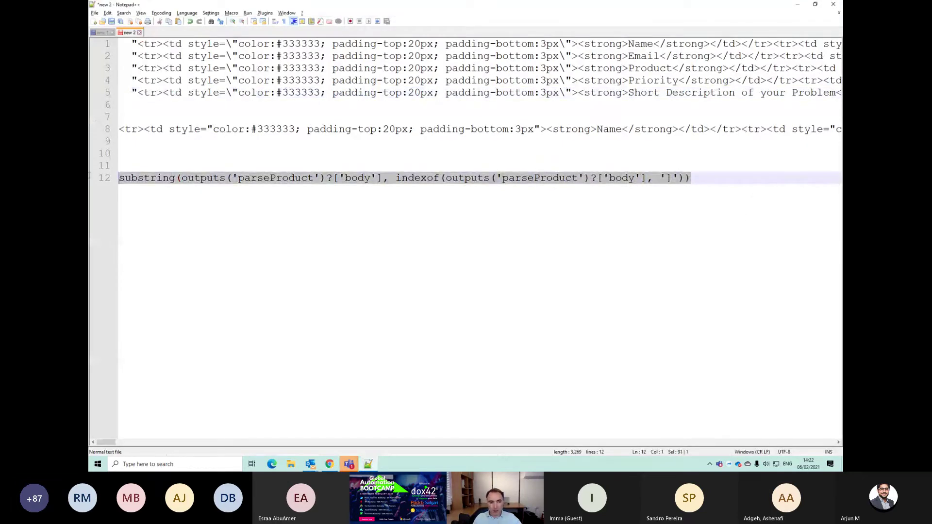
{"action": "key", "text": "End"}
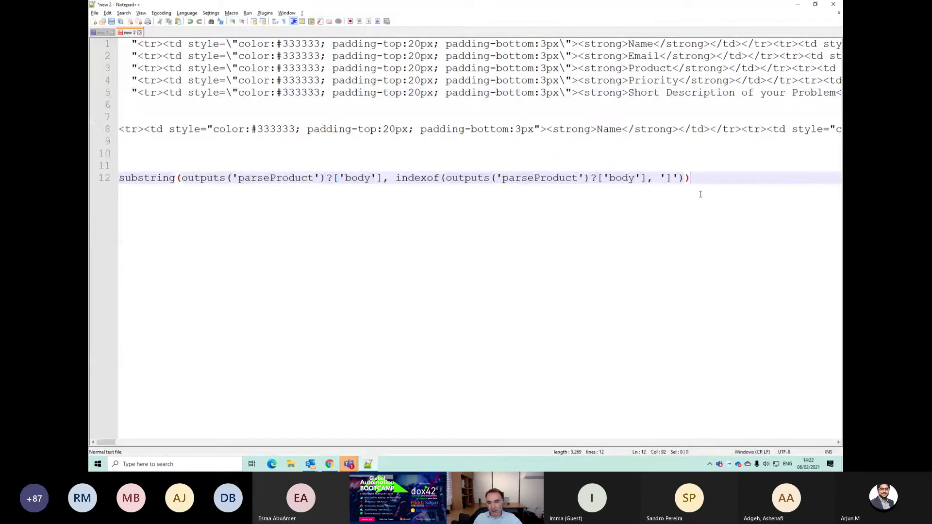
{"action": "key", "text": "Left"}
{"action": "key", "text": "Left"}
{"action": "key", "text": "Left"}
{"action": "type", "text": "add("}
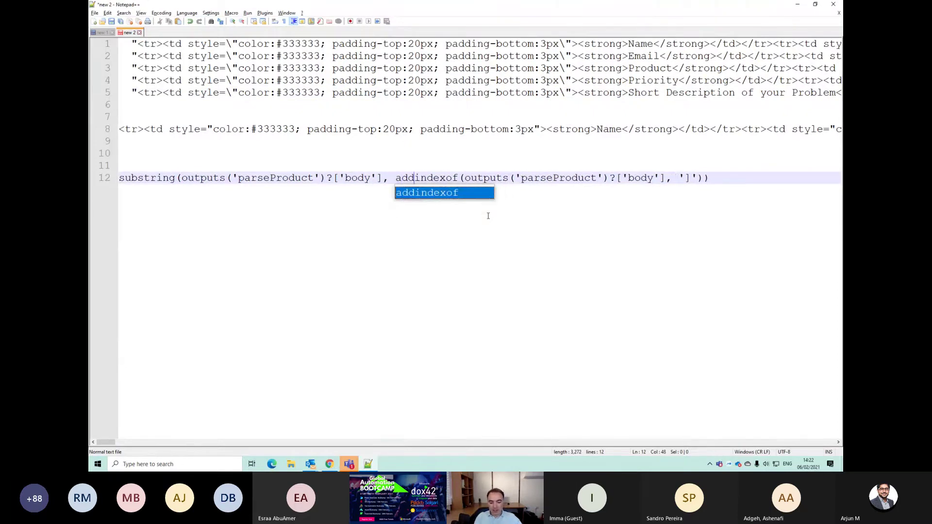
{"action": "key", "text": "Left"}
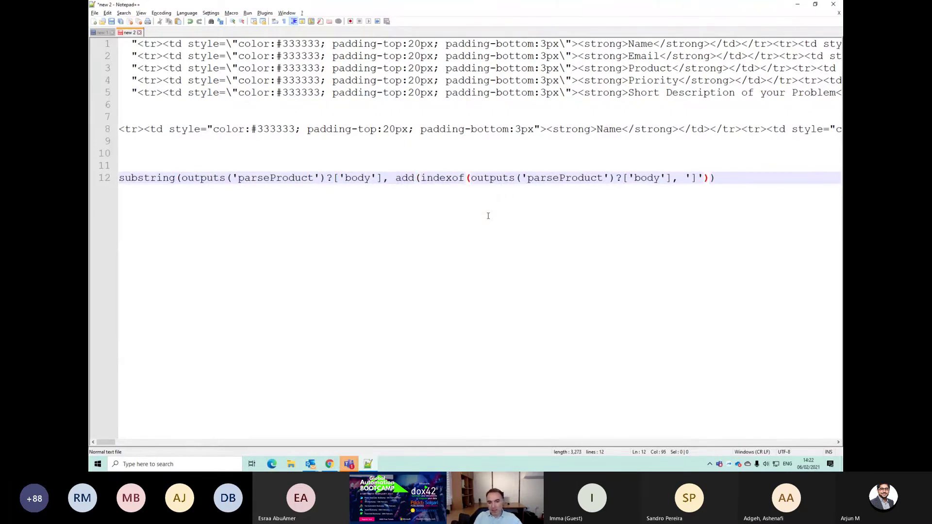
{"action": "type", "text": ", 1"}
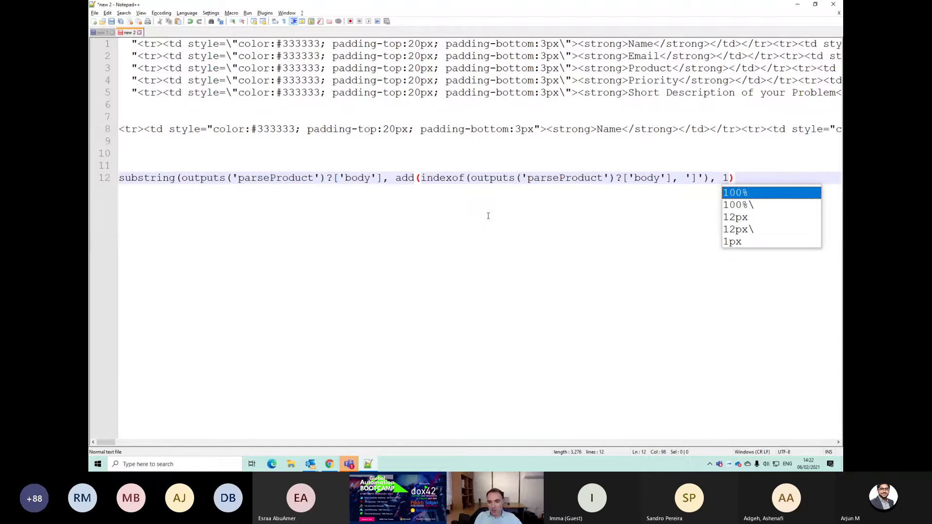
{"action": "type", "text": "_"}
{"action": "key", "text": "BackSpace"}
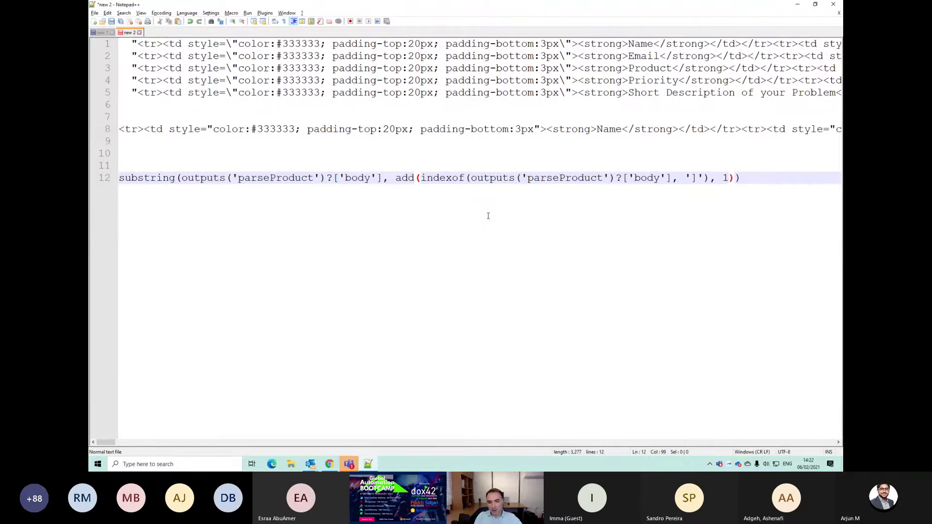
{"action": "key", "text": "End"}
{"action": "key", "text": "shift+Home"}
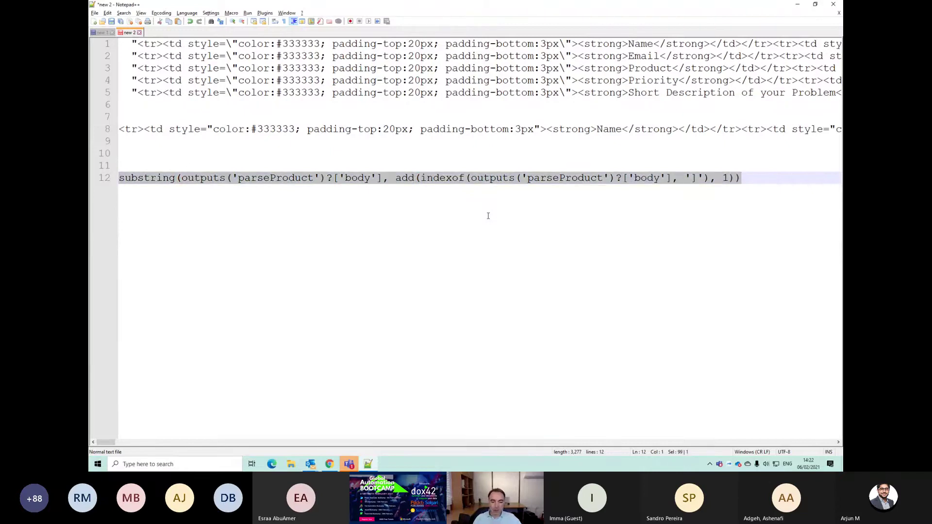
{"action": "key", "text": "alt+Tab"}
Step: Replace the product step's input with the corrected substring expression
{"action": "left_click", "coordinate": [489, 330]}
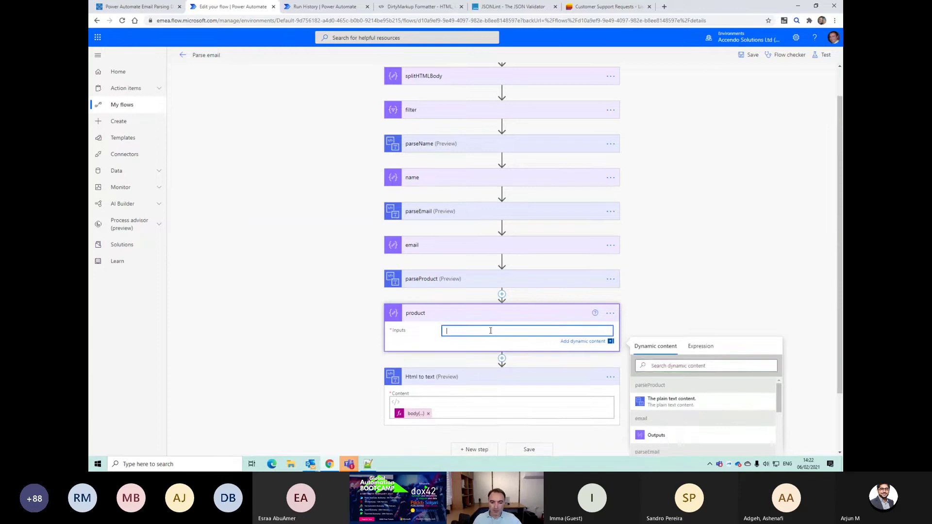
{"action": "left_click", "coordinate": [700, 346]}
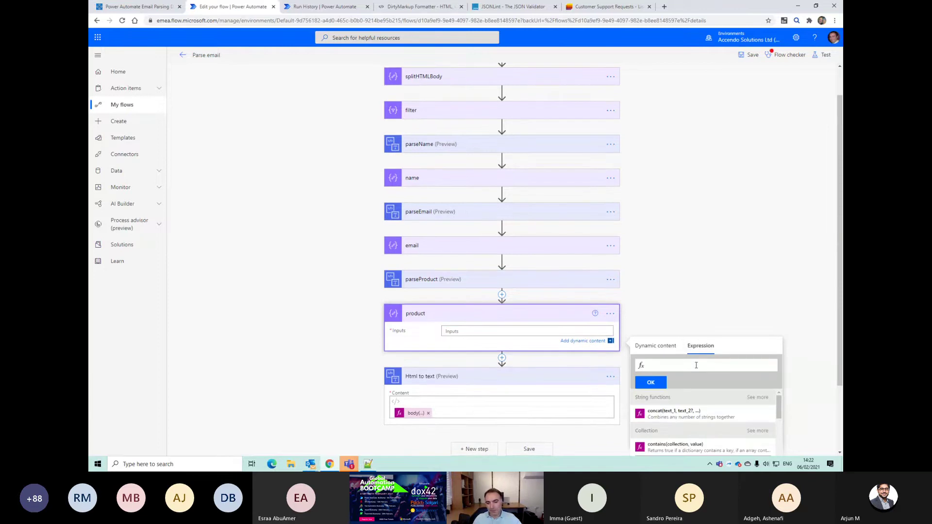
{"action": "key", "text": "ctrl+v"}
{"action": "left_click", "coordinate": [650, 382]}
{"action": "scroll", "coordinate": [534, 406], "scroll_direction": "down", "scroll_amount": 3}
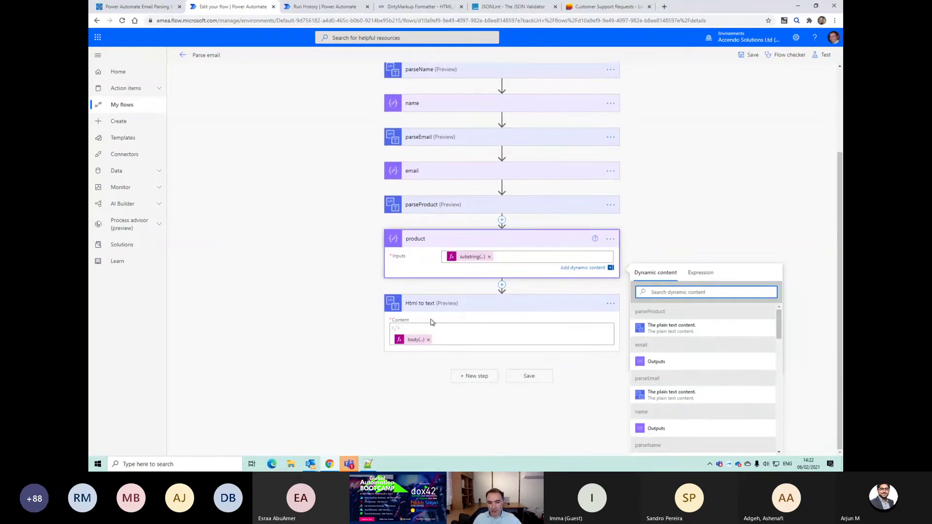
{"action": "left_click", "coordinate": [424, 174]}
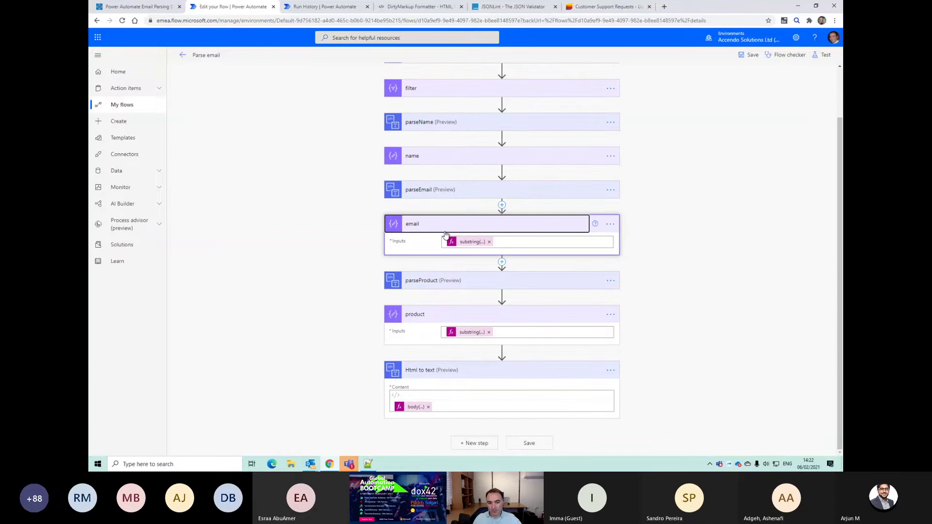
Step: Add a new step after Html to text and begin renaming Html to text
{"action": "left_click", "coordinate": [483, 444]}
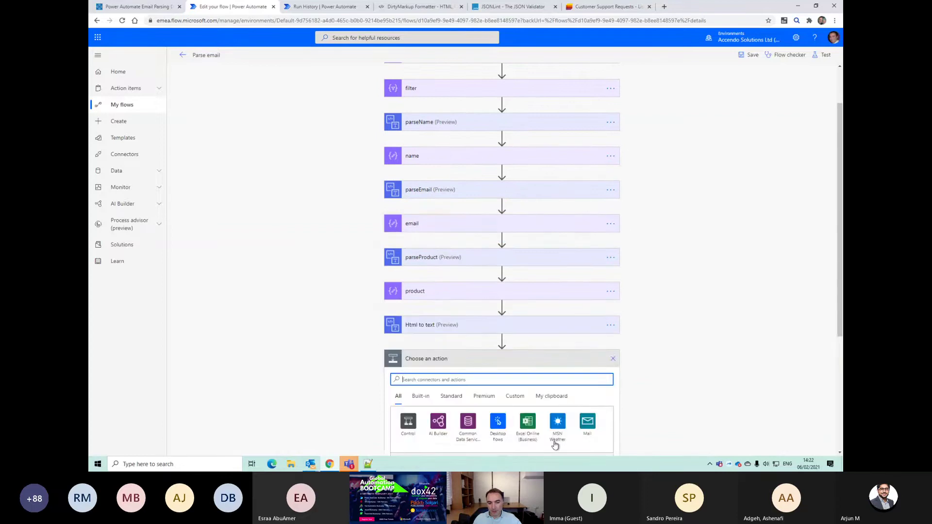
{"action": "left_click", "coordinate": [610, 316]}
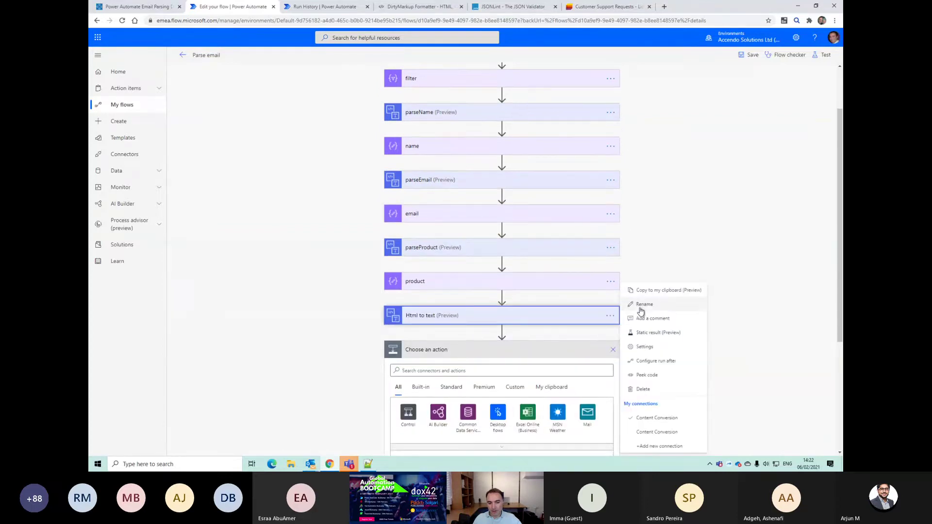
{"action": "left_click", "coordinate": [636, 313]}
{"action": "key", "text": "alt+Tab"}
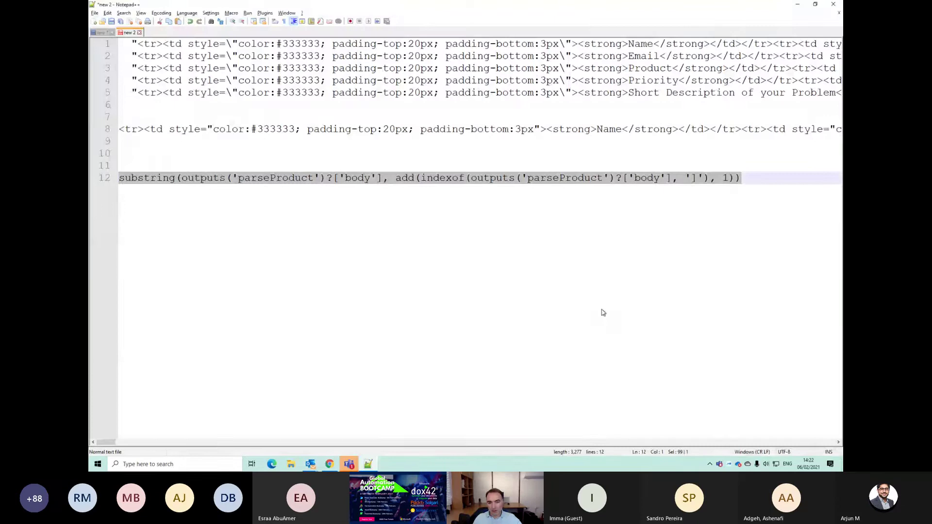
{"action": "key", "text": "alt+Tab"}
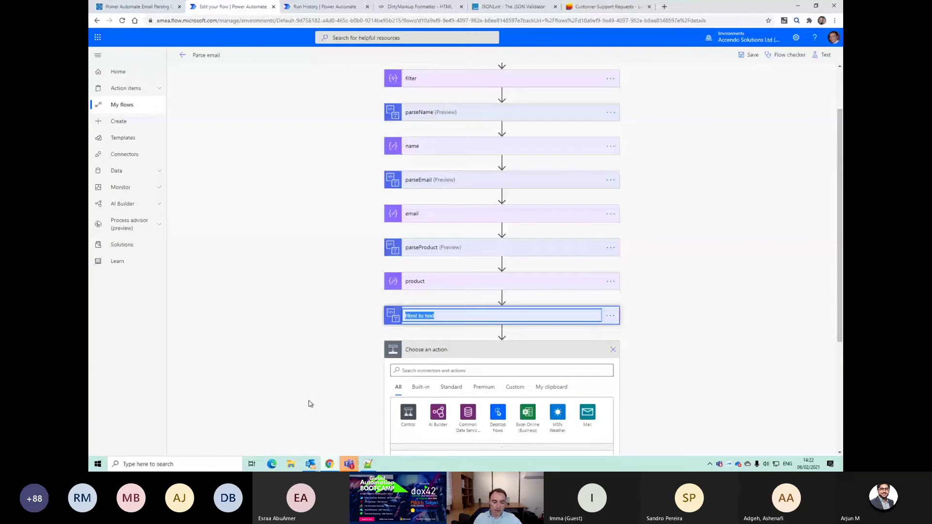
Step: Rename Html to text to parseDescription and add a Compose action after it
{"action": "type", "text": "parseDesc"}
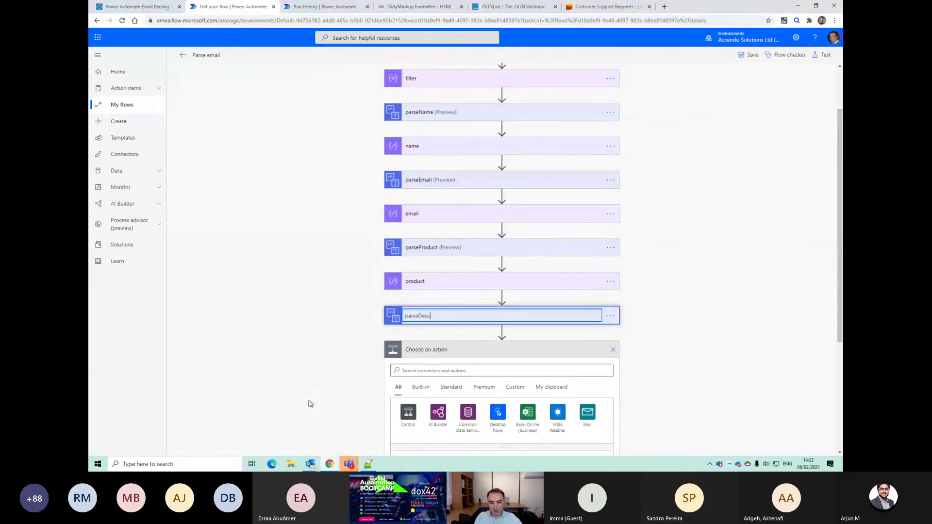
{"action": "type", "text": "ription"}
{"action": "left_click", "coordinate": [431, 370]}
{"action": "type", "text": "compose"}
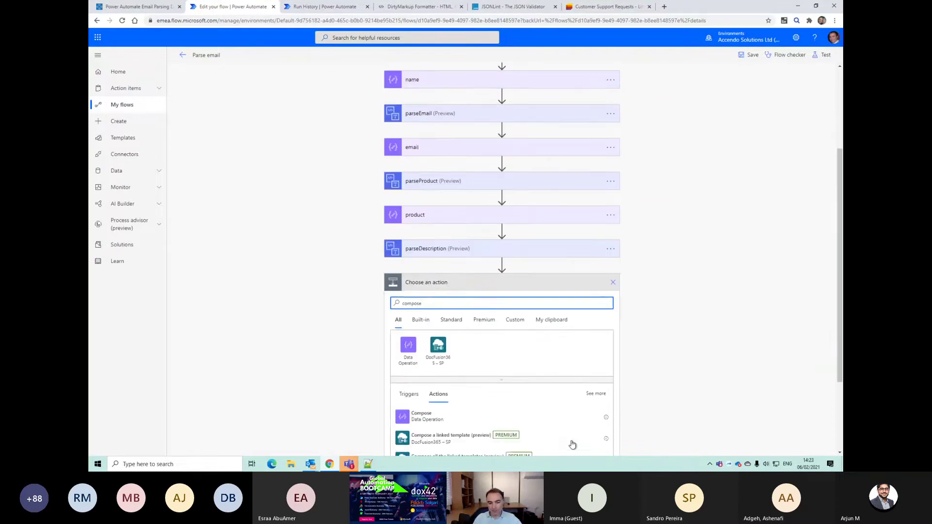
{"action": "left_click", "coordinate": [429, 358]}
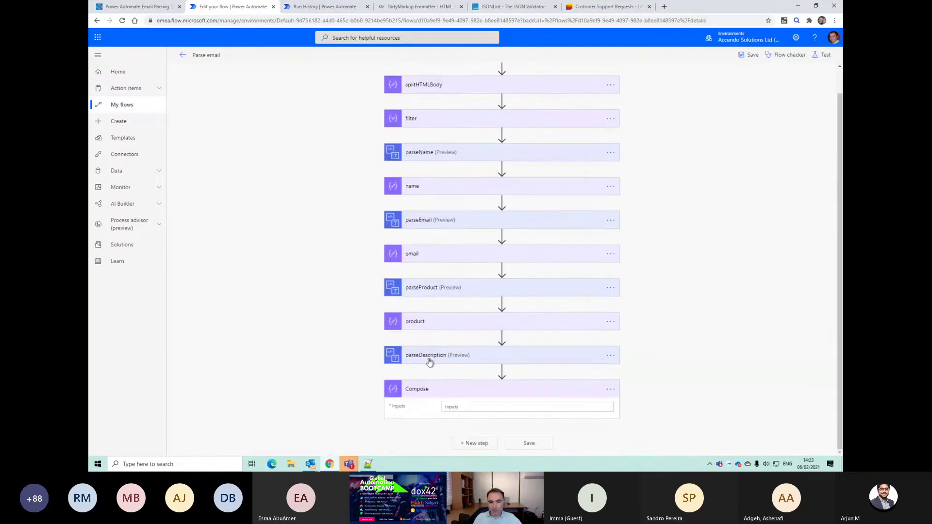
Step: Set Compose's input to a substring of parseDescription's plain text from position 20, and save
{"action": "left_click", "coordinate": [470, 406]}
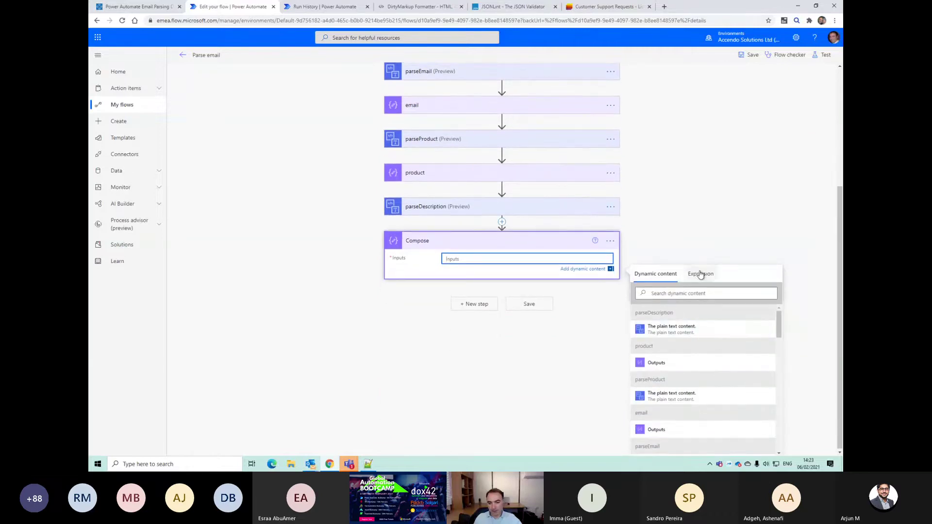
{"action": "left_click", "coordinate": [700, 274]}
{"action": "type", "text": "substring("}
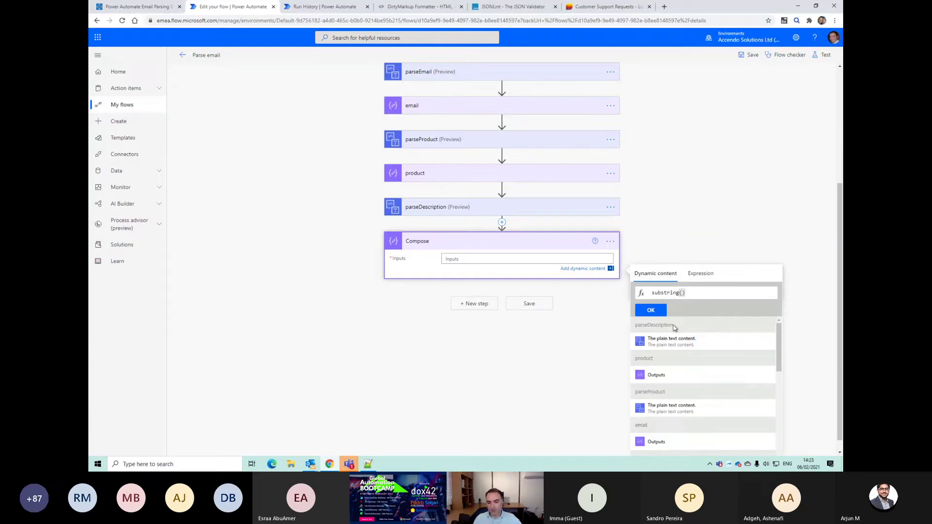
{"action": "left_click", "coordinate": [682, 342]}
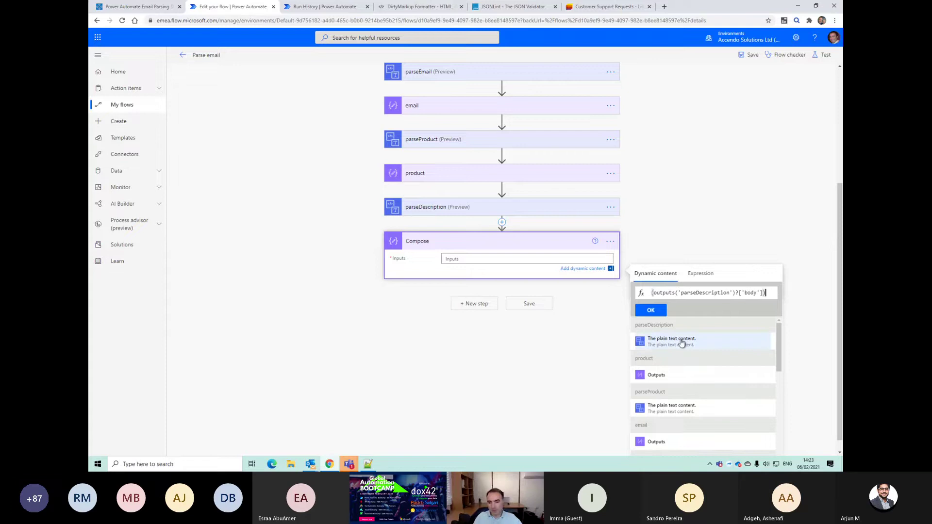
{"action": "type", "text": ","}
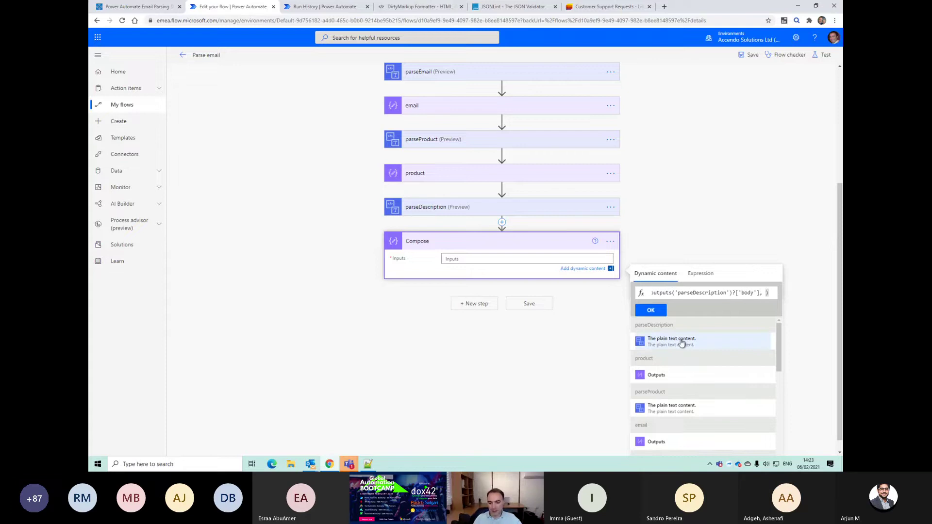
{"action": "key", "text": "alt+Tab"}
{"action": "key", "text": "alt+Tab"}
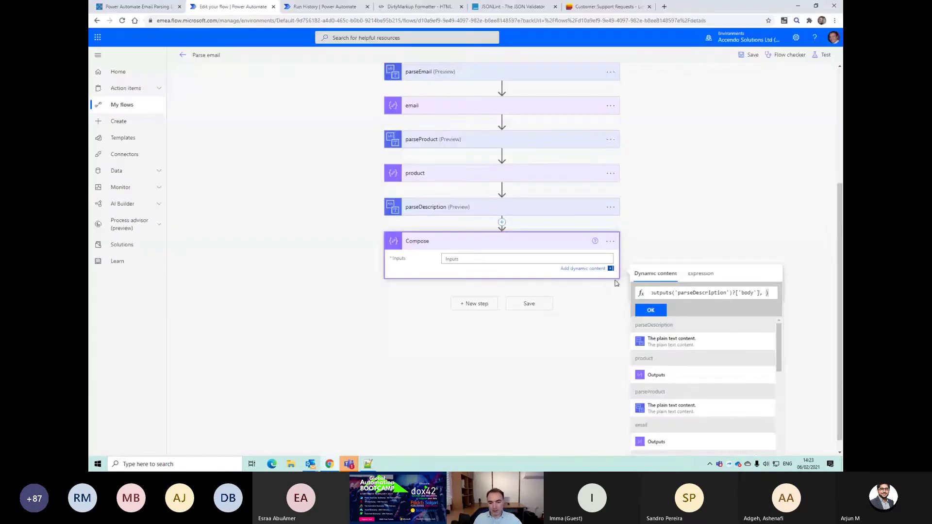
{"action": "type", "text": "20"}
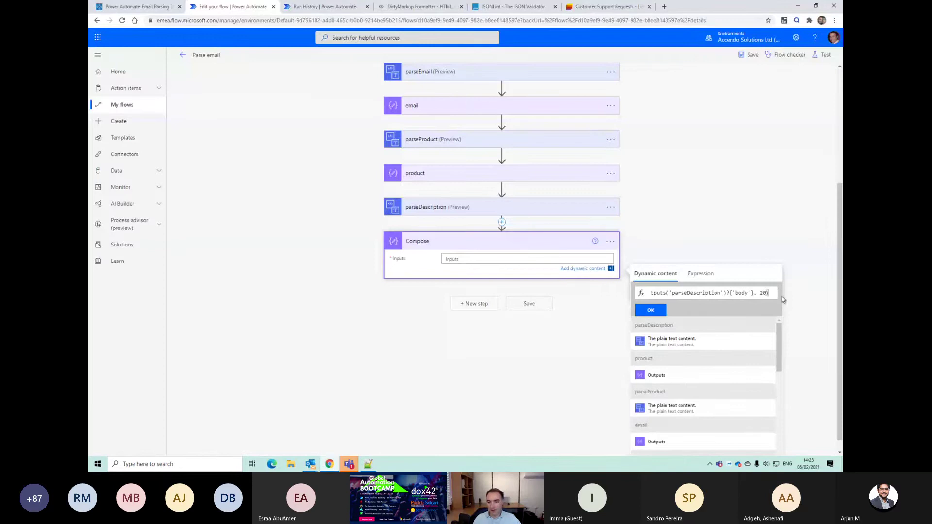
{"action": "left_click", "coordinate": [656, 311]}
{"action": "left_click", "coordinate": [545, 310]}
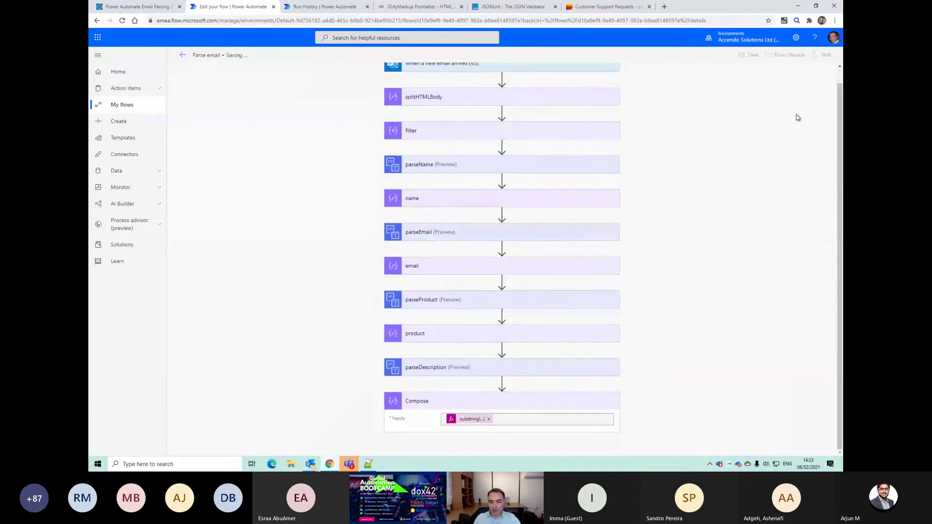
Step: In Notepad++, copy the 'Short Description of your Problem' label from line 5 onto line 7
{"action": "key", "text": "alt+Tab"}
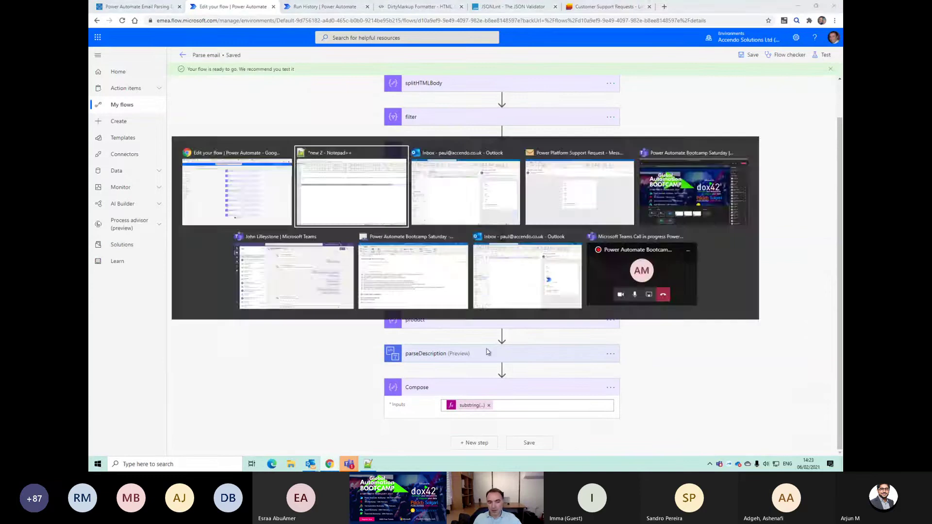
{"action": "key", "text": "Up"}
{"action": "key", "text": "Up"}
{"action": "key", "text": "Up"}
{"action": "key", "text": "Up"}
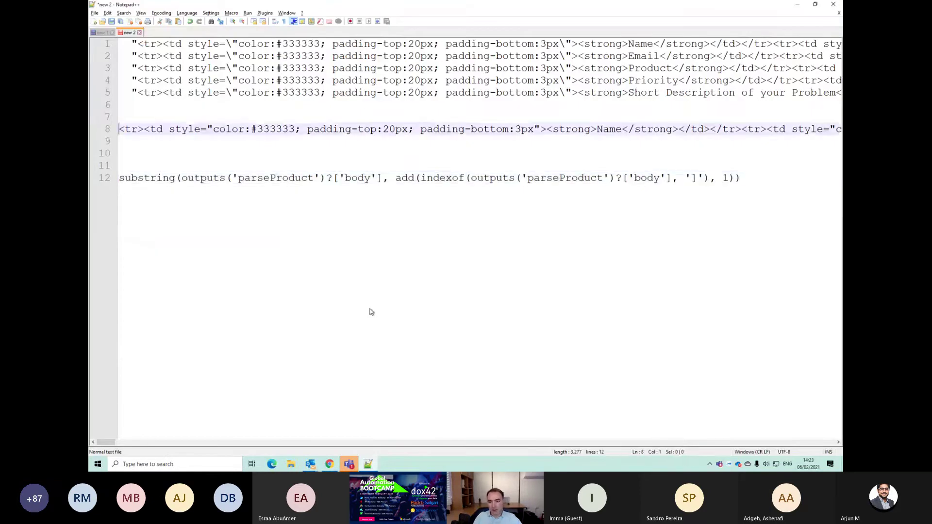
{"action": "key", "text": "Up"}
{"action": "key", "text": "Up"}
{"action": "key", "text": "Up"}
{"action": "key", "text": "End"}
{"action": "key", "text": "Home"}
{"action": "key", "text": "Right"}
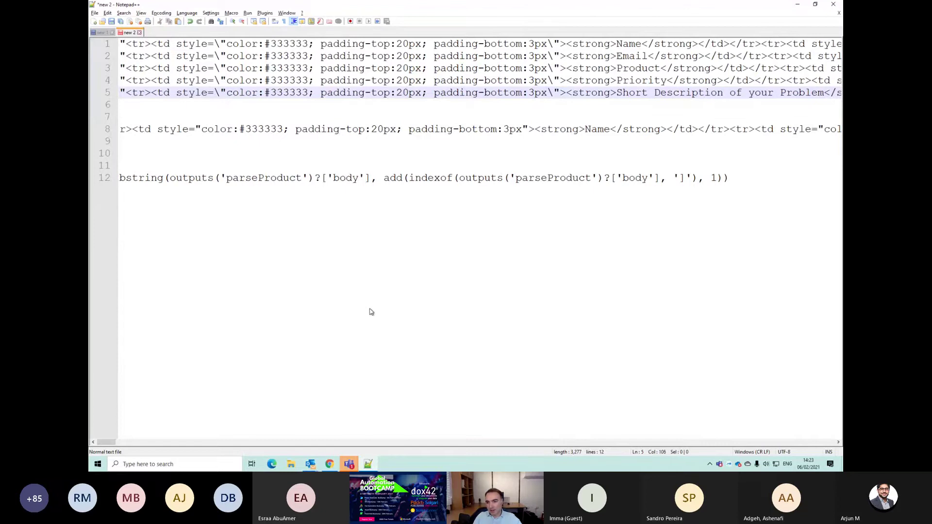
{"action": "key", "text": "shift+Left"}
{"action": "key", "text": "shift+Left"}
{"action": "key", "text": "shift+Left"}
{"action": "key", "text": "shift+Left"}
{"action": "key", "text": "shift+Left"}
{"action": "key", "text": "shift+Left"}
{"action": "key", "text": "shift+Left"}
{"action": "key", "text": "shift+Left"}
{"action": "key", "text": "shift+Left"}
{"action": "key", "text": "shift+Left"}
{"action": "key", "text": "shift+Left"}
{"action": "key", "text": "shift+Left"}
{"action": "key", "text": "shift+Left"}
{"action": "key", "text": "shift+Left"}
{"action": "key", "text": "shift+Left"}
{"action": "key", "text": "shift+Left"}
{"action": "key", "text": "shift+Left"}
{"action": "key", "text": "shift+Left"}
{"action": "key", "text": "shift+Left"}
{"action": "key", "text": "shift+Left"}
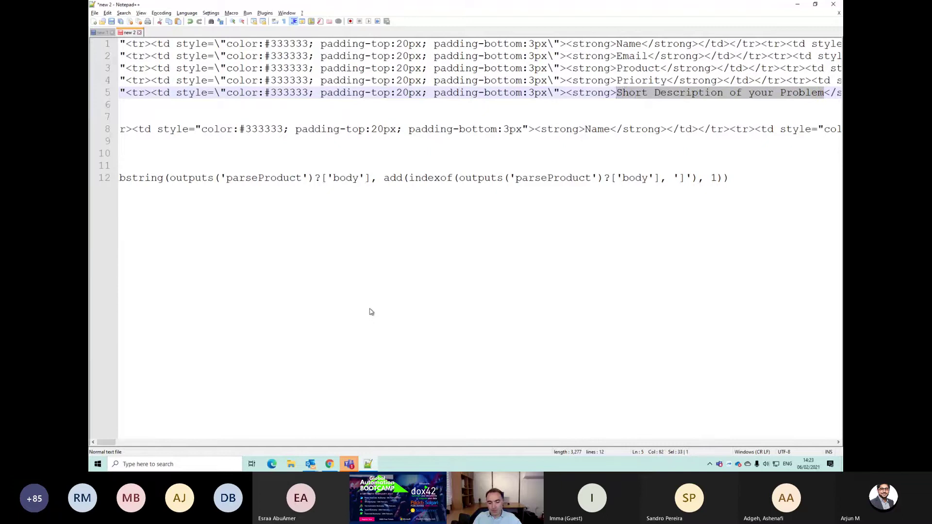
{"action": "key", "text": "Down"}
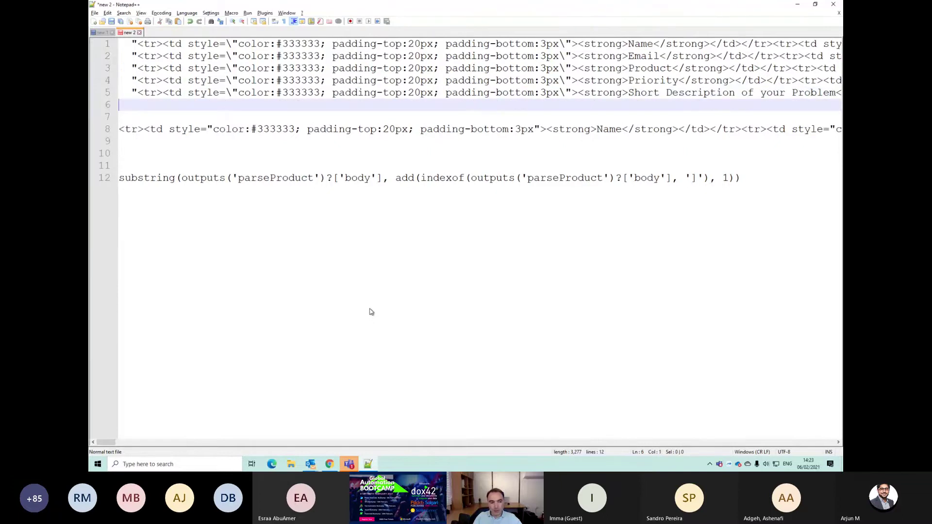
{"action": "key", "text": "Down"}
{"action": "type", "text": "Short Description of your Problem"}
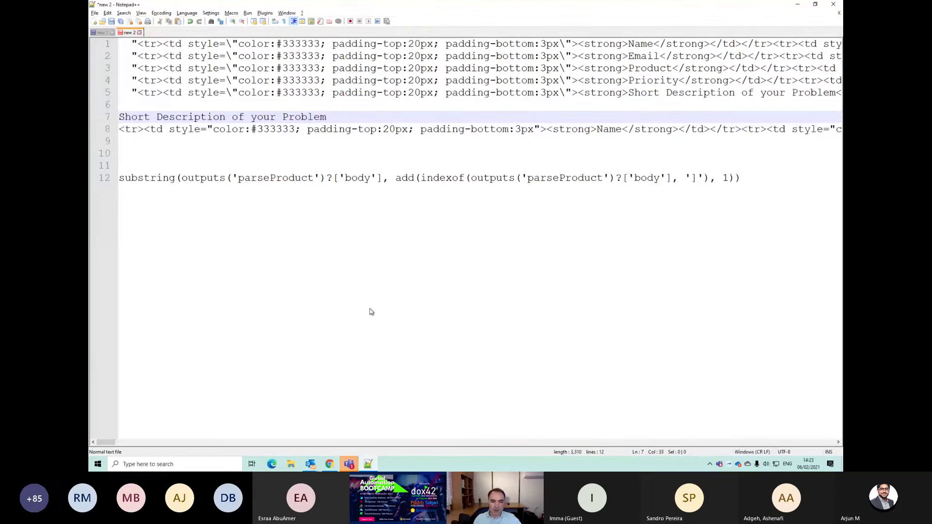
{"action": "key", "text": "alt+Tab"}
{"action": "left_click", "coordinate": [474, 405]}
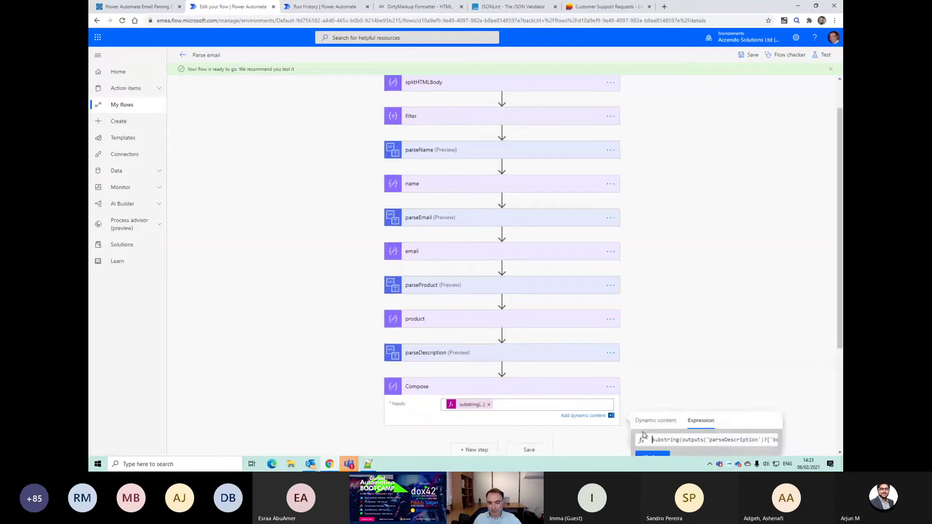
Step: Change the Compose substring start from 20 to 33, save, and test with the recent trigger
{"action": "key", "text": "End"}
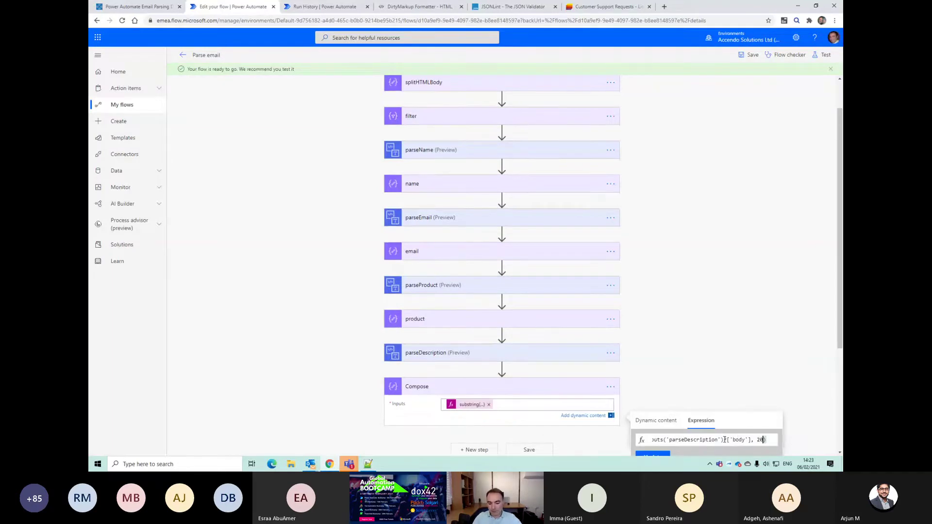
{"action": "key", "text": "BackSpace"}
{"action": "key", "text": "BackSpace"}
{"action": "type", "text": "33"}
{"action": "scroll", "coordinate": [661, 452], "scroll_direction": "down", "scroll_amount": 3}
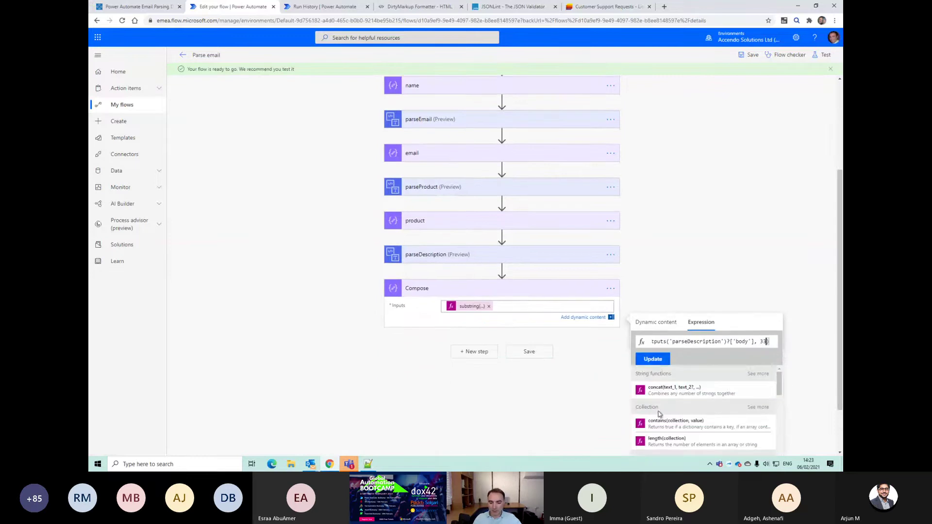
{"action": "left_click", "coordinate": [658, 367]}
{"action": "left_click", "coordinate": [540, 443]}
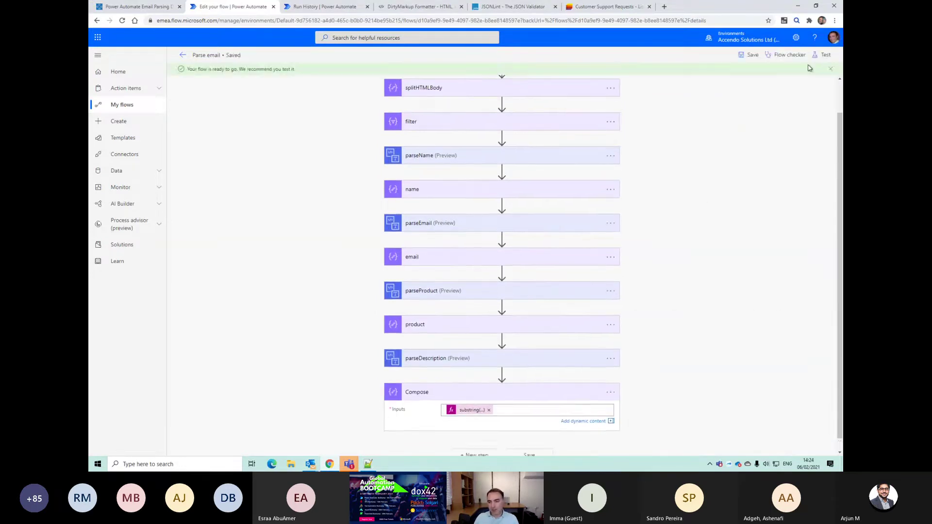
{"action": "left_click", "coordinate": [823, 55]}
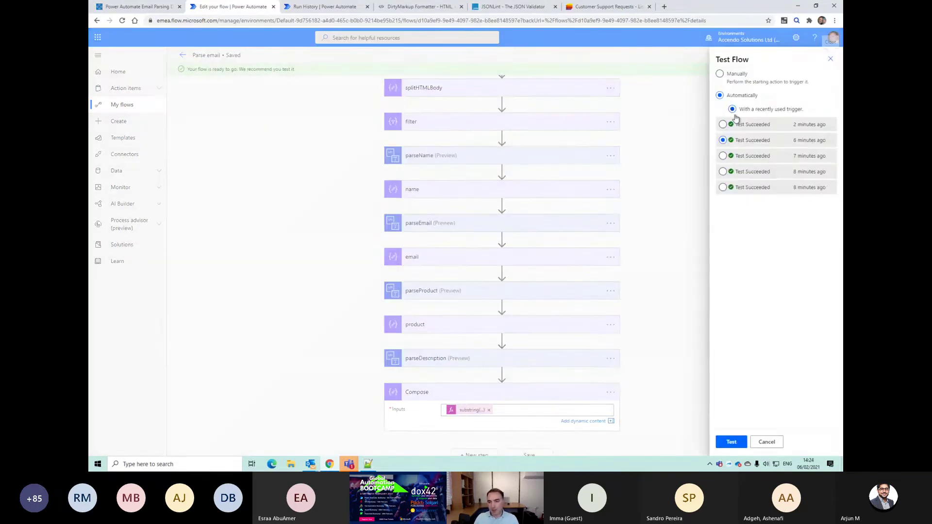
{"action": "left_click", "coordinate": [732, 439]}
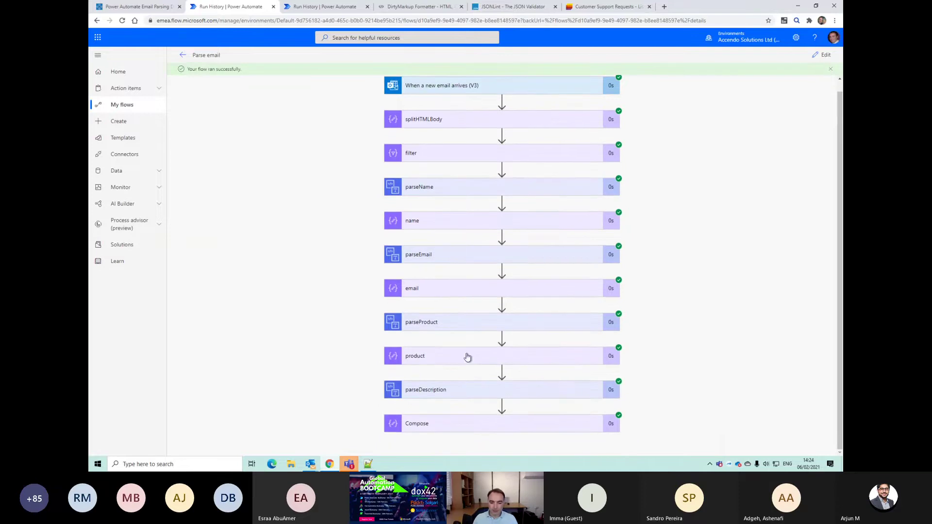
Step: Verify the run: product returns Power BI and Compose returns 'Data refresh is not working, please help.'
{"action": "left_click", "coordinate": [433, 322]}
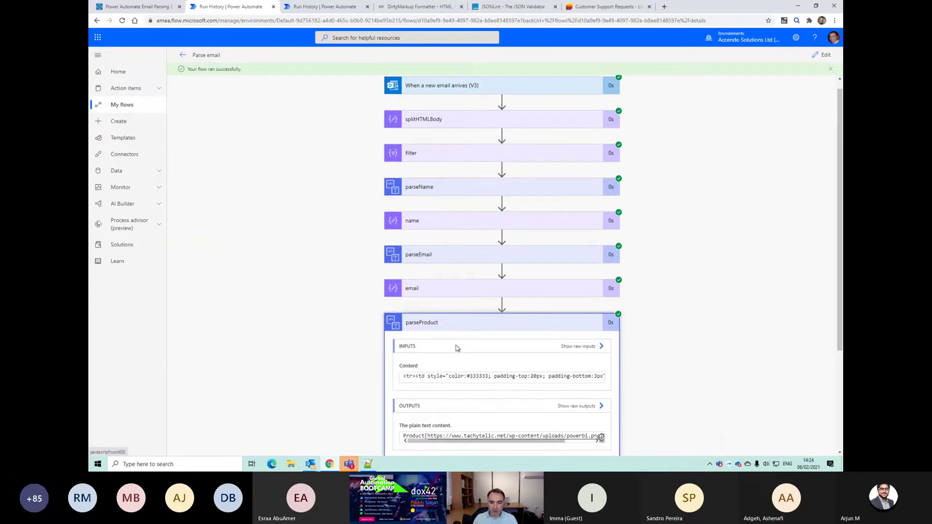
{"action": "left_click", "coordinate": [480, 361]}
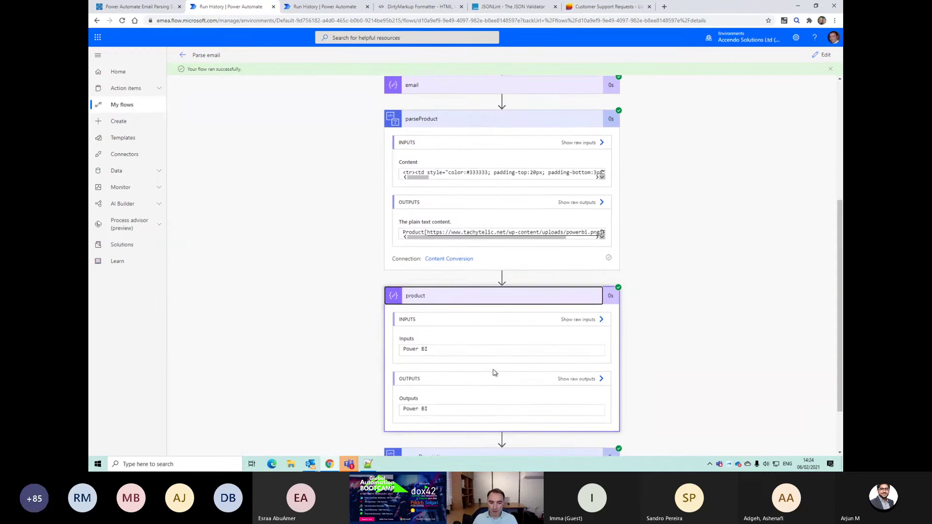
{"action": "triple_click", "coordinate": [417, 361]}
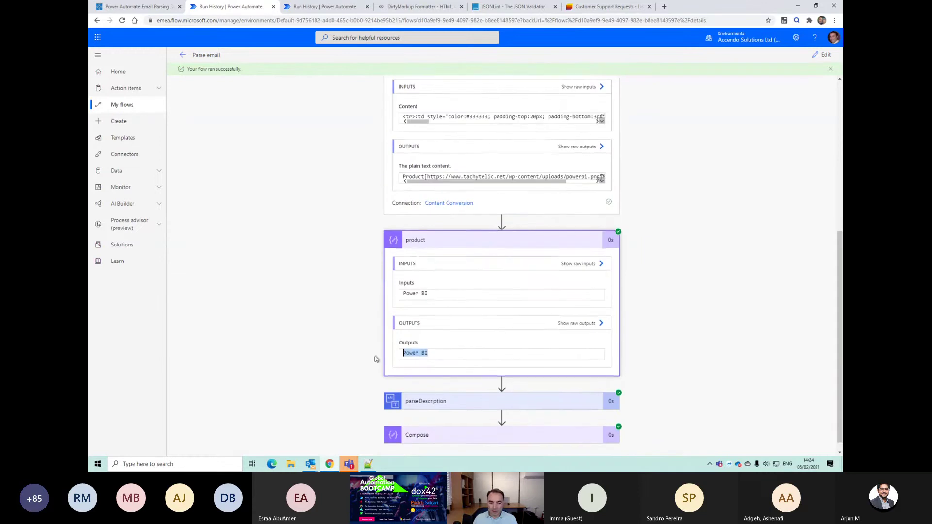
{"action": "left_click", "coordinate": [479, 390]}
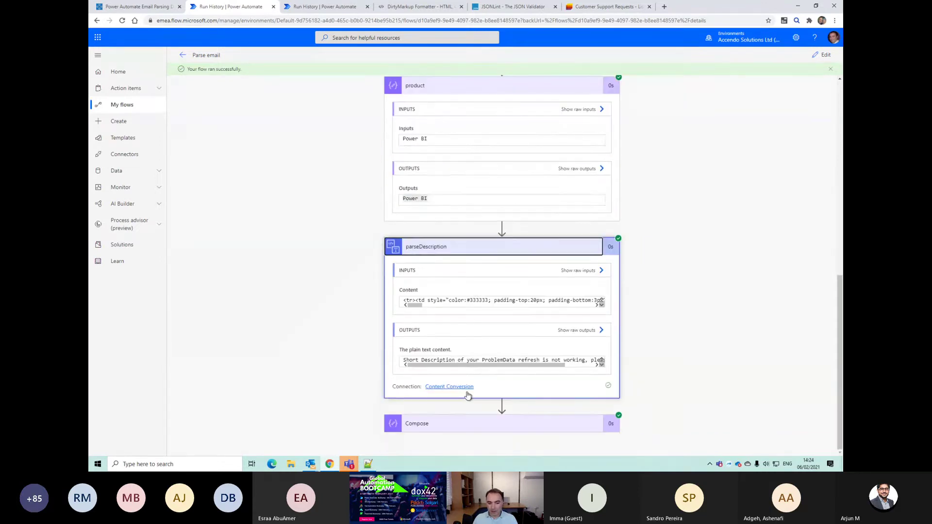
{"action": "left_click", "coordinate": [466, 423]}
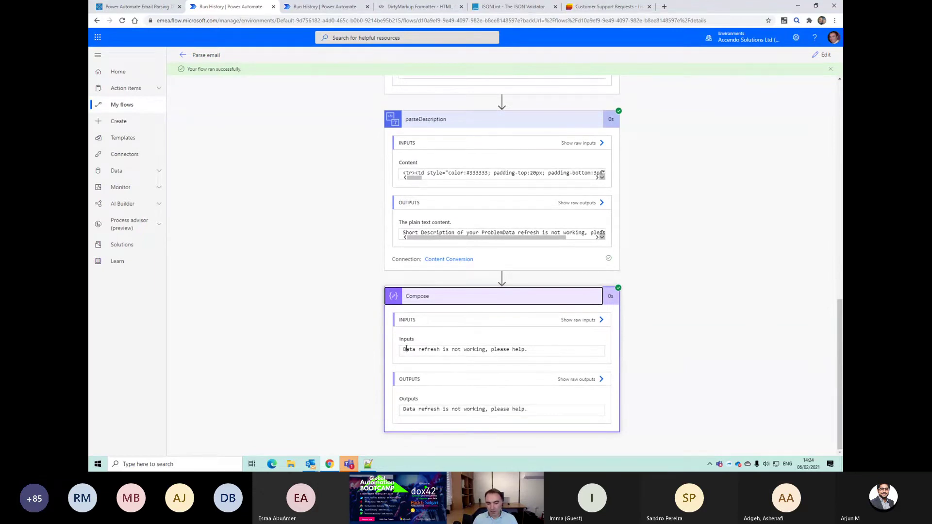
{"action": "left_click_drag", "start_coordinate": [446, 350], "coordinate": [527, 349]}
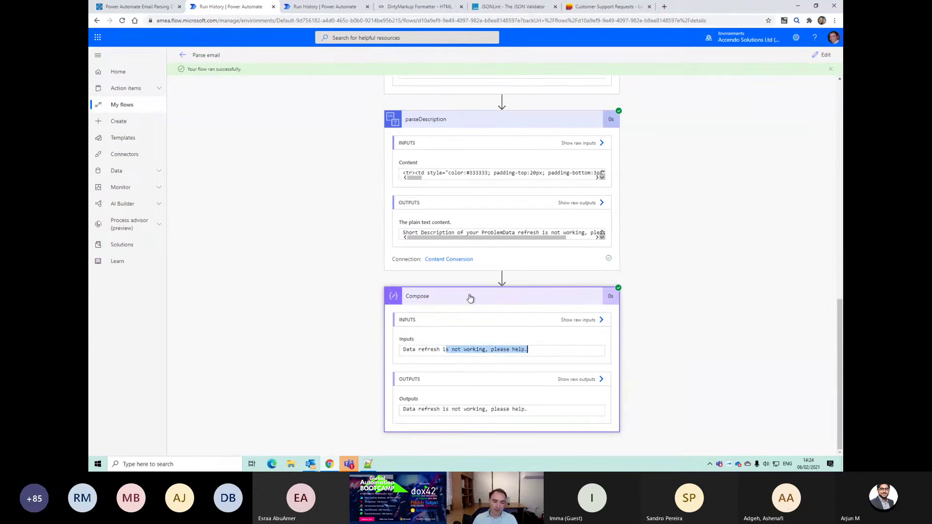
{"action": "left_click", "coordinate": [825, 56]}
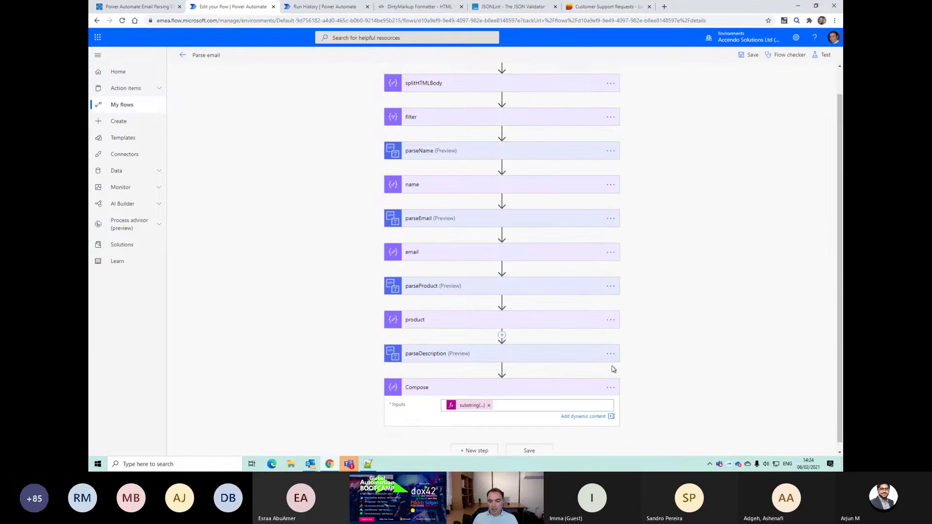
Step: Rename the Compose step to problemDescription and add a new step below it
{"action": "left_click", "coordinate": [485, 381]}
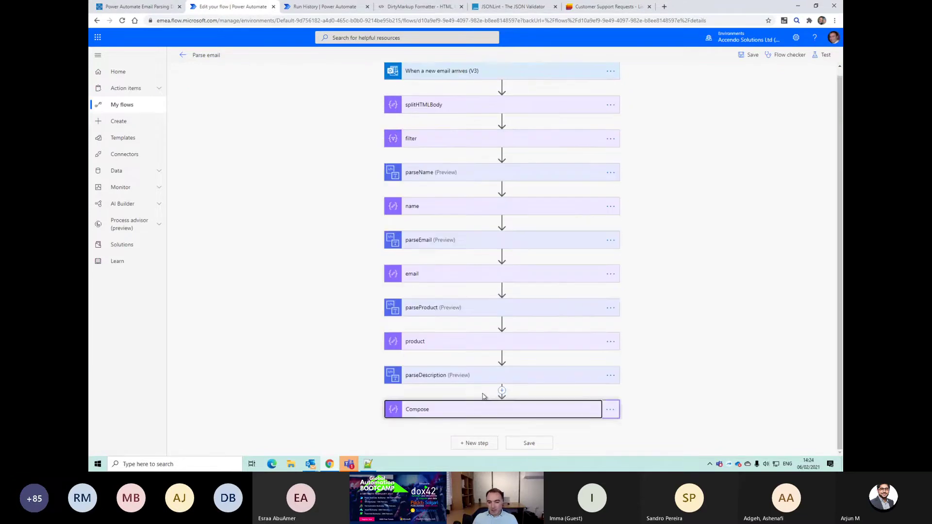
{"action": "left_click", "coordinate": [610, 409]}
{"action": "left_click", "coordinate": [645, 362]}
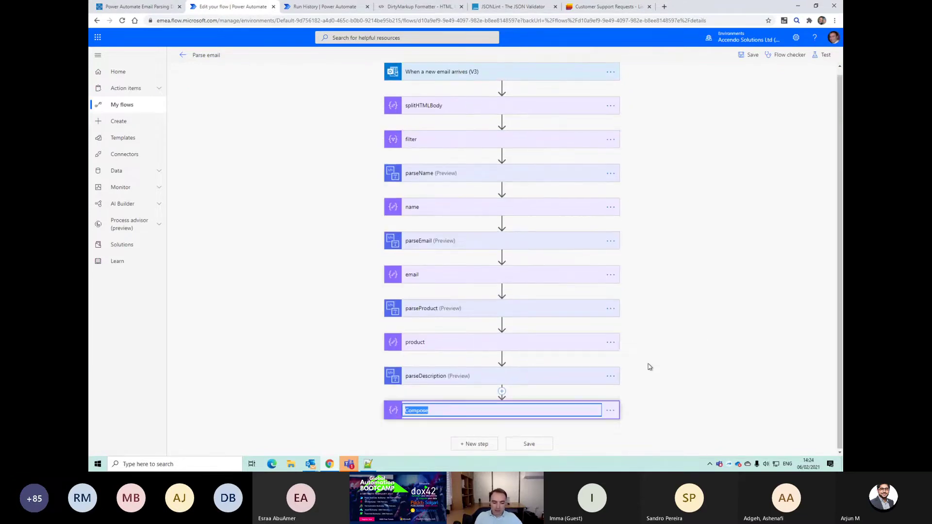
{"action": "type", "text": "problemDescri"}
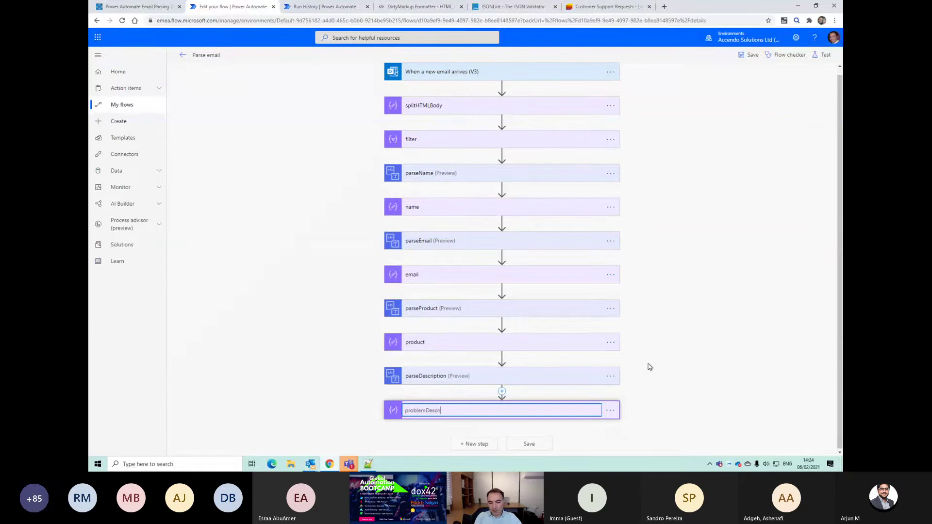
{"action": "type", "text": "on"}
{"action": "key", "text": "Return"}
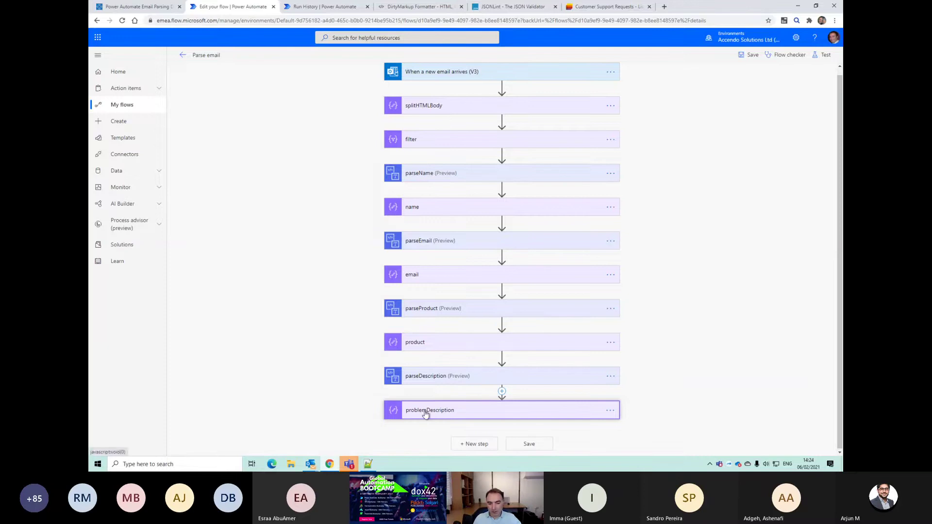
{"action": "left_click", "coordinate": [473, 444]}
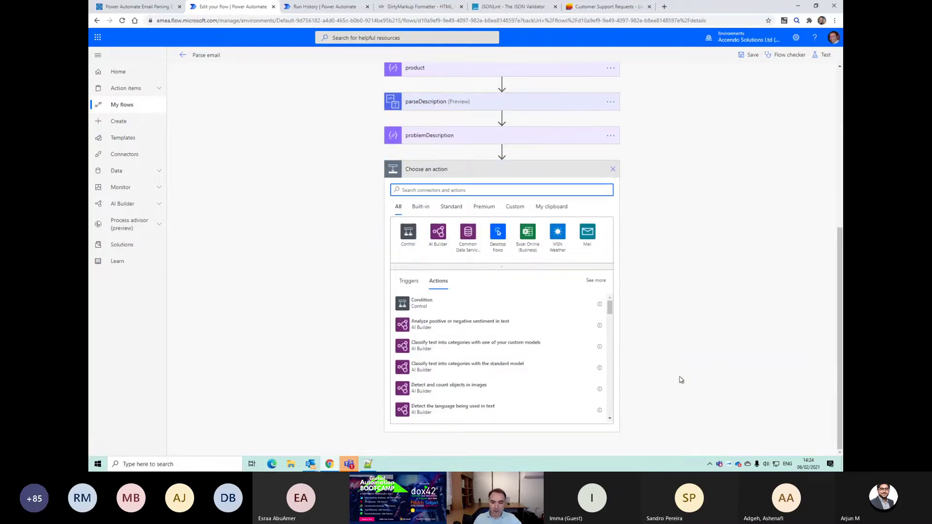
Step: Add a SharePoint Create item action for the Customer Support Requests list on the Power Automate Text site
{"action": "type", "text": "add item"}
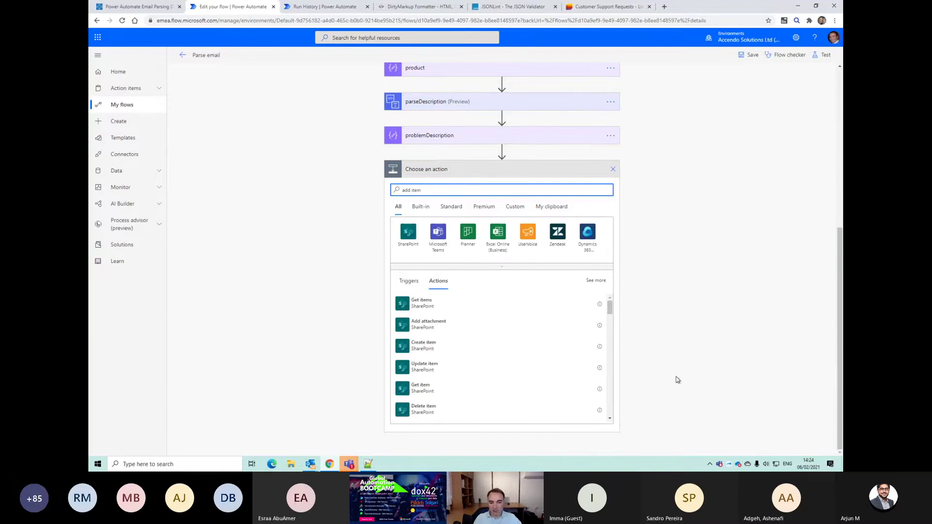
{"action": "left_click", "coordinate": [432, 345]}
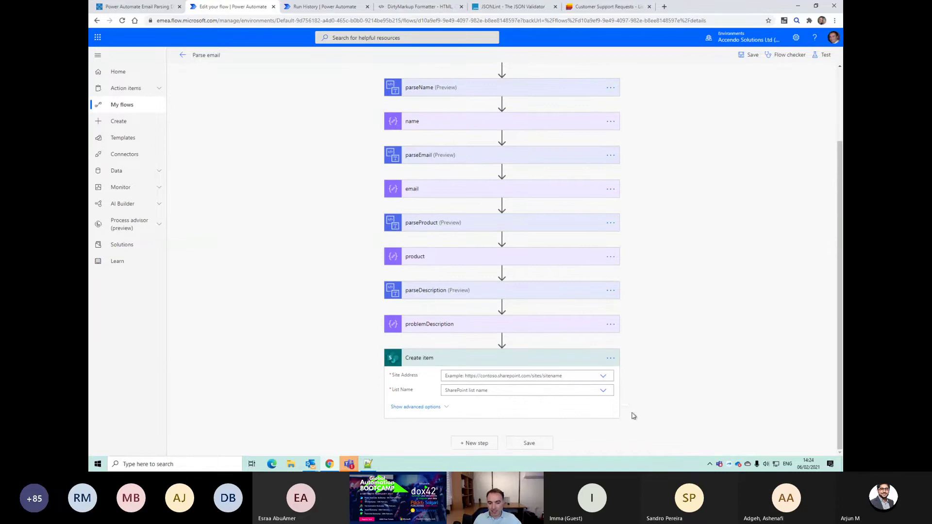
{"action": "left_click", "coordinate": [603, 377]}
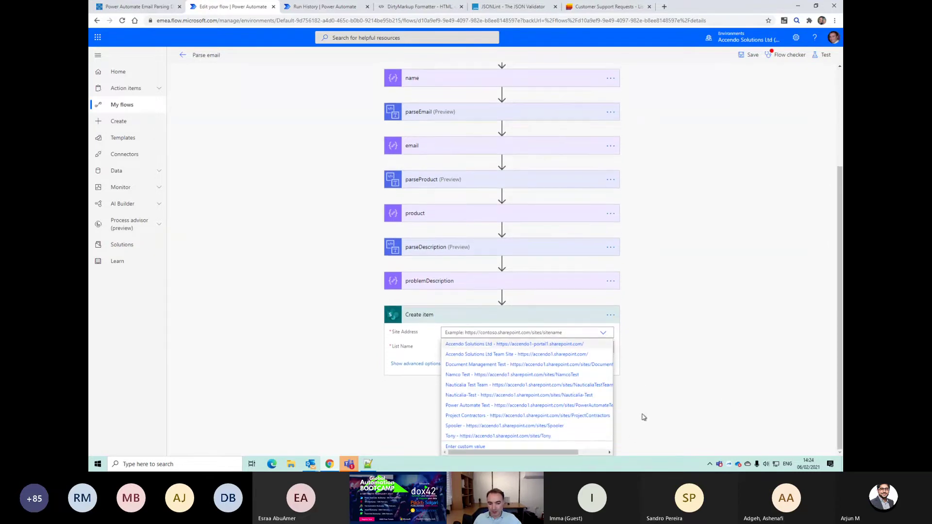
{"action": "left_click", "coordinate": [526, 405]}
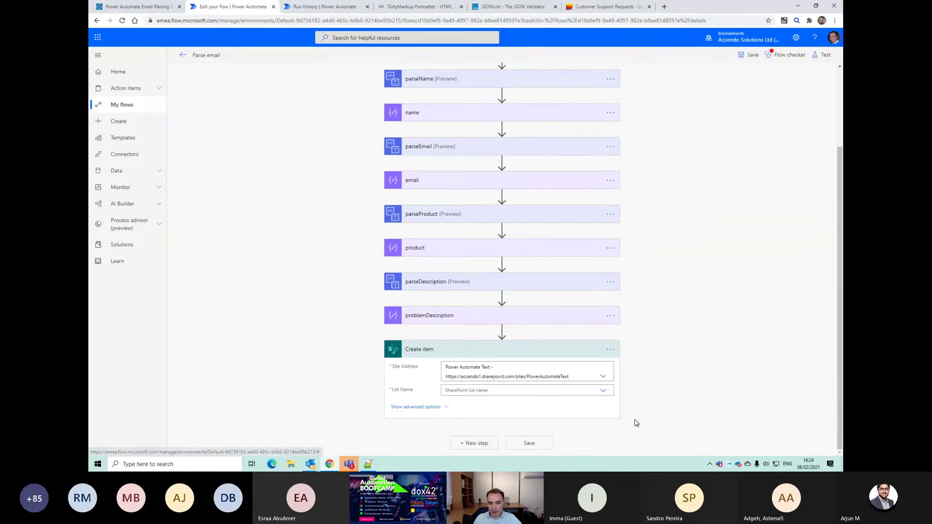
{"action": "left_click", "coordinate": [605, 391]}
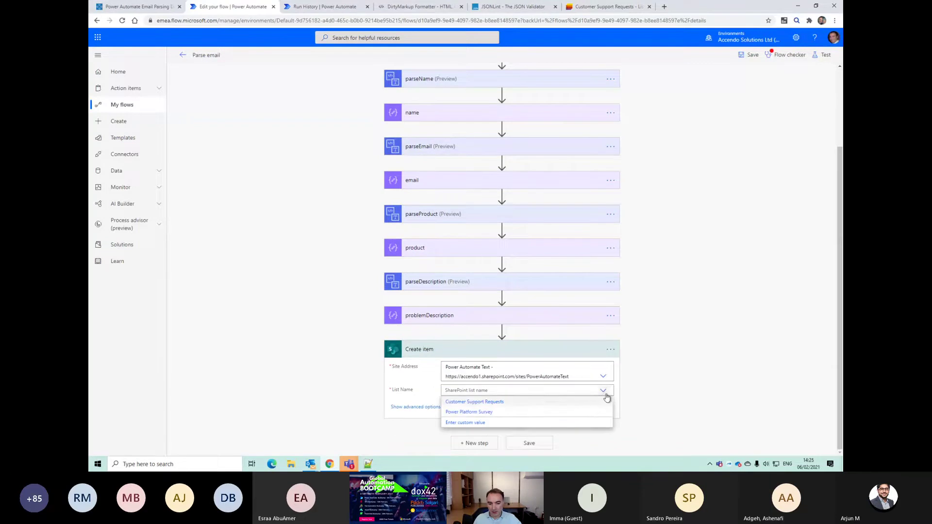
{"action": "left_click", "coordinate": [545, 405]}
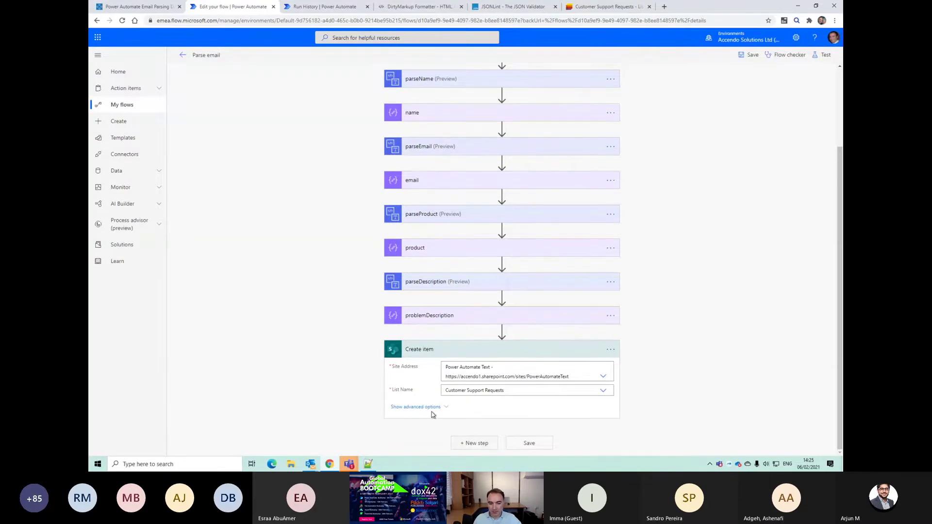
Step: Fill the Title column with the parsed email output followed by a utcnow() timestamp
{"action": "scroll", "coordinate": [679, 427], "scroll_direction": "down", "scroll_amount": 3}
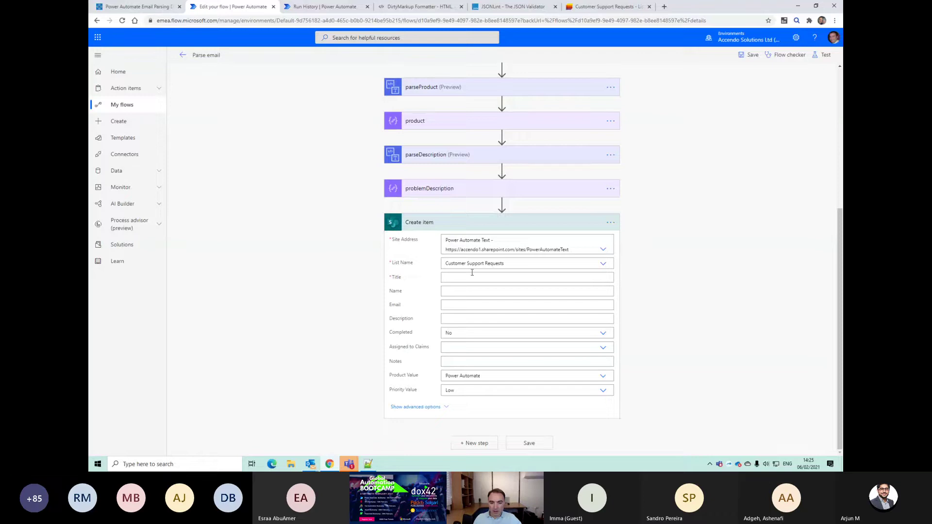
{"action": "left_click", "coordinate": [472, 275]}
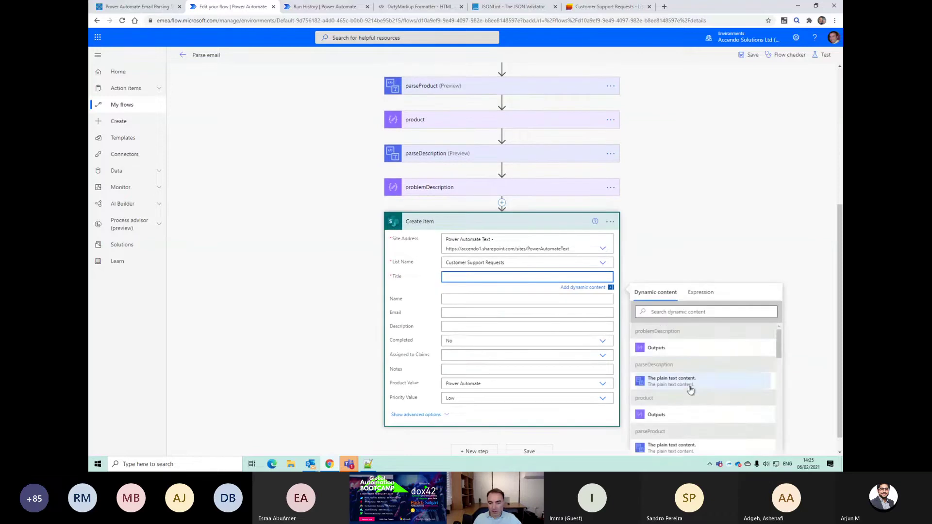
{"action": "scroll", "coordinate": [686, 392], "scroll_direction": "down", "scroll_amount": 1}
{"action": "scroll", "coordinate": [686, 384], "scroll_direction": "up", "scroll_amount": 1}
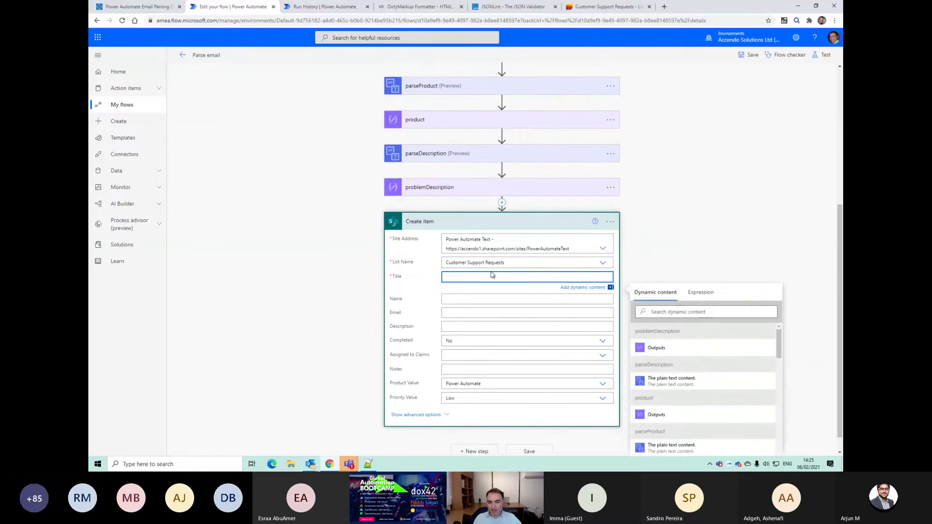
{"action": "scroll", "coordinate": [468, 160], "scroll_direction": "up", "scroll_amount": 4}
{"action": "scroll", "coordinate": [520, 326], "scroll_direction": "down", "scroll_amount": 2}
{"action": "scroll", "coordinate": [665, 398], "scroll_direction": "down", "scroll_amount": 1}
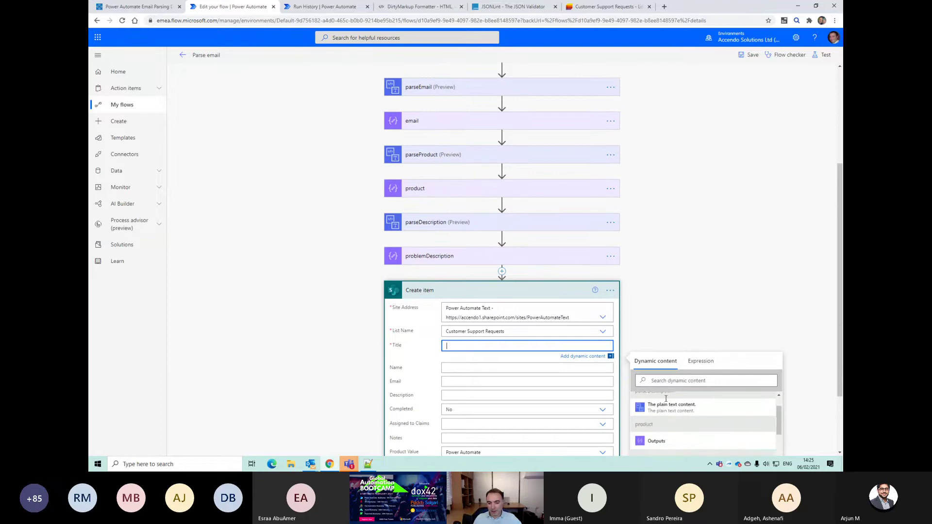
{"action": "scroll", "coordinate": [680, 394], "scroll_direction": "down", "scroll_amount": 5}
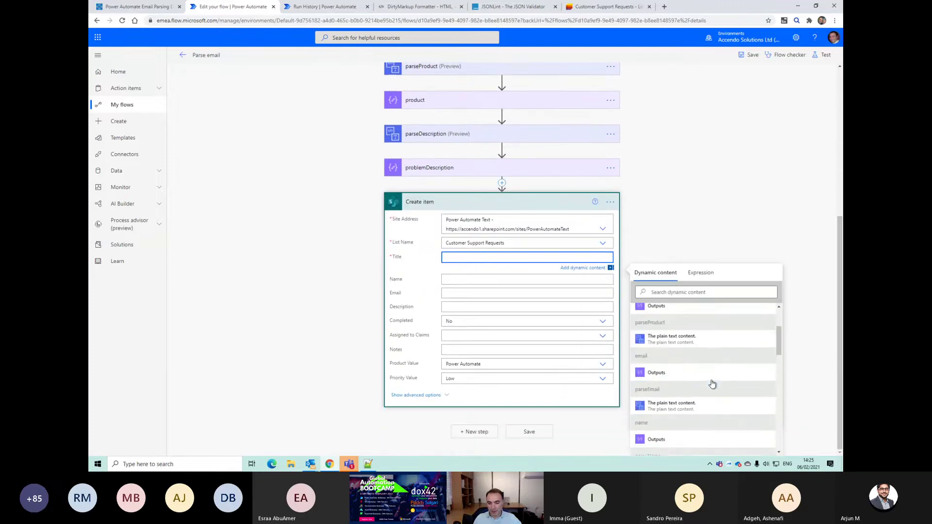
{"action": "left_click", "coordinate": [681, 388]}
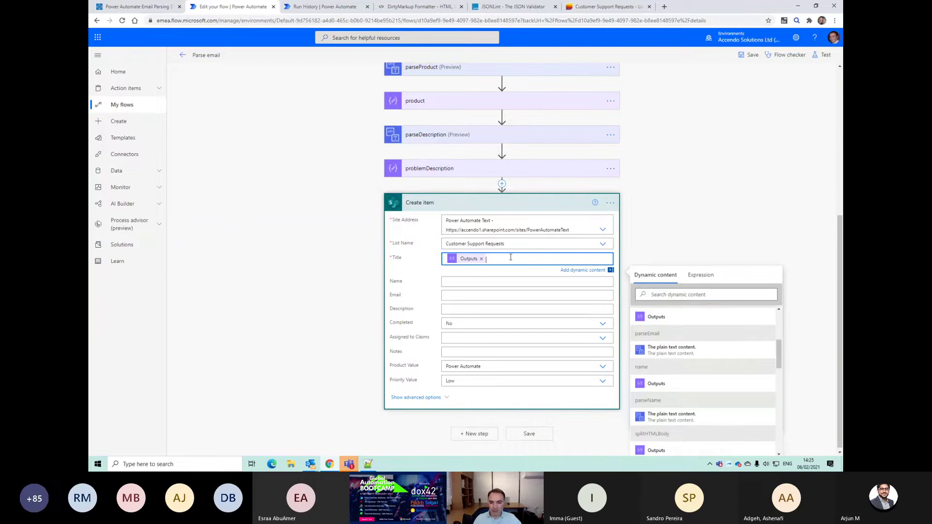
{"action": "left_click", "coordinate": [700, 275]}
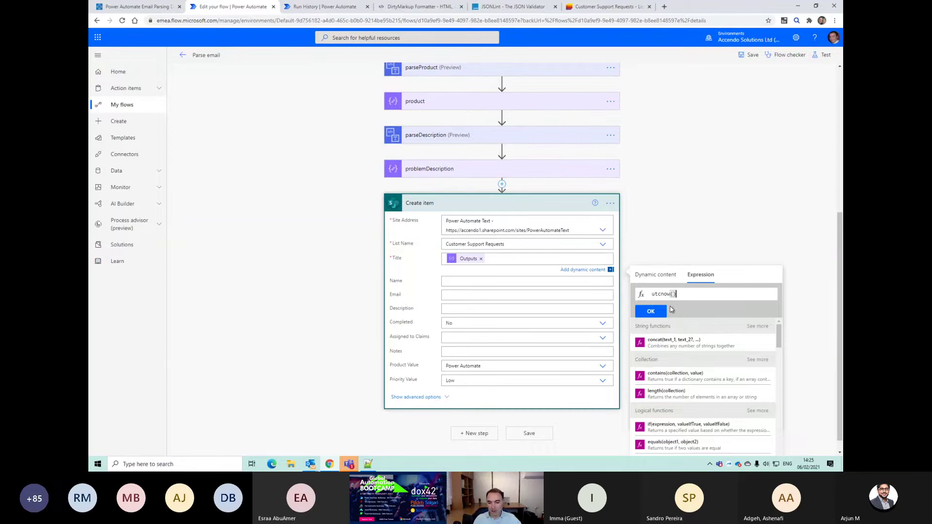
{"action": "left_click", "coordinate": [650, 310]}
Step: Map the parsed name output into the Name column
{"action": "left_click", "coordinate": [500, 281]}
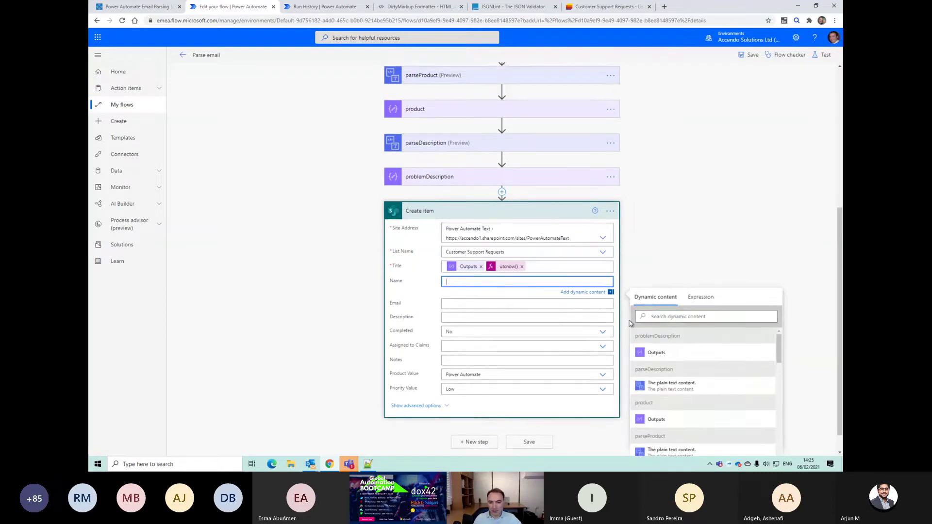
{"action": "type", "text": "name"}
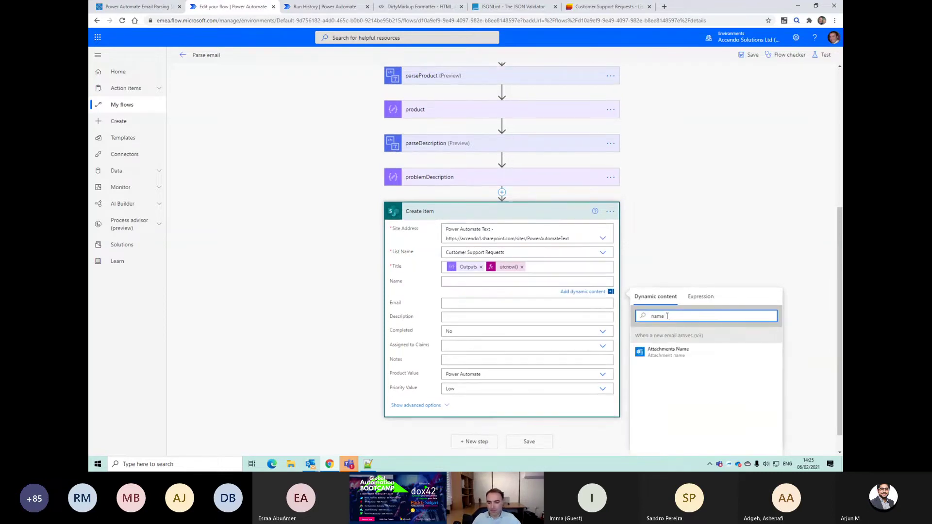
{"action": "key", "text": "BackSpace"}
{"action": "key", "text": "BackSpace"}
{"action": "type", "text": "compose"}
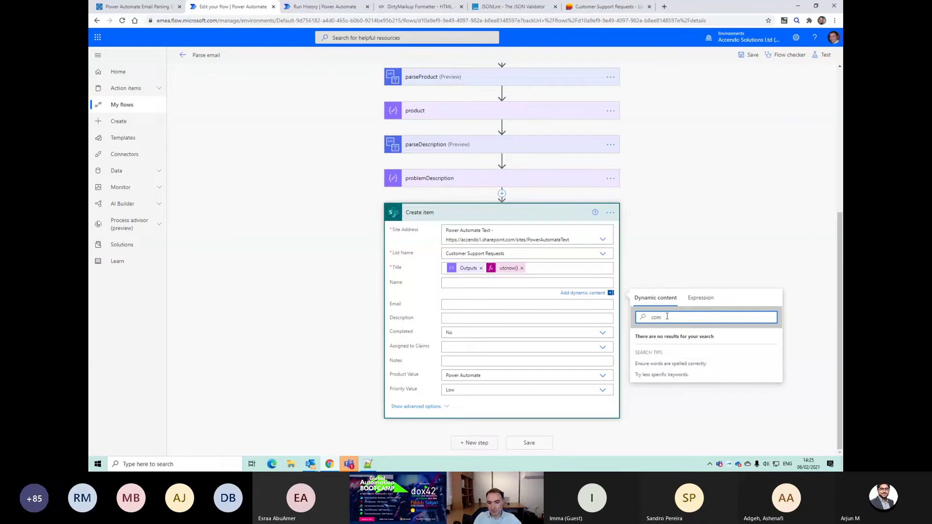
{"action": "key", "text": "BackSpace"}
{"action": "key", "text": "BackSpace"}
{"action": "key", "text": "BackSpace"}
{"action": "scroll", "coordinate": [668, 386], "scroll_direction": "down", "scroll_amount": 3}
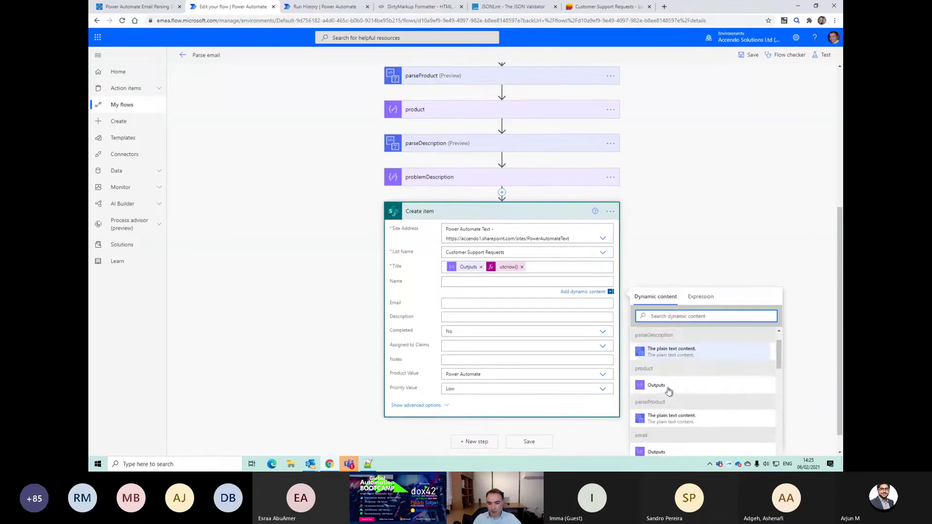
{"action": "scroll", "coordinate": [670, 395], "scroll_direction": "down", "scroll_amount": 1}
{"action": "left_click", "coordinate": [667, 397]}
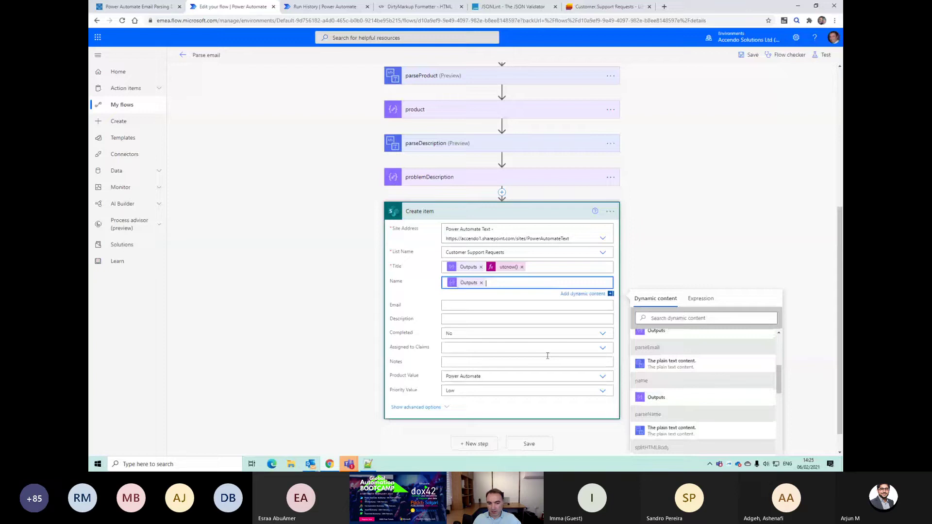
Step: Map the email output to Email and problemDescription to Description
{"action": "left_click", "coordinate": [470, 306]}
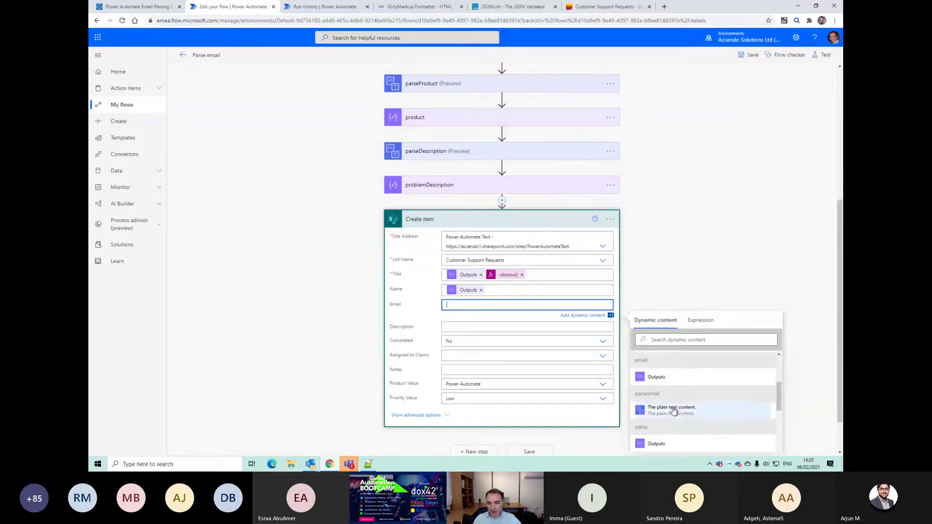
{"action": "scroll", "coordinate": [670, 402], "scroll_direction": "down", "scroll_amount": 10}
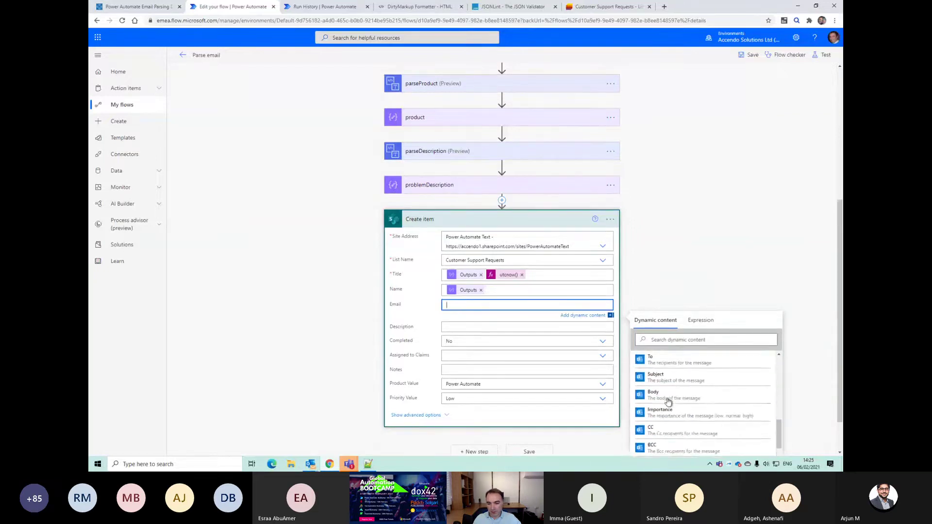
{"action": "scroll", "coordinate": [707, 414], "scroll_direction": "down", "scroll_amount": 5}
{"action": "scroll", "coordinate": [701, 413], "scroll_direction": "up", "scroll_amount": 12}
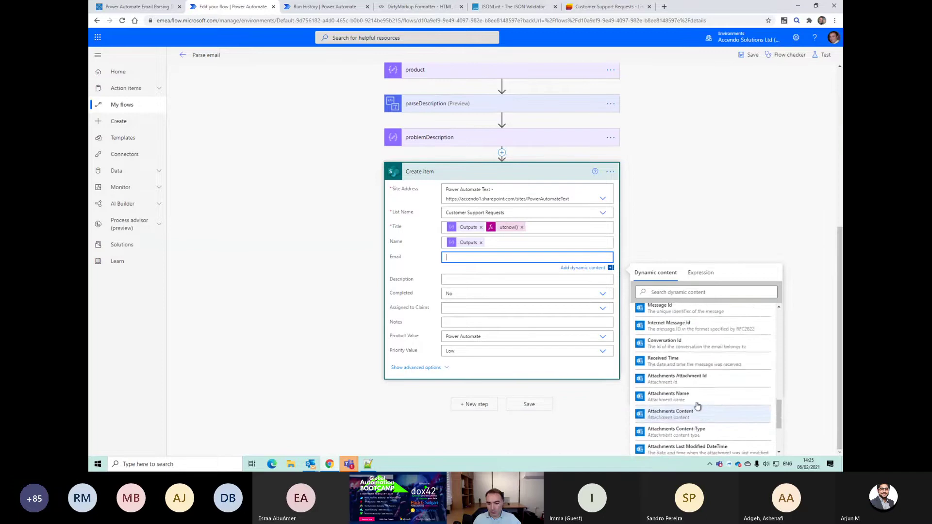
{"action": "scroll", "coordinate": [697, 407], "scroll_direction": "up", "scroll_amount": 3}
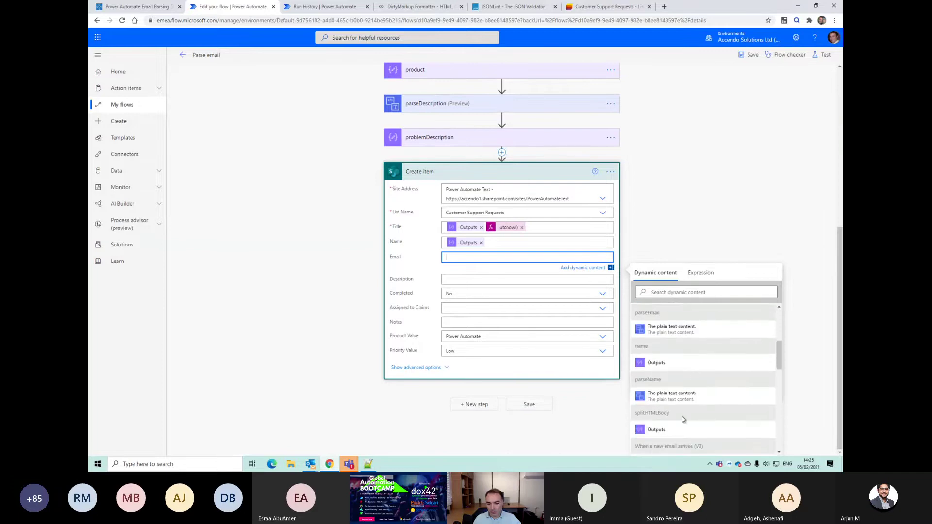
{"action": "left_click", "coordinate": [673, 404]}
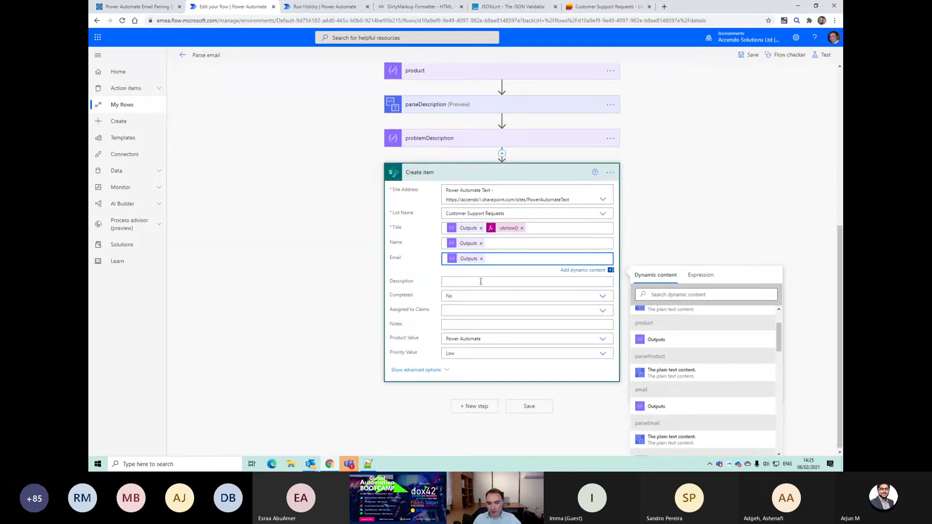
{"action": "key", "text": "Tab"}
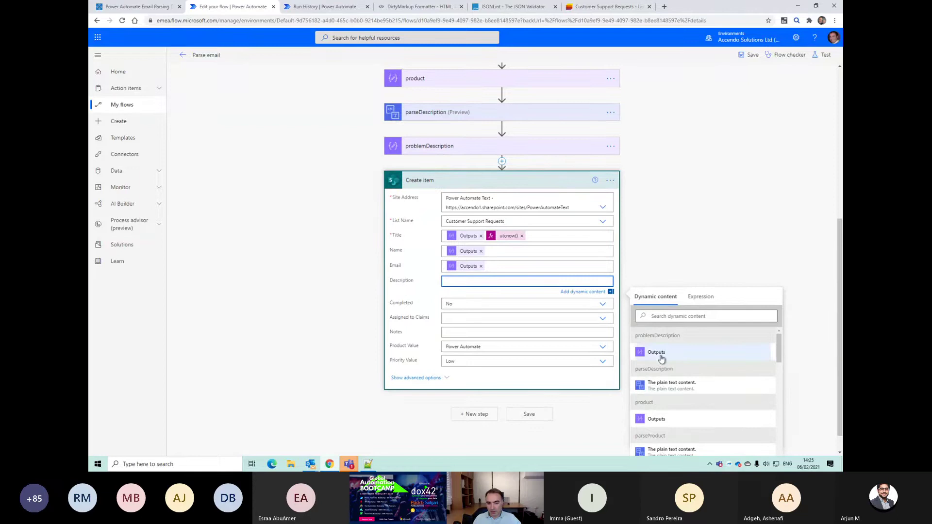
{"action": "left_click", "coordinate": [660, 353]}
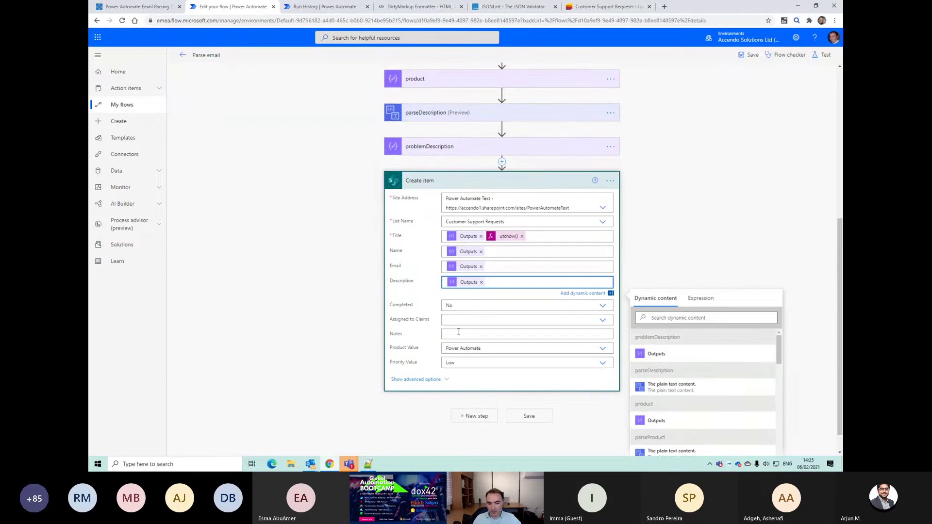
{"action": "left_click", "coordinate": [482, 346]}
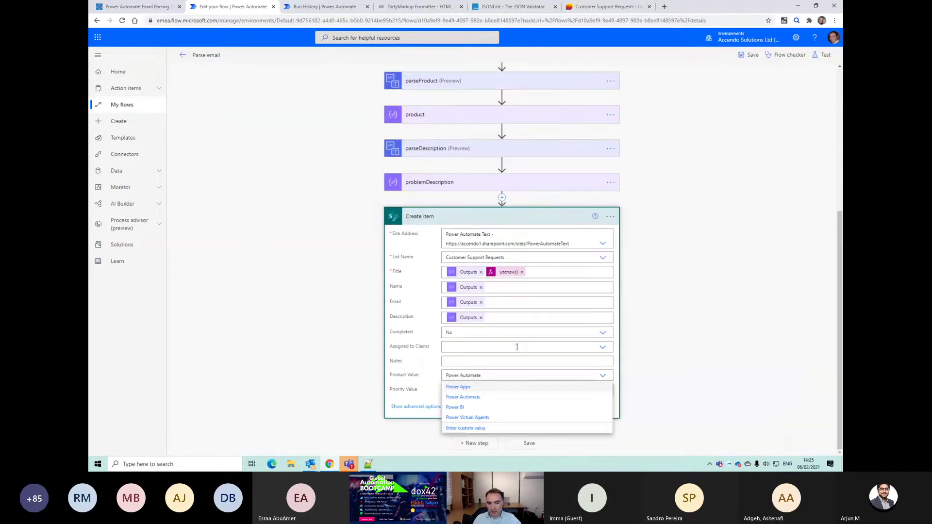
Step: Fill Product Value with the parsed product Outputs token as a custom value
{"action": "left_click", "coordinate": [484, 427]}
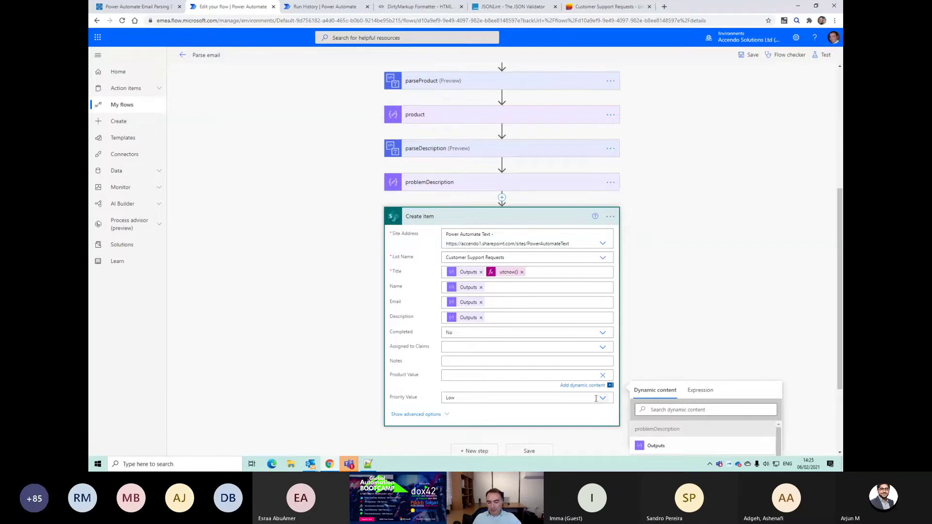
{"action": "scroll", "coordinate": [606, 386], "scroll_direction": "down", "scroll_amount": 2}
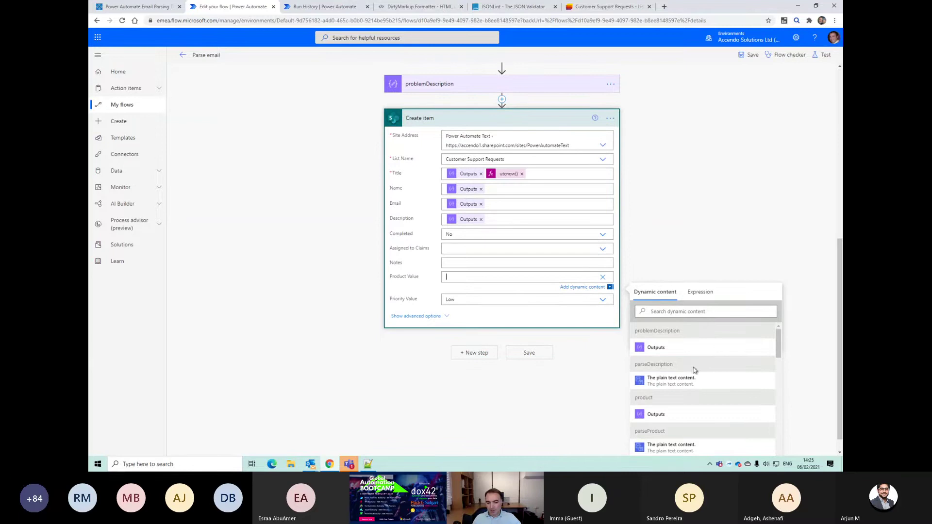
{"action": "scroll", "coordinate": [694, 370], "scroll_direction": "down", "scroll_amount": 2}
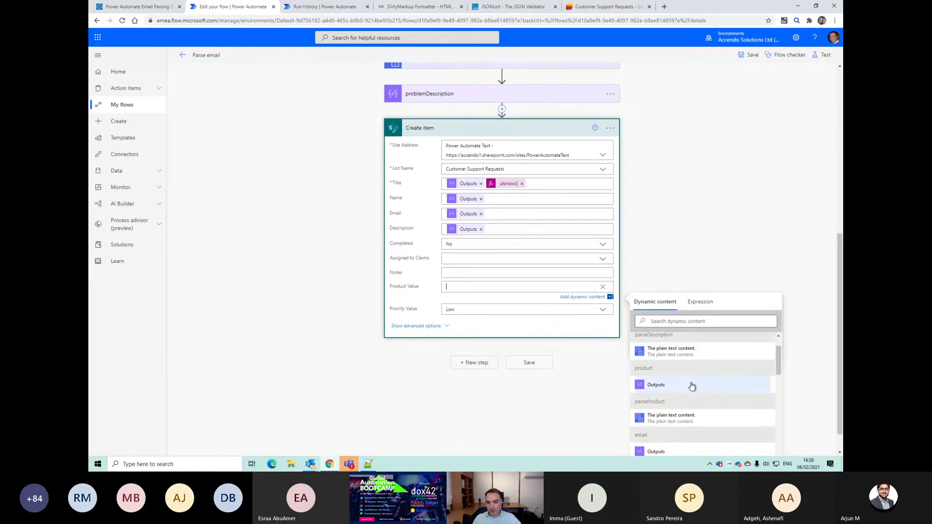
{"action": "scroll", "coordinate": [691, 386], "scroll_direction": "down", "scroll_amount": 4}
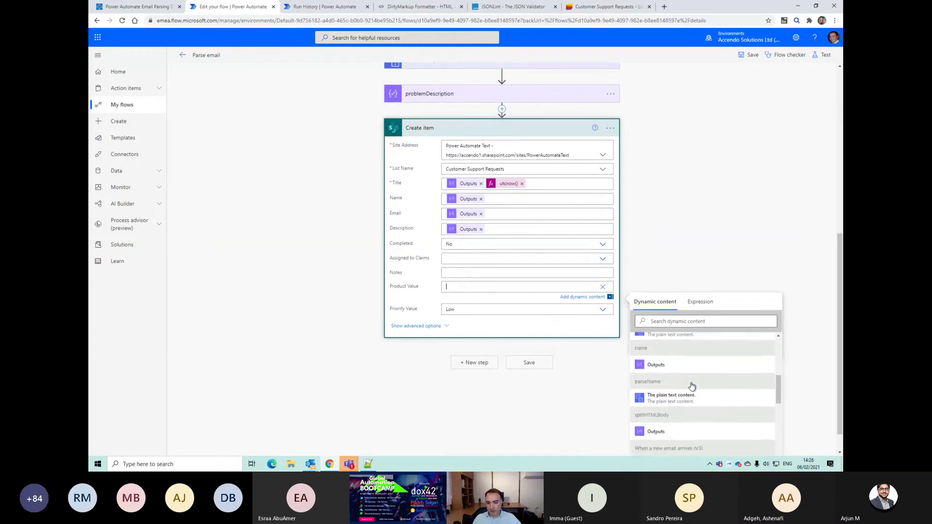
{"action": "scroll", "coordinate": [691, 386], "scroll_direction": "down", "scroll_amount": 3}
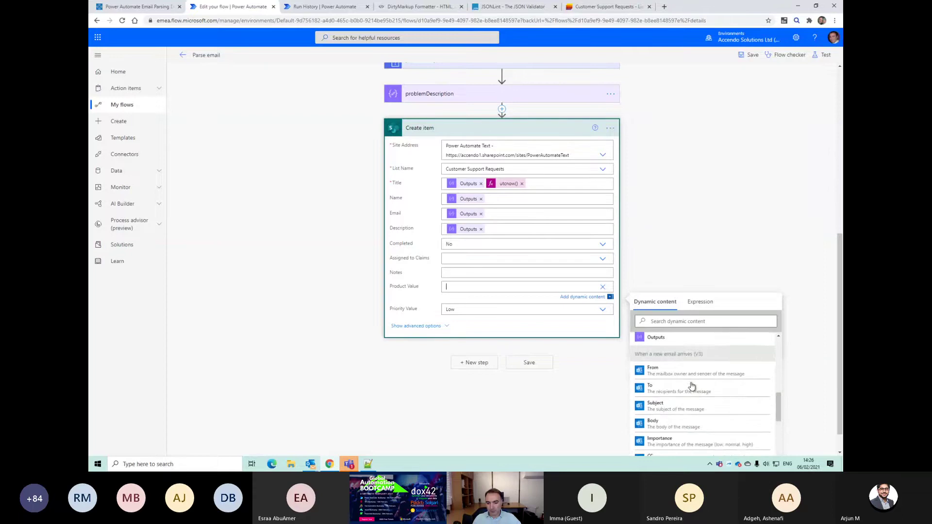
{"action": "scroll", "coordinate": [694, 398], "scroll_direction": "down", "scroll_amount": 3}
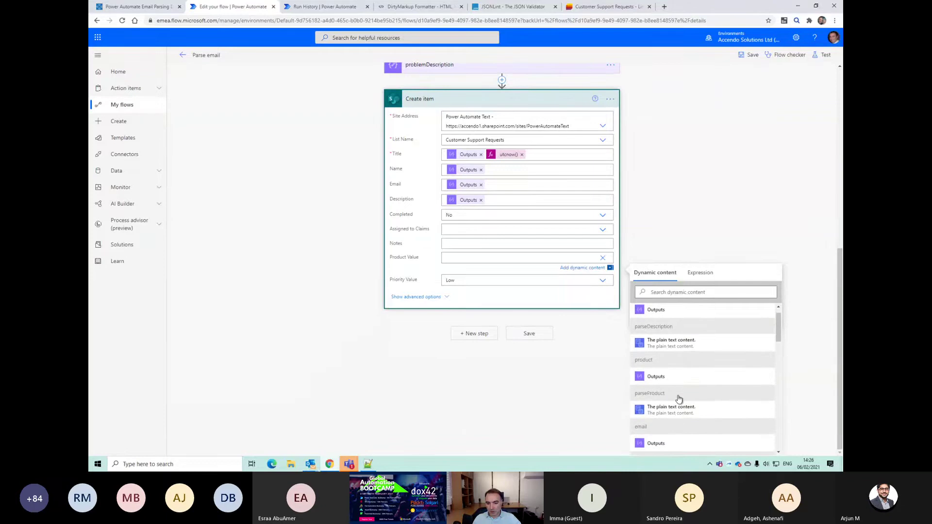
{"action": "left_click", "coordinate": [656, 377]}
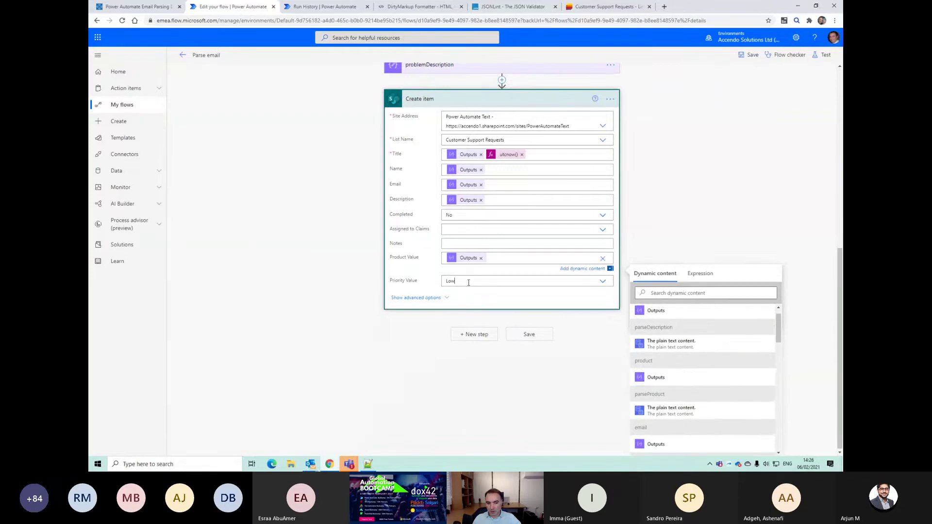
Step: Try a custom Priority Value, browsing dynamic content and checking the notes in the text editor
{"action": "left_click", "coordinate": [468, 283]}
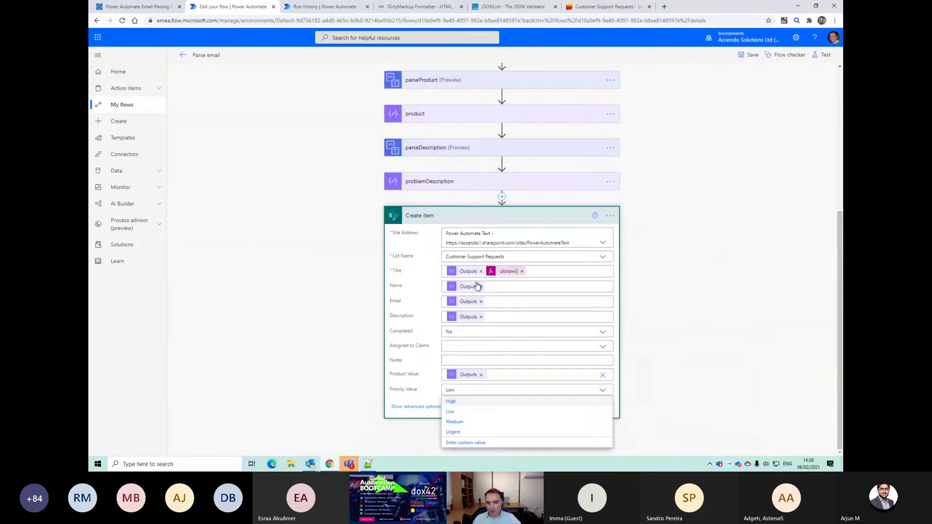
{"action": "left_click", "coordinate": [486, 443]}
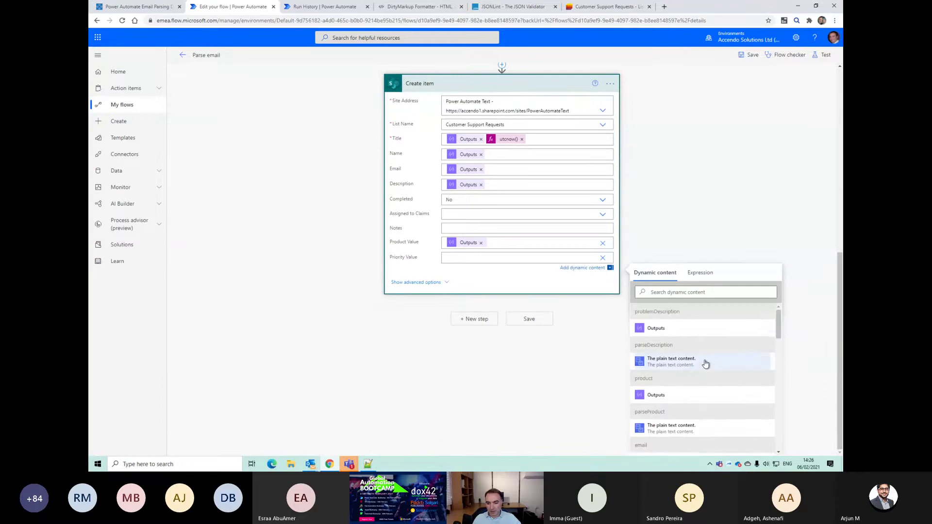
{"action": "scroll", "coordinate": [704, 364], "scroll_direction": "down", "scroll_amount": 5}
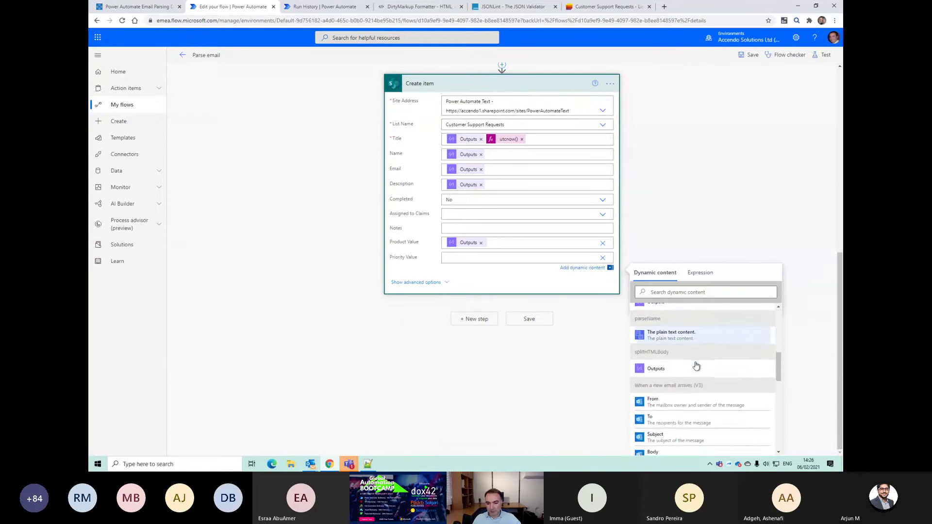
{"action": "scroll", "coordinate": [696, 365], "scroll_direction": "down", "scroll_amount": 10}
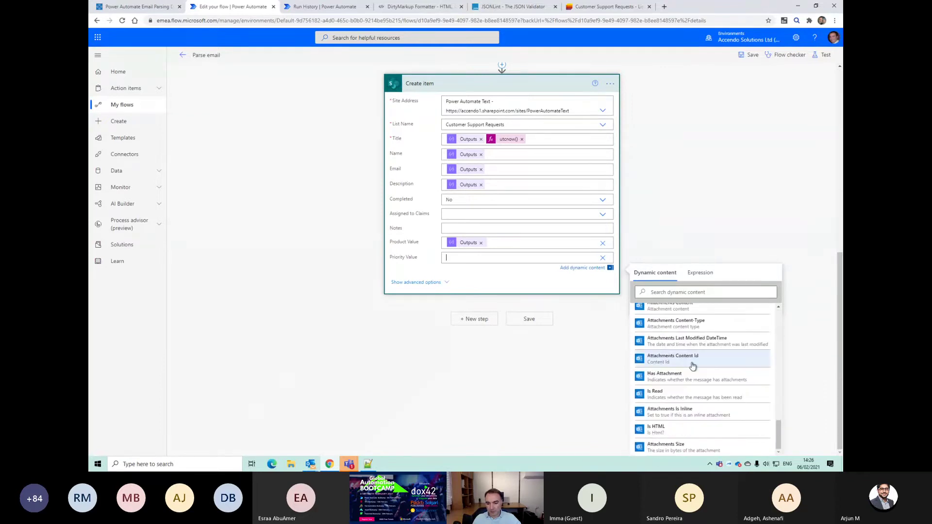
{"action": "scroll", "coordinate": [693, 366], "scroll_direction": "up", "scroll_amount": 8}
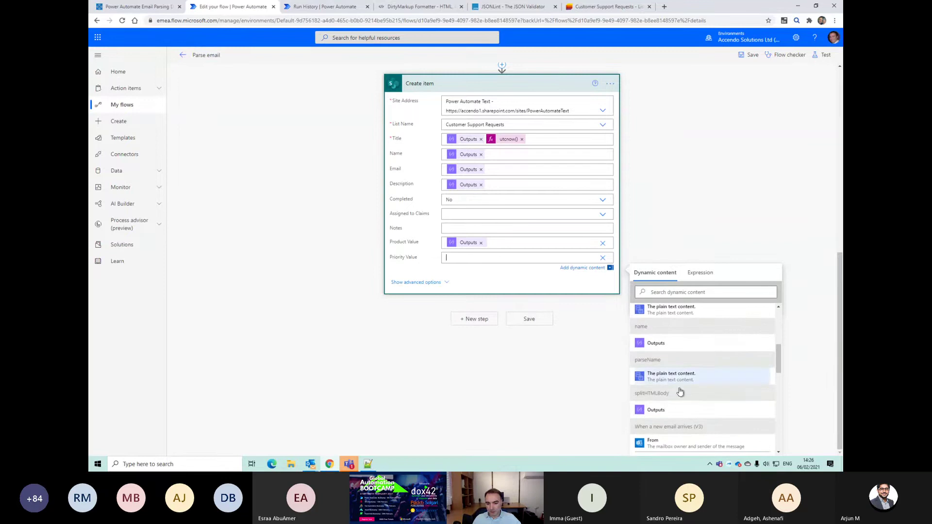
{"action": "scroll", "coordinate": [675, 378], "scroll_direction": "up", "scroll_amount": 3}
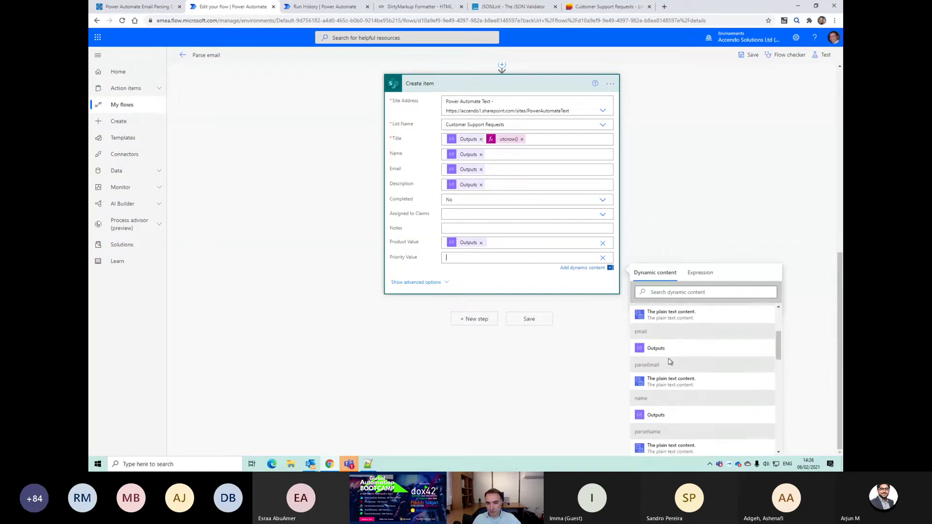
{"action": "scroll", "coordinate": [669, 361], "scroll_direction": "up", "scroll_amount": 6}
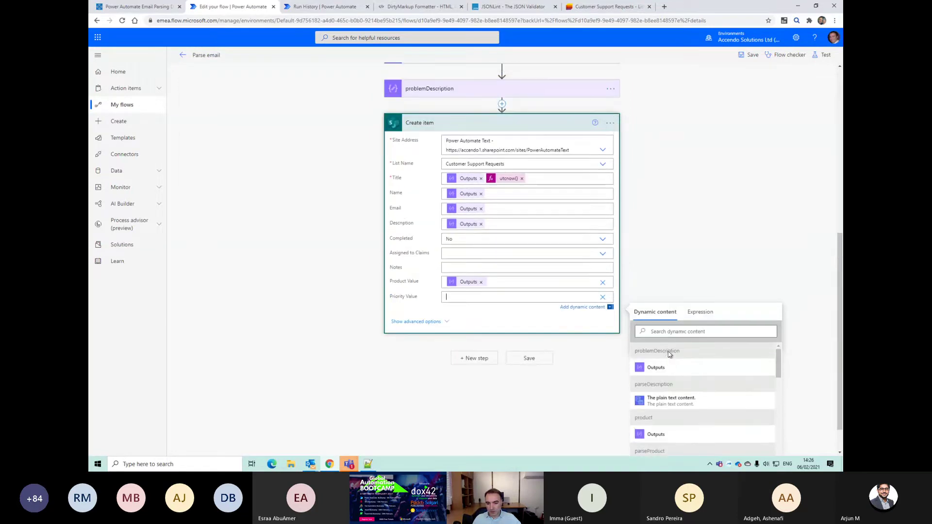
{"action": "scroll", "coordinate": [666, 360], "scroll_direction": "down", "scroll_amount": 8}
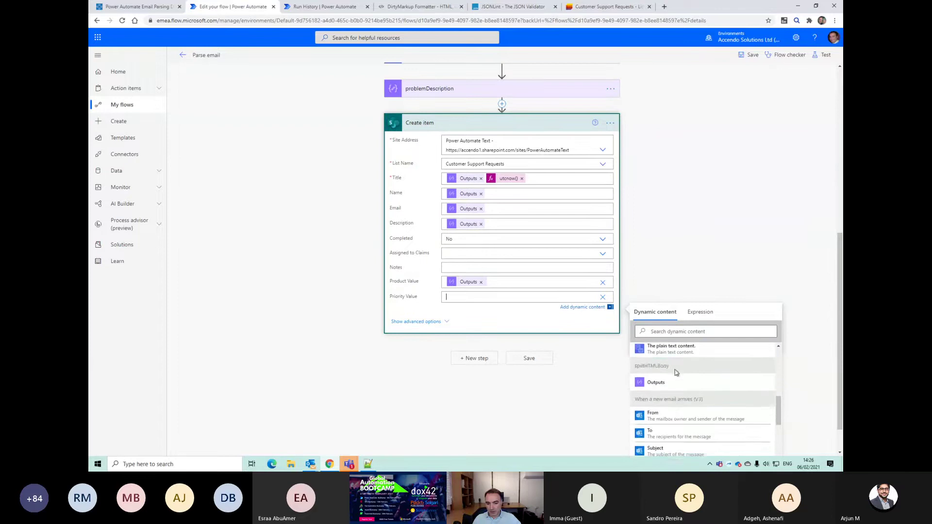
{"action": "key", "text": "alt+Tab"}
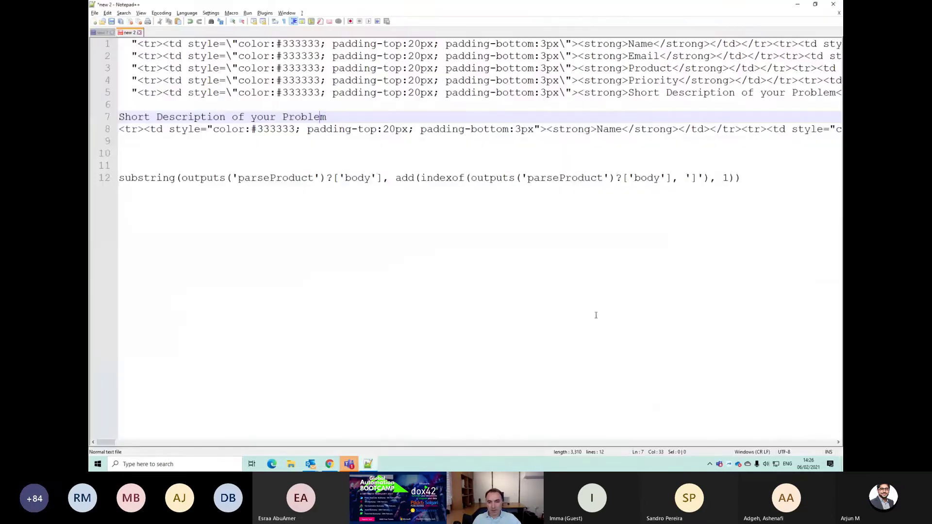
{"action": "key", "text": "alt+Tab"}
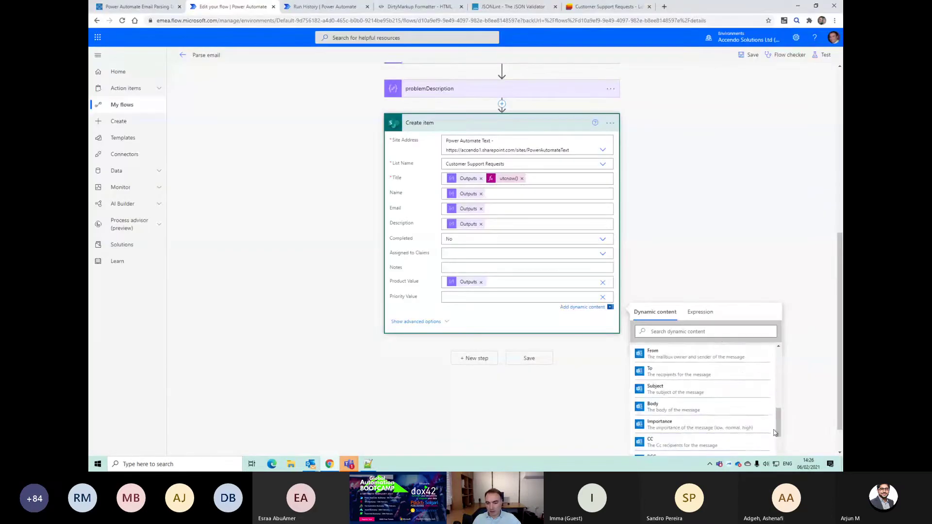
{"action": "scroll", "coordinate": [712, 353], "scroll_direction": "down", "scroll_amount": 5}
{"action": "scroll", "coordinate": [685, 272], "scroll_direction": "up", "scroll_amount": 4}
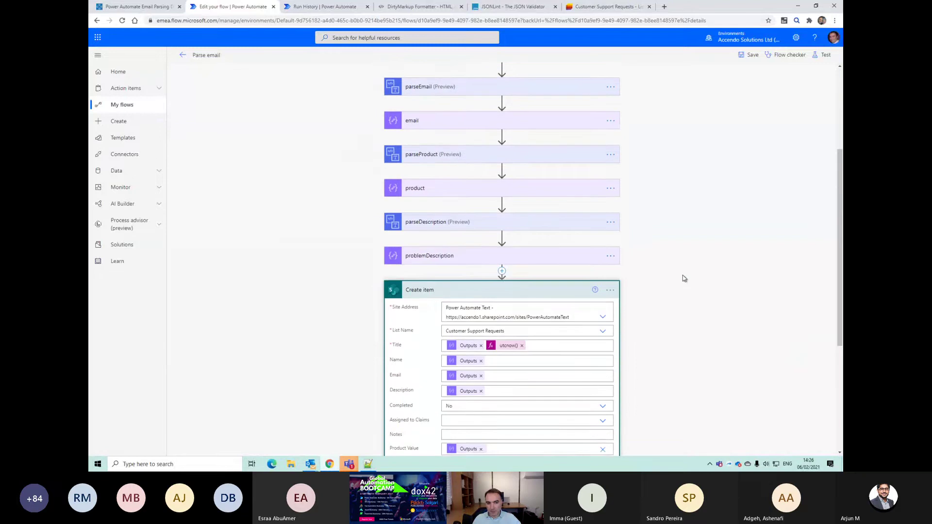
{"action": "scroll", "coordinate": [680, 281], "scroll_direction": "down", "scroll_amount": 4}
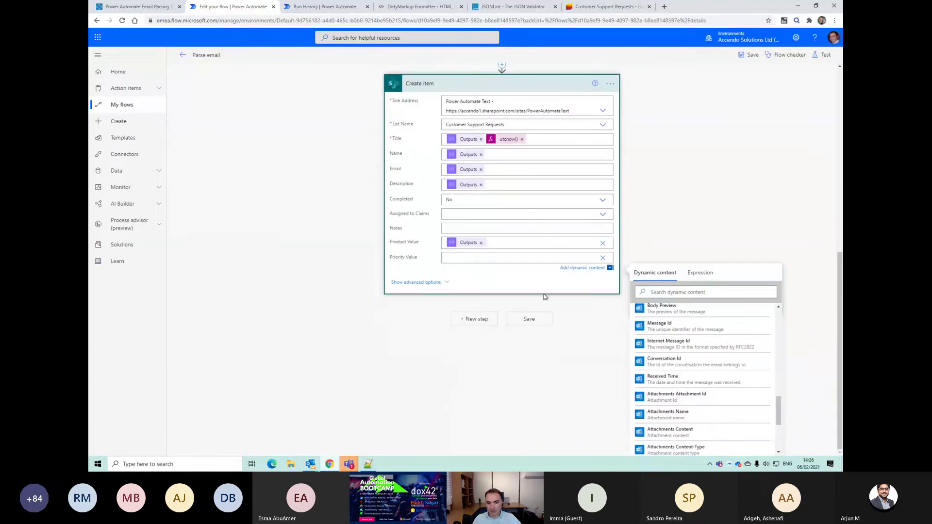
Step: Clear the custom Priority Value, leaving it blank, and save the flow
{"action": "left_click", "coordinate": [603, 259]}
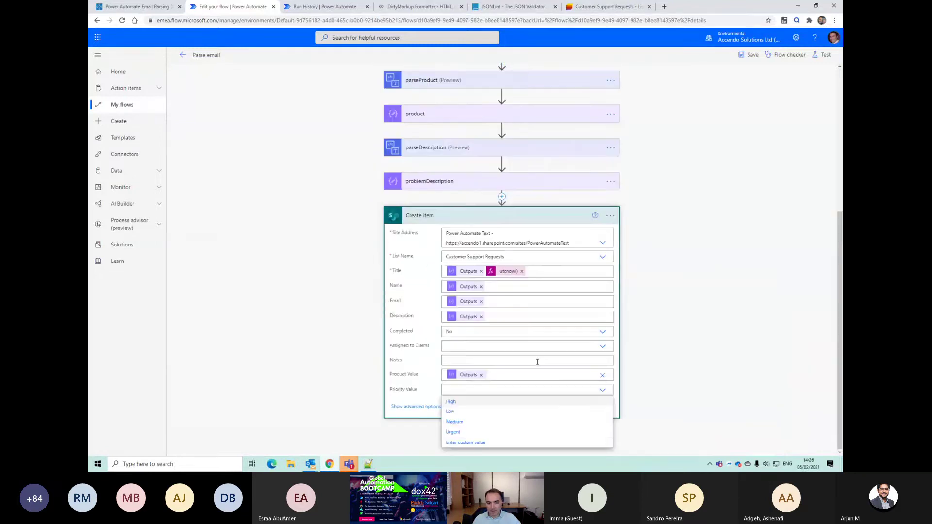
{"action": "left_click", "coordinate": [741, 353]}
{"action": "left_click", "coordinate": [534, 444]}
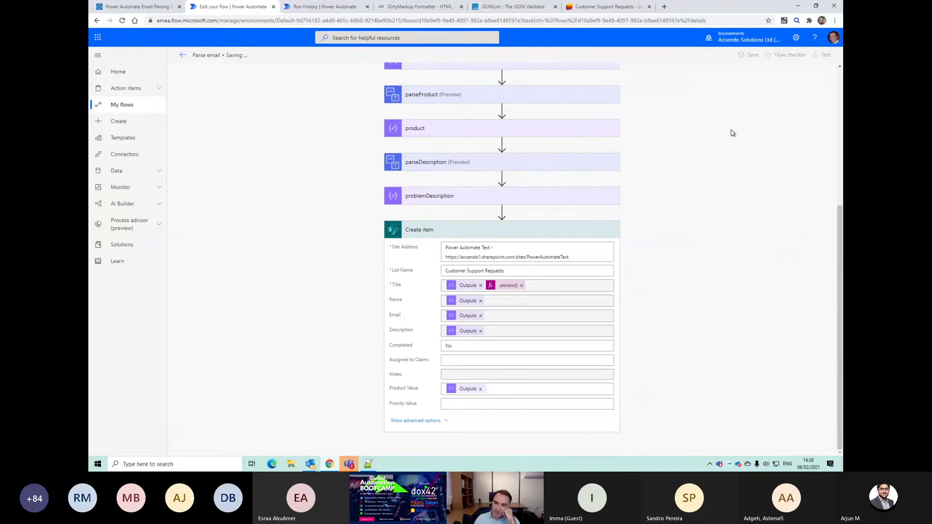
Step: Test-run the flow automatically with the recently used trigger, then view the Customer Support Requests list
{"action": "left_click", "coordinate": [824, 56]}
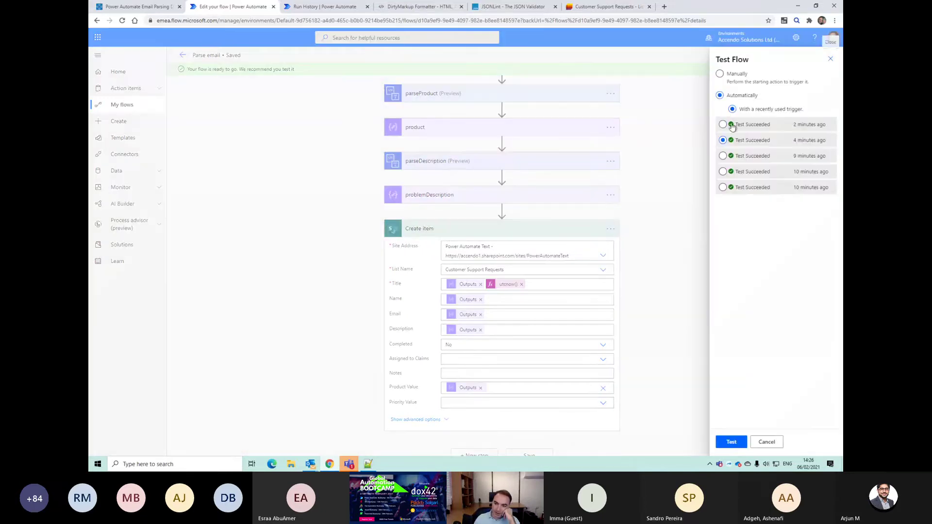
{"action": "left_click", "coordinate": [729, 442]}
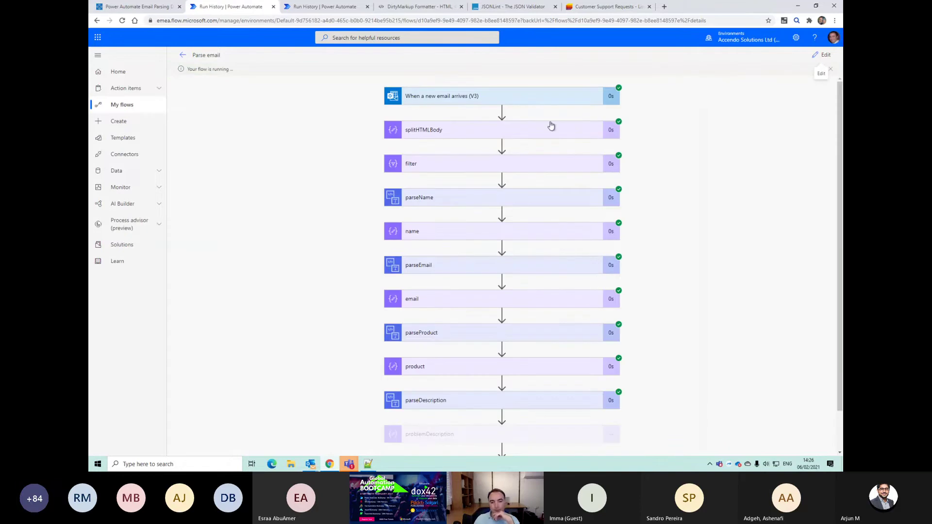
{"action": "scroll", "coordinate": [514, 276], "scroll_direction": "down", "scroll_amount": 1}
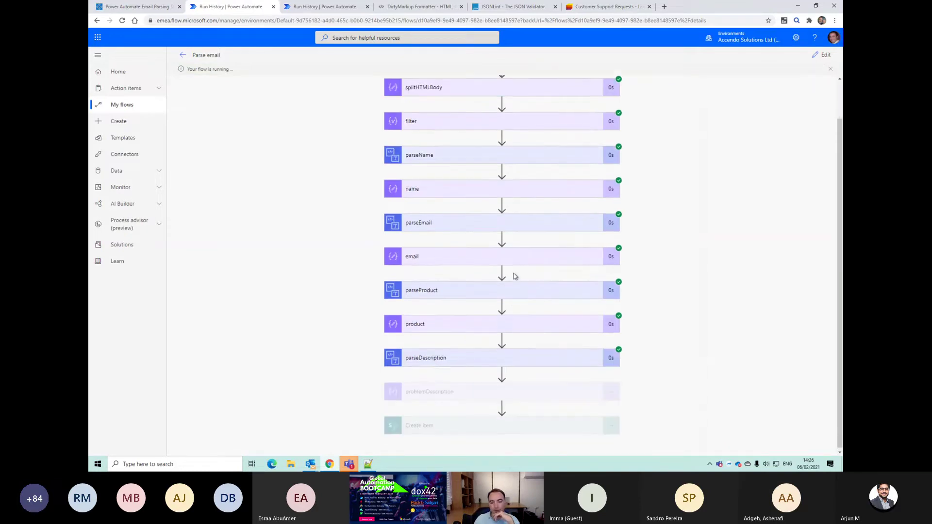
{"action": "left_click", "coordinate": [590, 8]}
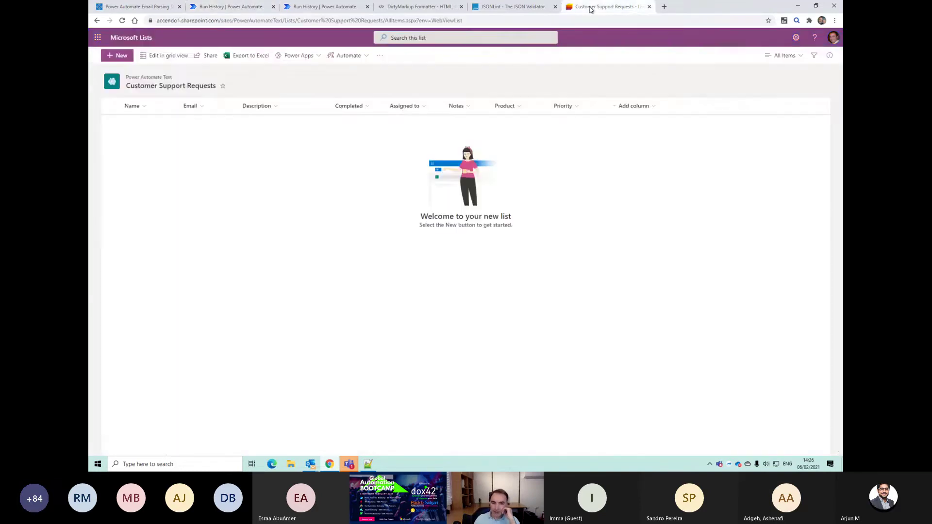
Step: Set Assigned to on the new Power BI support request to the suggested colleague and save it
{"action": "left_click", "coordinate": [216, 7]}
{"action": "left_click", "coordinate": [614, 5]}
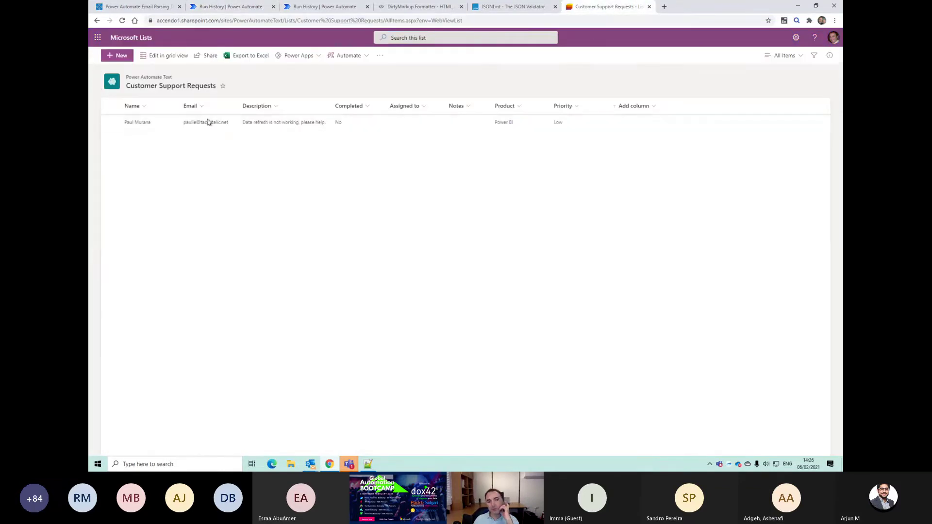
{"action": "left_click", "coordinate": [110, 123]}
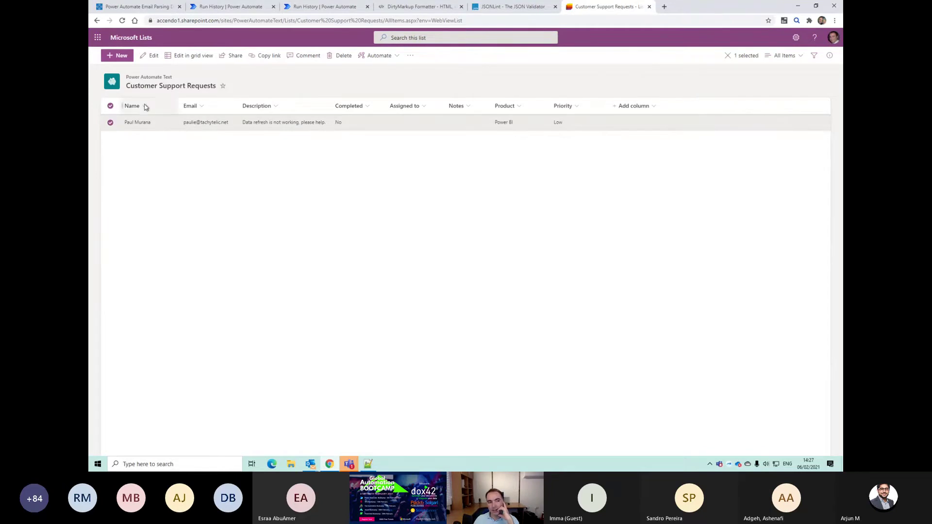
{"action": "left_click", "coordinate": [150, 56]}
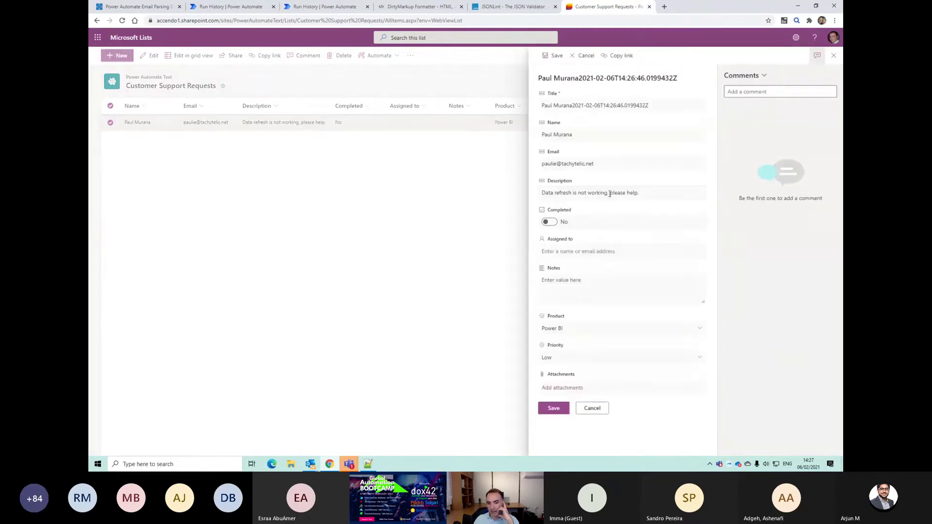
{"action": "left_click", "coordinate": [610, 251]}
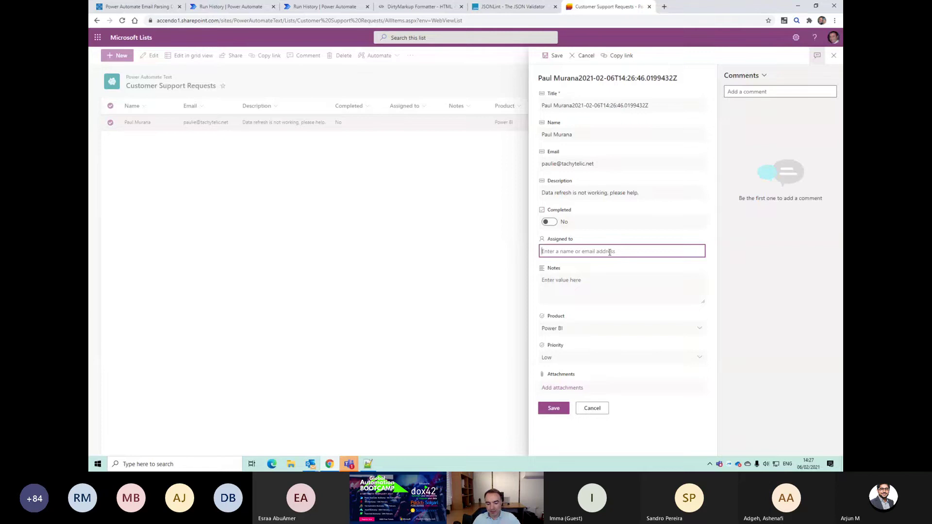
{"action": "type", "text": "moha"}
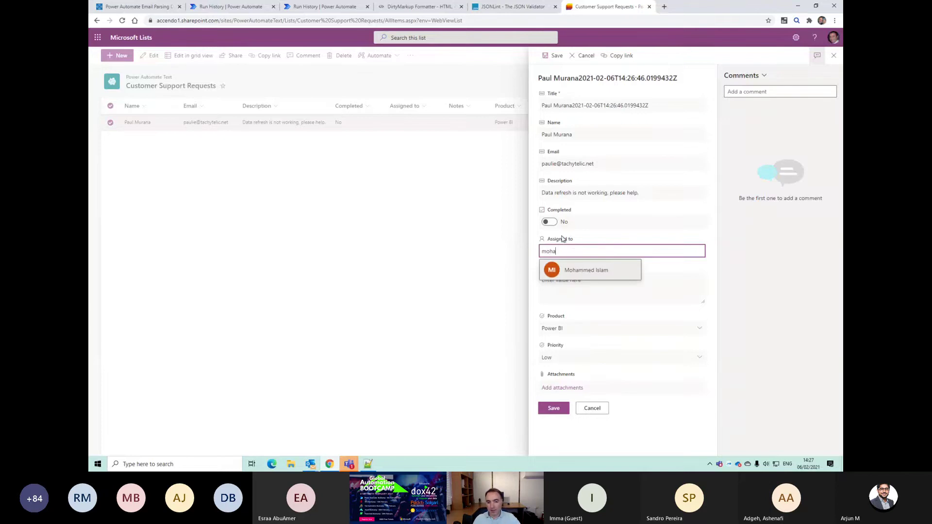
{"action": "left_click", "coordinate": [578, 271]}
{"action": "left_click", "coordinate": [563, 407]}
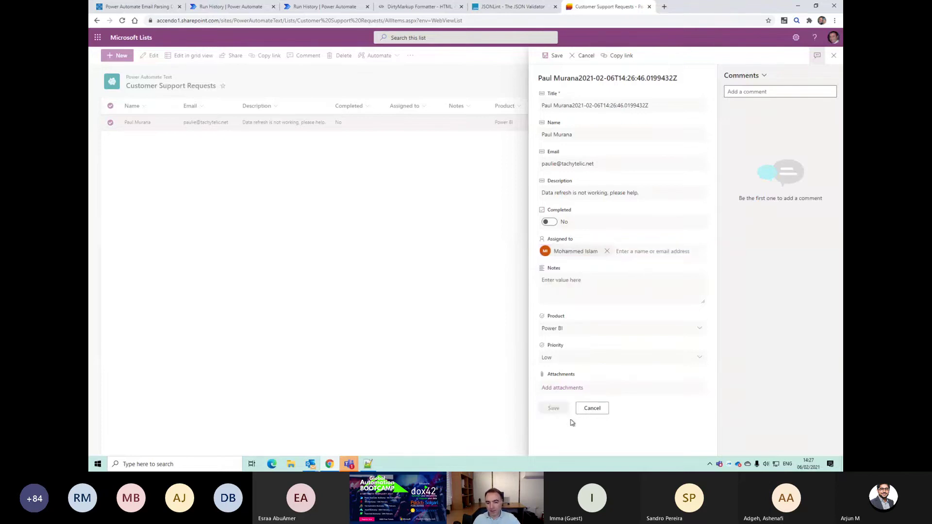
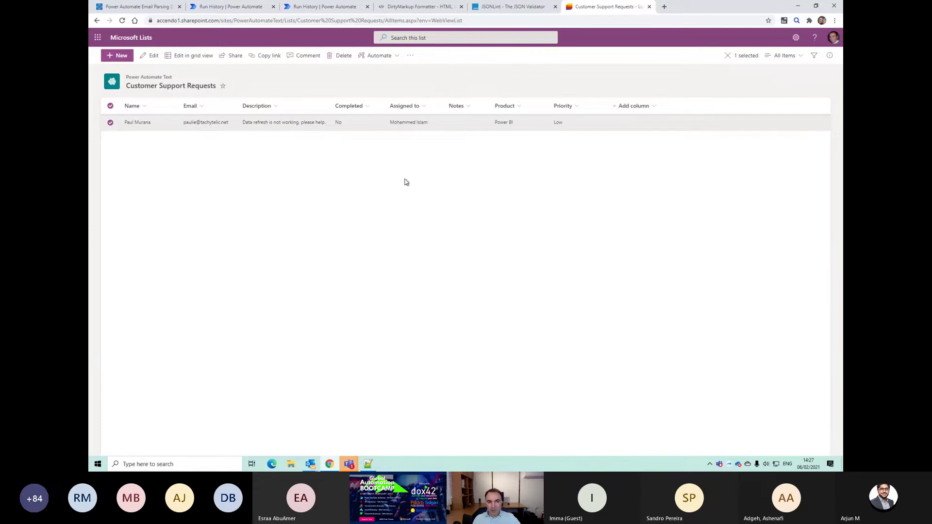
Step: Check the successful run in the flow's run history, then open the flow for editing
{"action": "left_click", "coordinate": [318, 7]}
{"action": "left_click", "coordinate": [238, 6]}
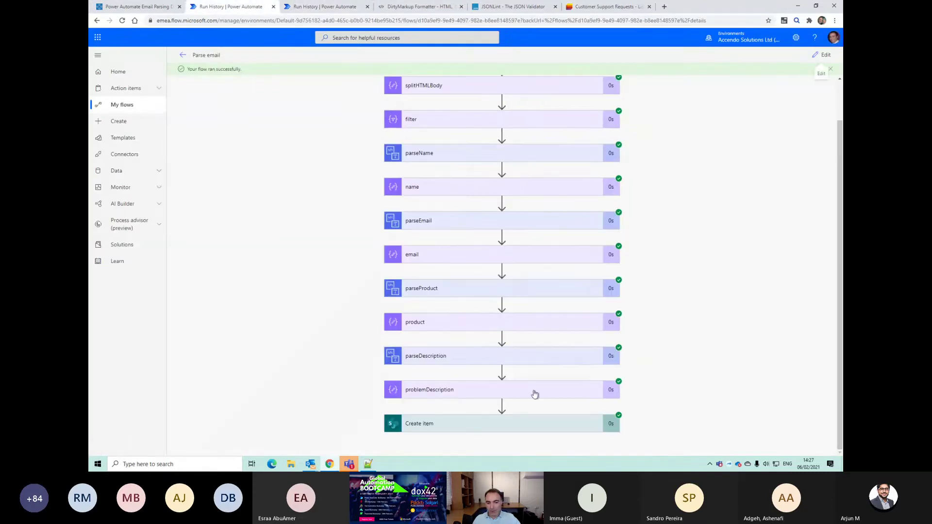
{"action": "scroll", "coordinate": [515, 349], "scroll_direction": "up", "scroll_amount": 2}
{"action": "scroll", "coordinate": [533, 234], "scroll_direction": "down", "scroll_amount": 2}
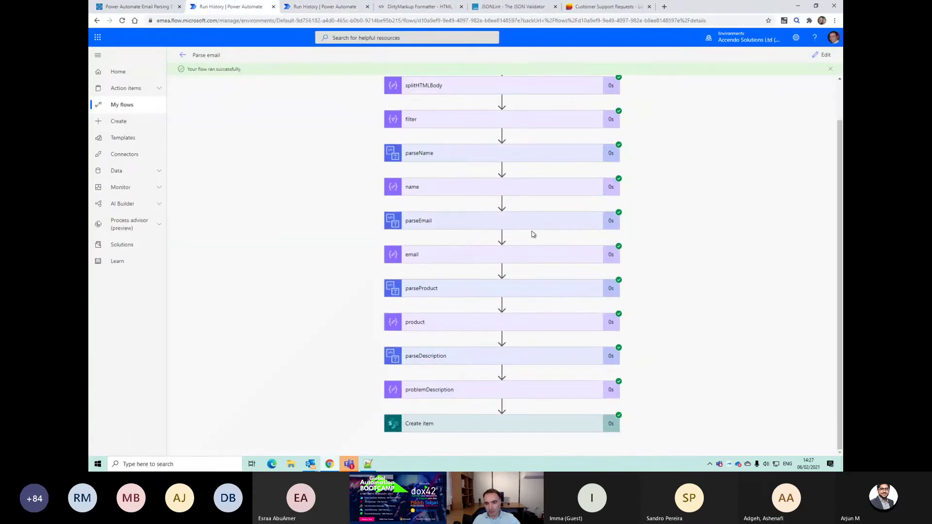
{"action": "left_click", "coordinate": [815, 56]}
Step: Collapse the Create item step and check the Priority row in the Notepad++ notes
{"action": "scroll", "coordinate": [534, 298], "scroll_direction": "down", "scroll_amount": 3}
{"action": "left_click", "coordinate": [466, 313]}
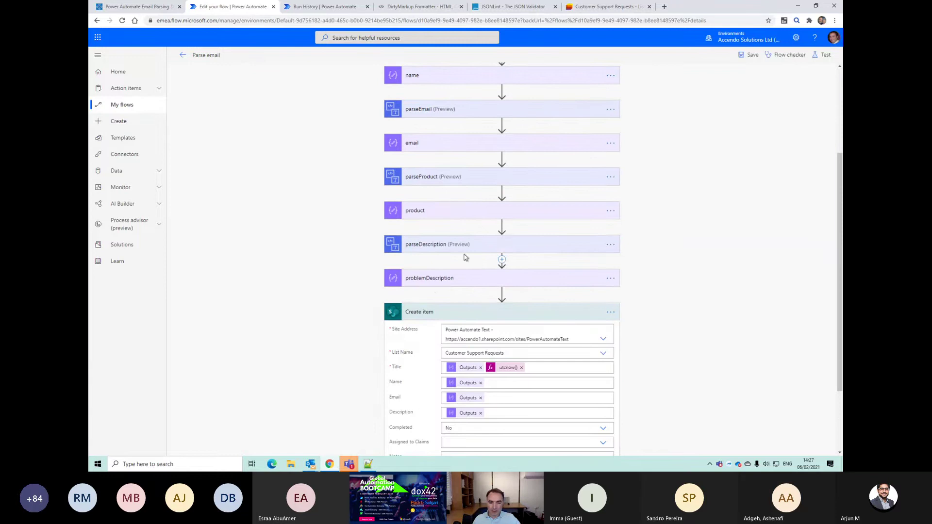
{"action": "left_click", "coordinate": [478, 319]}
{"action": "key", "text": "alt+Tab"}
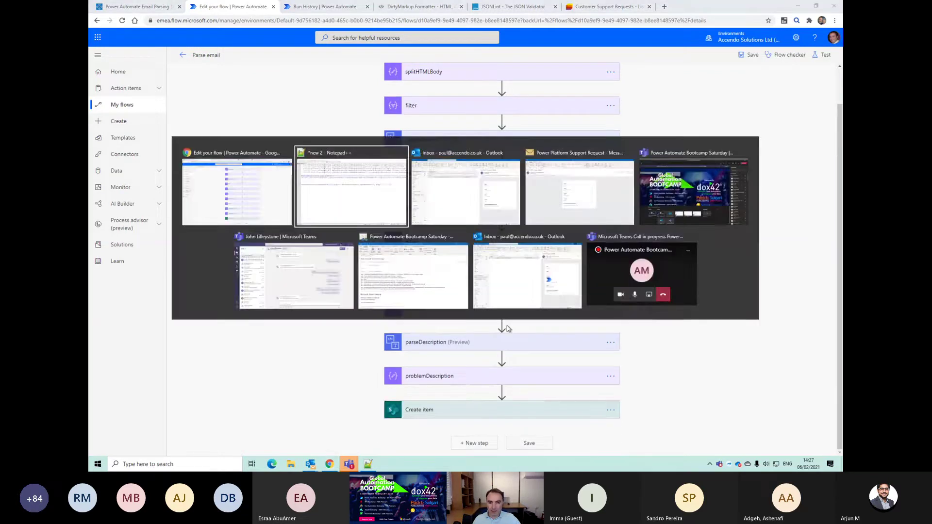
{"action": "left_click", "coordinate": [614, 81]}
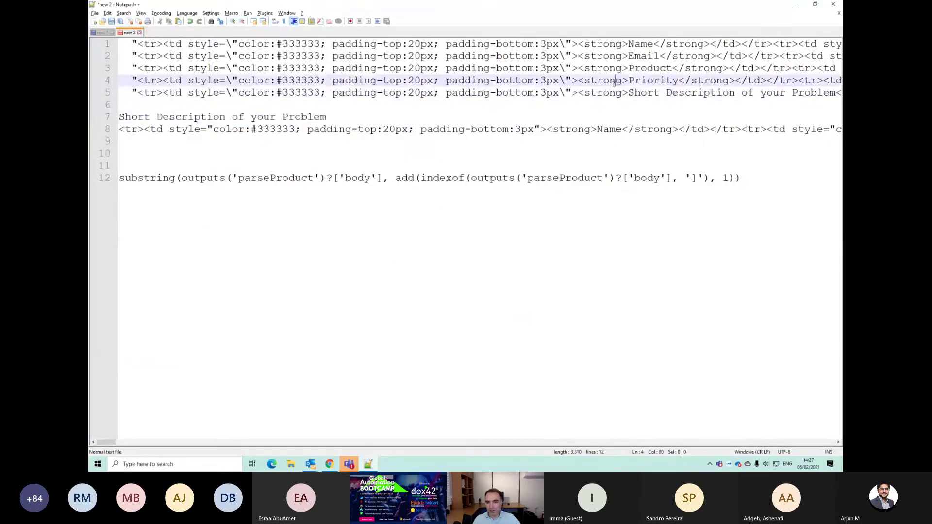
{"action": "key", "text": "alt+Tab"}
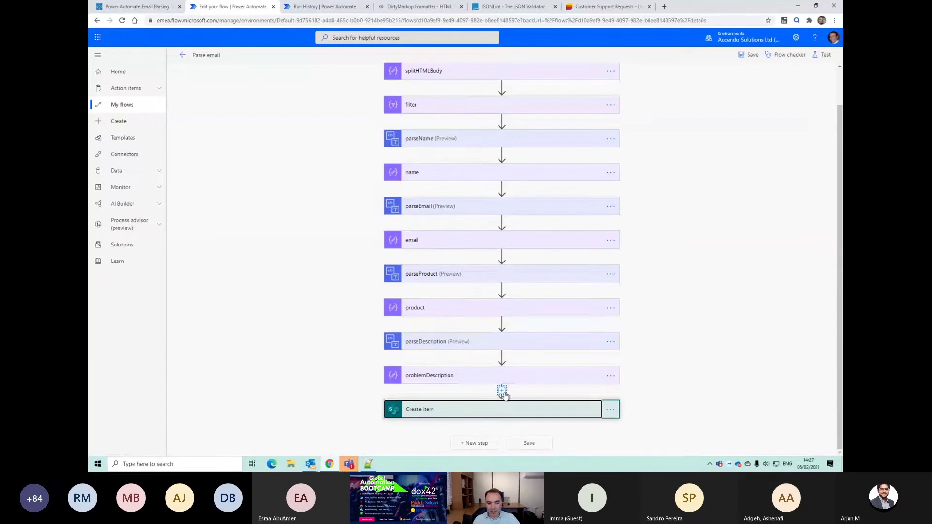
Step: Insert an Html to text (preview) action just before Create item, found by searching 'html'
{"action": "left_click", "coordinate": [501, 390]}
{"action": "left_click", "coordinate": [520, 401]}
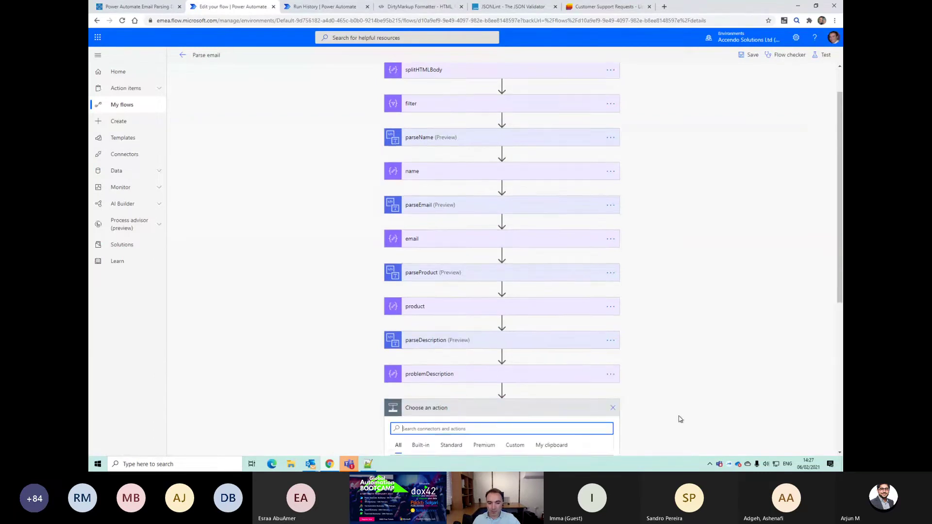
{"action": "type", "text": "p"}
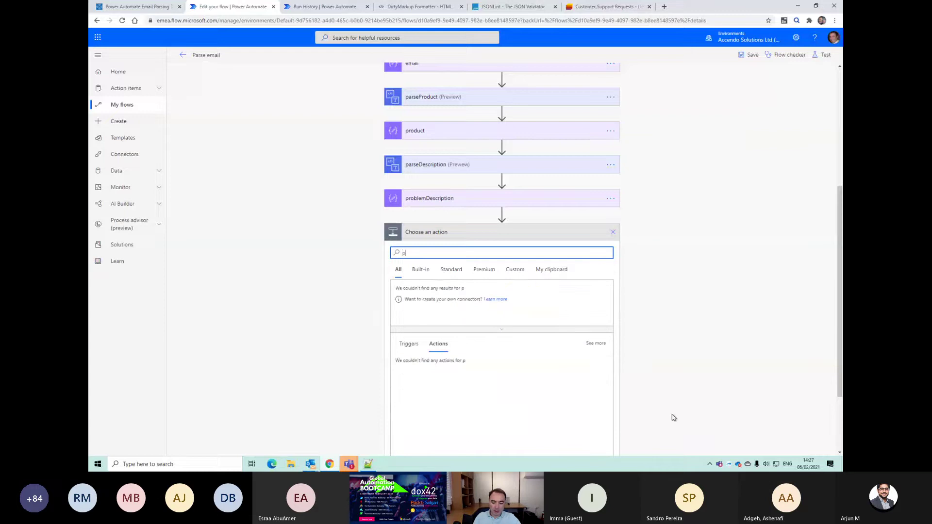
{"action": "type", "text": "ars"}
{"action": "key", "text": "BackSpace"}
{"action": "key", "text": "BackSpace"}
{"action": "key", "text": "BackSpace"}
{"action": "key", "text": "BackSpace"}
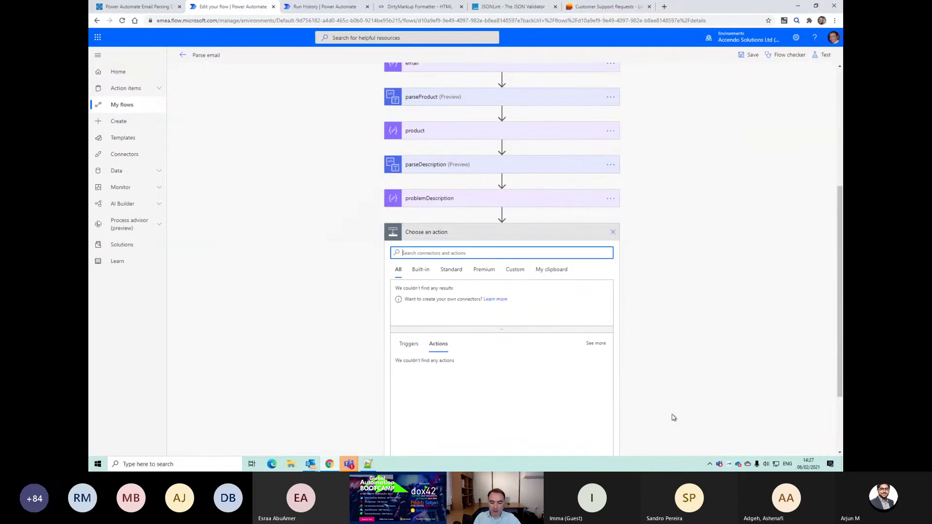
{"action": "type", "text": "html"}
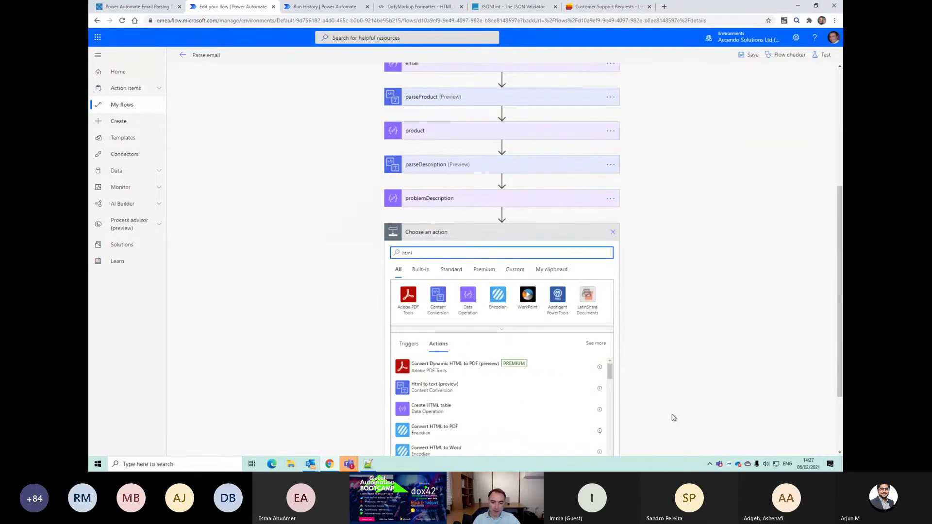
{"action": "scroll", "coordinate": [451, 391], "scroll_direction": "down", "scroll_amount": 1}
{"action": "scroll", "coordinate": [444, 383], "scroll_direction": "up", "scroll_amount": 1}
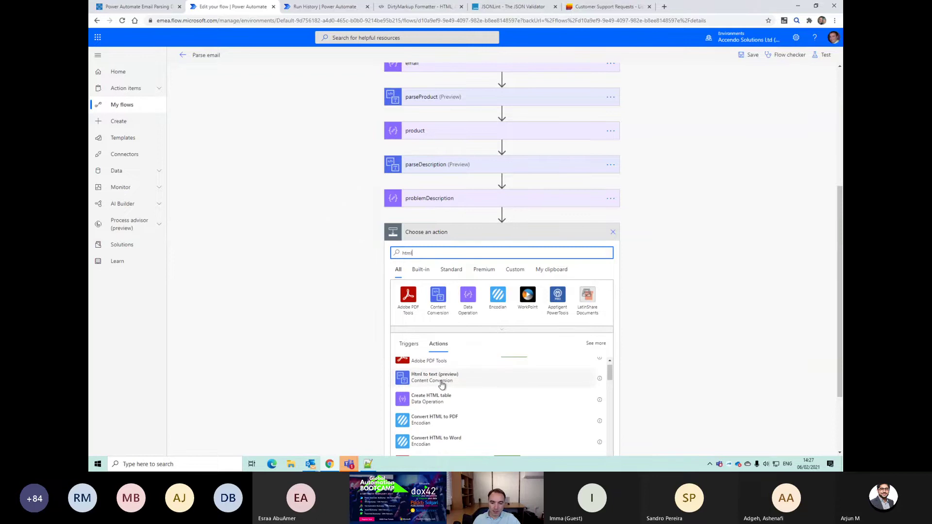
{"action": "left_click", "coordinate": [442, 383]}
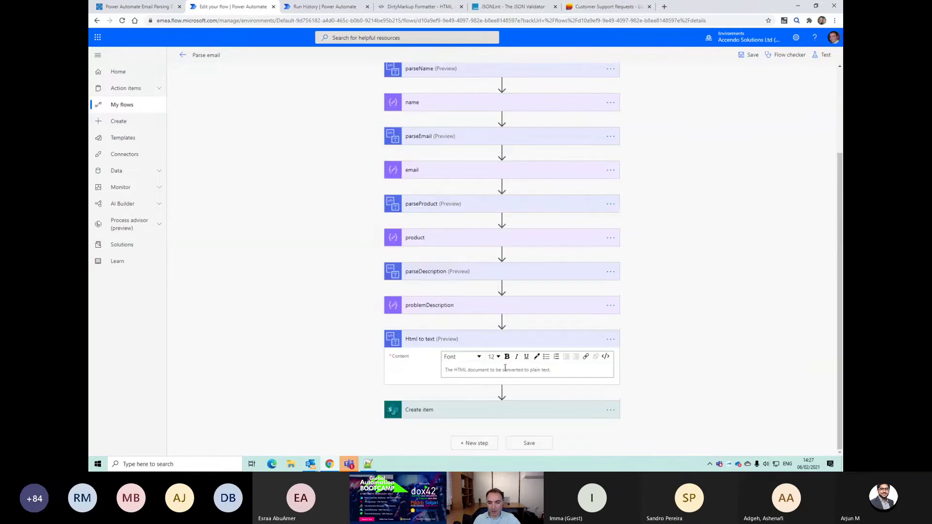
{"action": "left_click", "coordinate": [605, 356]}
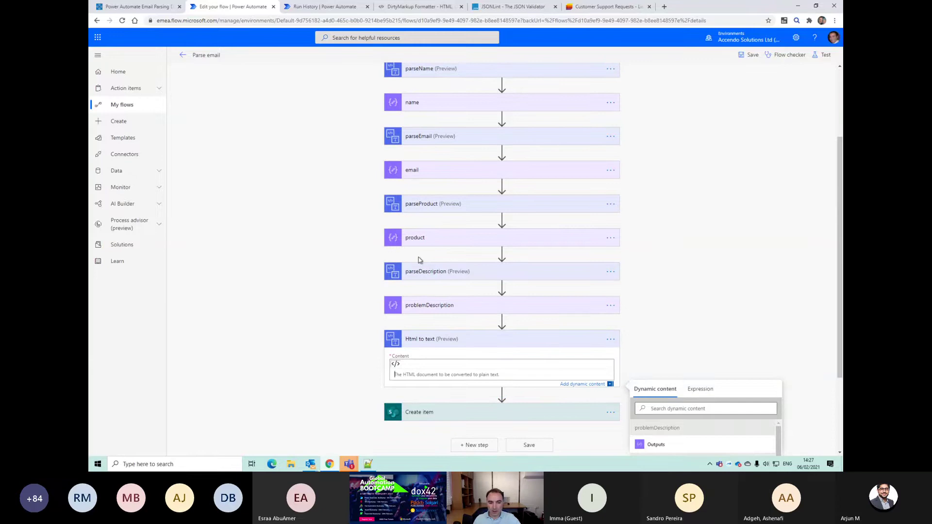
Step: Copy parseDescription's body('filter')[4] expression and set Html to text Content to expression entry
{"action": "left_click", "coordinate": [423, 279]}
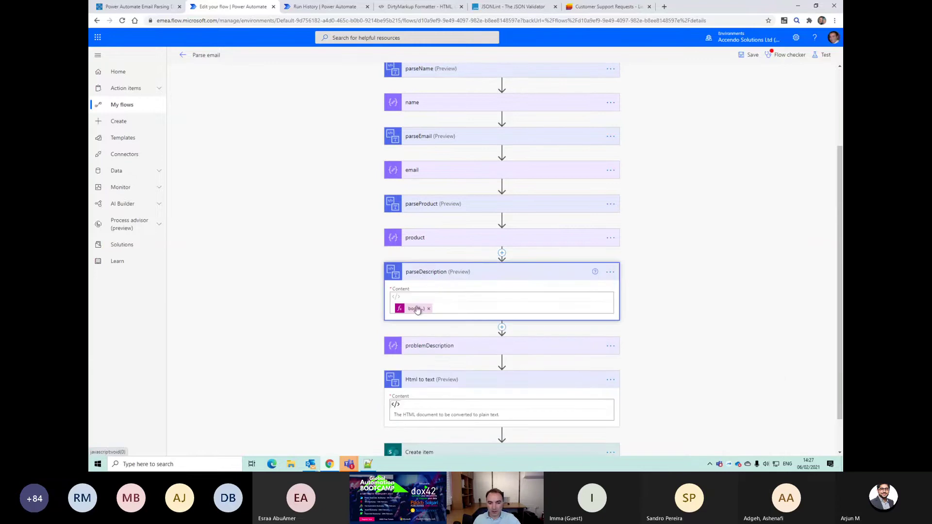
{"action": "left_click", "coordinate": [416, 309]}
{"action": "triple_click", "coordinate": [674, 342]}
{"action": "key", "text": "ctrl+c"}
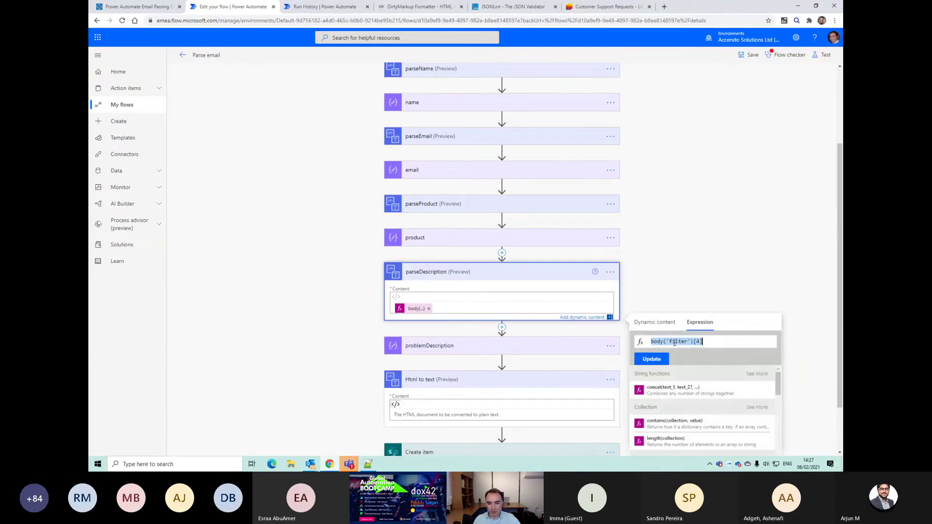
{"action": "left_click", "coordinate": [469, 411]}
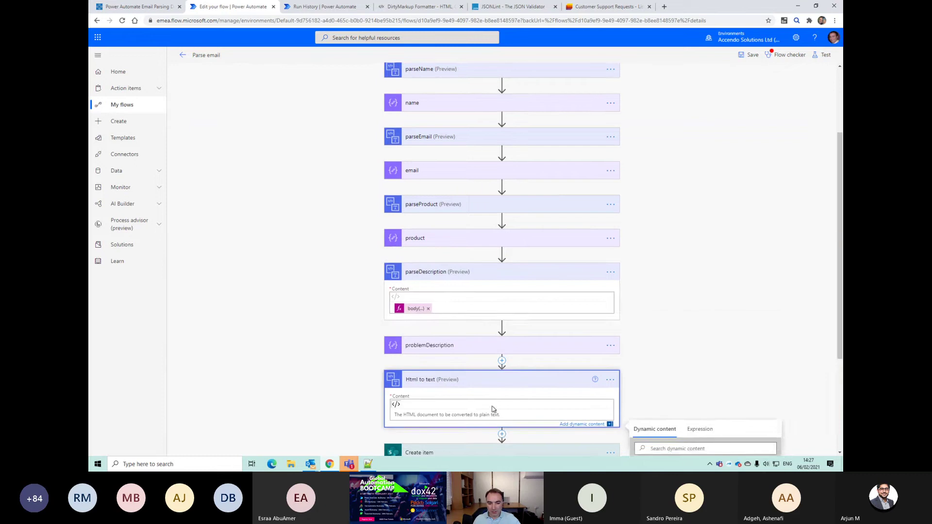
{"action": "left_click", "coordinate": [700, 321]}
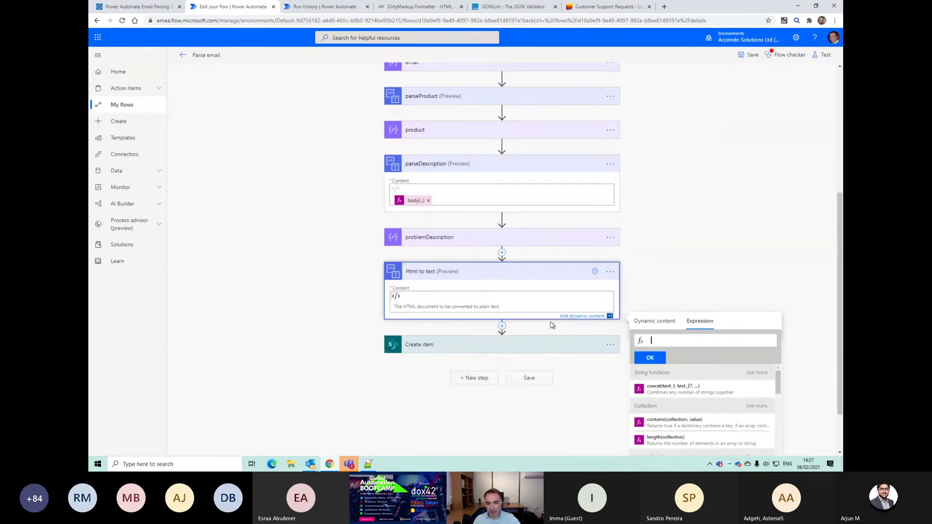
Step: In the Notepad++ notes, paste the expression on a new line and change it to body('filter')[3]
{"action": "key", "text": "alt+Tab"}
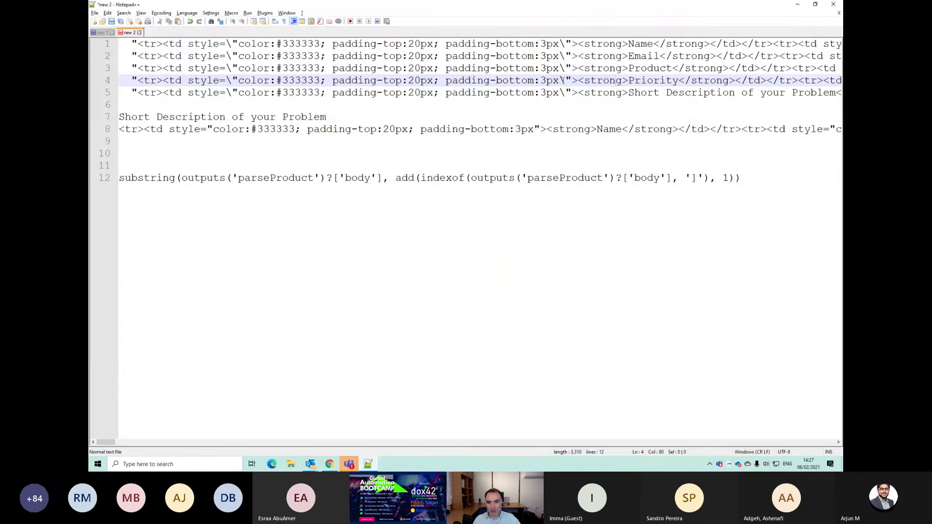
{"action": "left_click", "coordinate": [561, 42]}
{"action": "key", "text": "Down"}
{"action": "key", "text": "Down"}
{"action": "key", "text": "Down"}
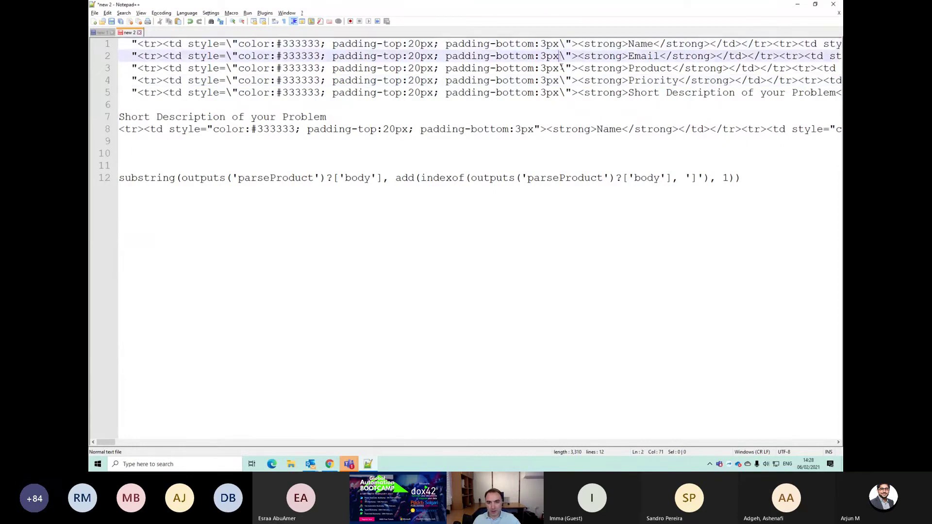
{"action": "key", "text": "ctrl+End"}
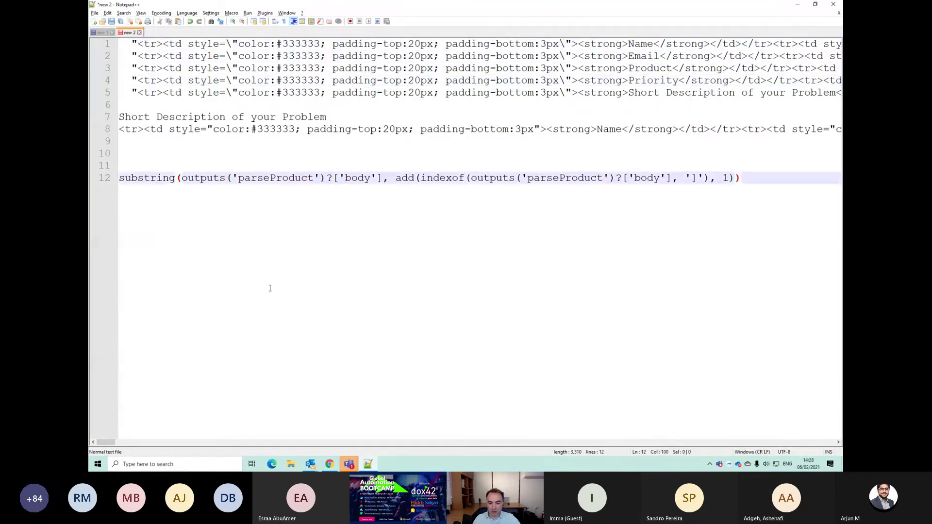
{"action": "key", "text": "Return"}
{"action": "key", "text": "Return"}
{"action": "key", "text": "Return"}
{"action": "key", "text": "ctrl+v"}
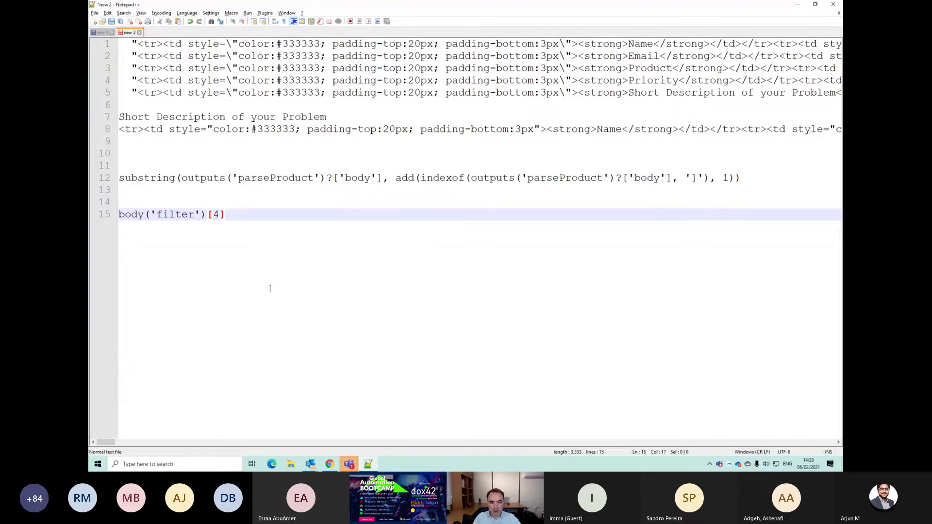
{"action": "key", "text": "BackSpace"}
{"action": "type", "text": "3"}
{"action": "key", "text": "Escape"}
{"action": "key", "text": "shift+Home"}
{"action": "key", "text": "ctrl+c"}
Step: Enter body('filter')[3] as the Html to text step's Content expression
{"action": "key", "text": "alt+Tab"}
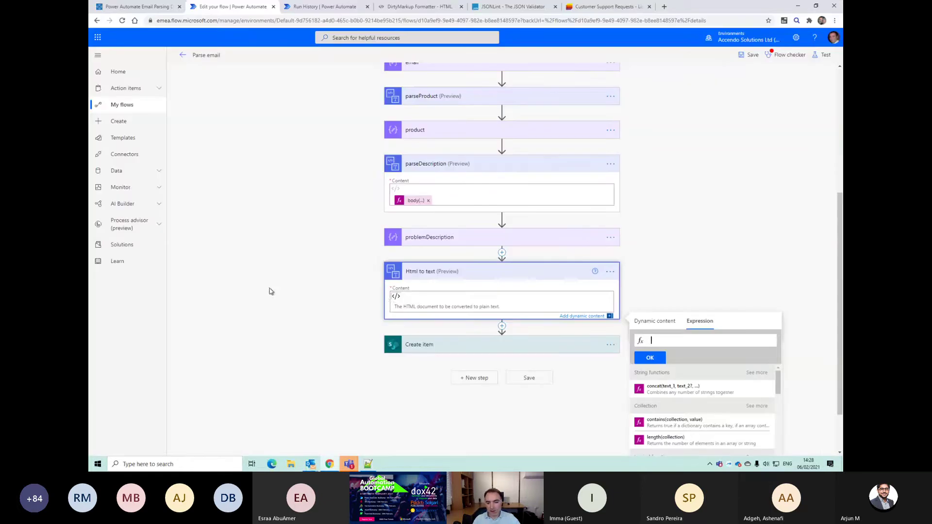
{"action": "key", "text": "ctrl+v"}
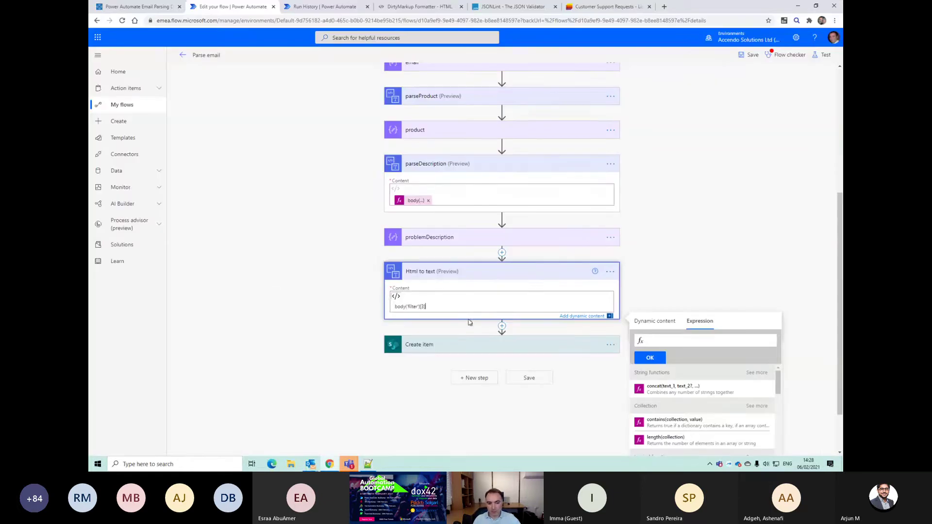
{"action": "left_click", "coordinate": [606, 271]}
{"action": "left_click", "coordinate": [602, 273]}
{"action": "left_click", "coordinate": [601, 338]}
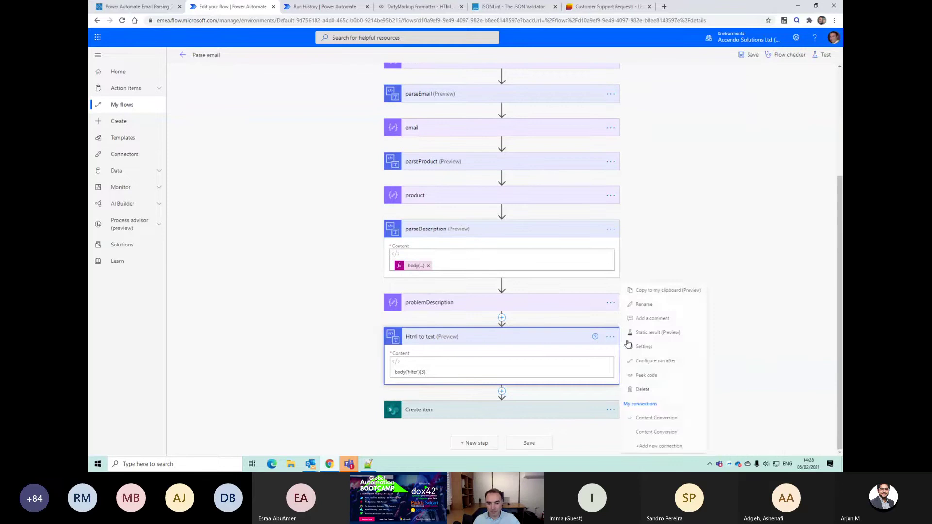
{"action": "left_click_drag", "start_coordinate": [485, 371], "coordinate": [276, 350]}
{"action": "key", "text": "ctrl+x"}
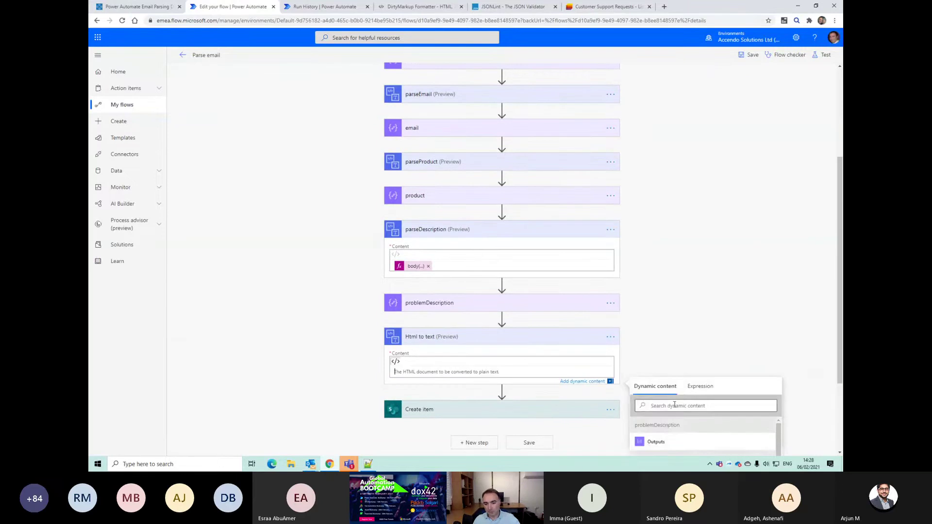
{"action": "left_click", "coordinate": [700, 386]}
{"action": "key", "text": "ctrl+v"}
{"action": "left_click", "coordinate": [650, 424]}
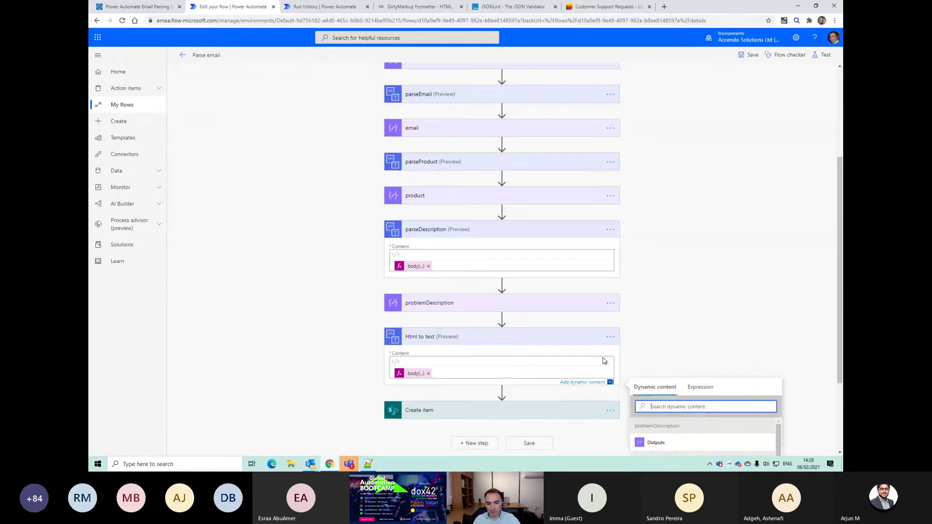
Step: Rename the step to parsePriority and save the flow
{"action": "left_click", "coordinate": [610, 337]}
{"action": "left_click", "coordinate": [646, 305]}
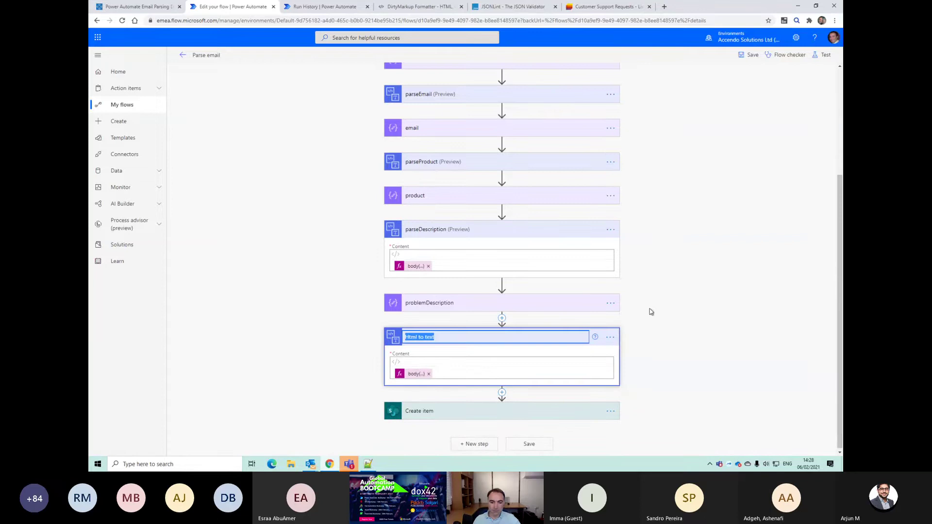
{"action": "type", "text": "prio"}
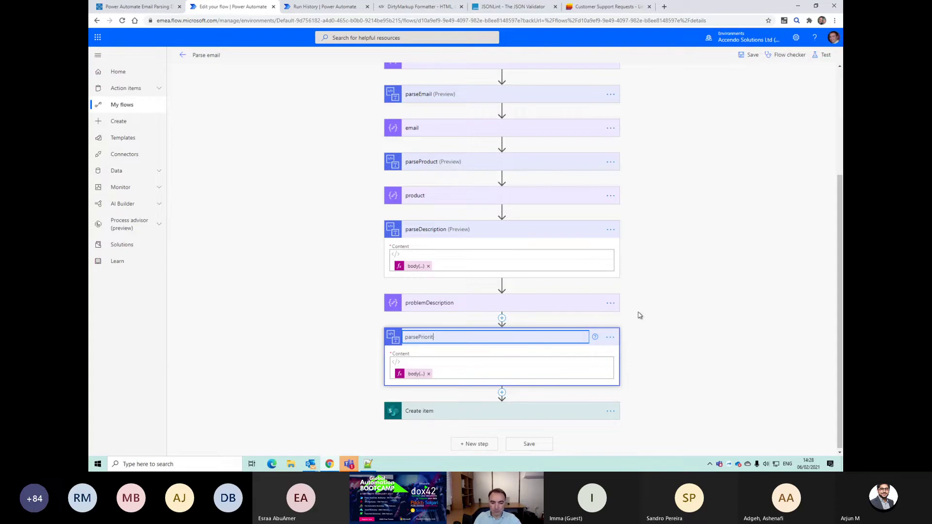
{"action": "left_click", "coordinate": [533, 449]}
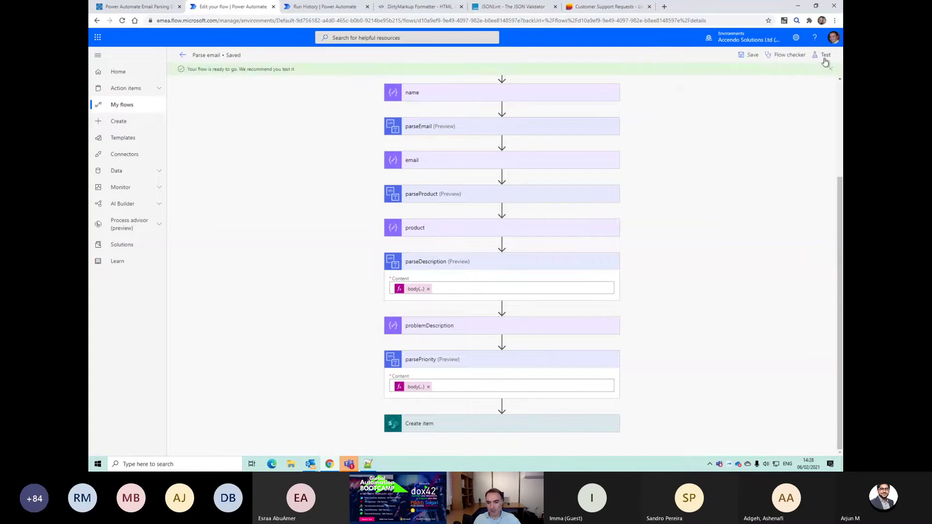
Step: Test with the recent trigger, confirm parsePriority outputs PriorityHigh, and return to editing
{"action": "left_click", "coordinate": [824, 56]}
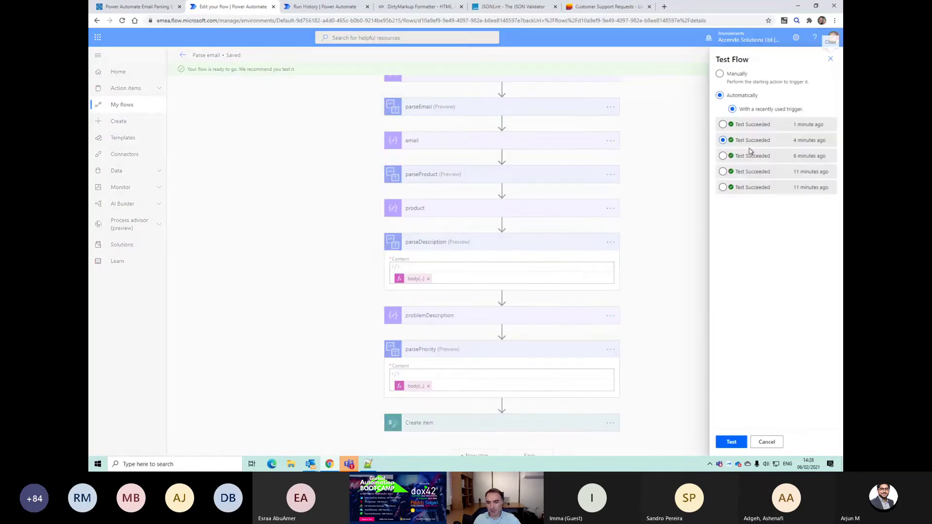
{"action": "left_click", "coordinate": [731, 442]}
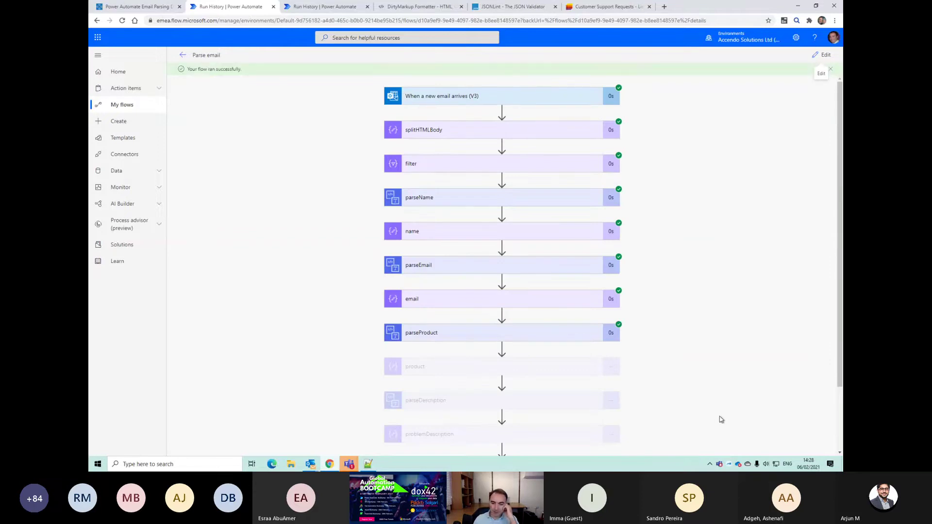
{"action": "scroll", "coordinate": [717, 416], "scroll_direction": "down", "scroll_amount": 3}
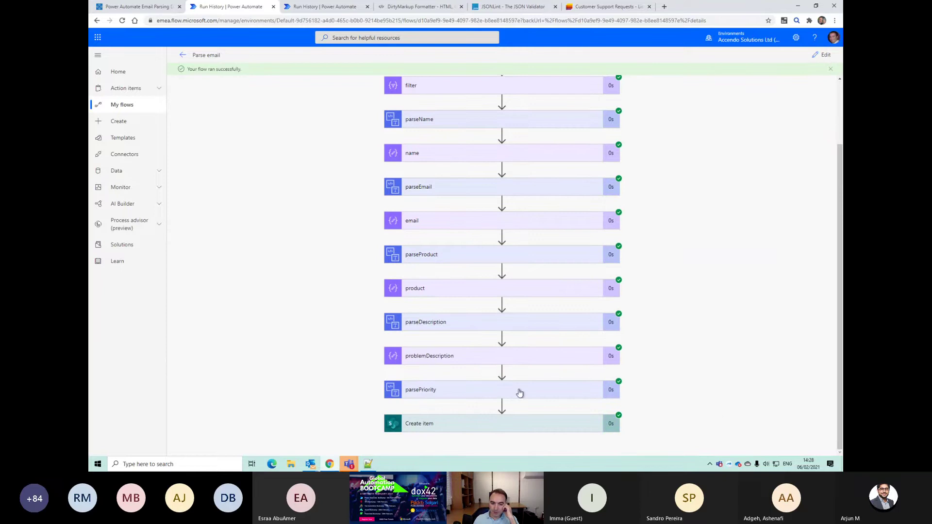
{"action": "left_click", "coordinate": [537, 390]}
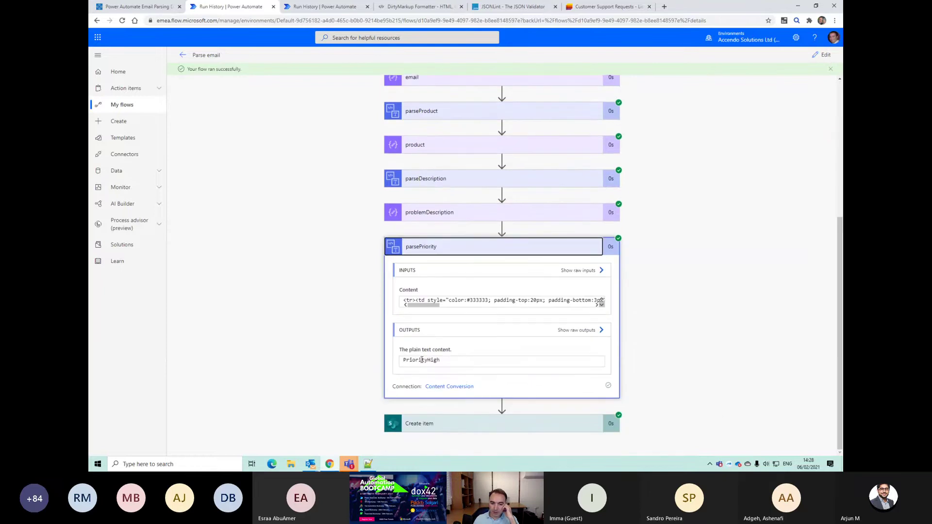
{"action": "left_click_drag", "start_coordinate": [428, 360], "coordinate": [381, 362]}
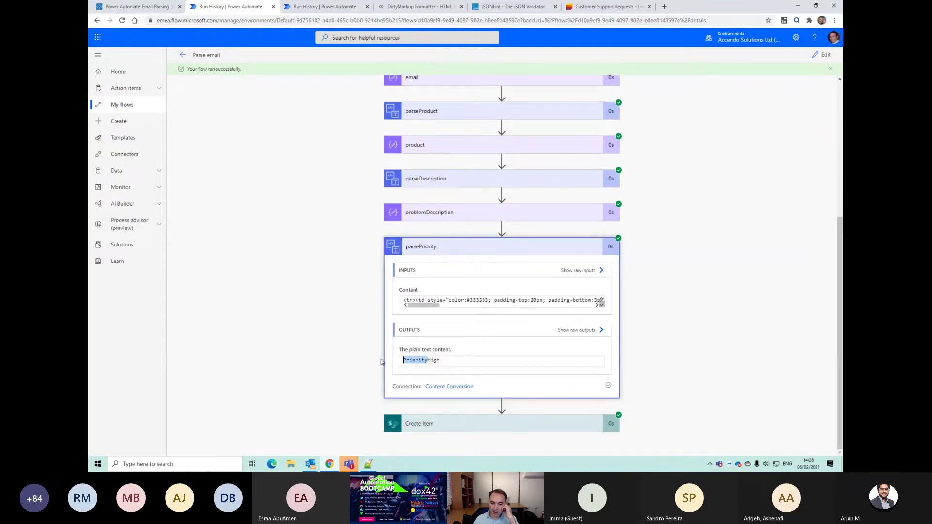
{"action": "left_click", "coordinate": [407, 360]}
{"action": "left_click", "coordinate": [820, 56]}
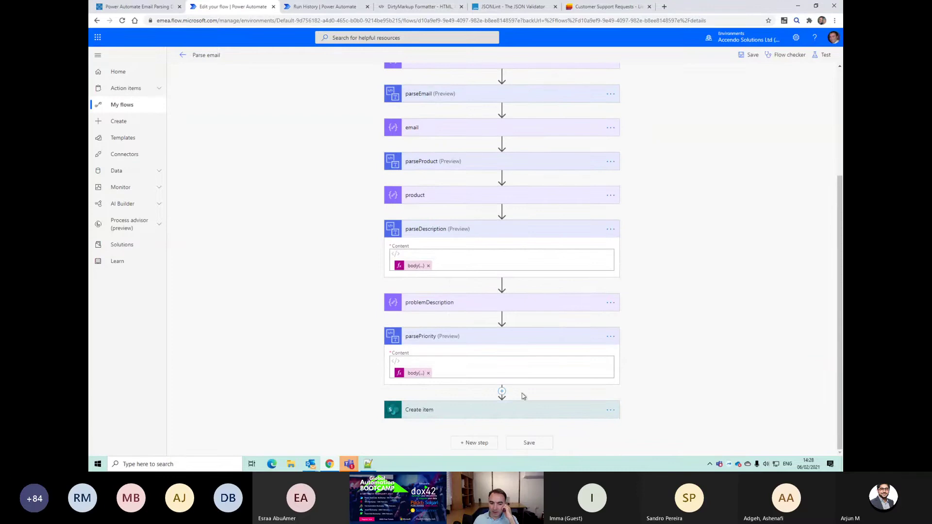
Step: Add a Compose action right after parsePriority
{"action": "left_click", "coordinate": [502, 392]}
{"action": "left_click", "coordinate": [503, 402]}
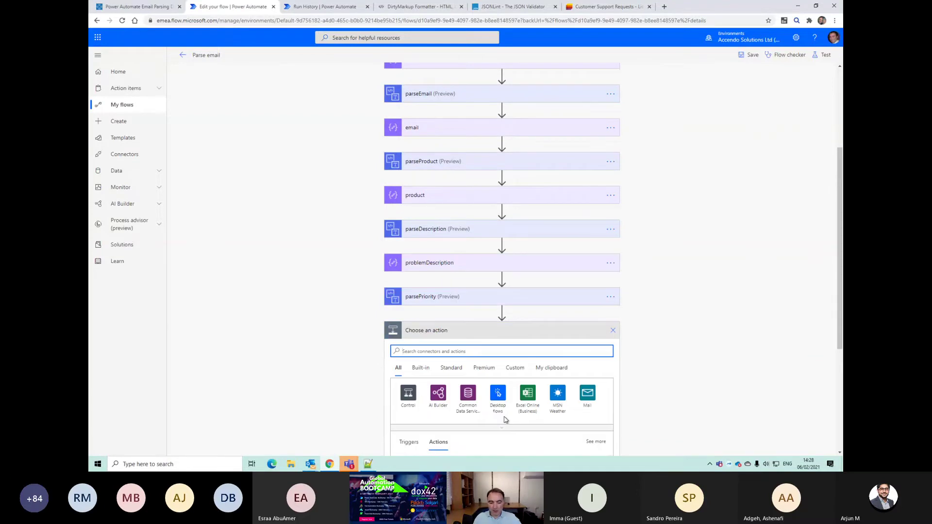
{"action": "type", "text": "compose"}
{"action": "scroll", "coordinate": [536, 367], "scroll_direction": "down", "scroll_amount": 1}
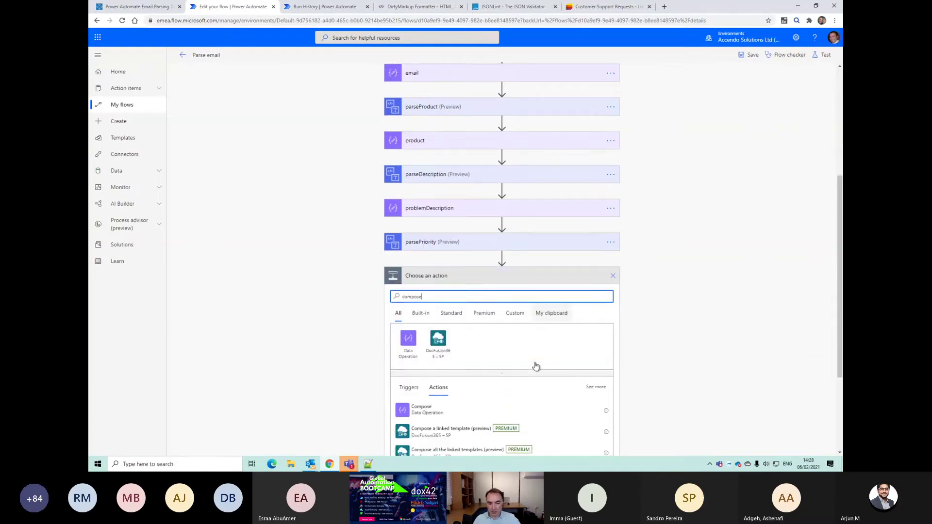
{"action": "scroll", "coordinate": [536, 367], "scroll_direction": "down", "scroll_amount": 1}
{"action": "left_click", "coordinate": [422, 334]}
{"action": "left_click", "coordinate": [467, 372]}
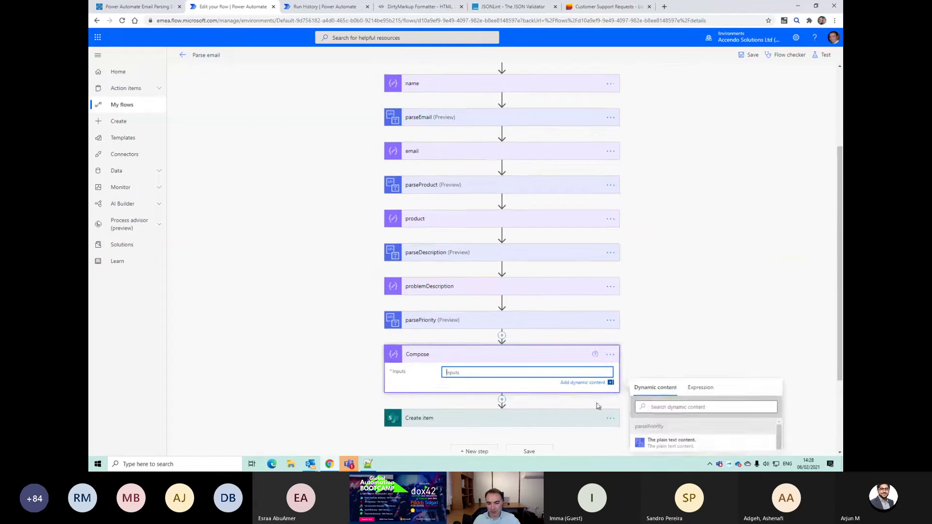
Step: Set the Compose Inputs to a substring() expression on parsePriority's plain text
{"action": "left_click", "coordinate": [699, 290]}
{"action": "type", "text": "substring("}
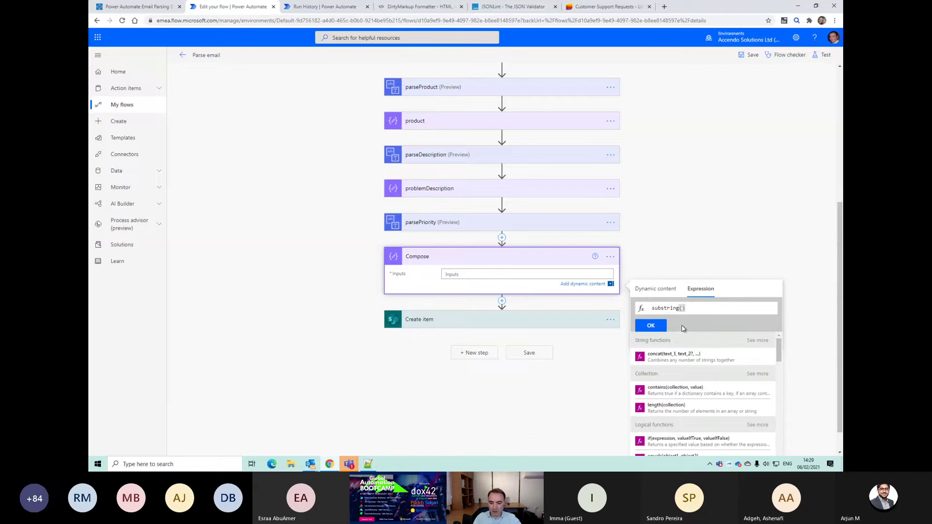
{"action": "left_click", "coordinate": [655, 289]}
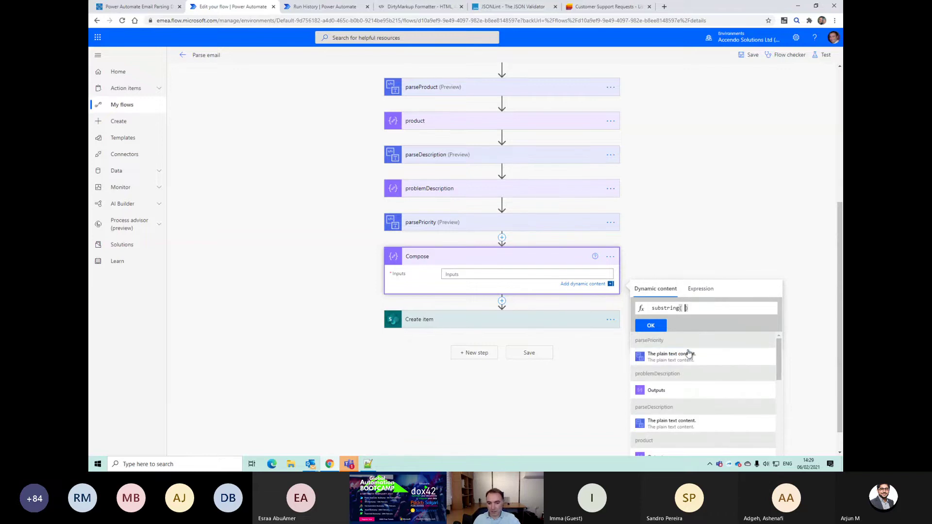
{"action": "left_click", "coordinate": [697, 359]}
{"action": "key", "text": "End"}
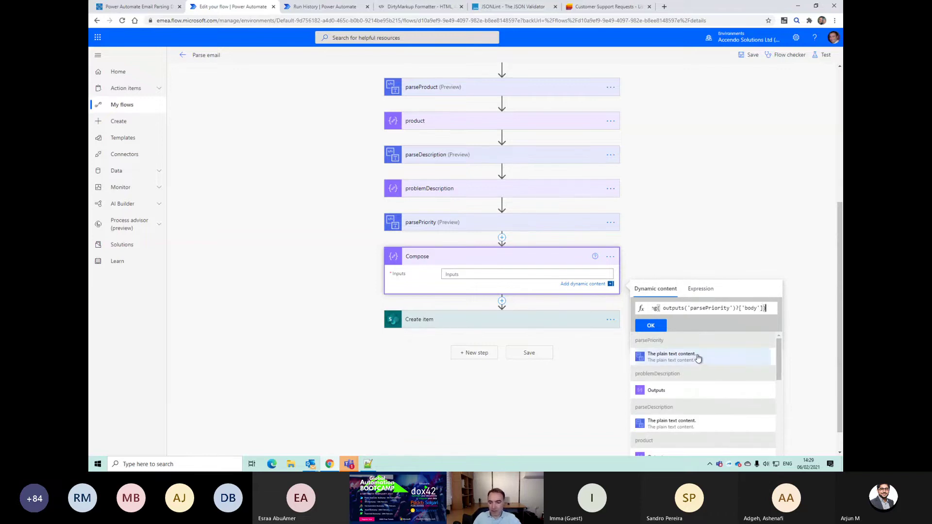
{"action": "key", "text": "Left"}
{"action": "type", "text": ","}
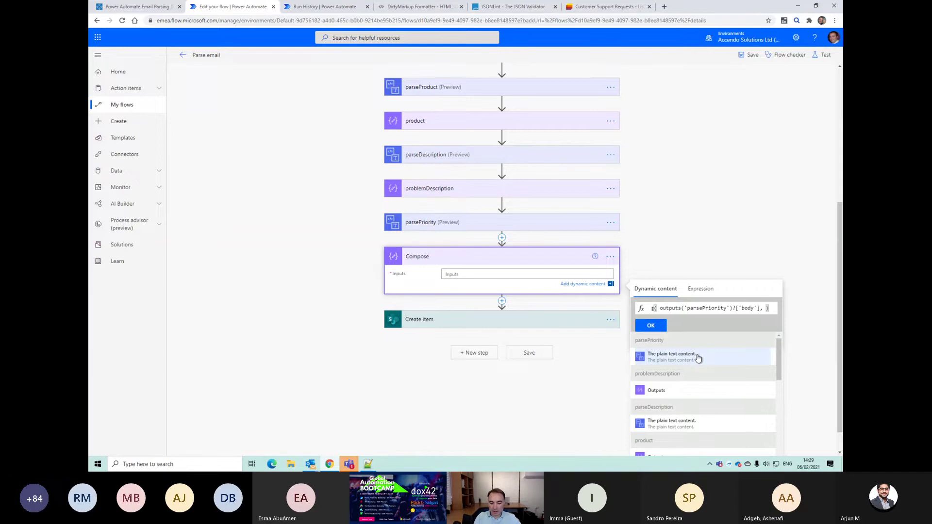
{"action": "left_click", "coordinate": [651, 326]}
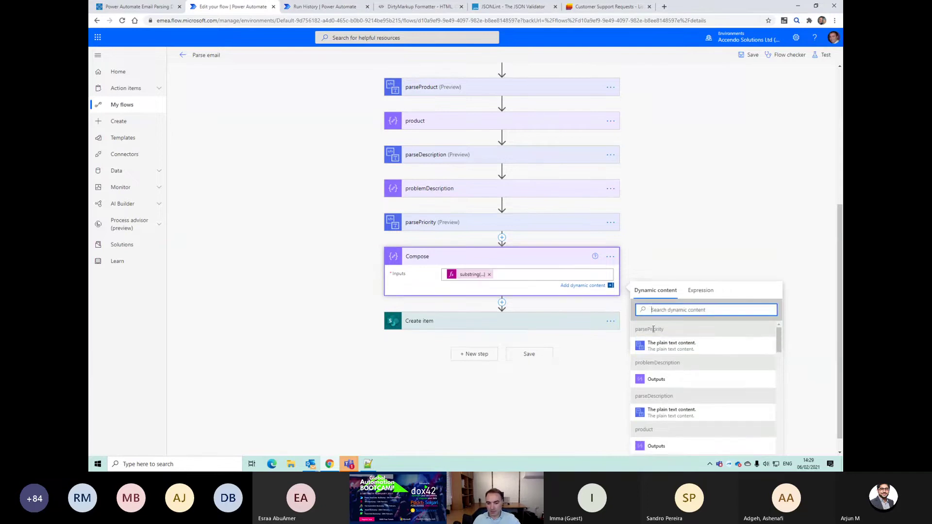
Step: Rename the Compose step to priority and save the flow
{"action": "left_click", "coordinate": [610, 257]}
{"action": "scroll", "coordinate": [648, 270], "scroll_direction": "up", "scroll_amount": 2}
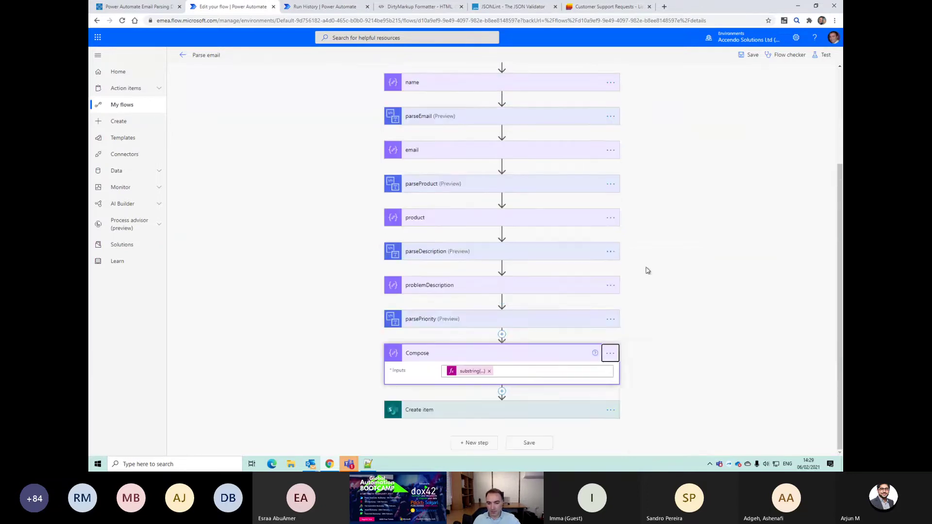
{"action": "left_click", "coordinate": [611, 353]}
{"action": "left_click", "coordinate": [643, 359]}
{"action": "type", "text": "priority"}
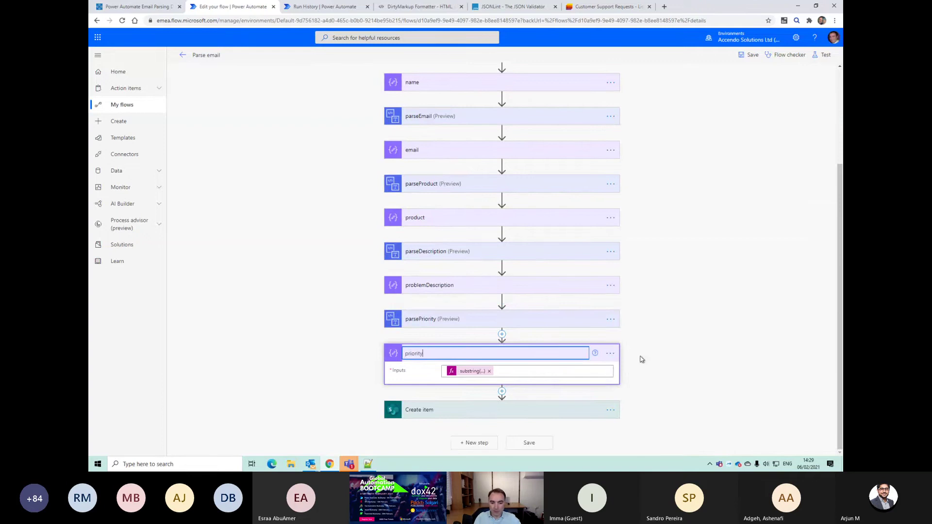
{"action": "left_click", "coordinate": [640, 357]}
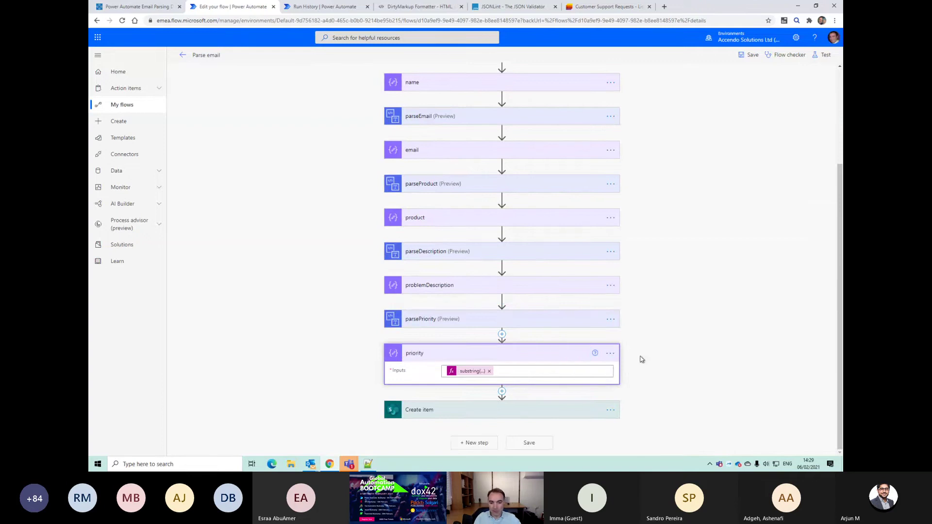
{"action": "left_click", "coordinate": [529, 443]}
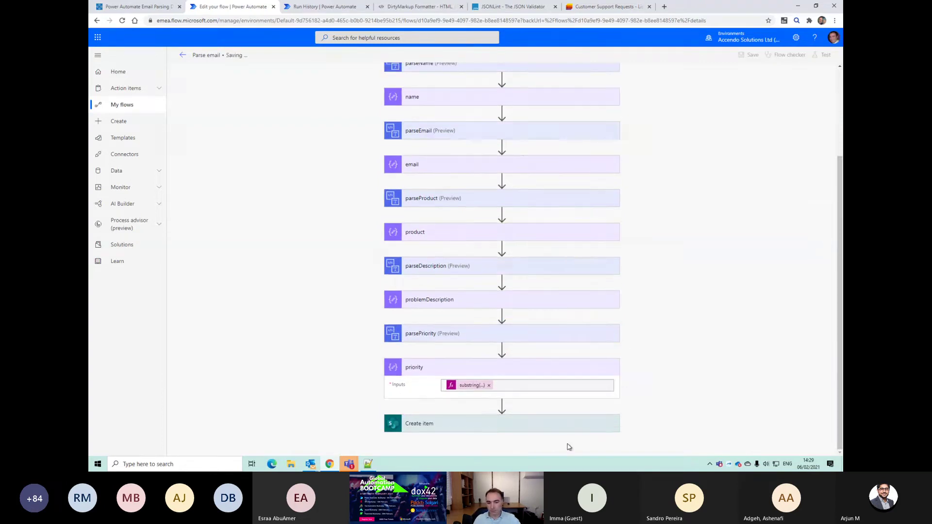
Step: Rerun the test with the recent trigger and verify the priority step outputs High
{"action": "left_click", "coordinate": [824, 56]}
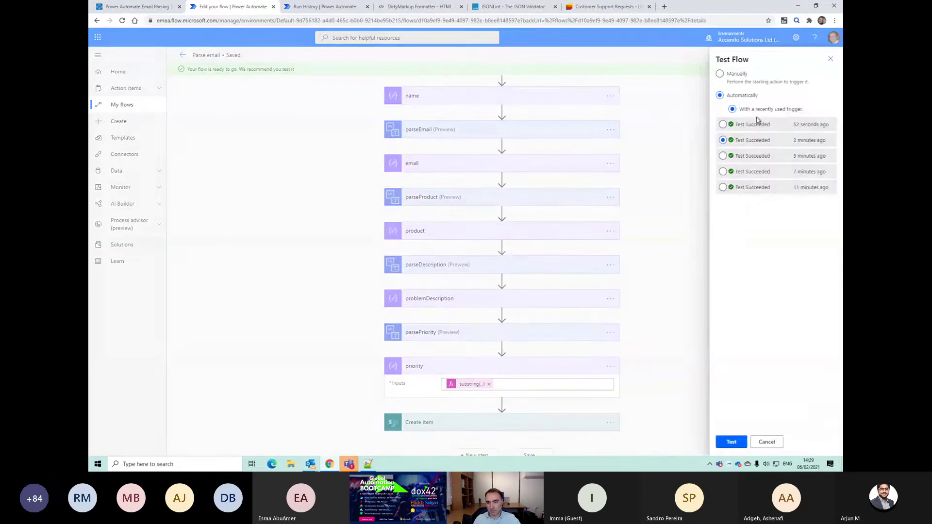
{"action": "left_click", "coordinate": [732, 440]}
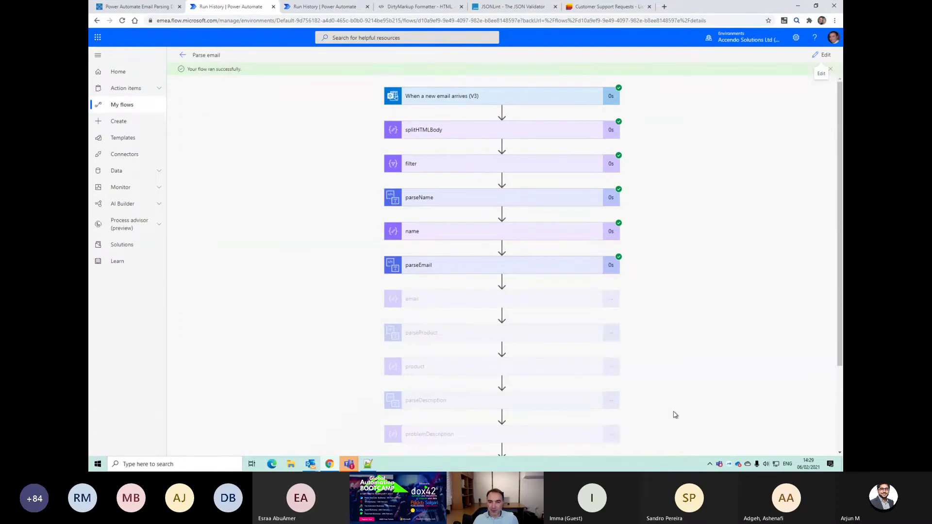
{"action": "scroll", "coordinate": [679, 368], "scroll_direction": "down", "scroll_amount": 3}
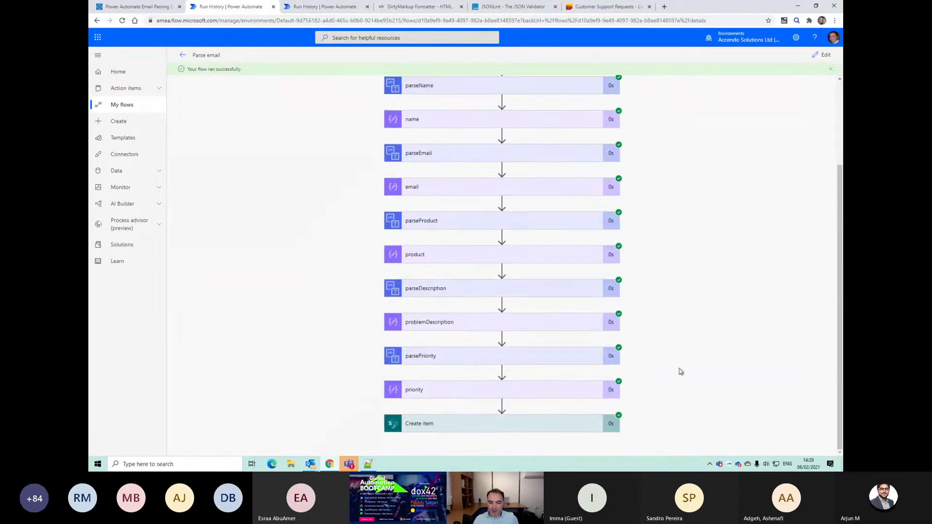
{"action": "left_click", "coordinate": [545, 391]}
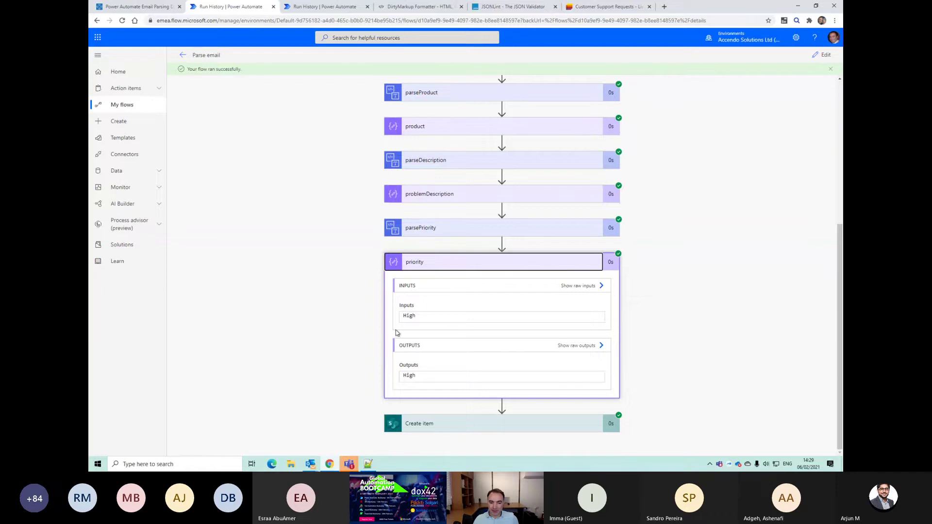
{"action": "left_click_drag", "start_coordinate": [416, 316], "coordinate": [409, 316]}
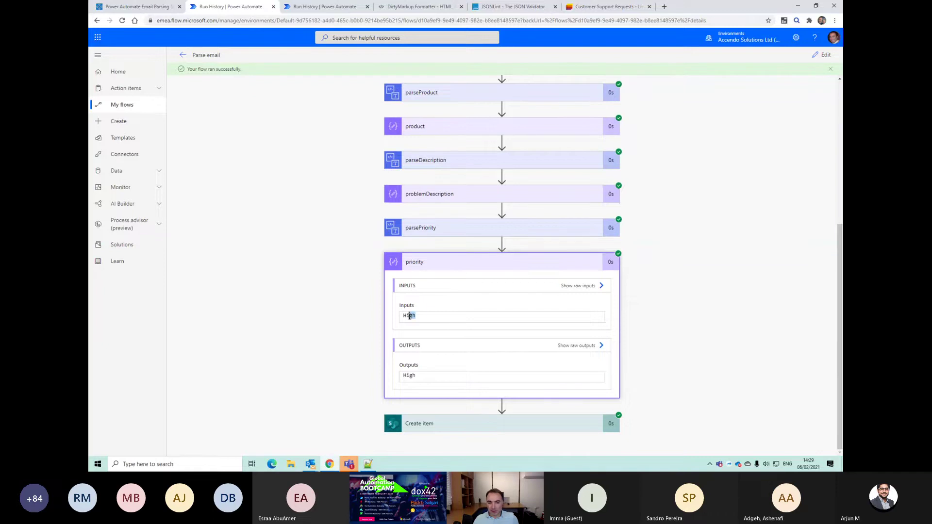
{"action": "left_click", "coordinate": [456, 273]}
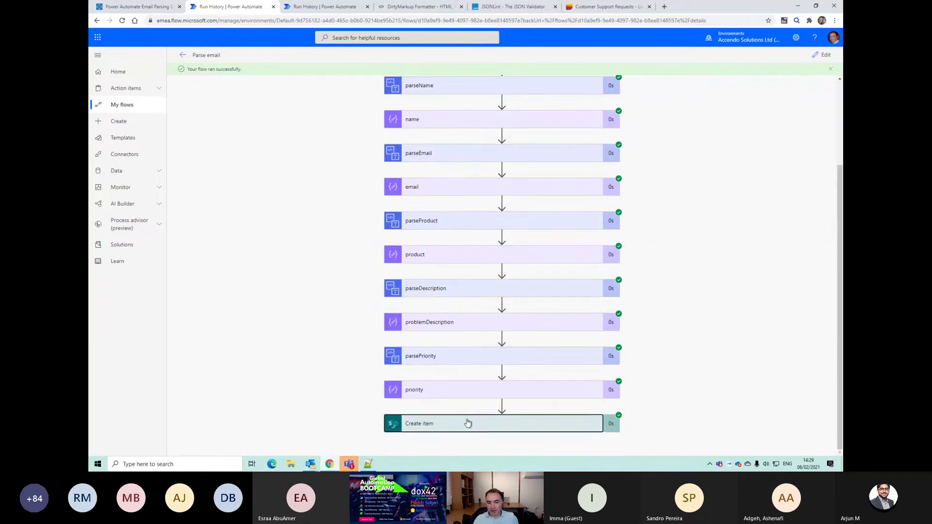
{"action": "left_click", "coordinate": [468, 423]}
Step: Back in the editor, choose High in Create item's Priority Value dropdown
{"action": "left_click", "coordinate": [825, 55]}
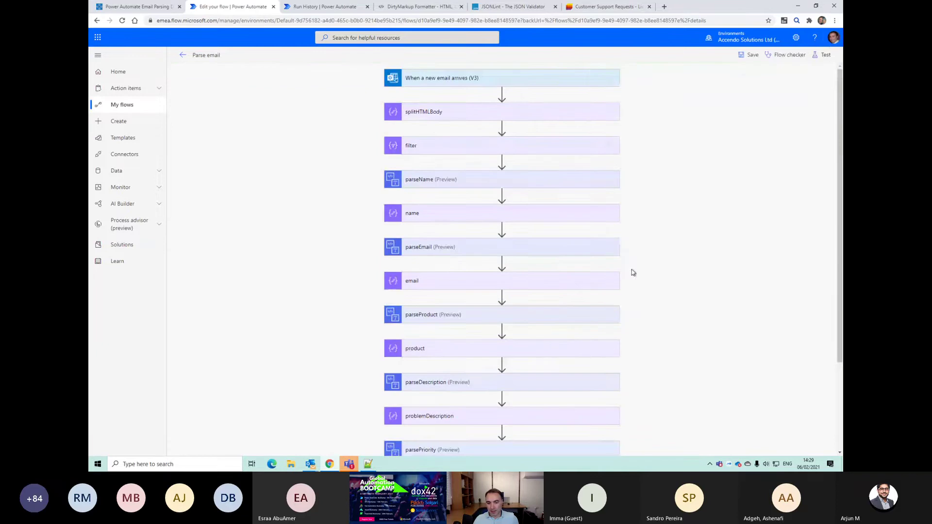
{"action": "scroll", "coordinate": [599, 320], "scroll_direction": "down", "scroll_amount": 3}
{"action": "left_click", "coordinate": [519, 410]}
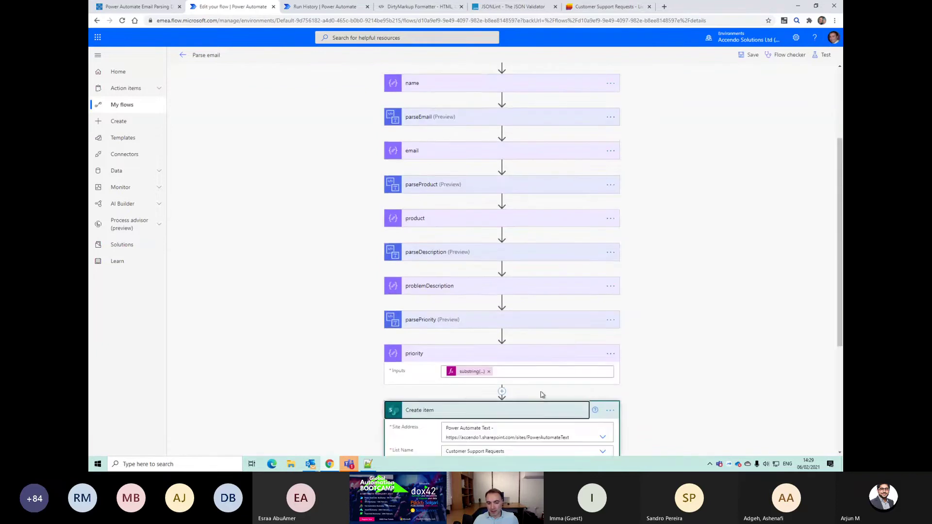
{"action": "left_click", "coordinate": [600, 393]}
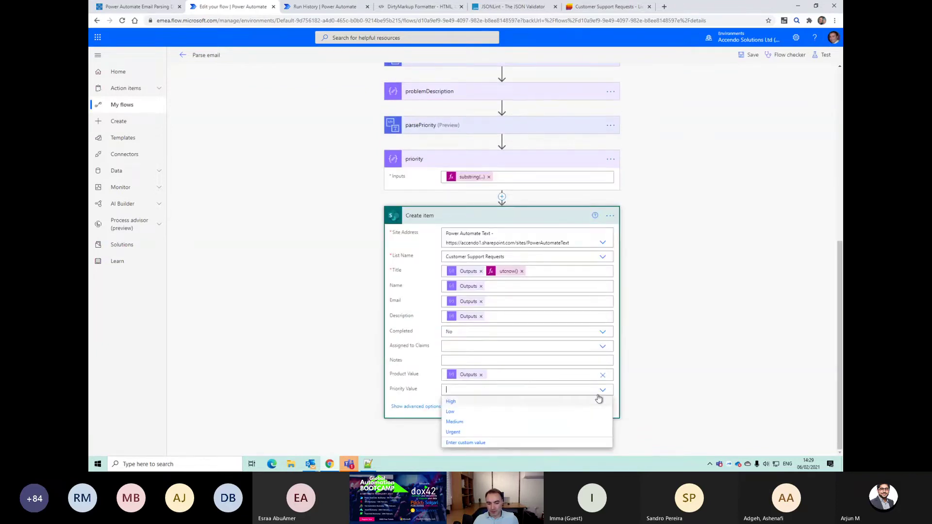
{"action": "left_click", "coordinate": [517, 403]}
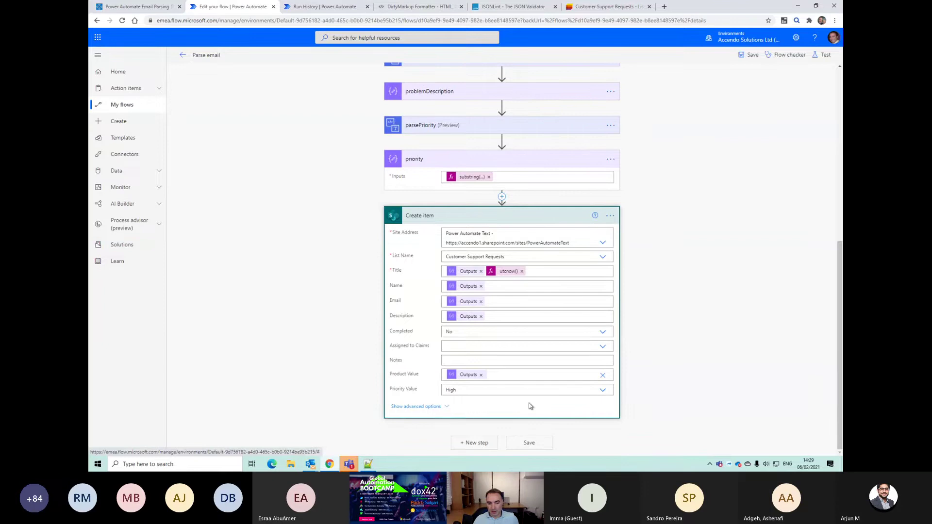
Step: Add a Condition step after Create item
{"action": "left_click", "coordinate": [474, 442]}
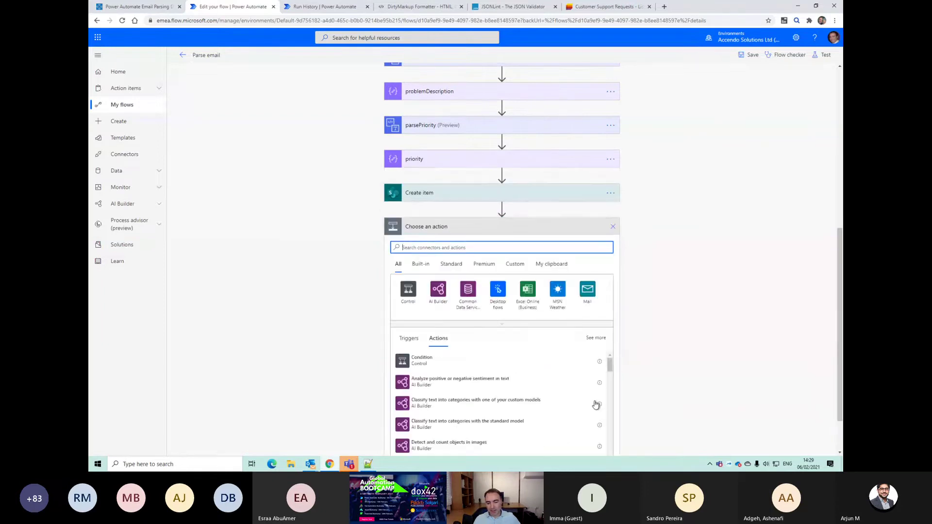
{"action": "scroll", "coordinate": [610, 391], "scroll_direction": "down", "scroll_amount": 3}
{"action": "type", "text": "condition"}
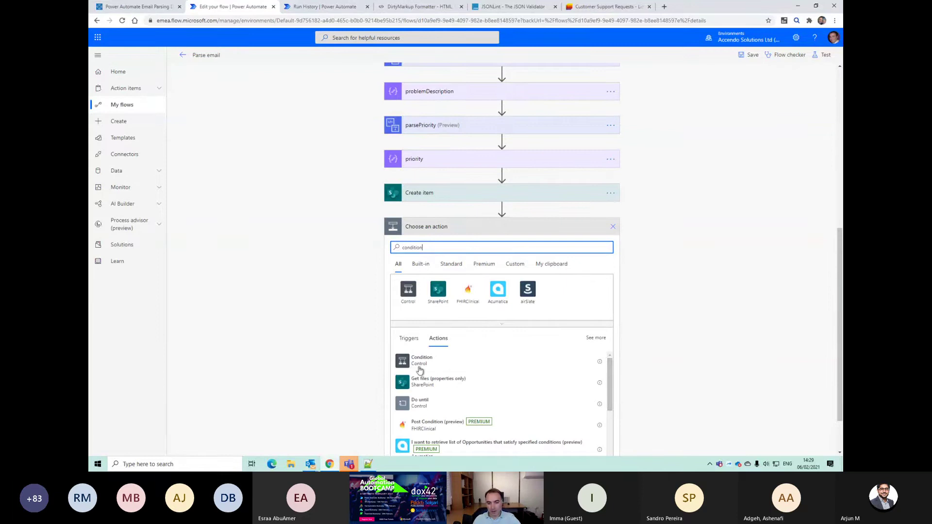
{"action": "left_click", "coordinate": [419, 363]}
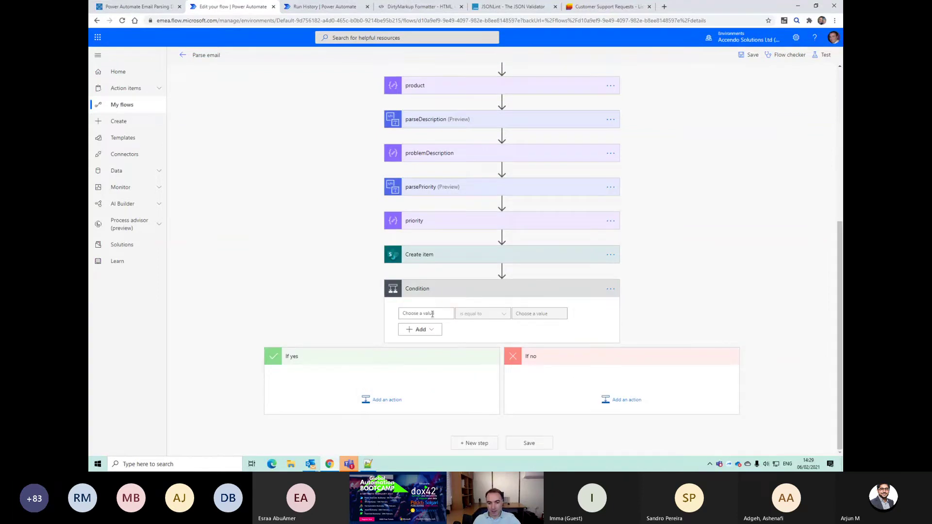
Step: Make the condition check whether priority Outputs is equal to Urgent
{"action": "left_click", "coordinate": [432, 314]}
{"action": "scroll", "coordinate": [548, 344], "scroll_direction": "down", "scroll_amount": 3}
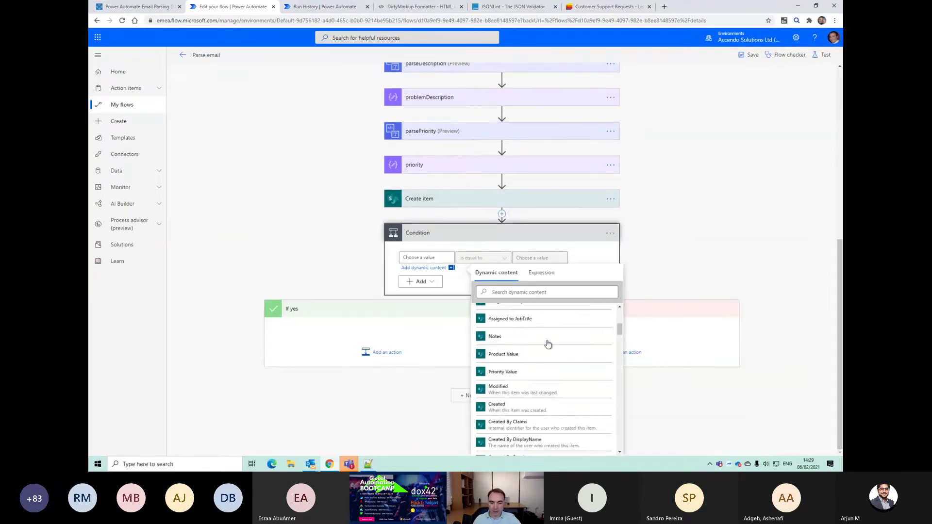
{"action": "scroll", "coordinate": [548, 343], "scroll_direction": "down", "scroll_amount": 10}
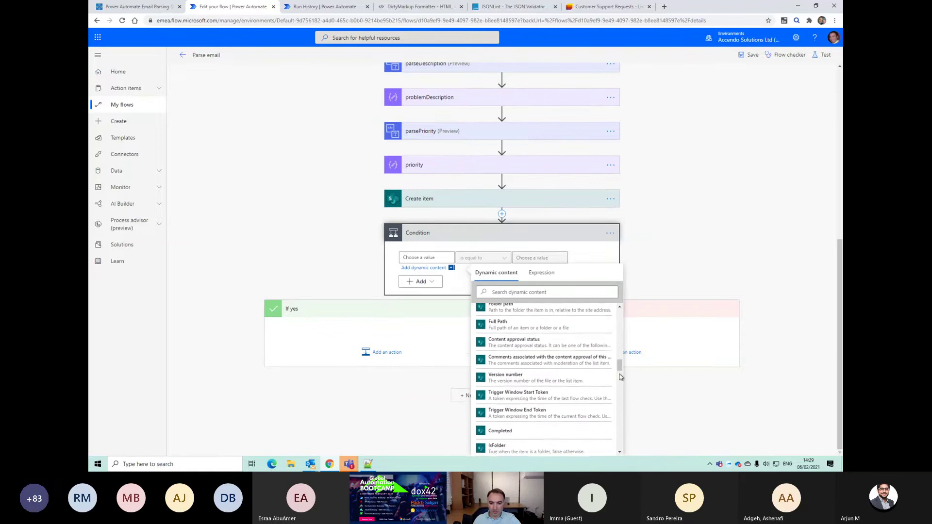
{"action": "left_click_drag", "start_coordinate": [620, 368], "coordinate": [618, 386]}
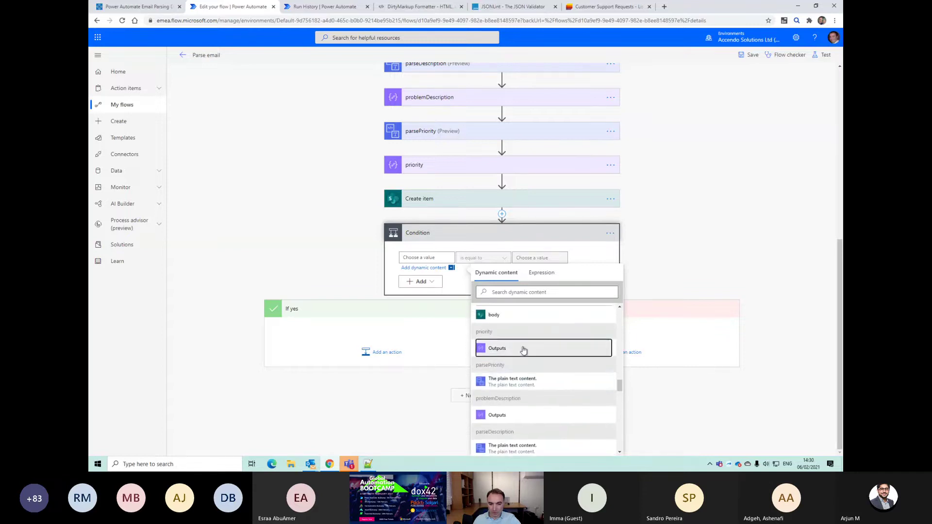
{"action": "left_click", "coordinate": [523, 350]}
{"action": "left_click", "coordinate": [564, 268]}
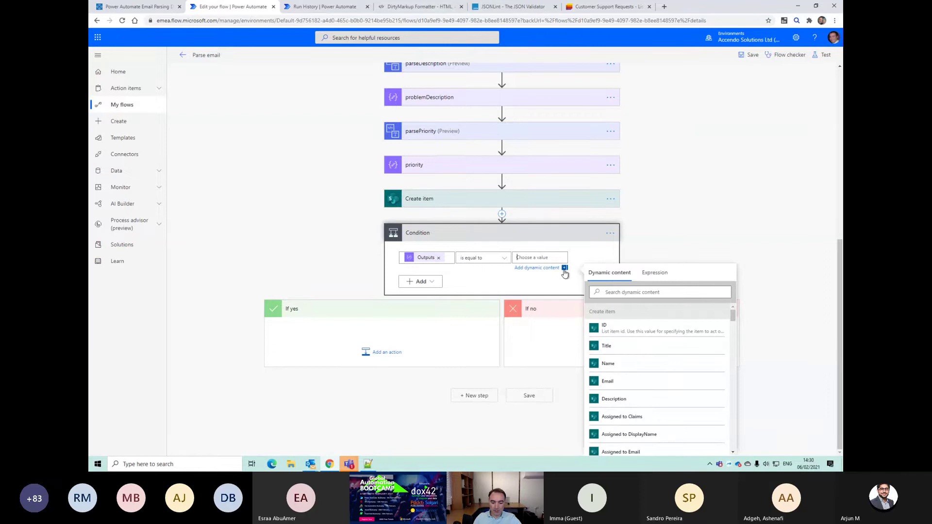
{"action": "type", "text": "Urgent"}
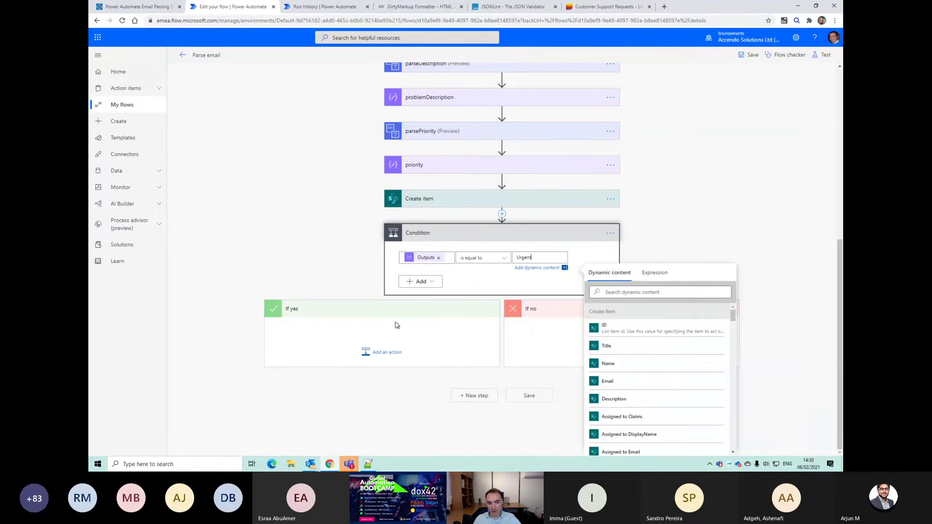
{"action": "left_click", "coordinate": [392, 358]}
{"action": "left_click", "coordinate": [387, 399]}
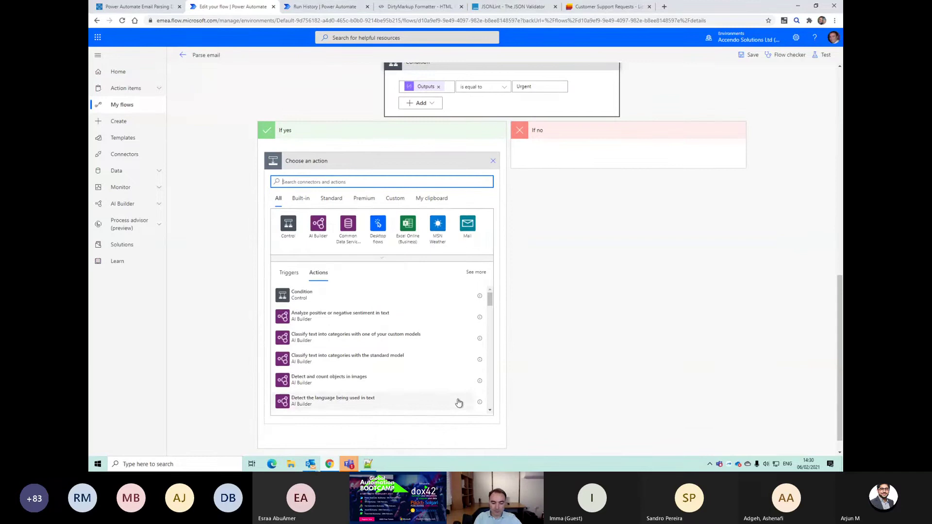
Step: Add a Flow bot channel message action posting to Support Team's General channel
{"action": "type", "text": "flow"}
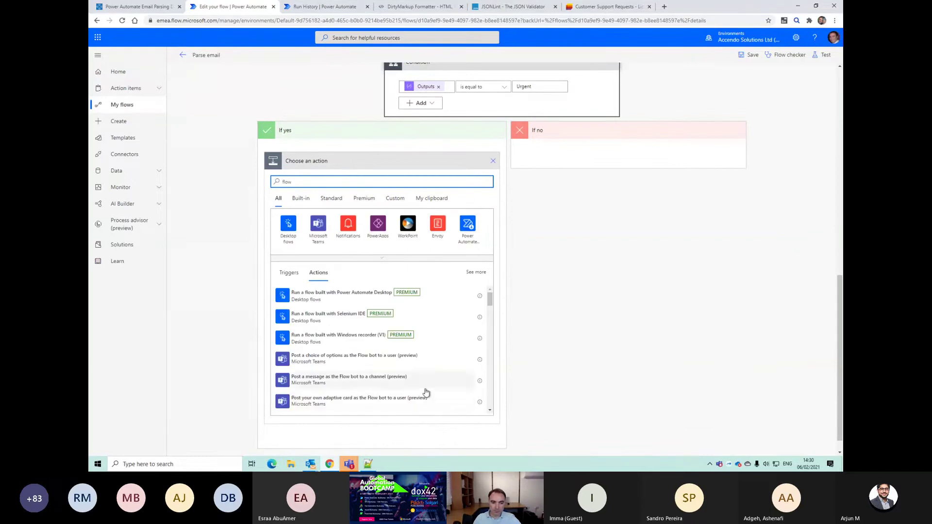
{"action": "key", "text": "BackSpace"}
{"action": "key", "text": "BackSpace"}
{"action": "key", "text": "BackSpace"}
{"action": "key", "text": "BackSpace"}
{"action": "type", "text": "message"}
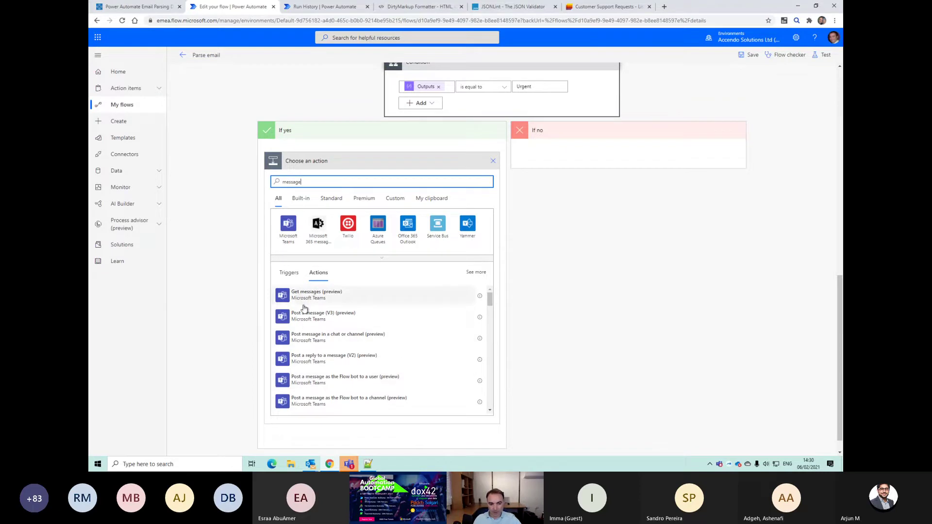
{"action": "scroll", "coordinate": [325, 340], "scroll_direction": "down", "scroll_amount": 1}
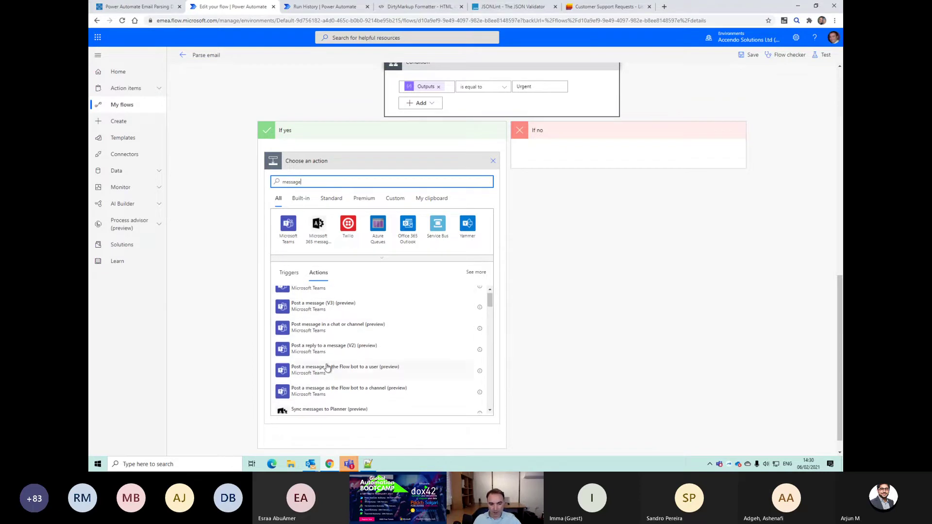
{"action": "left_click", "coordinate": [360, 380]}
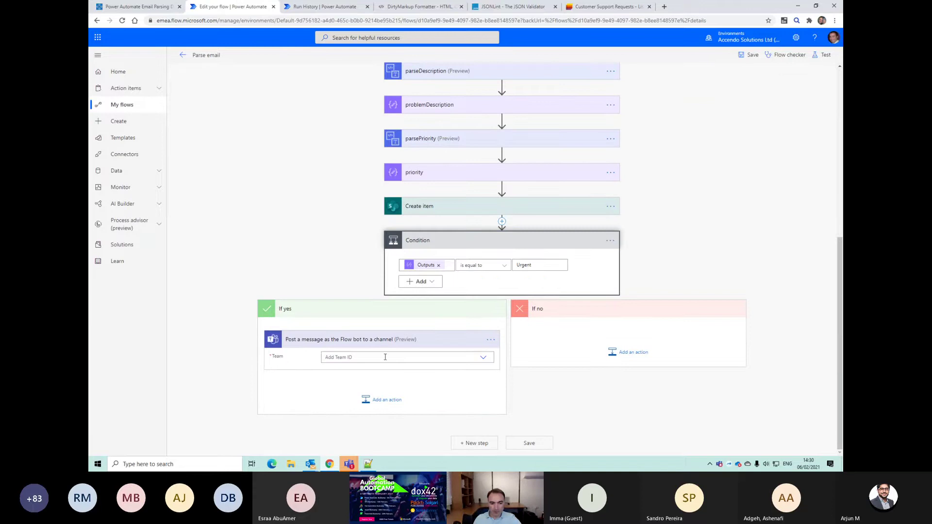
{"action": "left_click", "coordinate": [483, 316]}
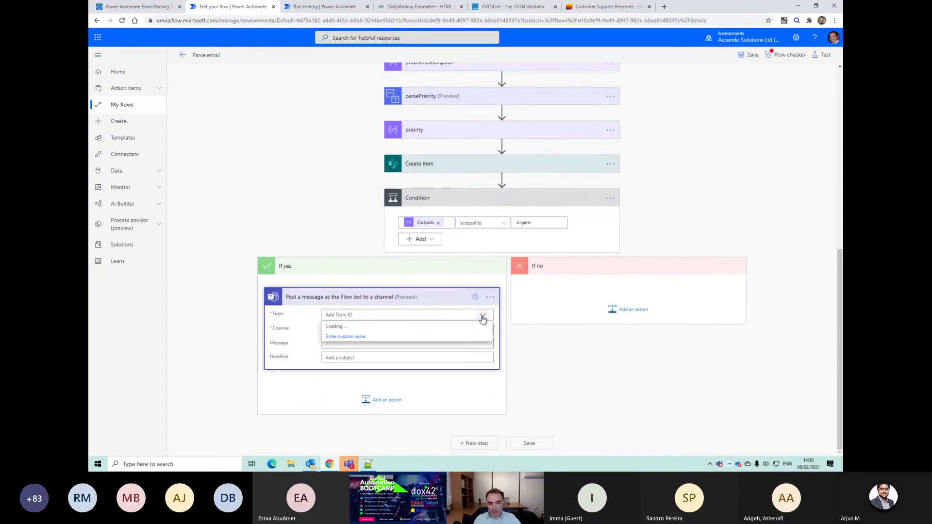
{"action": "left_click", "coordinate": [384, 367]}
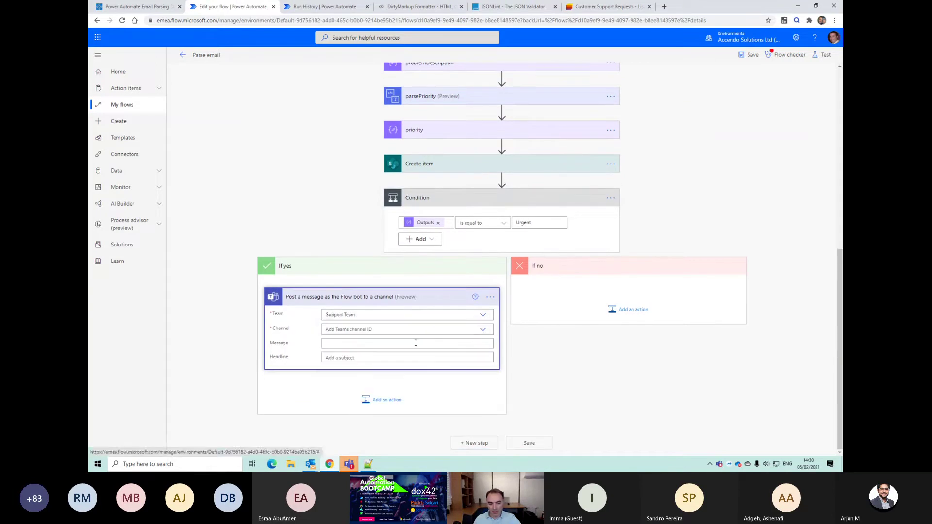
{"action": "left_click", "coordinate": [482, 330]}
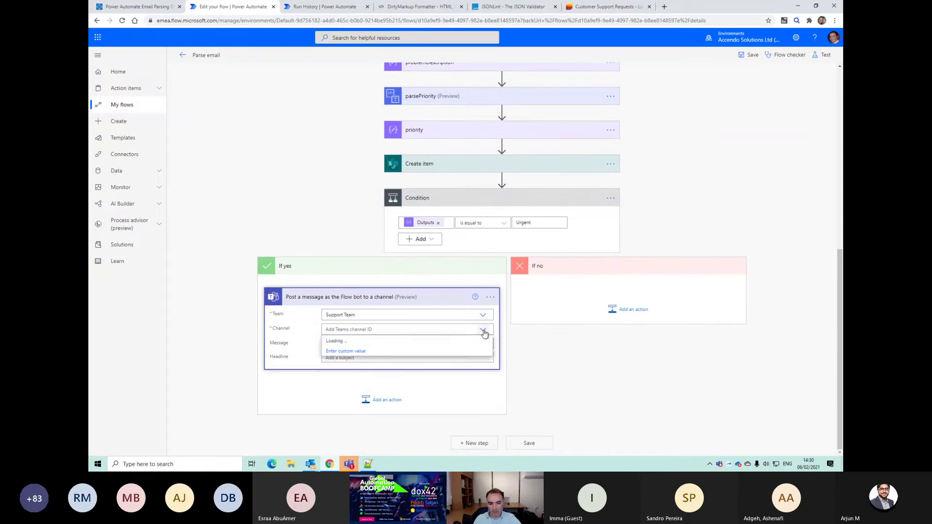
{"action": "left_click", "coordinate": [405, 341]}
Step: Write the message 'Urgent issue logged, please check support list' followed by Link to item
{"action": "left_click", "coordinate": [389, 344]}
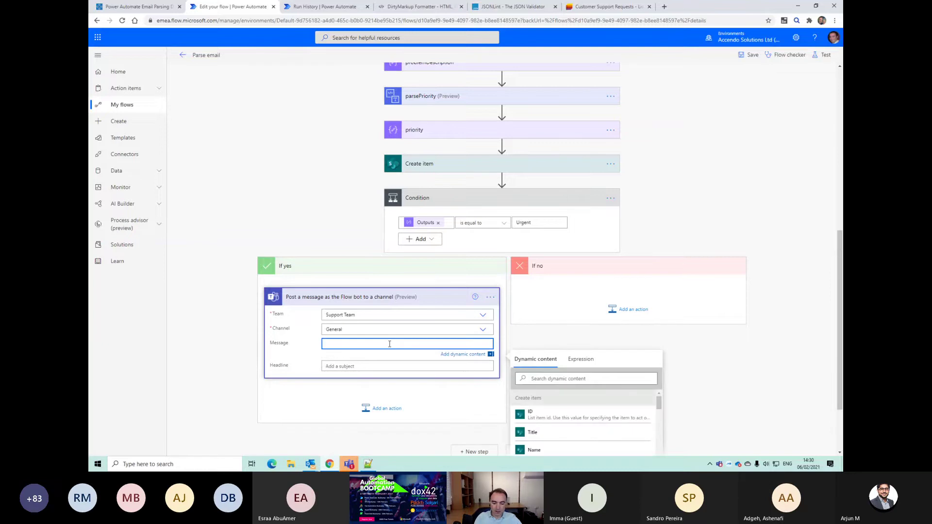
{"action": "type", "text": "Urgent issue logged"}
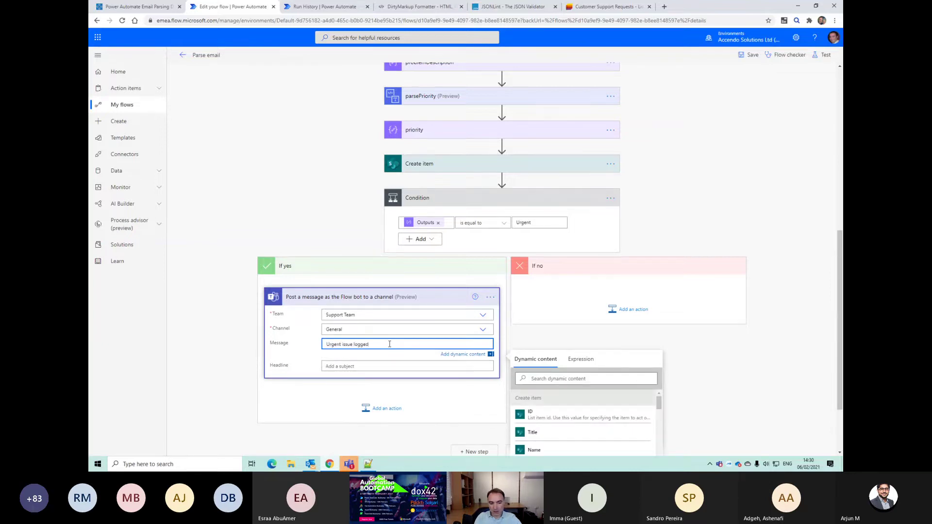
{"action": "key", "text": "Tab"}
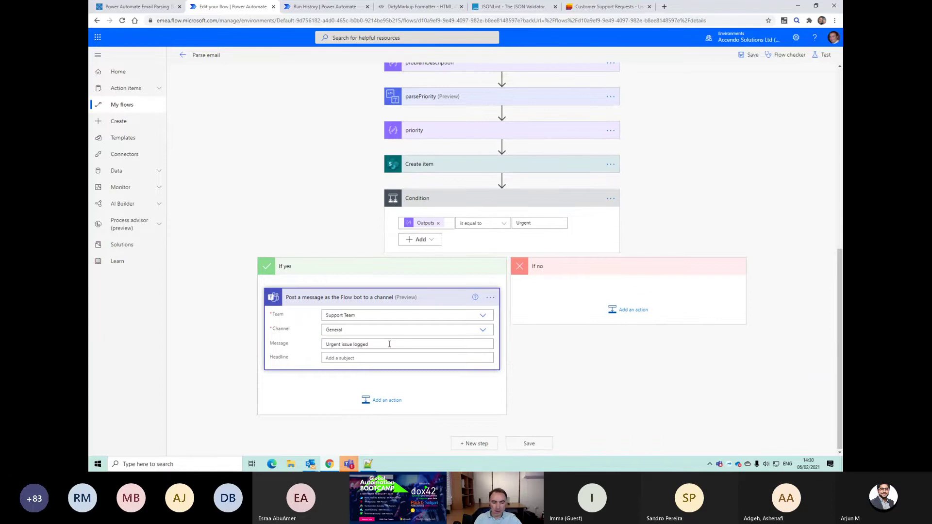
{"action": "left_click", "coordinate": [363, 354]}
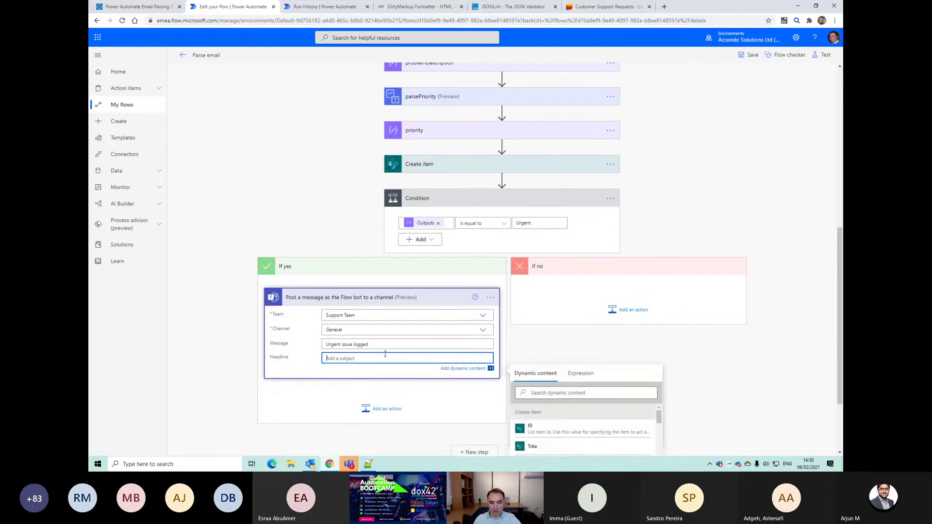
{"action": "left_click_drag", "start_coordinate": [387, 344], "coordinate": [299, 335]}
{"action": "key", "text": "End"}
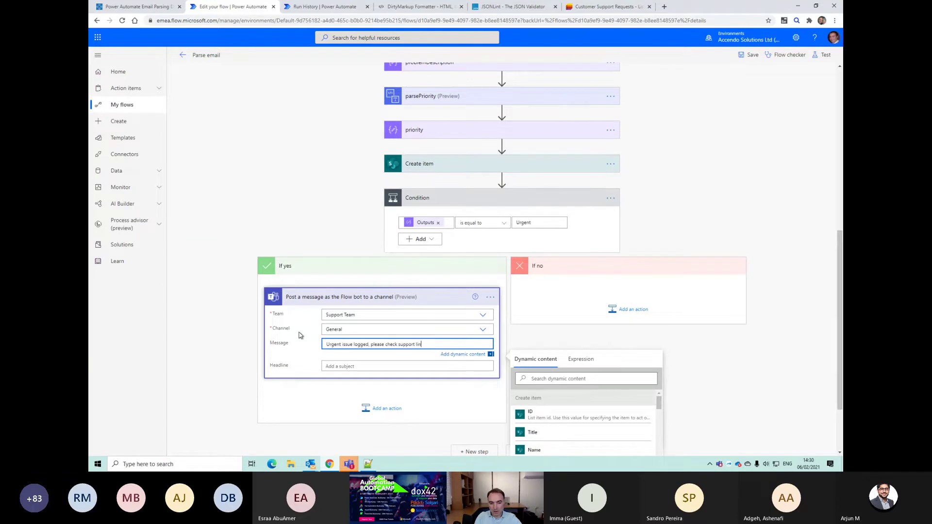
{"action": "key", "text": "Return"}
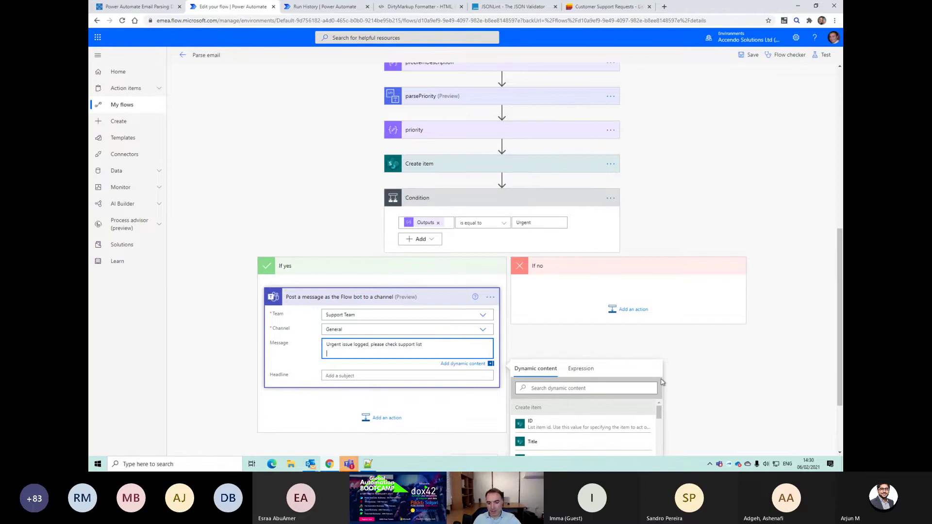
{"action": "scroll", "coordinate": [661, 382], "scroll_direction": "down", "scroll_amount": 2}
{"action": "scroll", "coordinate": [599, 376], "scroll_direction": "down", "scroll_amount": 4}
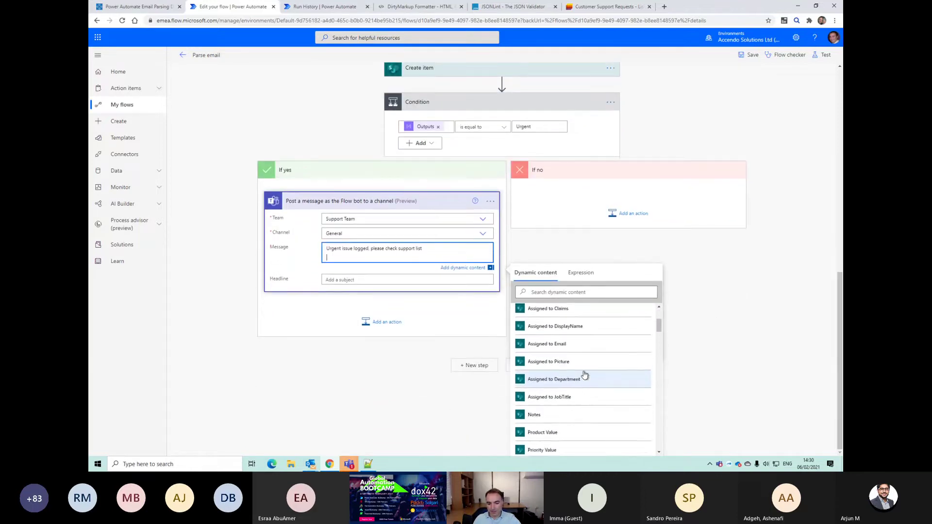
{"action": "scroll", "coordinate": [585, 375], "scroll_direction": "down", "scroll_amount": 5}
{"action": "left_click", "coordinate": [572, 293]}
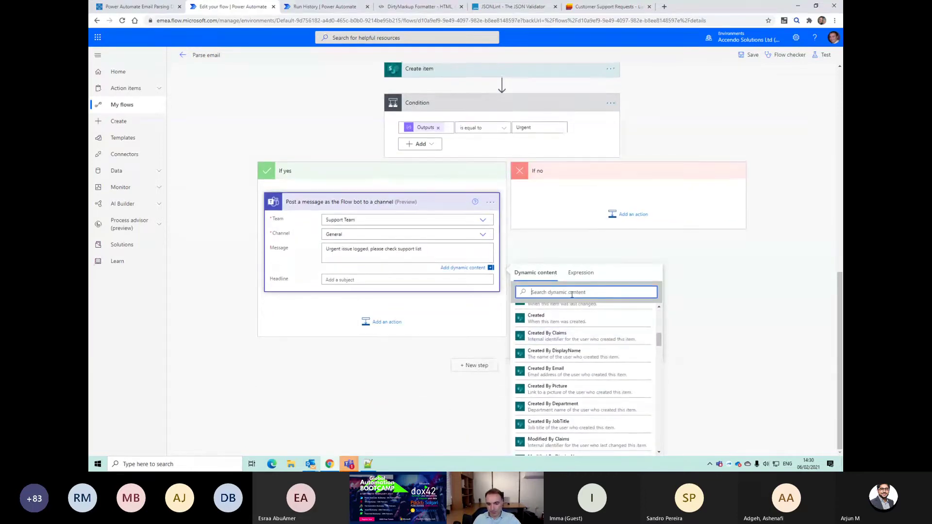
{"action": "type", "text": "link"}
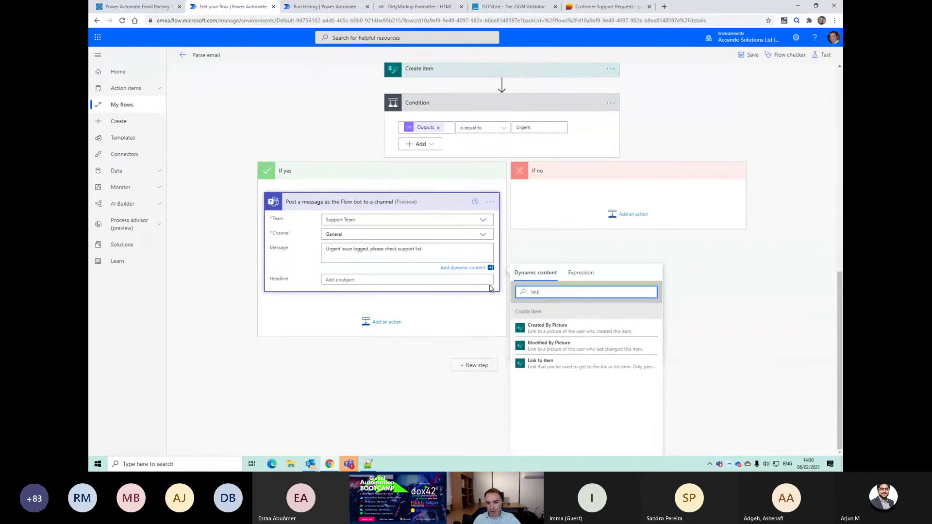
{"action": "left_click", "coordinate": [542, 364]}
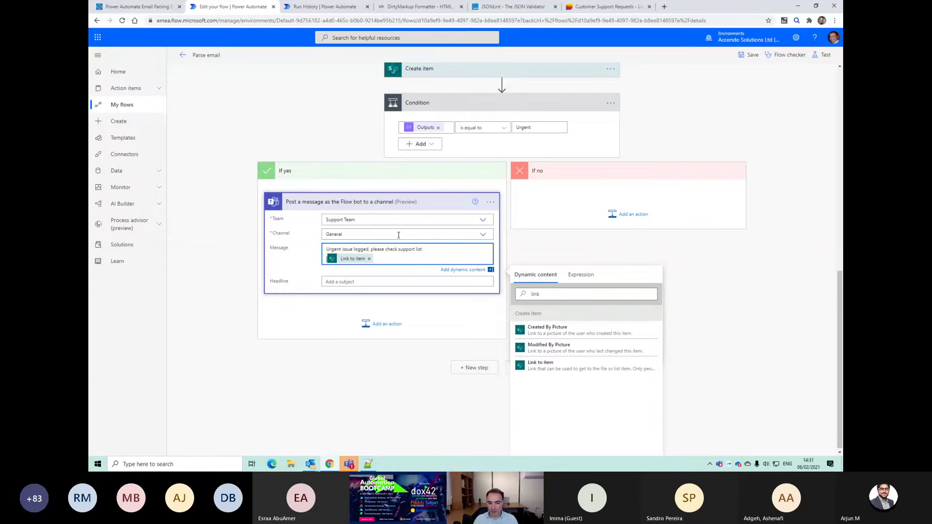
{"action": "left_click", "coordinate": [736, 318]}
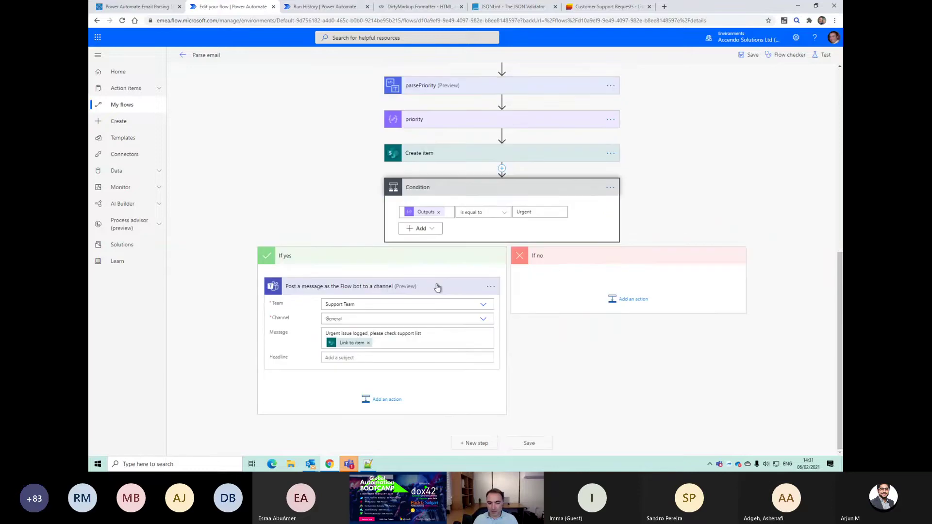
Step: Save the Parse email flow and open the Test Flow panel to reuse a recent trigger
{"action": "left_click", "coordinate": [547, 446]}
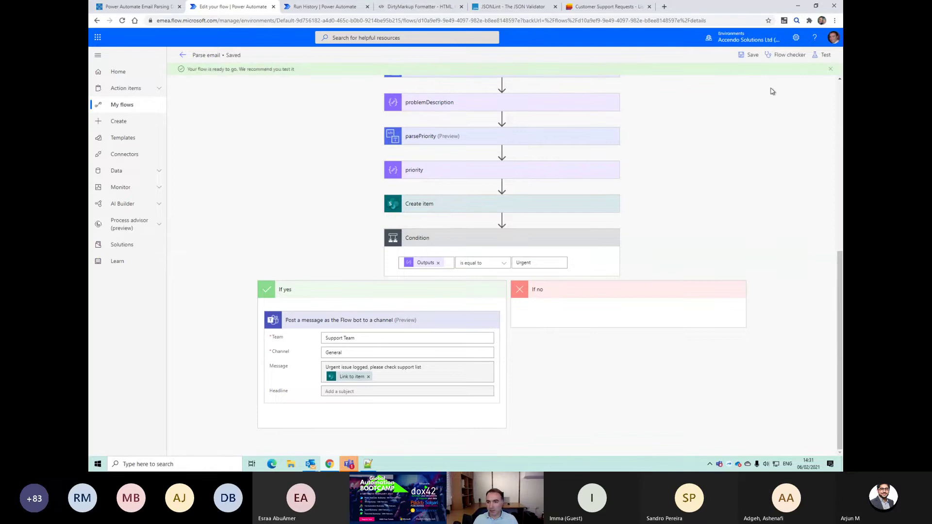
{"action": "left_click", "coordinate": [824, 55]}
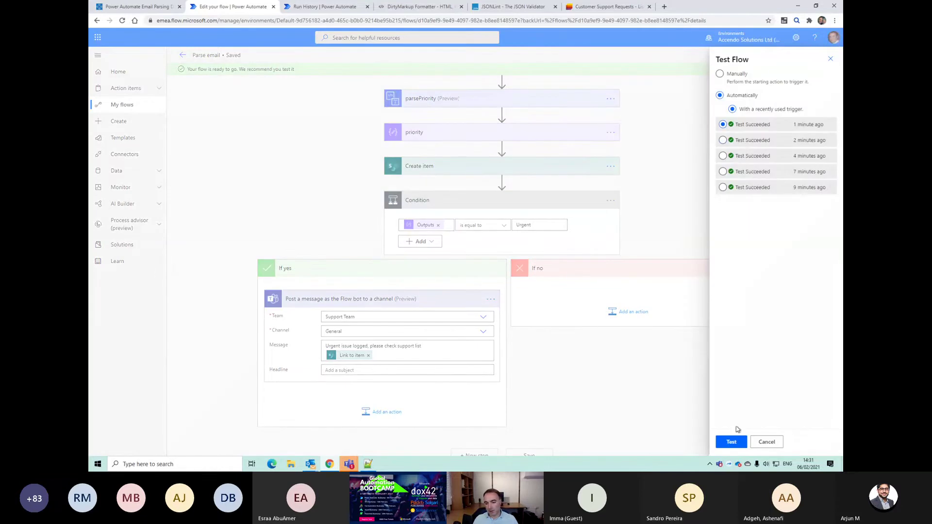
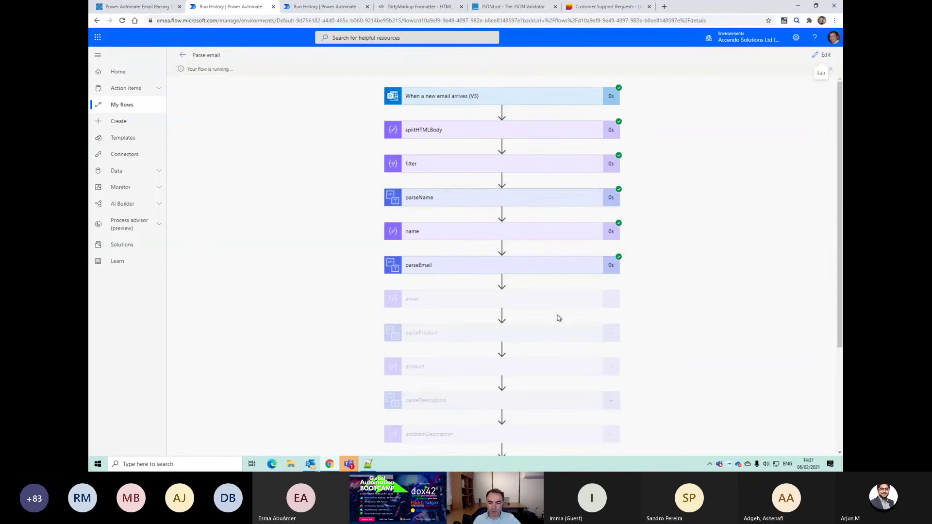
Step: Inspect the run's Condition result and the priority step's input and output values
{"action": "scroll", "coordinate": [734, 361], "scroll_direction": "down", "scroll_amount": 3}
{"action": "left_click", "coordinate": [565, 423]}
{"action": "scroll", "coordinate": [705, 380], "scroll_direction": "down", "scroll_amount": 3}
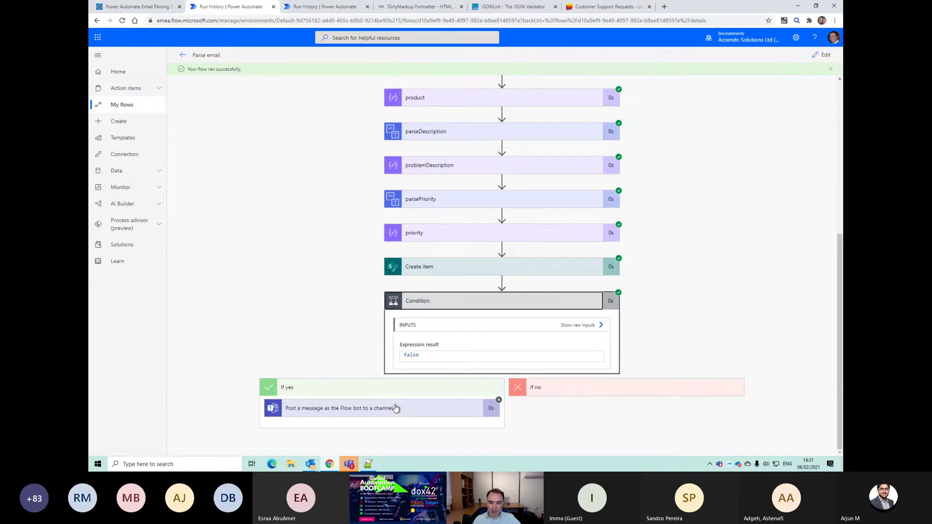
{"action": "left_click", "coordinate": [462, 238]}
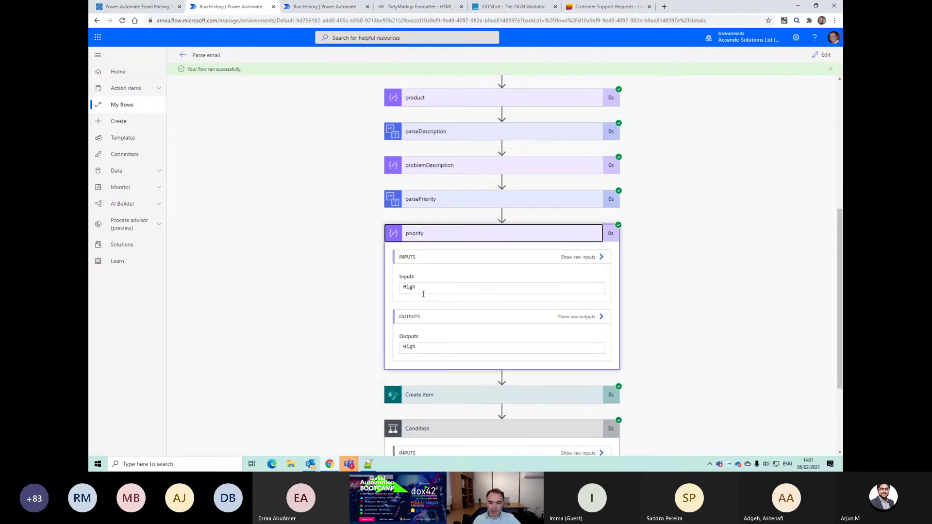
{"action": "scroll", "coordinate": [437, 384], "scroll_direction": "down", "scroll_amount": 2}
{"action": "scroll", "coordinate": [439, 340], "scroll_direction": "up", "scroll_amount": 4}
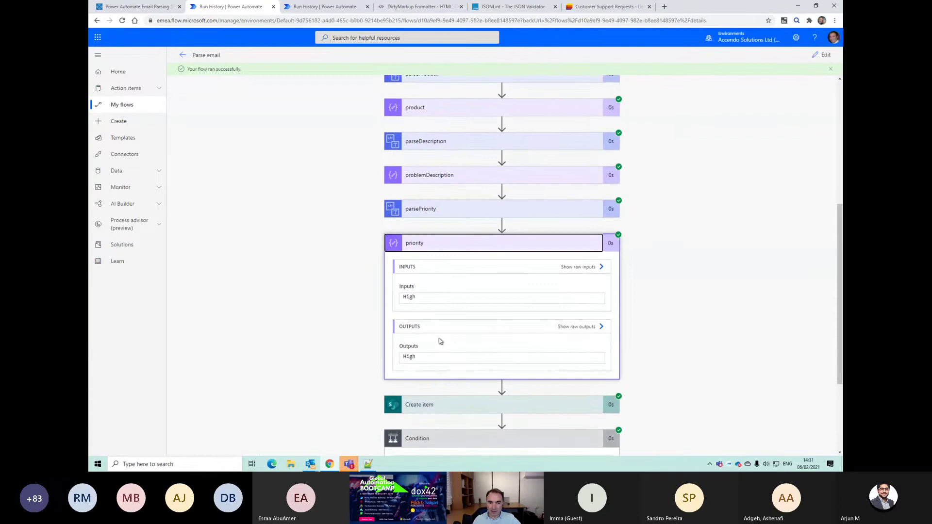
Step: Open the Parse email flow in edit mode to review the Condition, then return to the demo form
{"action": "left_click", "coordinate": [825, 53]}
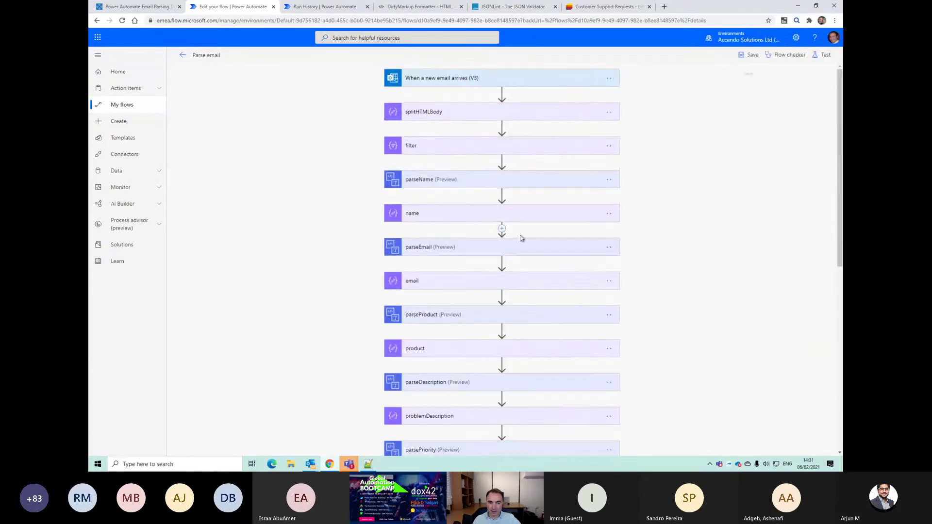
{"action": "scroll", "coordinate": [576, 371], "scroll_direction": "down", "scroll_amount": 8}
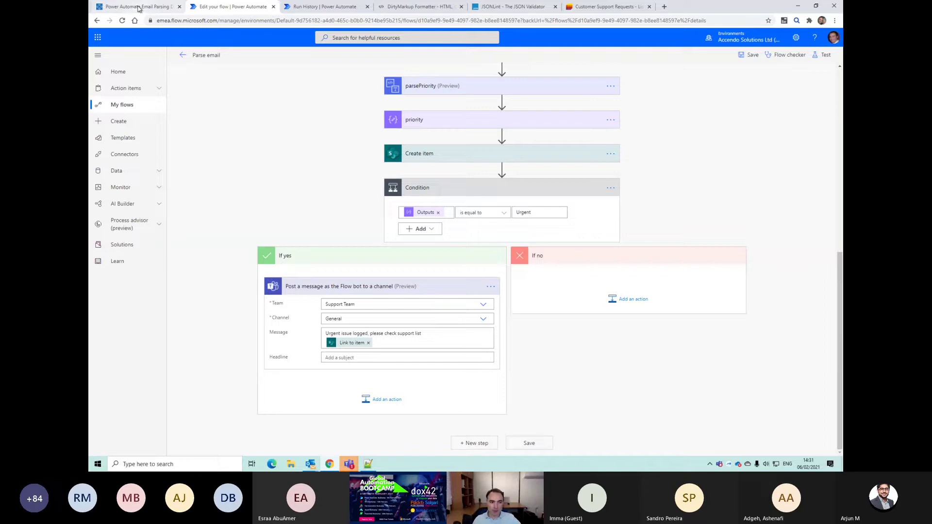
{"action": "left_click", "coordinate": [138, 7]}
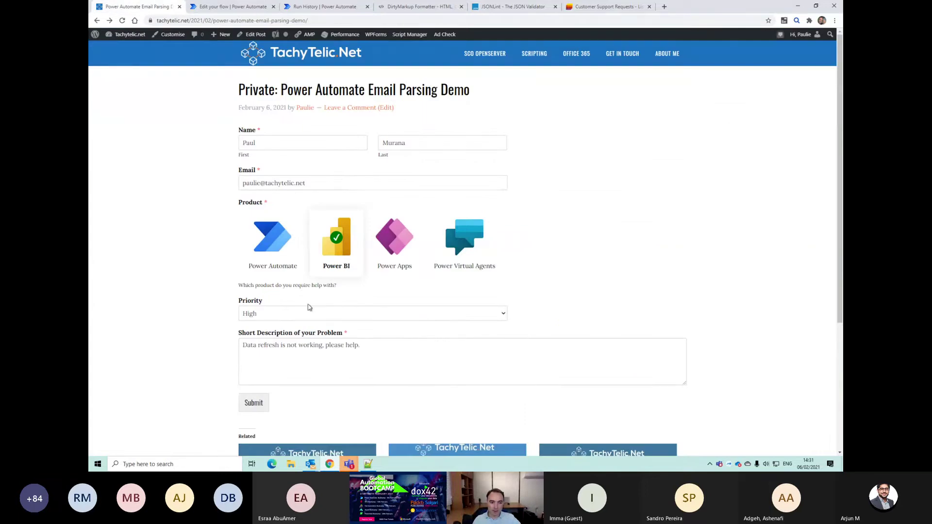
Step: Submit a Power Automate request, Urgent - System Down, described 'Flow is not sending out our invoices.'
{"action": "left_click", "coordinate": [291, 255]}
{"action": "left_click", "coordinate": [359, 315]}
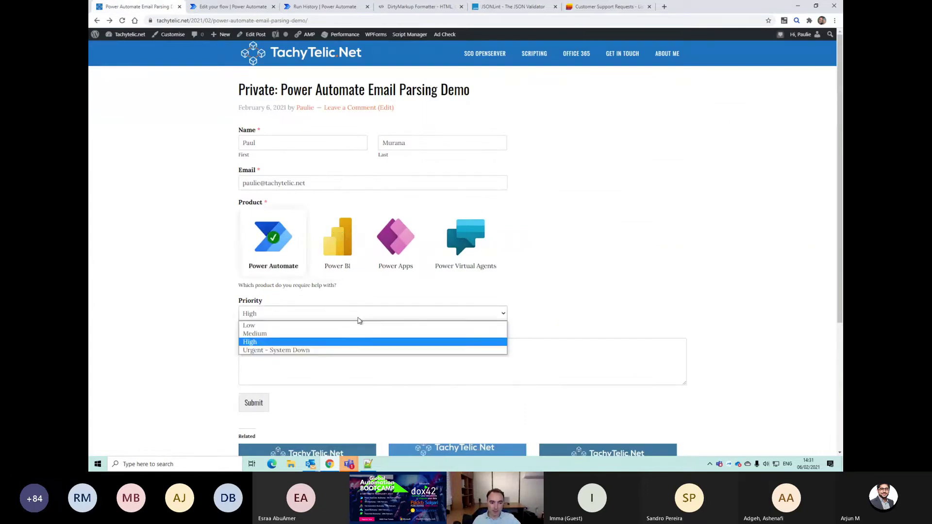
{"action": "left_click", "coordinate": [347, 350]}
{"action": "left_click", "coordinate": [325, 352]}
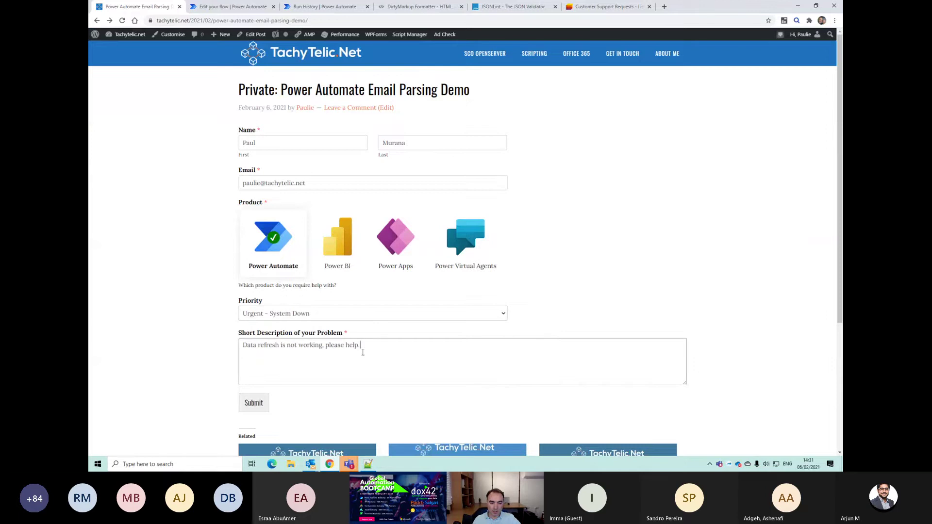
{"action": "key", "text": "ctrl+a"}
{"action": "type", "text": "Flo"}
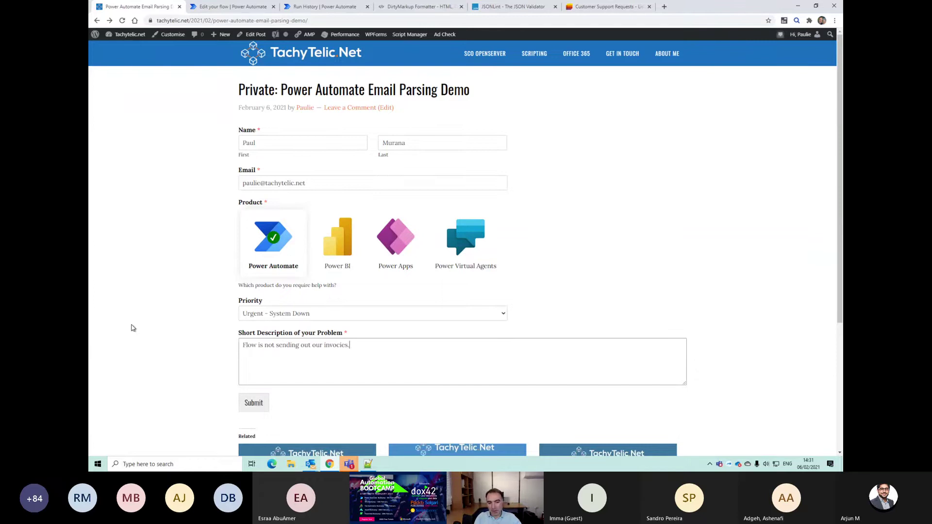
{"action": "left_click", "coordinate": [257, 408]}
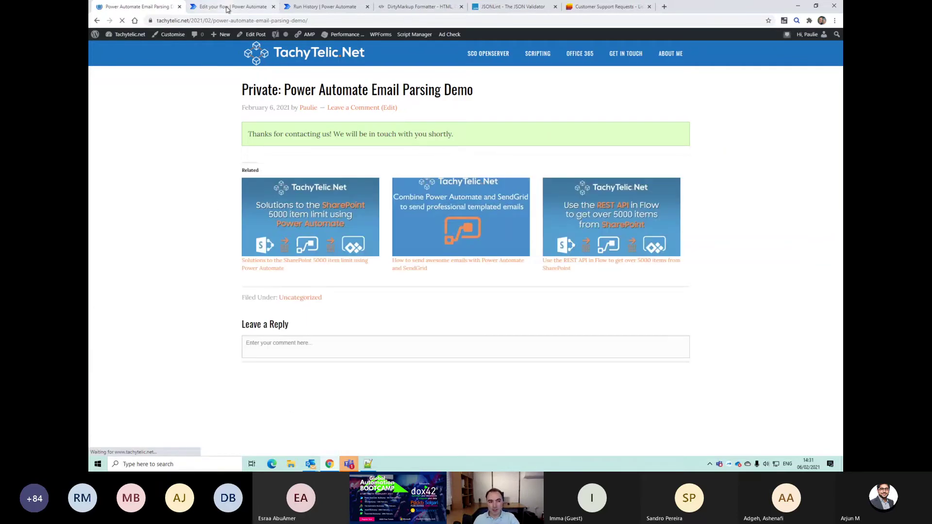
{"action": "left_click", "coordinate": [303, 11]}
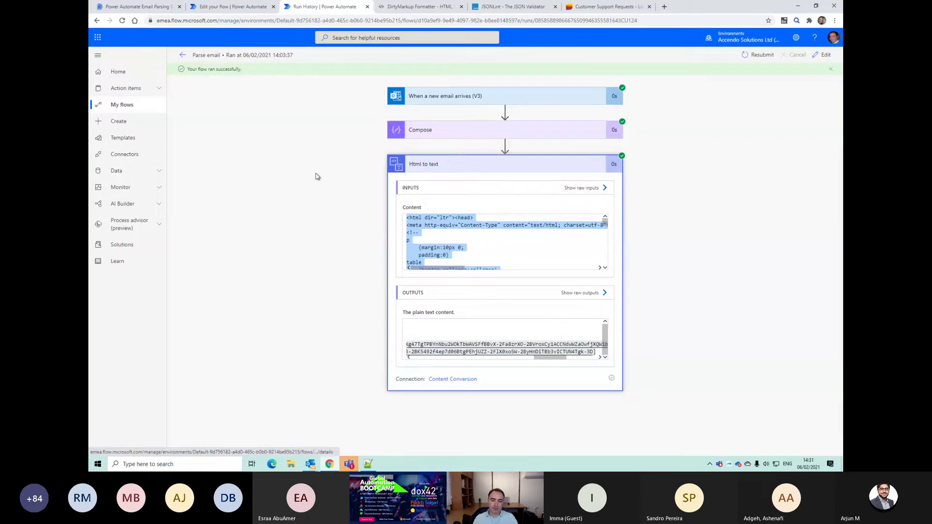
Step: Save the Parse email flow in the editor
{"action": "left_click", "coordinate": [451, 167]}
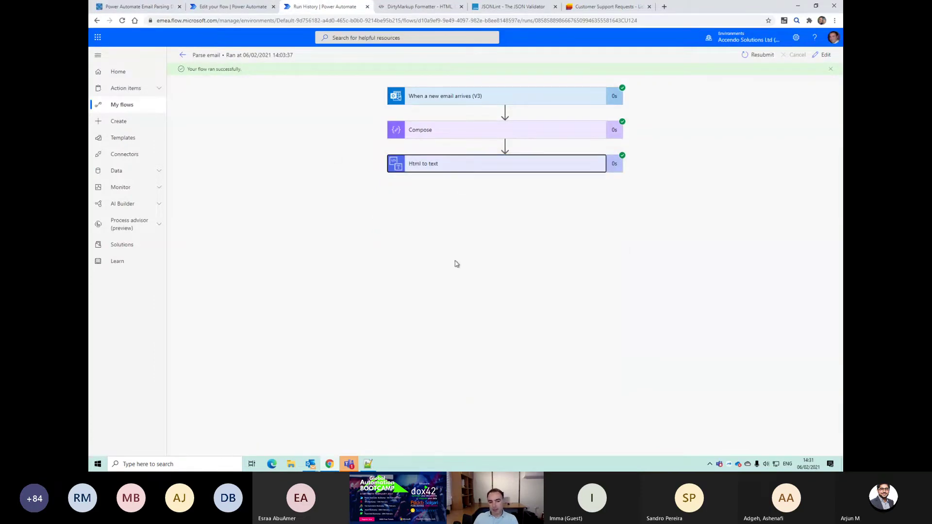
{"action": "left_click", "coordinate": [183, 55]}
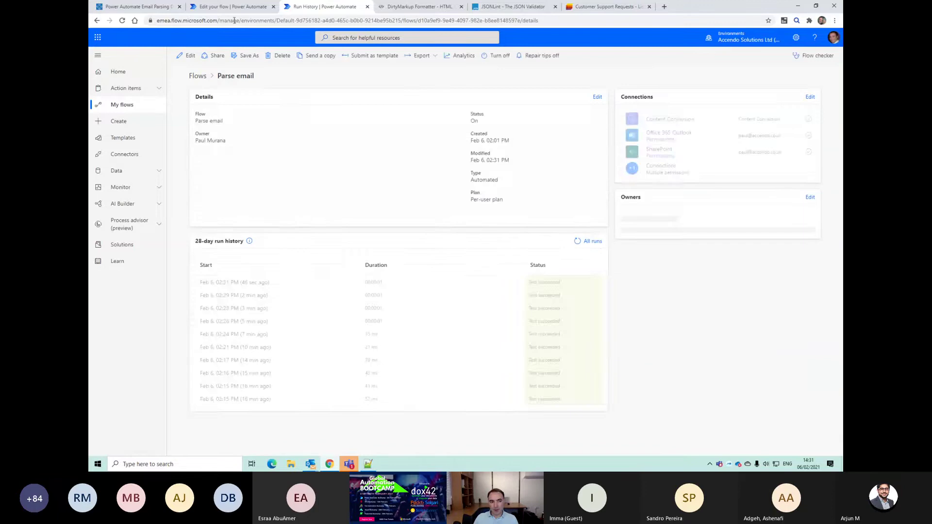
{"action": "left_click", "coordinate": [231, 6]}
{"action": "scroll", "coordinate": [663, 110], "scroll_direction": "up", "scroll_amount": 3}
{"action": "left_click", "coordinate": [743, 58]}
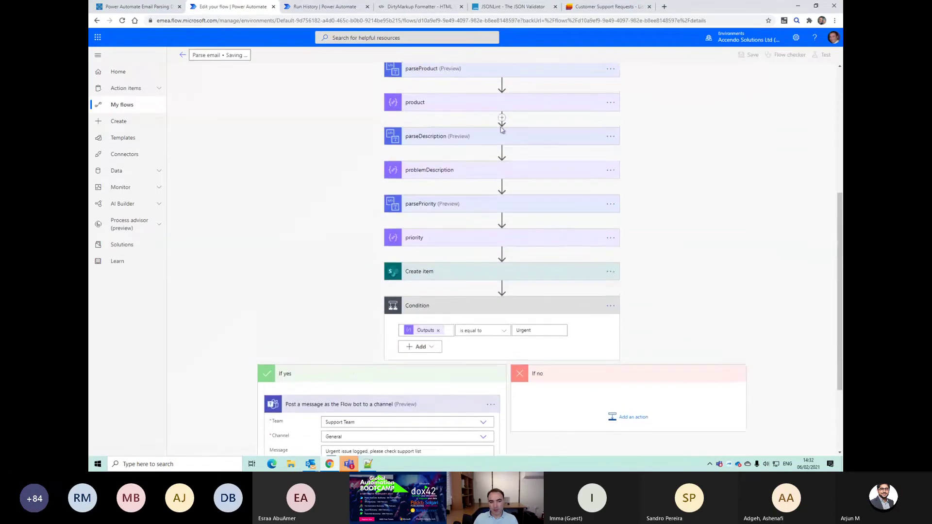
Step: Open the latest run and confirm the priority step received 'Urgent - System Down'
{"action": "left_click", "coordinate": [183, 57]}
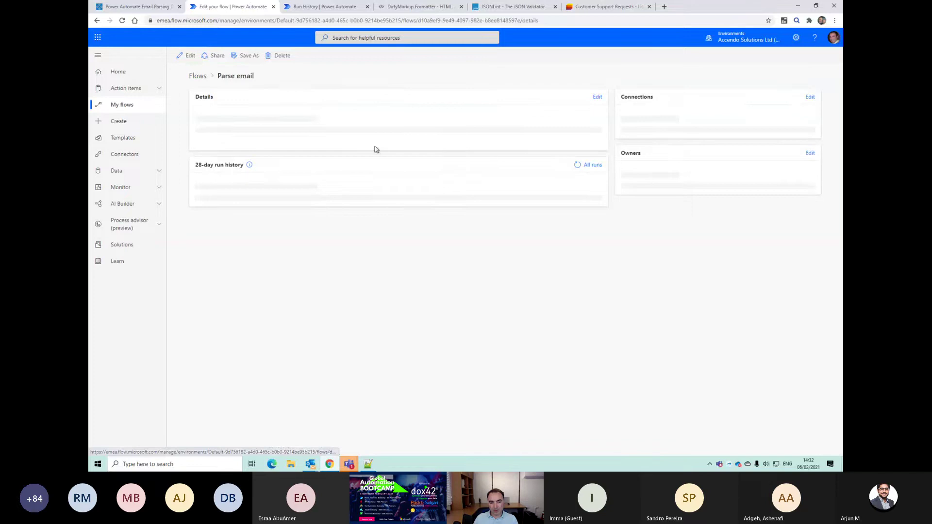
{"action": "left_click", "coordinate": [238, 295]}
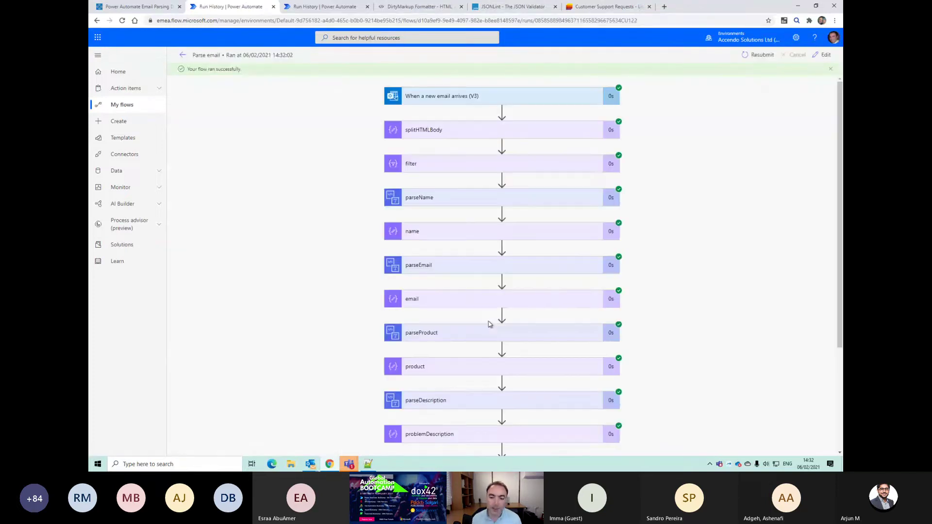
{"action": "scroll", "coordinate": [457, 332], "scroll_direction": "down", "scroll_amount": 2}
{"action": "scroll", "coordinate": [457, 332], "scroll_direction": "down", "scroll_amount": 2}
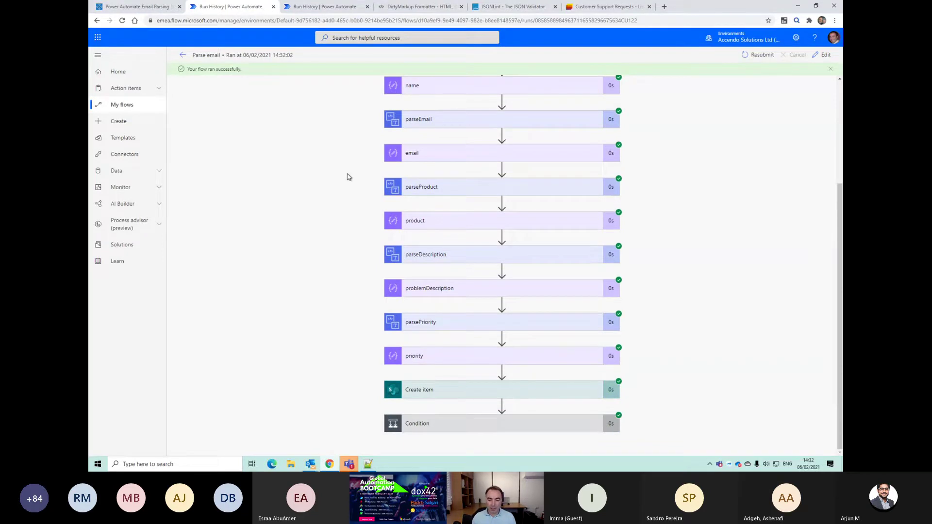
{"action": "left_click", "coordinate": [519, 365]}
{"action": "scroll", "coordinate": [518, 366], "scroll_direction": "down", "scroll_amount": 3}
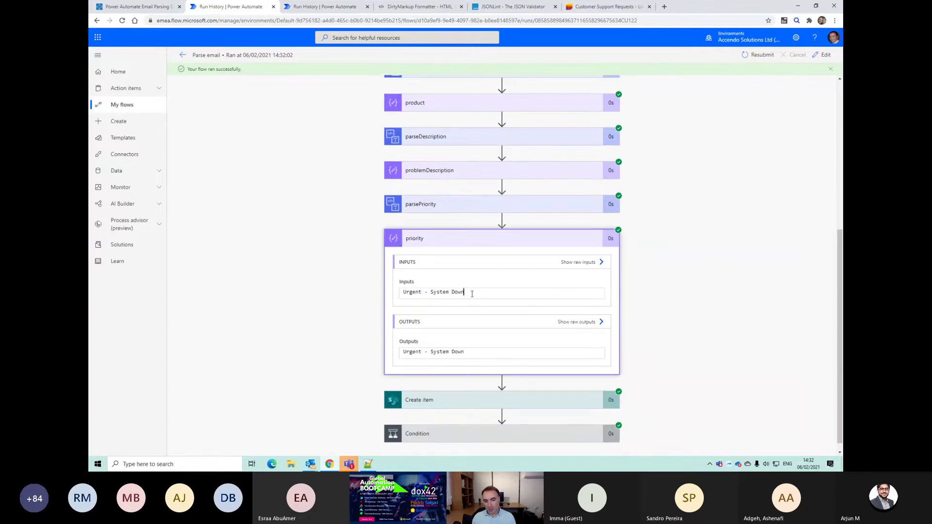
{"action": "left_click_drag", "start_coordinate": [472, 294], "coordinate": [393, 295]}
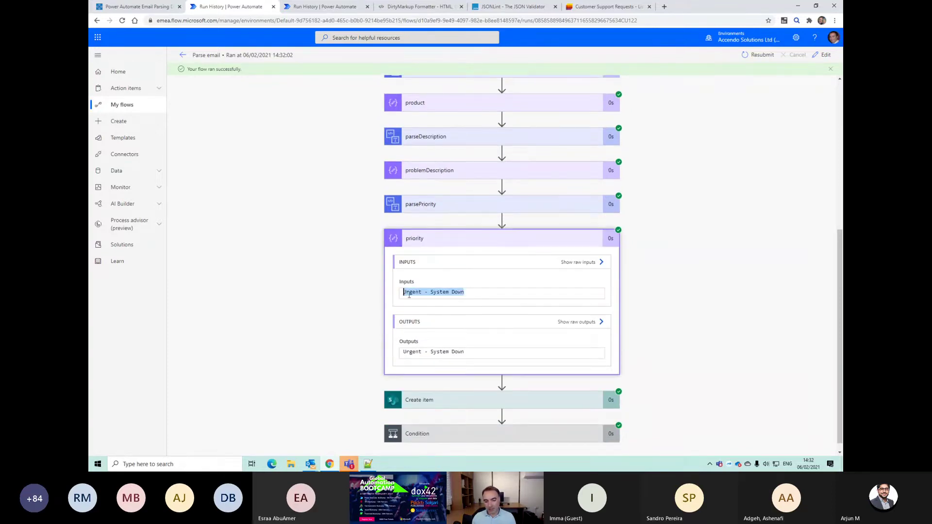
Step: Check that the run's Condition evaluated false, then reopen the flow for editing
{"action": "left_click", "coordinate": [476, 429]}
{"action": "scroll", "coordinate": [516, 367], "scroll_direction": "down", "scroll_amount": 3}
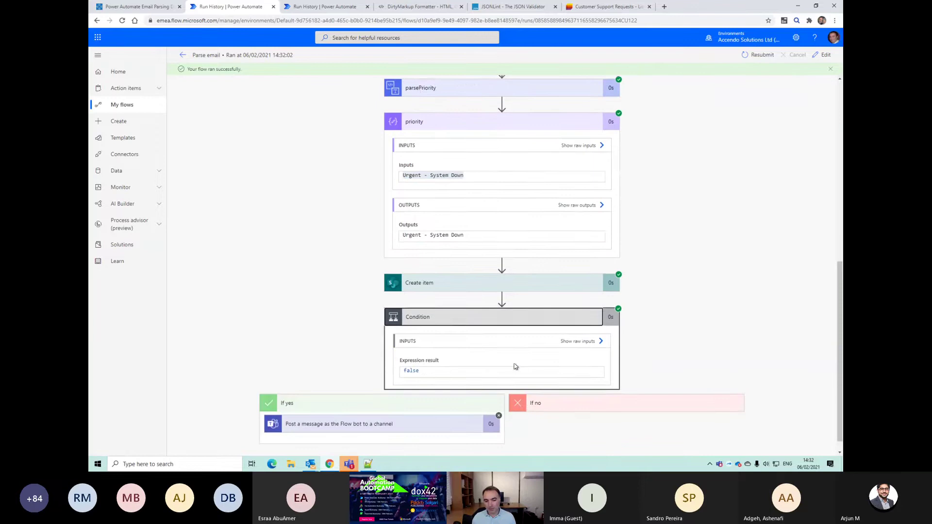
{"action": "scroll", "coordinate": [485, 360], "scroll_direction": "down", "scroll_amount": 1}
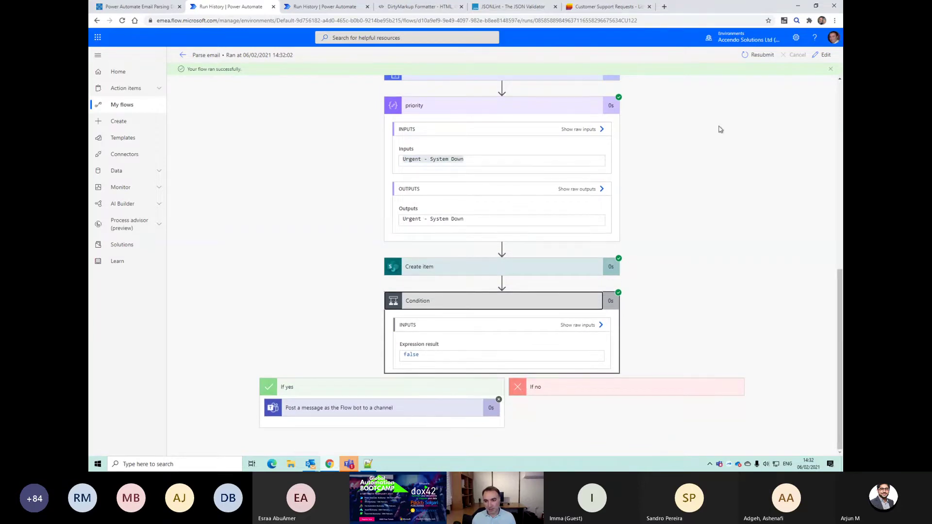
{"action": "left_click", "coordinate": [825, 55]}
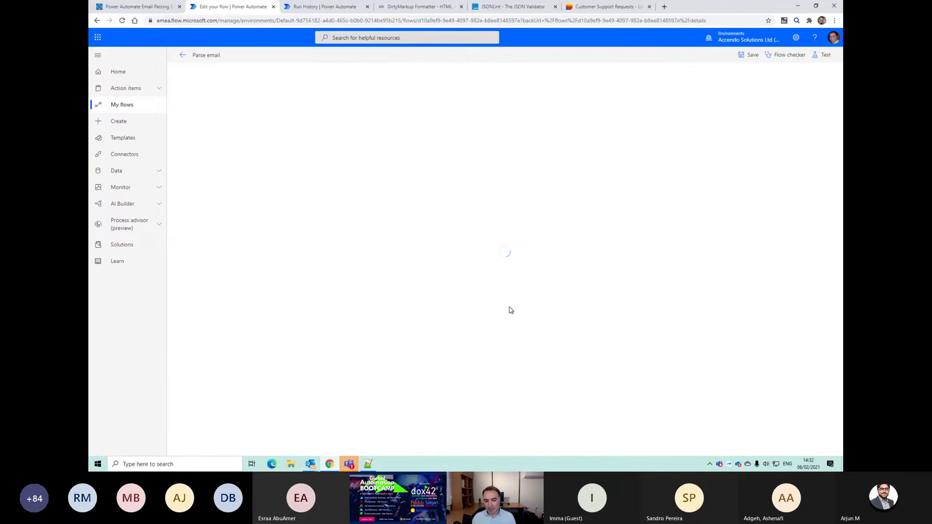
Step: Change the Condition's comparison to 'contains' Urgent and save the flow
{"action": "scroll", "coordinate": [499, 322], "scroll_direction": "down", "scroll_amount": 3}
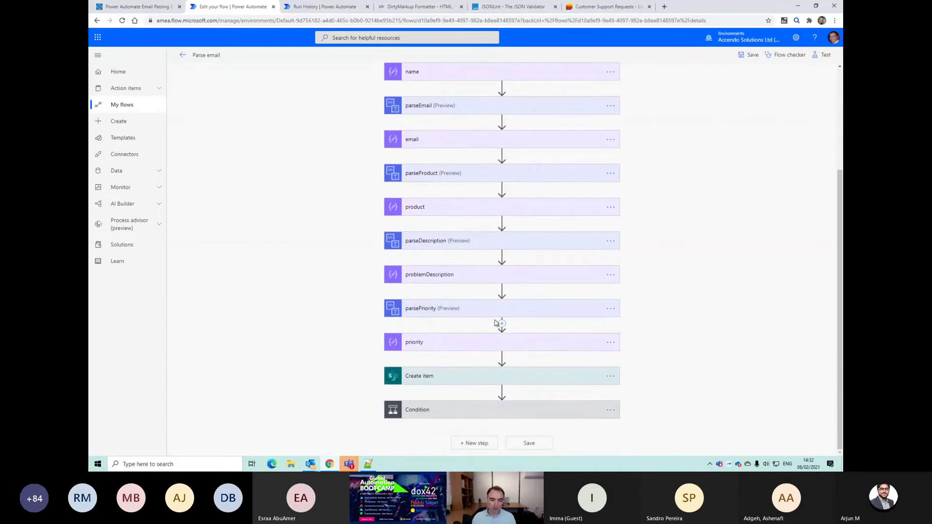
{"action": "left_click", "coordinate": [446, 413]}
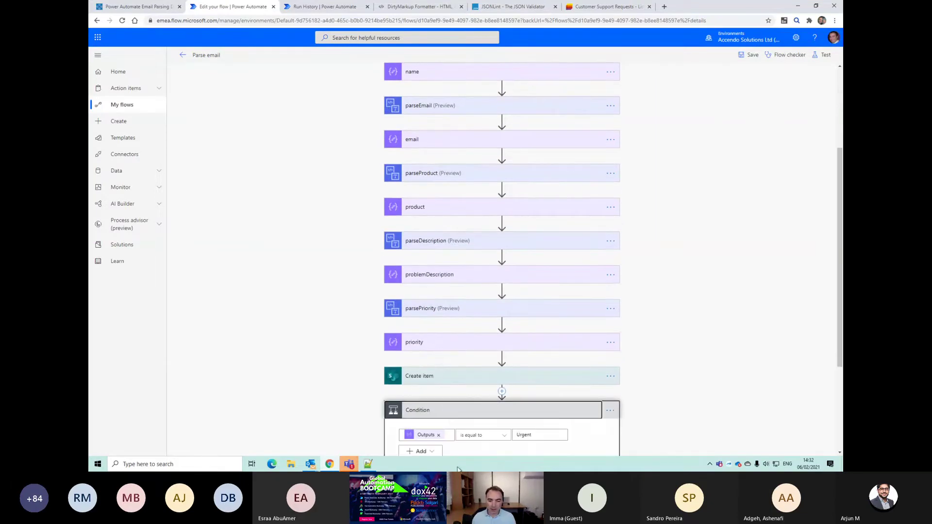
{"action": "scroll", "coordinate": [491, 414], "scroll_direction": "down", "scroll_amount": 2}
{"action": "left_click", "coordinate": [498, 339]}
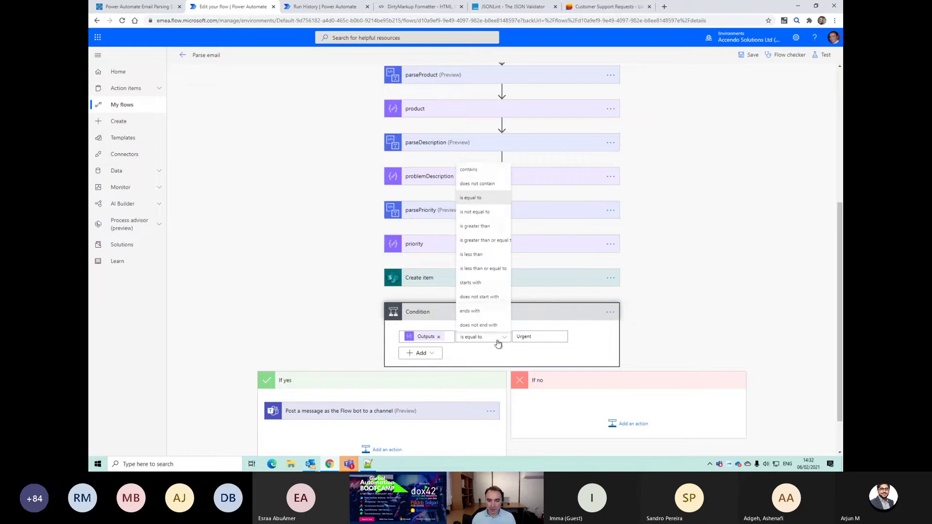
{"action": "left_click", "coordinate": [476, 167]}
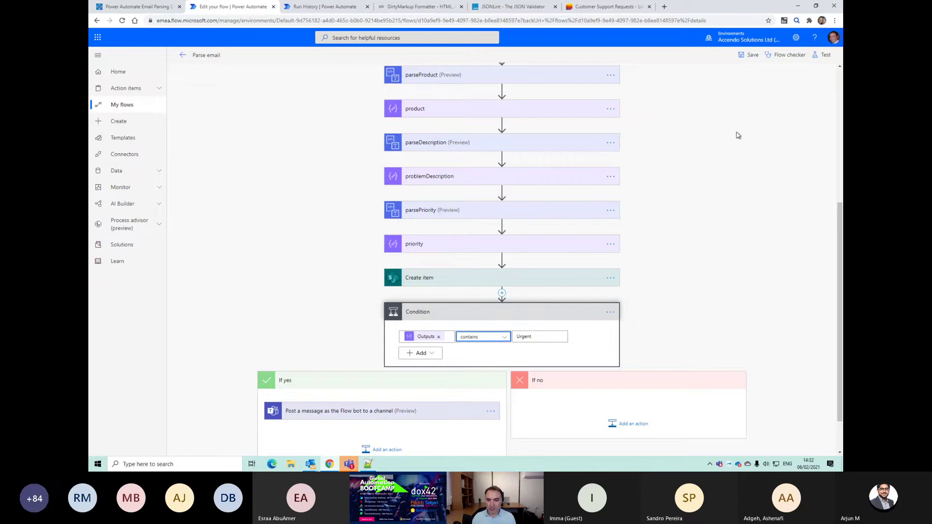
{"action": "left_click", "coordinate": [752, 56]}
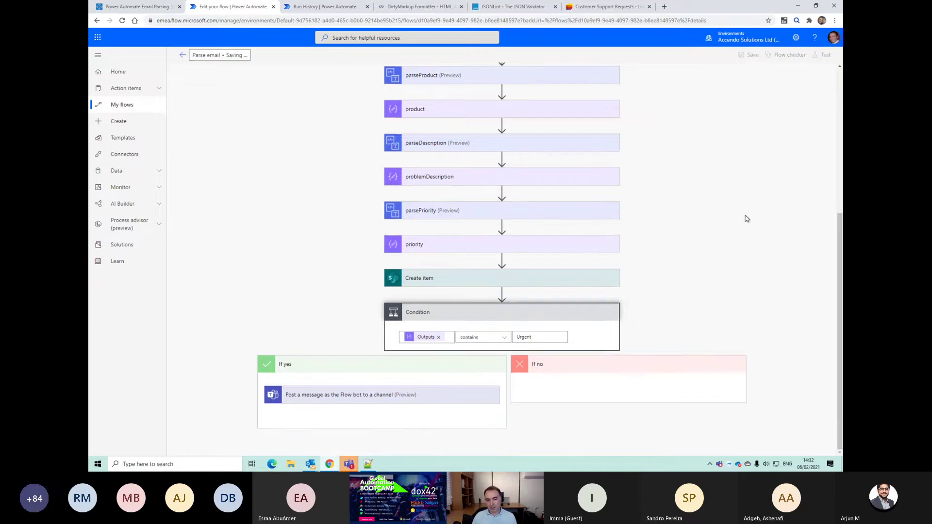
Step: Test the flow using the most recent successful trigger run
{"action": "left_click", "coordinate": [823, 55]}
{"action": "left_click", "coordinate": [719, 95]}
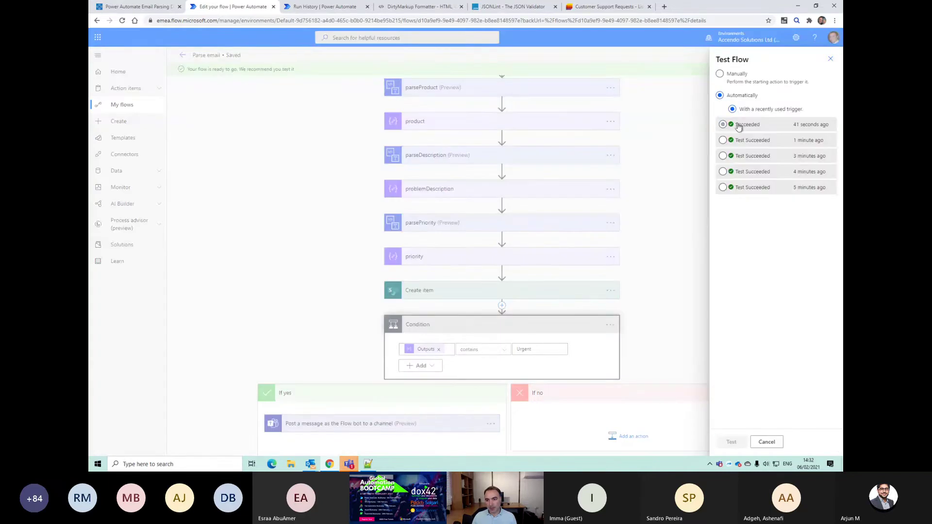
{"action": "left_click", "coordinate": [737, 124]}
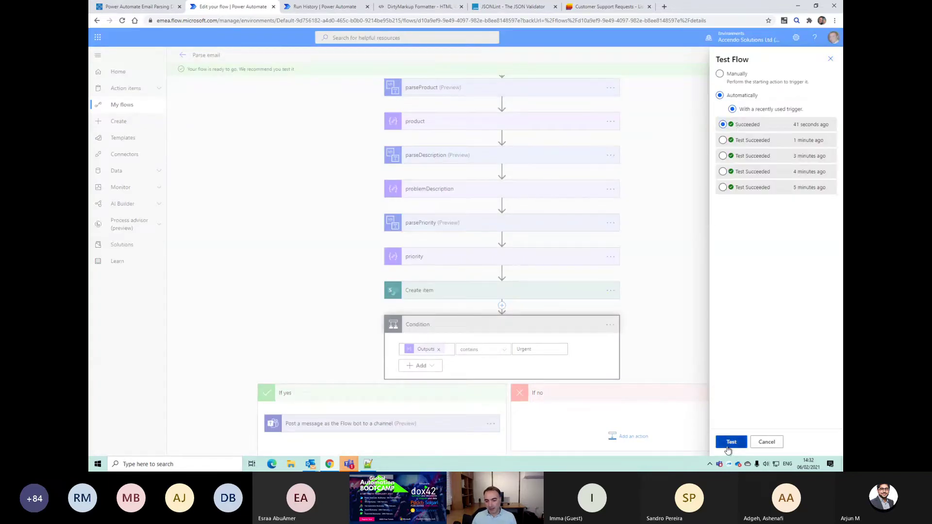
{"action": "left_click", "coordinate": [729, 443]}
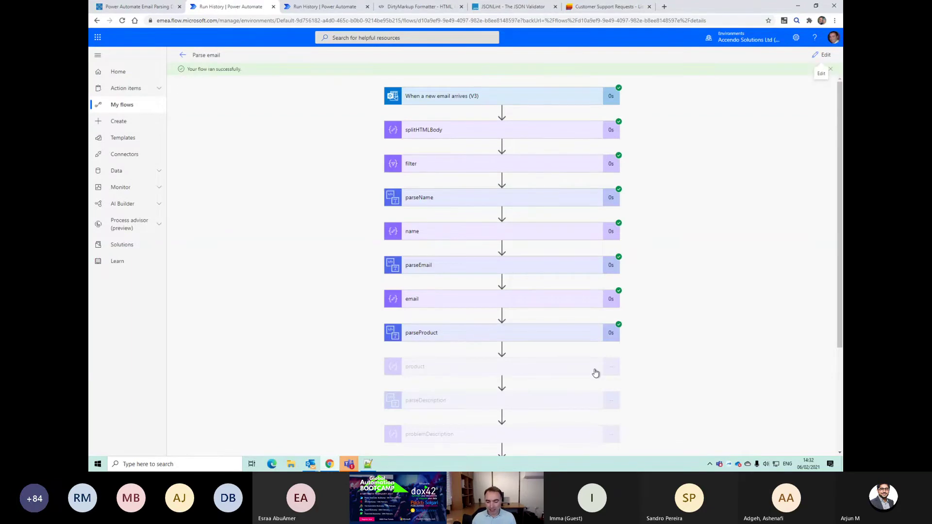
Step: Verify the Condition evaluated true and review the Teams post-message step's inputs
{"action": "scroll", "coordinate": [595, 373], "scroll_direction": "down", "scroll_amount": 3}
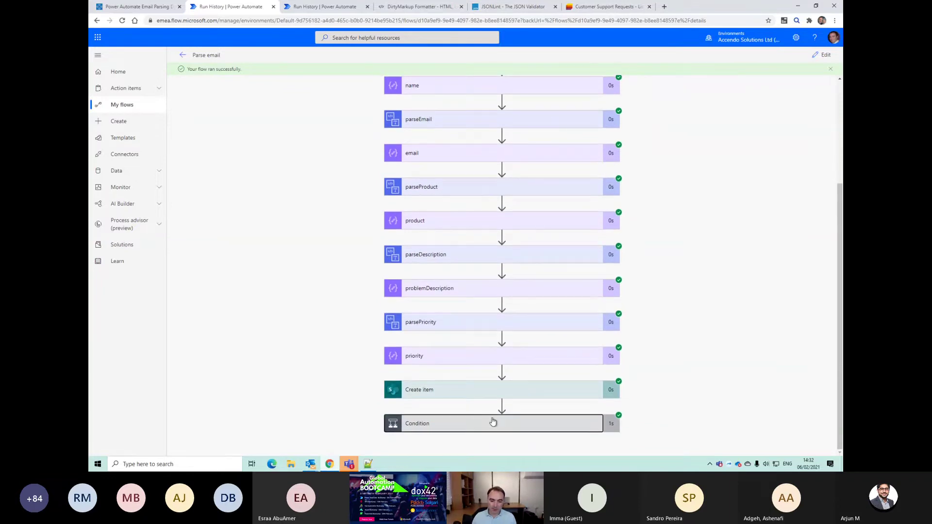
{"action": "left_click", "coordinate": [493, 422]}
{"action": "scroll", "coordinate": [493, 412], "scroll_direction": "down", "scroll_amount": 1}
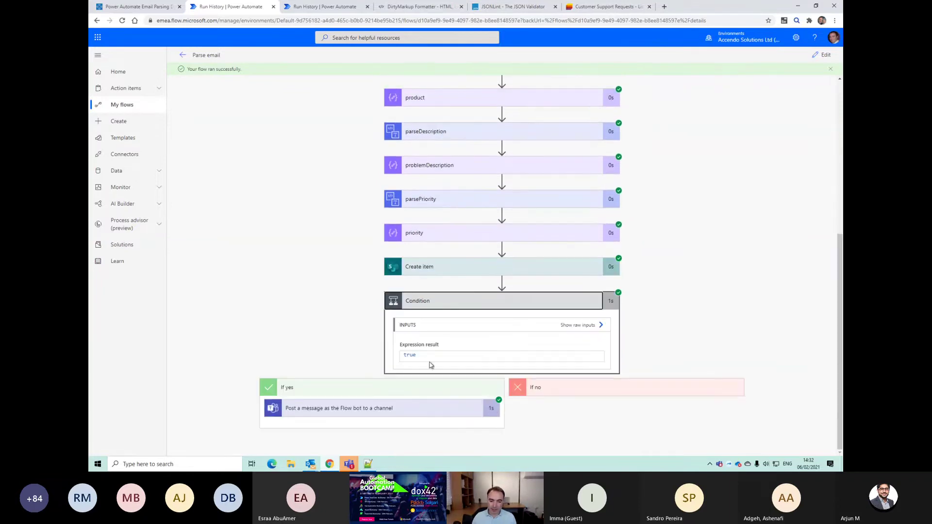
{"action": "left_click", "coordinate": [386, 413]}
{"action": "mouse_move", "coordinate": [349, 464]}
{"action": "left_click", "coordinate": [266, 415]}
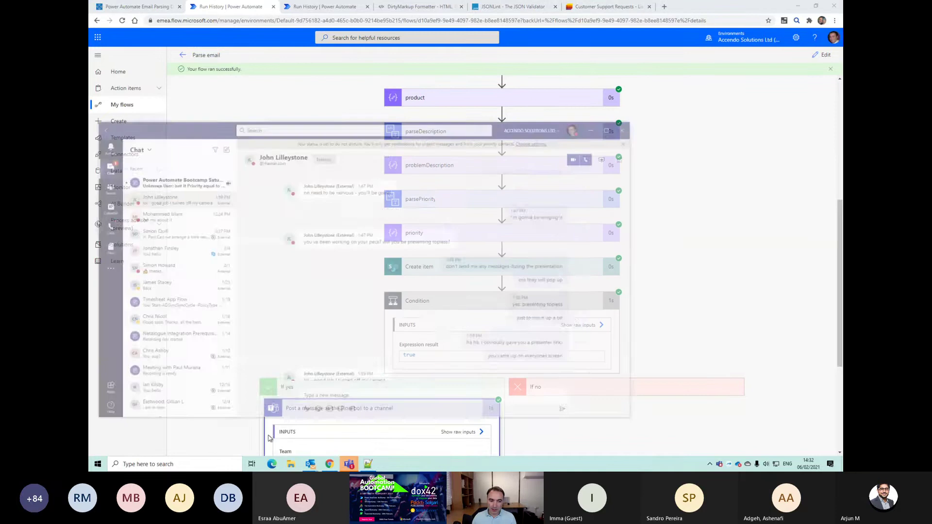
Step: Find the 'Urgent issue logged' post in Support Team's General channel and open its linked SharePoint item
{"action": "left_click_drag", "start_coordinate": [190, 81], "coordinate": [416, 122]}
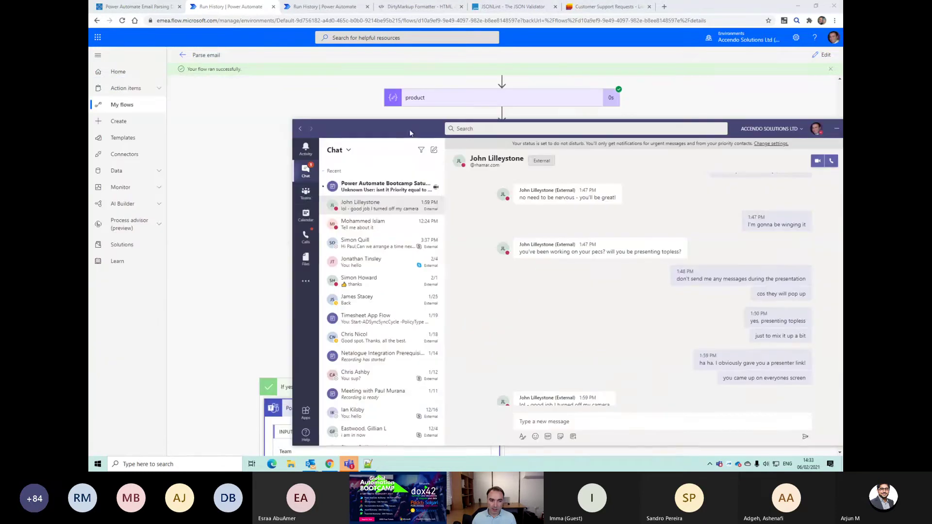
{"action": "left_click", "coordinate": [306, 193]}
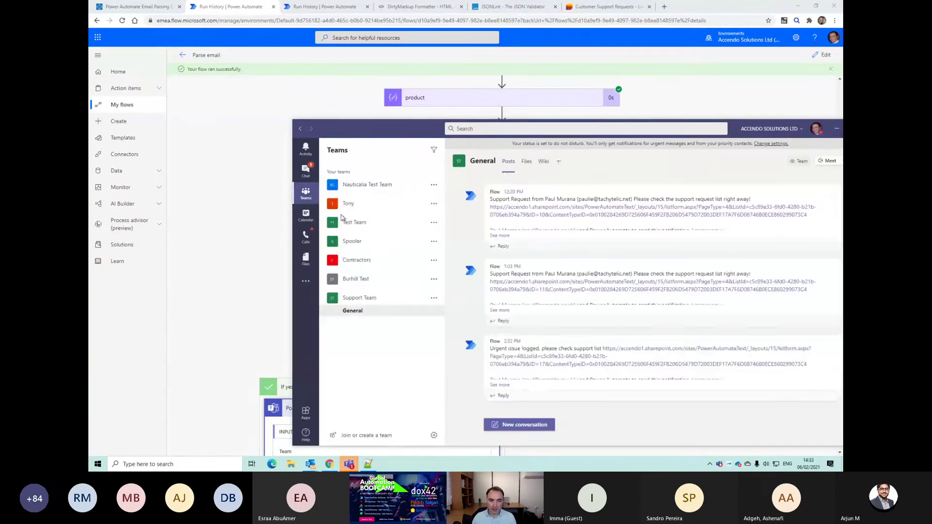
{"action": "left_click", "coordinate": [377, 298]}
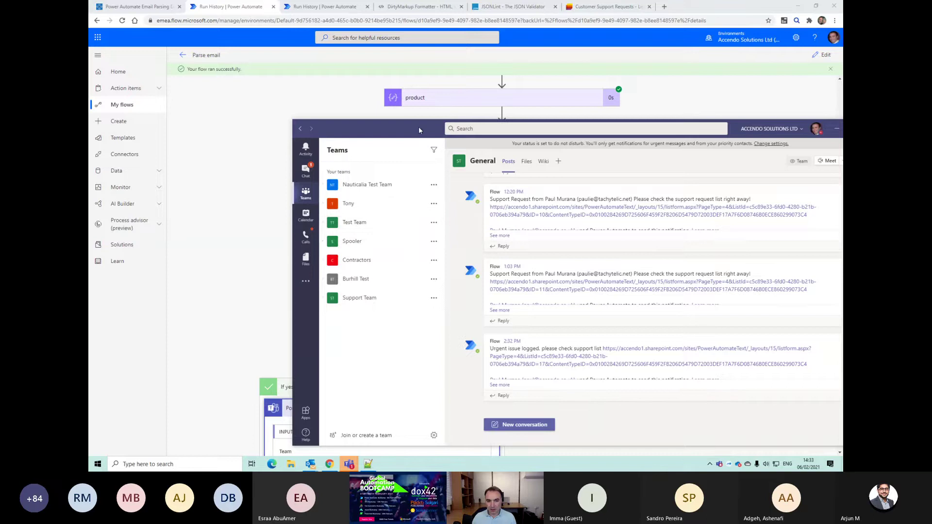
{"action": "left_click_drag", "start_coordinate": [418, 127], "coordinate": [287, 70]}
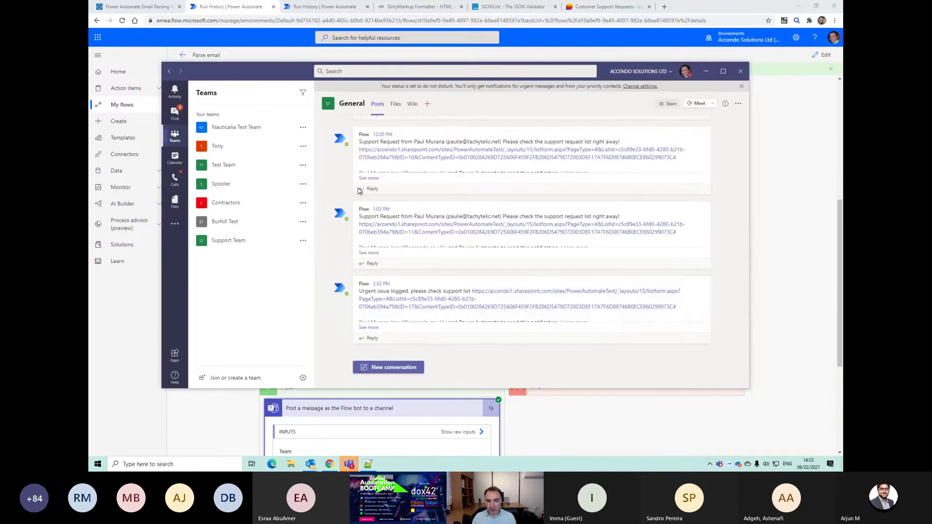
{"action": "left_click", "coordinate": [447, 304]}
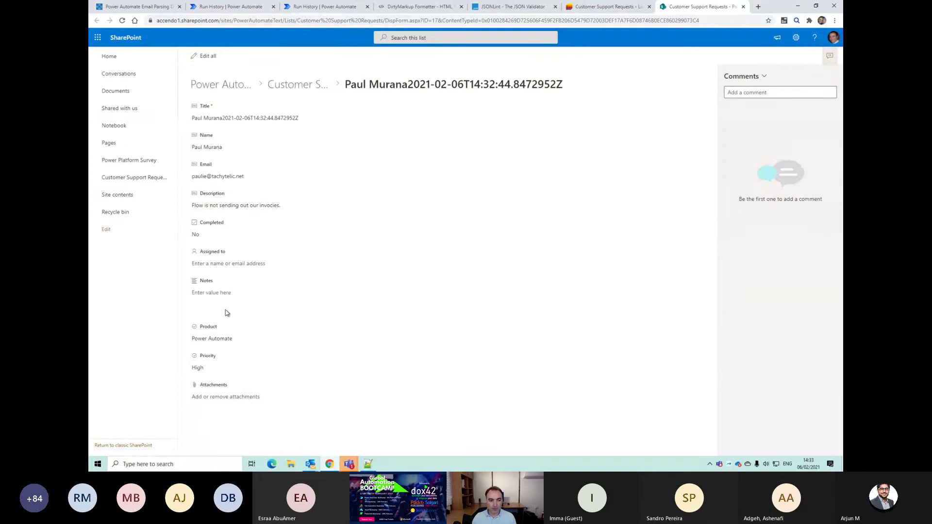
{"action": "left_click", "coordinate": [210, 204]}
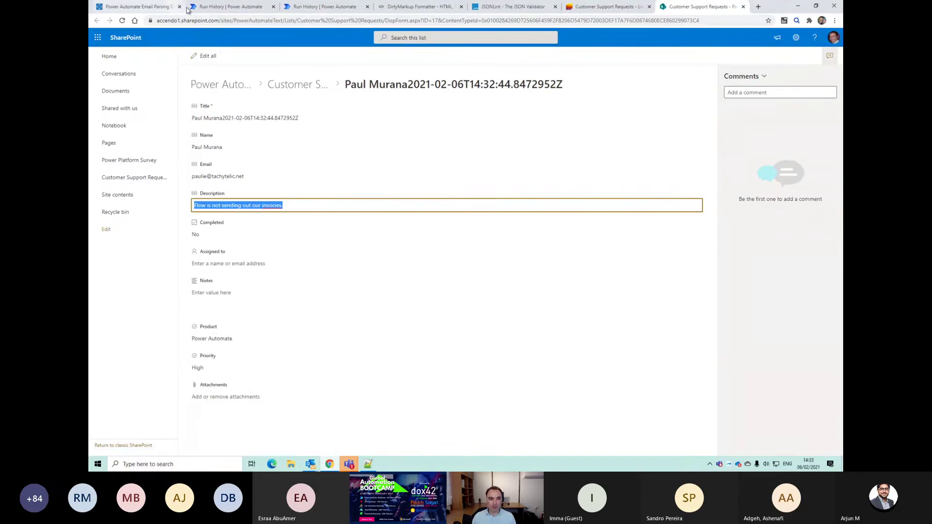
{"action": "left_click", "coordinate": [217, 7]}
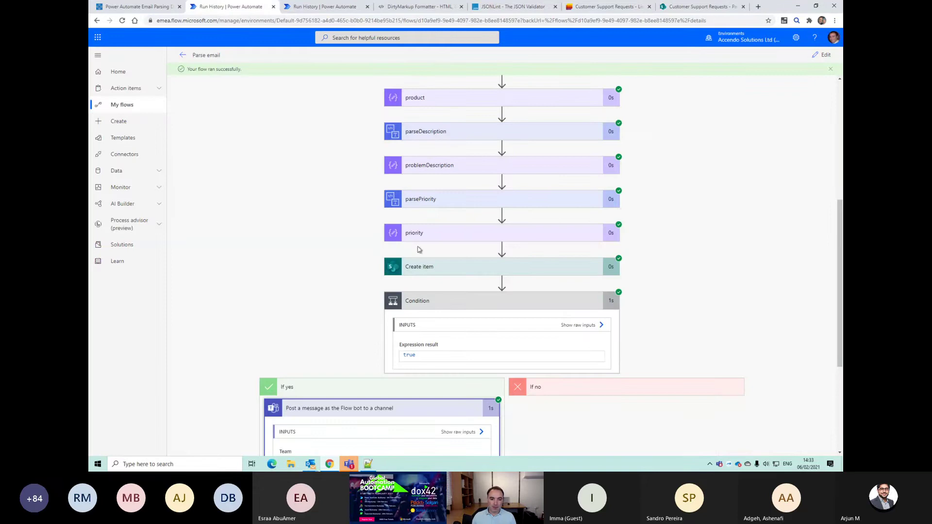
Step: Go back to the Parse email details page and open the flow in the editor
{"action": "scroll", "coordinate": [466, 263], "scroll_direction": "up", "scroll_amount": 5}
{"action": "scroll", "coordinate": [481, 272], "scroll_direction": "up", "scroll_amount": 2}
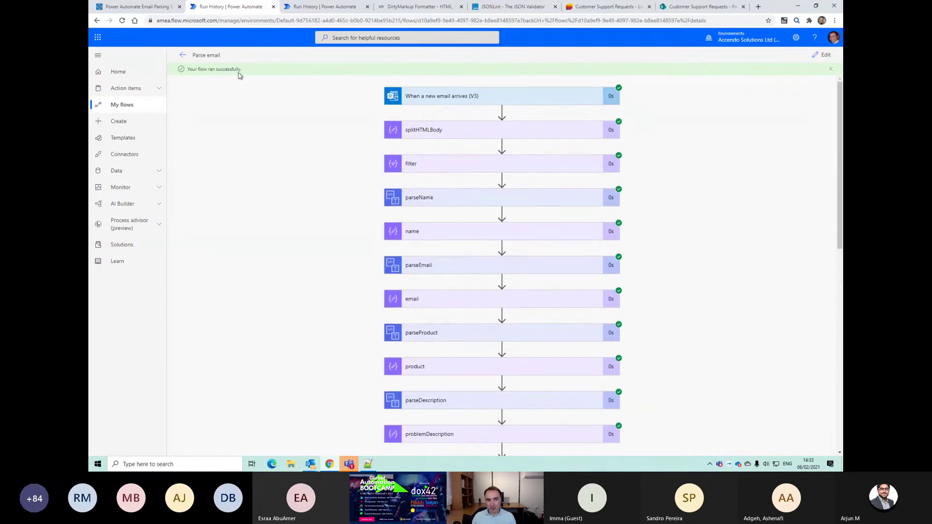
{"action": "left_click", "coordinate": [183, 55]}
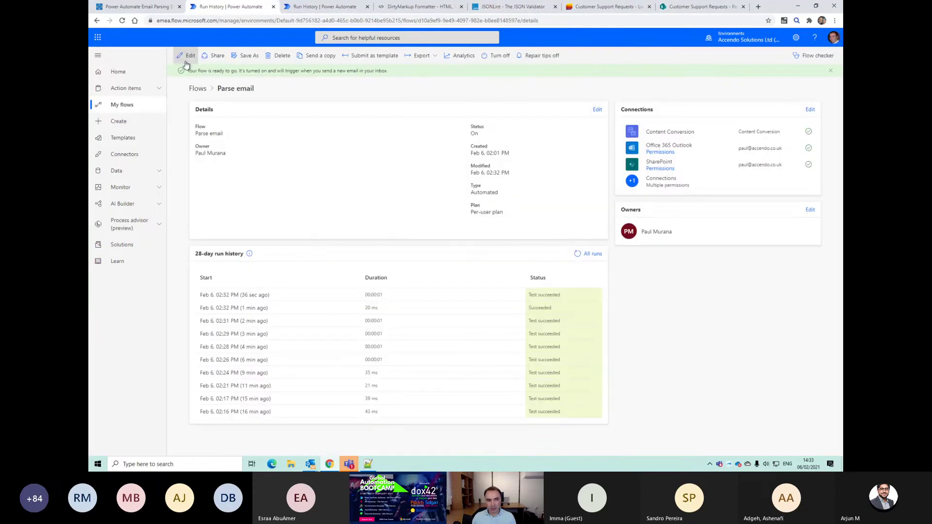
{"action": "left_click", "coordinate": [187, 55]}
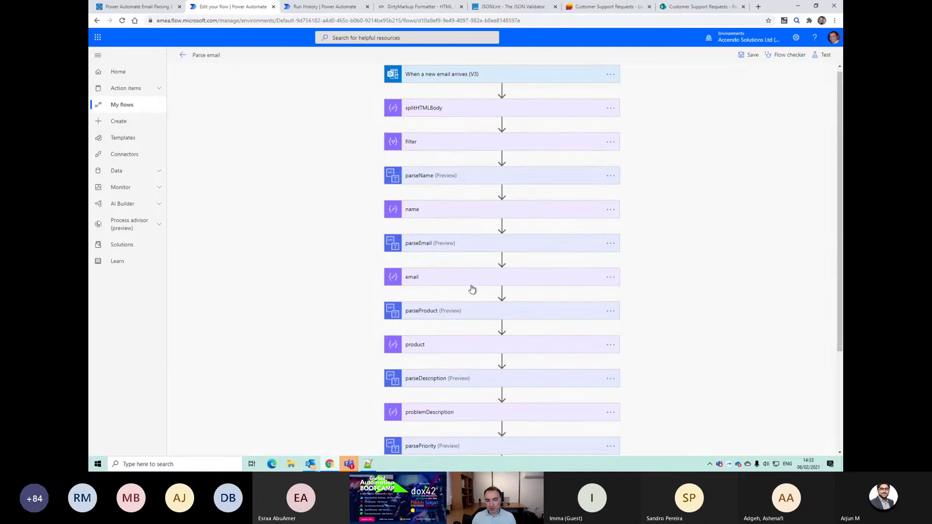
Step: Move parseEmail up to sit right after parseName
{"action": "scroll", "coordinate": [471, 291], "scroll_direction": "down", "scroll_amount": 3}
{"action": "scroll", "coordinate": [464, 296], "scroll_direction": "up", "scroll_amount": 3}
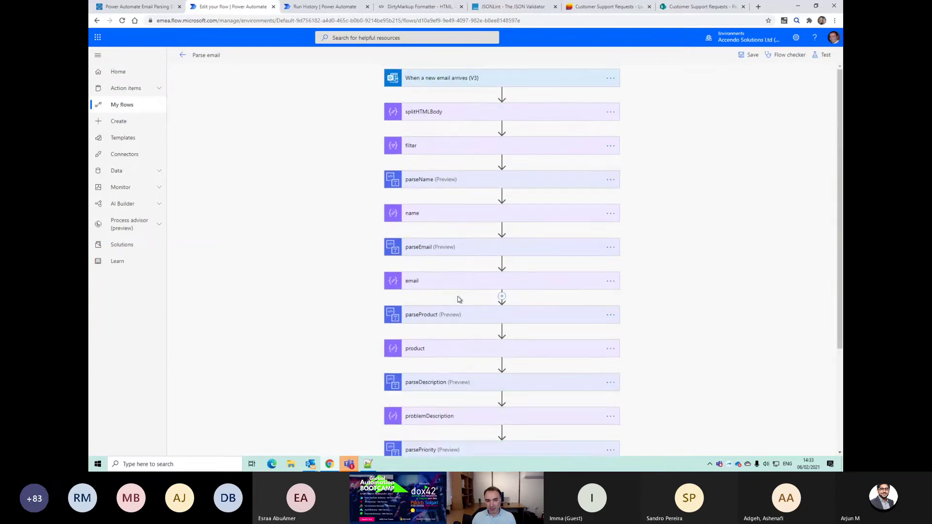
{"action": "scroll", "coordinate": [459, 272], "scroll_direction": "down", "scroll_amount": 1}
{"action": "scroll", "coordinate": [456, 170], "scroll_direction": "up", "scroll_amount": 2}
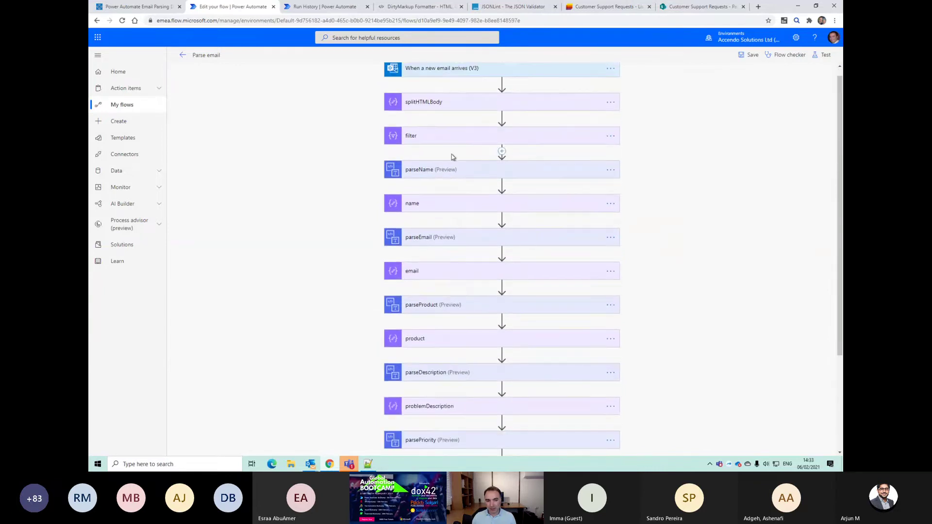
{"action": "left_click_drag", "start_coordinate": [450, 243], "coordinate": [468, 220]}
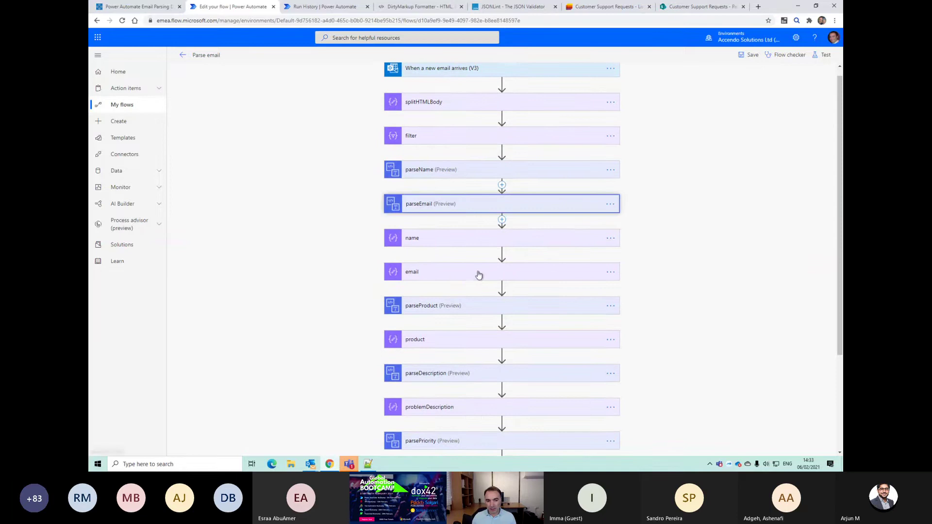
Step: Move parseProduct, parseDescription and parsePriority up in sequence beneath parseEmail
{"action": "left_click_drag", "start_coordinate": [467, 310], "coordinate": [473, 226]}
{"action": "scroll", "coordinate": [488, 354], "scroll_direction": "down", "scroll_amount": 1}
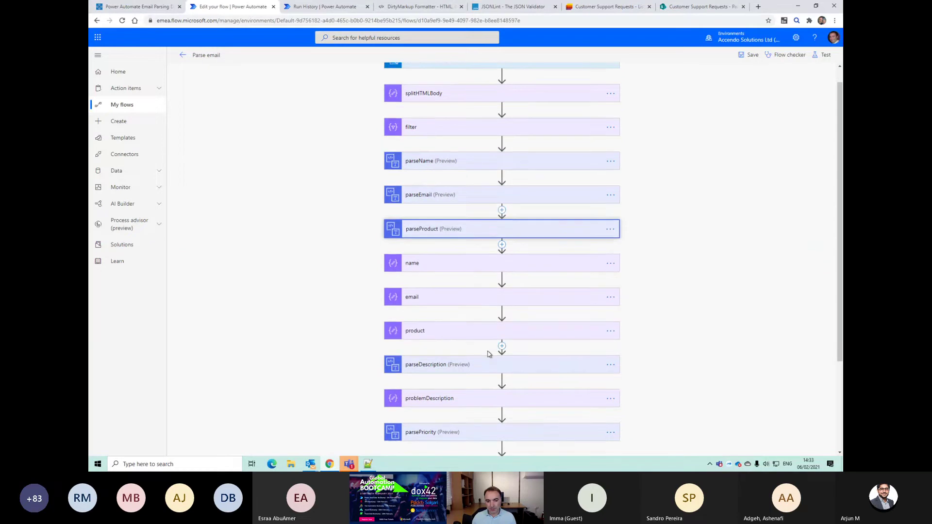
{"action": "left_click_drag", "start_coordinate": [476, 330], "coordinate": [489, 245]}
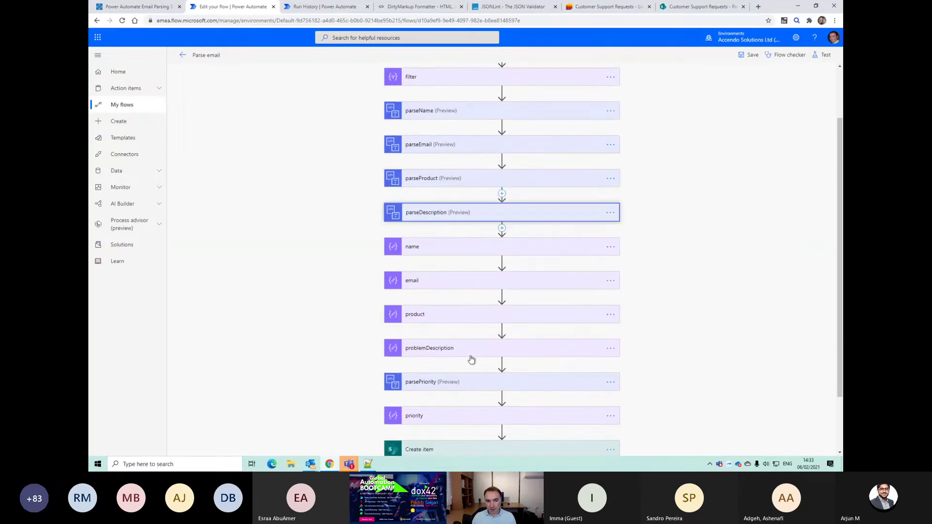
{"action": "left_click_drag", "start_coordinate": [461, 385], "coordinate": [473, 229]}
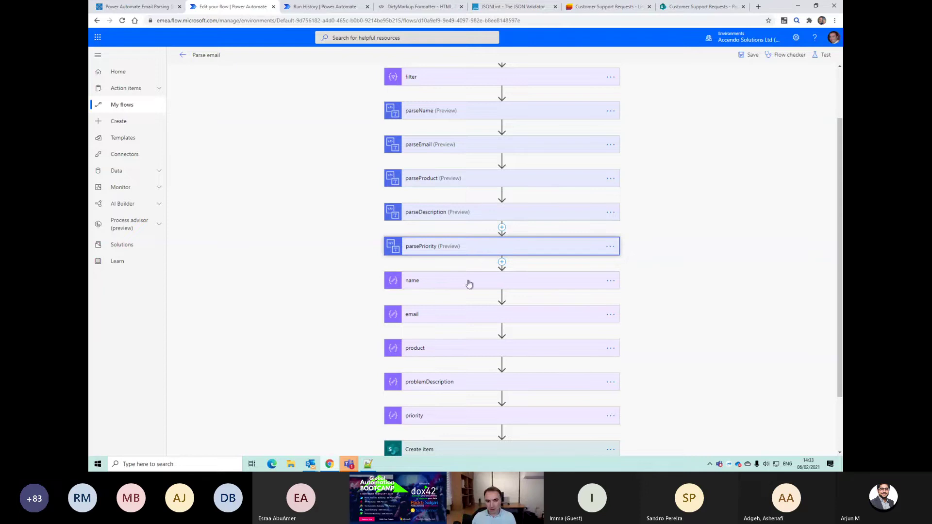
{"action": "scroll", "coordinate": [429, 397], "scroll_direction": "down", "scroll_amount": 1}
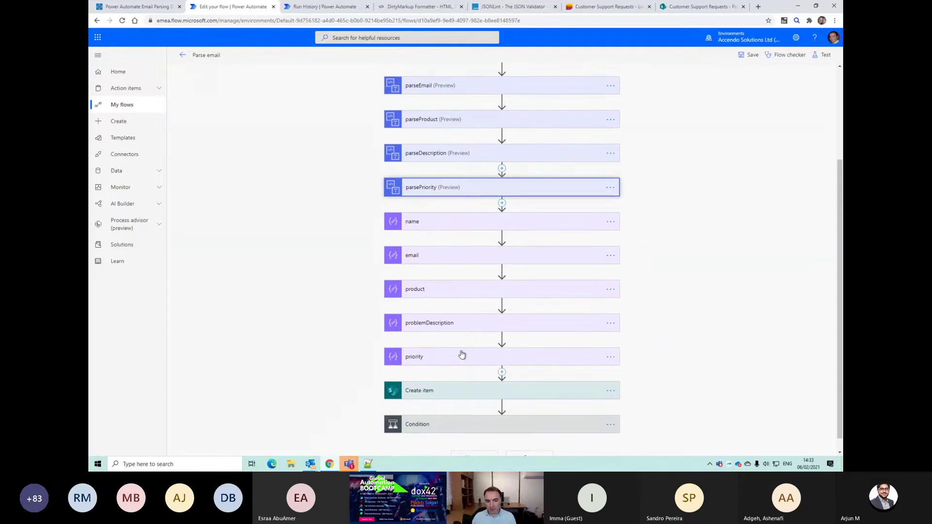
{"action": "scroll", "coordinate": [441, 380], "scroll_direction": "down", "scroll_amount": 1}
{"action": "left_click", "coordinate": [501, 357]}
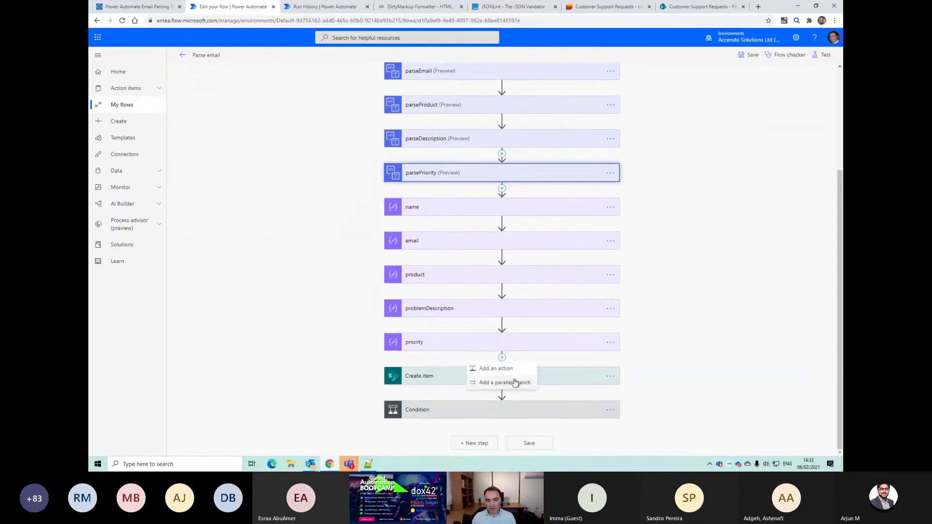
Step: Add a Compose action just before Create item
{"action": "left_click", "coordinate": [506, 374]}
{"action": "type", "text": "compose"}
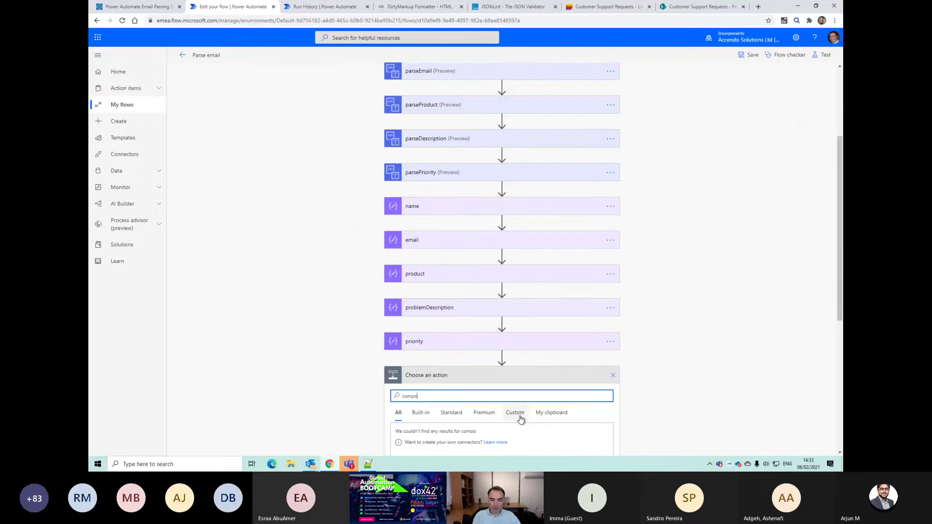
{"action": "scroll", "coordinate": [492, 417], "scroll_direction": "down", "scroll_amount": 2}
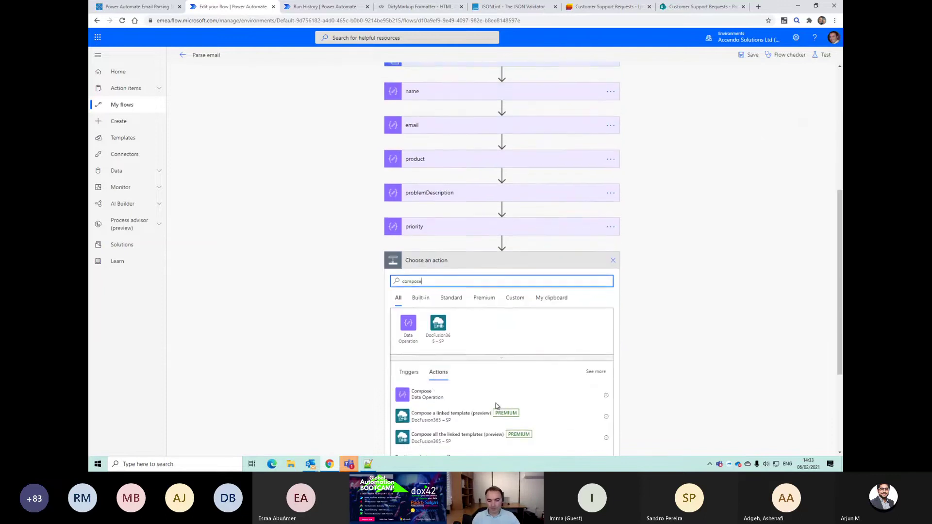
{"action": "left_click", "coordinate": [427, 390]}
Step: Start the Compose inputs with a JSON object containing an empty "name" field
{"action": "left_click", "coordinate": [471, 340]}
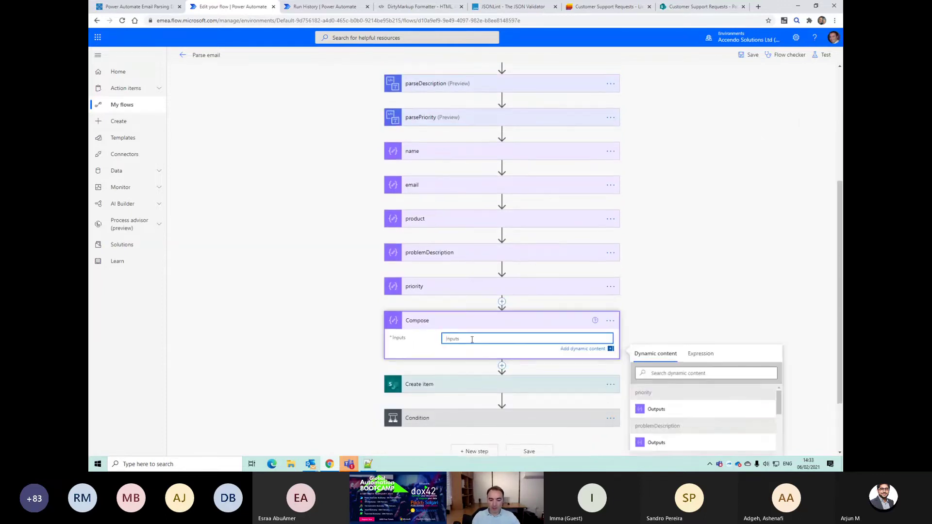
{"action": "type", "text": "{"}
{"action": "key", "text": "Return"}
{"action": "key", "text": "Return"}
{"action": "type", "text": "}"}
{"action": "key", "text": "Up"}
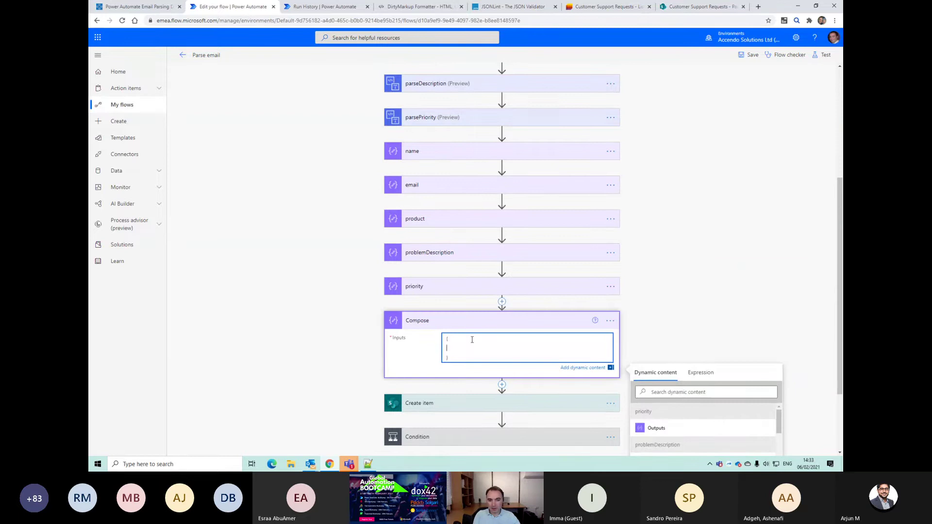
{"action": "type", "text": "\"name\": \"\","}
{"action": "key", "text": "Return"}
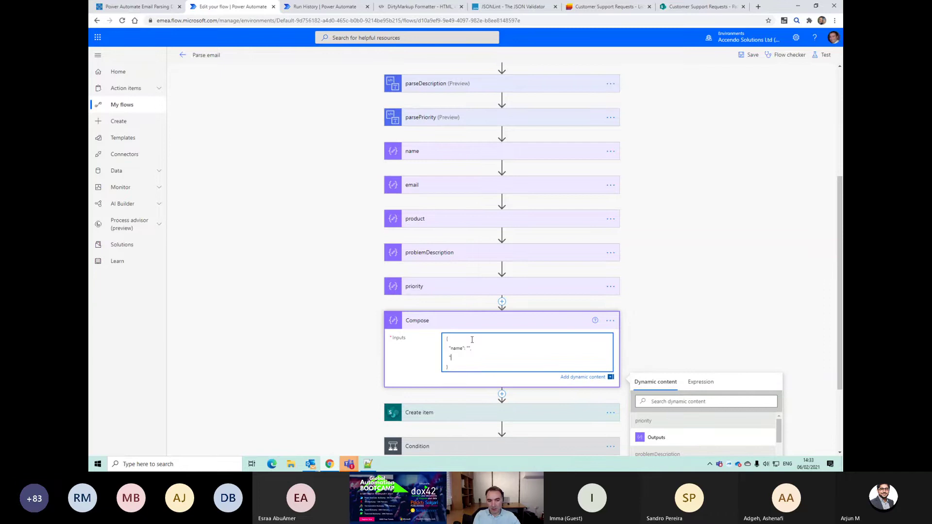
Step: Add empty "email", "product", "desc" and "priority" fields to the JSON
{"action": "type", "text": "\"email\": \"\","}
{"action": "key", "text": "Return"}
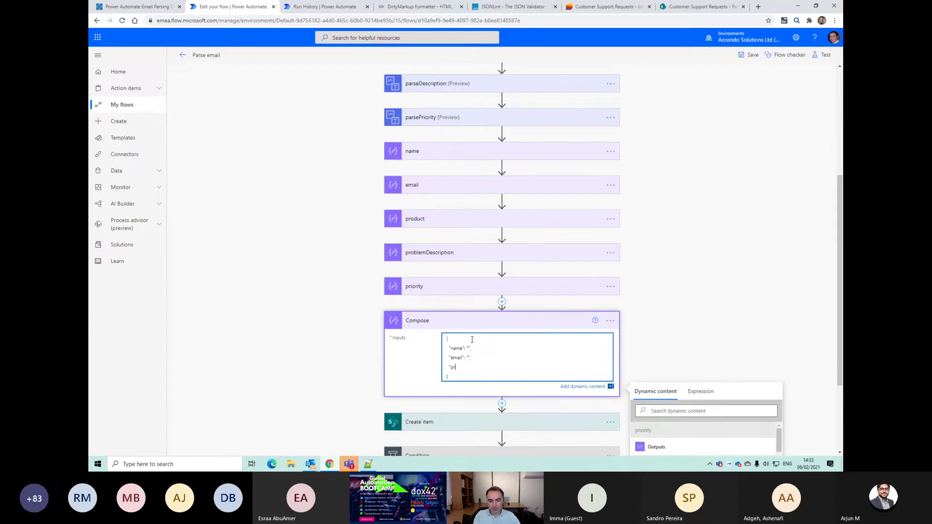
{"action": "type", "text": "\"product\": "}
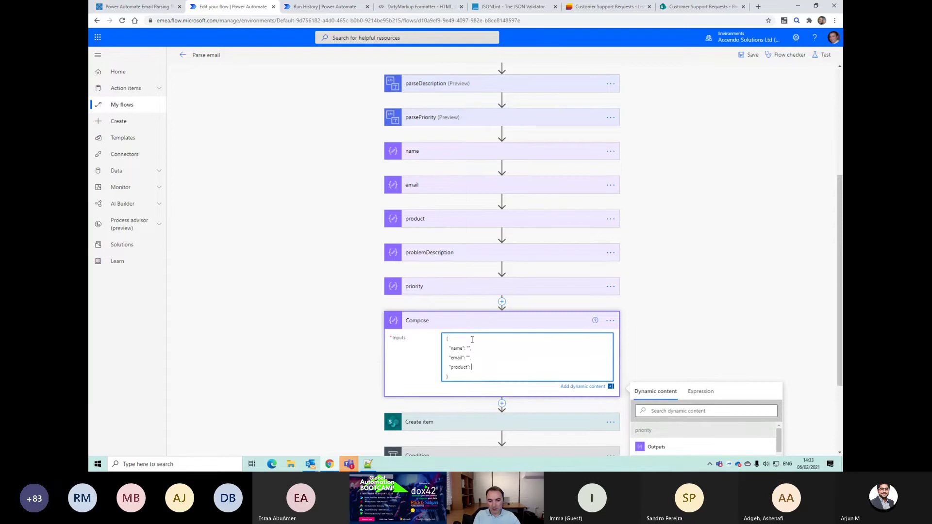
{"action": "type", "text": "\"\","}
{"action": "key", "text": "Return"}
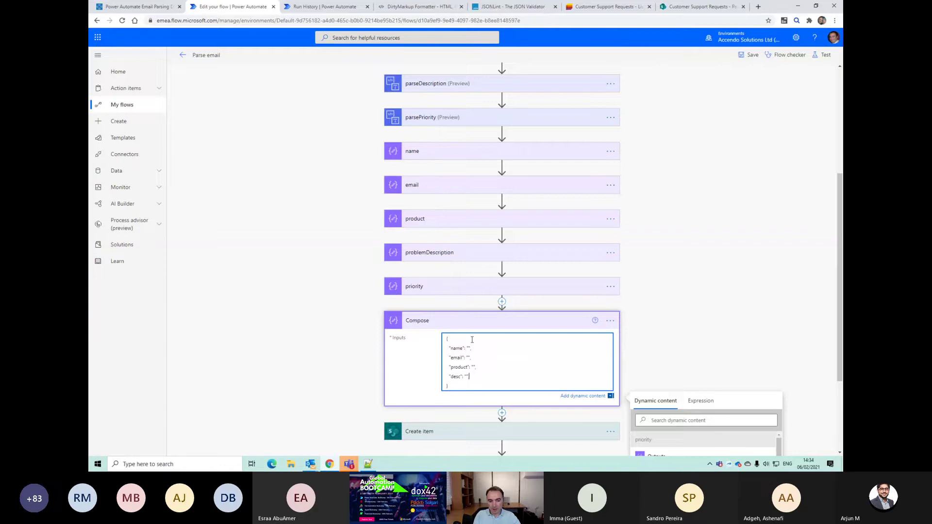
{"action": "key", "text": "Return"}
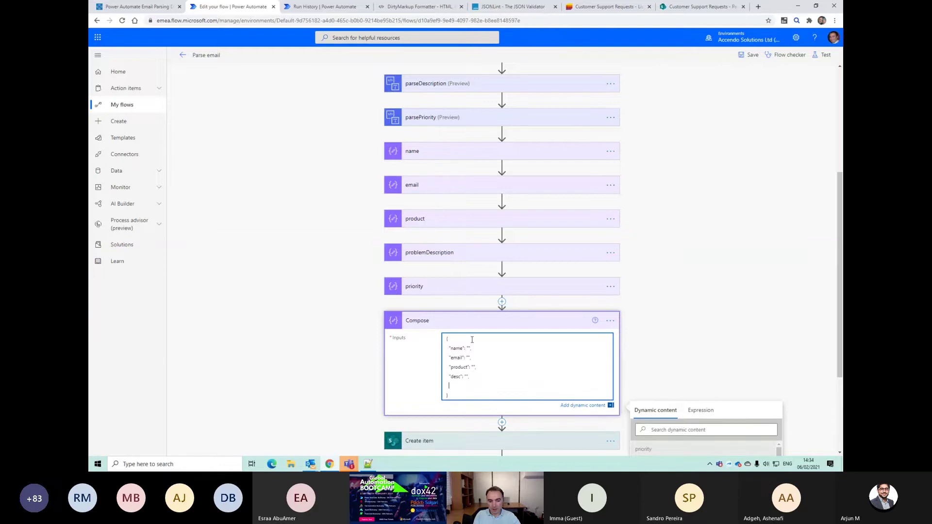
{"action": "type", "text": "\"priority\": \""}
{"action": "key", "text": "Up"}
{"action": "key", "text": "Up"}
{"action": "key", "text": "Up"}
{"action": "key", "text": "Up"}
{"action": "key", "text": "Up"}
{"action": "left_click", "coordinate": [413, 157]}
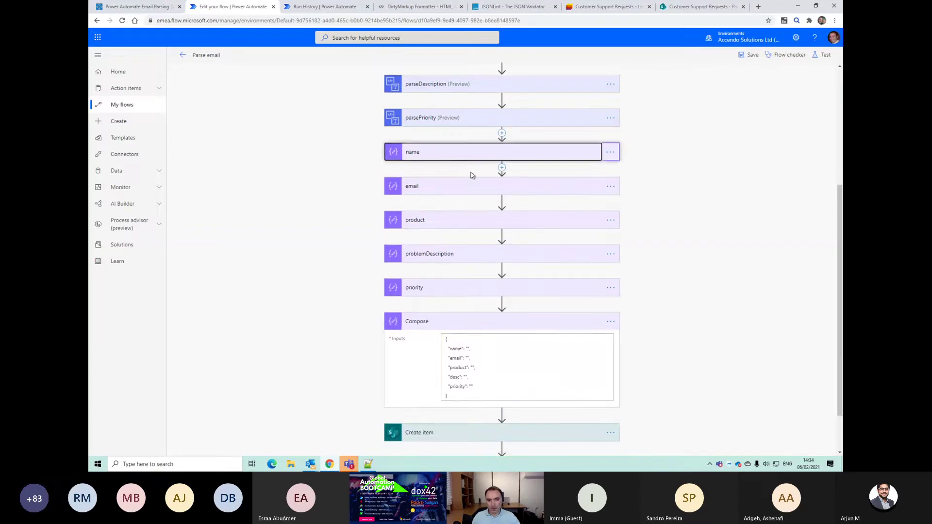
Step: Set the JSON name value to the name step's substring expression
{"action": "left_click", "coordinate": [470, 173]}
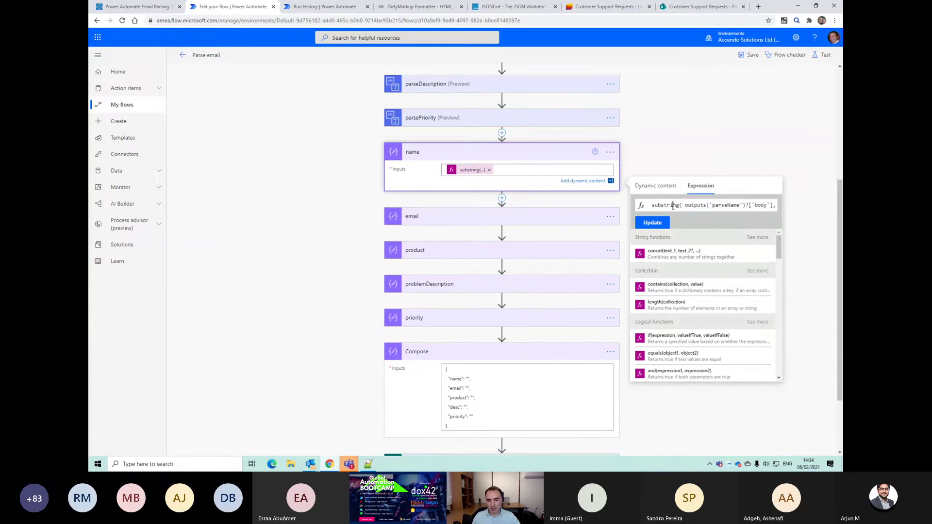
{"action": "key", "text": "ctrl+a"}
{"action": "left_click", "coordinate": [469, 377]}
{"action": "scroll", "coordinate": [655, 398], "scroll_direction": "down", "scroll_amount": 3}
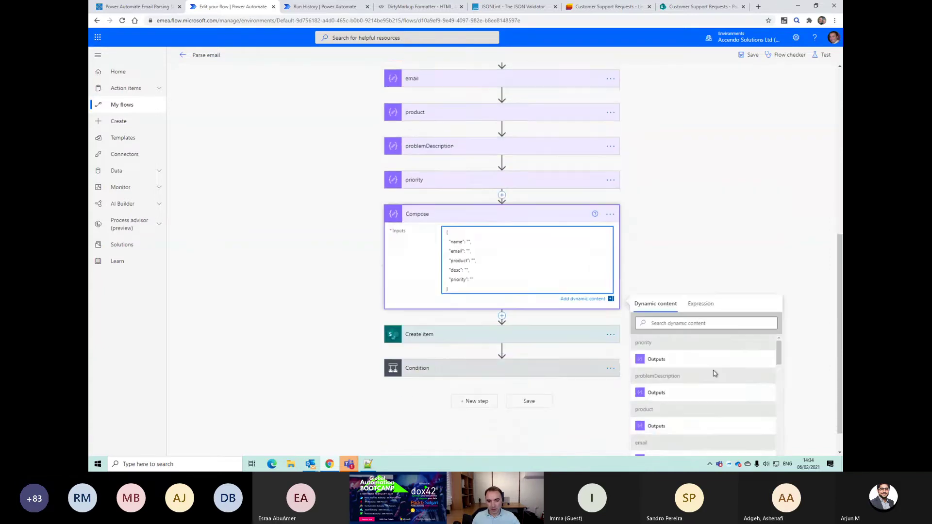
{"action": "left_click", "coordinate": [699, 303]}
{"action": "type", "text": "substring( outputs('parseName')?['body'], 4)"}
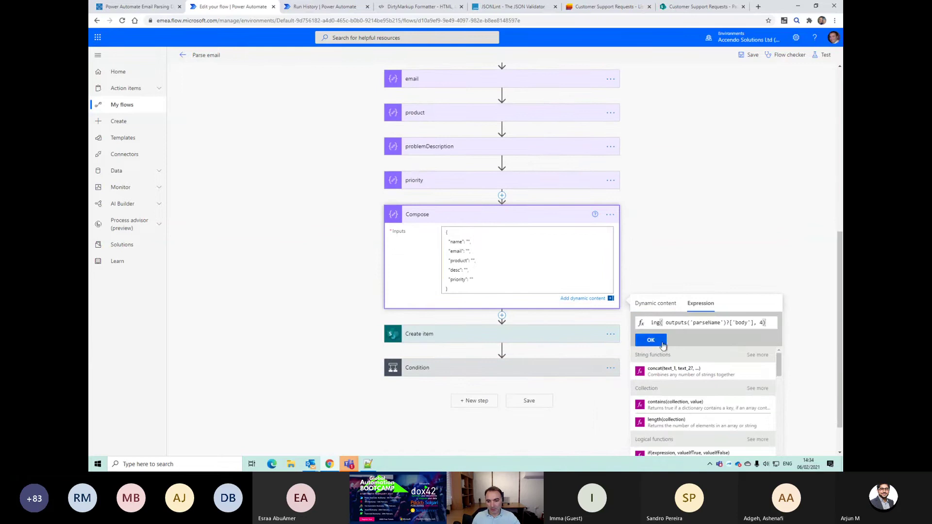
{"action": "left_click", "coordinate": [467, 240]}
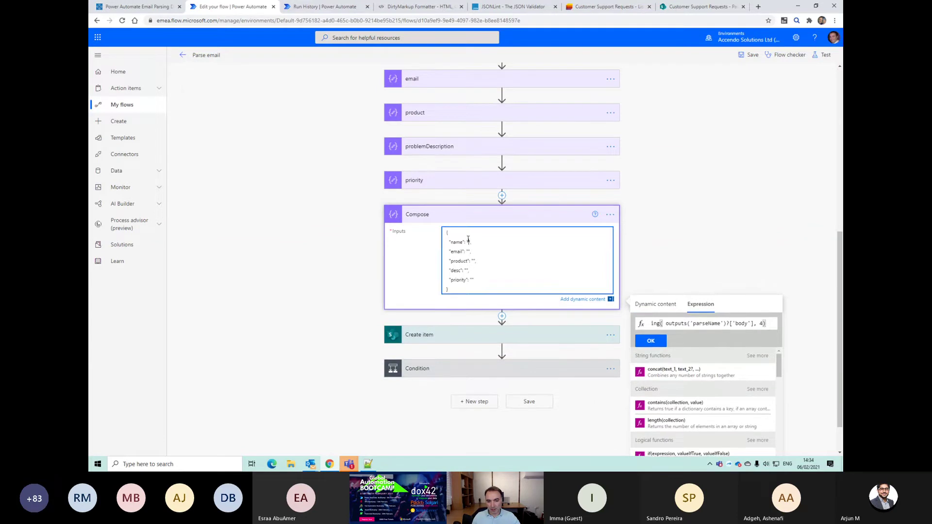
{"action": "left_click", "coordinate": [649, 341]}
Step: Set the JSON email value to the email step's substring expression
{"action": "scroll", "coordinate": [531, 290], "scroll_direction": "up", "scroll_amount": 3}
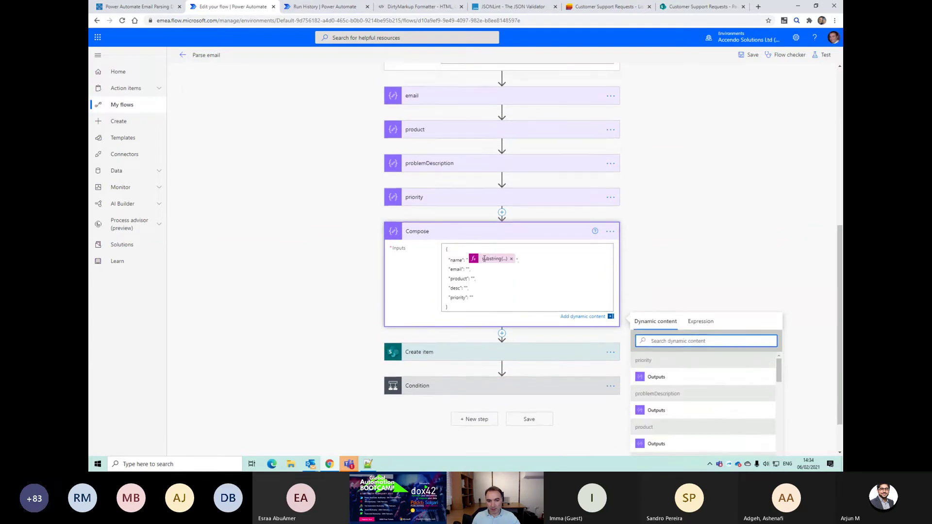
{"action": "left_click", "coordinate": [464, 203]}
{"action": "left_click", "coordinate": [470, 217]}
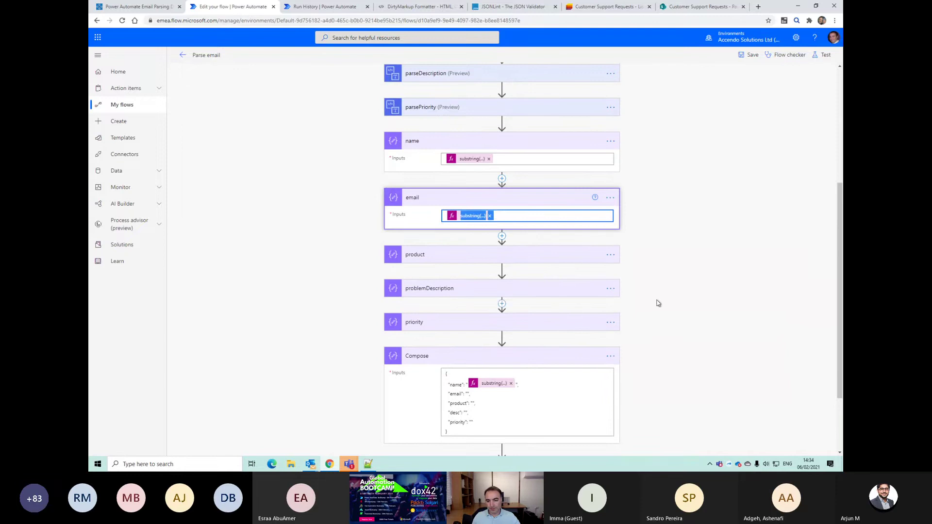
{"action": "key", "text": "ctrl+a"}
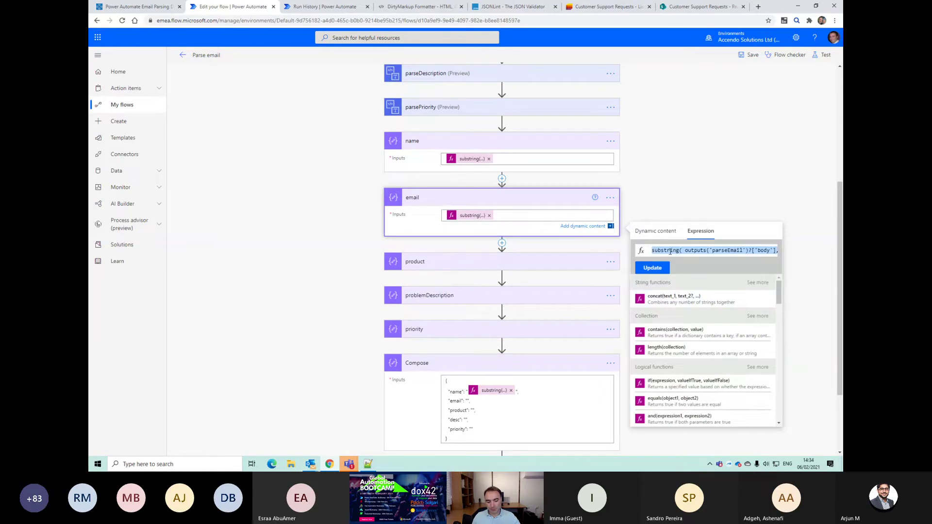
{"action": "scroll", "coordinate": [533, 311], "scroll_direction": "down", "scroll_amount": 3}
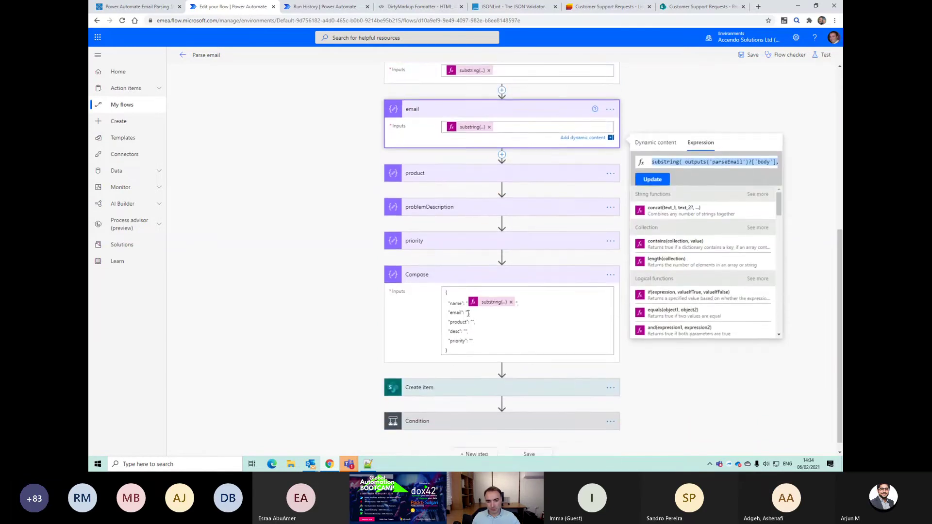
{"action": "left_click", "coordinate": [469, 313]}
{"action": "left_click", "coordinate": [674, 384]}
{"action": "key", "text": "ctrl+v"}
{"action": "left_click", "coordinate": [651, 402]}
Step: Set the JSON product value to the product step's substring expression
{"action": "left_click", "coordinate": [470, 177]}
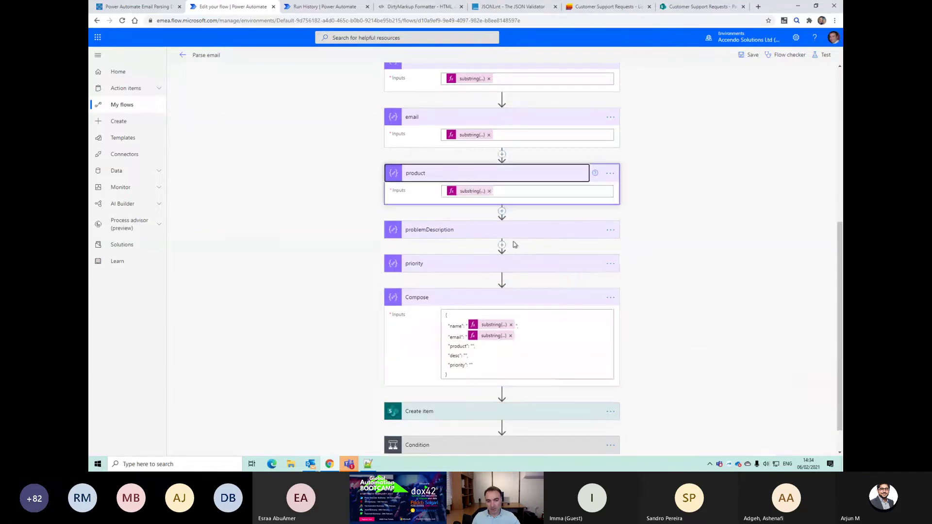
{"action": "left_click", "coordinate": [469, 191]}
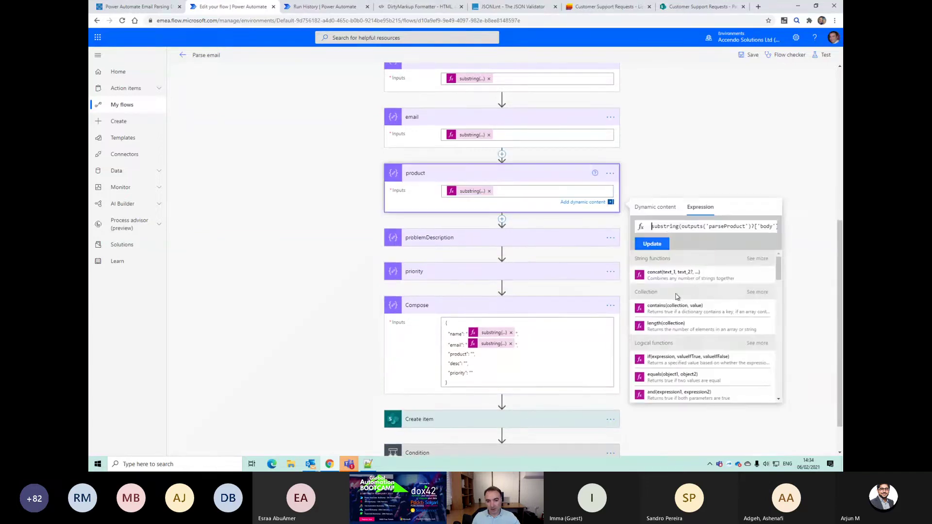
{"action": "triple_click", "coordinate": [667, 227]}
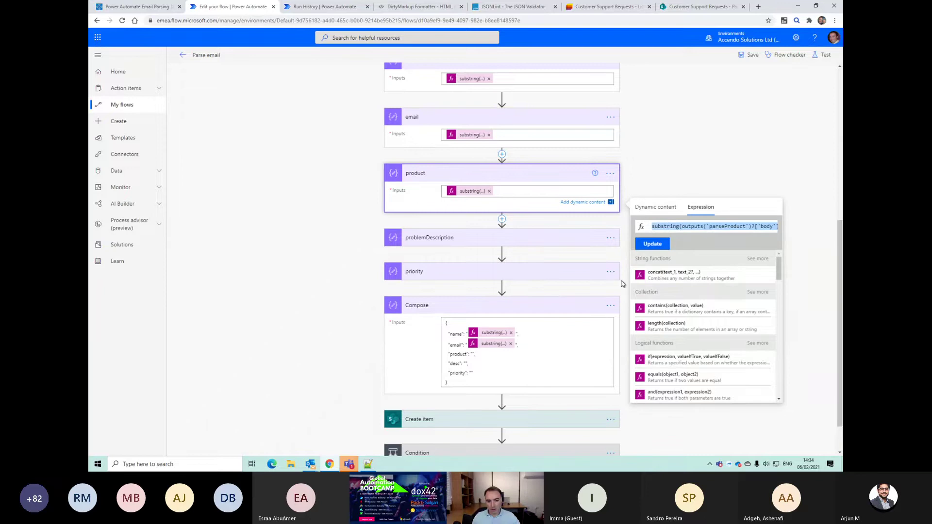
{"action": "scroll", "coordinate": [502, 301], "scroll_direction": "down", "scroll_amount": 1}
{"action": "left_click", "coordinate": [473, 309]}
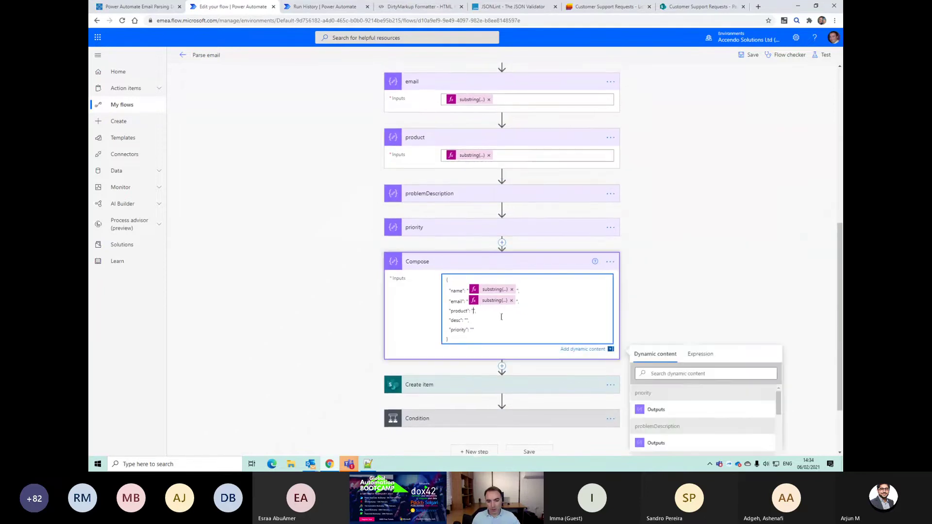
{"action": "left_click", "coordinate": [700, 353]}
{"action": "key", "text": "ctrl+v"}
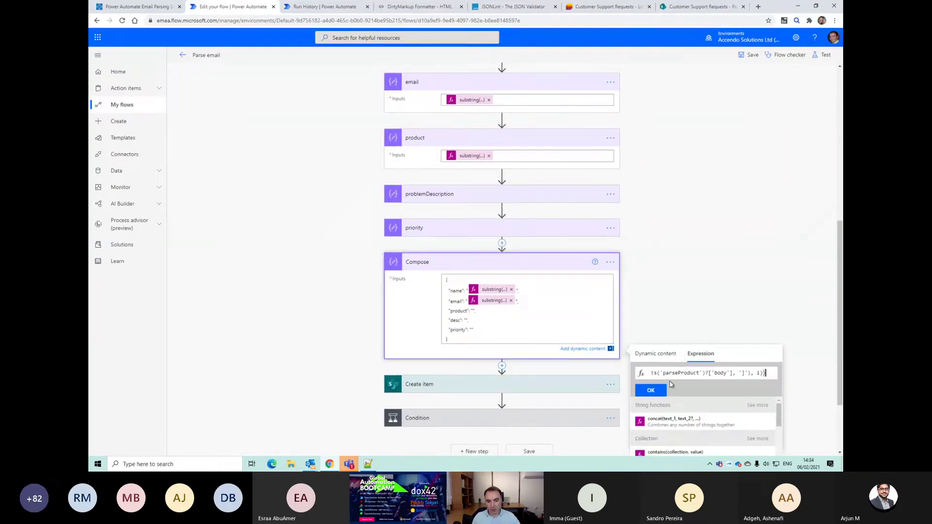
{"action": "left_click", "coordinate": [650, 390]}
Step: Set the JSON desc value to the problemDescription step's substring expression
{"action": "left_click", "coordinate": [466, 322]}
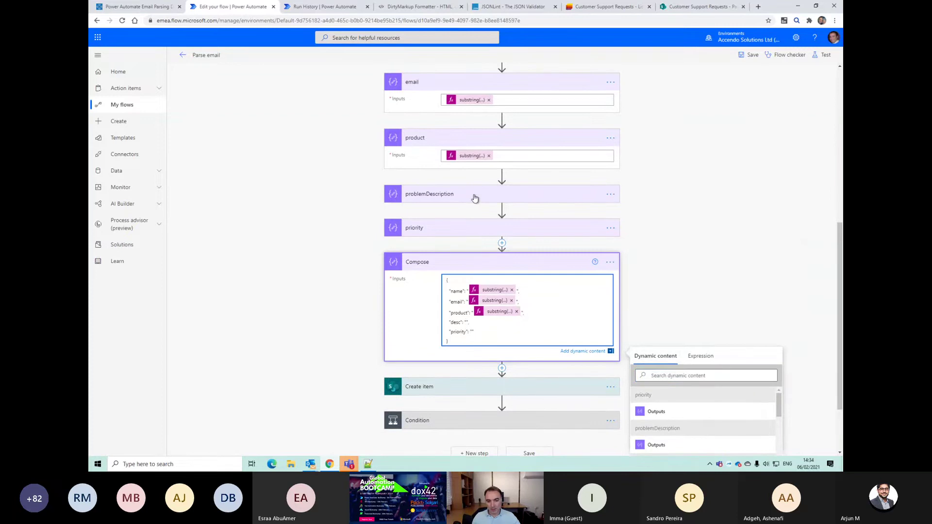
{"action": "left_click", "coordinate": [474, 198]}
{"action": "left_click", "coordinate": [472, 214]}
{"action": "left_click", "coordinate": [696, 248]}
{"action": "key", "text": "ctrl+a"}
{"action": "scroll", "coordinate": [534, 320], "scroll_direction": "down", "scroll_amount": 1}
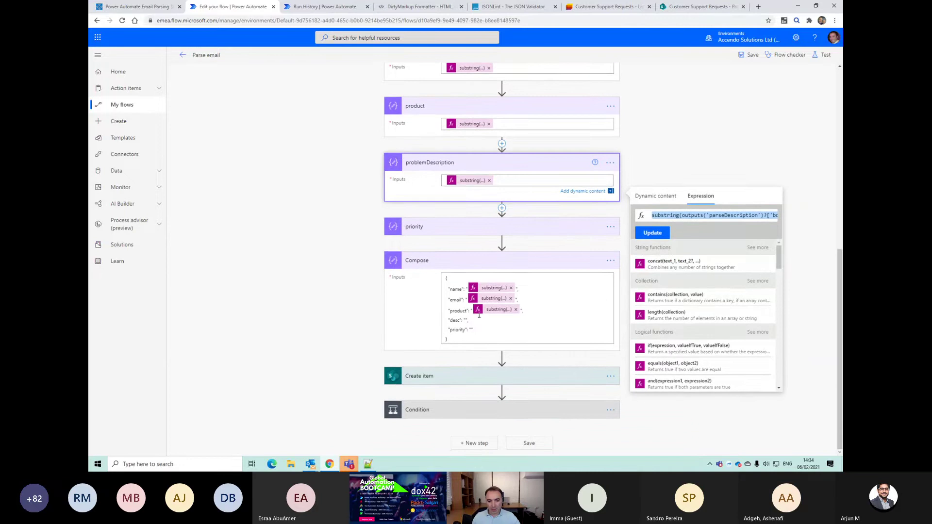
{"action": "left_click", "coordinate": [467, 320]}
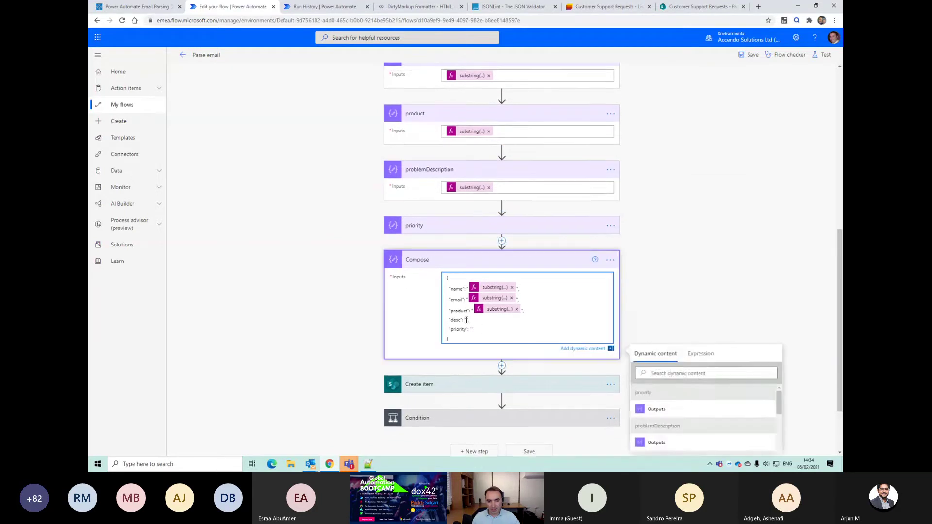
{"action": "left_click", "coordinate": [701, 354]}
{"action": "key", "text": "ctrl+v"}
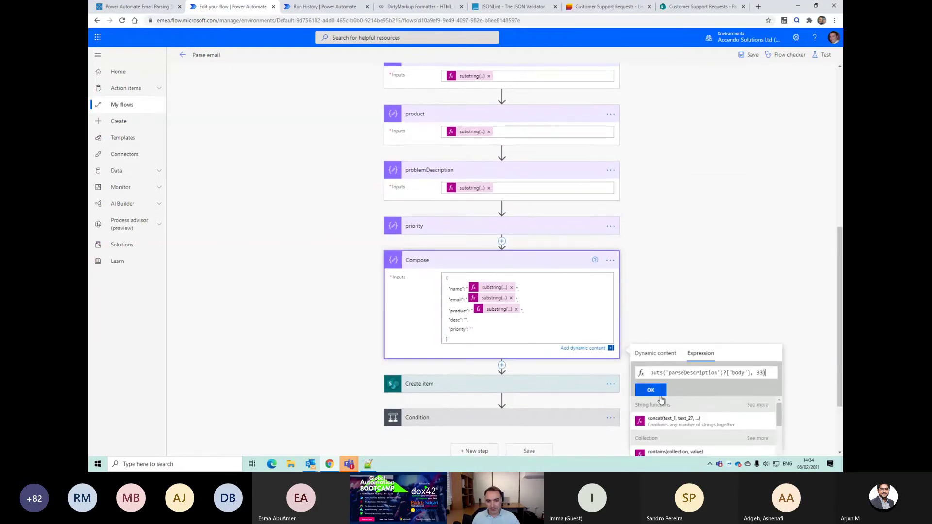
{"action": "left_click", "coordinate": [650, 390]}
Step: Set the JSON priority value to the priority step's substring expression
{"action": "left_click", "coordinate": [486, 226]}
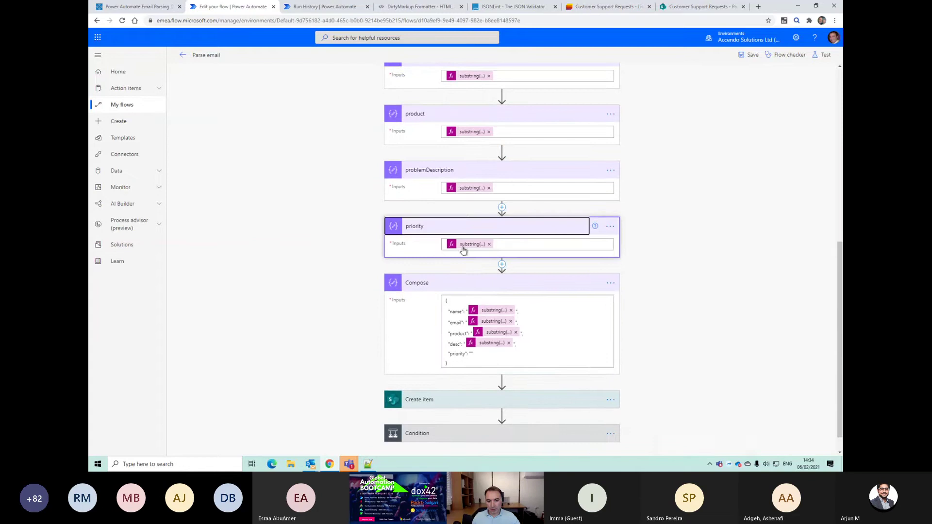
{"action": "left_click", "coordinate": [470, 243]}
{"action": "key", "text": "ctrl+a"}
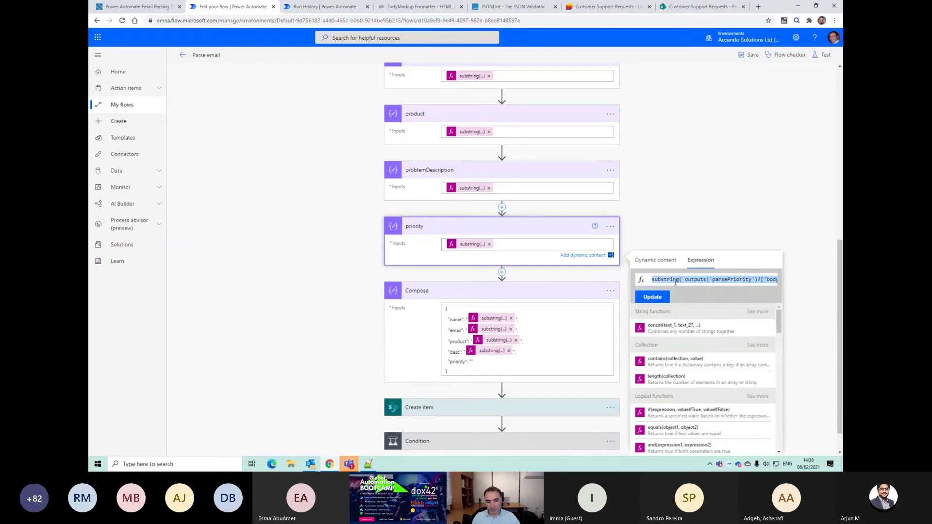
{"action": "scroll", "coordinate": [485, 340], "scroll_direction": "down", "scroll_amount": 2}
{"action": "left_click", "coordinate": [472, 330]}
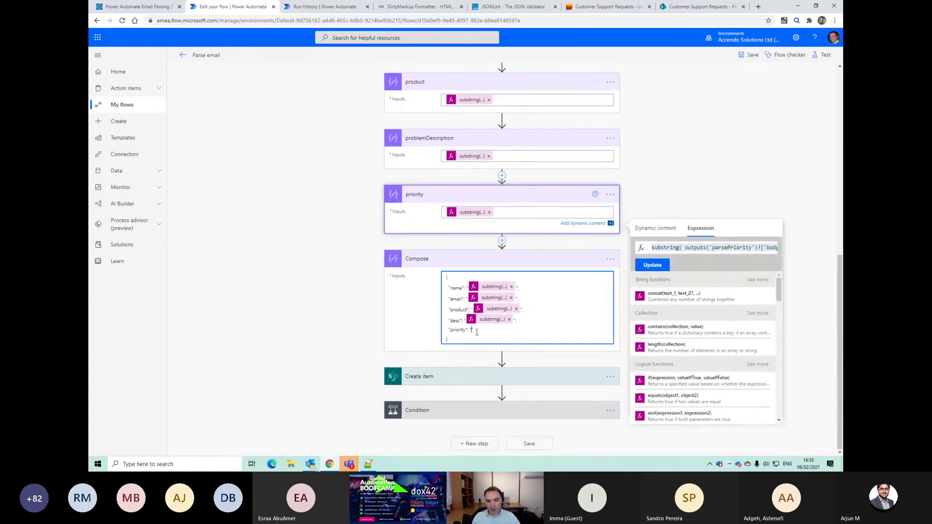
{"action": "left_click", "coordinate": [699, 353]}
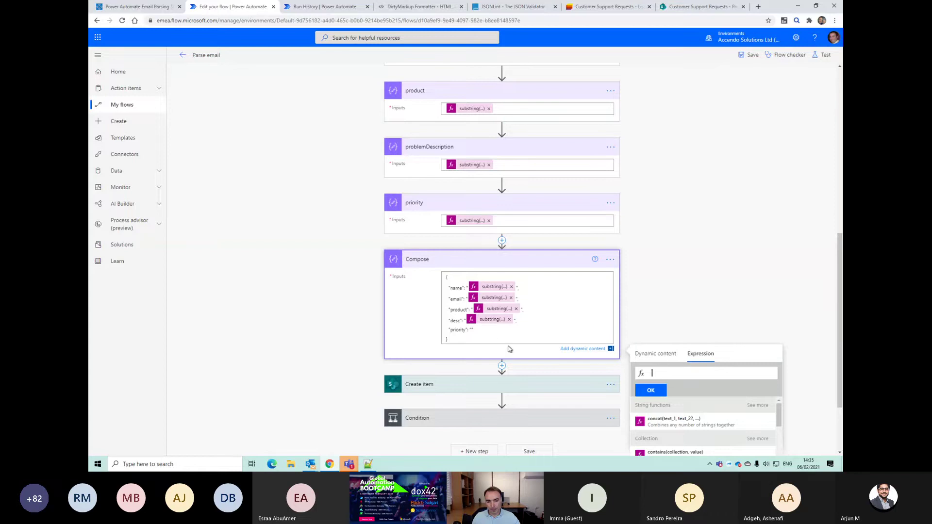
{"action": "type", "text": "substring(outputs('parsePriority')?['body'], 8)"}
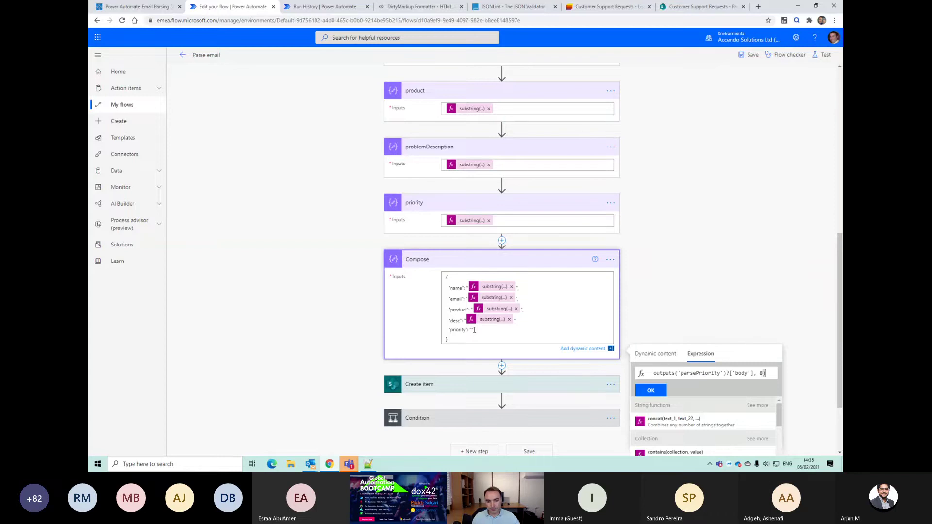
{"action": "key", "text": "Return"}
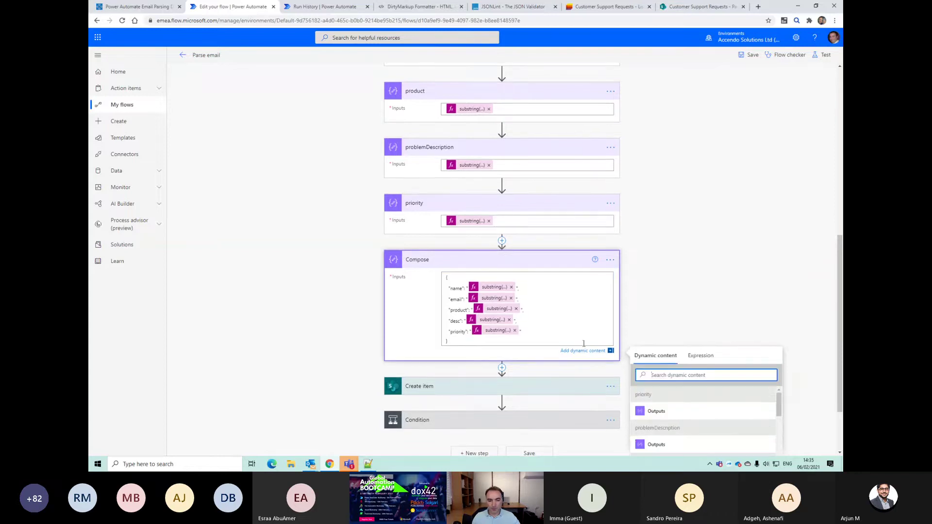
{"action": "left_click", "coordinate": [610, 260]}
{"action": "left_click", "coordinate": [660, 280]}
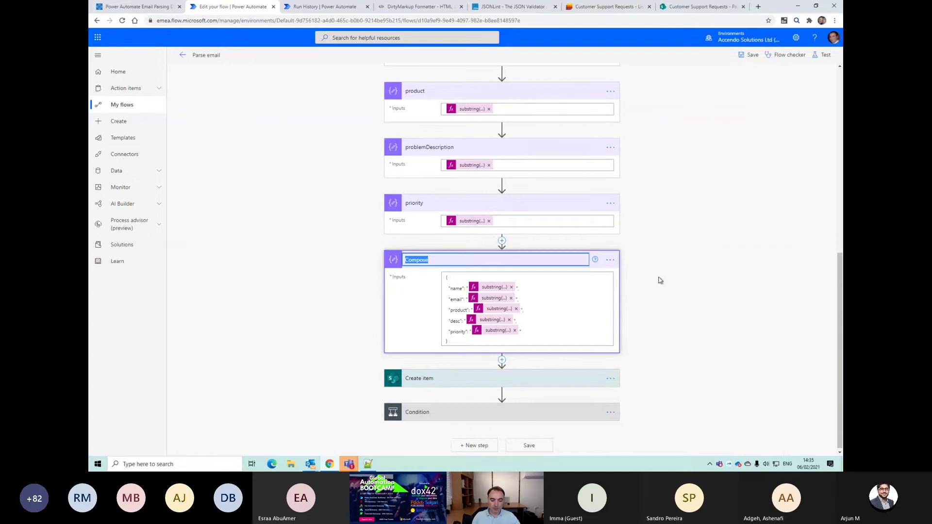
Step: Name the step emailData and follow it with a Terminate action whose status is Succeeded
{"action": "type", "text": "emailData"}
{"action": "key", "text": "Return"}
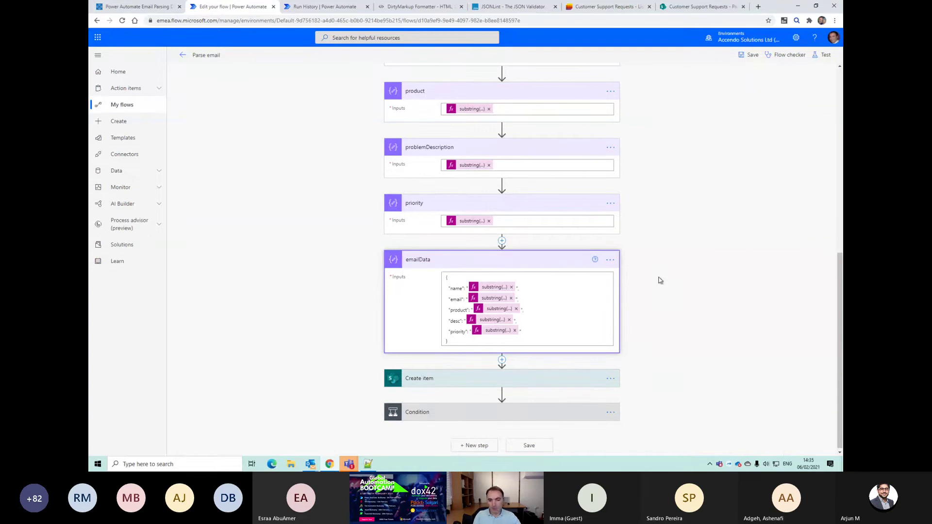
{"action": "left_click", "coordinate": [825, 56]}
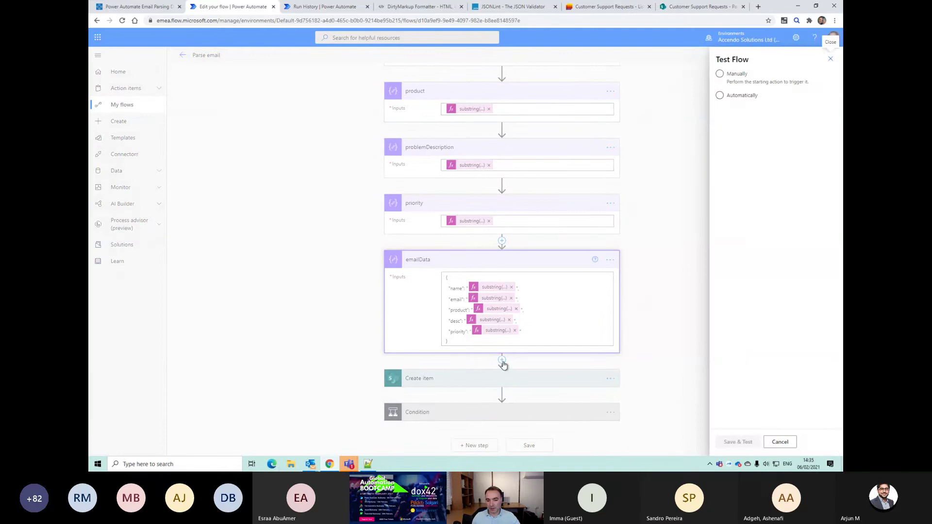
{"action": "left_click", "coordinate": [502, 363]}
{"action": "left_click", "coordinate": [495, 374]}
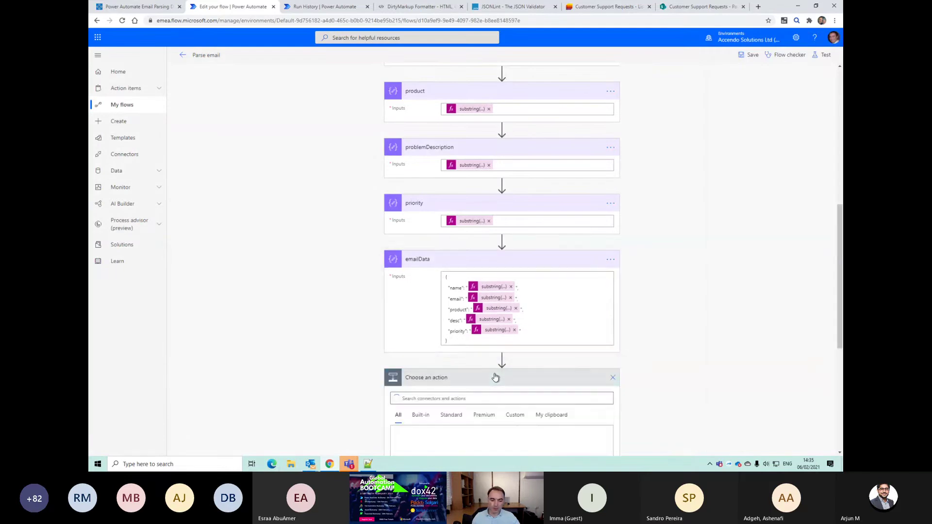
{"action": "type", "text": "termin"}
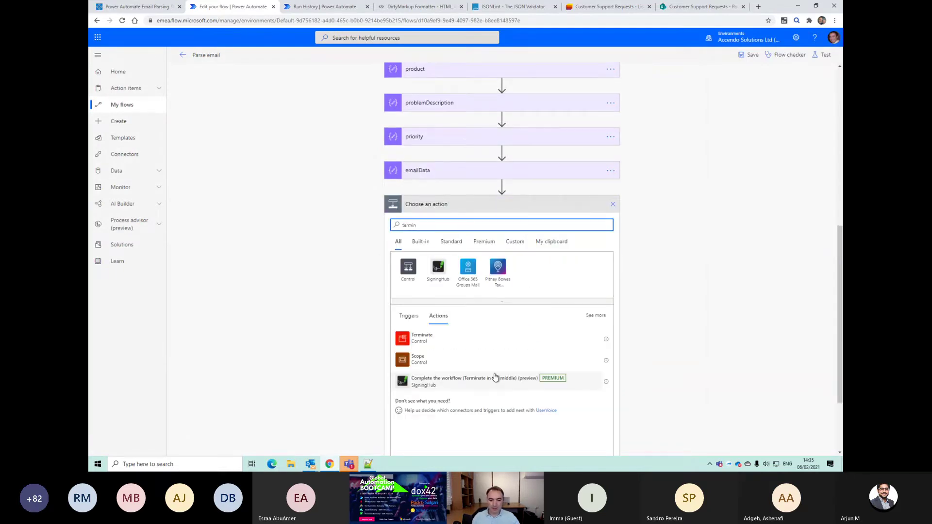
{"action": "left_click", "coordinate": [423, 338]}
{"action": "left_click", "coordinate": [589, 312]}
{"action": "left_click", "coordinate": [473, 344]}
Step: Save the Parse email flow and start a manual test run
{"action": "left_click", "coordinate": [749, 55]}
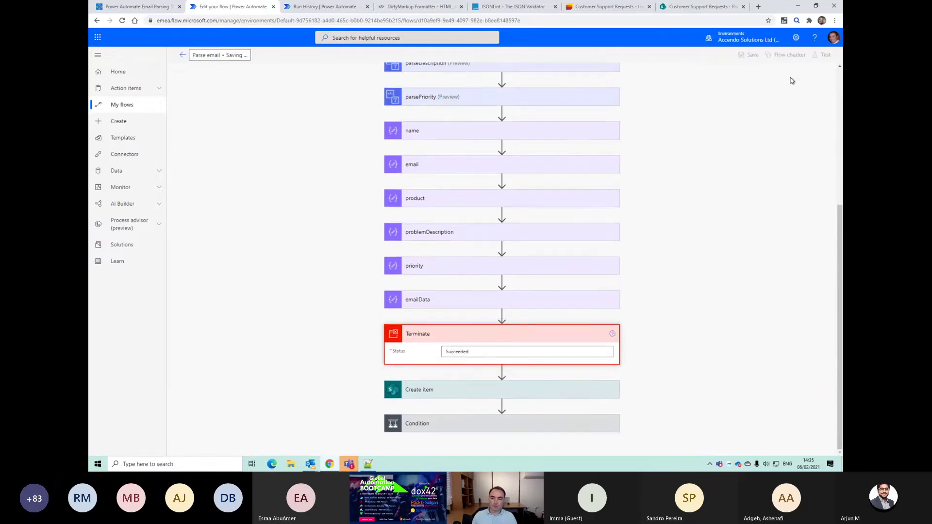
{"action": "left_click", "coordinate": [826, 55]}
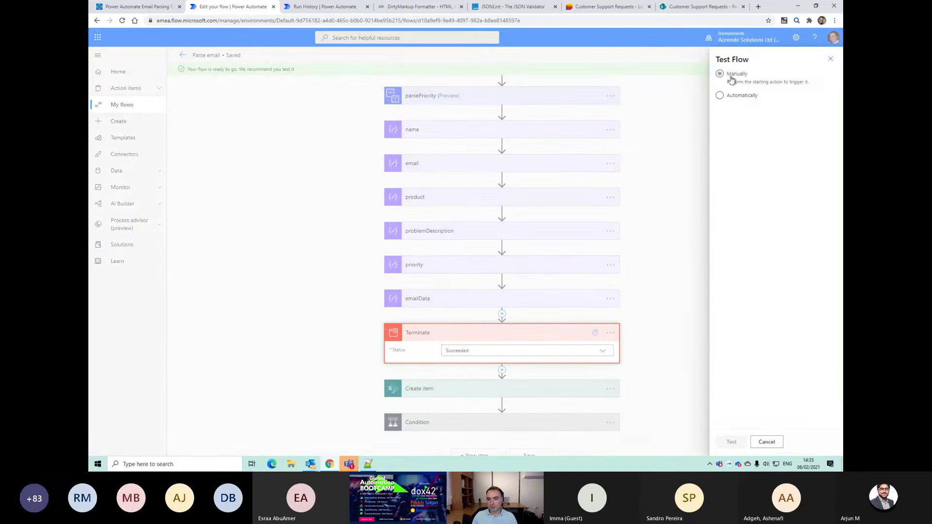
{"action": "left_click", "coordinate": [738, 442]}
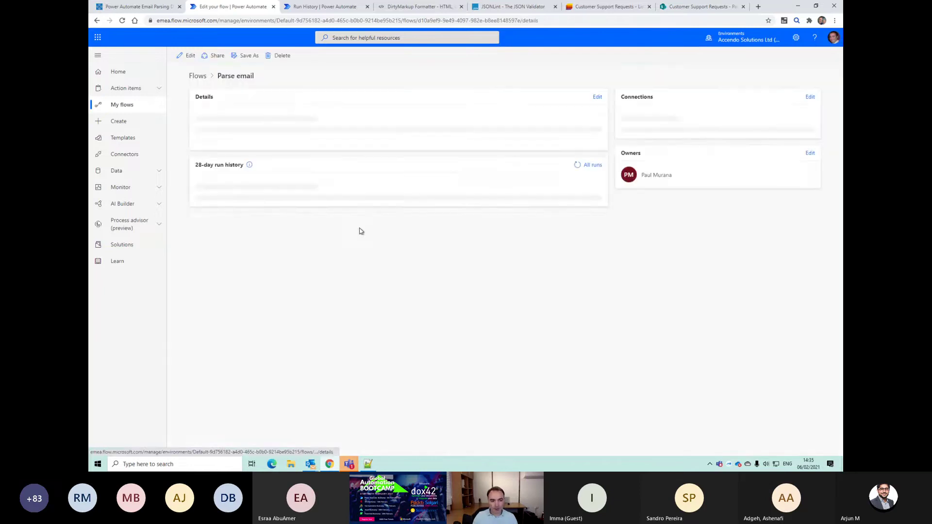
Step: Resubmit an earlier Parse email run and confirm with OK
{"action": "left_click", "coordinate": [258, 296]}
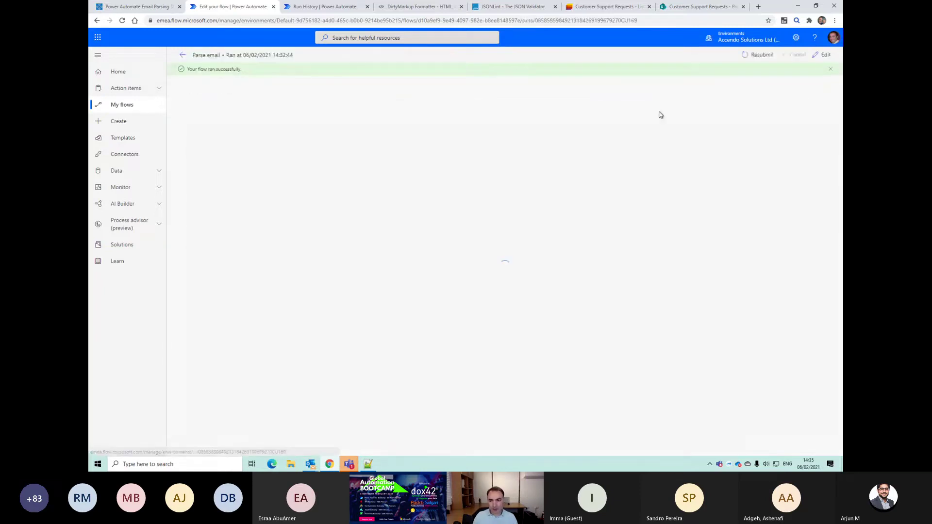
{"action": "left_click", "coordinate": [757, 55]}
{"action": "left_click", "coordinate": [503, 65]}
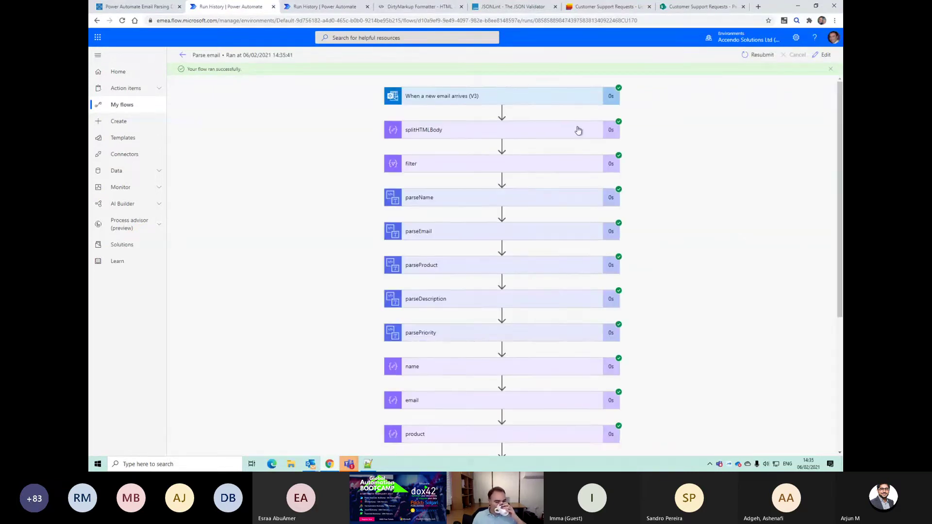
{"action": "scroll", "coordinate": [537, 248], "scroll_direction": "down", "scroll_amount": 4}
{"action": "scroll", "coordinate": [538, 248], "scroll_direction": "down", "scroll_amount": 1}
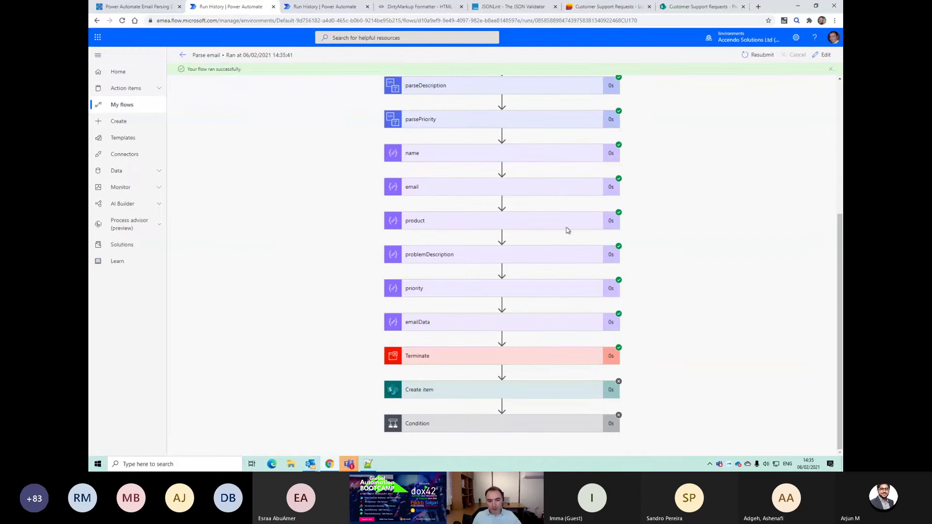
Step: Inspect emailData's run details and select all of its output JSON, then return to Edit
{"action": "left_click", "coordinate": [545, 325]}
{"action": "scroll", "coordinate": [520, 331], "scroll_direction": "down", "scroll_amount": 2}
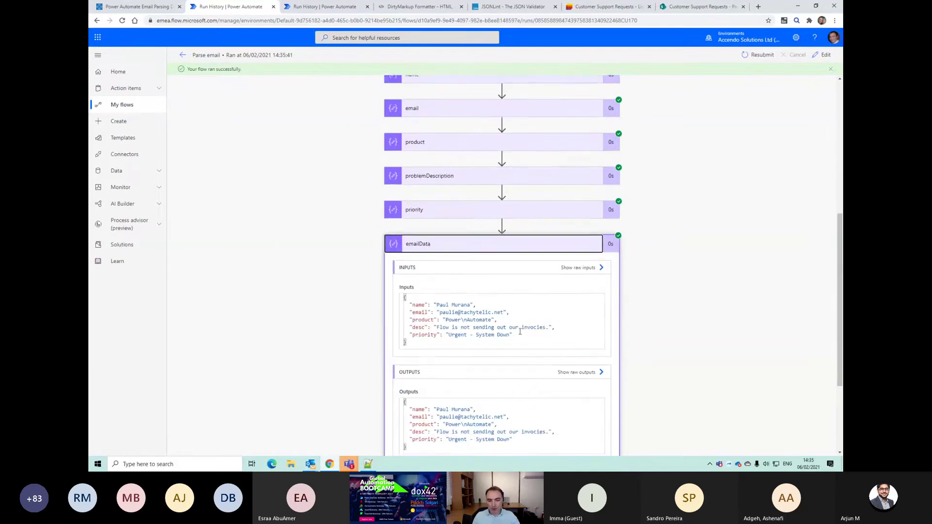
{"action": "left_click_drag", "start_coordinate": [531, 340], "coordinate": [402, 297]}
{"action": "left_click", "coordinate": [416, 320]}
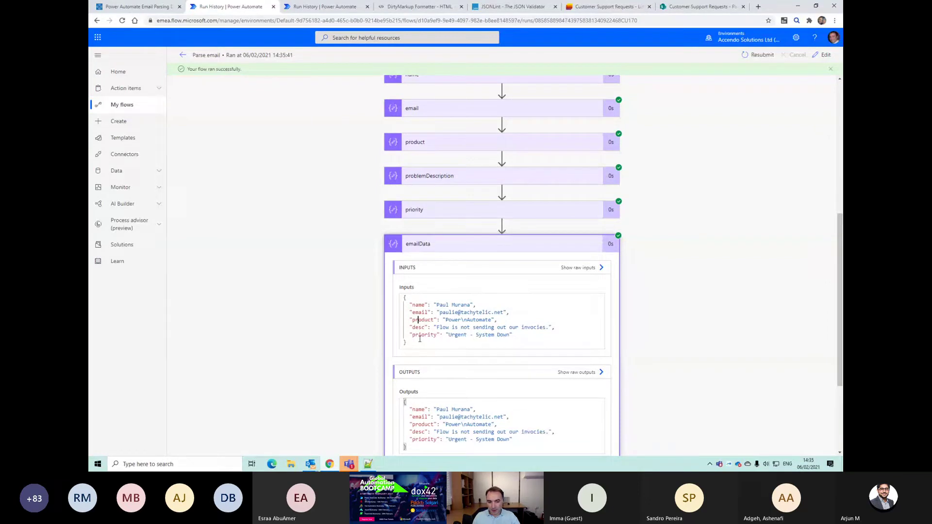
{"action": "left_click_drag", "start_coordinate": [445, 320], "coordinate": [472, 320]}
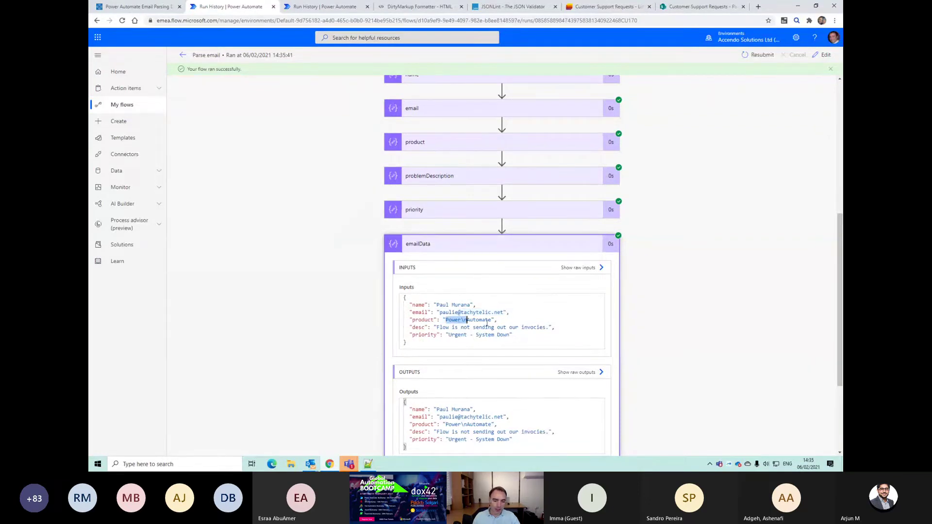
{"action": "scroll", "coordinate": [486, 323], "scroll_direction": "down", "scroll_amount": 2}
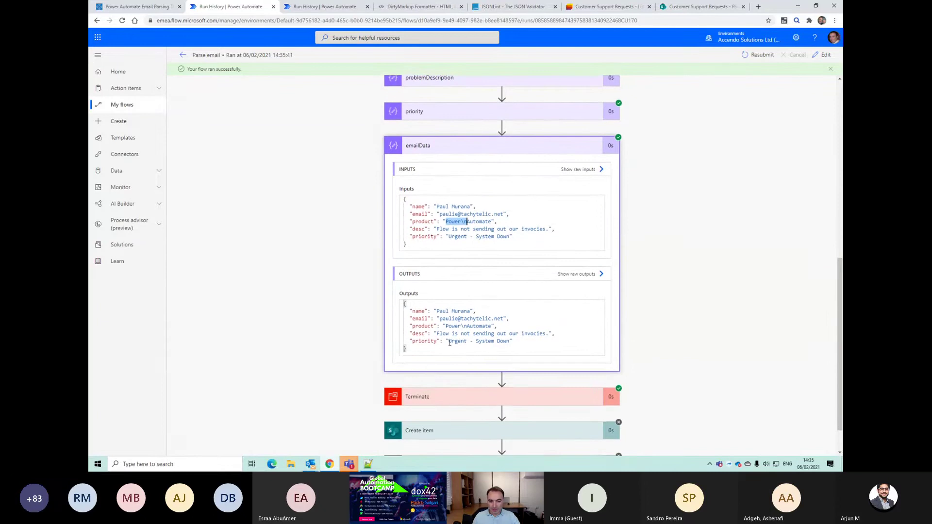
{"action": "scroll", "coordinate": [427, 160], "scroll_direction": "up", "scroll_amount": 4}
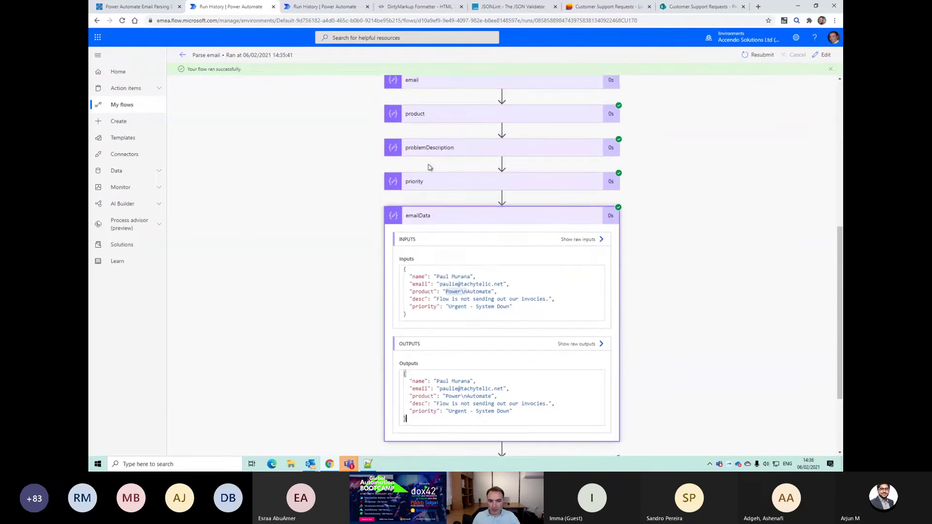
{"action": "scroll", "coordinate": [449, 178], "scroll_direction": "down", "scroll_amount": 5}
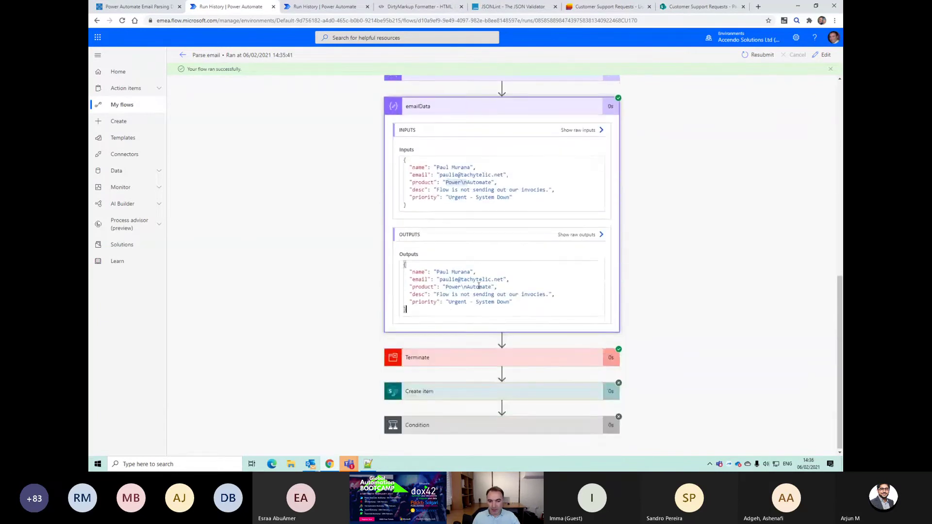
{"action": "key", "text": "ctrl+a"}
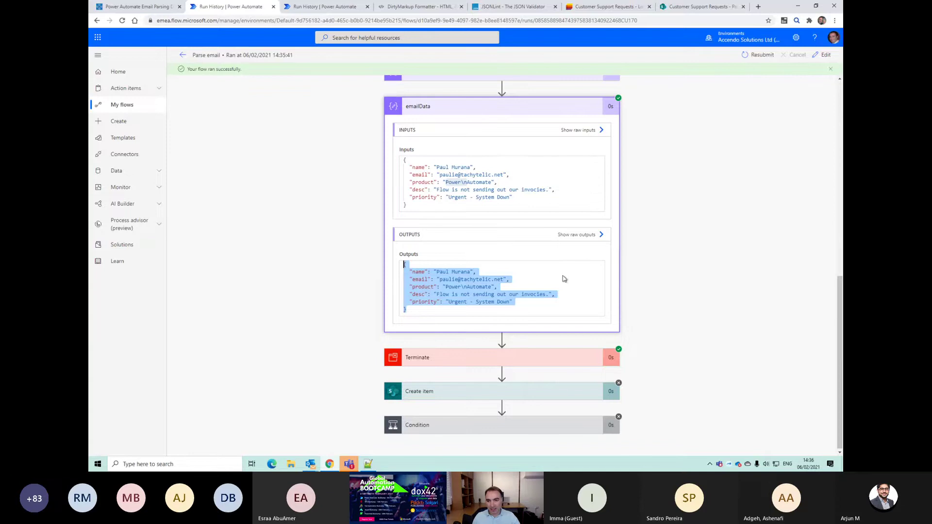
{"action": "left_click", "coordinate": [823, 55]}
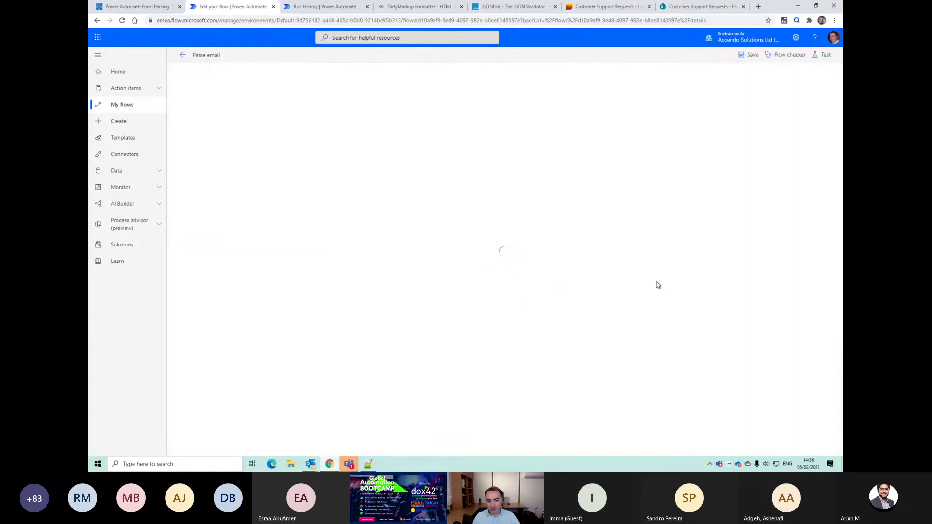
Step: Insert a Parse JSON action between emailData and Terminate, with emailData Outputs as Content
{"action": "scroll", "coordinate": [653, 286], "scroll_direction": "down", "scroll_amount": 5}
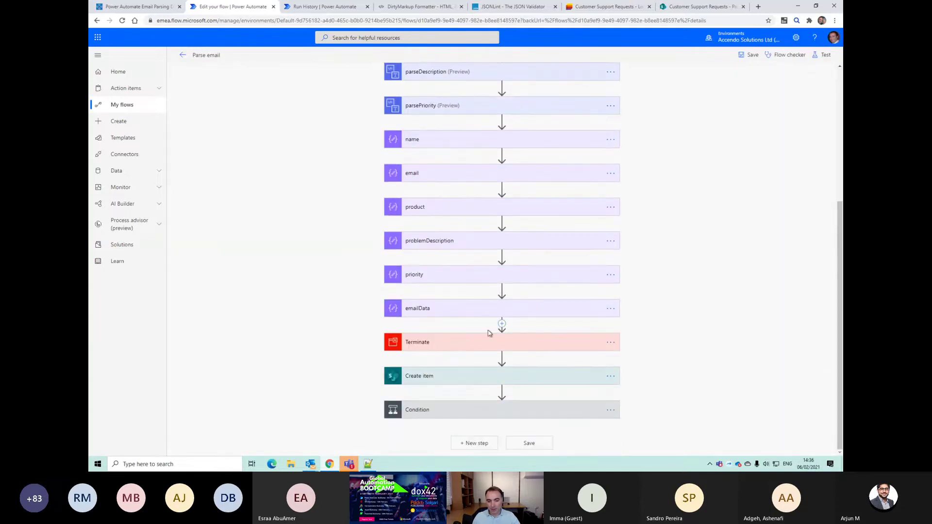
{"action": "left_click", "coordinate": [501, 323]}
{"action": "left_click", "coordinate": [507, 335]}
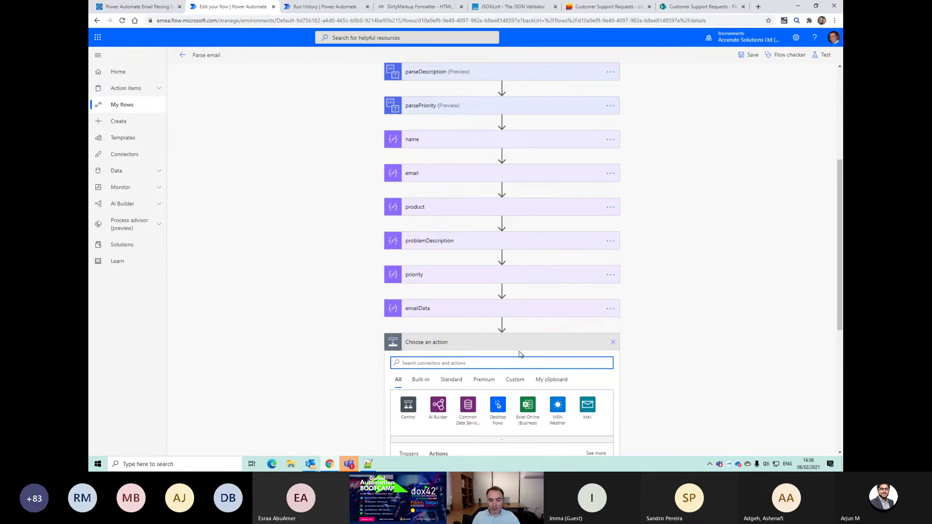
{"action": "type", "text": "parse"}
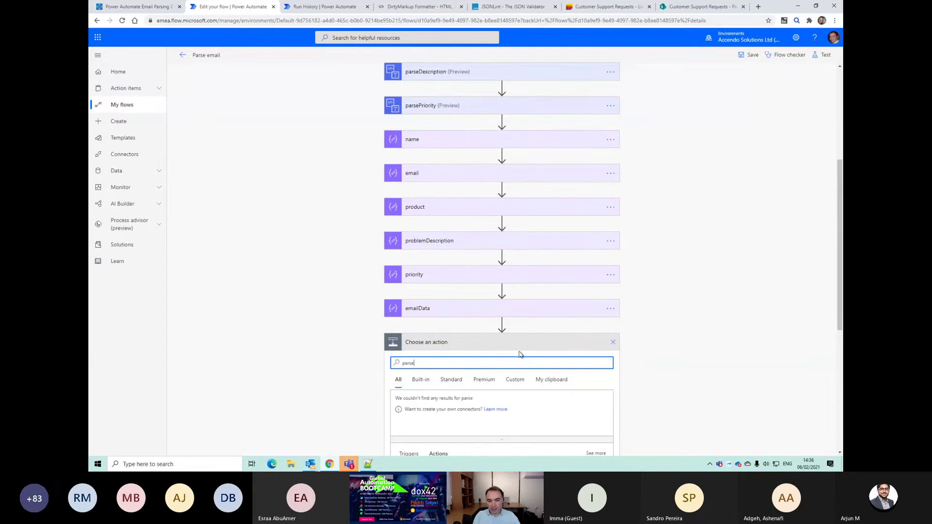
{"action": "scroll", "coordinate": [521, 355], "scroll_direction": "down", "scroll_amount": 2}
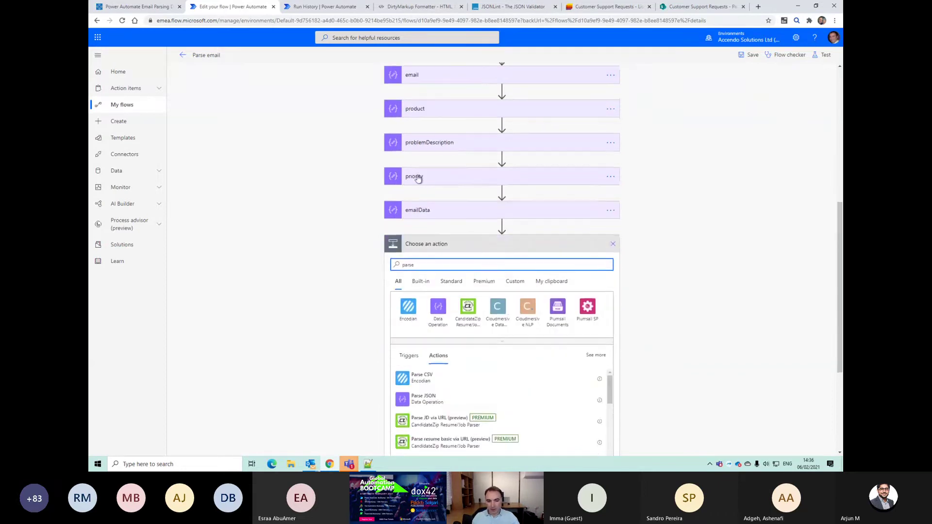
{"action": "left_click", "coordinate": [409, 404]}
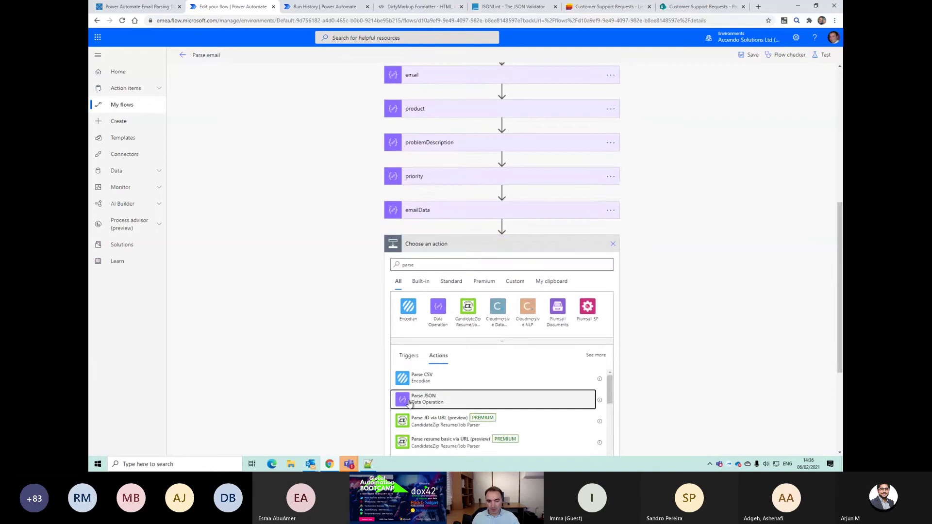
{"action": "left_click", "coordinate": [662, 335]}
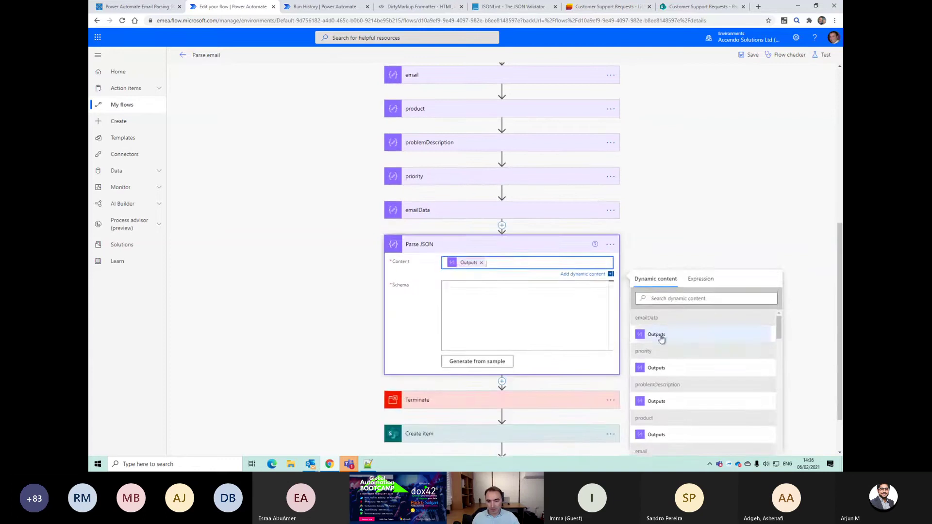
Step: Generate the Parse JSON schema from the pasted emailData JSON sample
{"action": "left_click", "coordinate": [481, 356]}
{"action": "key", "text": "ctrl+v"}
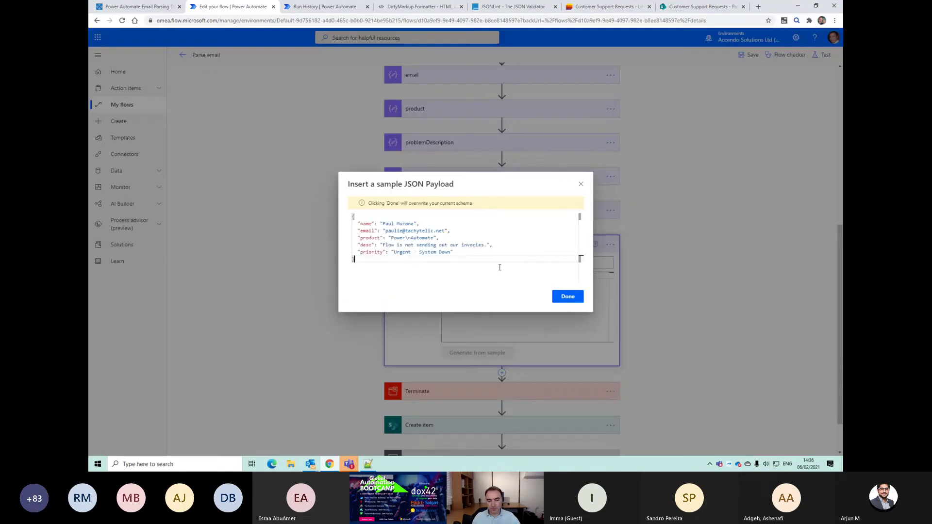
{"action": "left_click", "coordinate": [567, 289]}
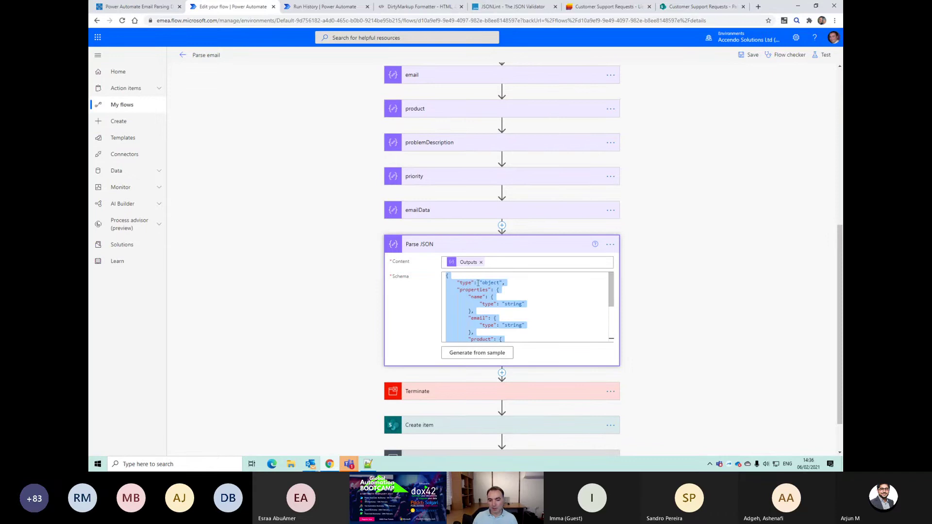
{"action": "left_click", "coordinate": [482, 354]}
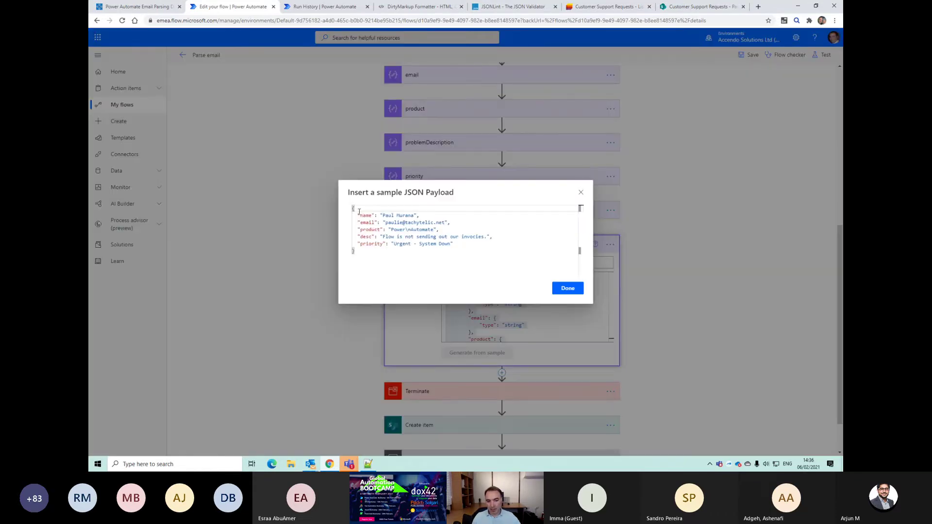
{"action": "key", "text": "ctrl+a"}
{"action": "left_click", "coordinate": [567, 291]}
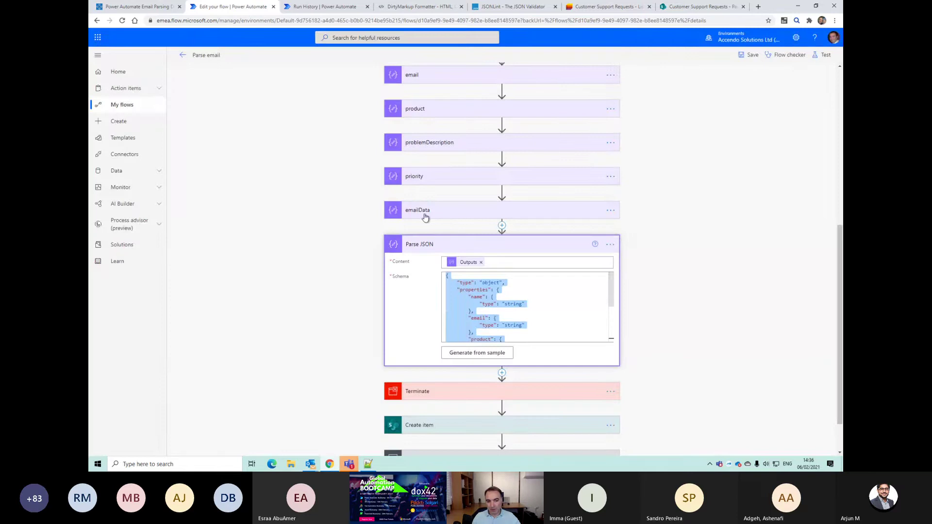
{"action": "scroll", "coordinate": [451, 250], "scroll_direction": "up", "scroll_amount": 2}
Step: Delete the name, email and product Compose steps, confirming each deletion
{"action": "left_click", "coordinate": [610, 110]}
{"action": "left_click", "coordinate": [651, 206]}
{"action": "left_click", "coordinate": [481, 266]}
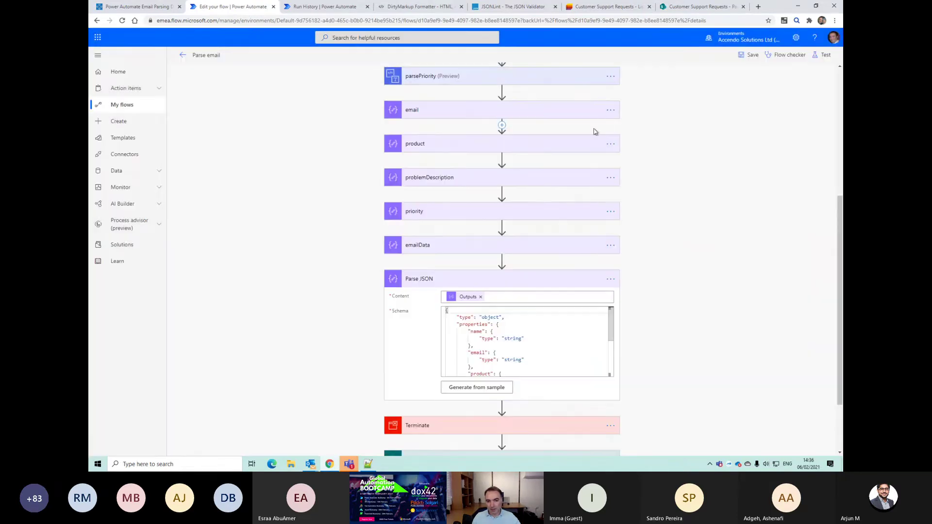
{"action": "left_click", "coordinate": [609, 110]}
{"action": "left_click", "coordinate": [561, 194]}
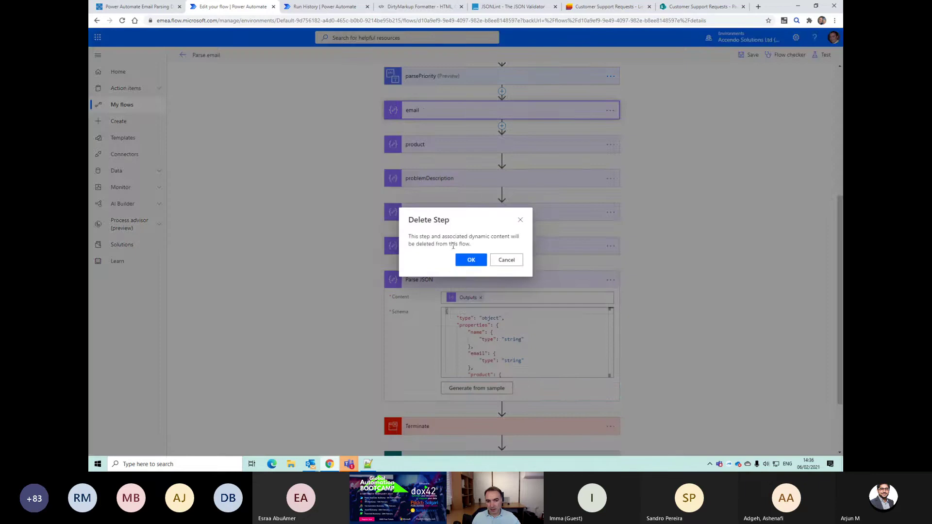
{"action": "left_click", "coordinate": [470, 259]}
{"action": "left_click", "coordinate": [610, 110]}
{"action": "left_click", "coordinate": [645, 206]}
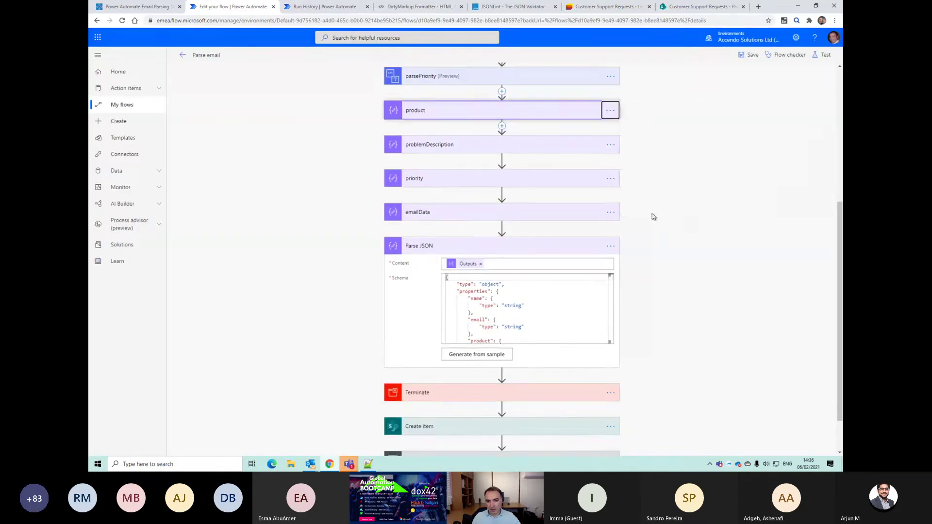
{"action": "left_click", "coordinate": [471, 259]}
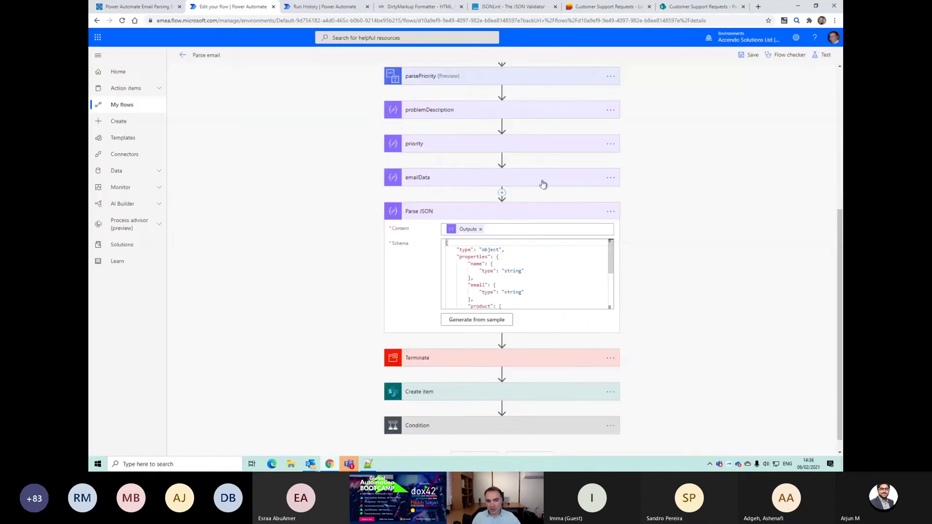
Step: Delete the problemDescription and priority Compose steps, confirming each deletion
{"action": "left_click", "coordinate": [610, 110]}
{"action": "left_click", "coordinate": [665, 209]}
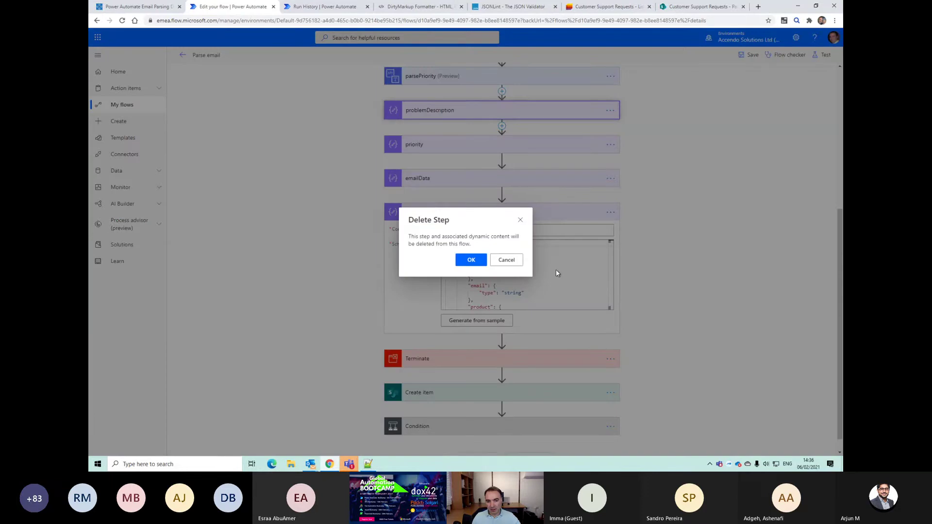
{"action": "left_click", "coordinate": [470, 259]}
{"action": "left_click", "coordinate": [610, 127]}
{"action": "left_click", "coordinate": [655, 230]}
{"action": "left_click", "coordinate": [470, 260]}
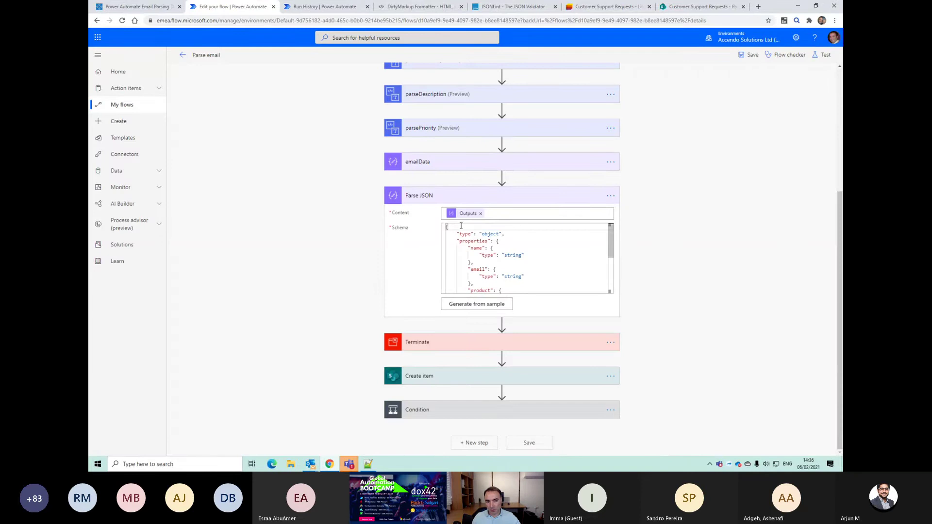
Step: Save, test automatically with the most recent Succeeded trigger, then reopen the editor
{"action": "left_click", "coordinate": [748, 55]}
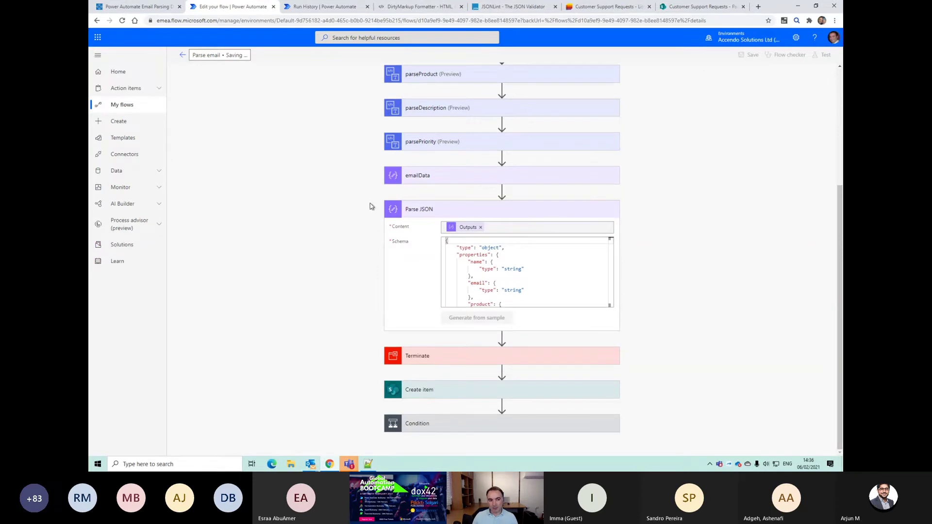
{"action": "left_click", "coordinate": [815, 55]}
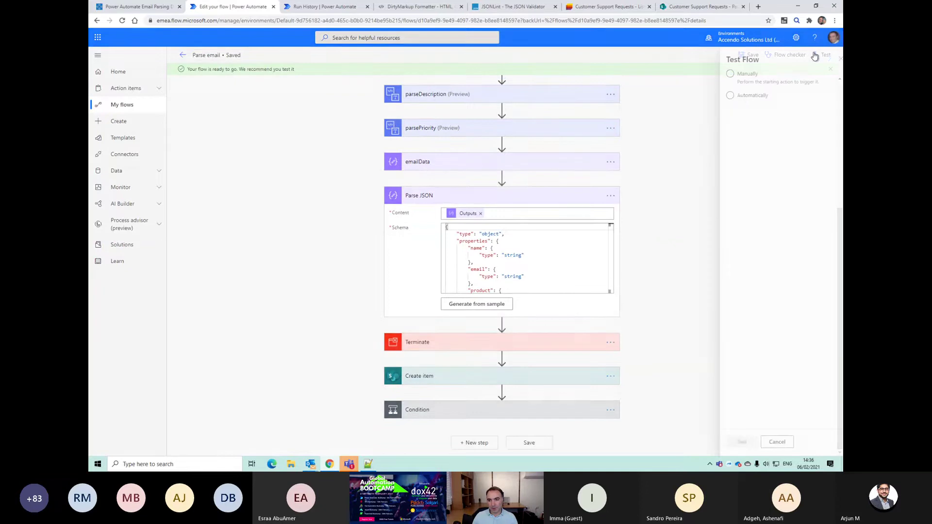
{"action": "left_click", "coordinate": [720, 74]}
{"action": "left_click", "coordinate": [719, 95]}
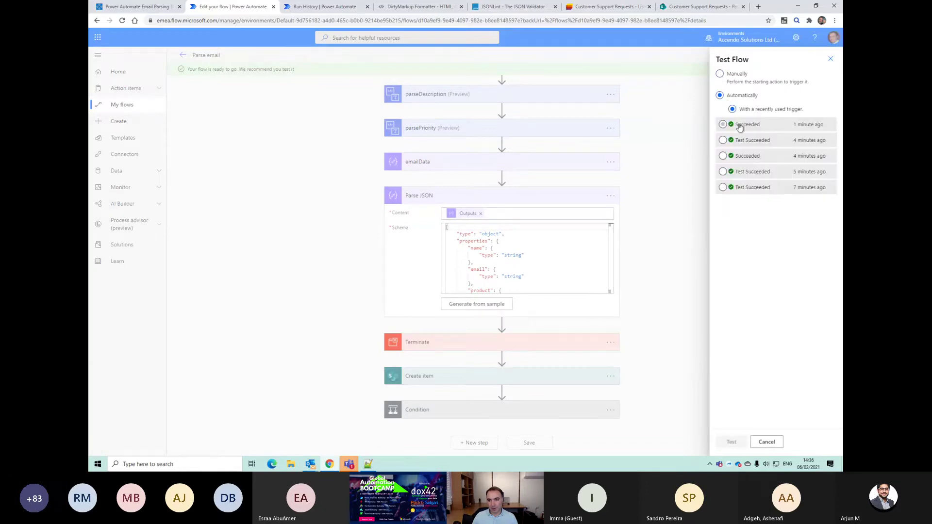
{"action": "left_click", "coordinate": [739, 126]}
{"action": "left_click", "coordinate": [730, 442]}
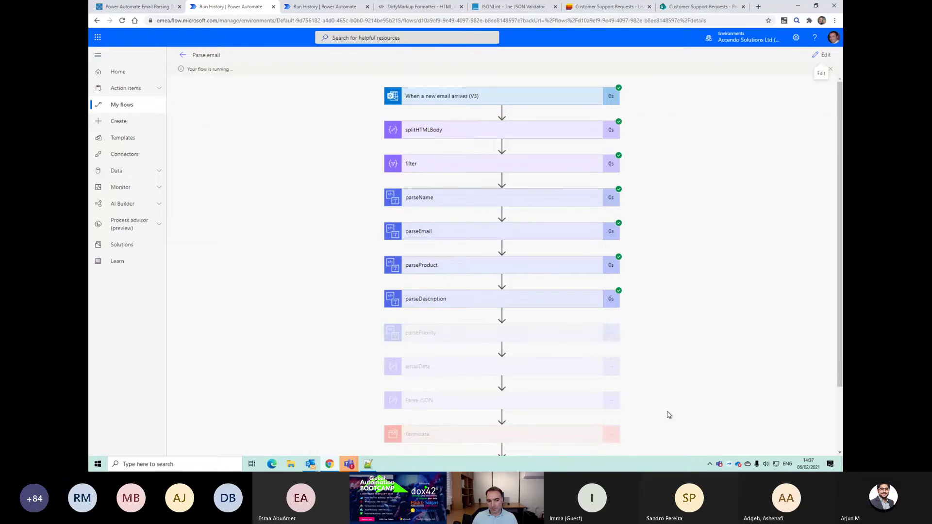
{"action": "scroll", "coordinate": [668, 415], "scroll_direction": "down", "scroll_amount": 2}
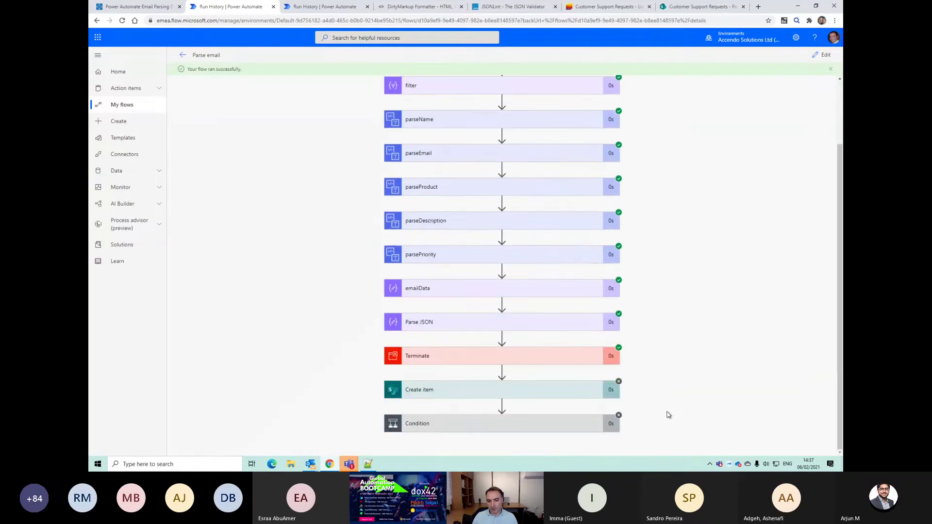
{"action": "left_click", "coordinate": [822, 54]}
{"action": "scroll", "coordinate": [709, 290], "scroll_direction": "down", "scroll_amount": 3}
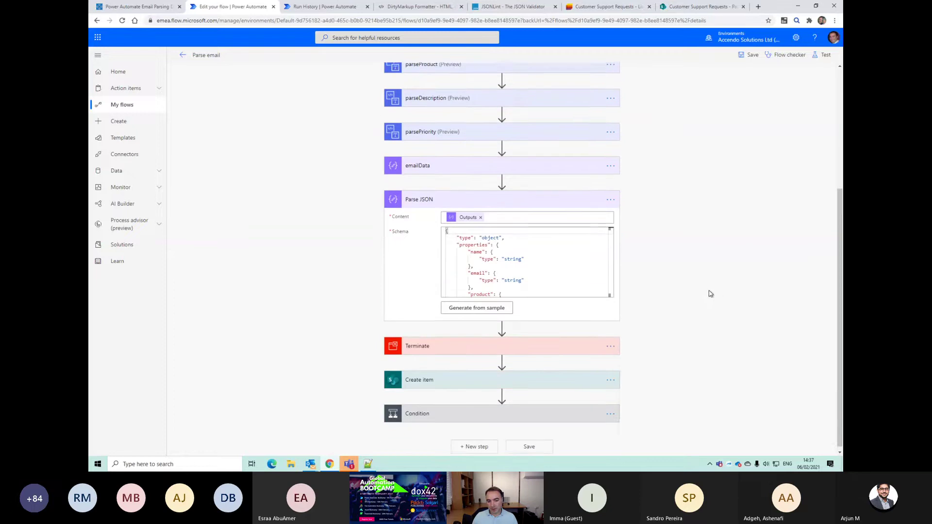
Step: Delete the Terminate step
{"action": "left_click", "coordinate": [611, 344]}
{"action": "left_click", "coordinate": [652, 444]}
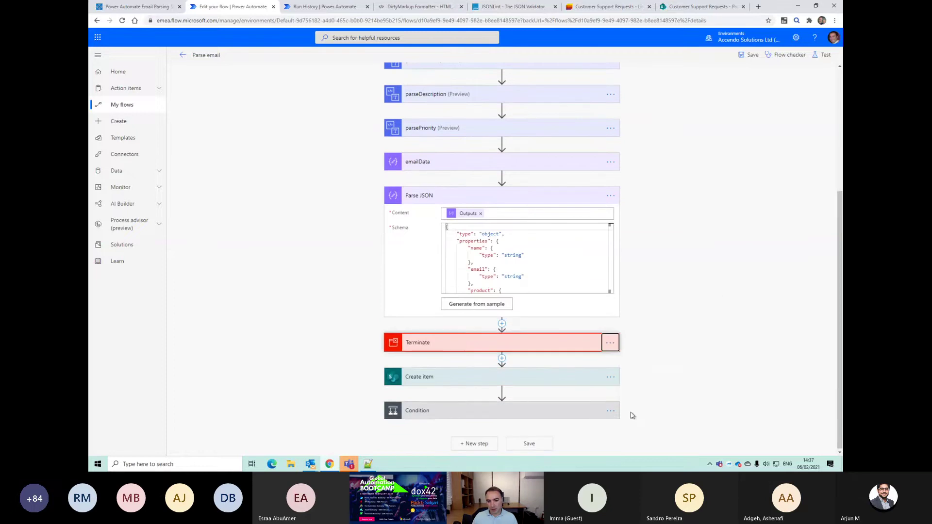
{"action": "left_click", "coordinate": [470, 260]}
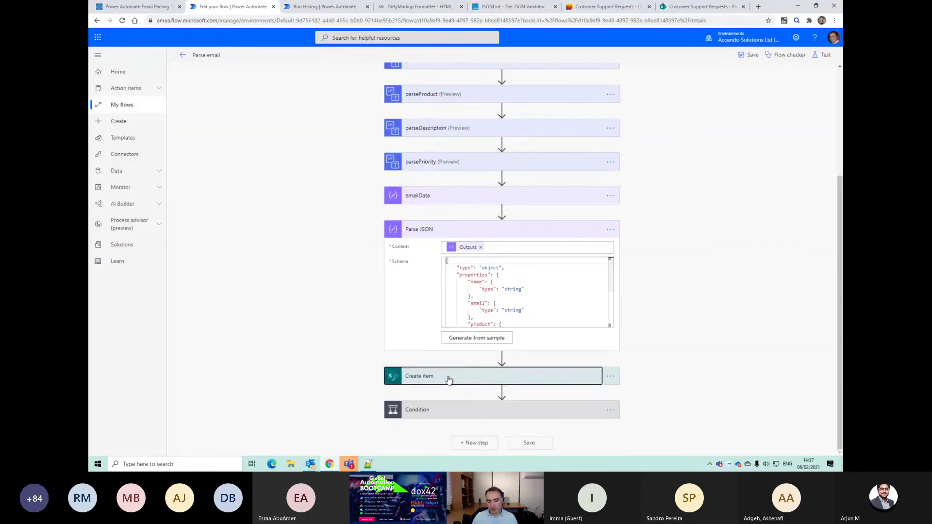
Step: Fill Create item's Name, Email and Description with the parsed name, email and desc values
{"action": "left_click", "coordinate": [456, 378]}
{"action": "scroll", "coordinate": [459, 384], "scroll_direction": "down", "scroll_amount": 4}
{"action": "left_click", "coordinate": [447, 257]}
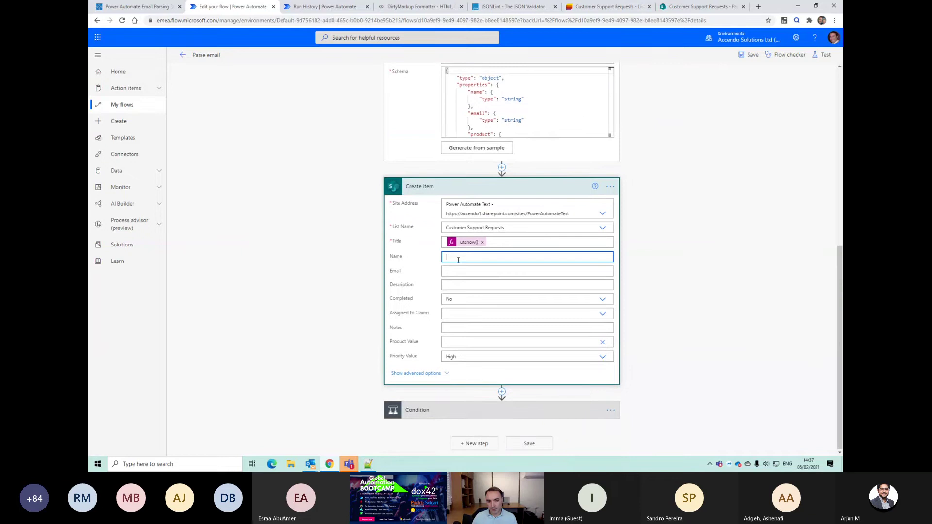
{"action": "left_click", "coordinate": [648, 327]}
{"action": "left_click", "coordinate": [475, 279]}
{"action": "left_click", "coordinate": [650, 371]}
{"action": "left_click", "coordinate": [475, 305]}
{"action": "scroll", "coordinate": [677, 393], "scroll_direction": "down", "scroll_amount": 3}
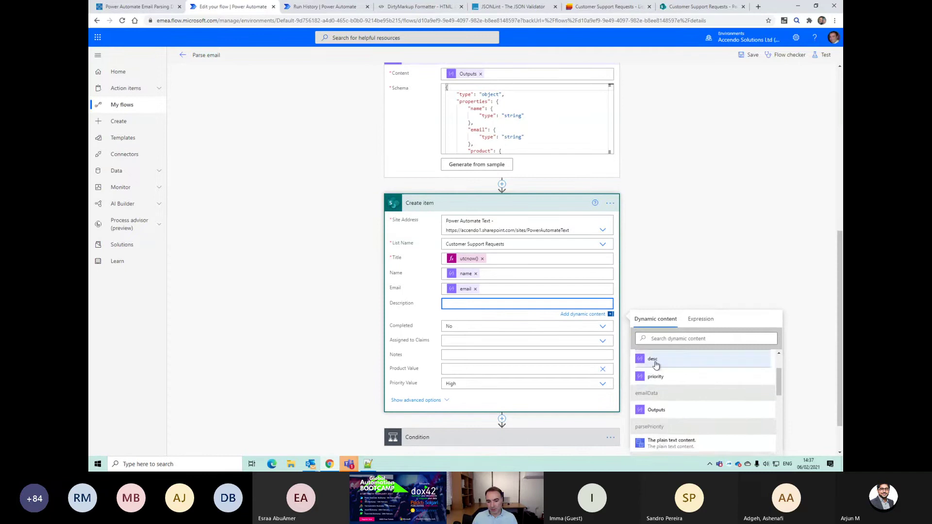
{"action": "left_click", "coordinate": [653, 360]}
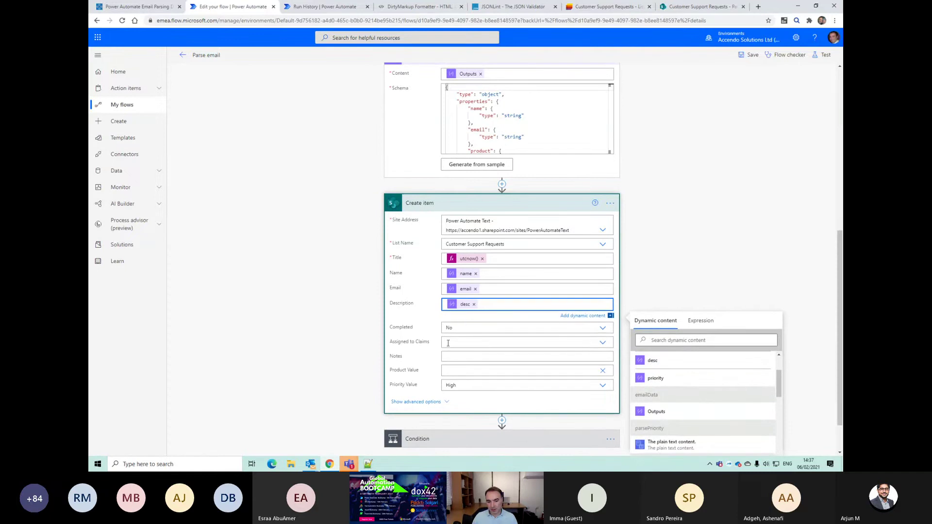
Step: Set Product Value and custom Priority Value to parsed product and priority, then save
{"action": "left_click", "coordinate": [449, 369]}
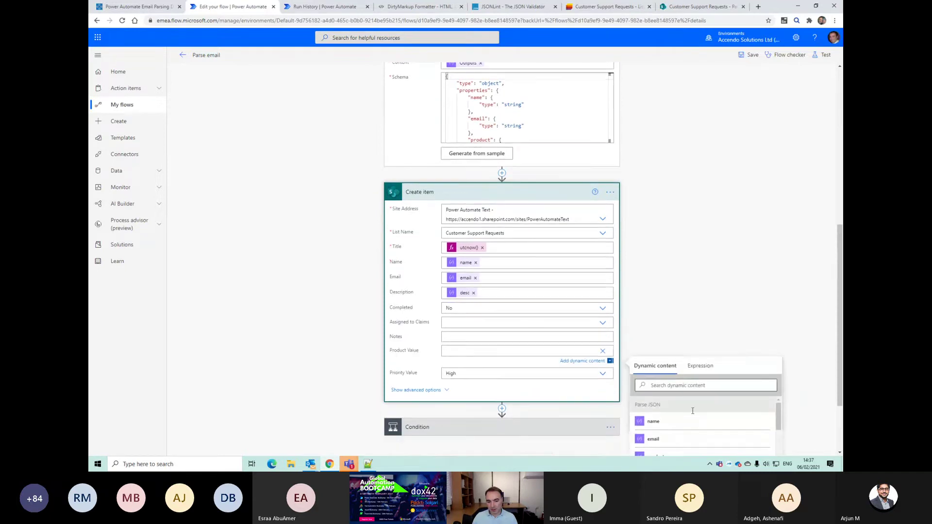
{"action": "scroll", "coordinate": [699, 403], "scroll_direction": "down", "scroll_amount": 2}
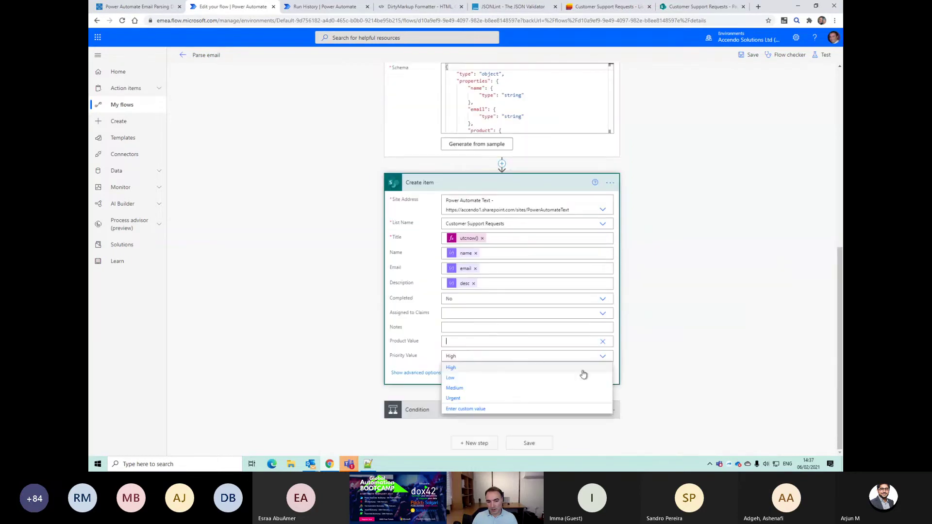
{"action": "left_click", "coordinate": [447, 343]}
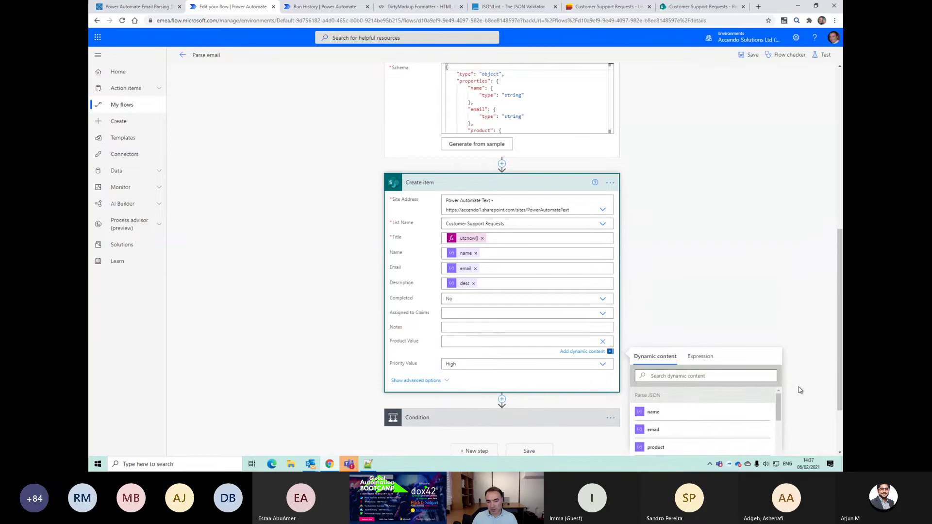
{"action": "left_click", "coordinate": [655, 447]}
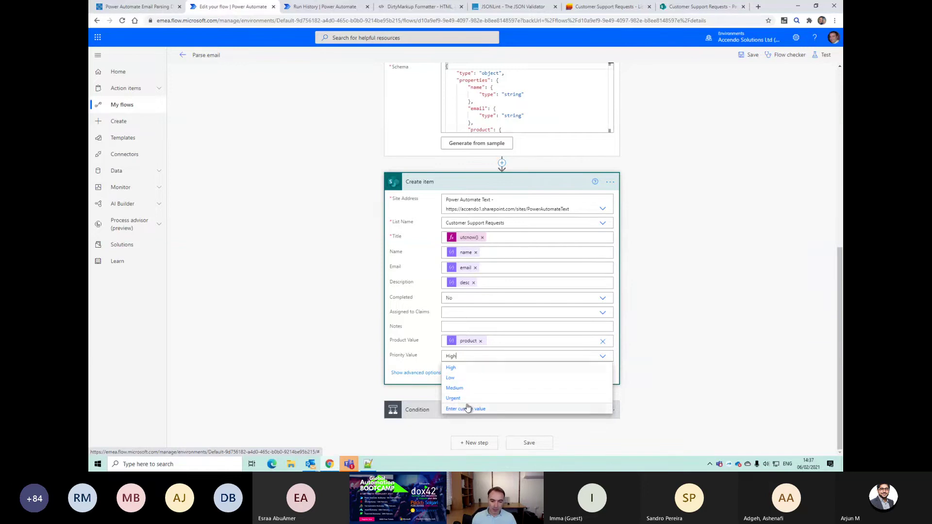
{"action": "left_click", "coordinate": [464, 409]}
{"action": "scroll", "coordinate": [694, 415], "scroll_direction": "down", "scroll_amount": 5}
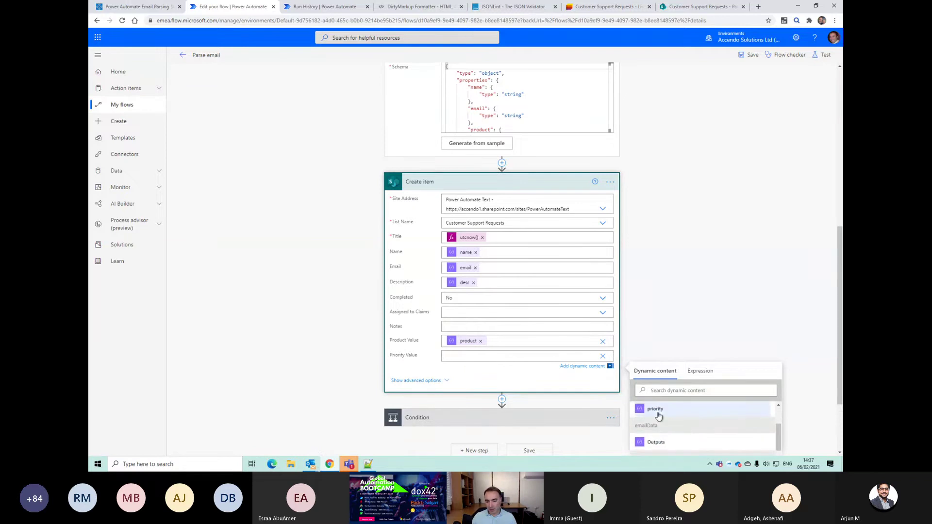
{"action": "left_click", "coordinate": [656, 411]}
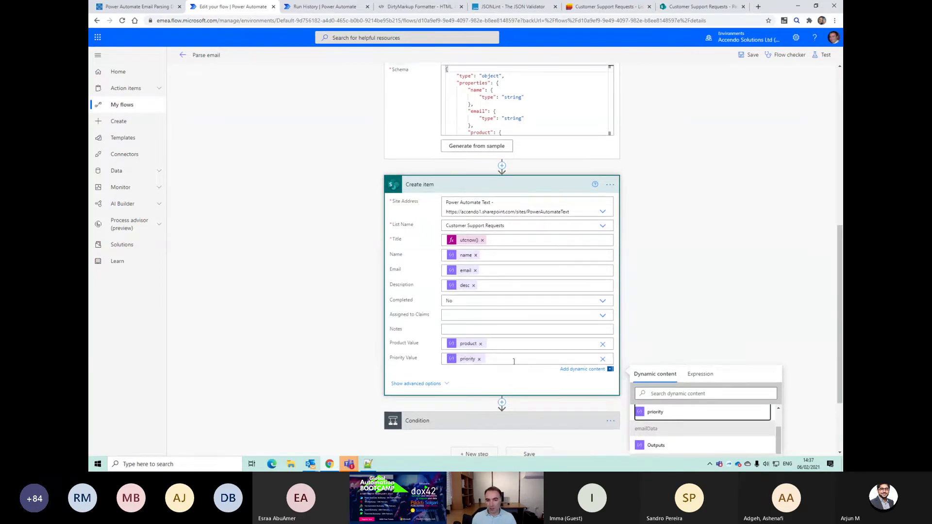
{"action": "scroll", "coordinate": [634, 270], "scroll_direction": "up", "scroll_amount": 1}
{"action": "left_click", "coordinate": [750, 56]}
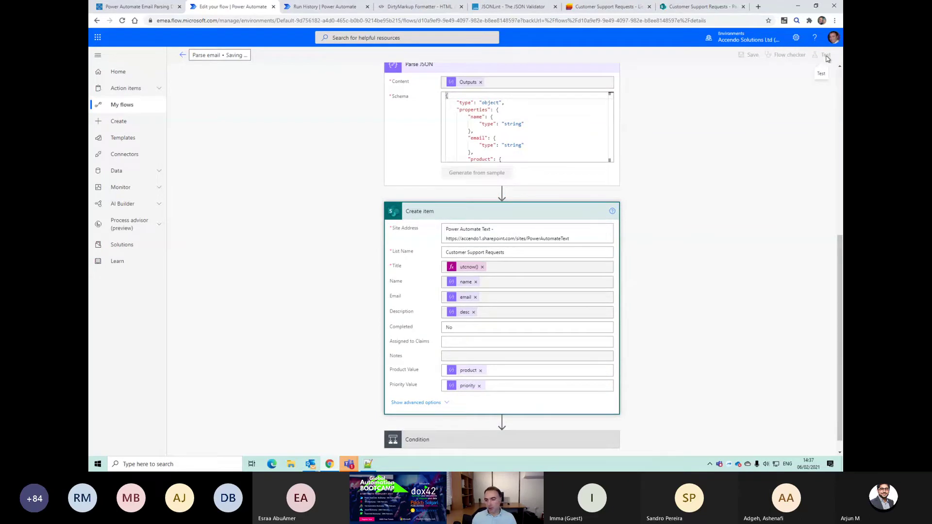
{"action": "left_click", "coordinate": [826, 56]}
Step: Test the flow with the latest Test Succeeded trigger, then go to Customer Support Requests
{"action": "left_click", "coordinate": [731, 128]}
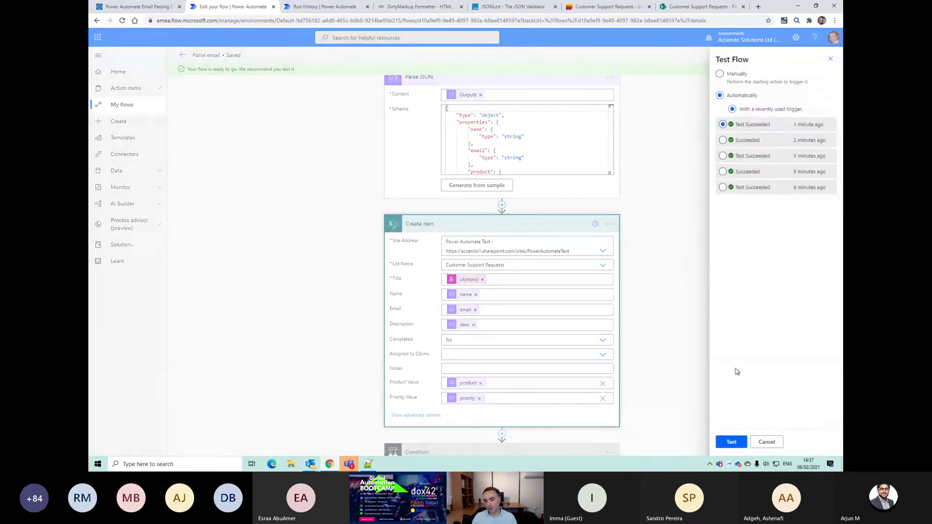
{"action": "left_click", "coordinate": [733, 442]}
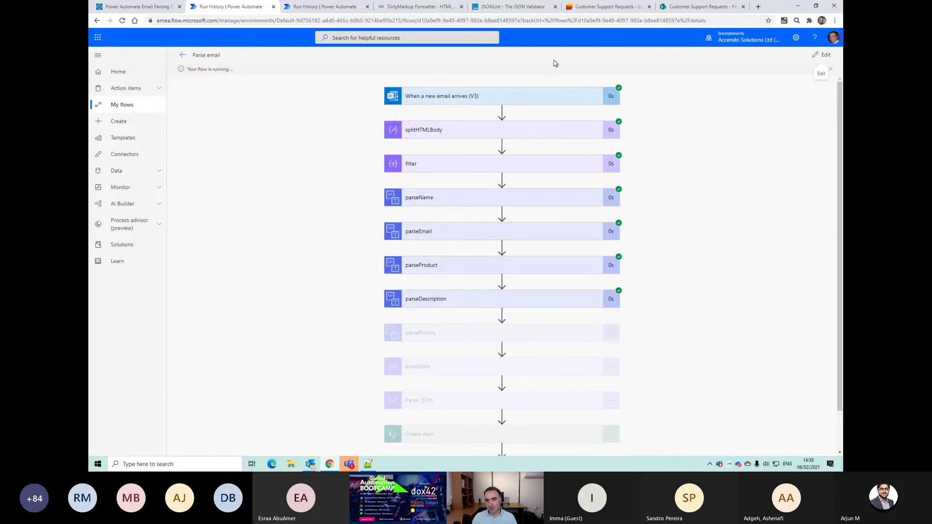
{"action": "left_click", "coordinate": [599, 10]}
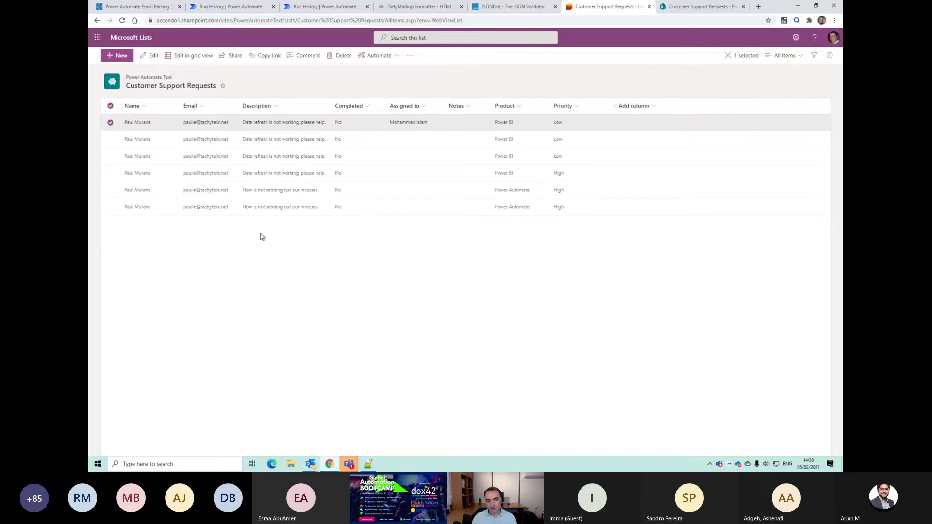
Step: Review the step results of the latest Parse email run
{"action": "left_click", "coordinate": [247, 10]}
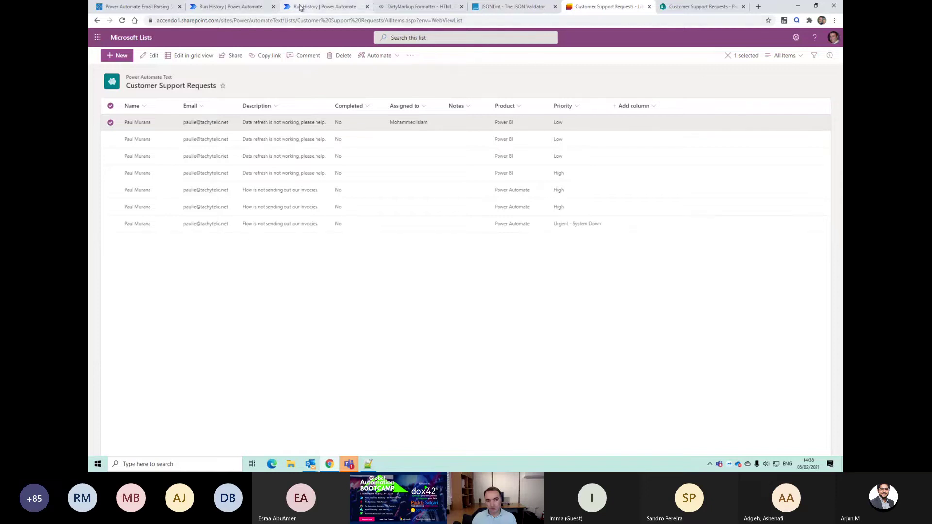
{"action": "left_click", "coordinate": [503, 288]}
{"action": "scroll", "coordinate": [500, 299], "scroll_direction": "down", "scroll_amount": 1}
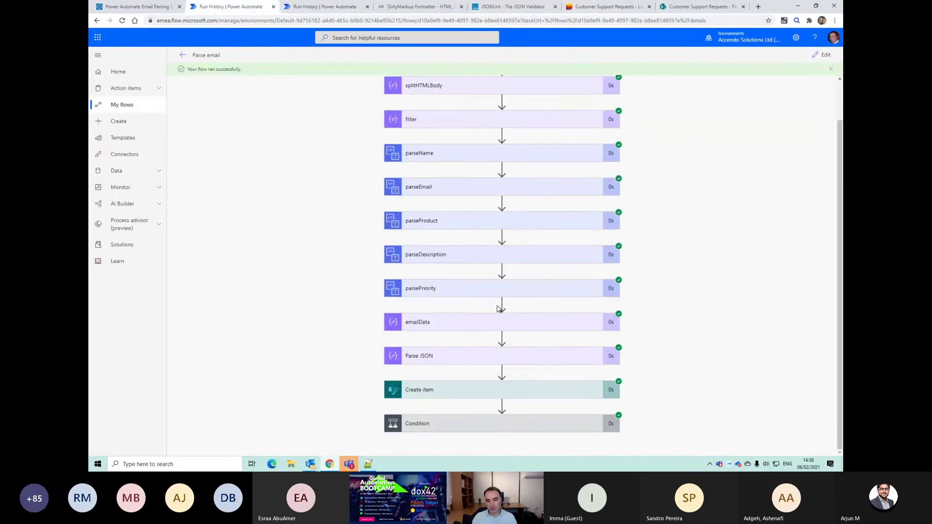
Step: Bulk-edit the Urgent - System Down request with another row to view Priority values, then cancel
{"action": "left_click", "coordinate": [602, 8]}
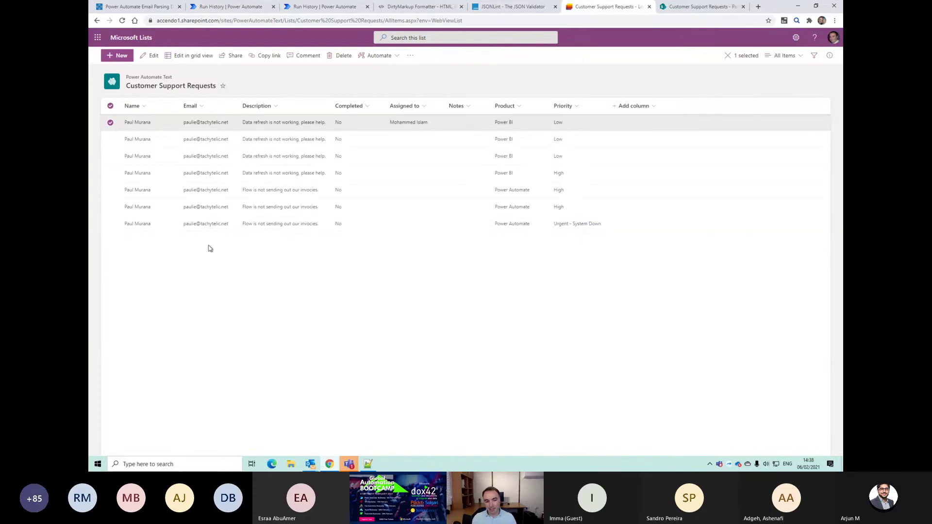
{"action": "left_click", "coordinate": [110, 224]}
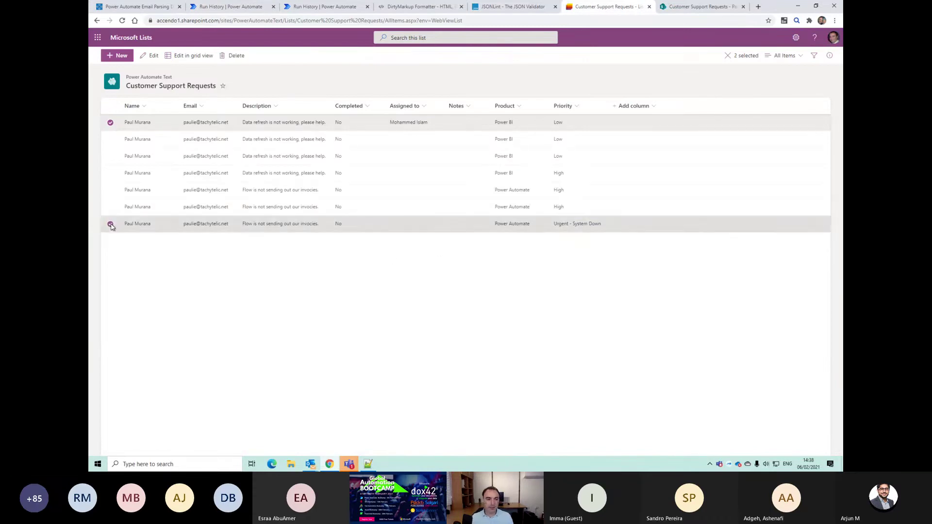
{"action": "left_click", "coordinate": [150, 55]}
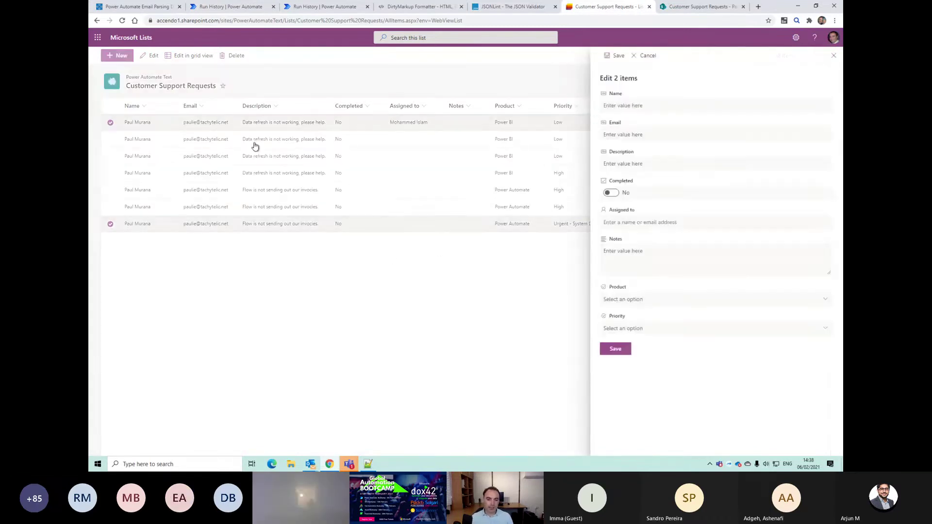
{"action": "left_click", "coordinate": [649, 329]}
{"action": "left_click", "coordinate": [644, 331]}
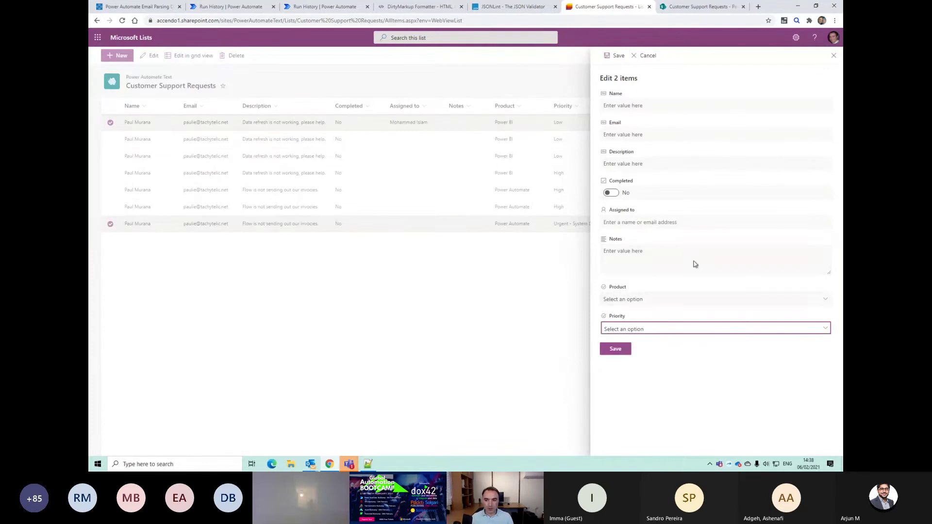
{"action": "left_click", "coordinate": [834, 56]}
Step: Bulk-edit the High invoices request with another row to view Priority values, then cancel
{"action": "left_click", "coordinate": [110, 207]}
{"action": "left_click", "coordinate": [111, 223]}
{"action": "left_click", "coordinate": [152, 55]}
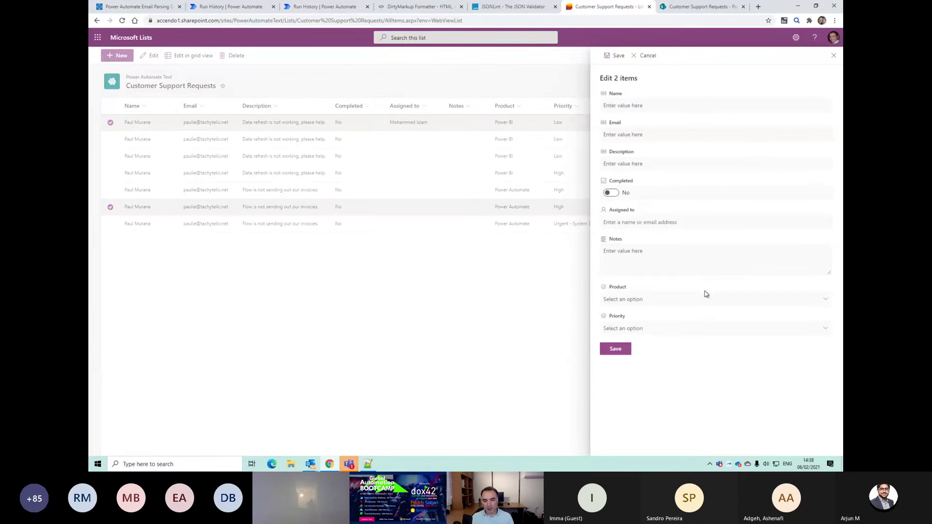
{"action": "left_click", "coordinate": [653, 330]}
{"action": "left_click", "coordinate": [654, 331]}
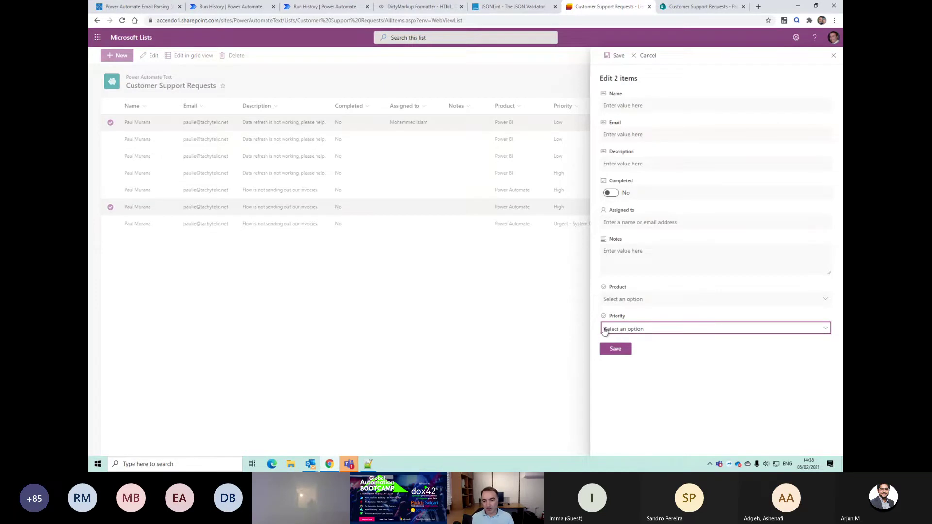
{"action": "left_click", "coordinate": [833, 56]}
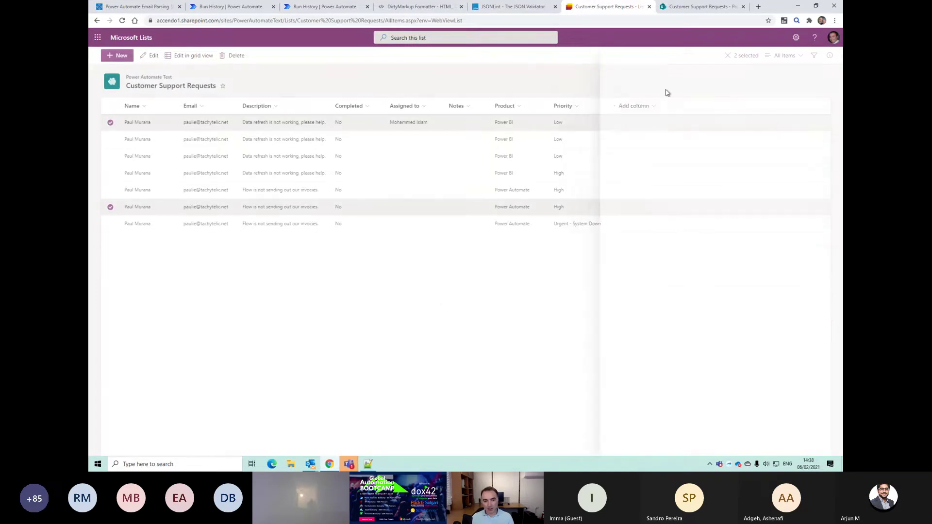
Step: Open and close the fifth request's edit panel, then return to the Parse email run
{"action": "left_click", "coordinate": [114, 183]}
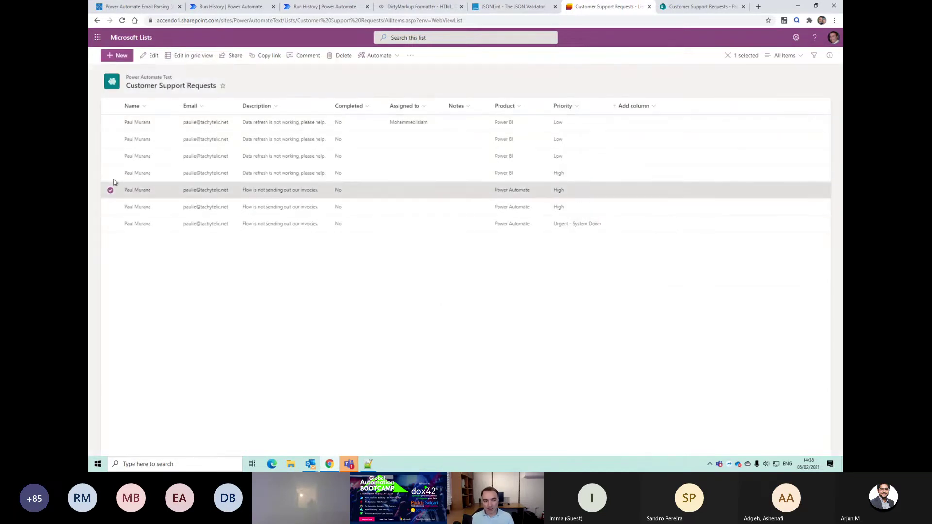
{"action": "left_click", "coordinate": [152, 55]}
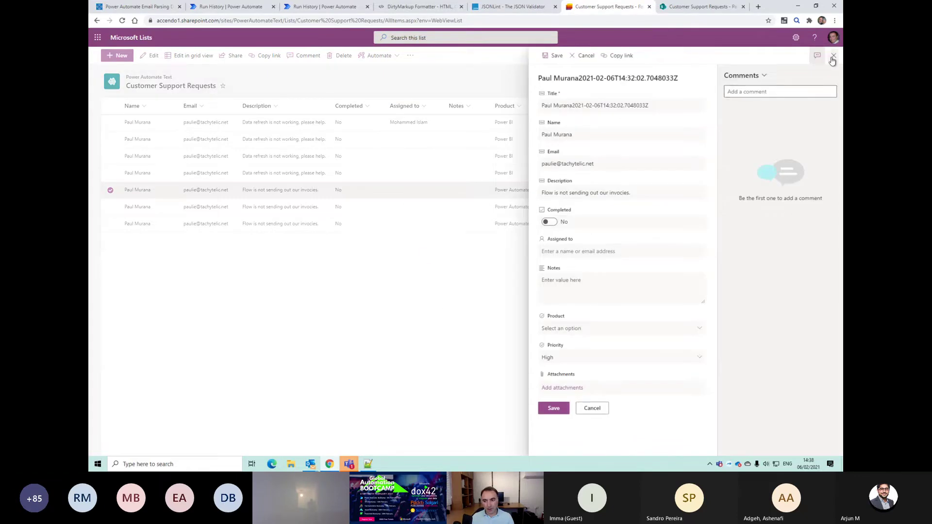
{"action": "left_click", "coordinate": [833, 55]}
{"action": "left_click", "coordinate": [258, 6]}
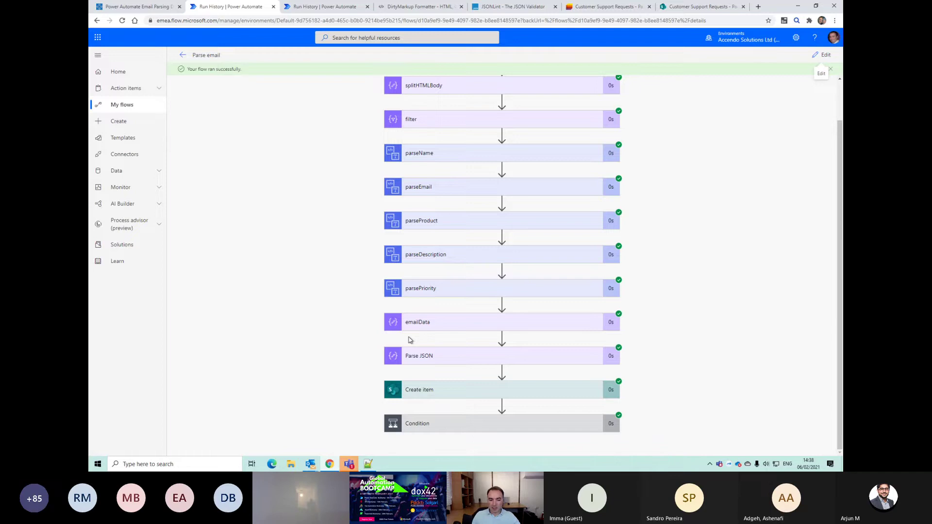
Step: Select emailData's priority substring expression and take it to the Notepad++ notes at line 15
{"action": "left_click", "coordinate": [435, 358]}
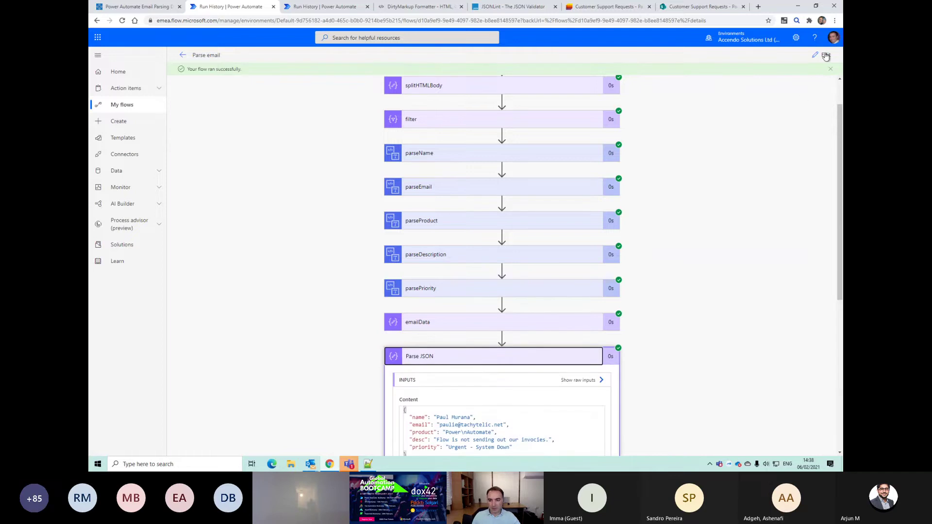
{"action": "left_click", "coordinate": [826, 56]}
{"action": "left_click", "coordinate": [426, 351]}
{"action": "scroll", "coordinate": [443, 357], "scroll_direction": "down", "scroll_amount": 3}
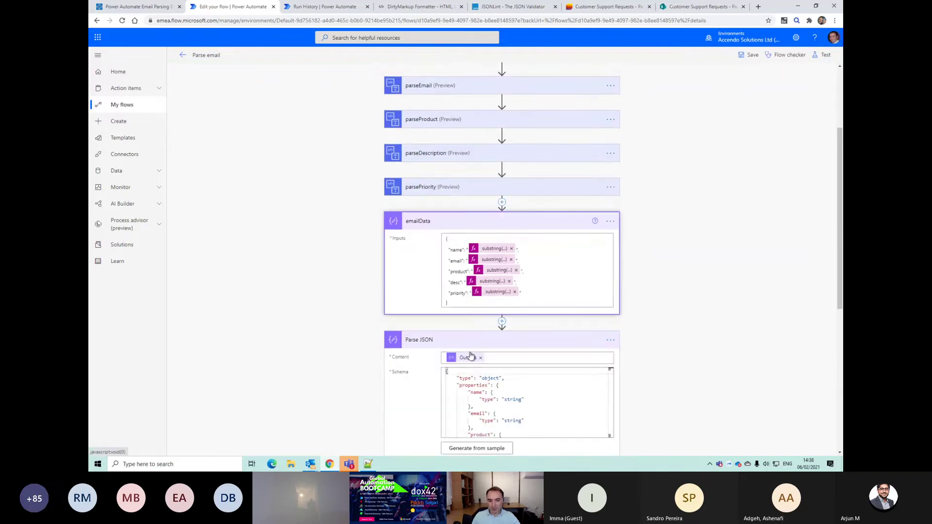
{"action": "left_click", "coordinate": [495, 291]}
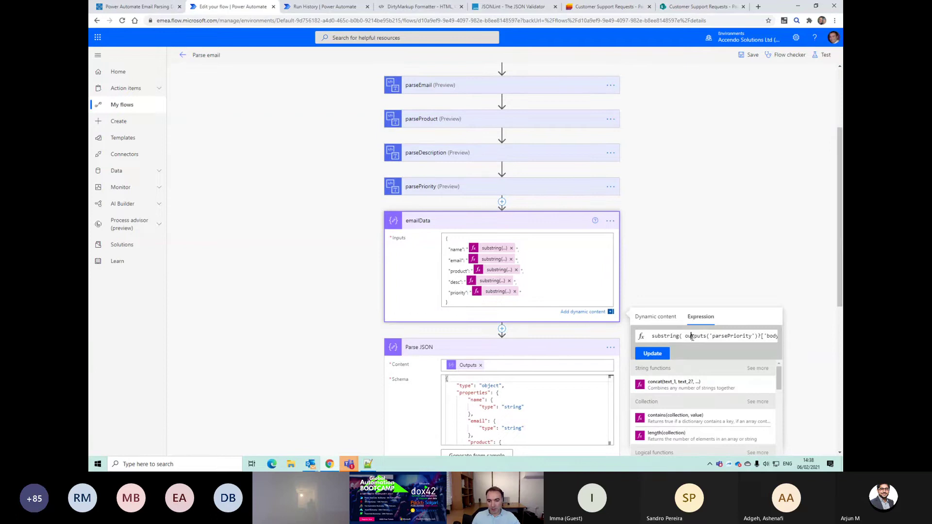
{"action": "triple_click", "coordinate": [692, 337]}
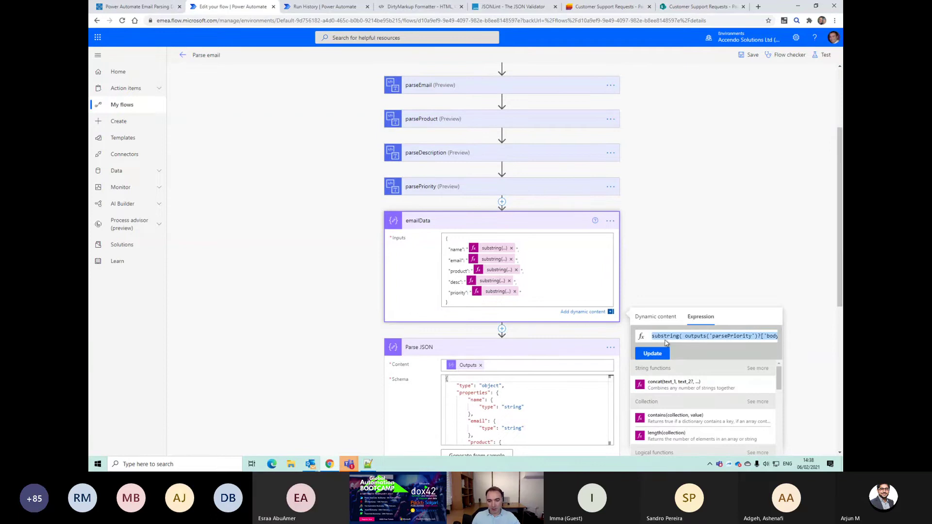
{"action": "left_click", "coordinate": [368, 463]}
{"action": "left_click", "coordinate": [324, 293]}
Step: Paste the priority substring on line 19 and scaffold an if( ) block around it
{"action": "key", "text": "Return"}
{"action": "key", "text": "Return"}
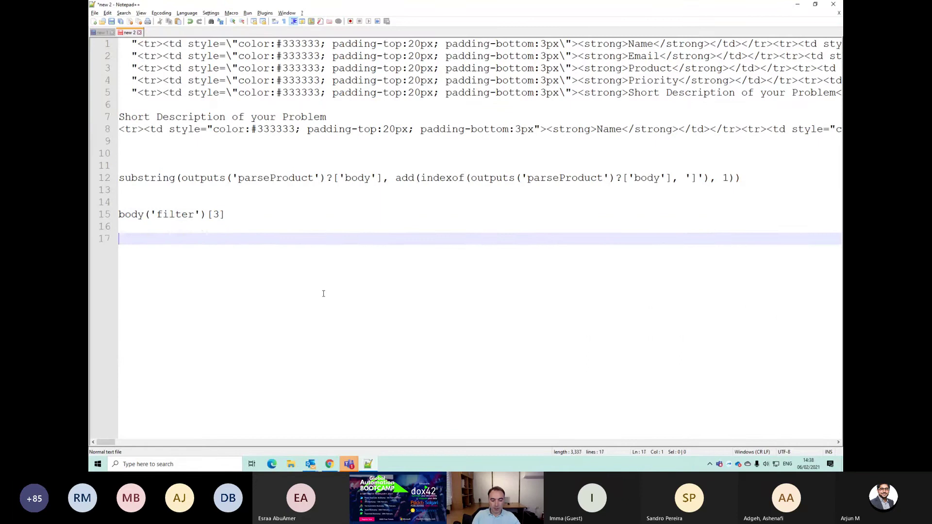
{"action": "key", "text": "Return"}
{"action": "key", "text": "Return"}
{"action": "type", "text": "substring( outputs('parsePriority')?['body'], 8)"}
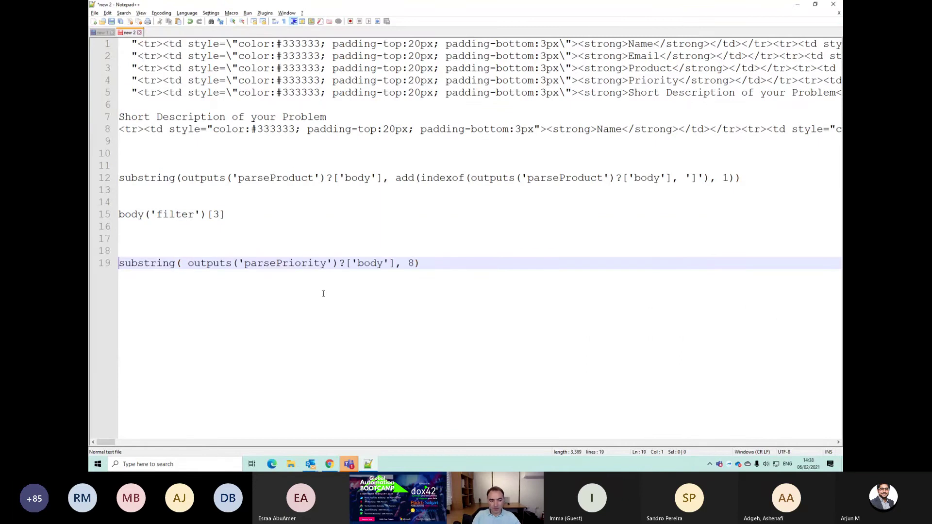
{"action": "key", "text": "Up"}
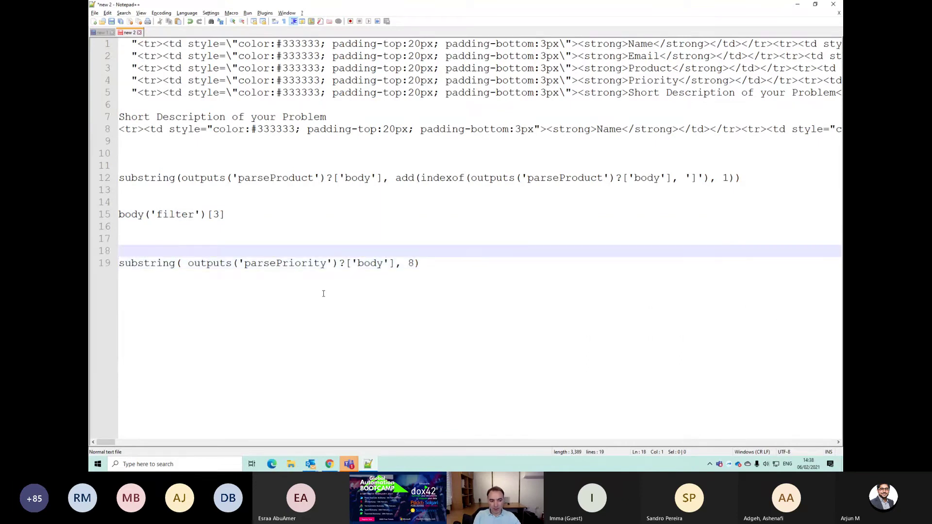
{"action": "type", "text": "if"}
{"action": "key", "text": "Return"}
{"action": "type", "text": "("}
{"action": "key", "text": "Return"}
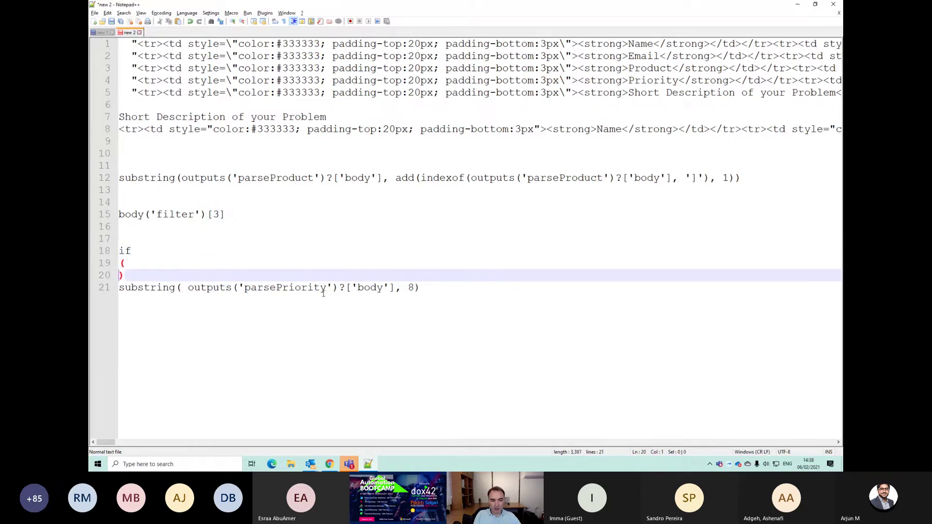
{"action": "key", "text": "Return"}
{"action": "key", "text": "Down"}
{"action": "key", "text": "Up"}
{"action": "key", "text": "Up"}
Step: Write equals(priority substring, 'Urgent - System Down') inside the if, then return to Chrome
{"action": "type", "text": "equal"}
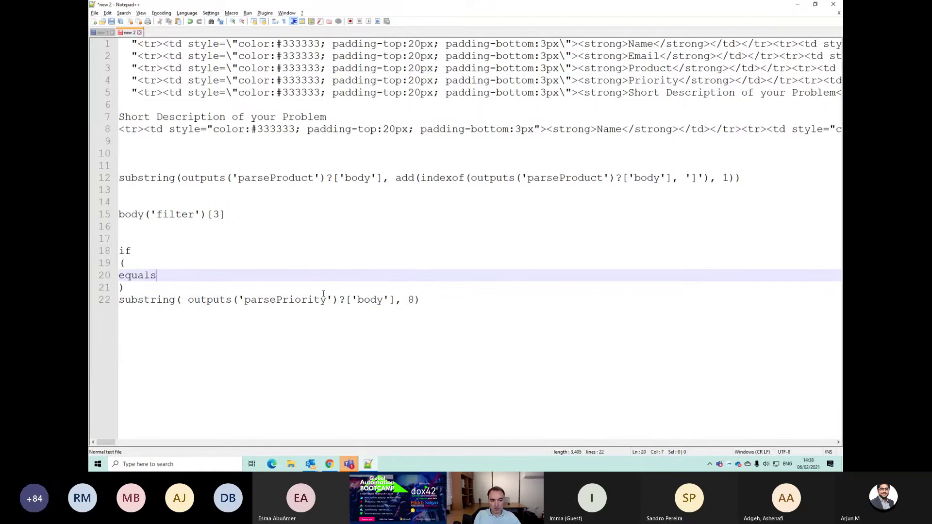
{"action": "type", "text": "s()"}
{"action": "type", "text": "substring( outputs('parsePriority')?['body'], 8)"}
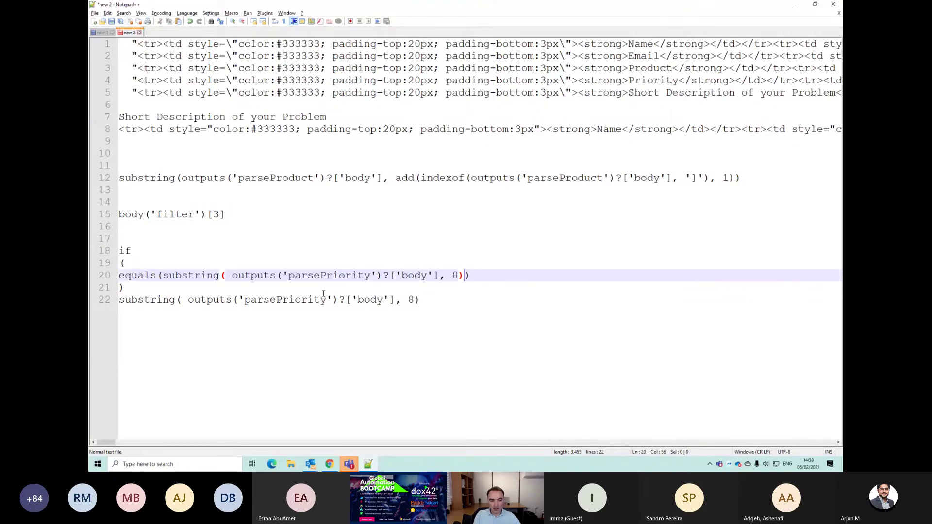
{"action": "type", "text": ", 'IU"}
{"action": "key", "text": "BackSpace"}
{"action": "key", "text": "BackSpace"}
{"action": "type", "text": "Urgent - "}
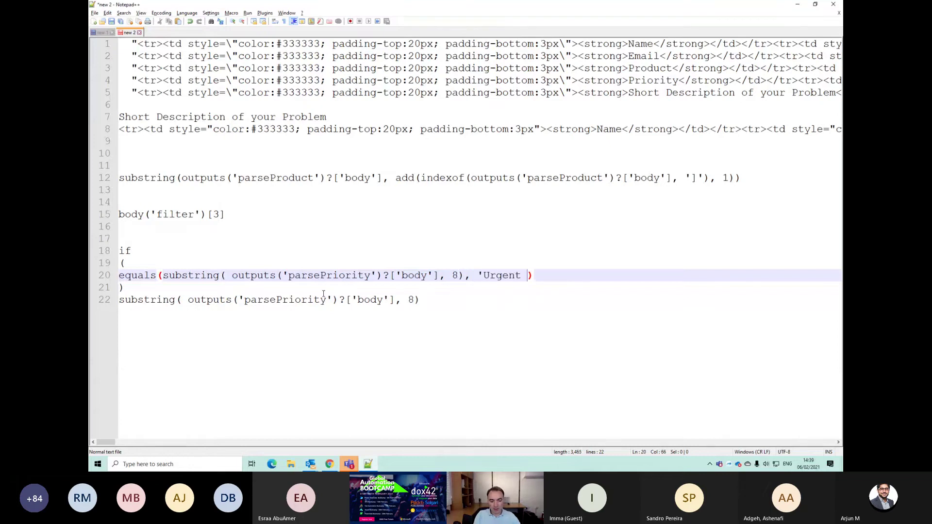
{"action": "type", "text": "Syst"}
{"action": "key", "text": "BackSpace"}
{"action": "key", "text": "BackSpace"}
{"action": "type", "text": "tem"}
{"action": "key", "text": "BackSpace"}
{"action": "key", "text": "BackSpace"}
{"action": "key", "text": "BackSpace"}
{"action": "type", "text": "stem "}
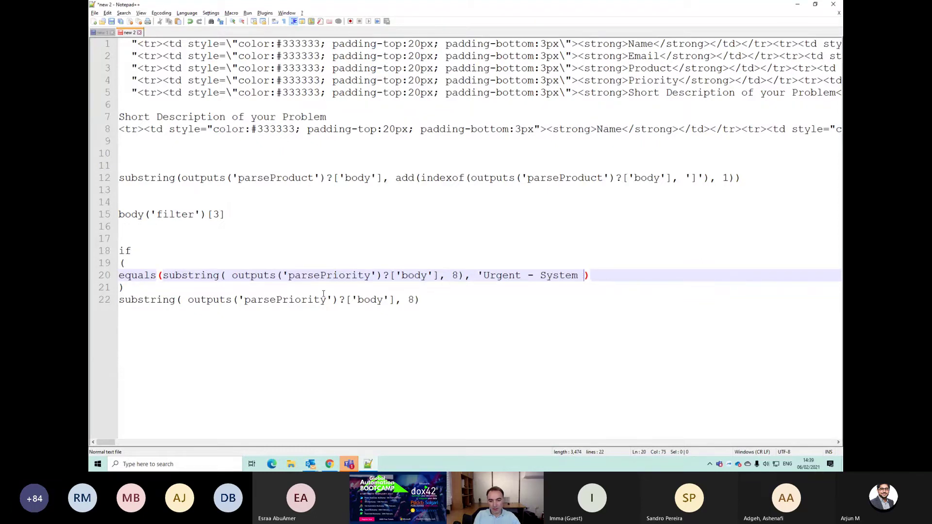
{"action": "type", "text": "Down"}
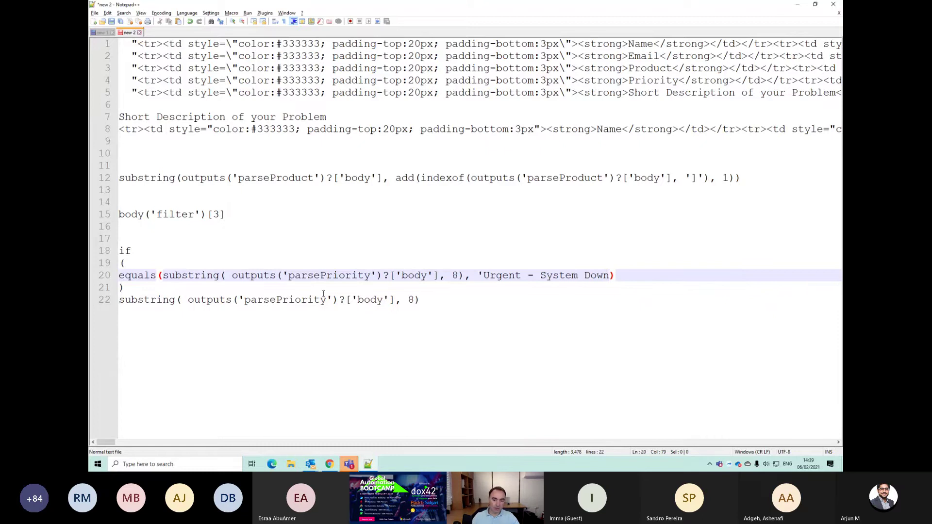
{"action": "key", "text": "alt+Tab"}
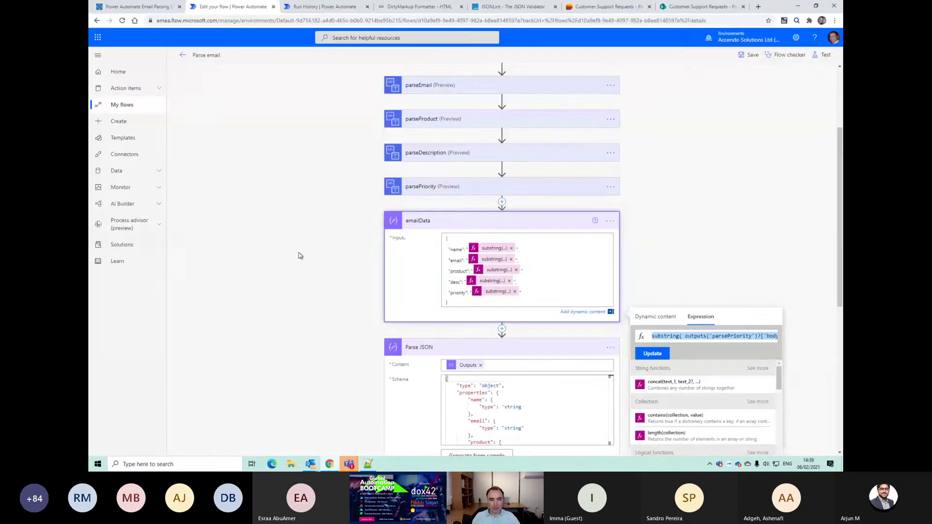
Step: Select the priority value 'Urgent - System Down' in the 02:37 PM run's emailData inputs
{"action": "left_click", "coordinate": [182, 54]}
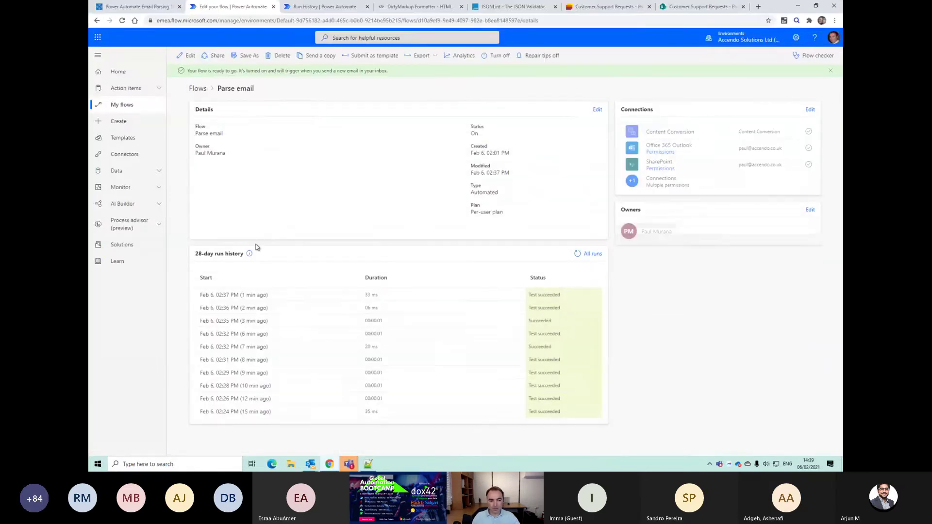
{"action": "left_click", "coordinate": [243, 295]}
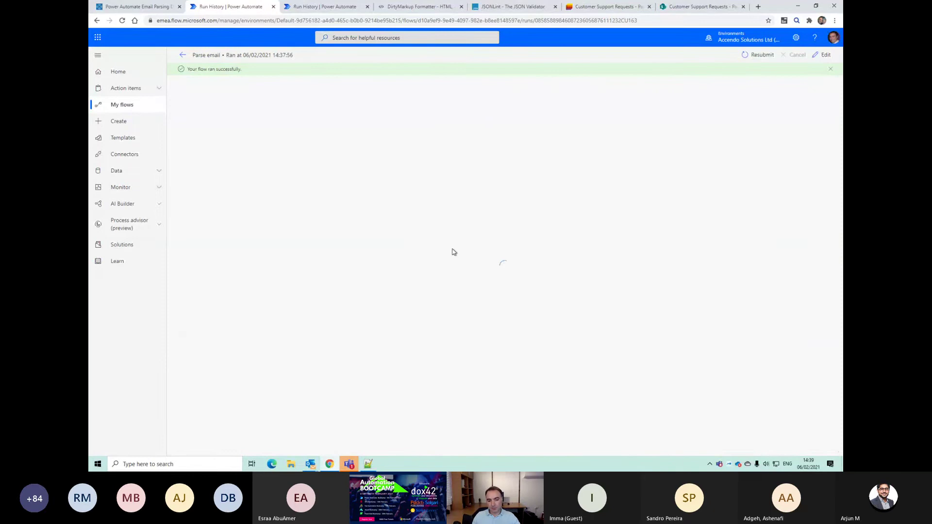
{"action": "scroll", "coordinate": [450, 267], "scroll_direction": "down", "scroll_amount": 2}
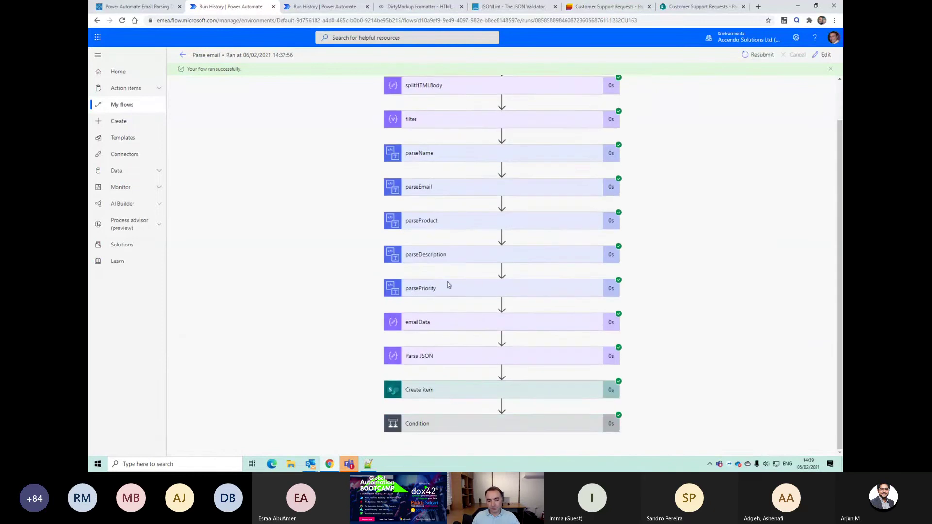
{"action": "left_click", "coordinate": [444, 362]}
{"action": "left_click", "coordinate": [447, 329]}
{"action": "scroll", "coordinate": [459, 339], "scroll_direction": "down", "scroll_amount": 2}
{"action": "left_click_drag", "start_coordinate": [450, 293], "coordinate": [509, 297]}
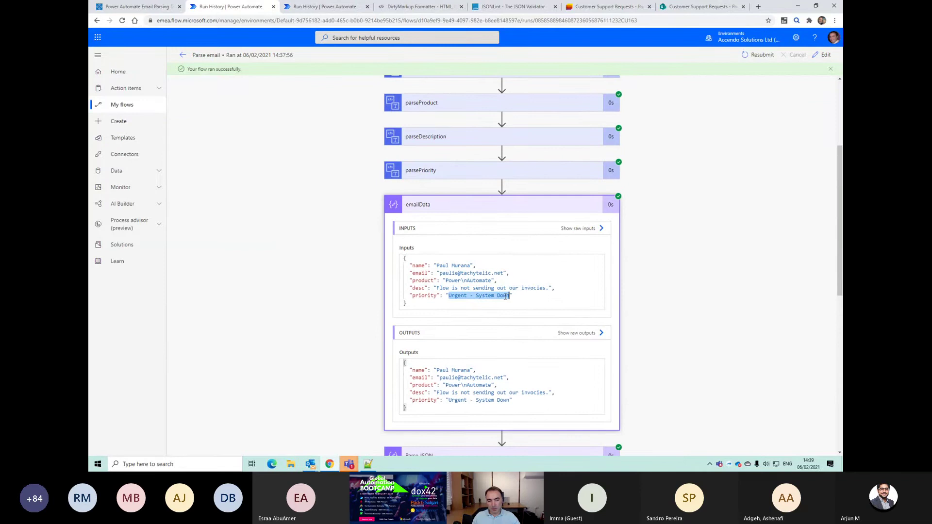
Step: Clear the typed priority text on line 20 of the Notepad++ draft
{"action": "key", "text": "alt+Tab"}
{"action": "left_click_drag", "start_coordinate": [489, 275], "coordinate": [604, 278]}
{"action": "key", "text": "BackSpace"}
{"action": "key", "text": "BackSpace"}
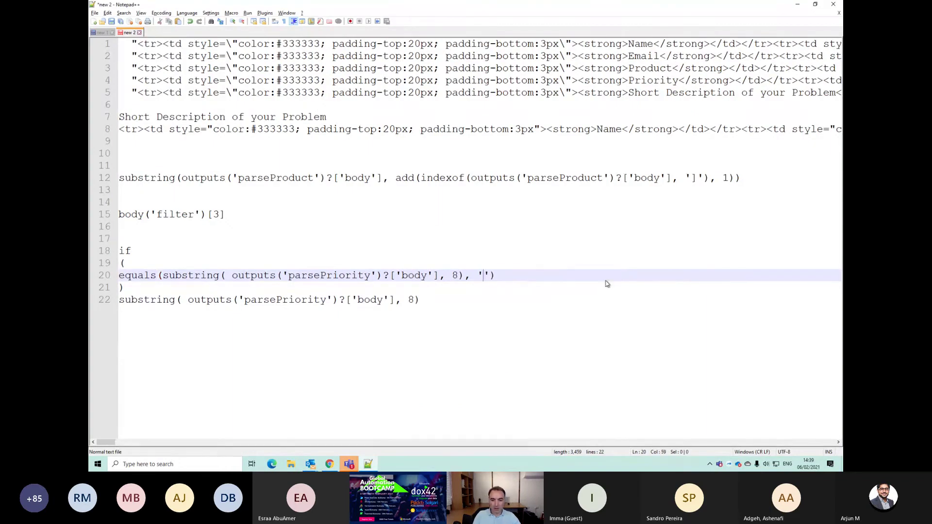
Step: Restore the exact priority literal, remove the space after substring(, and append , 'Urgent' to line 20
{"action": "key", "text": "ctrl+z"}
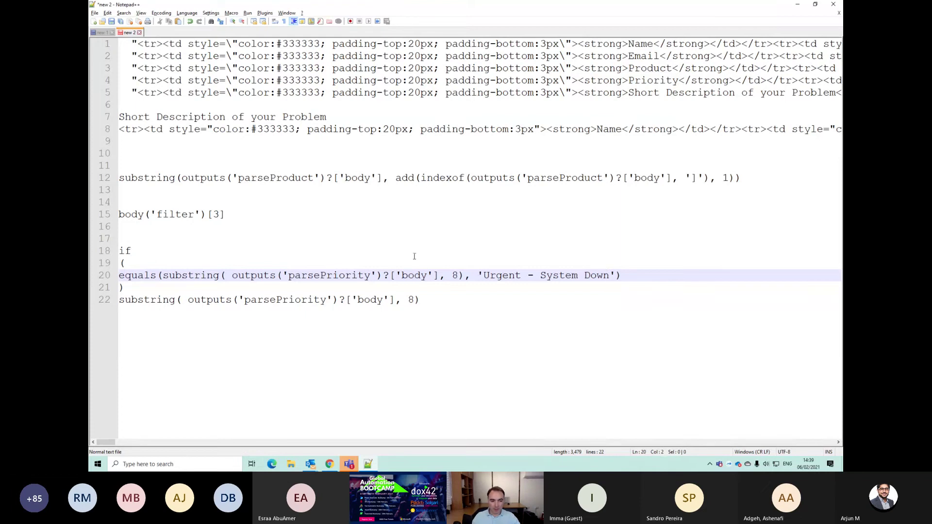
{"action": "left_click", "coordinate": [233, 275]}
{"action": "key", "text": "BackSpace"}
{"action": "key", "text": "End"}
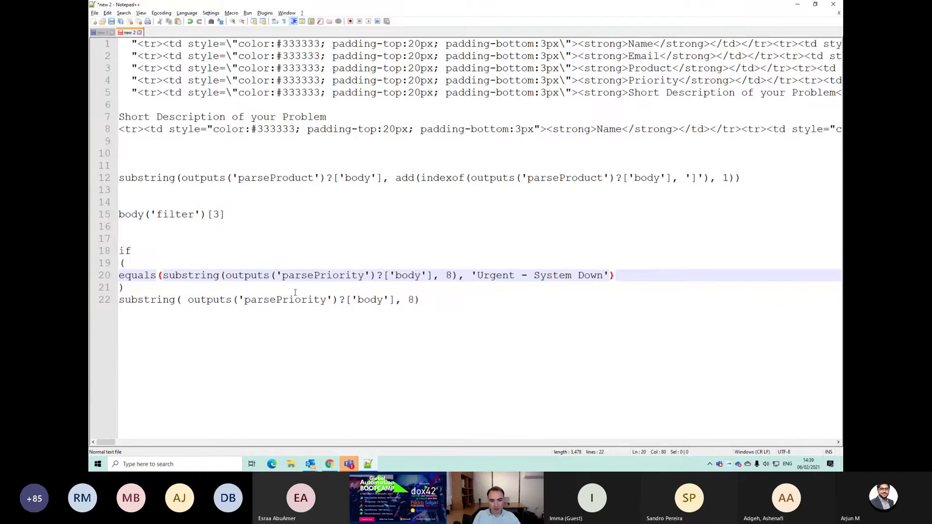
{"action": "type", "text": ", 'Urgent"}
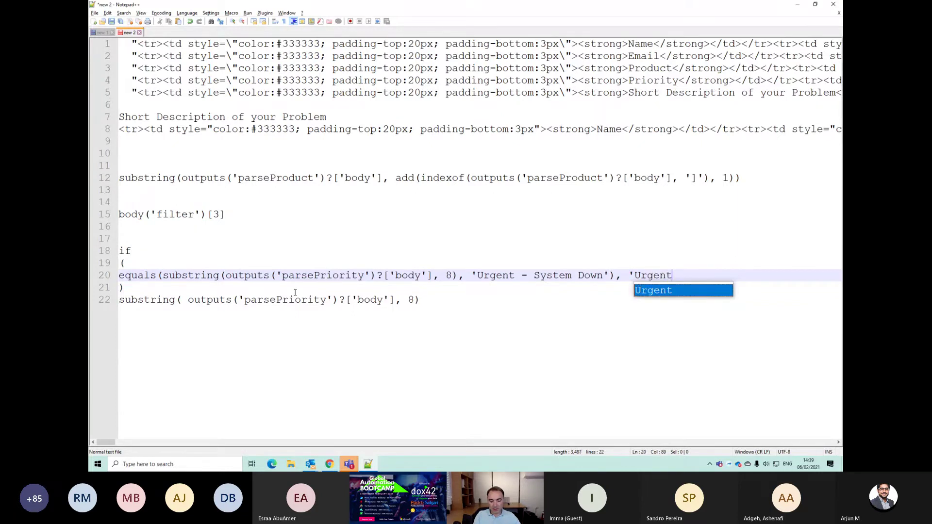
{"action": "type", "text": "'"}
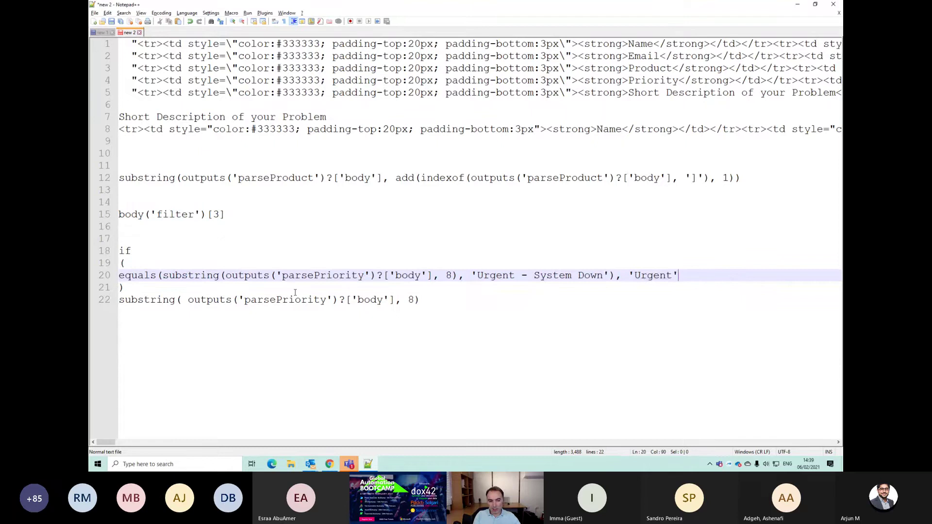
Step: Move the priority substring expression from line 22 into the if as its else value
{"action": "key", "text": "Down"}
{"action": "key", "text": "Down"}
{"action": "key", "text": "shift+Home"}
{"action": "key", "text": "Delete"}
{"action": "key", "text": "Up"}
{"action": "key", "text": "Up"}
{"action": "type", "text": "substring( outputs('parsePriority')?['body'], 0,"}
{"action": "key", "text": "Home"}
{"action": "key", "text": "Down"}
Step: Select the whole if expression on lines 18–21 and return to Power Automate
{"action": "key", "text": "Up"}
{"action": "key", "text": "Up"}
{"action": "key", "text": "Down"}
{"action": "key", "text": "Down"}
{"action": "key", "text": "shift+Up"}
{"action": "key", "text": "shift+Up"}
{"action": "key", "text": "shift+Up"}
{"action": "key", "text": "shift+Home"}
{"action": "key", "text": "alt+Tab"}
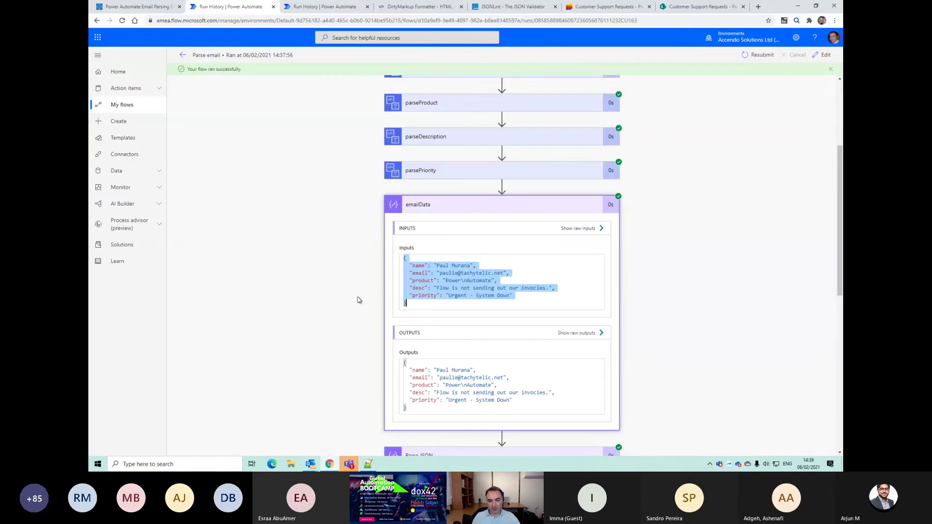
Step: Replace emailData's priority token with the pasted if expression and save the Parse email flow
{"action": "left_click", "coordinate": [823, 54]}
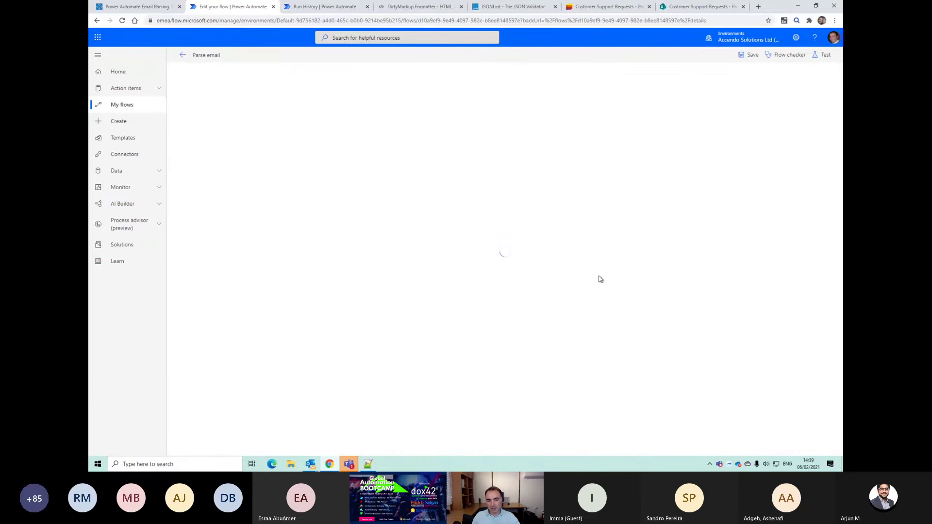
{"action": "scroll", "coordinate": [505, 354], "scroll_direction": "down", "scroll_amount": 1}
{"action": "left_click", "coordinate": [462, 310]}
{"action": "scroll", "coordinate": [486, 331], "scroll_direction": "down", "scroll_amount": 2}
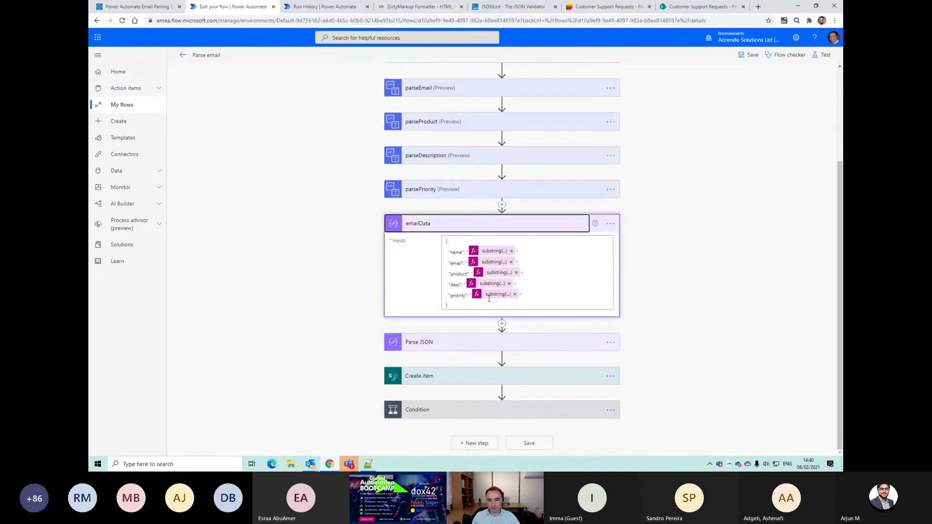
{"action": "left_click", "coordinate": [514, 294]}
{"action": "left_click", "coordinate": [700, 319]}
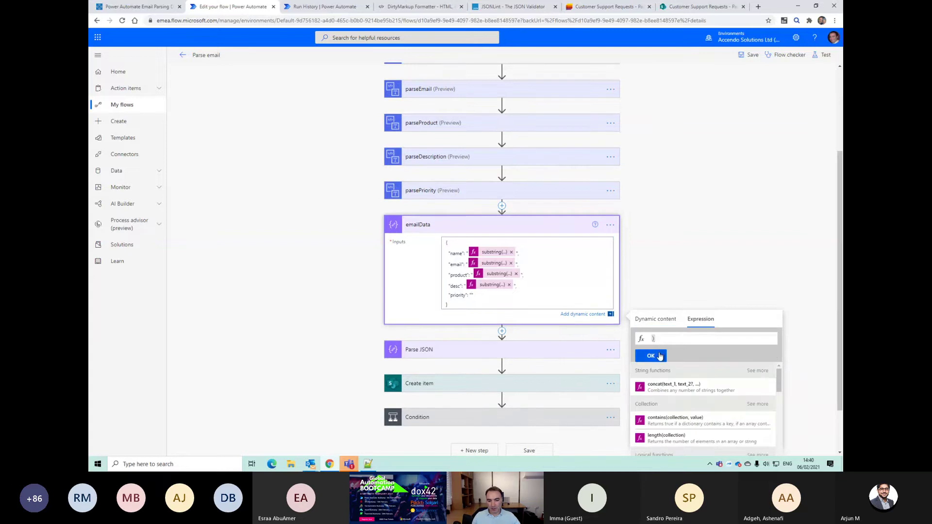
{"action": "left_click", "coordinate": [660, 357]}
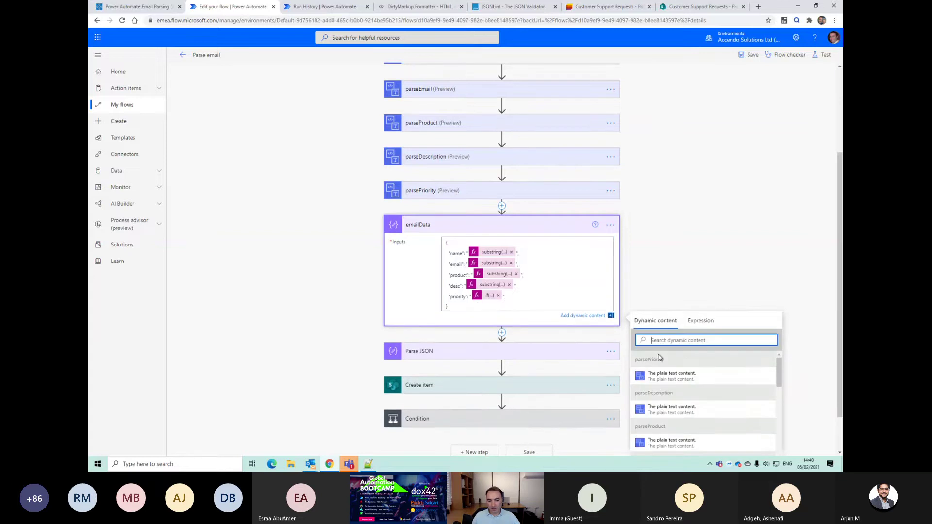
{"action": "left_click", "coordinate": [743, 55]}
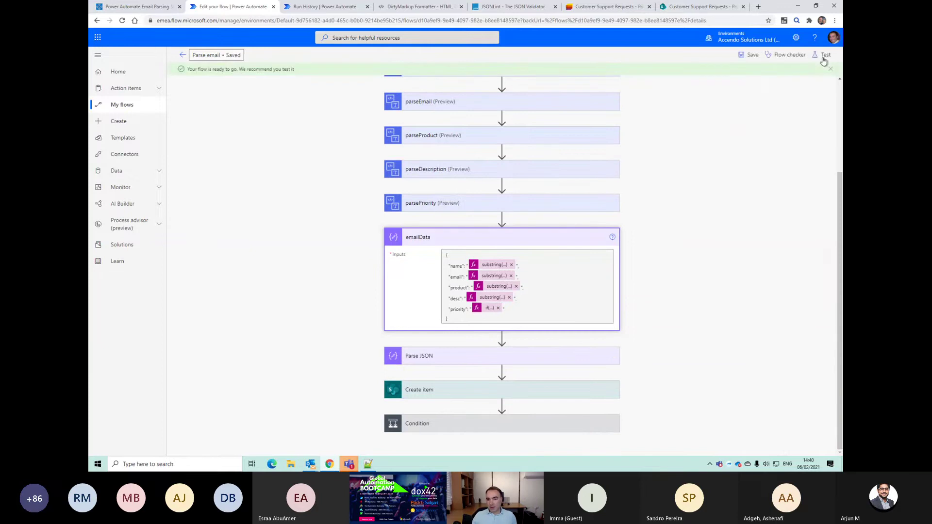
Step: Test the flow with a recently used trigger and confirm emailData outputs priority Urgent
{"action": "left_click", "coordinate": [824, 56]}
{"action": "left_click", "coordinate": [719, 96]}
{"action": "left_click", "coordinate": [731, 110]}
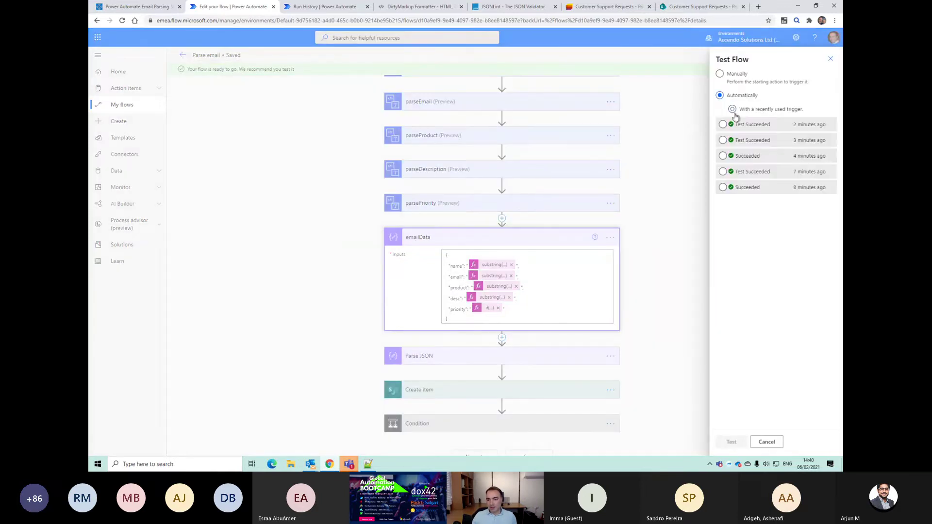
{"action": "left_click", "coordinate": [732, 442]}
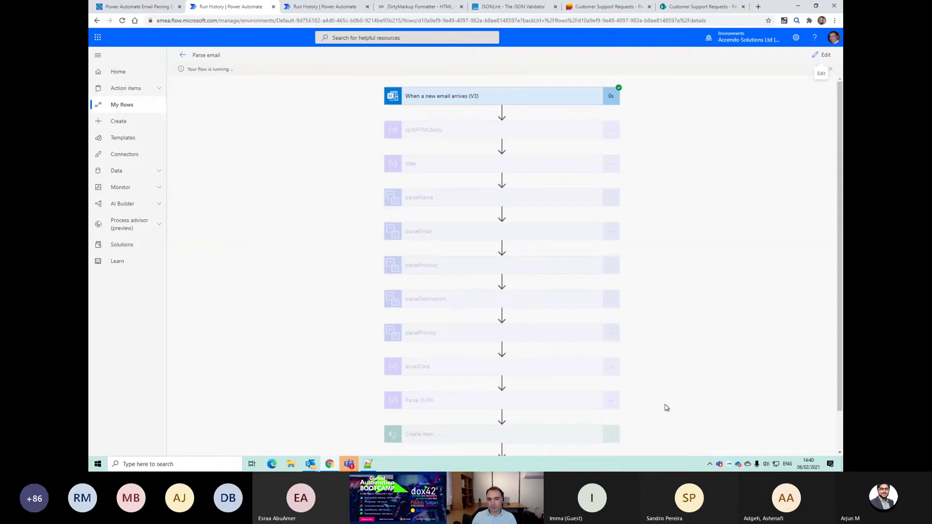
{"action": "scroll", "coordinate": [658, 408], "scroll_direction": "down", "scroll_amount": 2}
{"action": "left_click", "coordinate": [473, 323]}
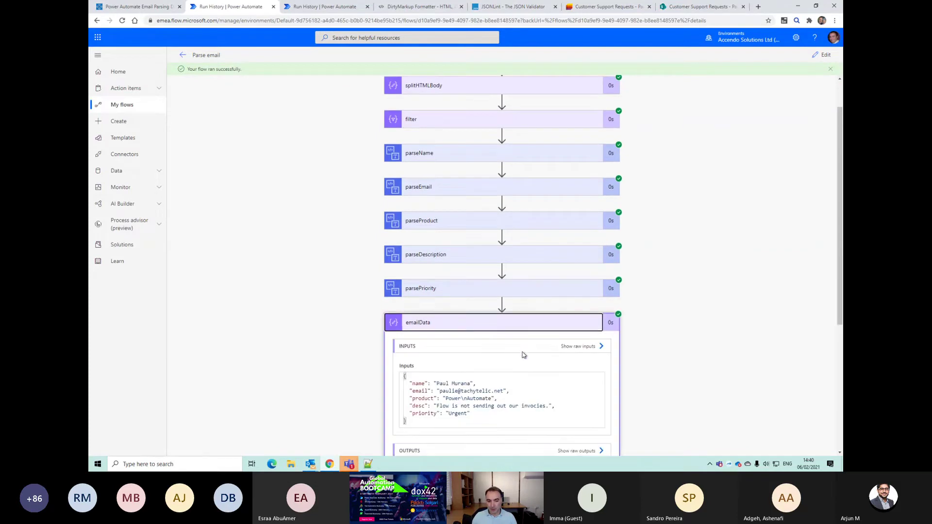
{"action": "left_click_drag", "start_coordinate": [467, 308], "coordinate": [455, 303]}
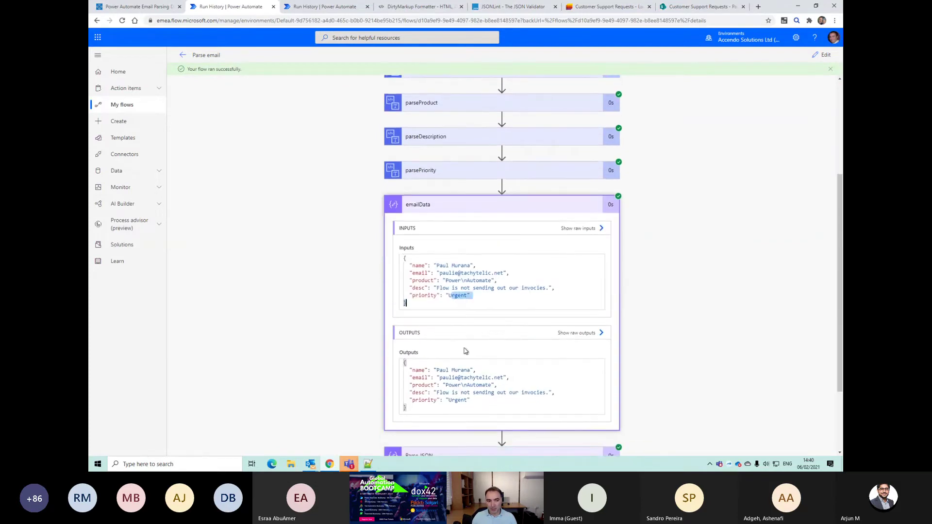
{"action": "scroll", "coordinate": [478, 407], "scroll_direction": "down", "scroll_amount": 2}
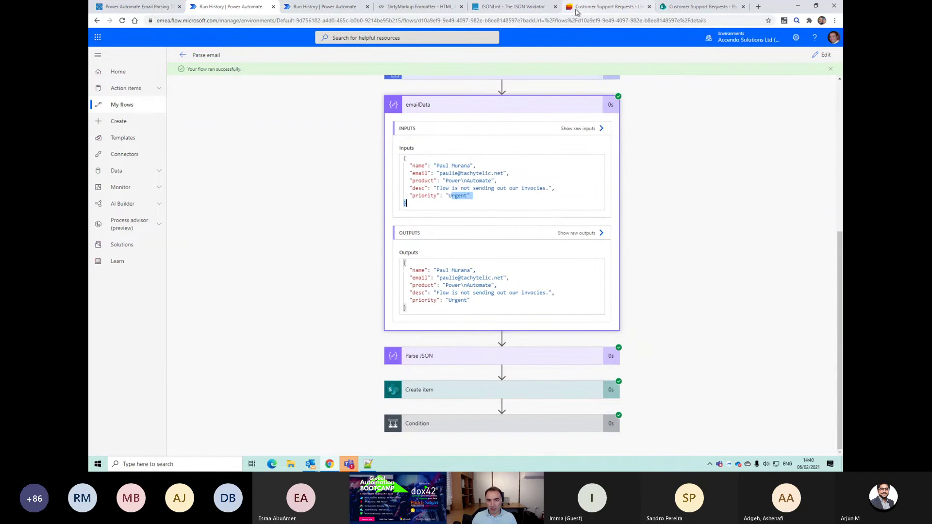
{"action": "left_click", "coordinate": [604, 6]}
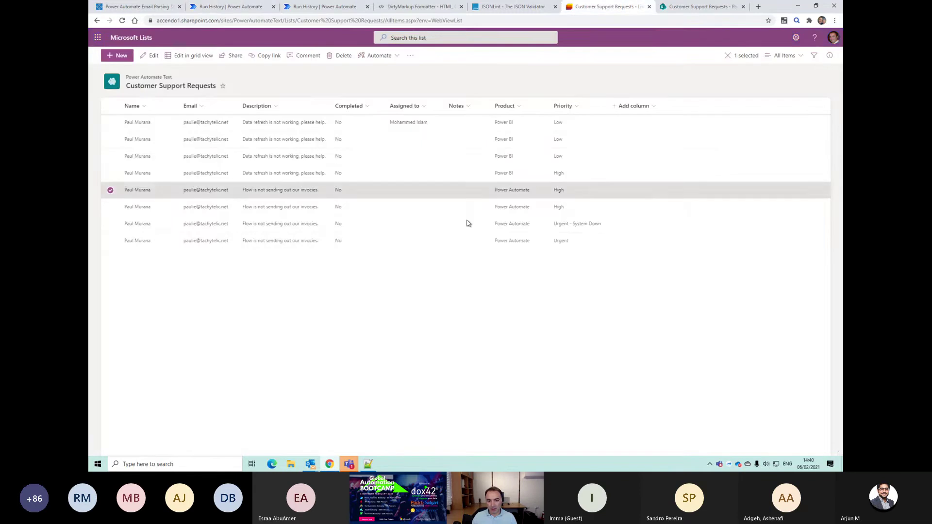
Step: Edit the newest Urgent request, set Assigned to the suggested team member, and save
{"action": "left_click", "coordinate": [110, 241]}
{"action": "left_click", "coordinate": [110, 190]}
{"action": "left_click", "coordinate": [150, 55]}
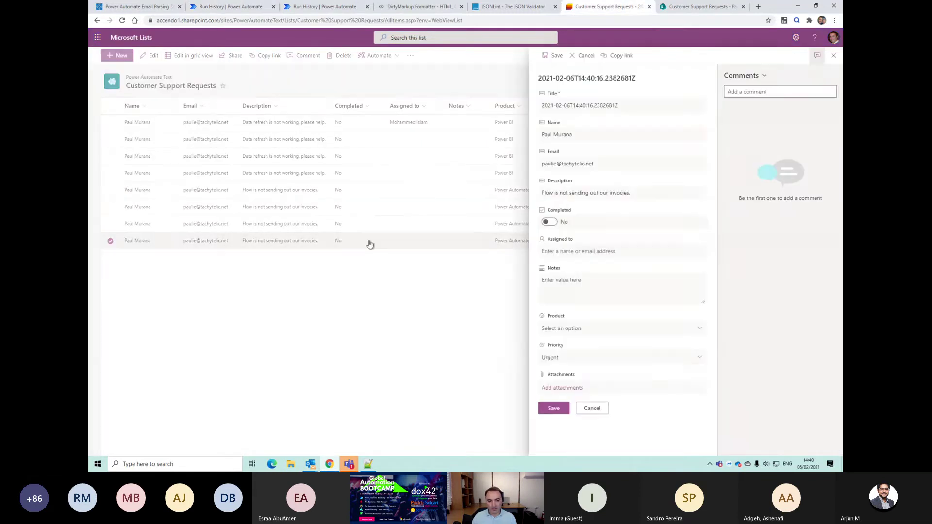
{"action": "left_click", "coordinate": [593, 408]}
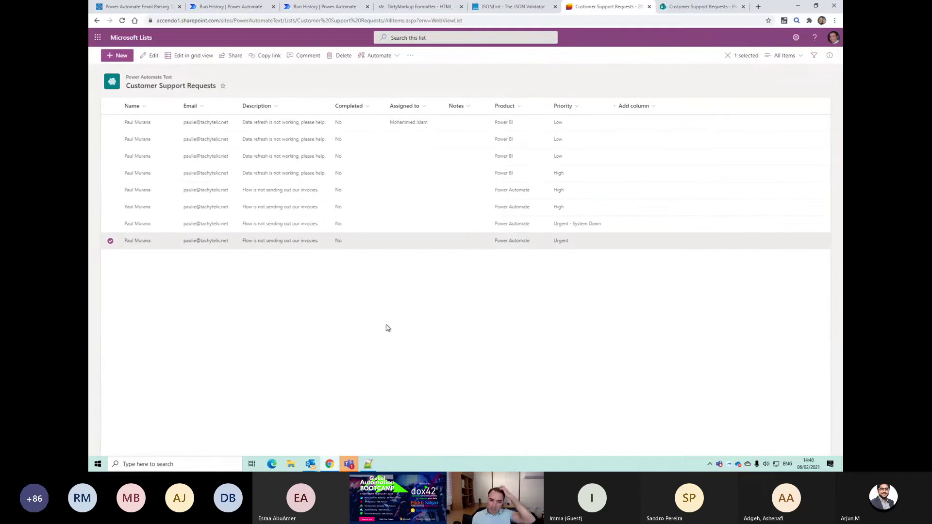
{"action": "left_click", "coordinate": [150, 56]}
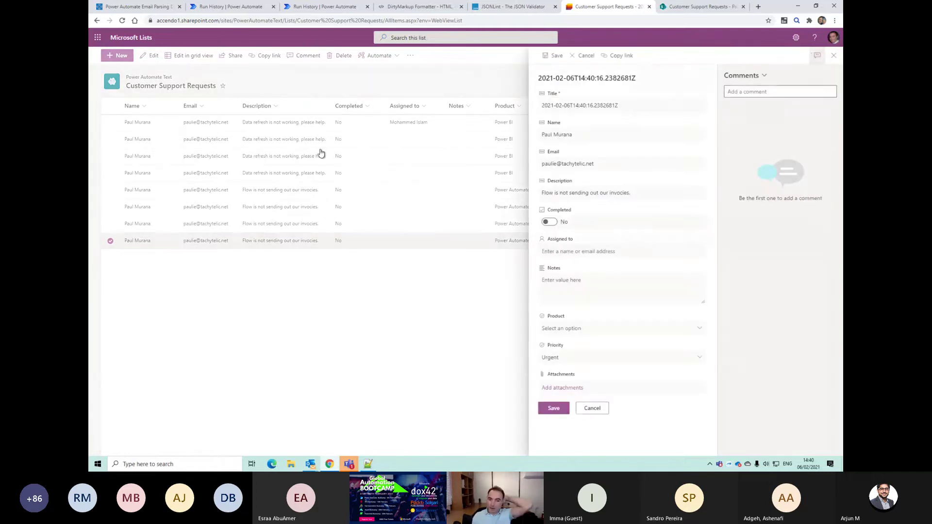
{"action": "left_click", "coordinate": [566, 251]}
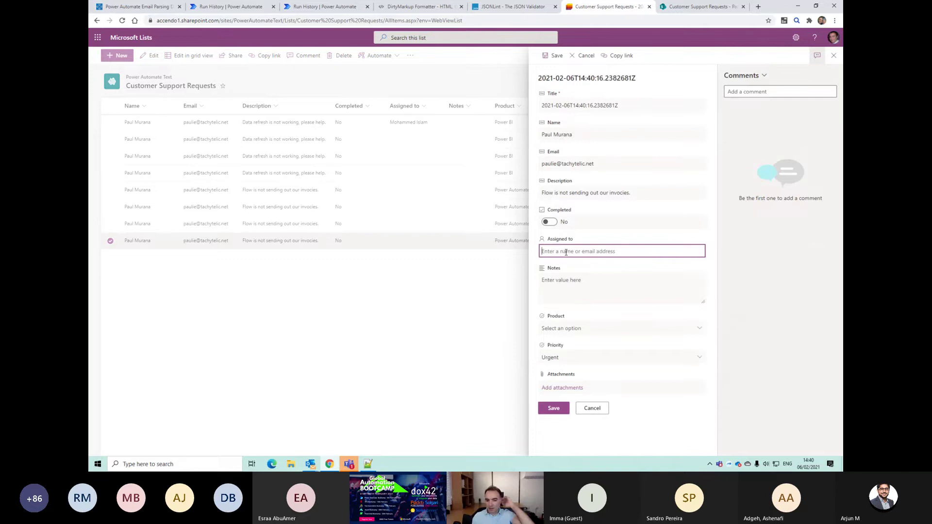
{"action": "type", "text": "mo"}
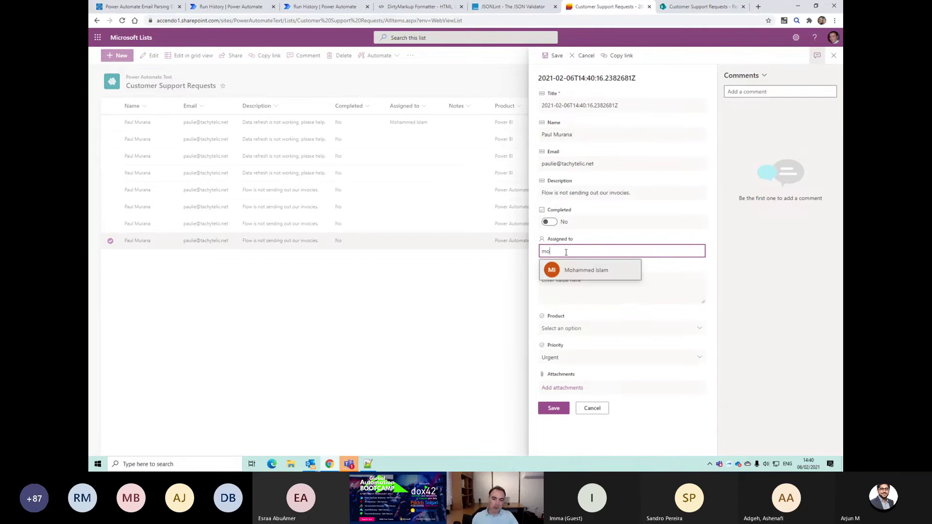
{"action": "left_click", "coordinate": [567, 269]}
{"action": "left_click", "coordinate": [564, 410]}
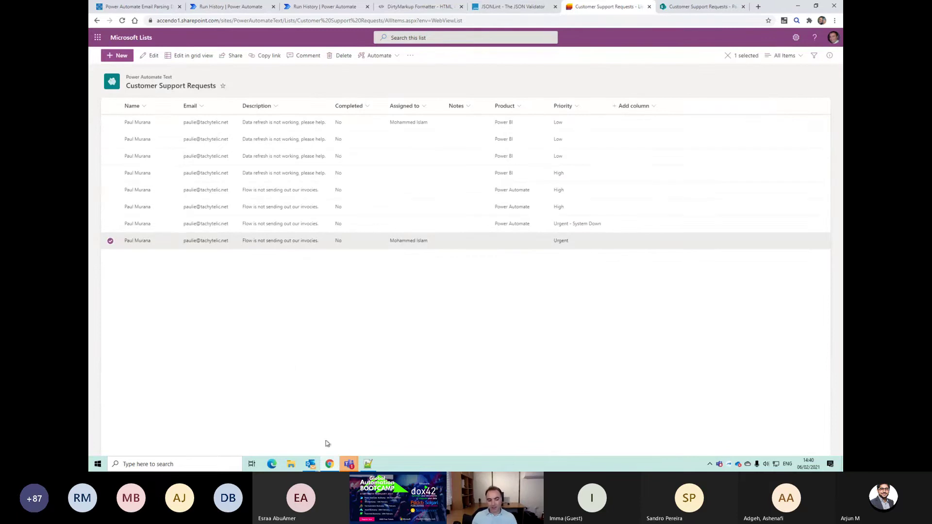
Step: Open the BB-Demo folder in the main Outlook inbox
{"action": "mouse_move", "coordinate": [313, 465]}
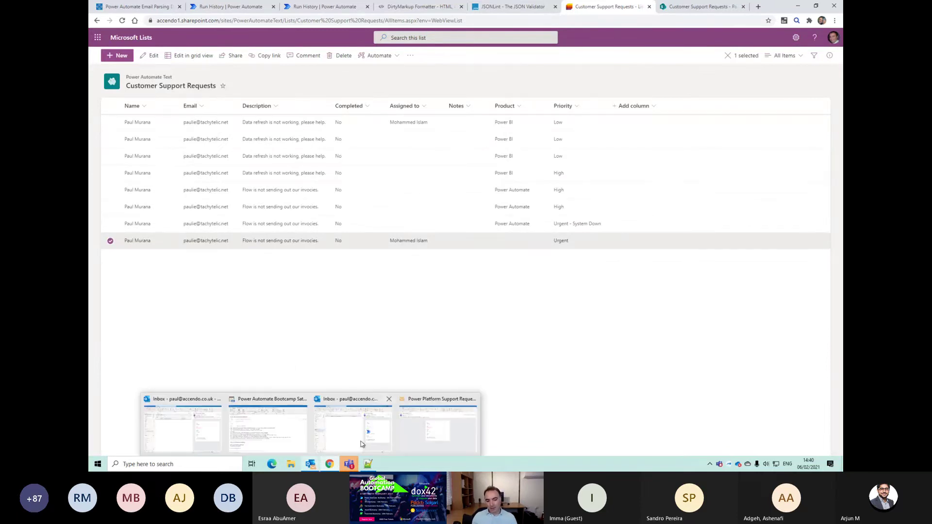
{"action": "left_click", "coordinate": [421, 432]}
{"action": "left_click_drag", "start_coordinate": [473, 323], "coordinate": [336, 177]}
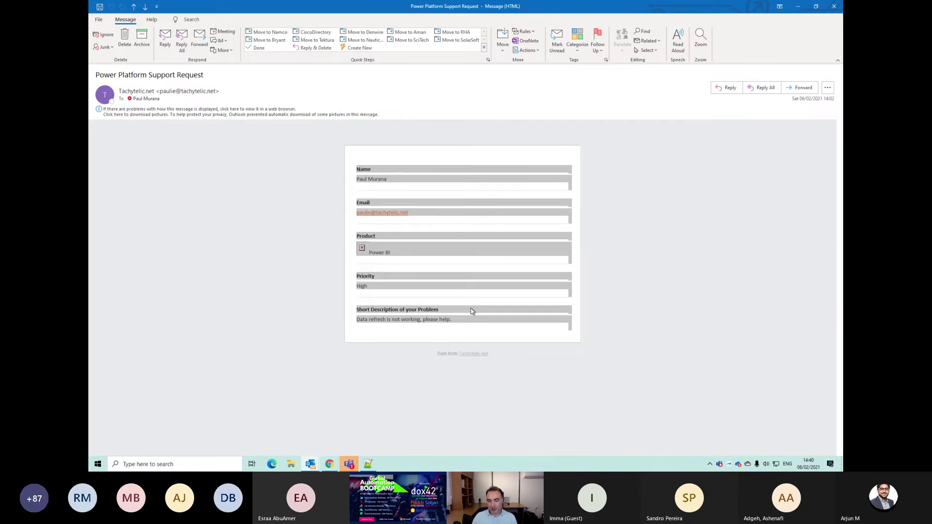
{"action": "key", "text": "alt+Tab"}
{"action": "mouse_move", "coordinate": [313, 467]}
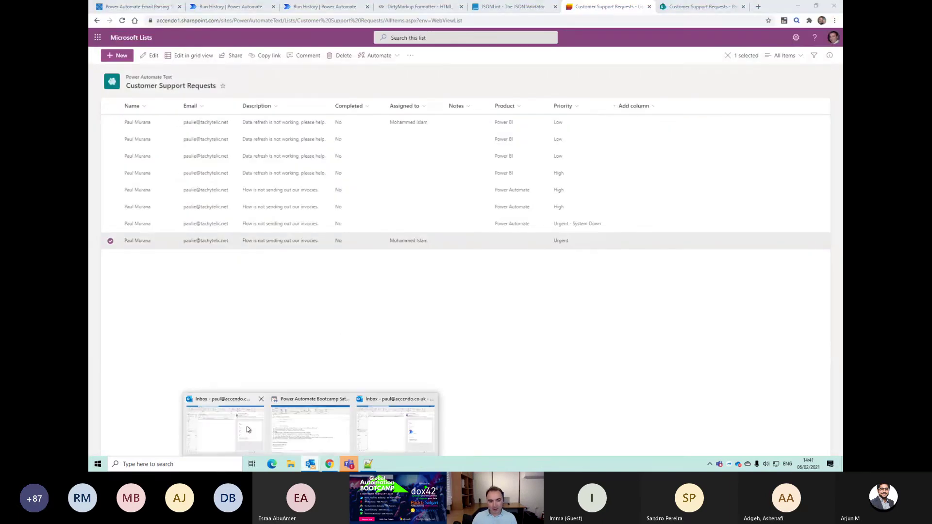
{"action": "left_click", "coordinate": [245, 426]}
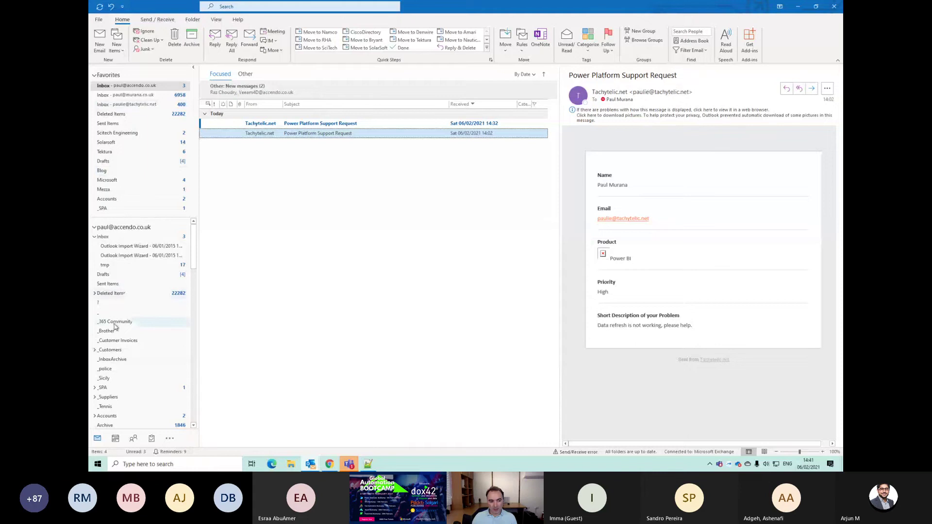
{"action": "scroll", "coordinate": [115, 335], "scroll_direction": "down", "scroll_amount": 3}
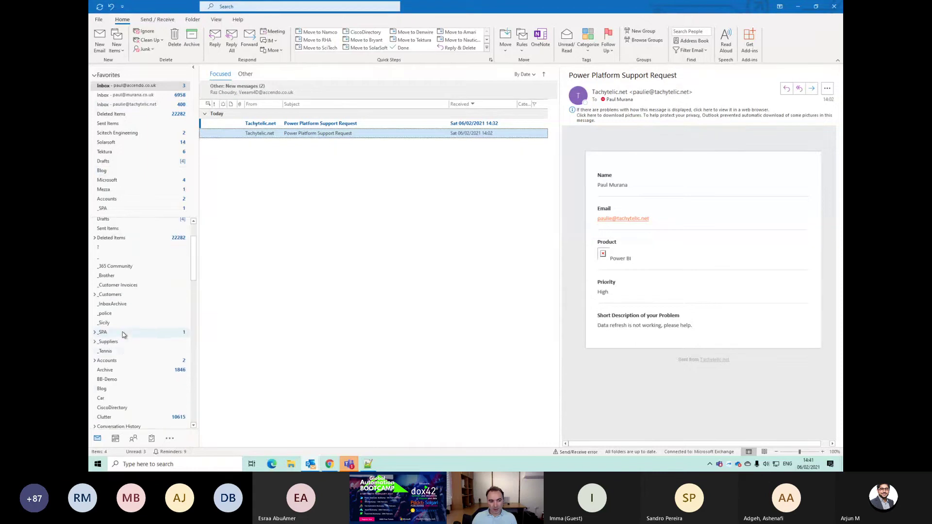
{"action": "left_click", "coordinate": [109, 359]}
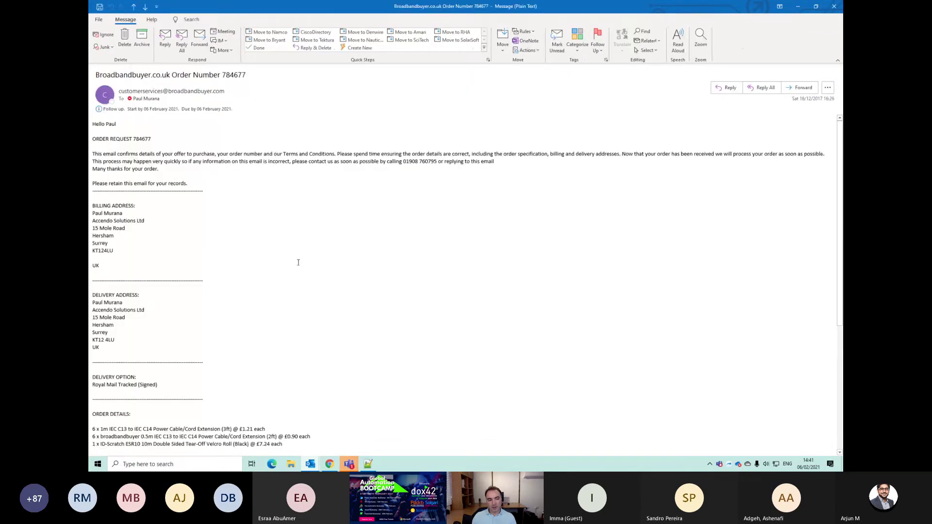
Step: Try selecting portions of the Broadbandbuyer order email's body text
{"action": "scroll", "coordinate": [296, 266], "scroll_direction": "down", "scroll_amount": 8}
{"action": "scroll", "coordinate": [295, 270], "scroll_direction": "up", "scroll_amount": 8}
{"action": "left_click_drag", "start_coordinate": [92, 124], "coordinate": [175, 303]}
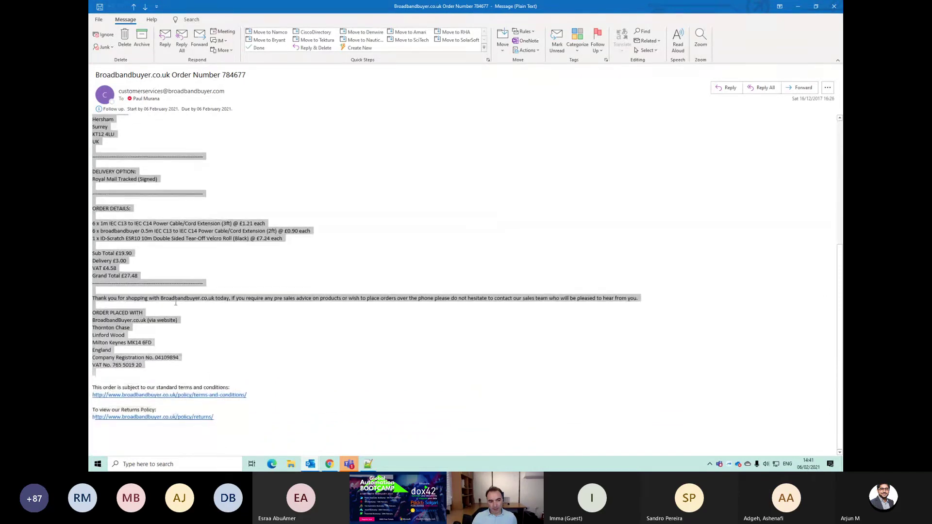
{"action": "scroll", "coordinate": [175, 302], "scroll_direction": "up", "scroll_amount": 3}
{"action": "left_click", "coordinate": [148, 339]}
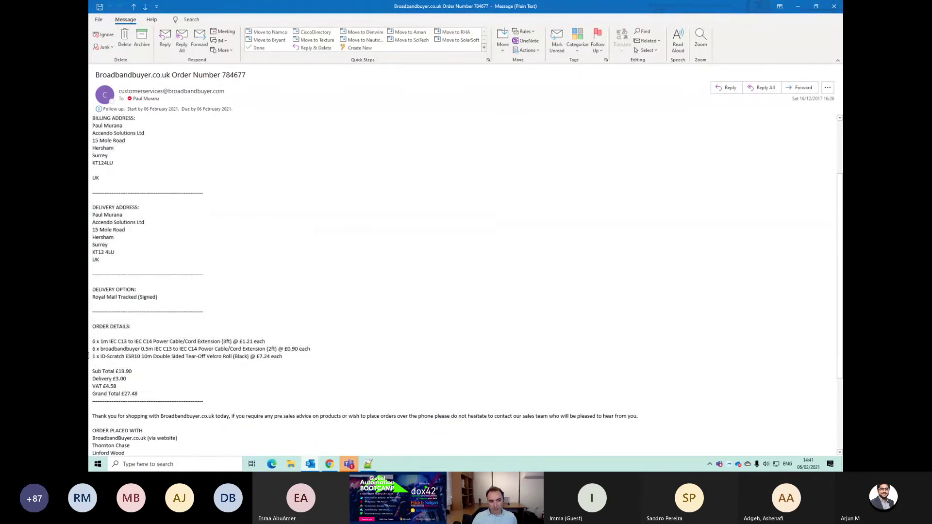
{"action": "left_click_drag", "start_coordinate": [94, 343], "coordinate": [96, 343]}
{"action": "scroll", "coordinate": [116, 342], "scroll_direction": "up", "scroll_amount": 2}
{"action": "scroll", "coordinate": [136, 339], "scroll_direction": "down", "scroll_amount": 4}
{"action": "left_click", "coordinate": [145, 337]}
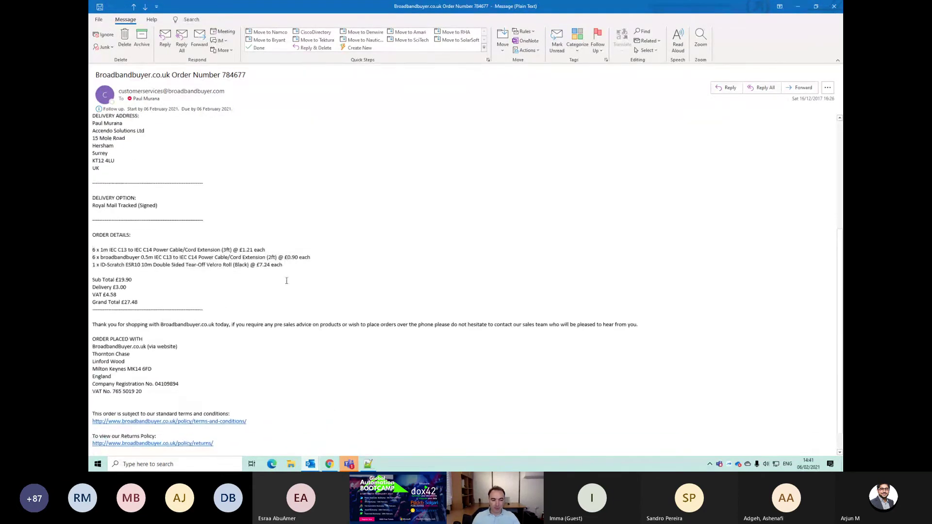
{"action": "scroll", "coordinate": [237, 352], "scroll_direction": "down", "scroll_amount": 1}
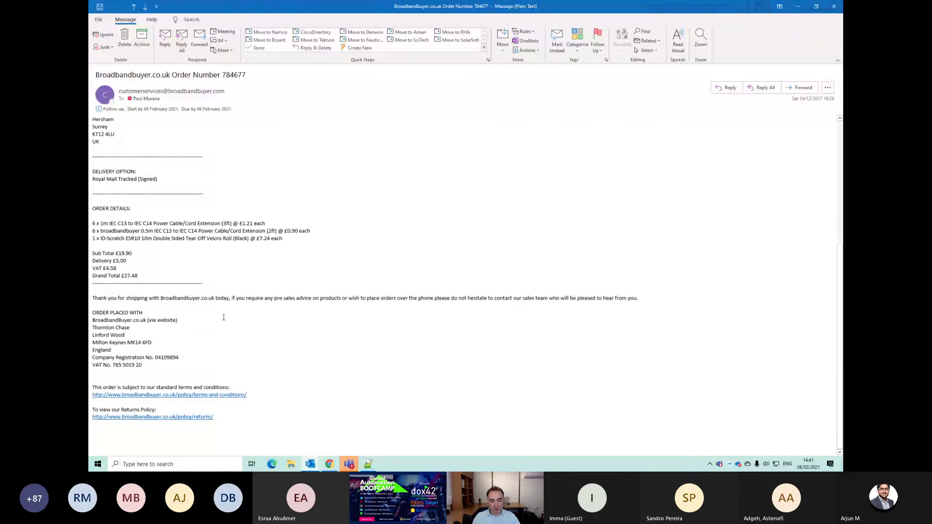
Step: Select and copy the entire order email body, then return to the Power Automate run
{"action": "key", "text": "ctrl+a"}
{"action": "key", "text": "alt+Tab"}
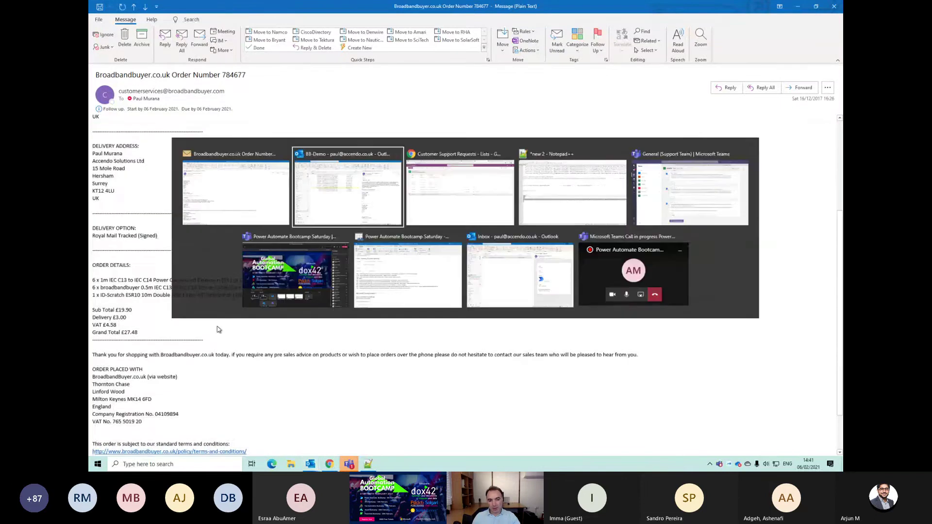
{"action": "key", "text": "alt+Tab"}
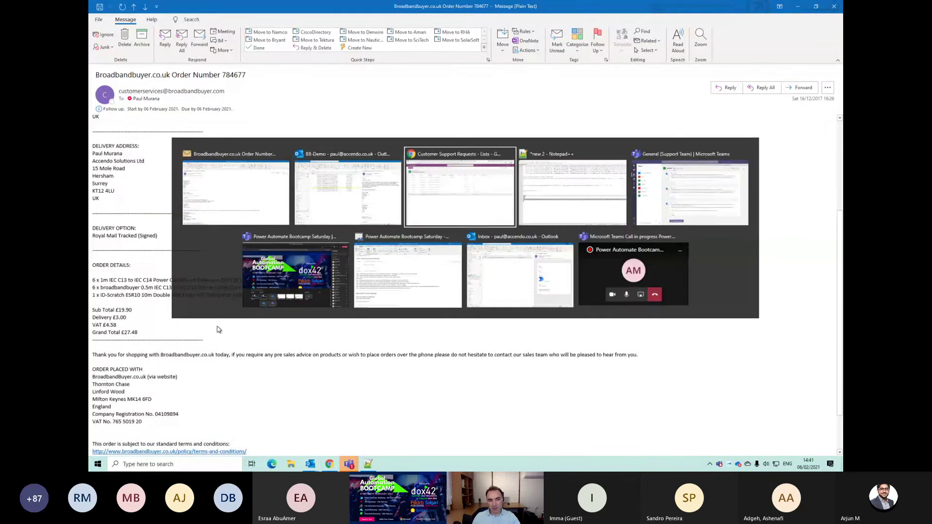
{"action": "left_click", "coordinate": [228, 6]}
{"action": "scroll", "coordinate": [286, 302], "scroll_direction": "up", "scroll_amount": 3}
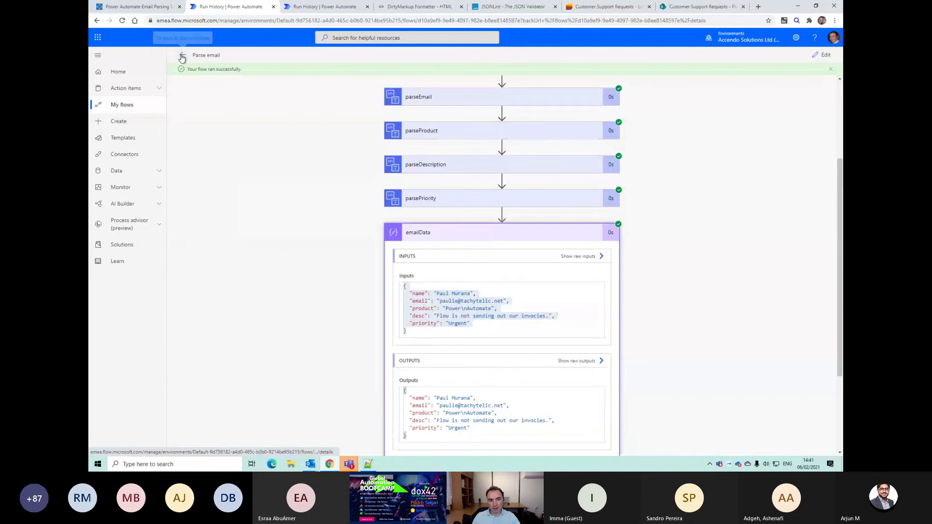
Step: Create an instant cloud flow named parseEmailPlainText with a Manually trigger a flow trigger
{"action": "left_click", "coordinate": [182, 55]}
{"action": "left_click", "coordinate": [167, 94]}
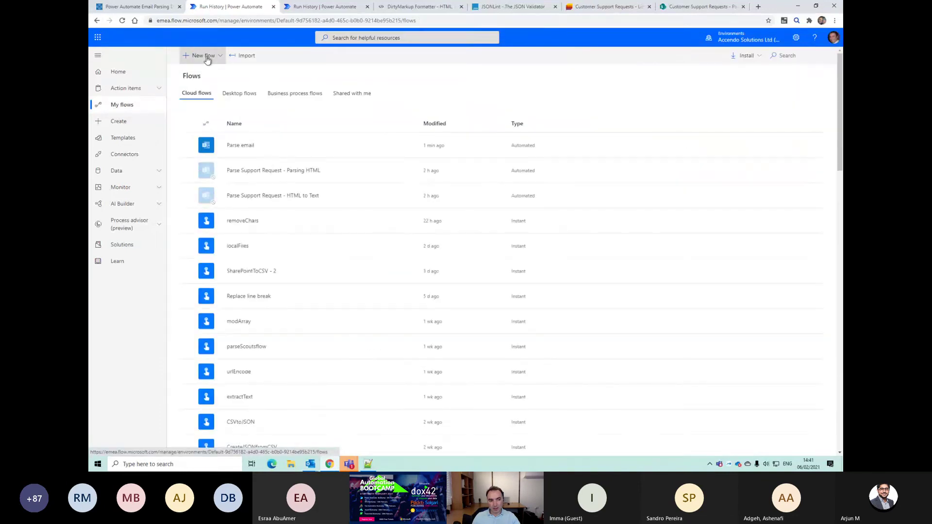
{"action": "left_click", "coordinate": [204, 56]}
{"action": "left_click", "coordinate": [208, 141]}
{"action": "left_click", "coordinate": [521, 173]}
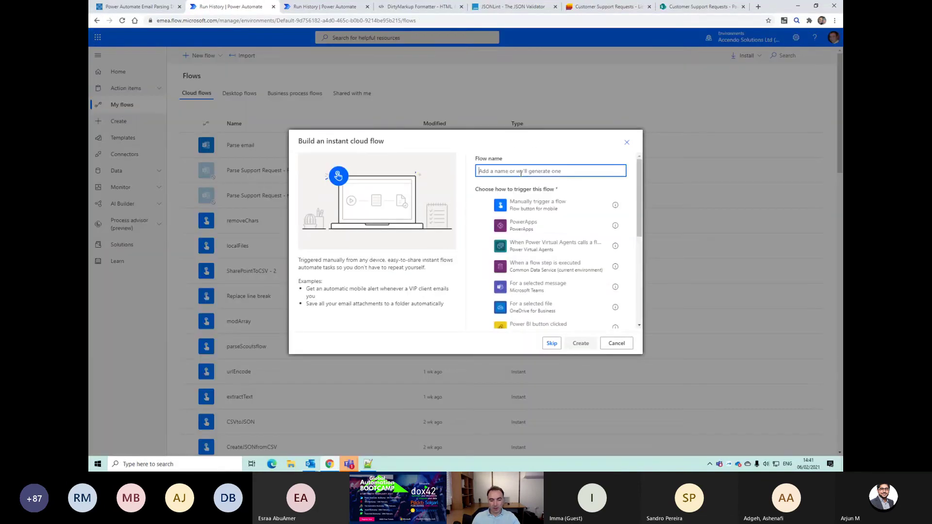
{"action": "type", "text": "p"}
{"action": "type", "text": "arseEmailPlainText"}
{"action": "key", "text": "BackSpace"}
{"action": "left_click", "coordinate": [483, 205]}
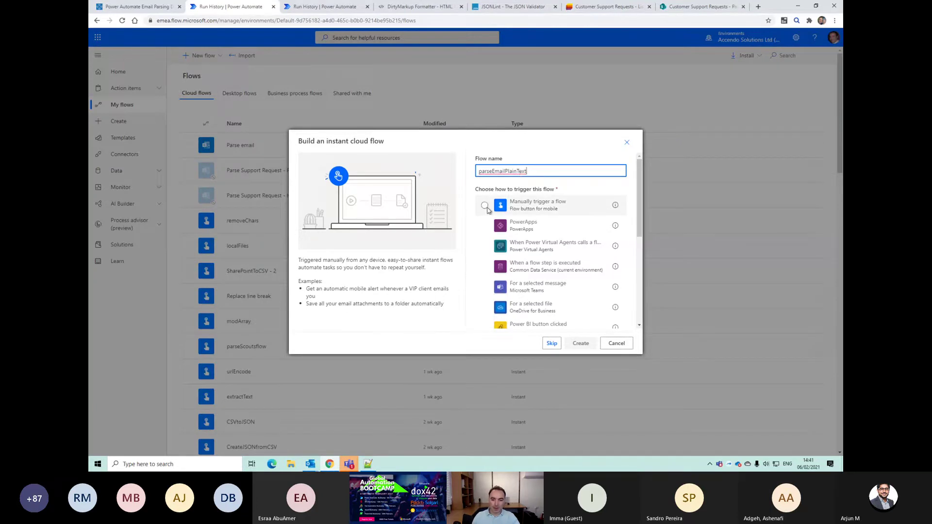
{"action": "left_click", "coordinate": [580, 344]}
Step: Add a Compose step whose input is the pasted order email text
{"action": "left_click", "coordinate": [478, 111]}
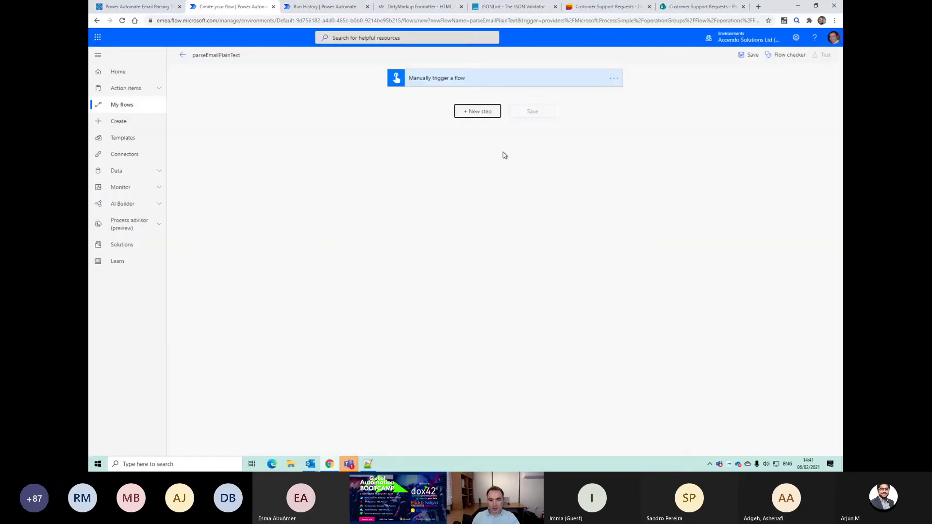
{"action": "type", "text": "compose"}
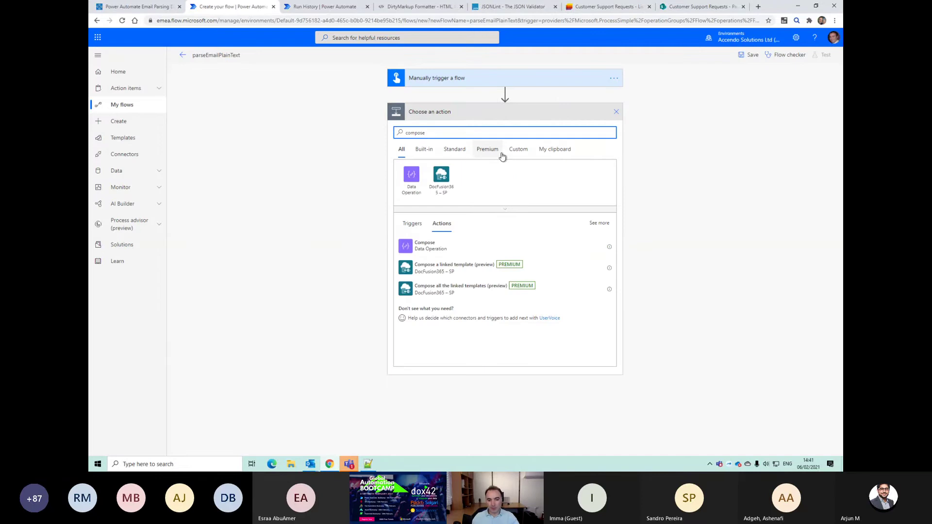
{"action": "left_click", "coordinate": [427, 244]}
{"action": "left_click", "coordinate": [475, 129]}
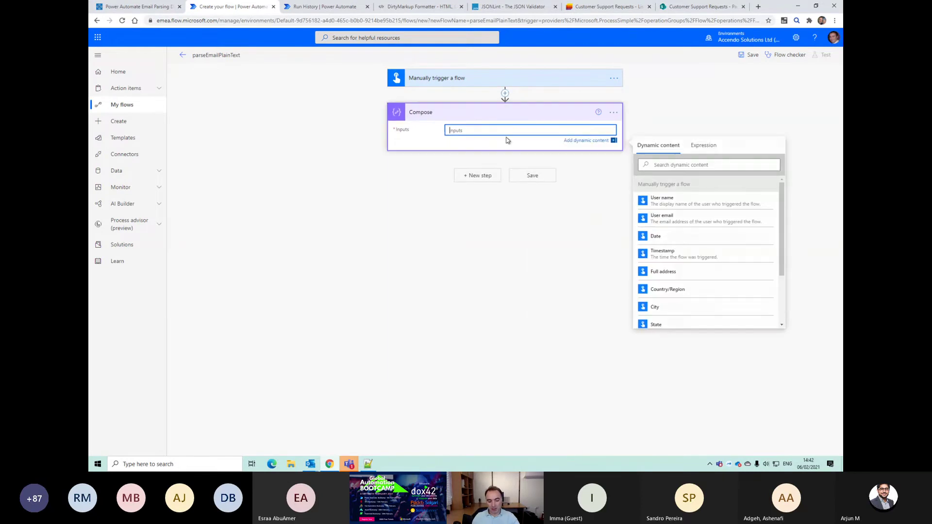
{"action": "key", "text": "ctrl+v"}
{"action": "scroll", "coordinate": [667, 325], "scroll_direction": "up", "scroll_amount": 7}
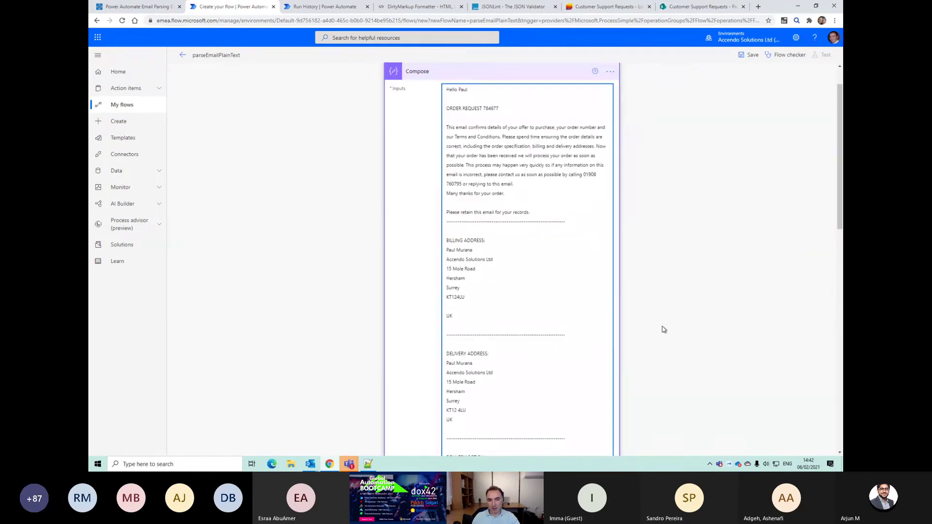
Step: Rename the Compose step to emailContent
{"action": "left_click", "coordinate": [610, 113]}
{"action": "left_click", "coordinate": [664, 126]}
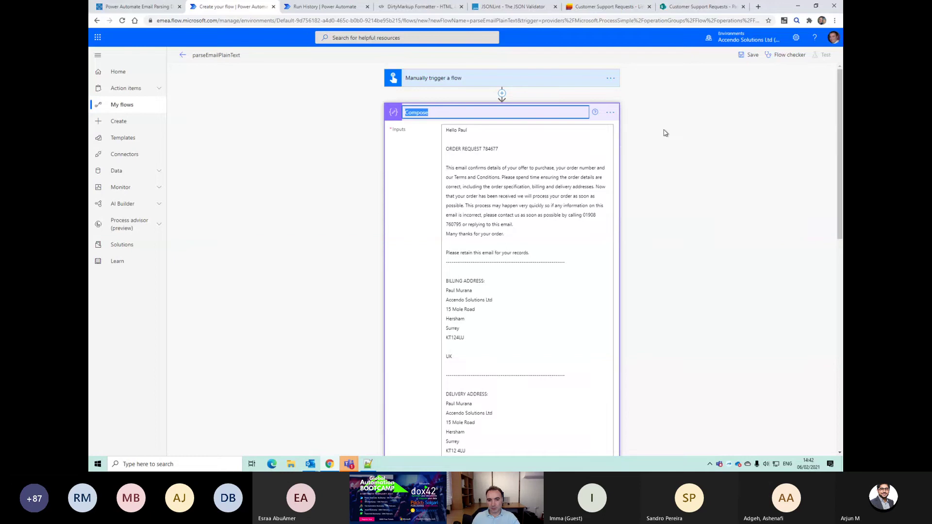
{"action": "type", "text": "emailContent"}
{"action": "key", "text": "Return"}
{"action": "key", "text": "alt+Tab"}
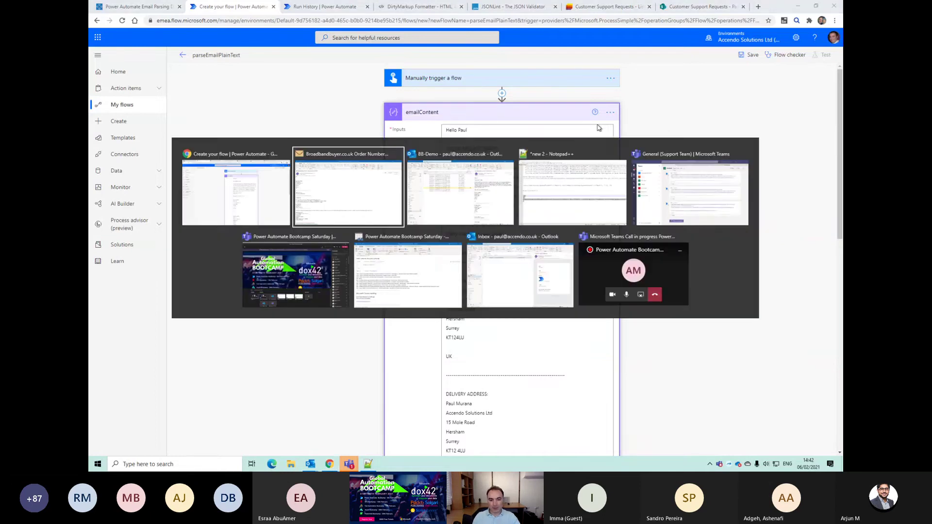
{"action": "key", "text": "alt+Tab"}
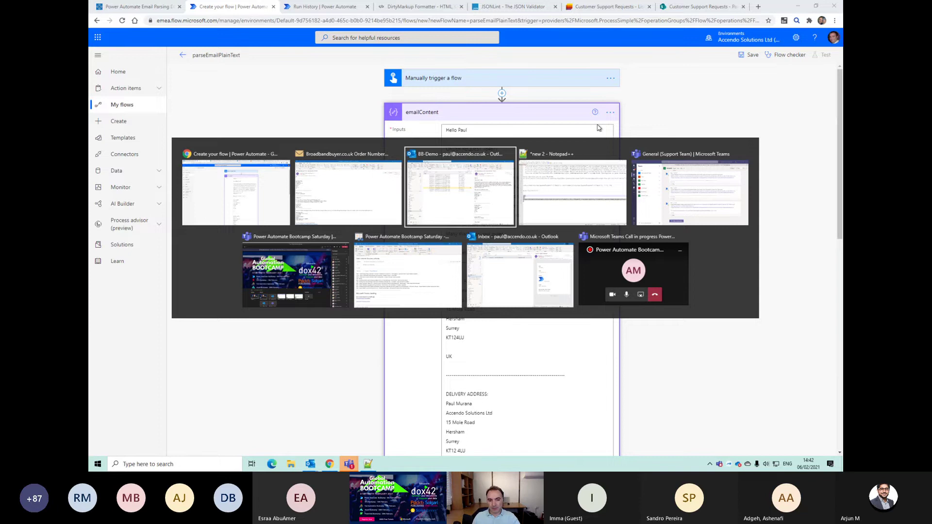
Step: Copy a dashed separator line from the order email, close the message, and collapse emailContent
{"action": "key", "text": "alt+shift+Tab"}
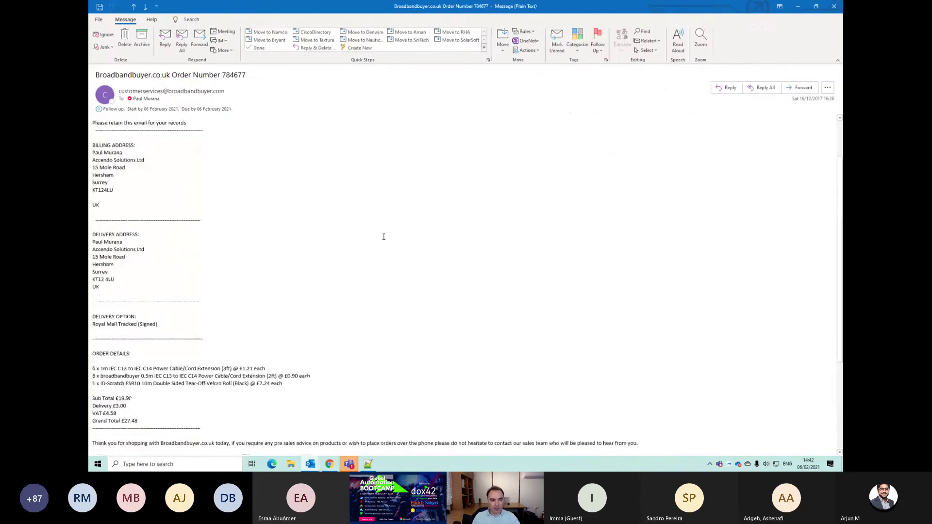
{"action": "scroll", "coordinate": [383, 236], "scroll_direction": "up", "scroll_amount": 3}
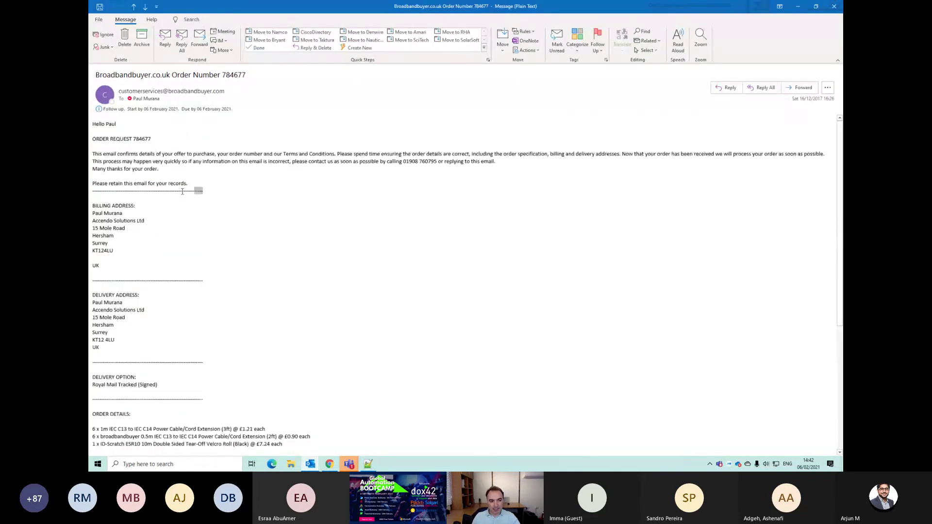
{"action": "left_click_drag", "start_coordinate": [182, 191], "coordinate": [92, 191]}
{"action": "left_click_drag", "start_coordinate": [92, 281], "coordinate": [210, 282]}
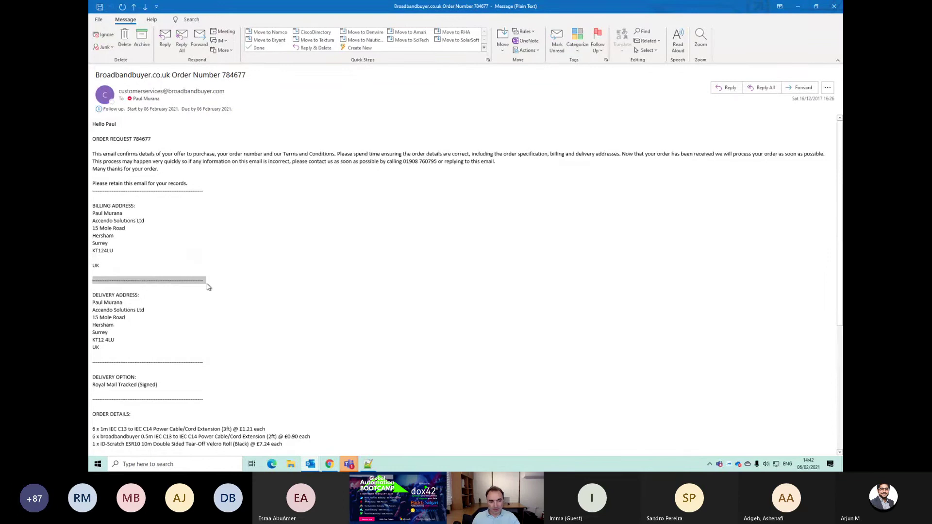
{"action": "scroll", "coordinate": [151, 271], "scroll_direction": "down", "scroll_amount": 3}
{"action": "left_click_drag", "start_coordinate": [92, 292], "coordinate": [96, 271]}
{"action": "scroll", "coordinate": [221, 301], "scroll_direction": "down", "scroll_amount": 2}
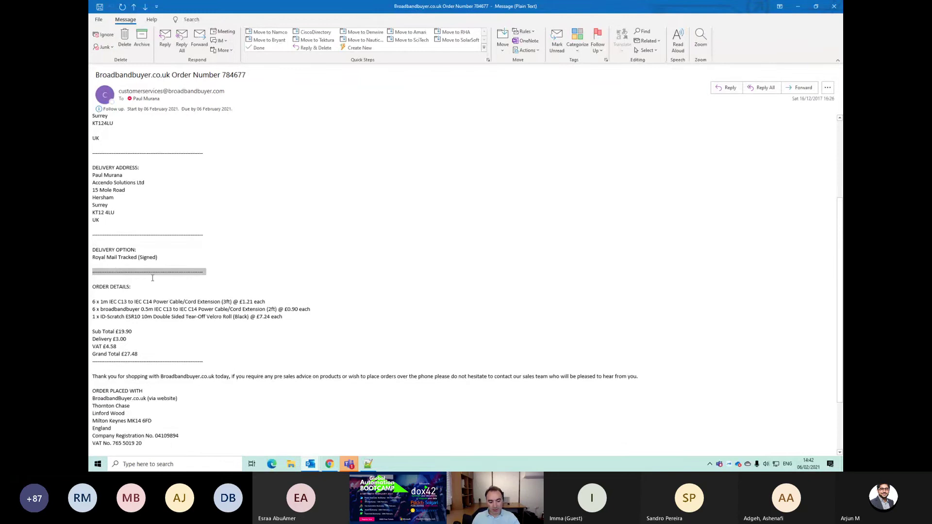
{"action": "key", "text": "Escape"}
{"action": "key", "text": "alt+Tab"}
{"action": "key", "text": "Tab"}
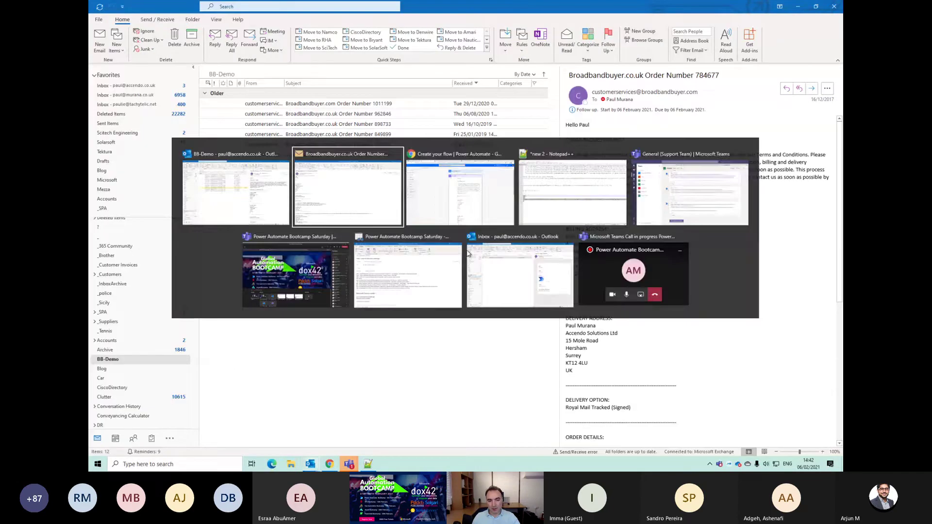
{"action": "left_click", "coordinate": [516, 112]}
Step: Add a Compose step with split(outputs('emailContent'), '<dashed separator>') and save the flow
{"action": "left_click", "coordinate": [474, 145]}
{"action": "type", "text": "compose"}
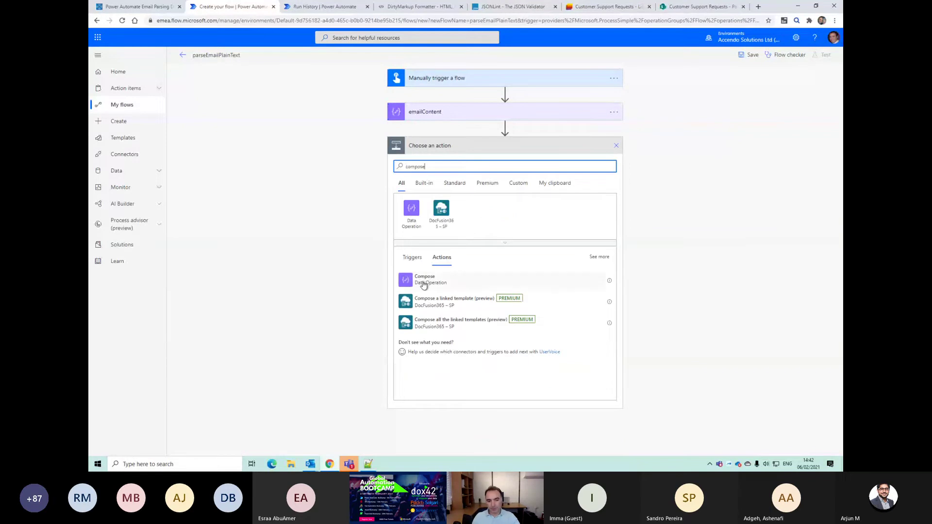
{"action": "left_click", "coordinate": [422, 280]}
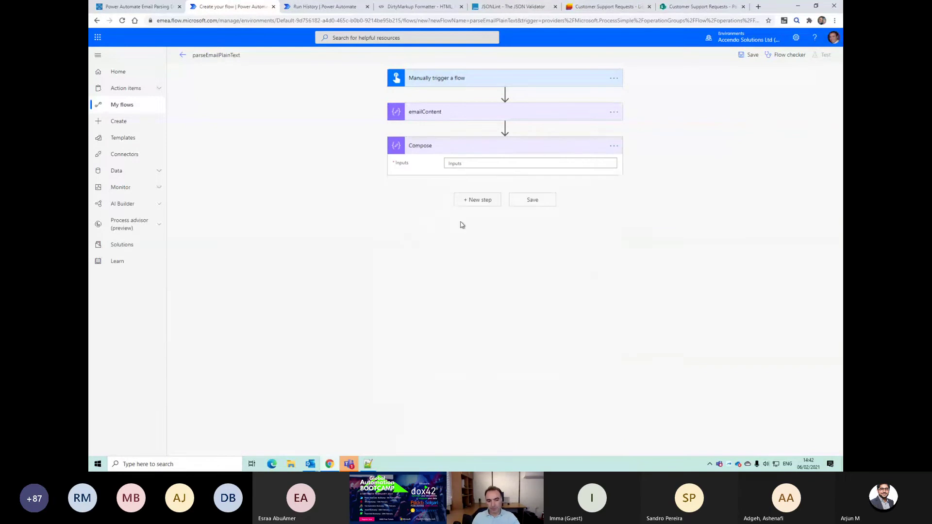
{"action": "left_click", "coordinate": [465, 164]}
{"action": "left_click", "coordinate": [703, 178]}
{"action": "type", "text": "split("}
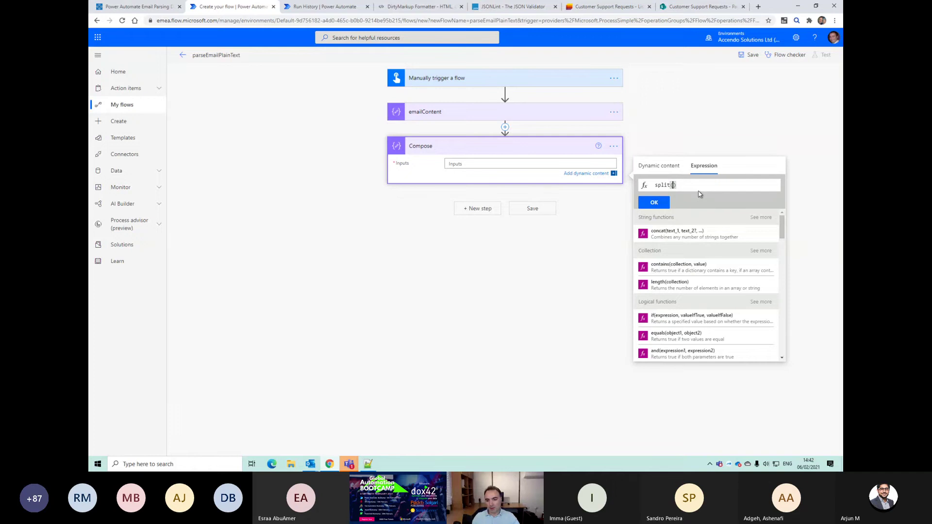
{"action": "left_click", "coordinate": [658, 165]}
{"action": "left_click", "coordinate": [669, 234]}
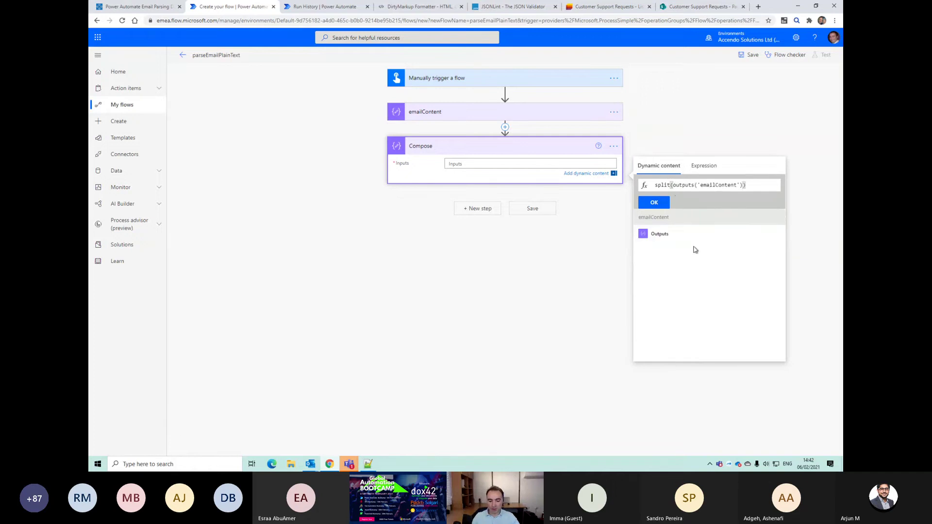
{"action": "type", "text": ", '"}
{"action": "key", "text": "ctrl+v"}
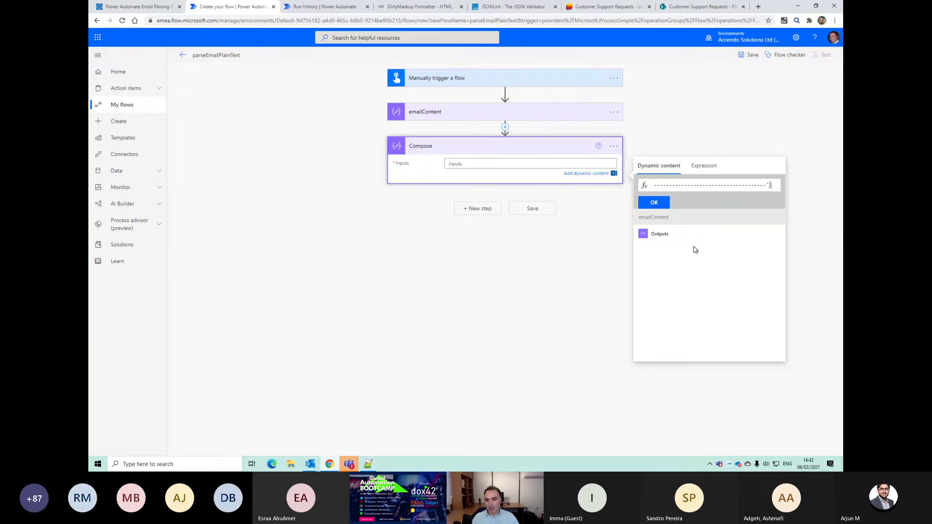
{"action": "left_click", "coordinate": [655, 202]}
{"action": "key", "text": "ctrl+s"}
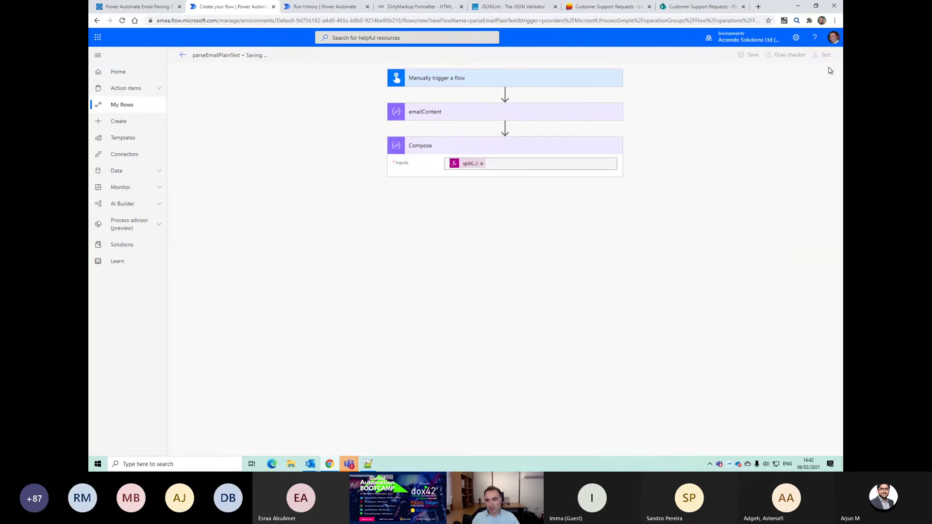
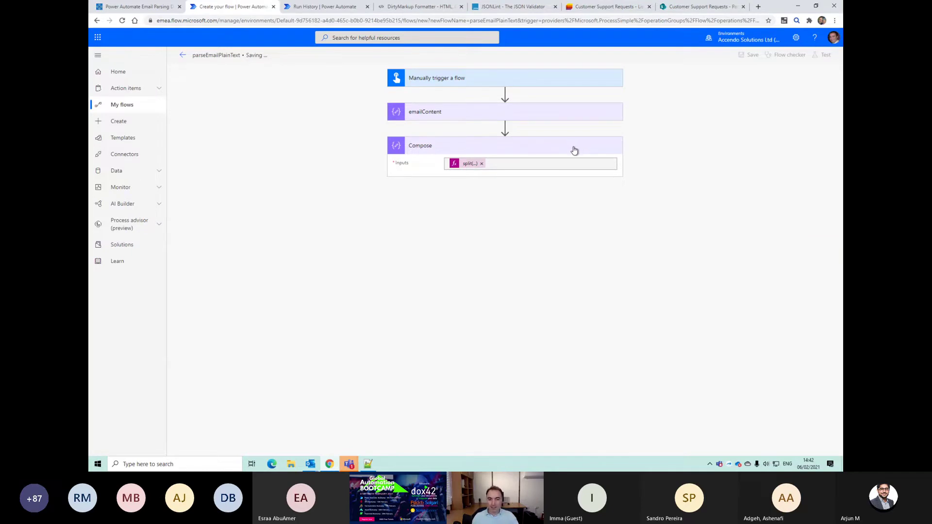
Step: Rename the Compose split step to emailSections
{"action": "left_click", "coordinate": [614, 158]}
{"action": "left_click", "coordinate": [634, 169]}
{"action": "type", "text": "ema"}
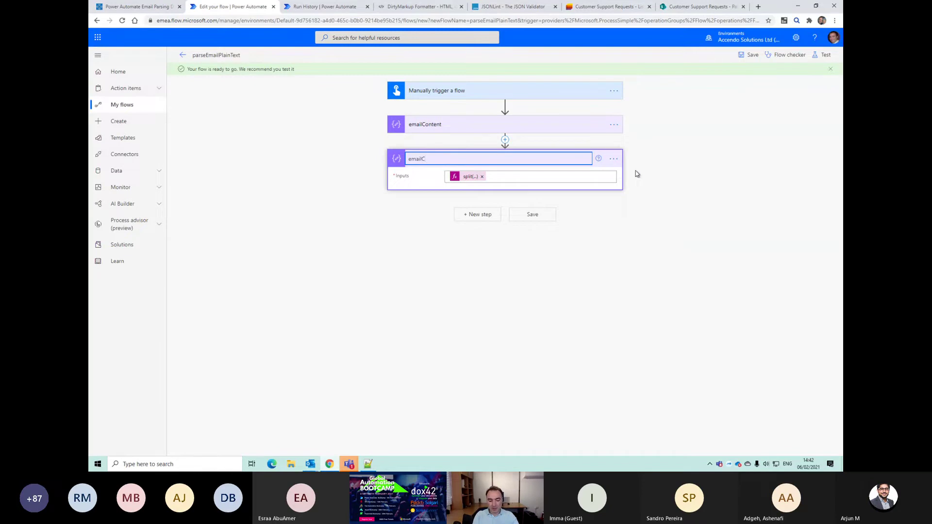
{"action": "type", "text": "ilSections"}
{"action": "key", "text": "Return"}
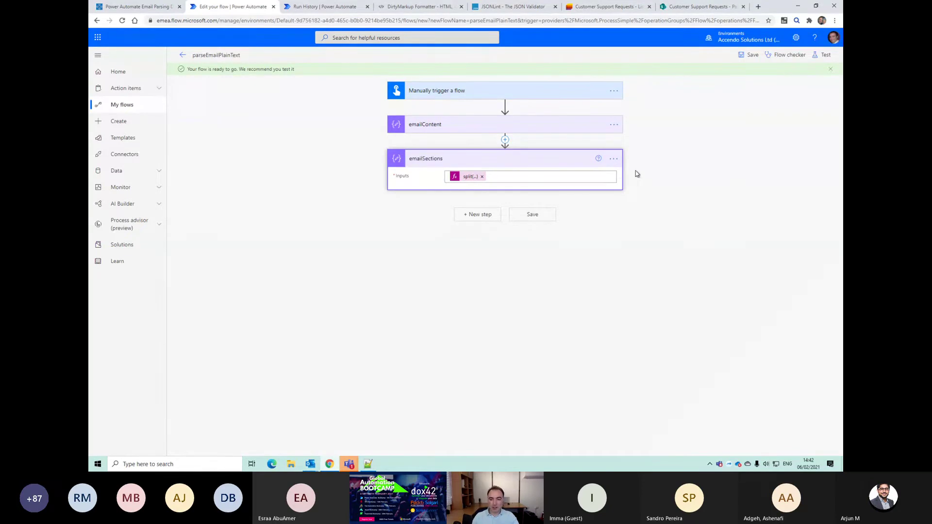
Step: Save the flow and run a manual test, then view the run results
{"action": "left_click", "coordinate": [826, 54]}
{"action": "left_click", "coordinate": [725, 99]}
{"action": "left_click", "coordinate": [719, 74]}
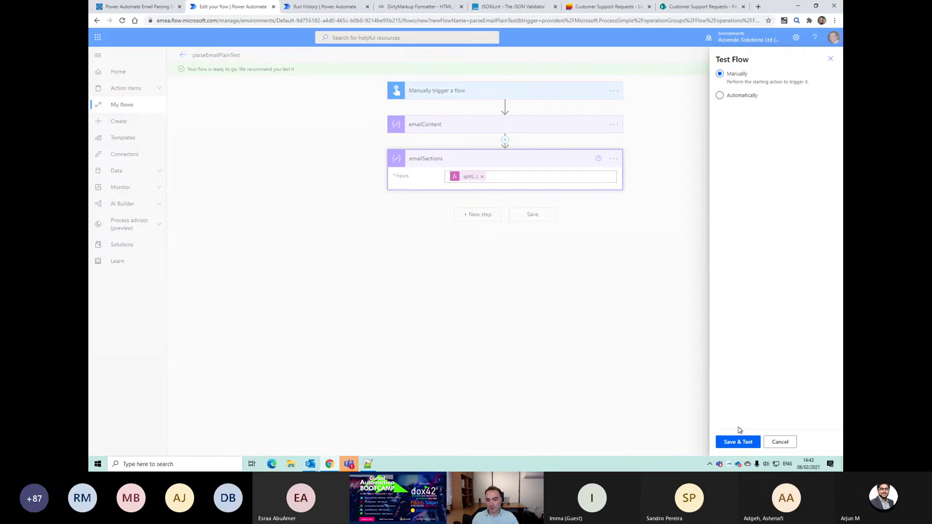
{"action": "left_click", "coordinate": [739, 442]}
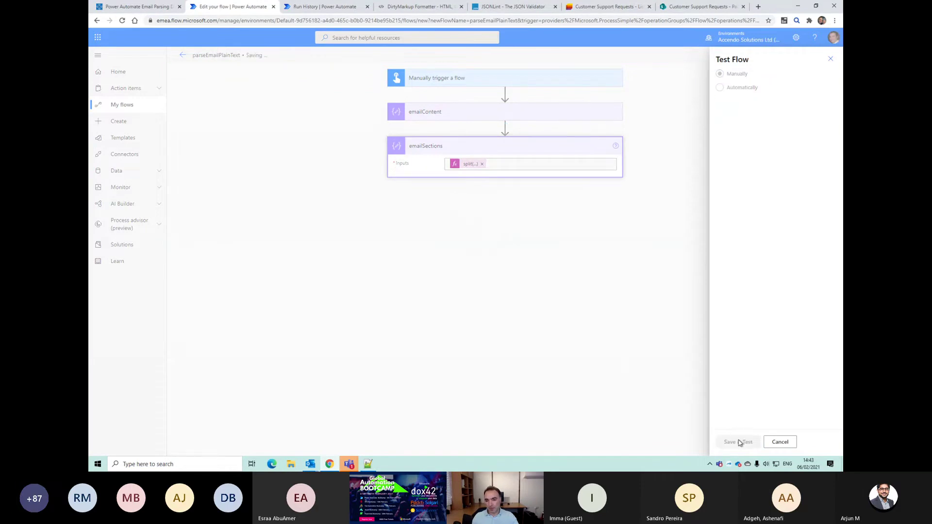
{"action": "left_click", "coordinate": [738, 442]}
{"action": "left_click", "coordinate": [736, 442]}
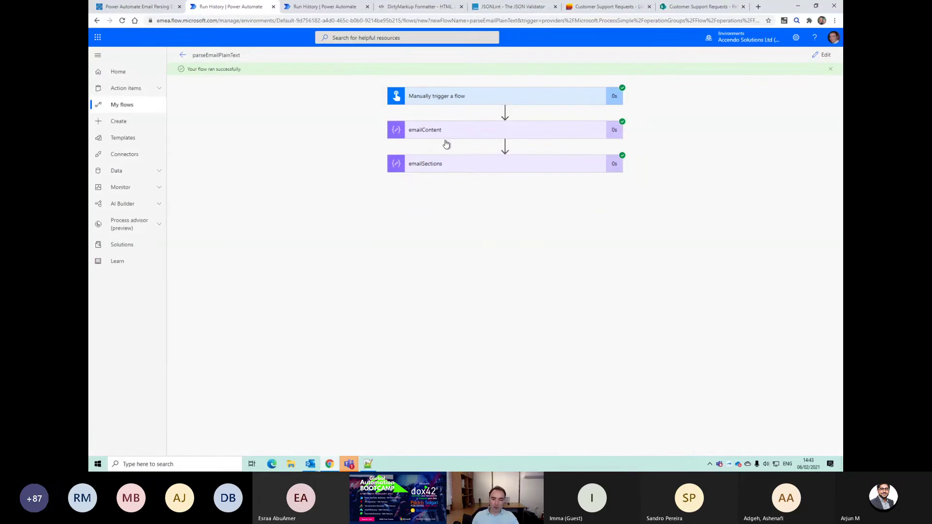
Step: Expand the emailSections step's run details to view its inputs and outputs
{"action": "left_click", "coordinate": [445, 171]}
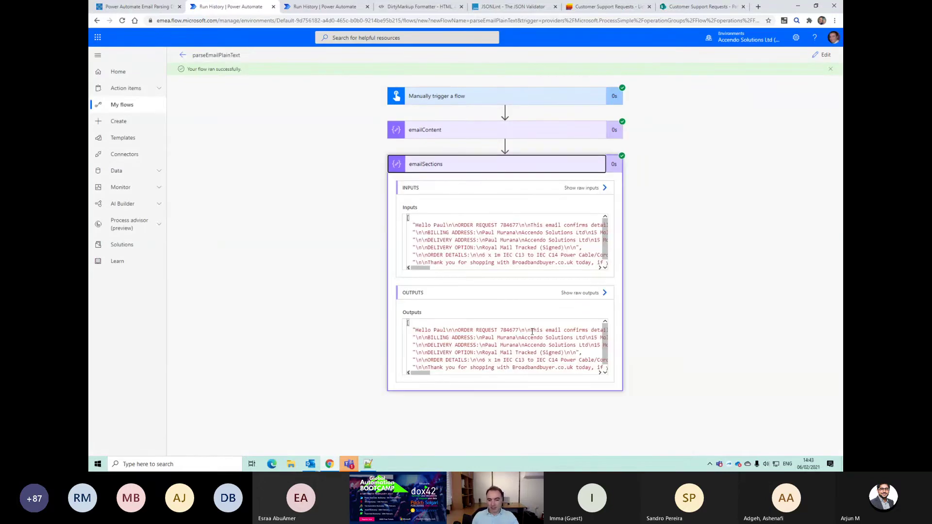
{"action": "left_click_drag", "start_coordinate": [604, 334], "coordinate": [483, 288]}
{"action": "left_click_drag", "start_coordinate": [421, 271], "coordinate": [413, 270]}
{"action": "left_click_drag", "start_coordinate": [444, 255], "coordinate": [618, 254]}
Step: Compare the DELIVERY and ORDER DETAILS sections, collapse the step, and switch back to editing
{"action": "left_click", "coordinate": [456, 251]}
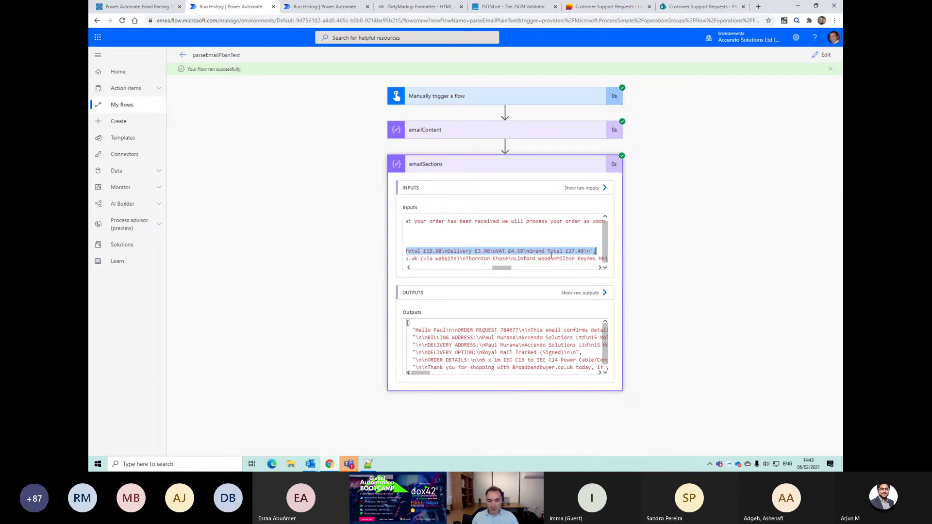
{"action": "key", "text": "Home"}
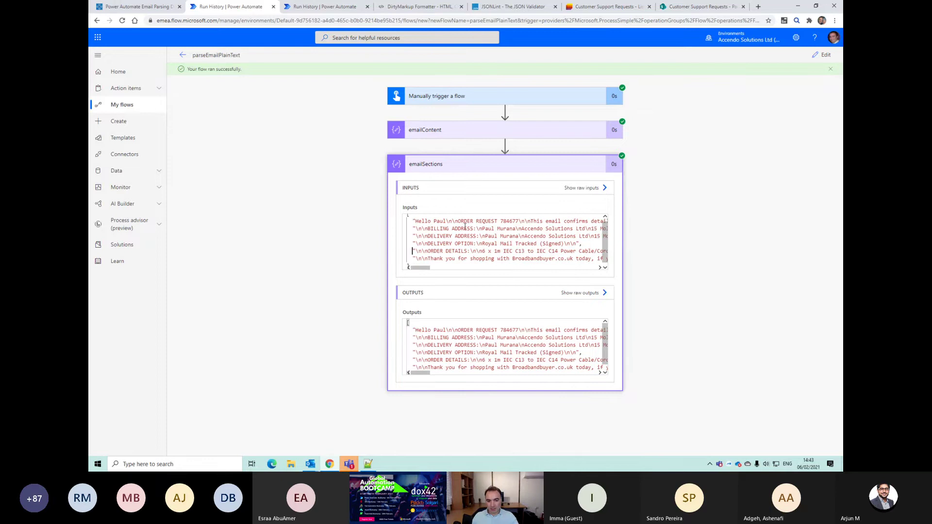
{"action": "left_click", "coordinate": [450, 236]}
{"action": "left_click", "coordinate": [455, 252]}
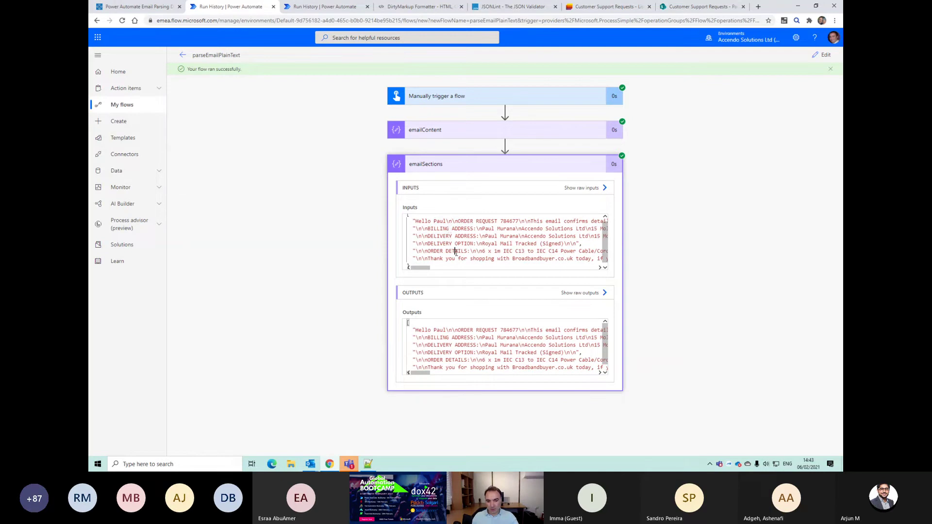
{"action": "left_click", "coordinate": [442, 171]}
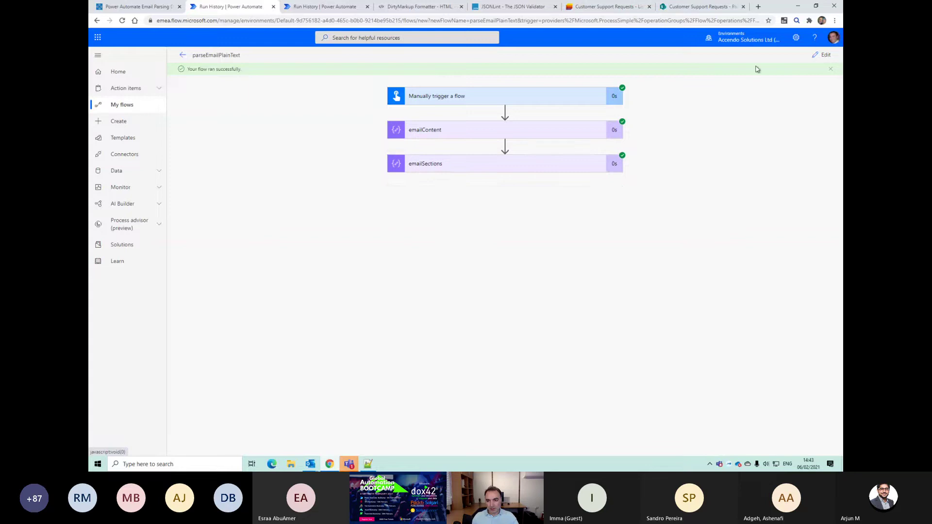
{"action": "left_click", "coordinate": [821, 56]}
Step: Add a Compose step below emailSections with emailSections' Outputs as its input
{"action": "left_click", "coordinate": [459, 202]}
{"action": "type", "text": "compose"}
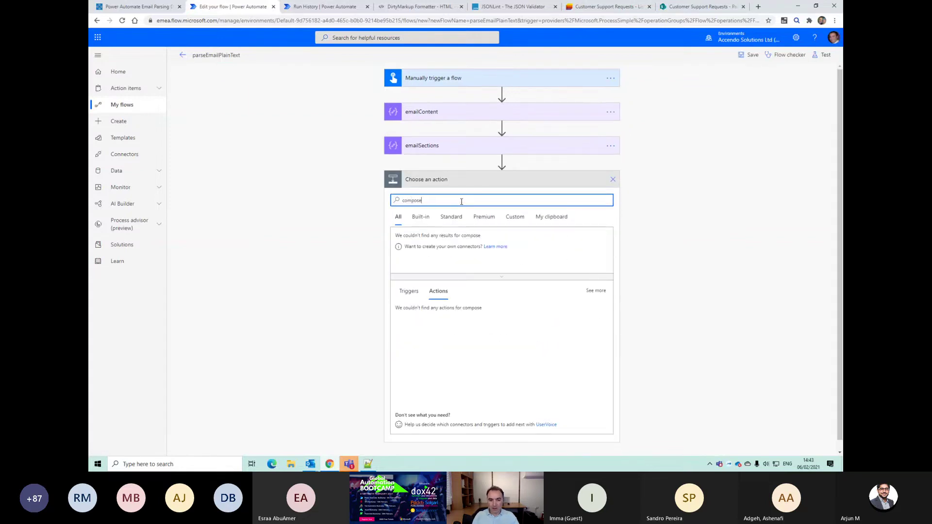
{"action": "left_click", "coordinate": [417, 313]}
{"action": "left_click", "coordinate": [454, 199]}
{"action": "left_click", "coordinate": [665, 270]}
Step: Replace the input with the expression outputs('emailSections')[4], copied from the code view
{"action": "left_click", "coordinate": [614, 180]}
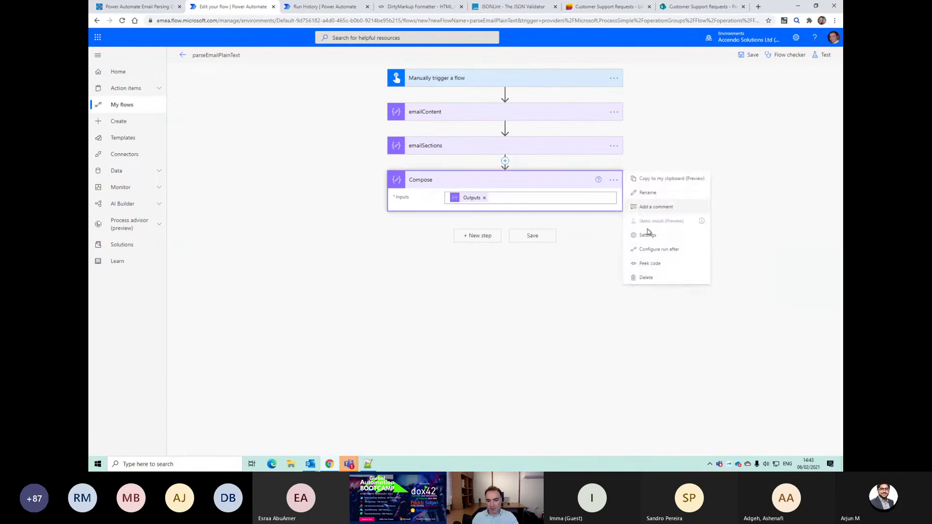
{"action": "left_click", "coordinate": [652, 264]}
{"action": "left_click_drag", "start_coordinate": [458, 208], "coordinate": [526, 206]}
{"action": "key", "text": "ctrl+c"}
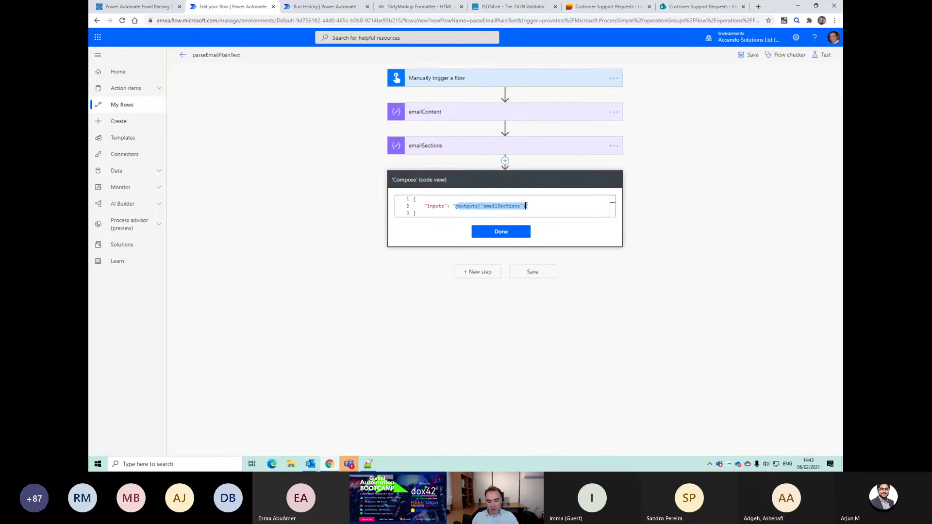
{"action": "left_click", "coordinate": [500, 233]}
{"action": "left_click", "coordinate": [483, 198]}
{"action": "key", "text": "BackSpace"}
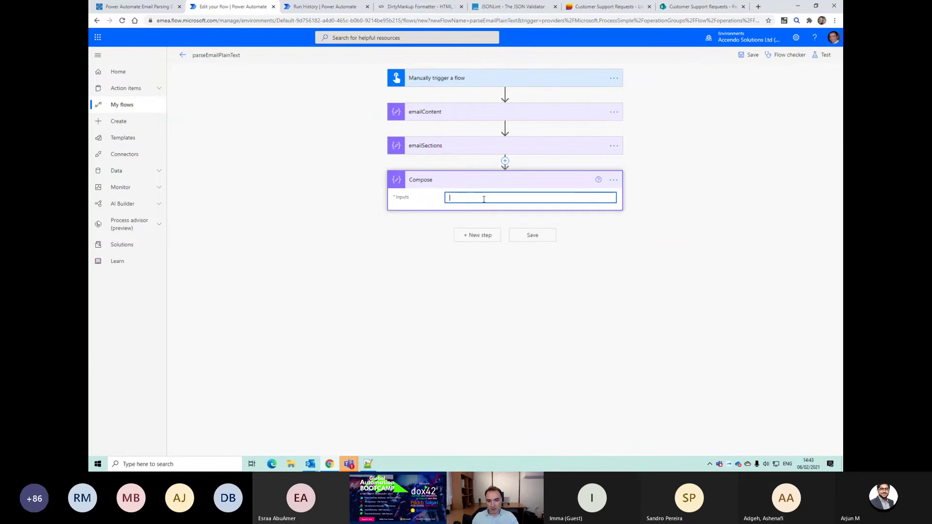
{"action": "left_click", "coordinate": [704, 199]}
{"action": "key", "text": "ctrl+v"}
{"action": "type", "text": "[4"}
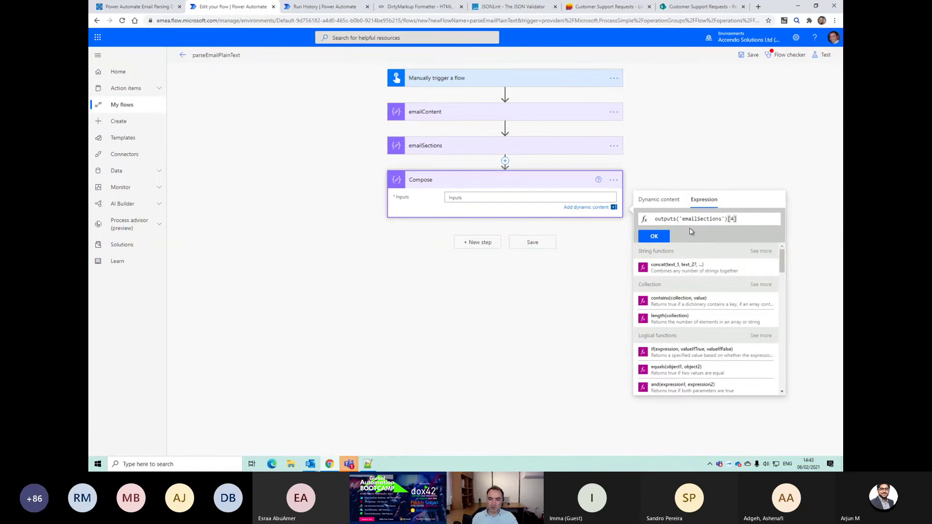
{"action": "left_click", "coordinate": [653, 237]}
Step: Rename the new step to orderData, then save the flow and start a test
{"action": "left_click", "coordinate": [614, 180]}
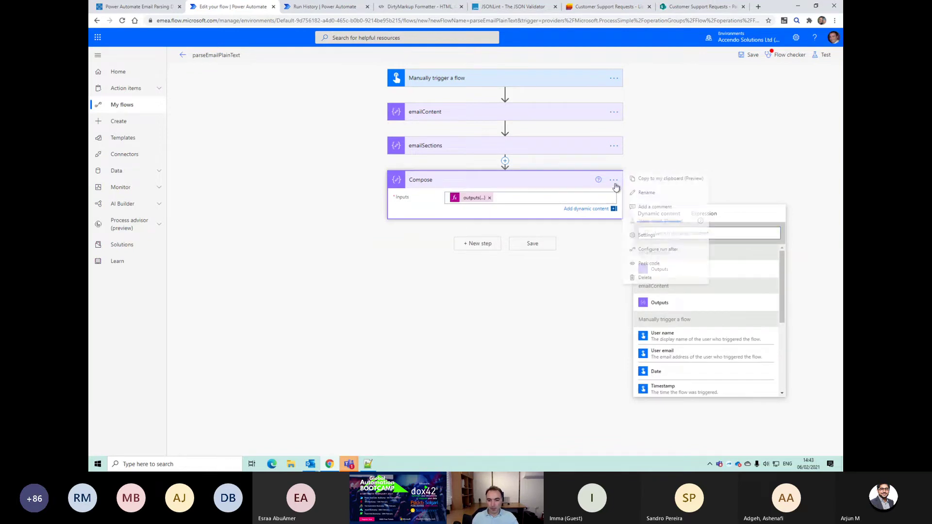
{"action": "left_click", "coordinate": [640, 196]}
{"action": "type", "text": "orderData"}
{"action": "key", "text": "Return"}
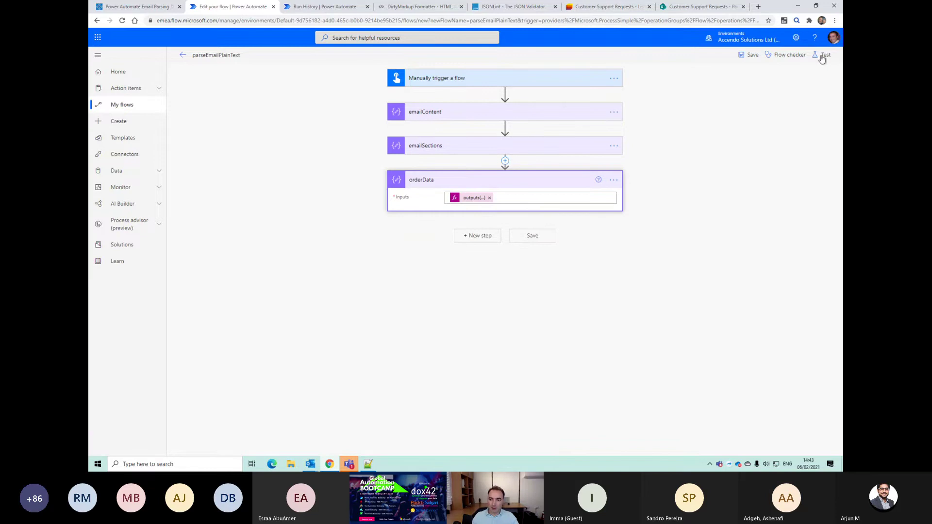
{"action": "left_click", "coordinate": [822, 55]}
{"action": "left_click", "coordinate": [734, 445]}
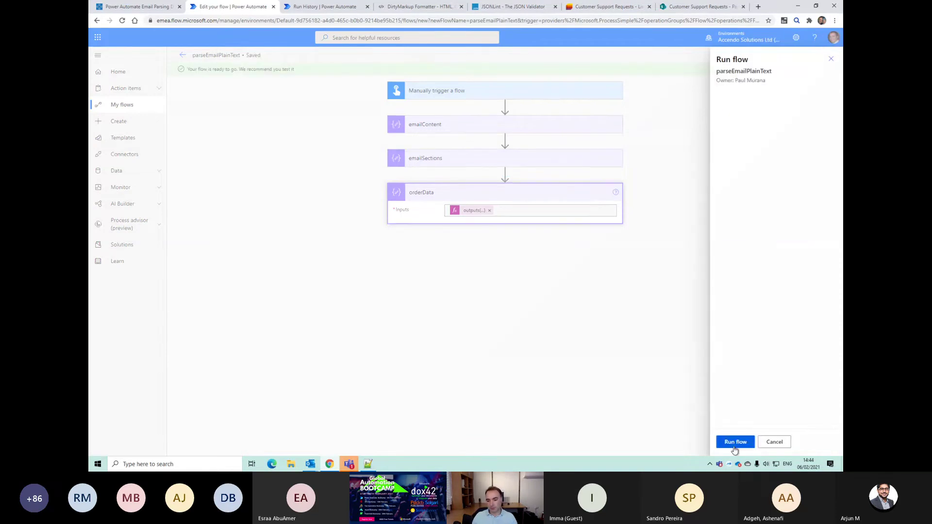
Step: Run the flow and review orderData's outputs showing the ORDER DETAILS section
{"action": "left_click", "coordinate": [735, 446]}
{"action": "left_click", "coordinate": [444, 195]}
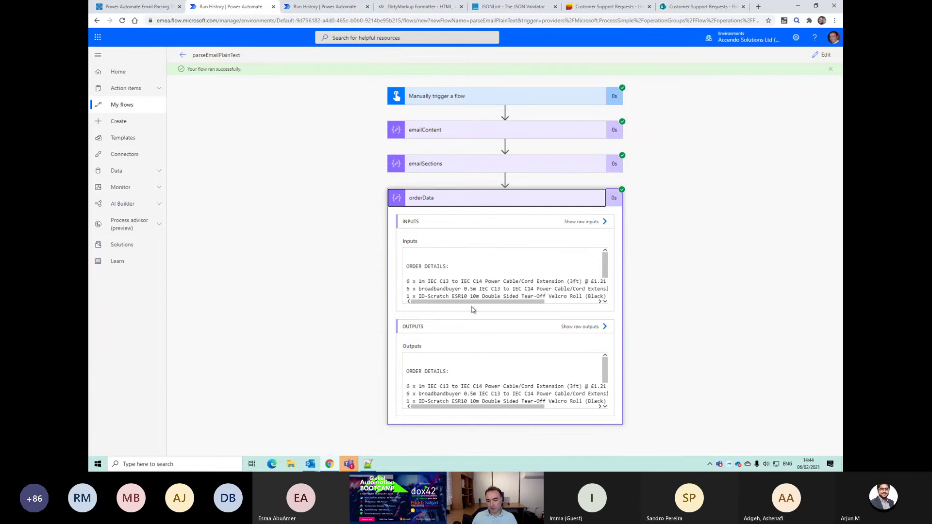
{"action": "scroll", "coordinate": [600, 360], "scroll_direction": "down", "scroll_amount": 5}
{"action": "scroll", "coordinate": [594, 374], "scroll_direction": "up", "scroll_amount": 4}
{"action": "scroll", "coordinate": [593, 374], "scroll_direction": "down", "scroll_amount": 3}
{"action": "scroll", "coordinate": [592, 377], "scroll_direction": "up", "scroll_amount": 3}
{"action": "scroll", "coordinate": [591, 382], "scroll_direction": "down", "scroll_amount": 3}
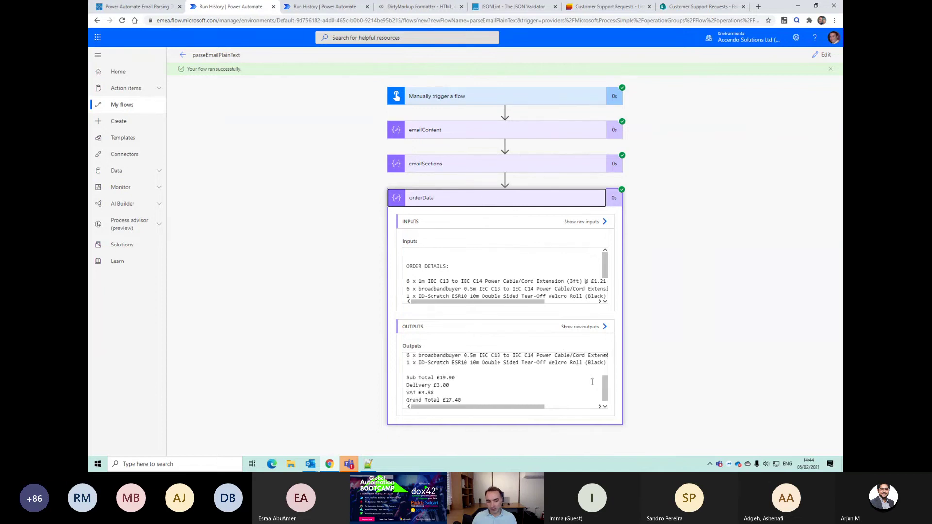
{"action": "scroll", "coordinate": [485, 395], "scroll_direction": "up", "scroll_amount": 4}
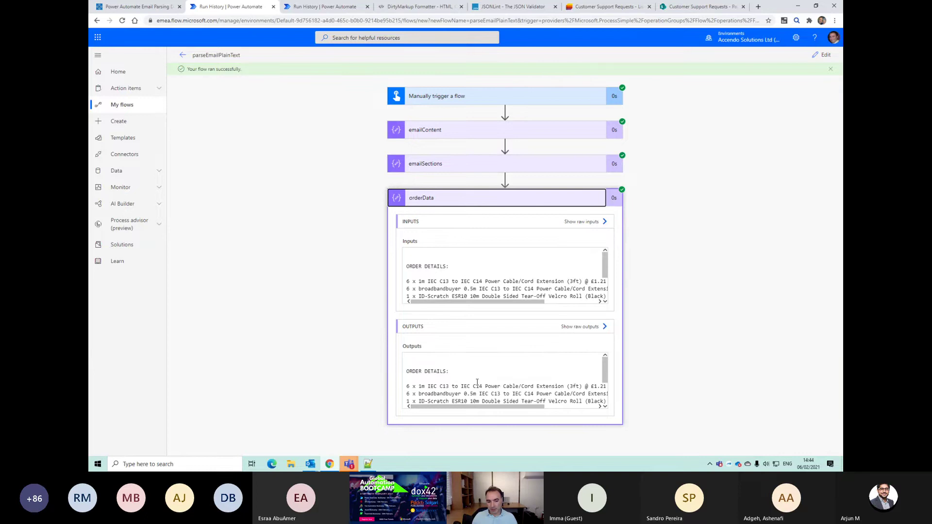
{"action": "scroll", "coordinate": [477, 383], "scroll_direction": "down", "scroll_amount": 3}
{"action": "scroll", "coordinate": [456, 376], "scroll_direction": "up", "scroll_amount": 3}
{"action": "scroll", "coordinate": [434, 364], "scroll_direction": "down", "scroll_amount": 3}
{"action": "scroll", "coordinate": [434, 365], "scroll_direction": "up", "scroll_amount": 3}
{"action": "scroll", "coordinate": [432, 369], "scroll_direction": "down", "scroll_amount": 3}
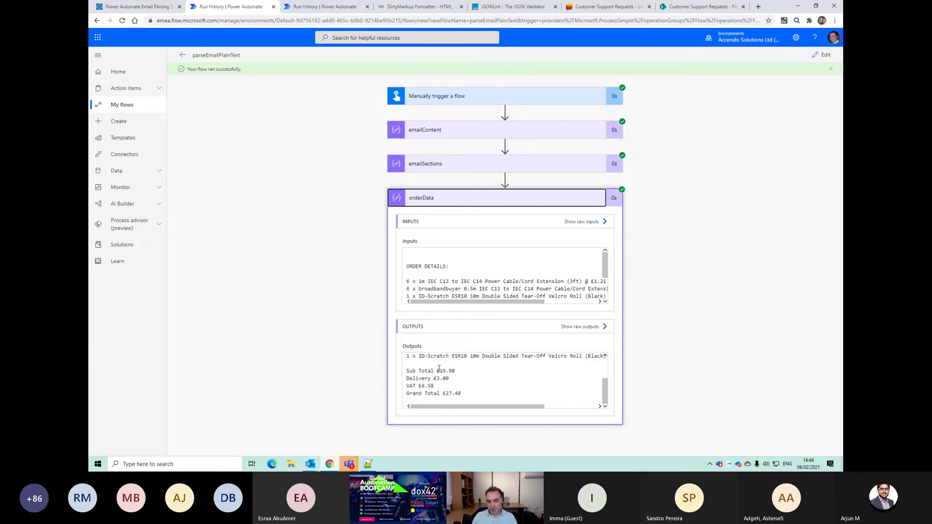
{"action": "scroll", "coordinate": [428, 372], "scroll_direction": "up", "scroll_amount": 3}
Step: Highlight the three order lines in the output, then return to editing and search 'filter'
{"action": "left_click", "coordinate": [433, 386]}
{"action": "left_click_drag", "start_coordinate": [408, 379], "coordinate": [512, 394]}
{"action": "scroll", "coordinate": [485, 388], "scroll_direction": "down", "scroll_amount": 1}
{"action": "scroll", "coordinate": [476, 386], "scroll_direction": "up", "scroll_amount": 1}
{"action": "scroll", "coordinate": [466, 384], "scroll_direction": "down", "scroll_amount": 2}
{"action": "scroll", "coordinate": [454, 383], "scroll_direction": "up", "scroll_amount": 3}
{"action": "left_click", "coordinate": [497, 196]}
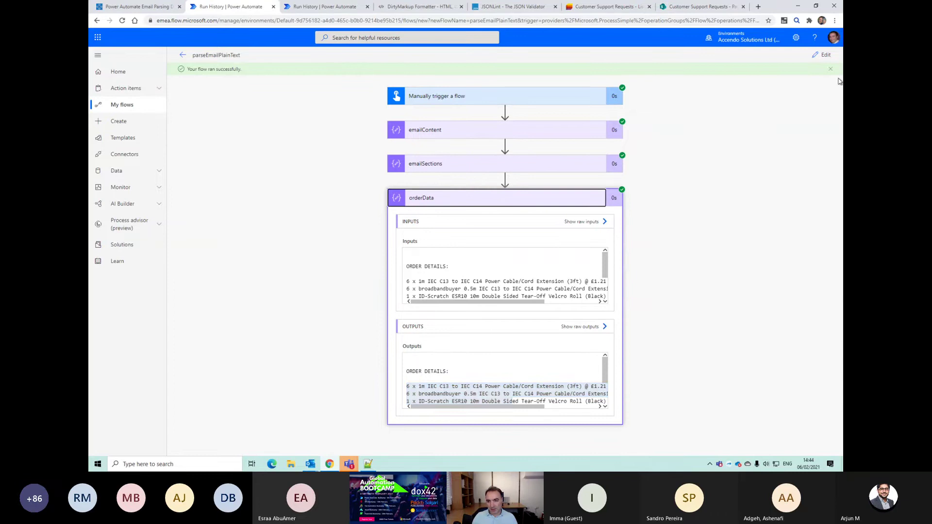
{"action": "left_click", "coordinate": [822, 55]}
{"action": "type", "text": "filter"}
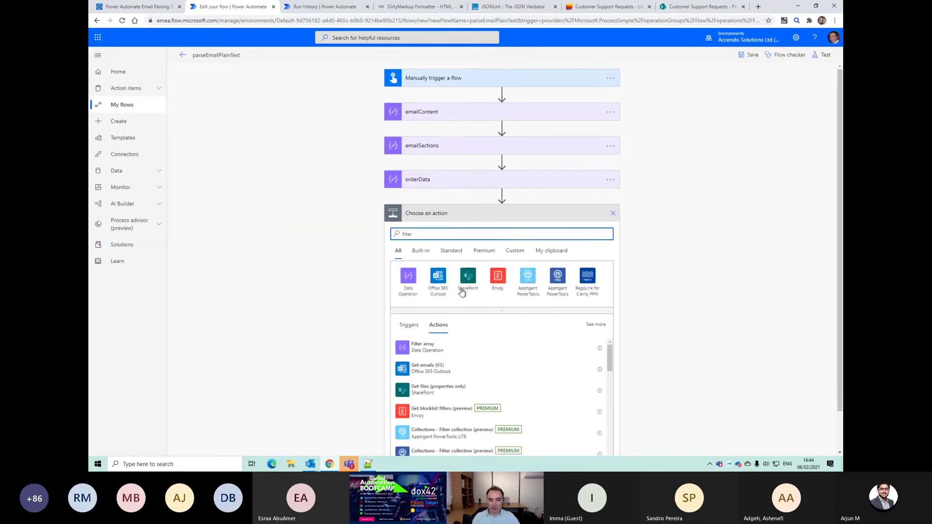
Step: Add a Filter array on orderData's Outputs and begin a len expression for its condition
{"action": "left_click", "coordinate": [416, 345]}
{"action": "left_click", "coordinate": [444, 237]}
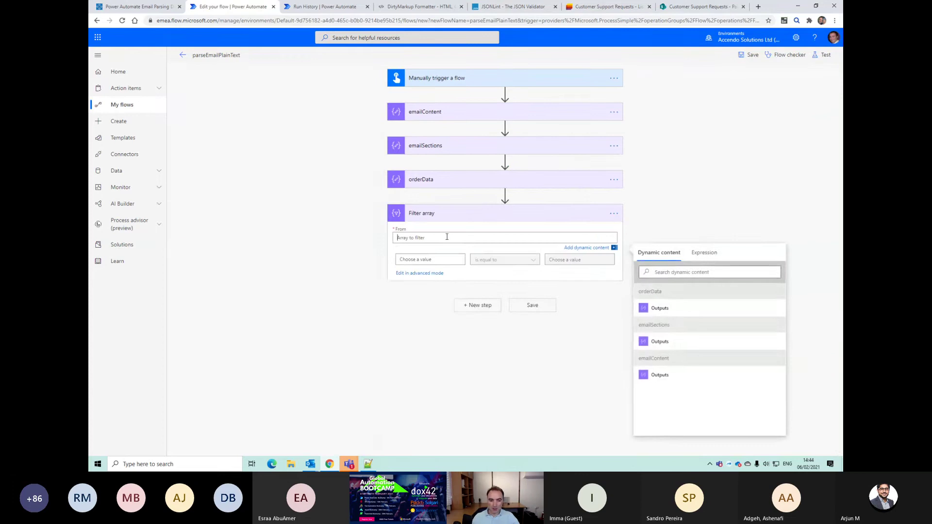
{"action": "left_click", "coordinate": [659, 309]}
{"action": "left_click", "coordinate": [420, 261]}
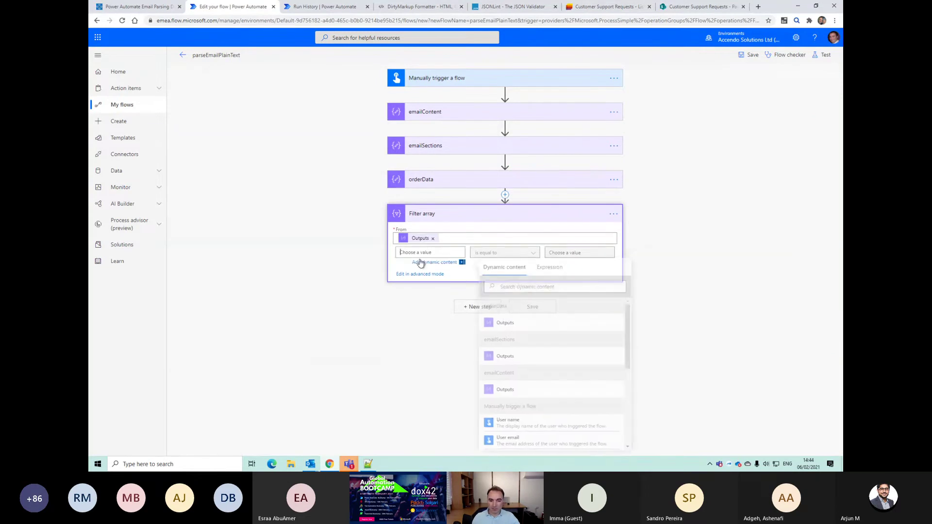
{"action": "left_click", "coordinate": [548, 267]}
{"action": "type", "text": "item("}
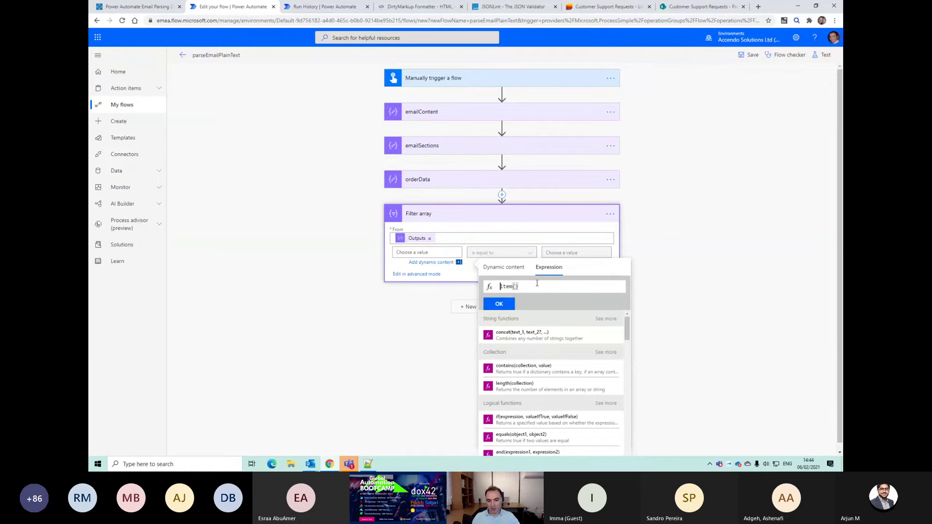
{"action": "key", "text": "ctrl+a"}
{"action": "type", "text": "len"}
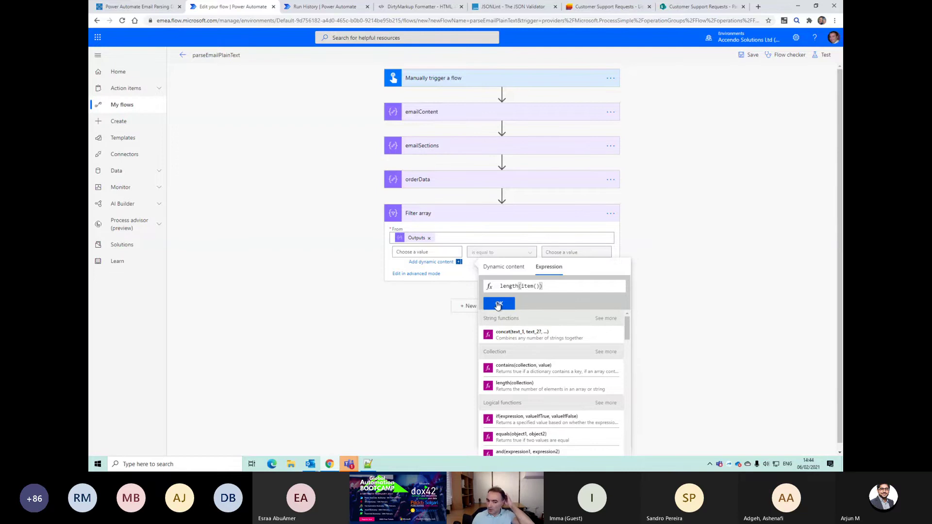
Step: Delete the Filter array step and begin adding a new step after orderData
{"action": "left_click", "coordinate": [609, 214]}
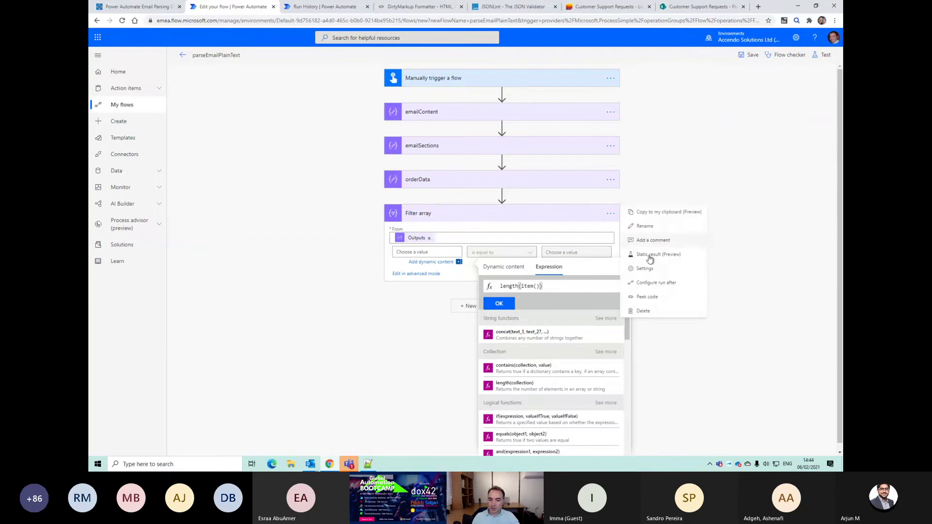
{"action": "left_click", "coordinate": [644, 310]}
{"action": "left_click", "coordinate": [468, 260]}
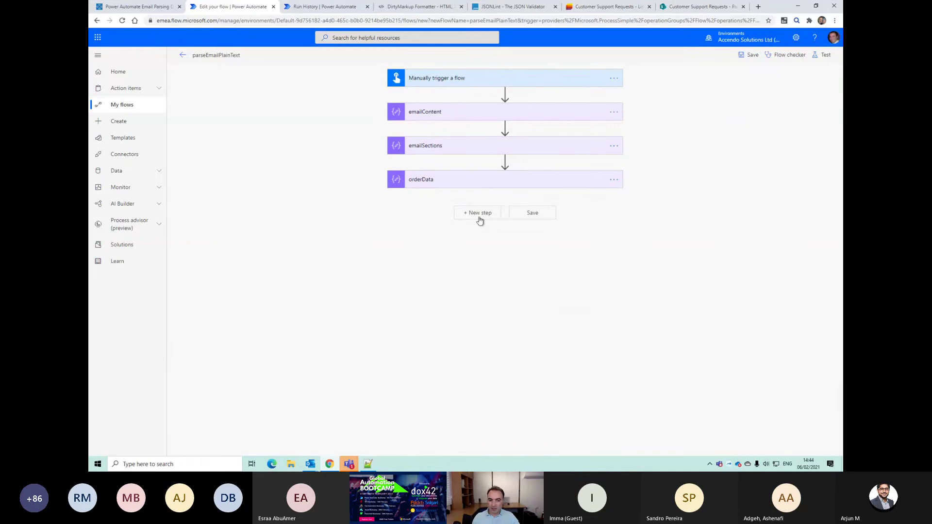
{"action": "left_click", "coordinate": [474, 213]}
Step: Add a Compose step after orderData and rename it lineFeed
{"action": "type", "text": "c"}
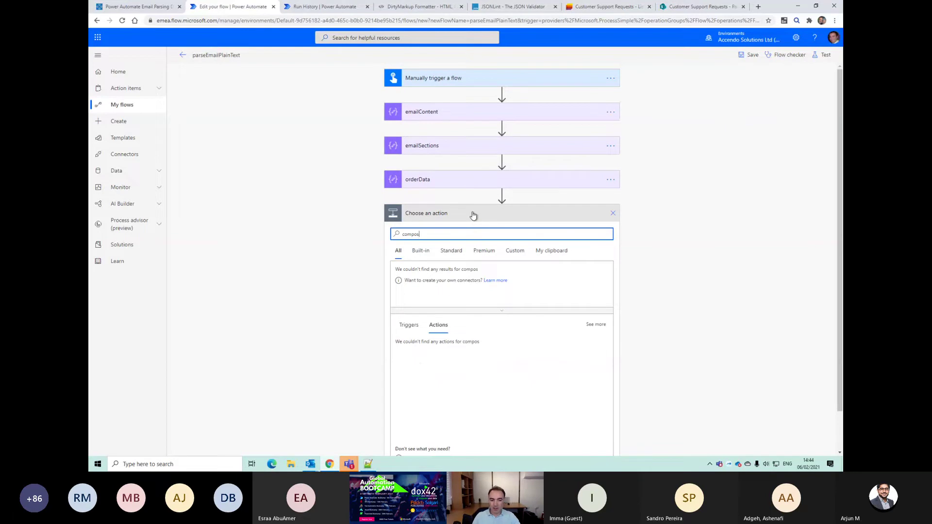
{"action": "type", "text": "ompos"}
{"action": "left_click", "coordinate": [425, 349]}
{"action": "left_click", "coordinate": [470, 235]}
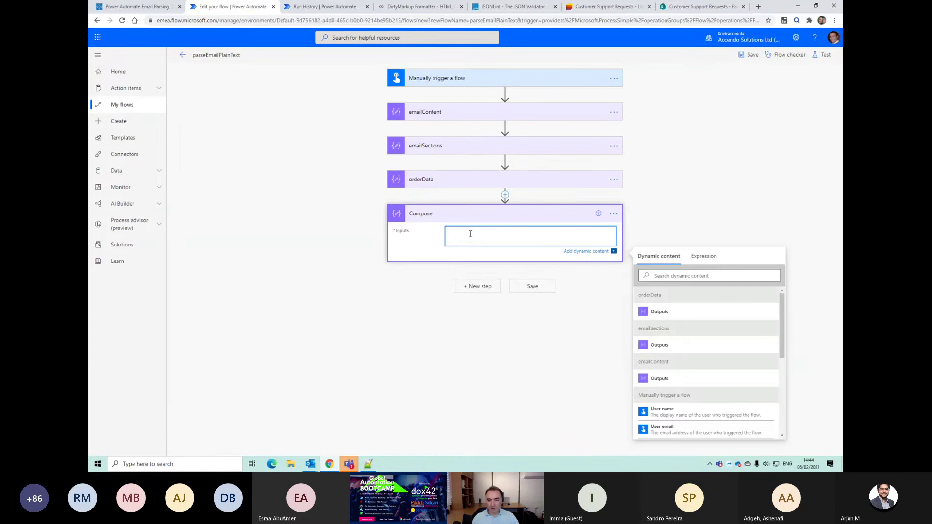
{"action": "left_click", "coordinate": [612, 213]}
{"action": "type", "text": "lineFeed"}
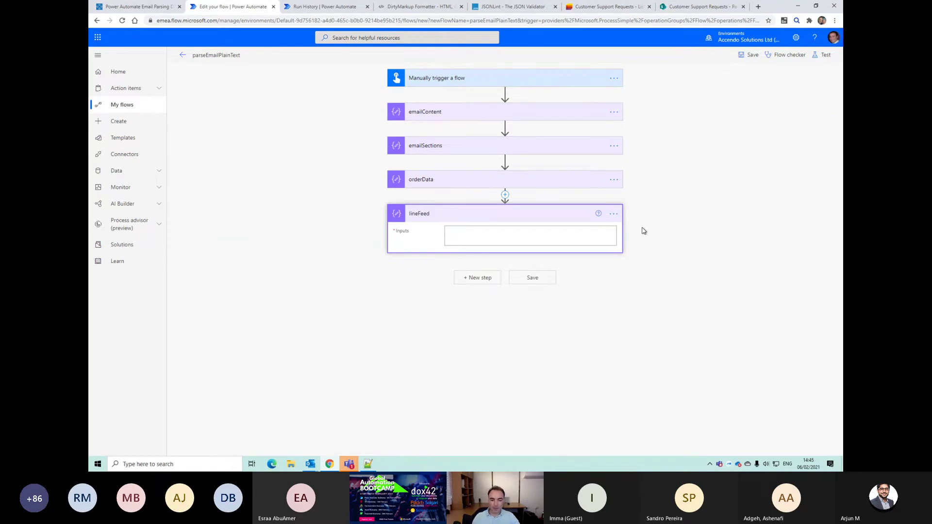
Step: Add a Compose step with split(outputs('orderData'), outputs('lineFeed')) as its input
{"action": "left_click", "coordinate": [474, 277]}
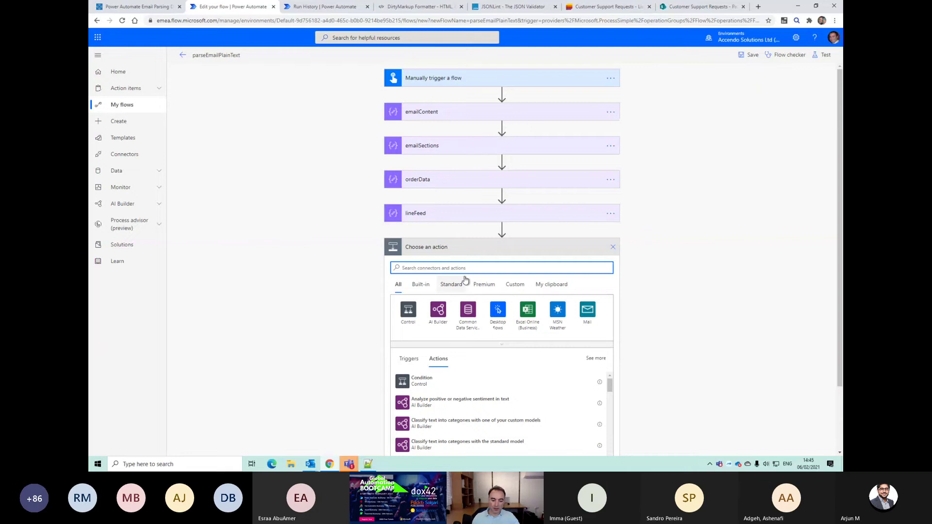
{"action": "type", "text": "compose"}
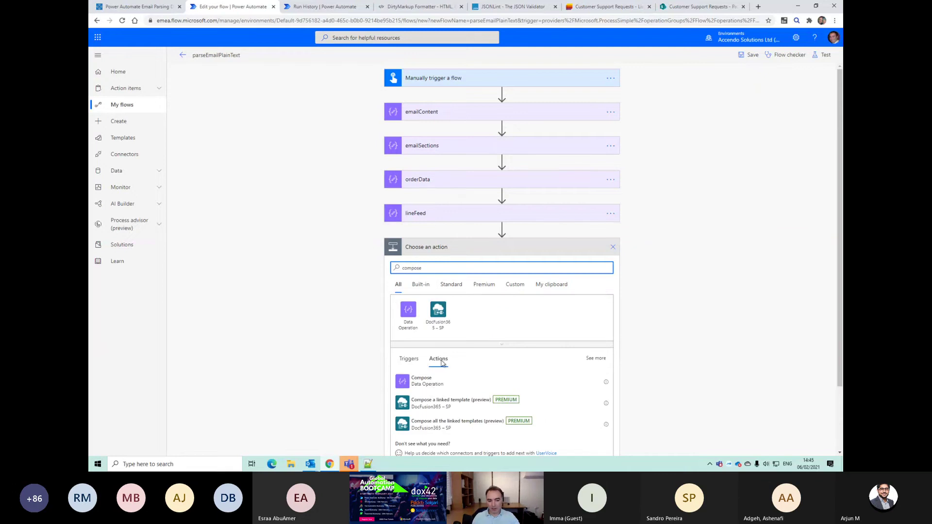
{"action": "left_click", "coordinate": [447, 377]}
{"action": "left_click", "coordinate": [464, 266]}
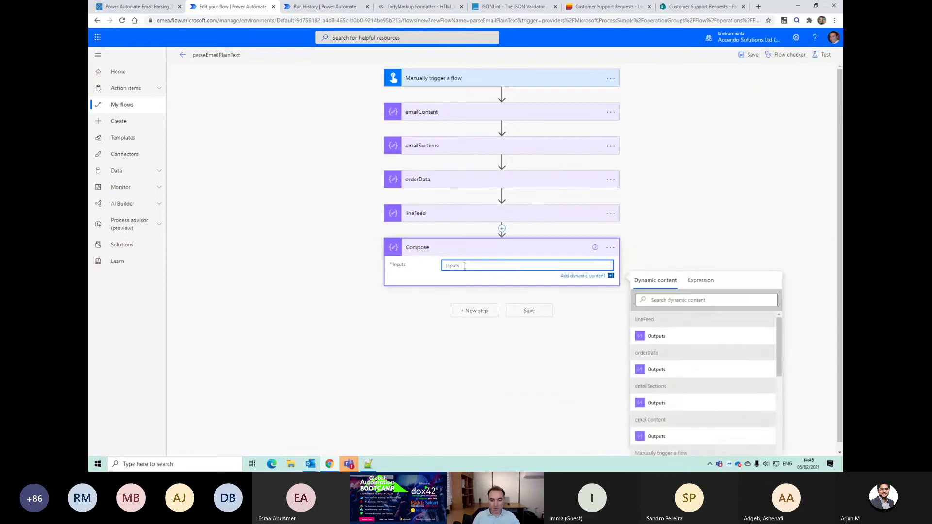
{"action": "left_click", "coordinate": [690, 282]}
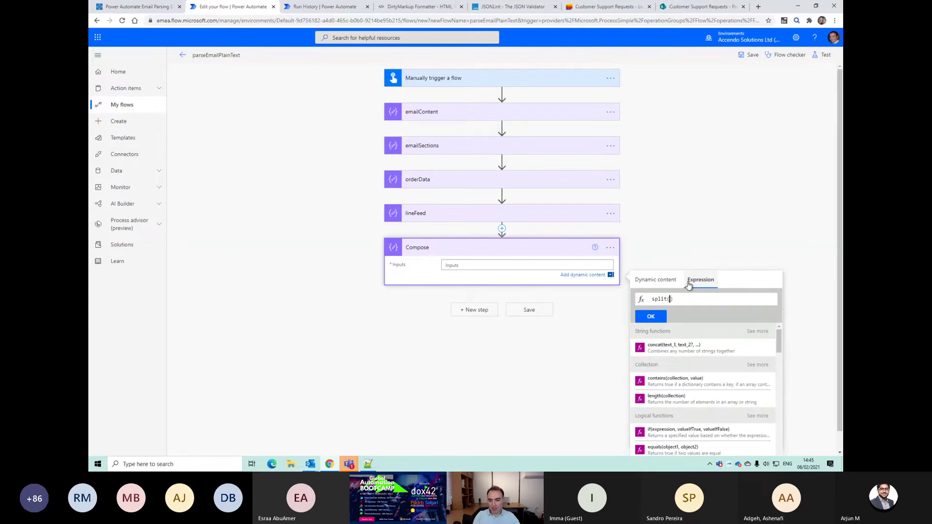
{"action": "left_click", "coordinate": [655, 280]}
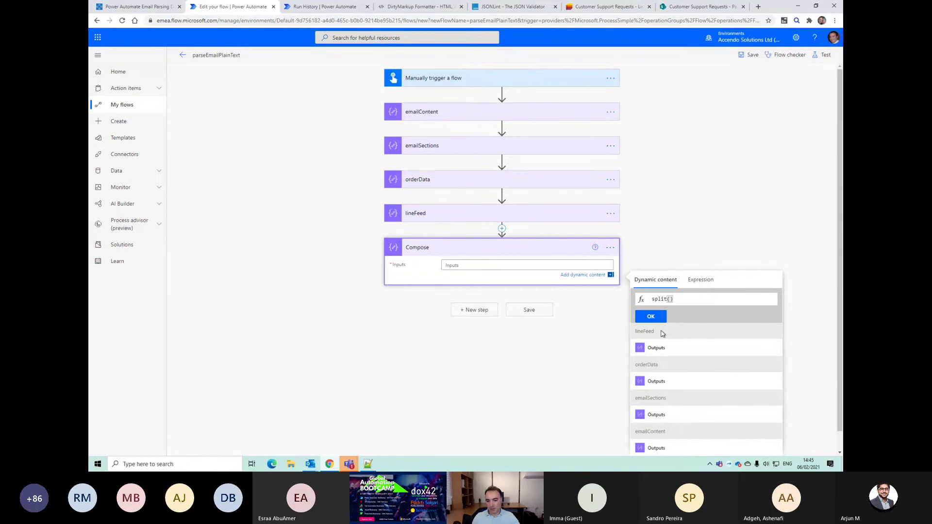
{"action": "left_click", "coordinate": [667, 381]}
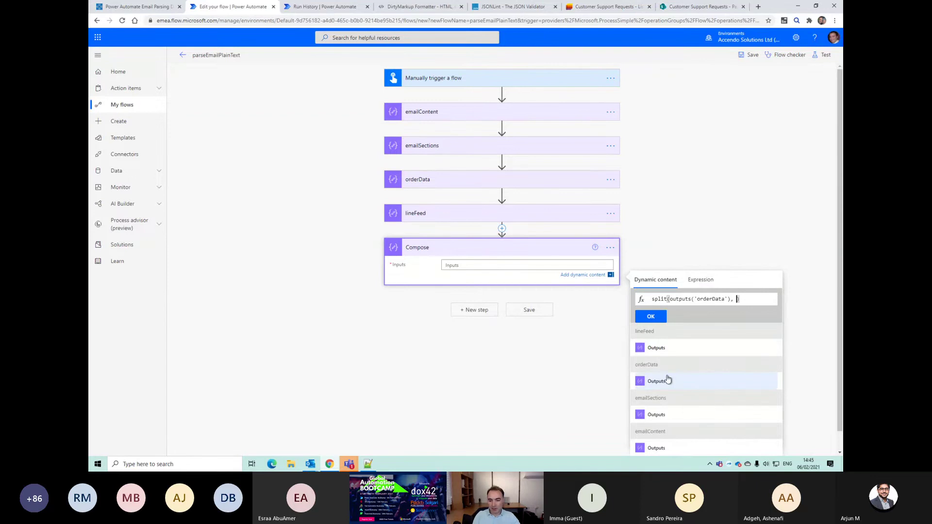
{"action": "left_click", "coordinate": [653, 347]}
{"action": "left_click", "coordinate": [651, 316]}
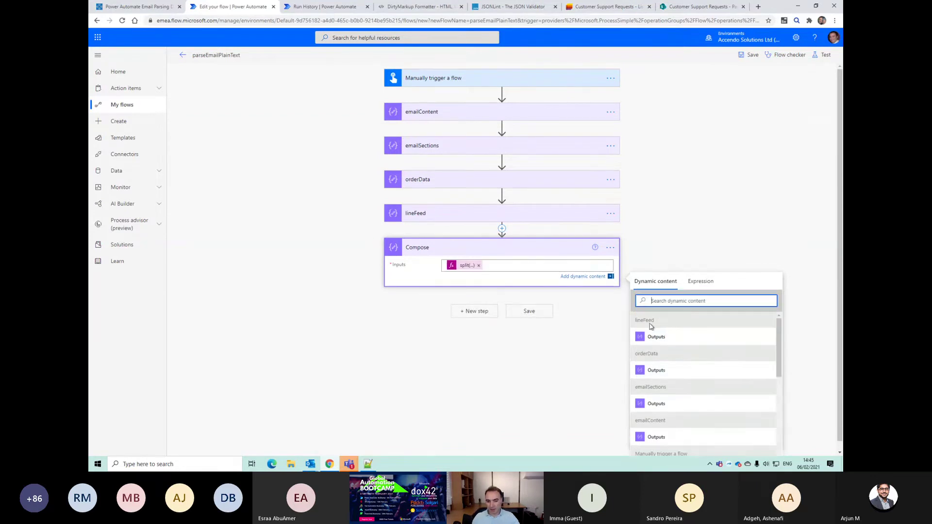
Step: Rename the split step to orderLines and start adding another step after it
{"action": "left_click", "coordinate": [611, 248]}
{"action": "left_click", "coordinate": [640, 258]}
{"action": "type", "text": "orderLines"}
{"action": "key", "text": "Return"}
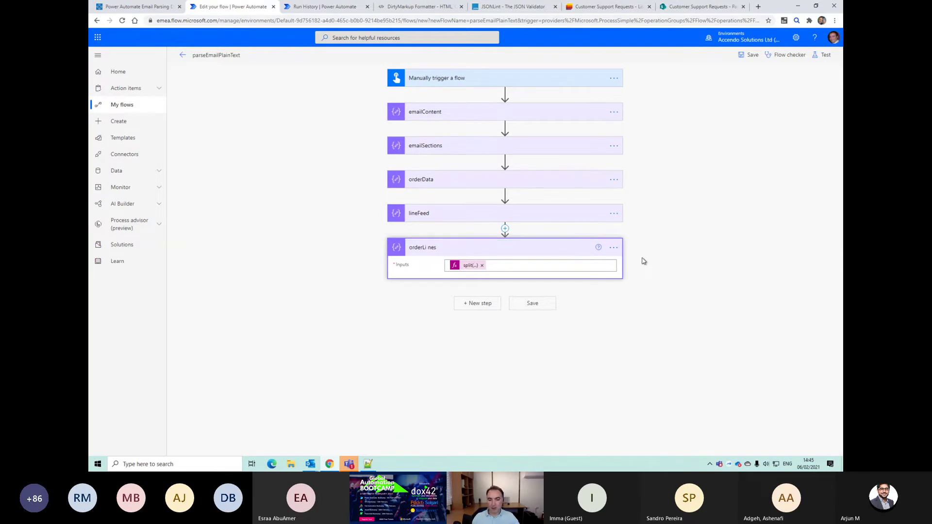
{"action": "left_click", "coordinate": [615, 247]}
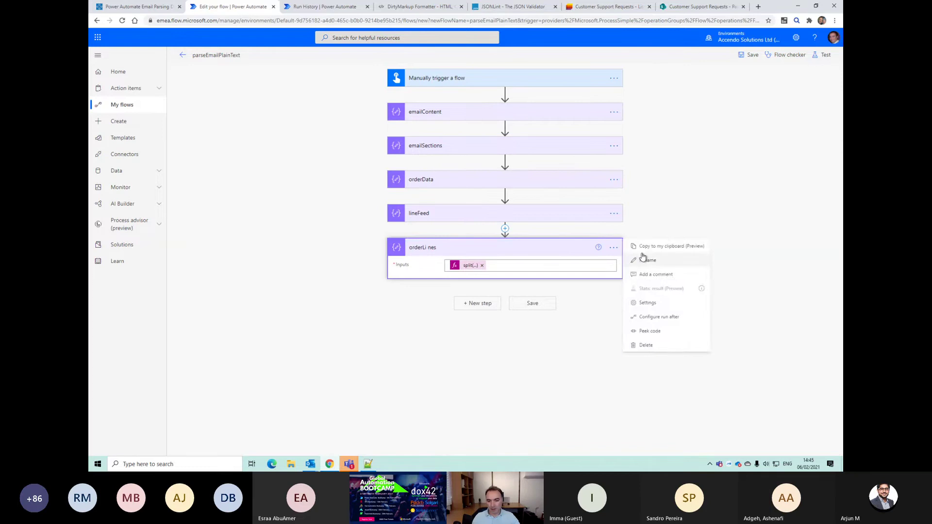
{"action": "left_click", "coordinate": [642, 258]}
{"action": "key", "text": "End"}
{"action": "key", "text": "Return"}
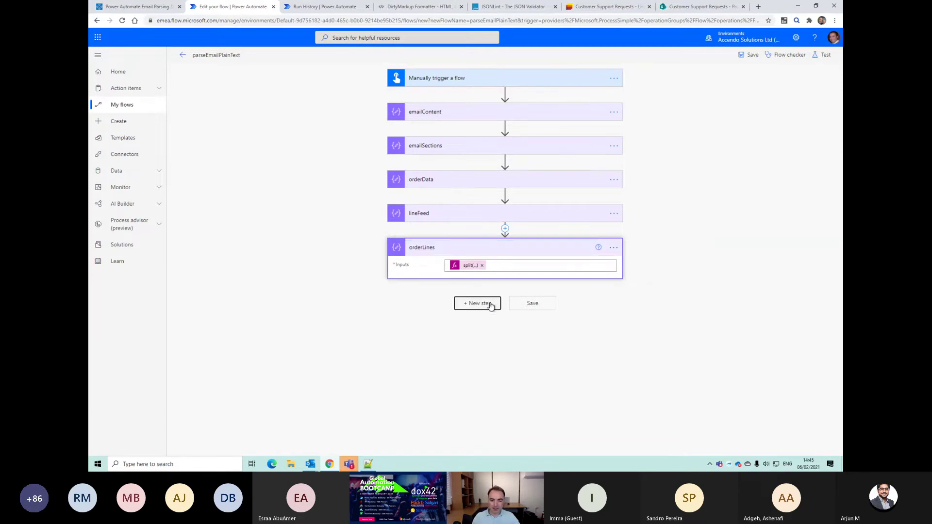
{"action": "left_click", "coordinate": [489, 304]}
{"action": "type", "text": "filter"}
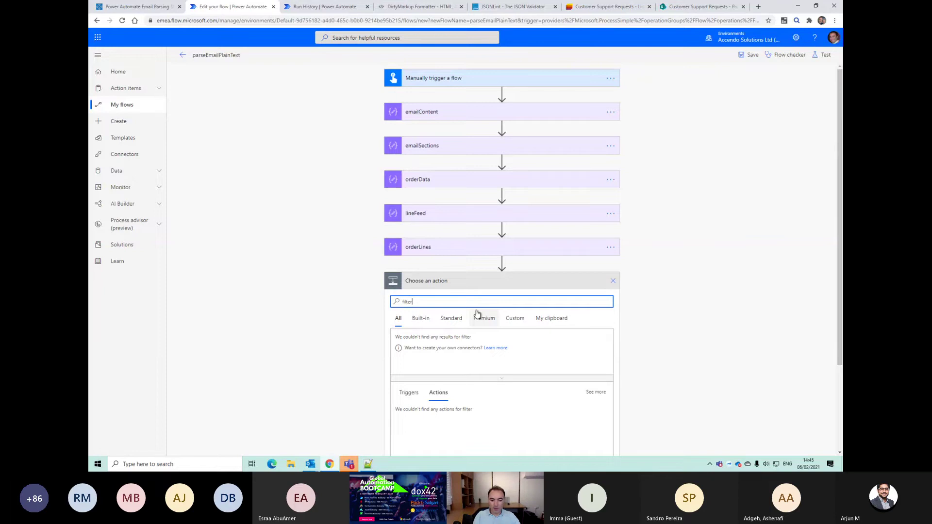
Step: Add a Filter array on orderLines Outputs keeping items where length(item()) is greater than 0
{"action": "left_click", "coordinate": [438, 414]}
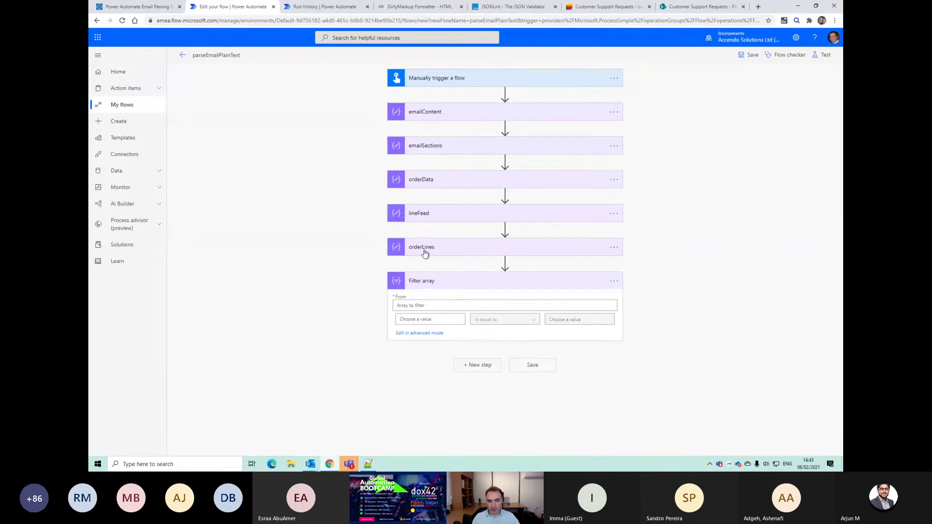
{"action": "left_click", "coordinate": [428, 305]}
{"action": "left_click", "coordinate": [664, 377]}
{"action": "left_click", "coordinate": [424, 328]}
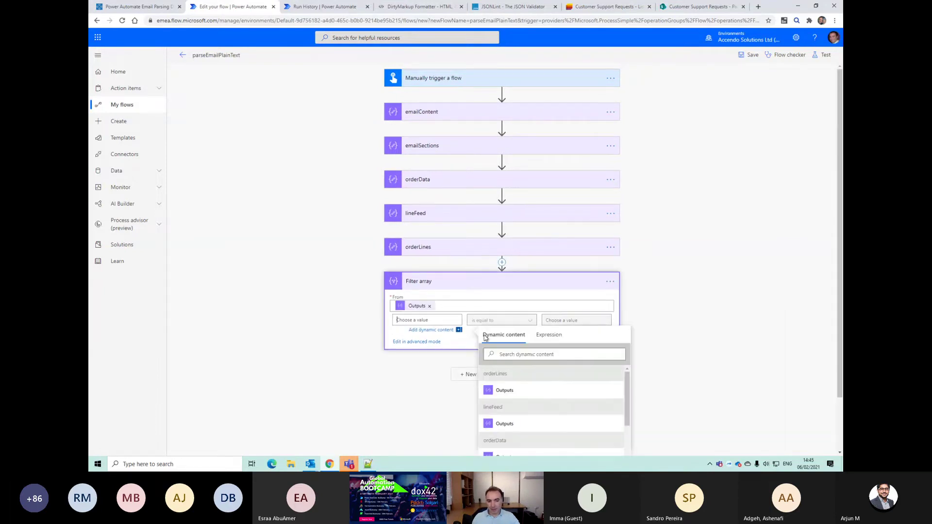
{"action": "left_click", "coordinate": [553, 336]}
{"action": "type", "text": "lgenth"}
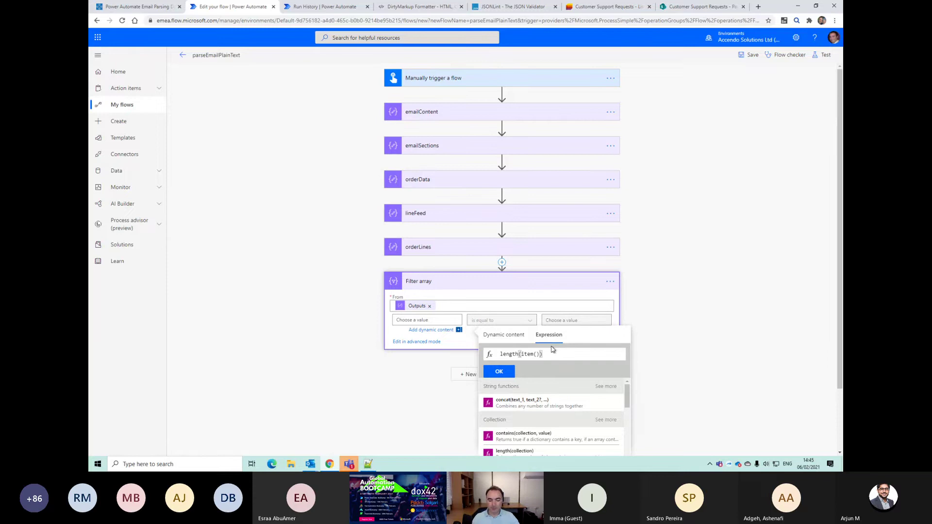
{"action": "left_click", "coordinate": [495, 371]}
{"action": "left_click", "coordinate": [513, 321]}
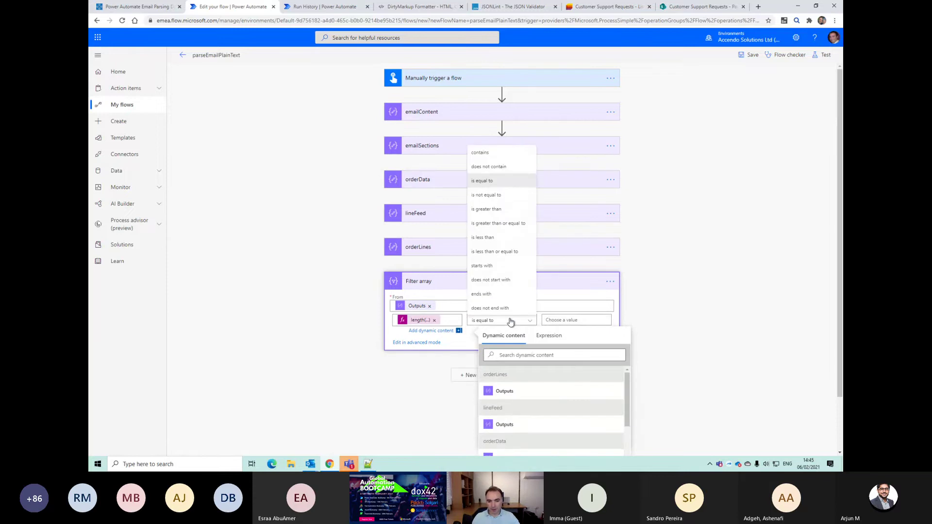
{"action": "left_click", "coordinate": [488, 212]}
{"action": "left_click", "coordinate": [566, 320]}
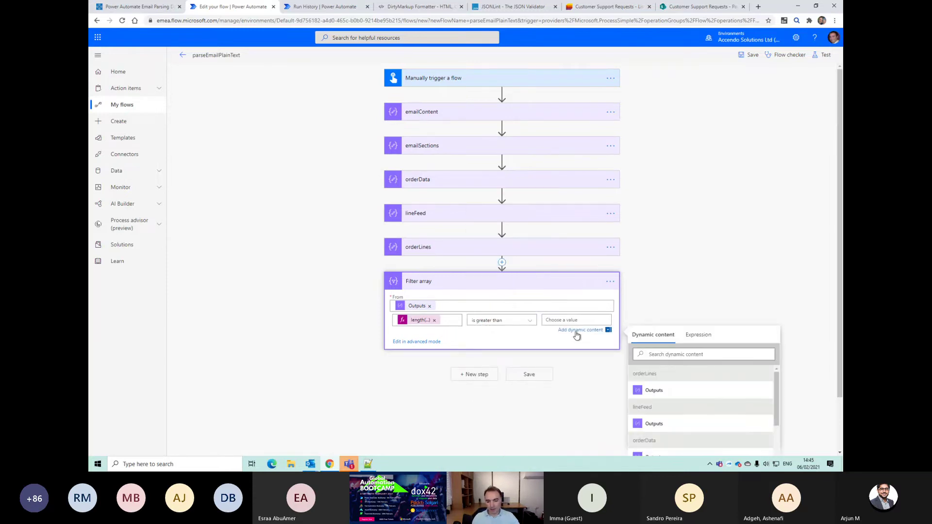
{"action": "type", "text": "0"}
Step: Save the flow and run a manual test
{"action": "left_click", "coordinate": [530, 376]}
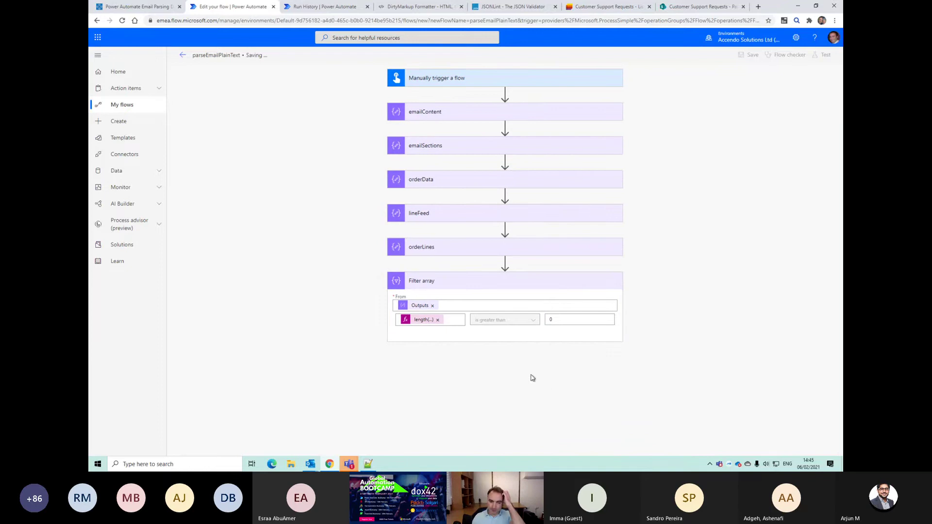
{"action": "left_click", "coordinate": [822, 54]}
{"action": "left_click", "coordinate": [736, 442]}
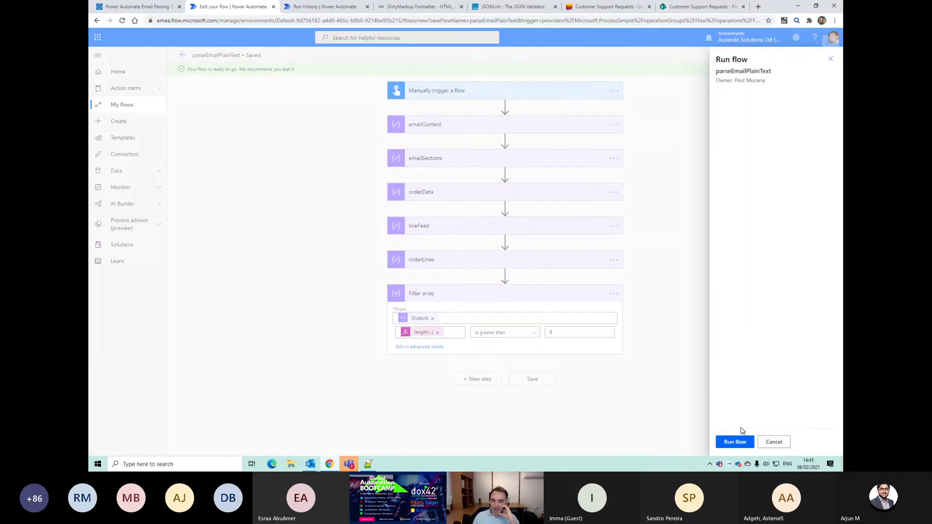
{"action": "left_click", "coordinate": [735, 442]}
Step: Expand the Filter array run details and spot the empty lines in its input
{"action": "left_click", "coordinate": [732, 441]}
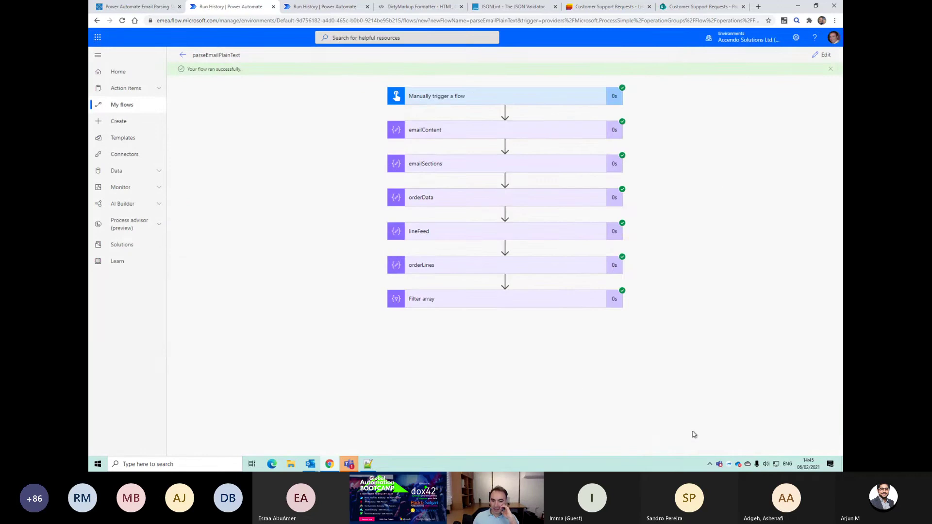
{"action": "left_click", "coordinate": [527, 303]}
{"action": "scroll", "coordinate": [579, 379], "scroll_direction": "down", "scroll_amount": 5}
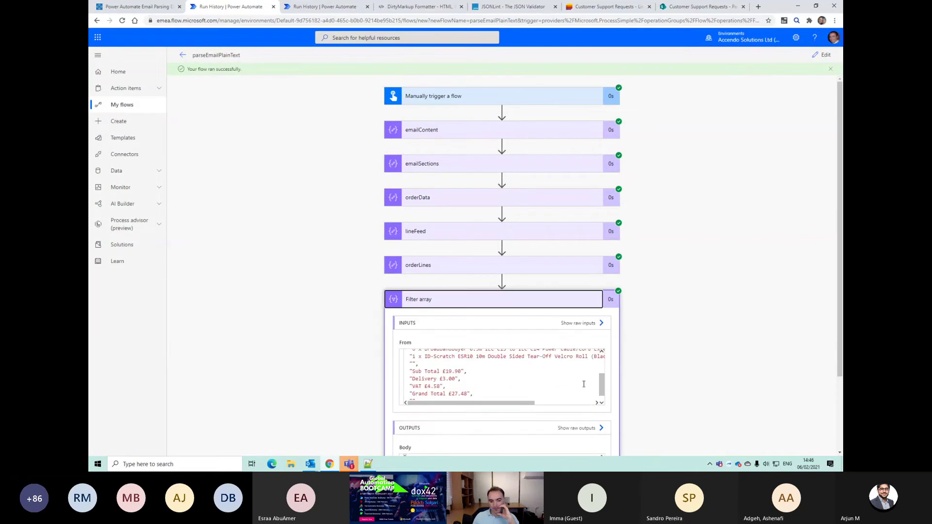
{"action": "scroll", "coordinate": [579, 381], "scroll_direction": "up", "scroll_amount": 5}
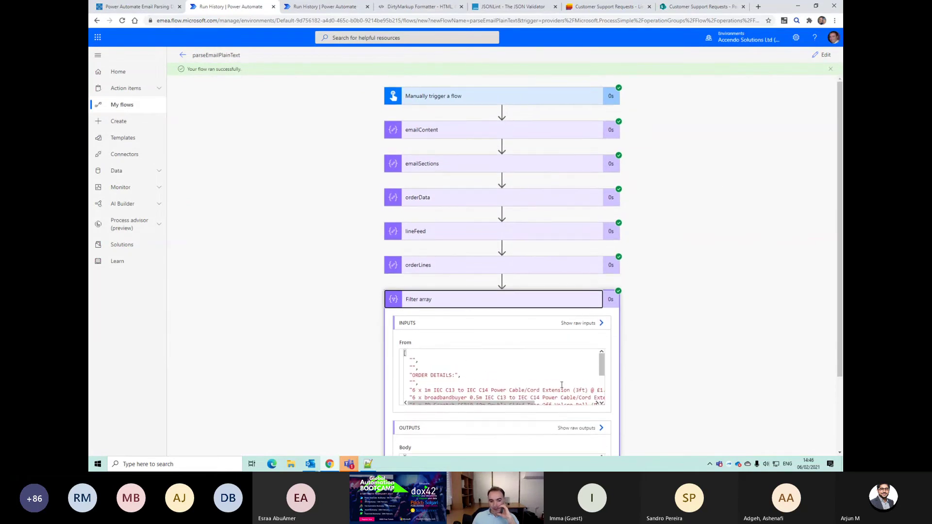
{"action": "scroll", "coordinate": [499, 386], "scroll_direction": "down", "scroll_amount": 1}
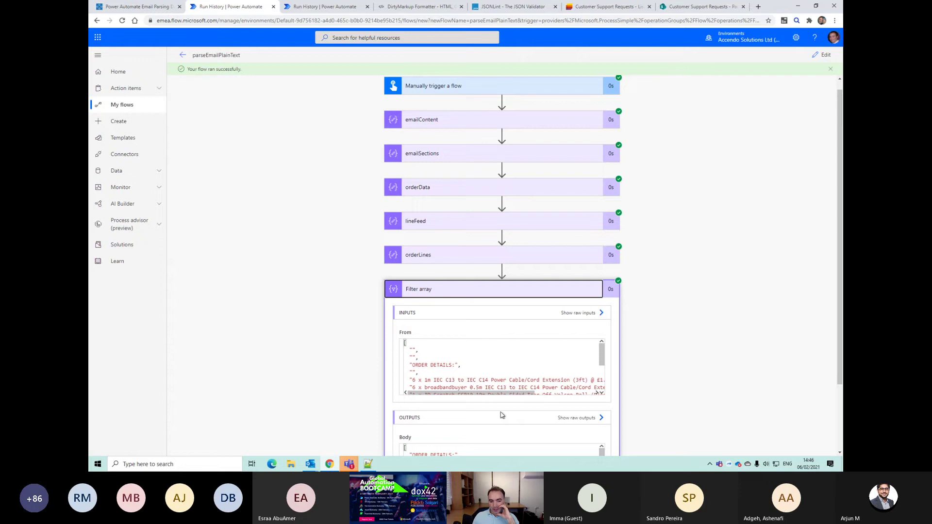
{"action": "scroll", "coordinate": [505, 415], "scroll_direction": "down", "scroll_amount": 3}
{"action": "left_click_drag", "start_coordinate": [408, 274], "coordinate": [436, 273]}
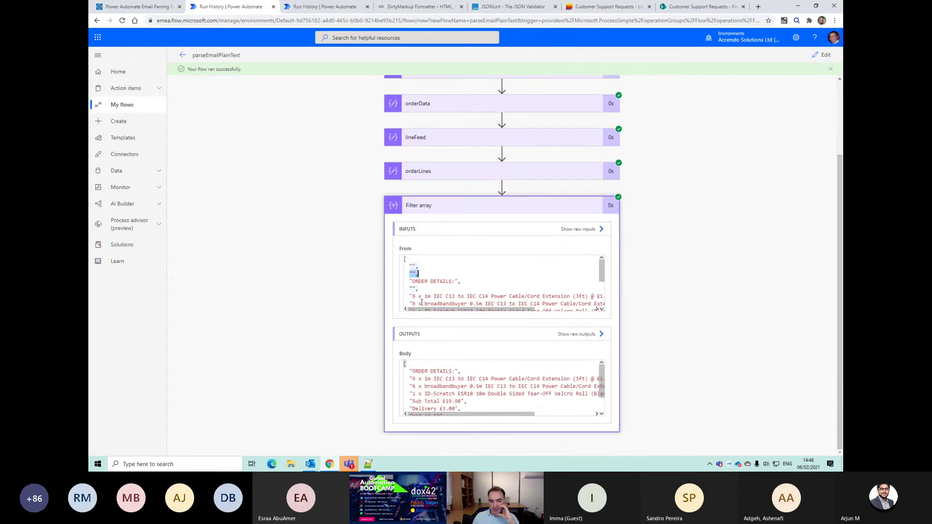
{"action": "scroll", "coordinate": [510, 387], "scroll_direction": "down", "scroll_amount": 1}
{"action": "scroll", "coordinate": [511, 387], "scroll_direction": "up", "scroll_amount": 2}
Step: Highlight the kept order lines and £19.90 sub total in the output, then return to editing
{"action": "left_click_drag", "start_coordinate": [418, 375], "coordinate": [421, 387]}
{"action": "left_click_drag", "start_coordinate": [507, 378], "coordinate": [432, 385]}
{"action": "scroll", "coordinate": [432, 384], "scroll_direction": "down", "scroll_amount": 1}
{"action": "scroll", "coordinate": [457, 397], "scroll_direction": "up", "scroll_amount": 1}
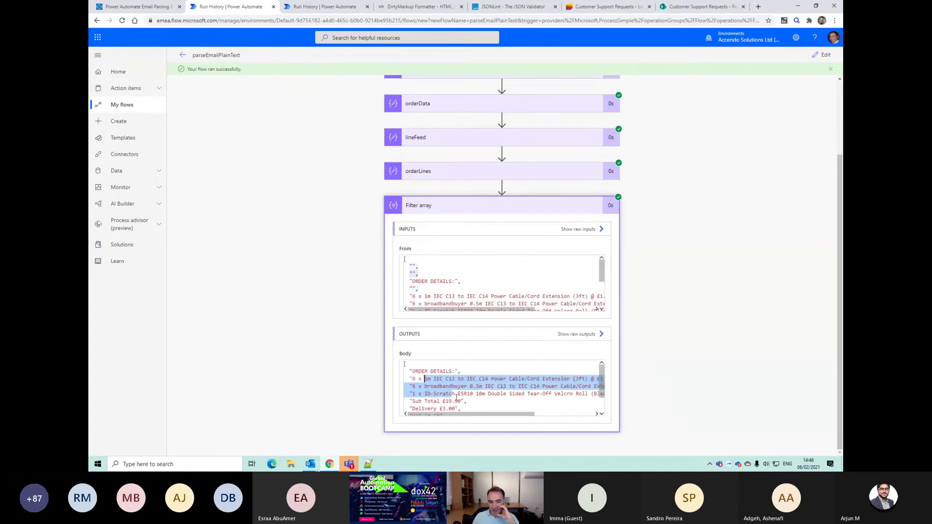
{"action": "scroll", "coordinate": [429, 392], "scroll_direction": "down", "scroll_amount": 1}
{"action": "left_click_drag", "start_coordinate": [464, 401], "coordinate": [404, 378]}
{"action": "scroll", "coordinate": [470, 397], "scroll_direction": "up", "scroll_amount": 1}
{"action": "left_click_drag", "start_coordinate": [478, 384], "coordinate": [388, 373]}
{"action": "left_click_drag", "start_coordinate": [436, 414], "coordinate": [433, 417]}
{"action": "left_click_drag", "start_coordinate": [463, 391], "coordinate": [482, 369]}
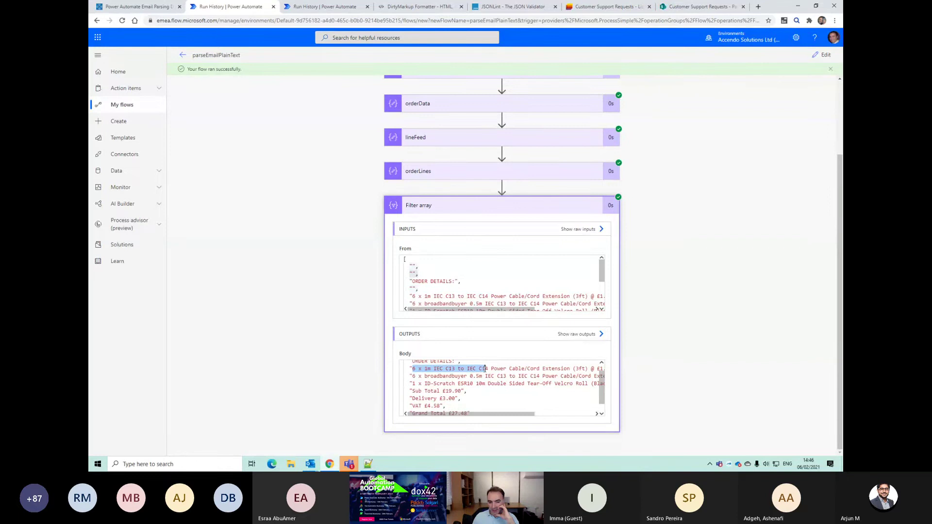
{"action": "left_click", "coordinate": [822, 55]}
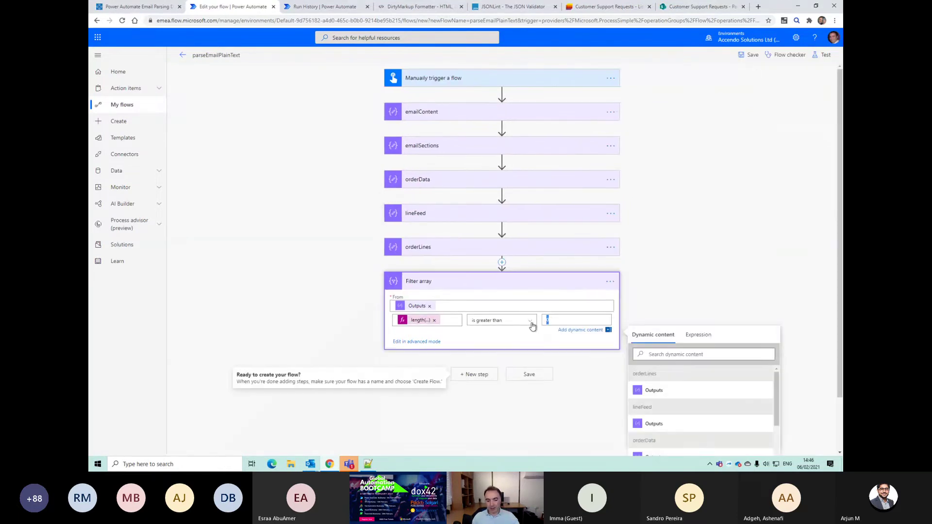
Step: Raise the Filter array length threshold from 20 to 25 and save the flow
{"action": "type", "text": "20"}
{"action": "key", "text": "BackSpace"}
{"action": "type", "text": "5"}
{"action": "left_click", "coordinate": [518, 374]}
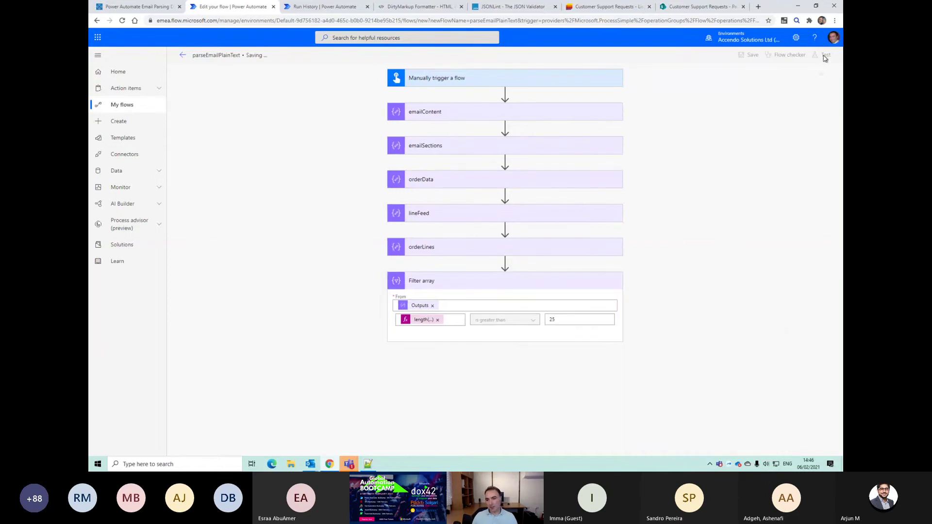
Step: Test with a recent trigger and confirm Filter array returns only the three order lines
{"action": "left_click", "coordinate": [824, 56]}
{"action": "left_click", "coordinate": [719, 95]}
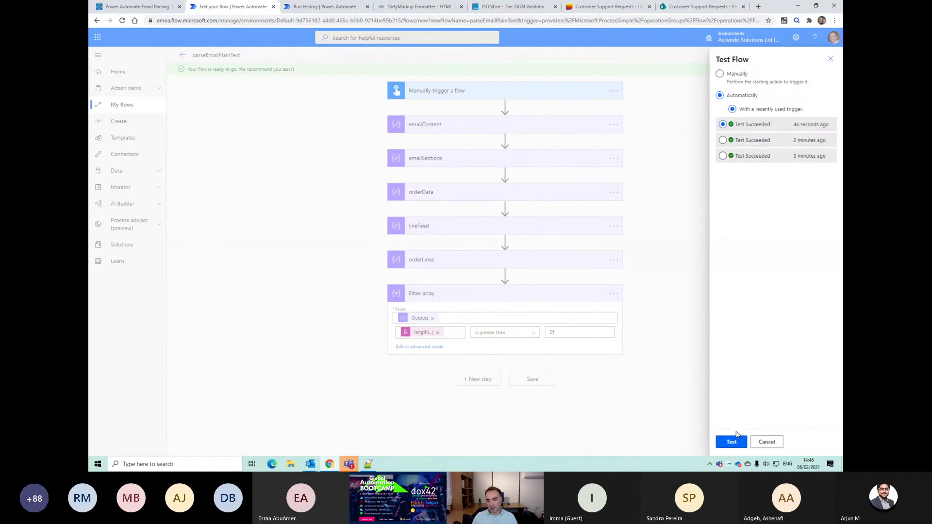
{"action": "left_click", "coordinate": [731, 441]}
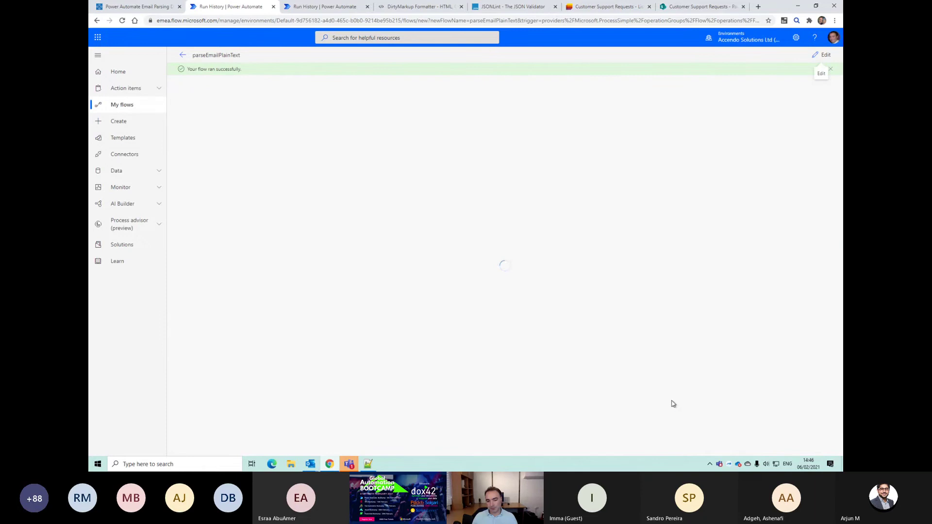
{"action": "left_click", "coordinate": [533, 307]}
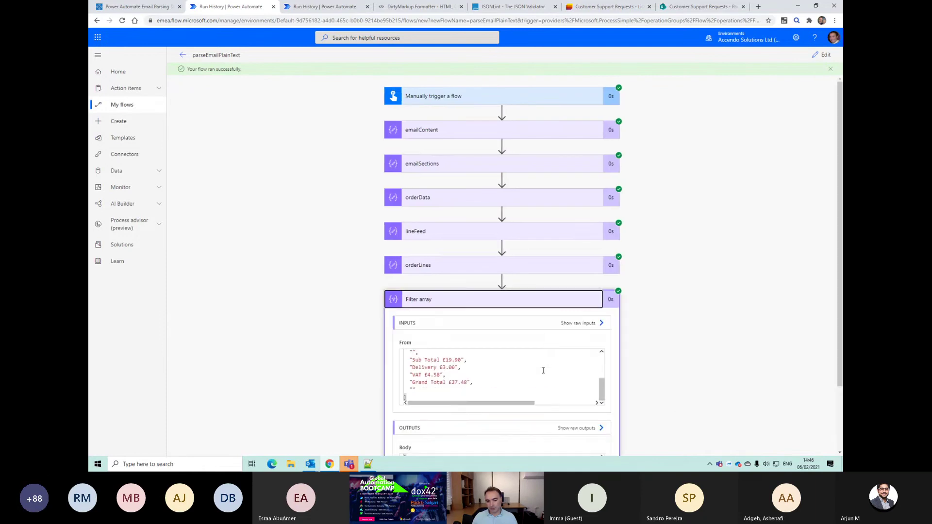
{"action": "scroll", "coordinate": [485, 340], "scroll_direction": "down", "scroll_amount": 2}
{"action": "scroll", "coordinate": [454, 411], "scroll_direction": "down", "scroll_amount": 1}
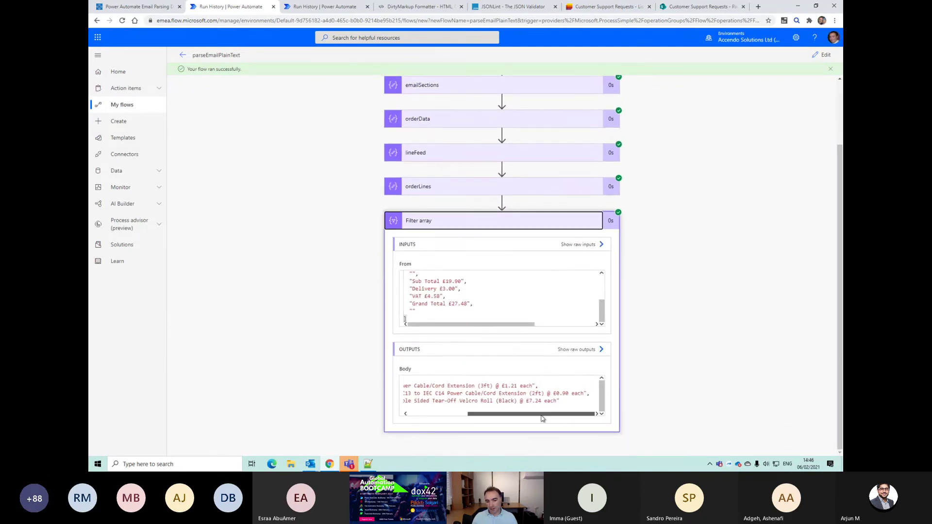
{"action": "left_click_drag", "start_coordinate": [411, 385], "coordinate": [408, 388]}
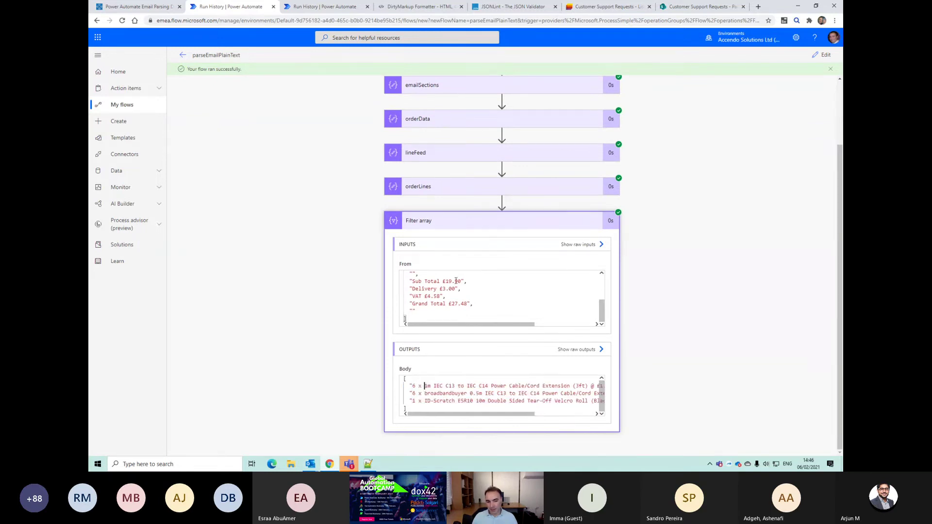
{"action": "left_click", "coordinate": [463, 223]}
Step: Back in edit mode, begin renaming the Filter array step to lines
{"action": "left_click", "coordinate": [823, 55]}
{"action": "left_click", "coordinate": [614, 281]}
{"action": "left_click", "coordinate": [641, 296]}
{"action": "type", "text": "lin es"}
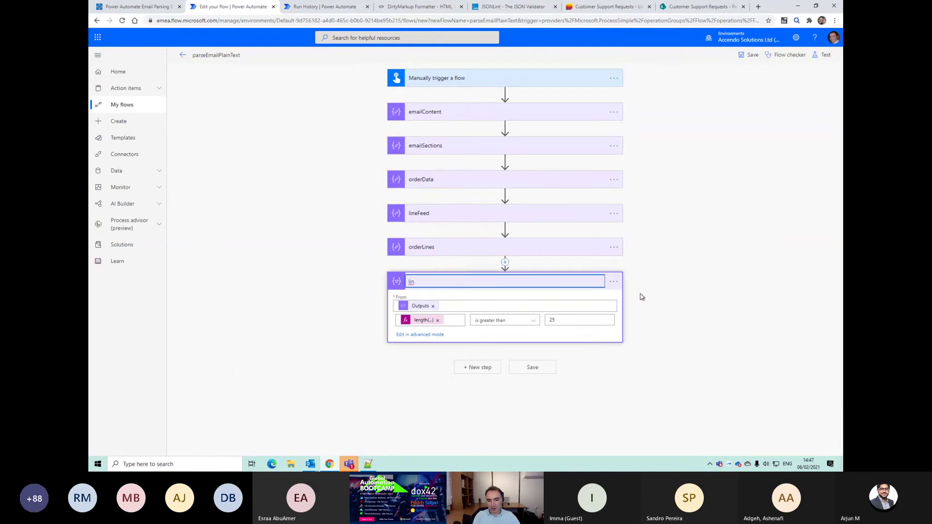
Step: Confirm the name lines and add an Apply to each loop over its Body
{"action": "key", "text": "Return"}
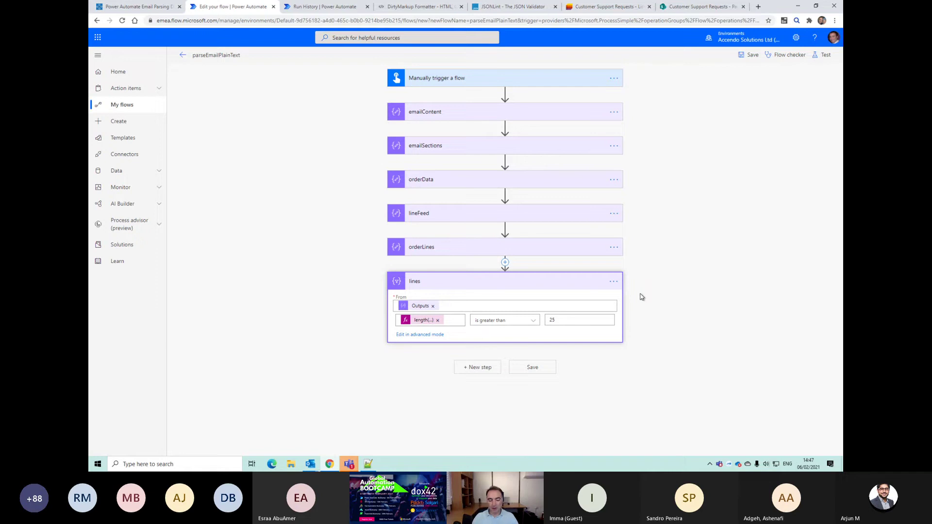
{"action": "left_click", "coordinate": [465, 373]}
{"action": "type", "text": "each"}
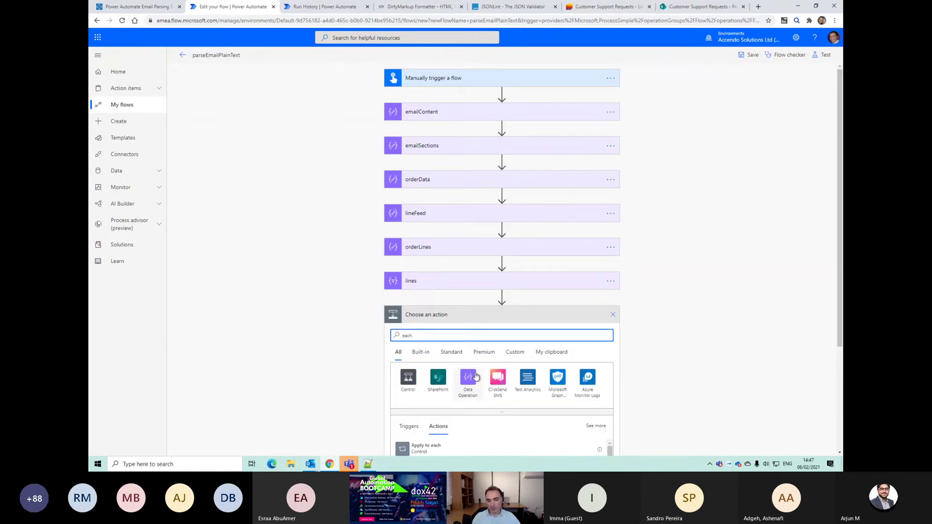
{"action": "scroll", "coordinate": [475, 383], "scroll_direction": "down", "scroll_amount": 2}
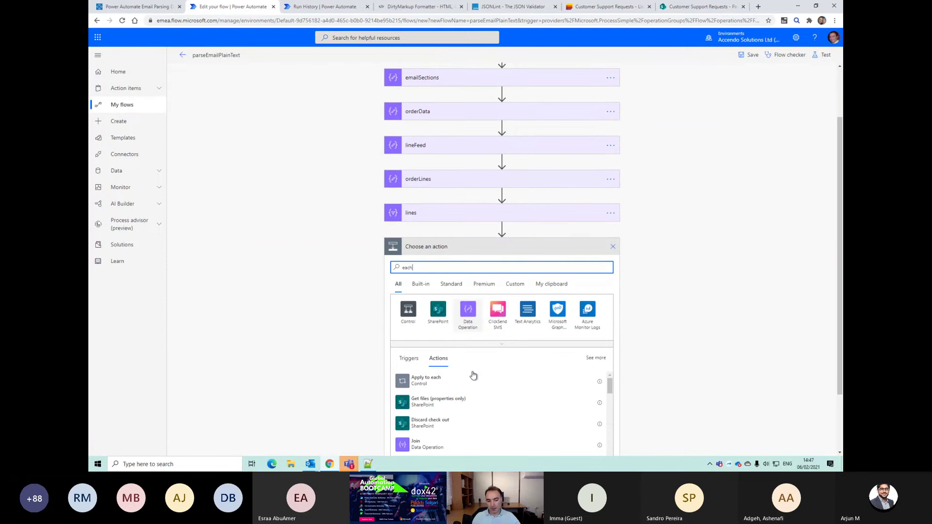
{"action": "left_click", "coordinate": [437, 364]}
{"action": "left_click", "coordinate": [446, 341]}
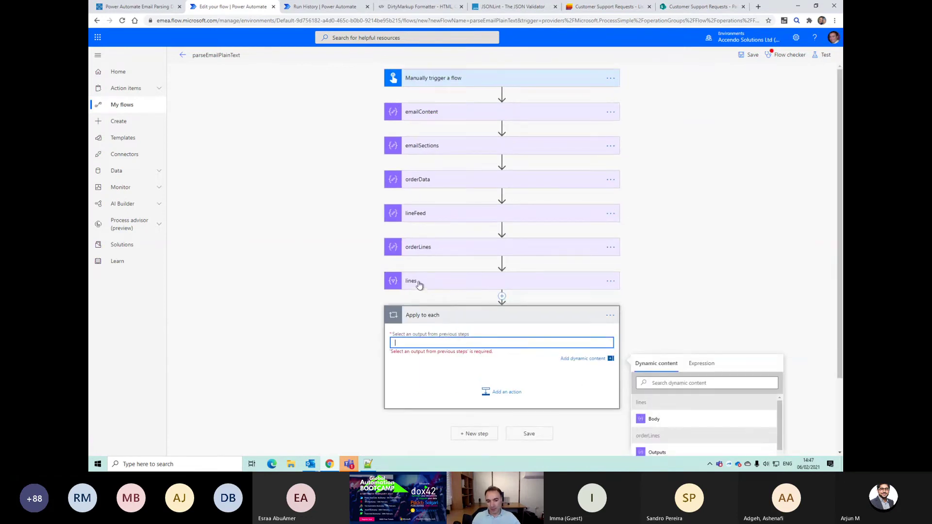
{"action": "left_click", "coordinate": [650, 419]}
Step: Add a Compose action inside the loop with the expression item()
{"action": "left_click", "coordinate": [497, 397]}
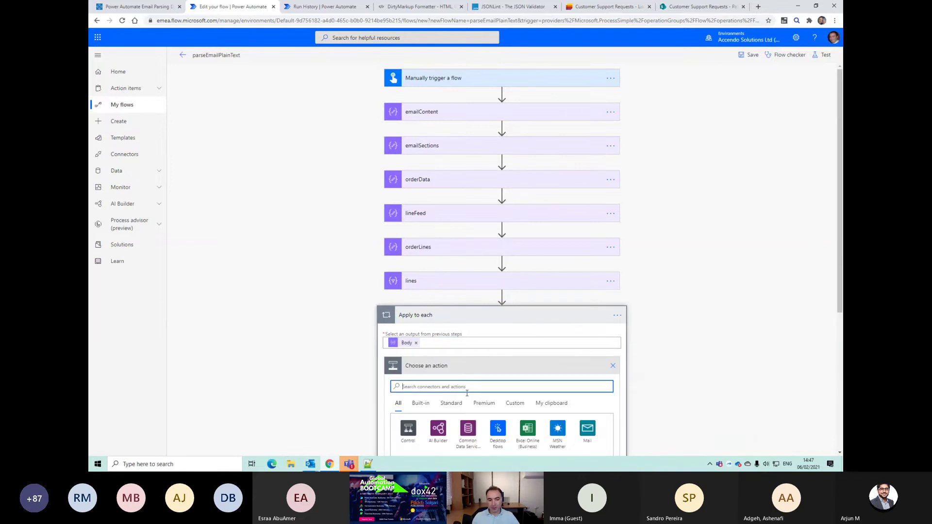
{"action": "type", "text": "compose"}
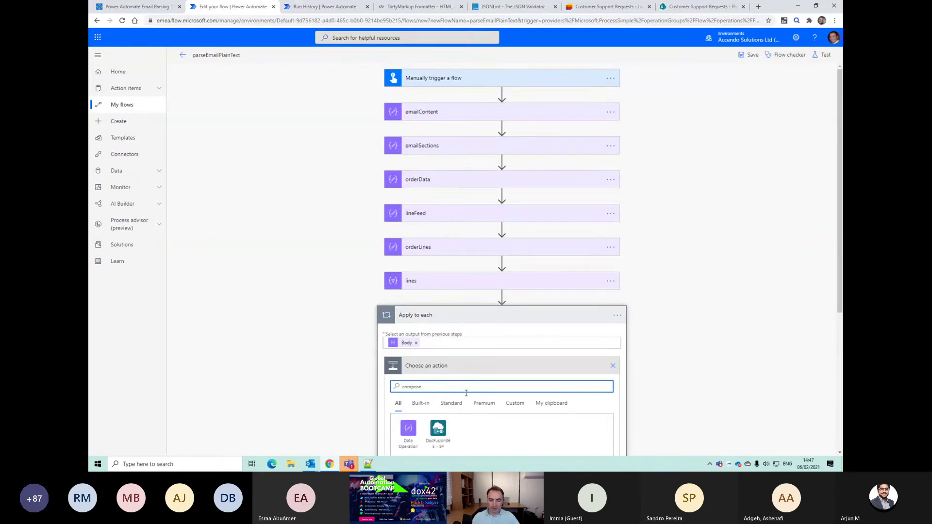
{"action": "scroll", "coordinate": [459, 389], "scroll_direction": "down", "scroll_amount": 2}
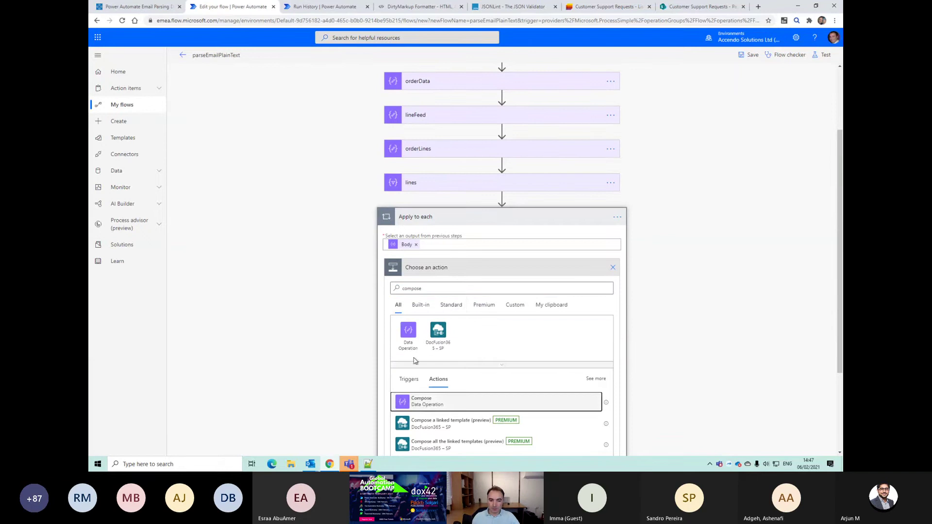
{"action": "left_click", "coordinate": [413, 401]}
{"action": "left_click", "coordinate": [459, 363]}
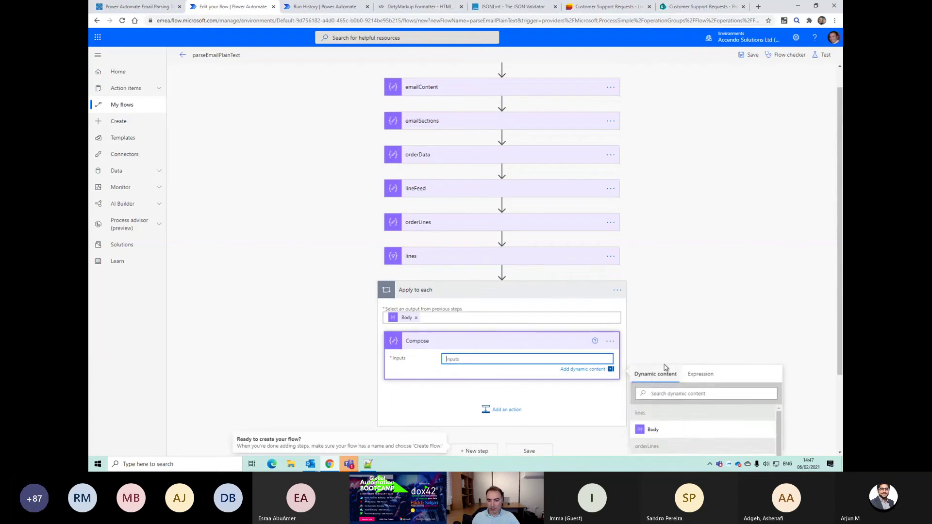
{"action": "left_click", "coordinate": [694, 376]}
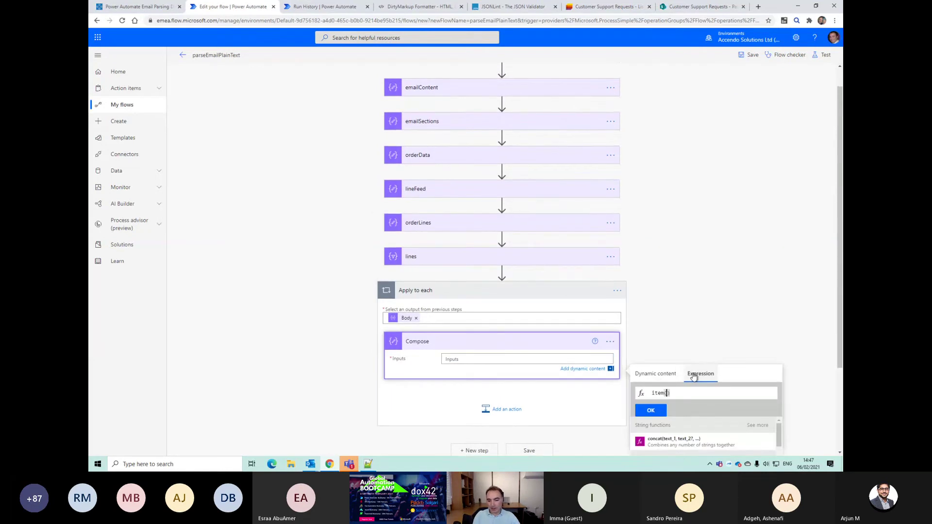
{"action": "left_click", "coordinate": [650, 410]}
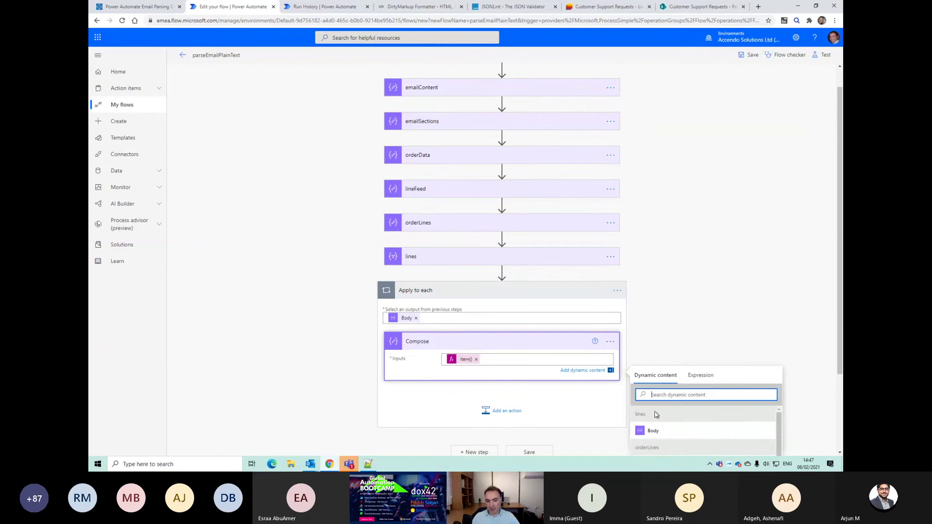
Step: Save the flow and start a test run
{"action": "scroll", "coordinate": [526, 431], "scroll_direction": "down", "scroll_amount": 1}
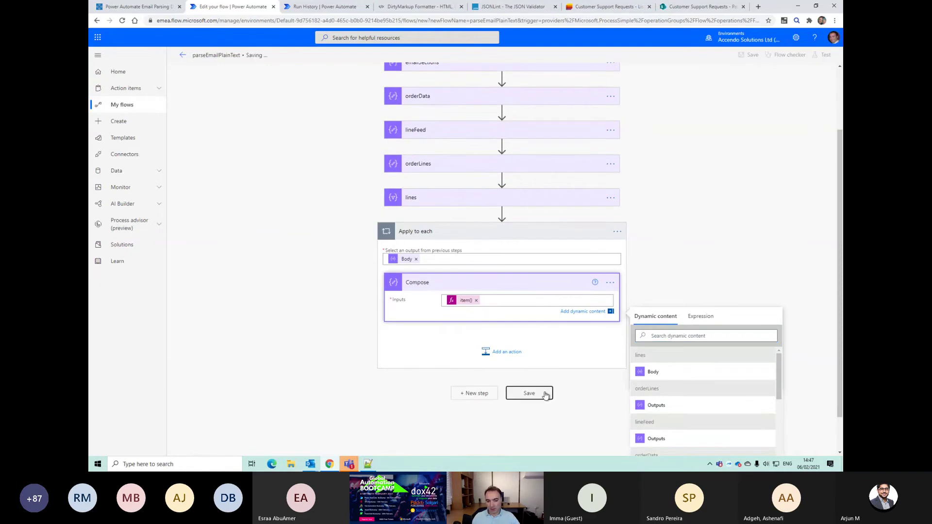
{"action": "left_click", "coordinate": [545, 392]}
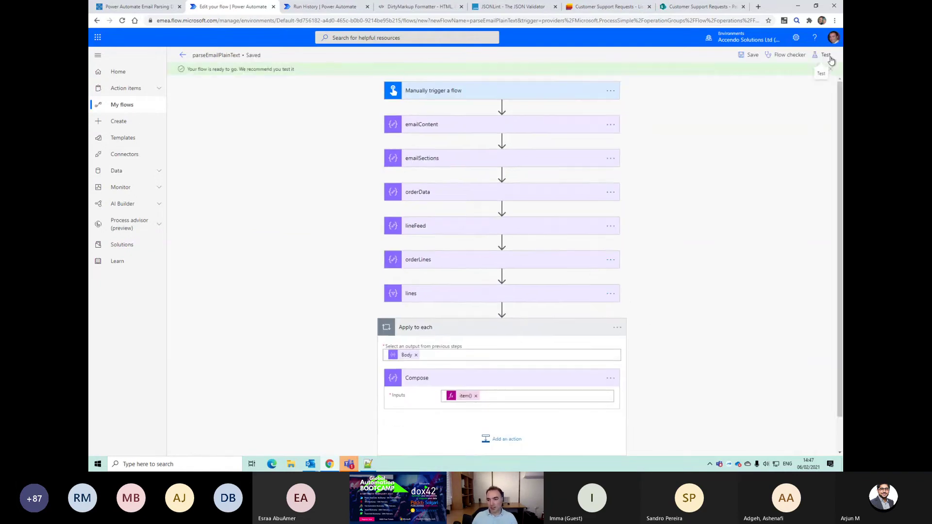
{"action": "left_click", "coordinate": [828, 56]}
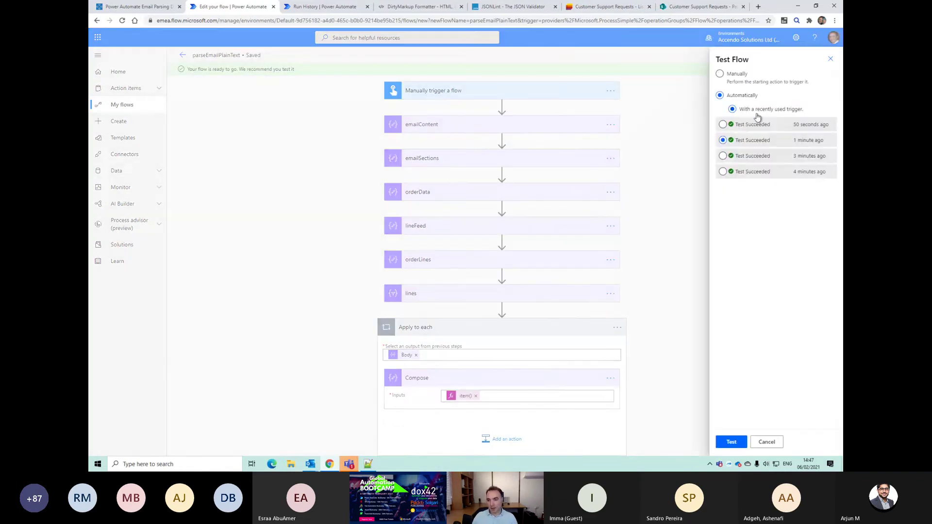
{"action": "left_click", "coordinate": [731, 442]}
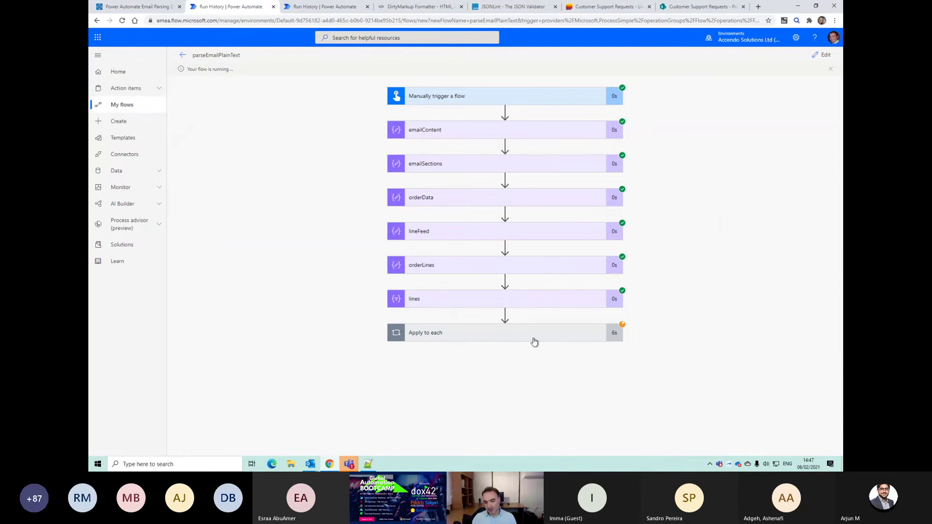
Step: Step through the three Compose iterations and select the first order line's input text
{"action": "left_click", "coordinate": [533, 339]}
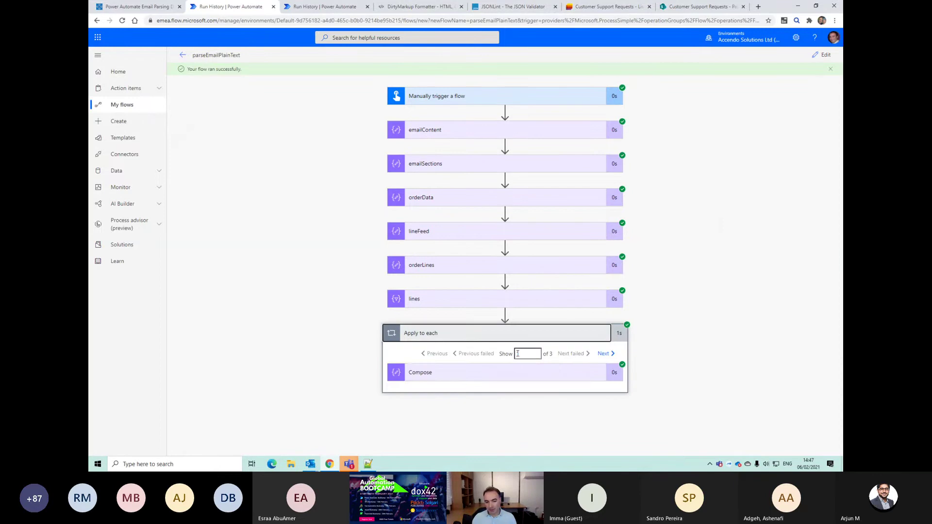
{"action": "left_click", "coordinate": [511, 377]}
{"action": "scroll", "coordinate": [520, 383], "scroll_direction": "down", "scroll_amount": 2}
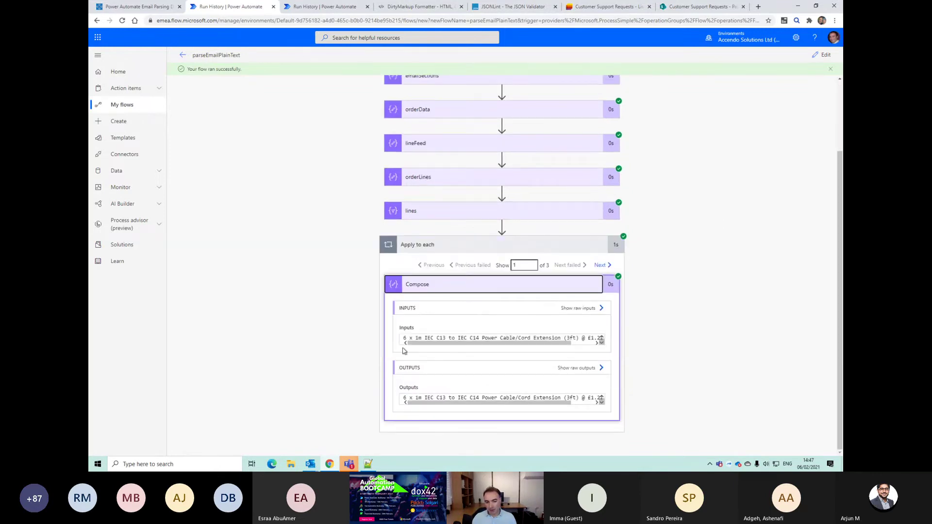
{"action": "left_click", "coordinate": [600, 265]}
{"action": "left_click", "coordinate": [600, 266]}
{"action": "left_click", "coordinate": [432, 265]}
{"action": "left_click", "coordinate": [433, 266]}
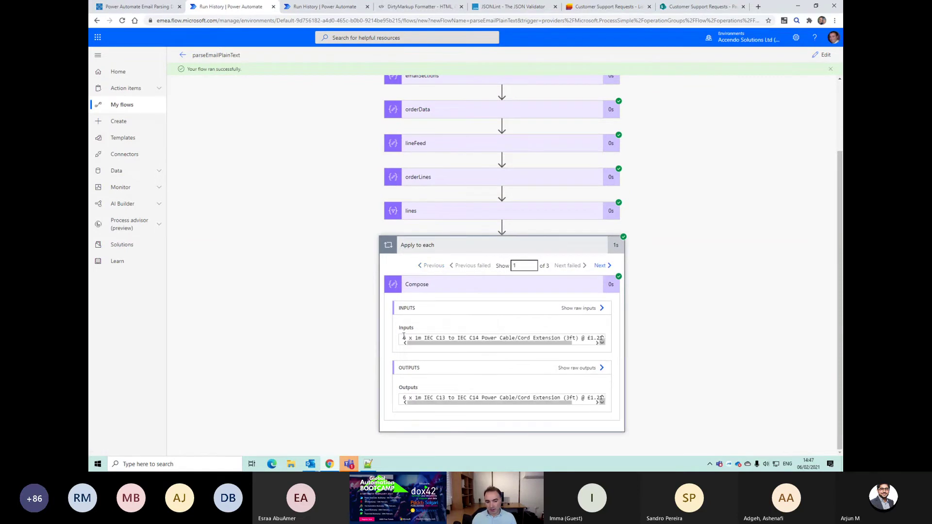
{"action": "triple_click", "coordinate": [552, 339]}
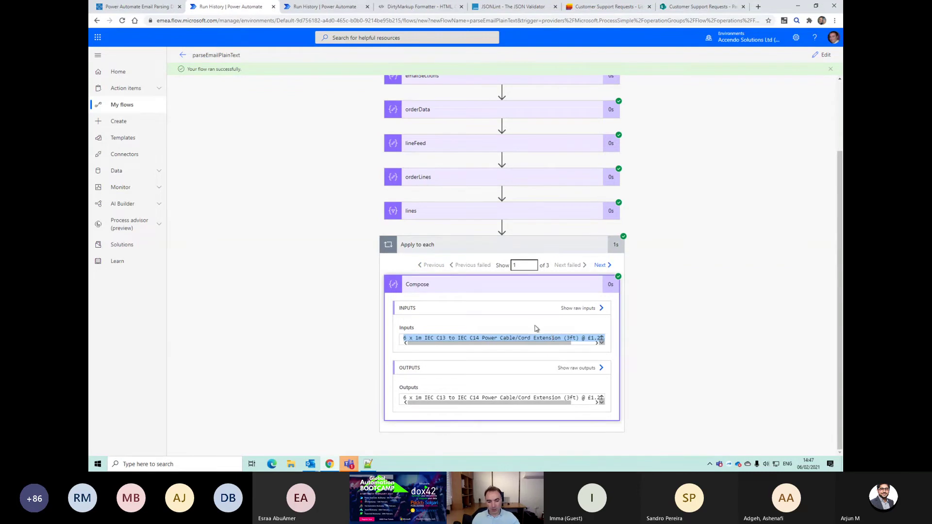
{"action": "left_click", "coordinate": [367, 464]}
Step: Add a new line after the if expression and paste the order line onto line 24
{"action": "key", "text": "Left"}
{"action": "key", "text": "Down"}
{"action": "key", "text": "Down"}
{"action": "key", "text": "Down"}
{"action": "key", "text": "Return"}
{"action": "key", "text": "Return"}
{"action": "key", "text": "Return"}
{"action": "key", "text": "BackSpace"}
{"action": "key", "text": "BackSpace"}
{"action": "key", "text": "BackSpace"}
{"action": "key", "text": "End"}
{"action": "key", "text": "Return"}
{"action": "key", "text": "Return"}
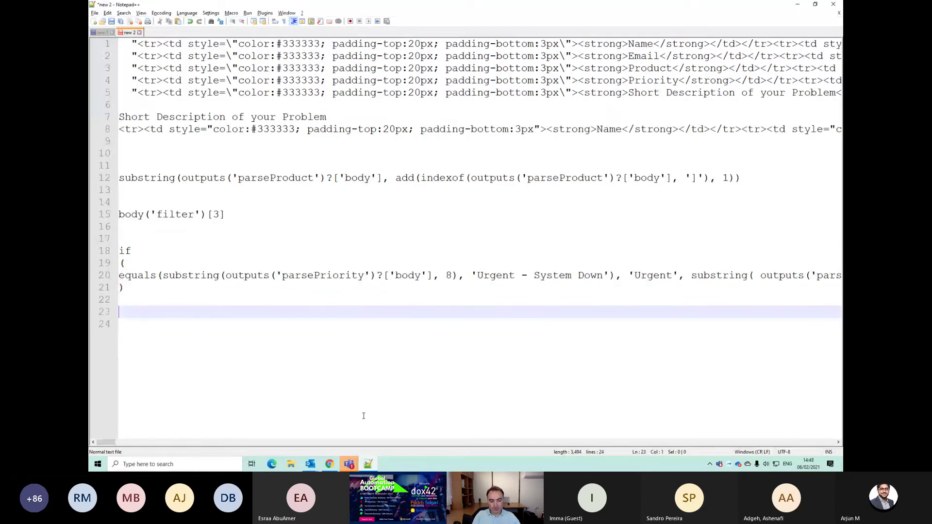
{"action": "type", "text": "6 x 1m IEC C13 to IEC C14 Power Cable/Cord Extension (3ft) @ £1.21 each"}
Step: Remove the accidental extra 6s, then select the @ separator and the whole order line
{"action": "key", "text": "Up"}
{"action": "key", "text": "Down"}
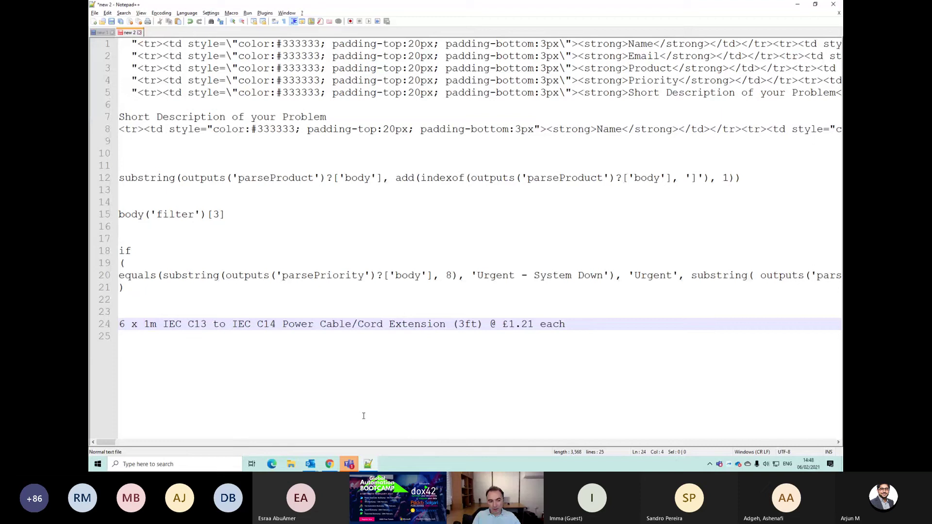
{"action": "type", "text": "66"}
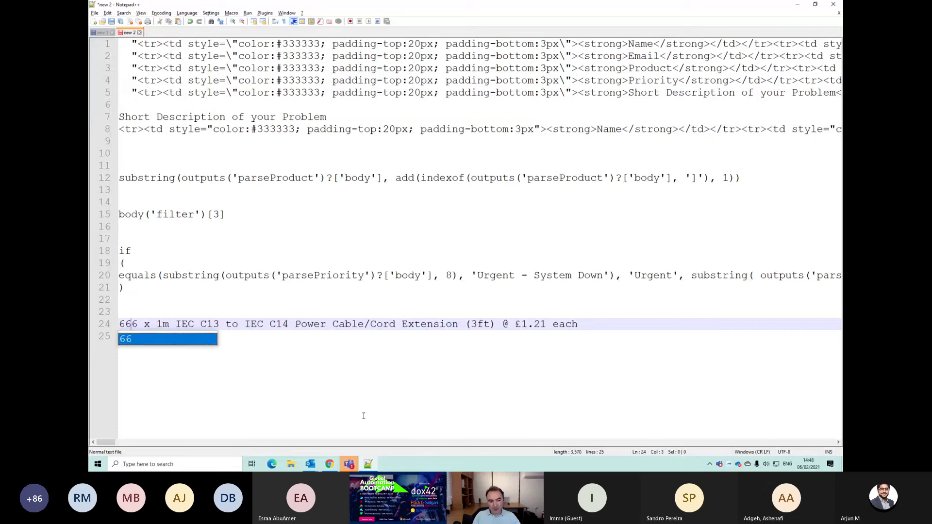
{"action": "key", "text": "BackSpace"}
{"action": "key", "text": "BackSpace"}
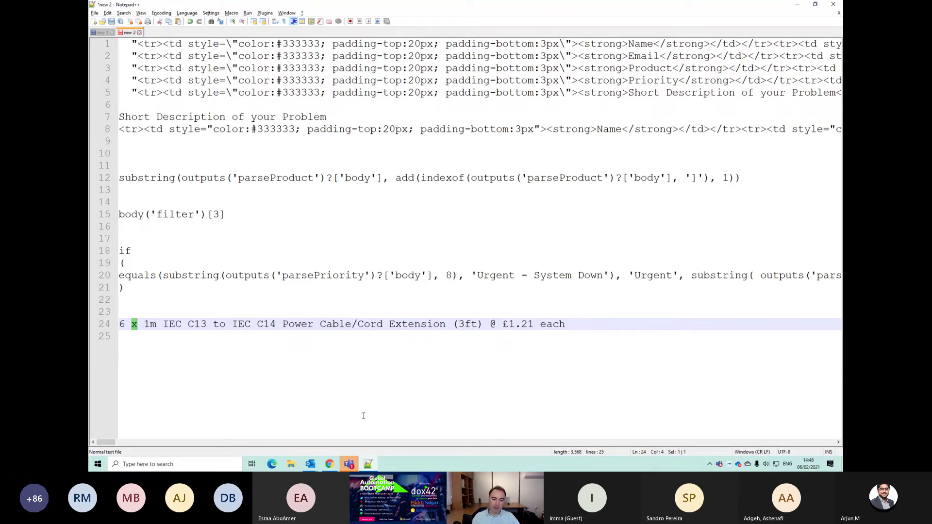
{"action": "double_click", "coordinate": [492, 325]}
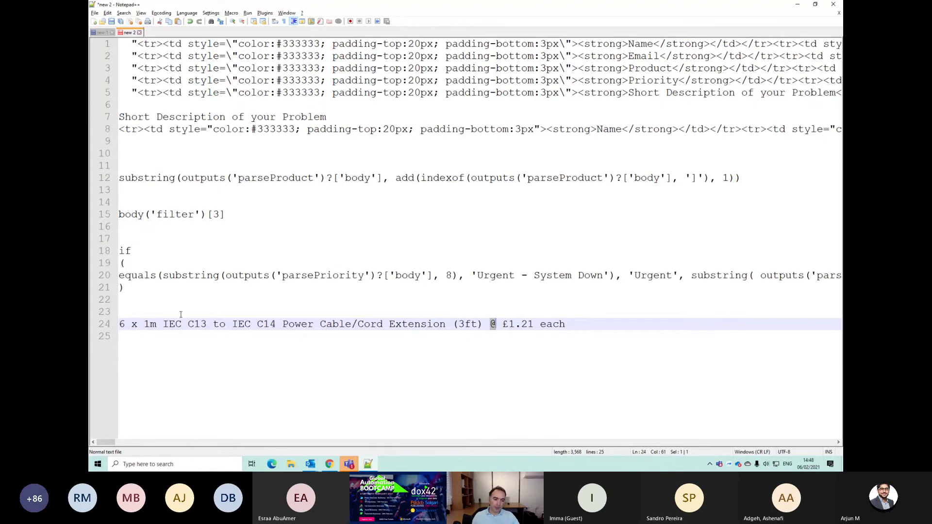
{"action": "triple_click", "coordinate": [122, 324]}
Step: In the flow editor, start wrapping the Compose input item() with split(
{"action": "left_click", "coordinate": [295, 325]}
{"action": "key", "text": "alt+Tab"}
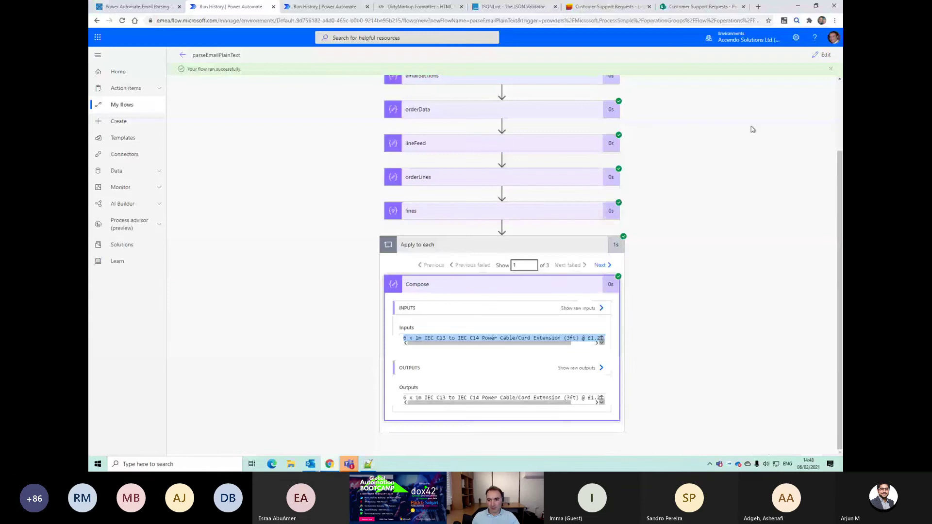
{"action": "left_click", "coordinate": [822, 54]}
{"action": "left_click", "coordinate": [465, 383]}
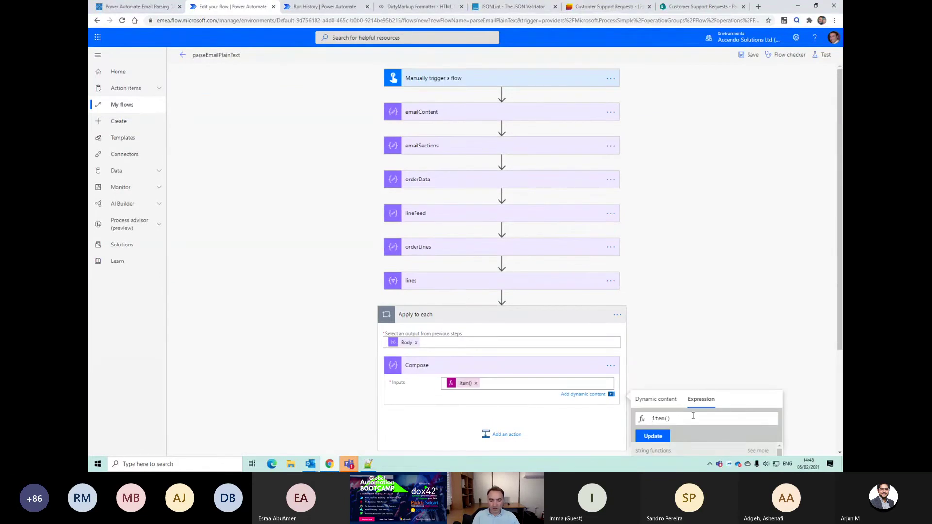
{"action": "type", "text": "split("}
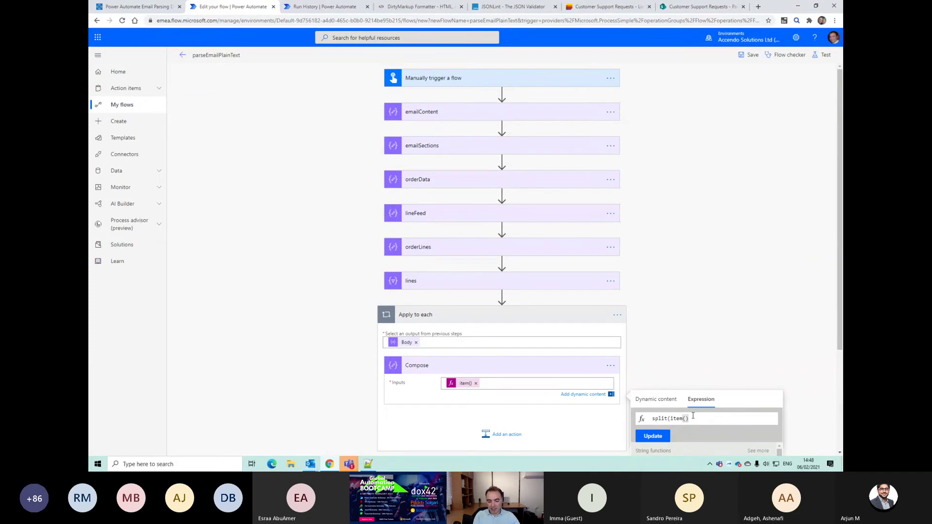
{"action": "key", "text": "alt+Tab"}
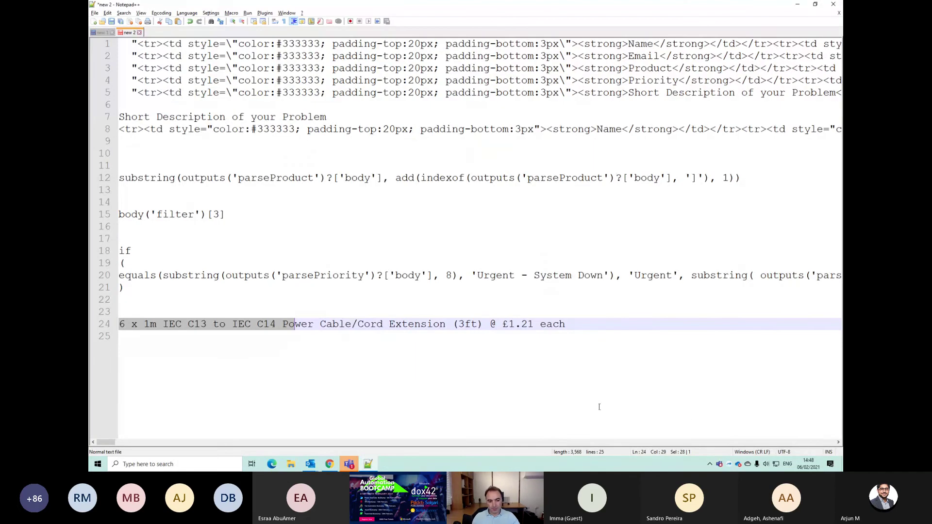
Step: Find the 'x ' separator after the quantity on line 24 of the notes
{"action": "left_click_drag", "start_coordinate": [188, 324], "coordinate": [565, 324]}
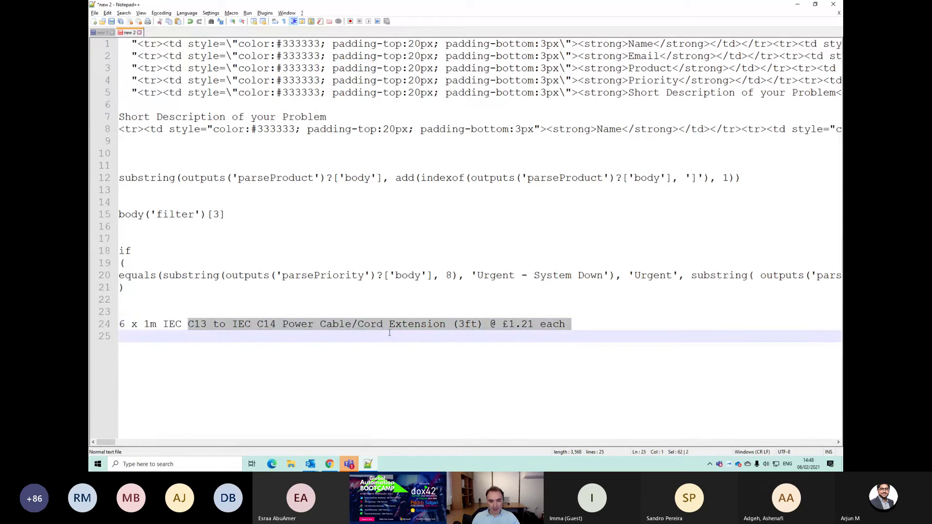
{"action": "left_click", "coordinate": [397, 326]}
{"action": "double_click", "coordinate": [397, 326]}
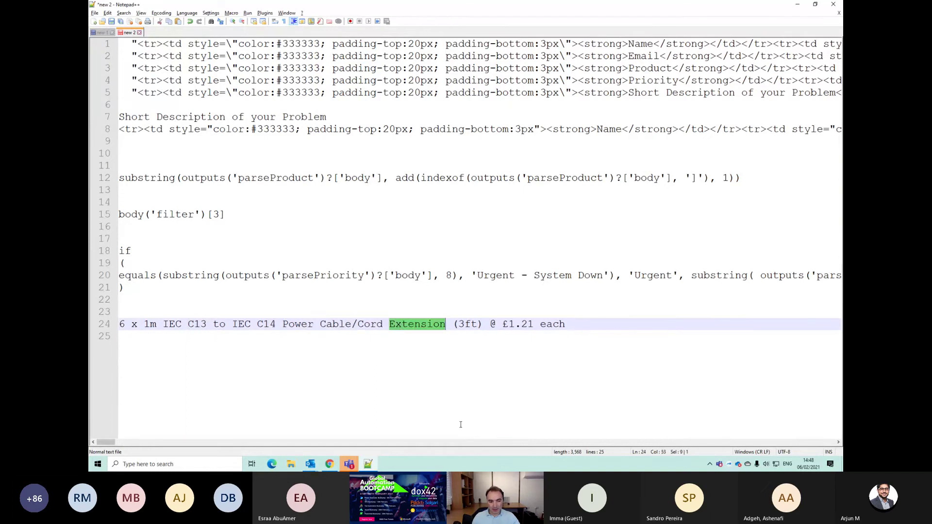
{"action": "left_click", "coordinate": [224, 359]}
{"action": "left_click_drag", "start_coordinate": [131, 325], "coordinate": [145, 326]}
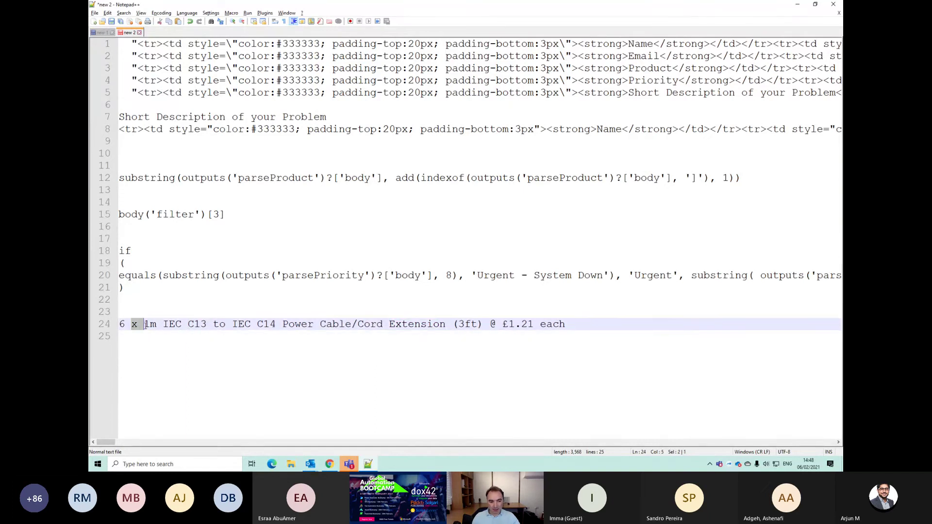
{"action": "key", "text": "alt+Tab"}
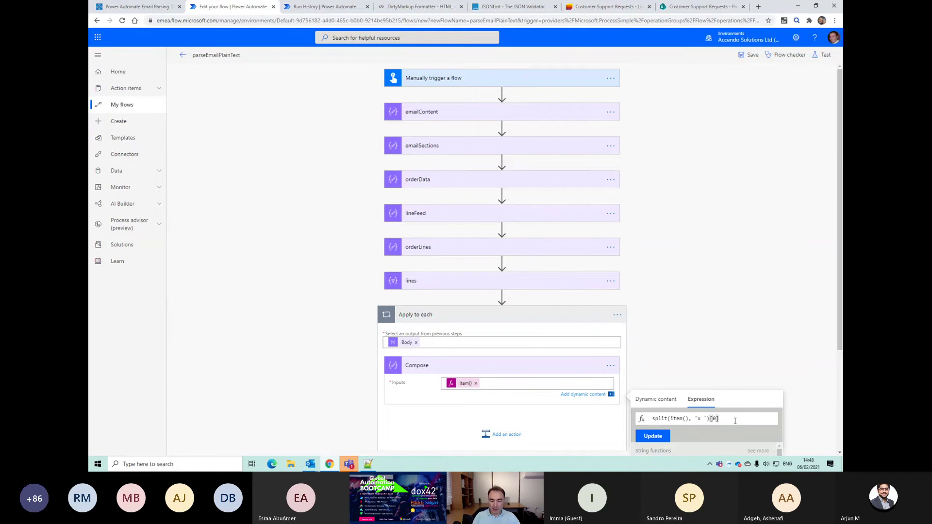
Step: Apply the split(item(), 'x ')[0] expression and rename the Compose step to Qty
{"action": "left_click", "coordinate": [645, 437]}
{"action": "left_click", "coordinate": [610, 366]}
{"action": "left_click", "coordinate": [646, 363]}
{"action": "type", "text": "Qty"}
{"action": "key", "text": "Return"}
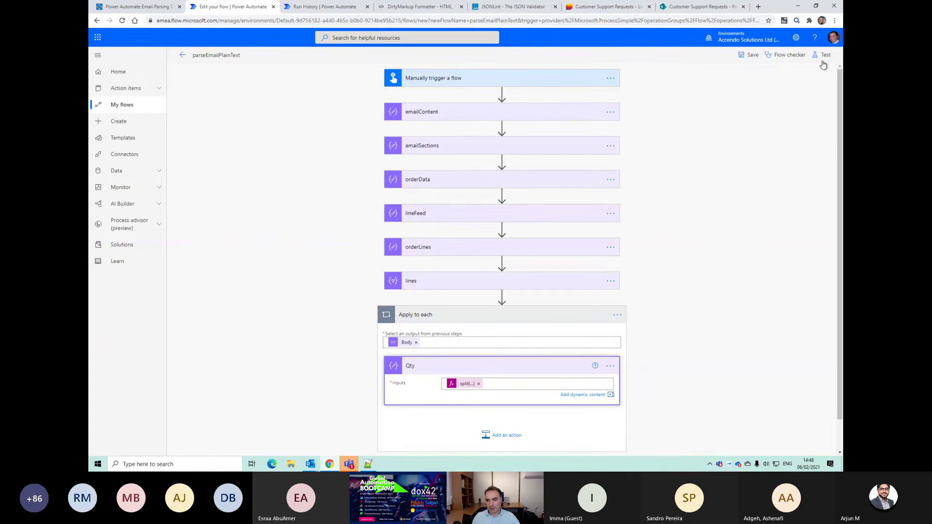
Step: Abandon an extra Compose action, then save and test the flow
{"action": "left_click", "coordinate": [500, 436]}
{"action": "type", "text": "compo"}
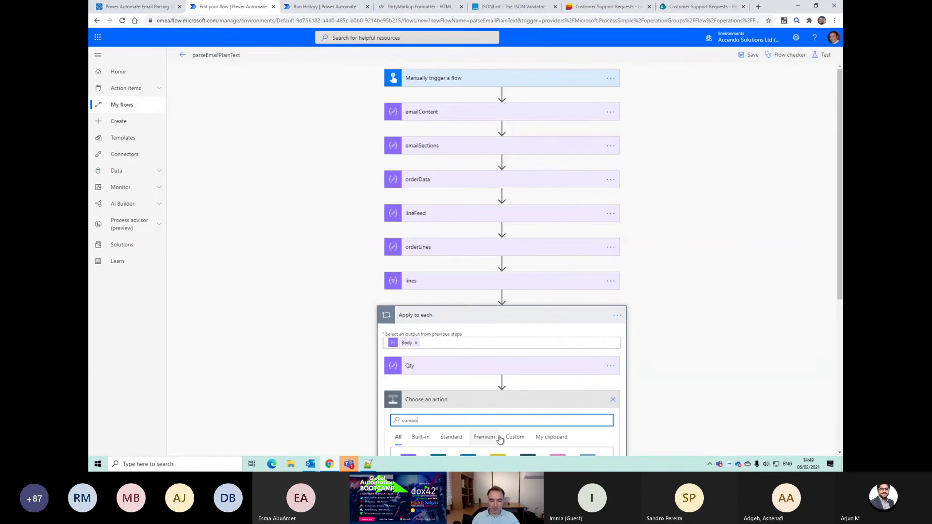
{"action": "left_click", "coordinate": [611, 400]}
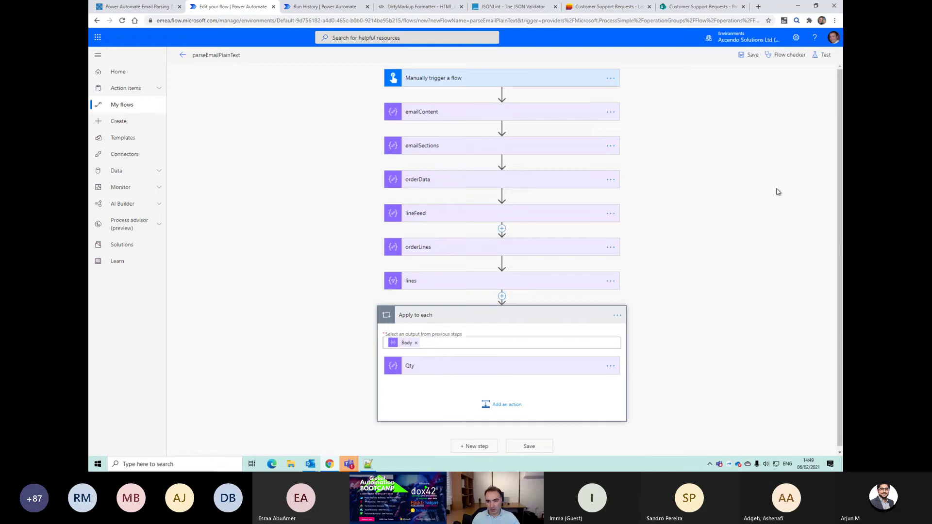
{"action": "left_click", "coordinate": [825, 55]}
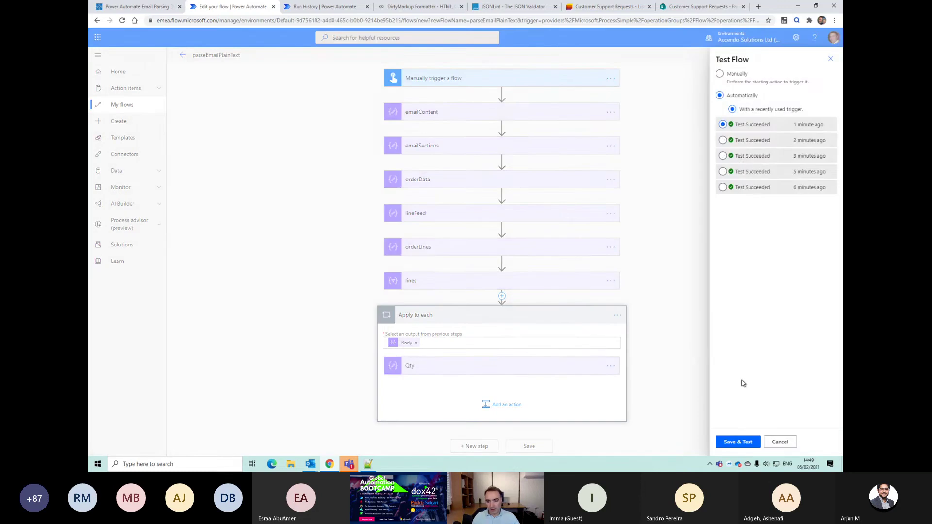
{"action": "left_click", "coordinate": [738, 442]}
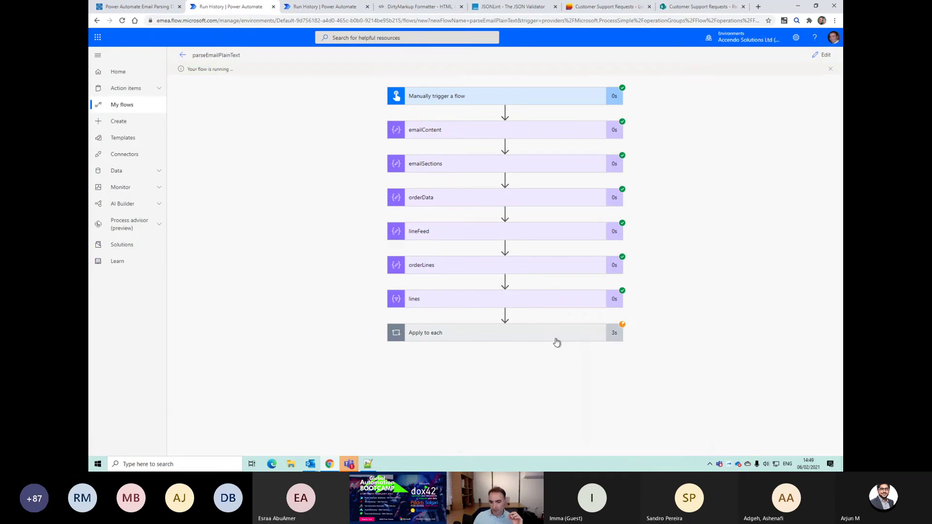
Step: Check Qty returns 6, 6 and 1 across iterations, then reopen Qty in edit mode
{"action": "left_click", "coordinate": [556, 342]}
{"action": "left_click", "coordinate": [497, 372]}
{"action": "scroll", "coordinate": [398, 382], "scroll_direction": "down", "scroll_amount": 2}
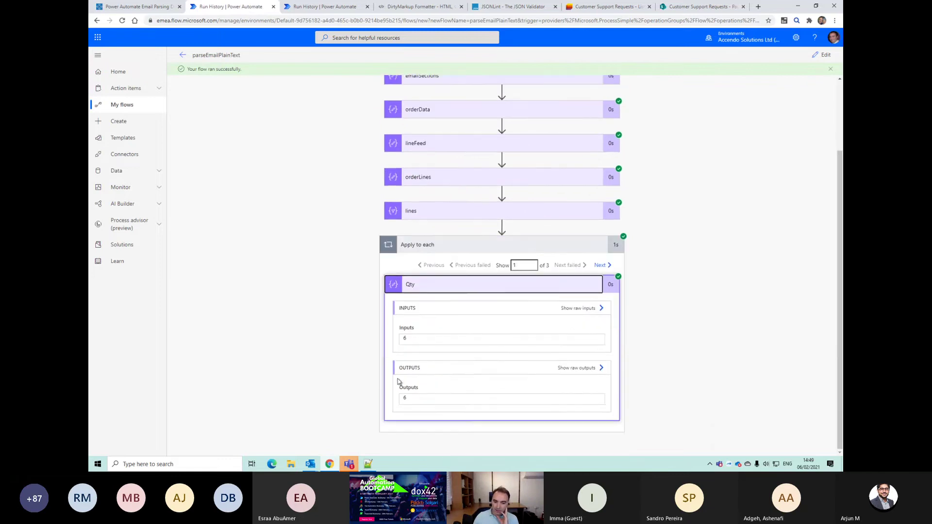
{"action": "left_click", "coordinate": [600, 268]}
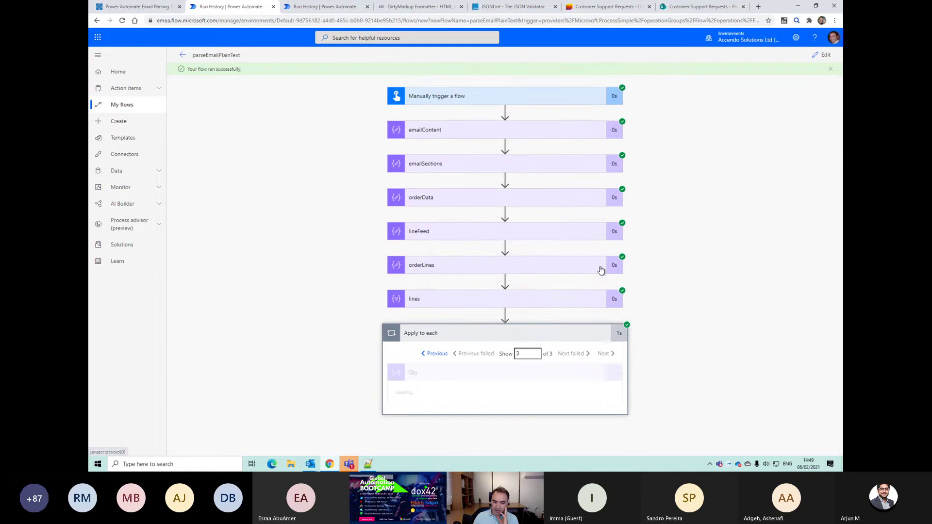
{"action": "left_click", "coordinate": [433, 268]}
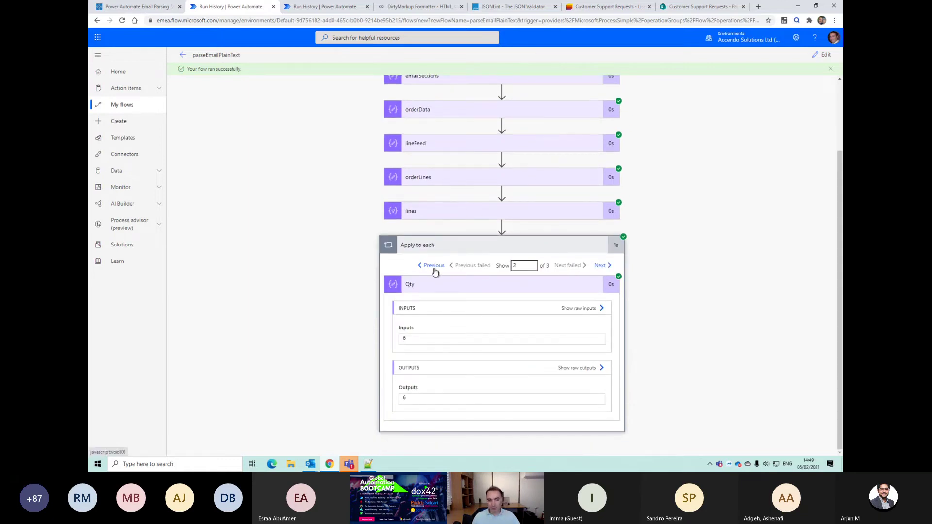
{"action": "left_click", "coordinate": [823, 55]}
{"action": "left_click", "coordinate": [469, 371]}
{"action": "key", "text": "alt+Tab"}
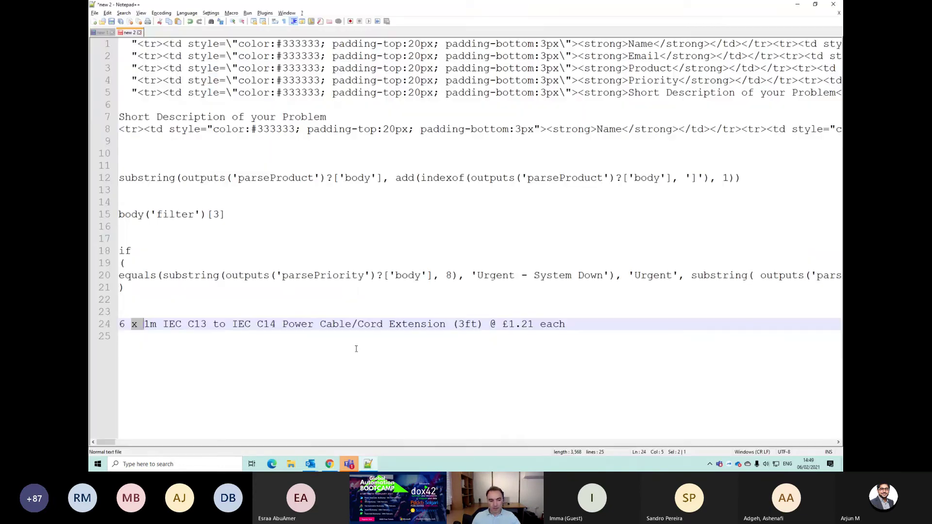
Step: Select the item description from '1m' through '(3ft)' in the order line
{"action": "left_click_drag", "start_coordinate": [144, 325], "coordinate": [491, 324]}
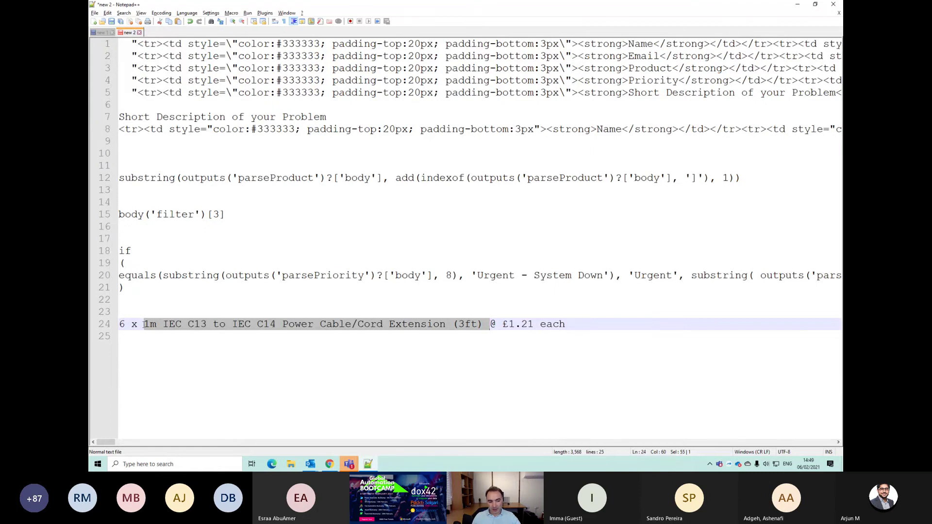
{"action": "key", "text": "alt+Tab"}
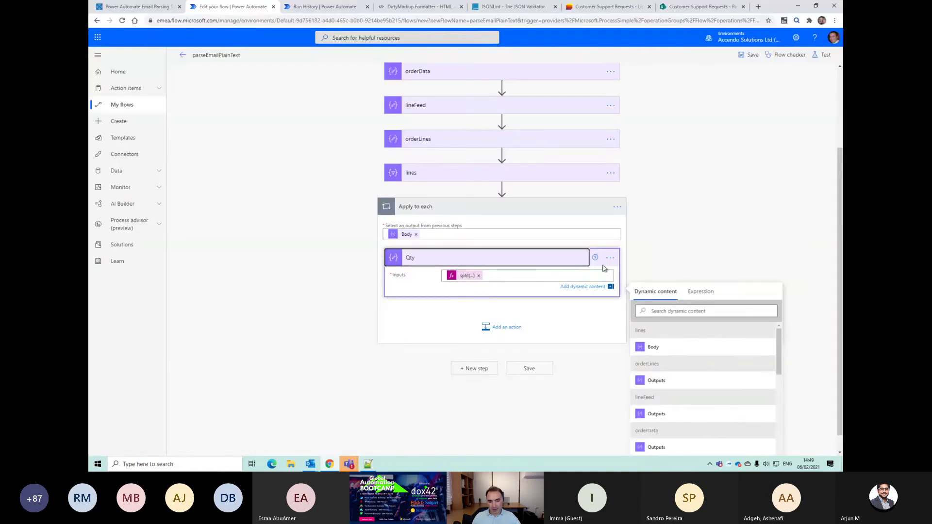
Step: Copy the Qty action to My clipboard and paste it into the Apply to each loop
{"action": "left_click", "coordinate": [612, 261]}
{"action": "left_click", "coordinate": [610, 341]}
{"action": "left_click", "coordinate": [651, 348]}
{"action": "left_click", "coordinate": [508, 404]}
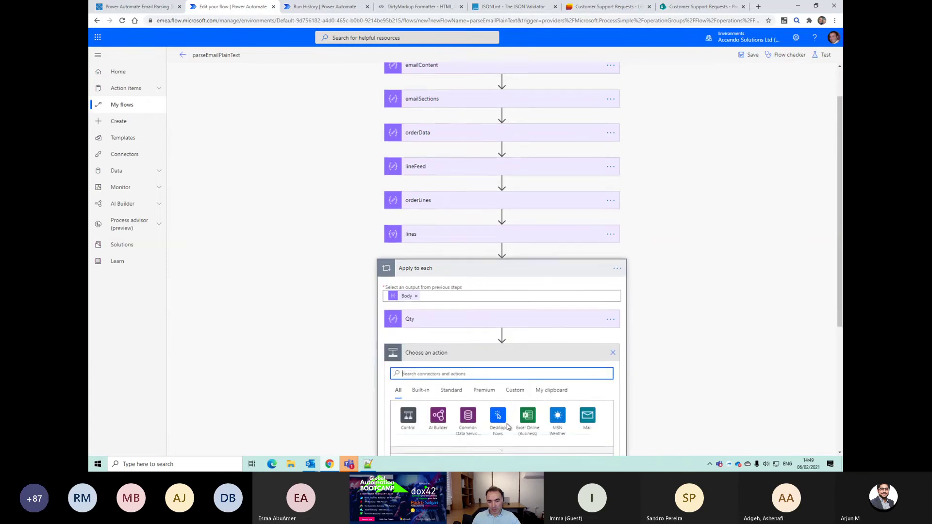
{"action": "left_click", "coordinate": [551, 333]}
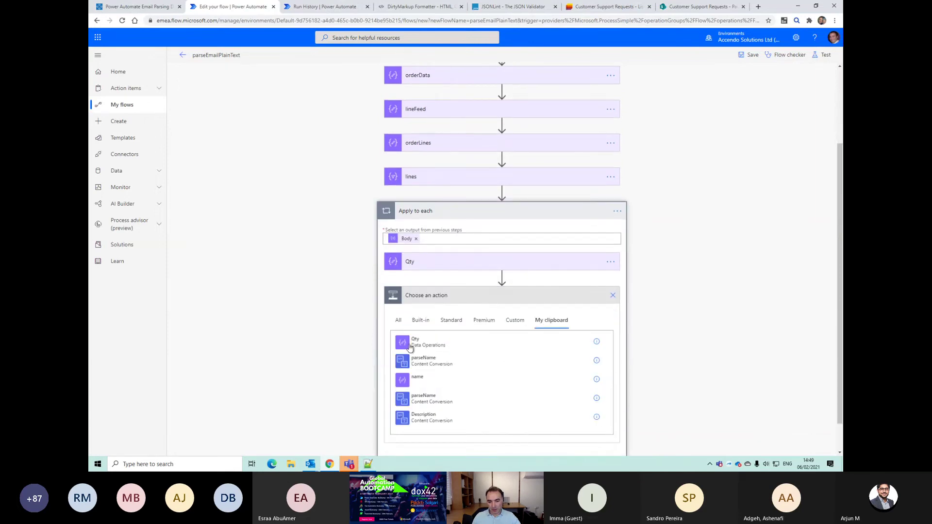
{"action": "left_click", "coordinate": [505, 347]}
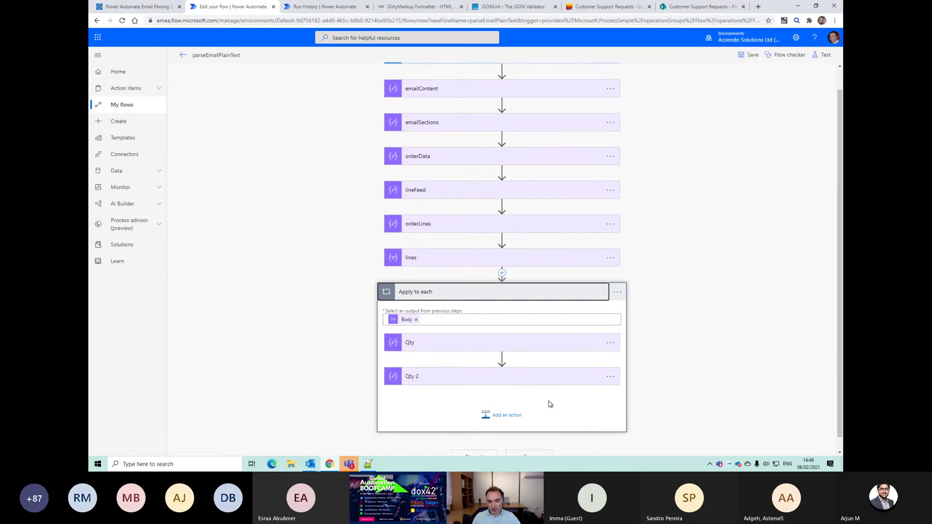
Step: Rename the pasted copy to Item and change its split index to [1]
{"action": "left_click", "coordinate": [610, 362]}
{"action": "left_click", "coordinate": [637, 364]}
{"action": "key", "text": "BackSpace"}
{"action": "type", "text": "Item"}
{"action": "left_click", "coordinate": [561, 363]}
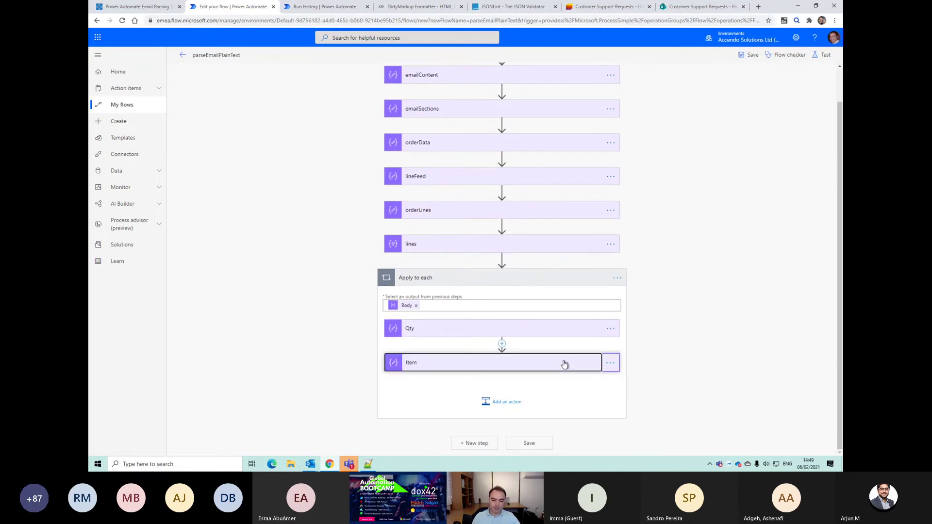
{"action": "left_click", "coordinate": [466, 358]}
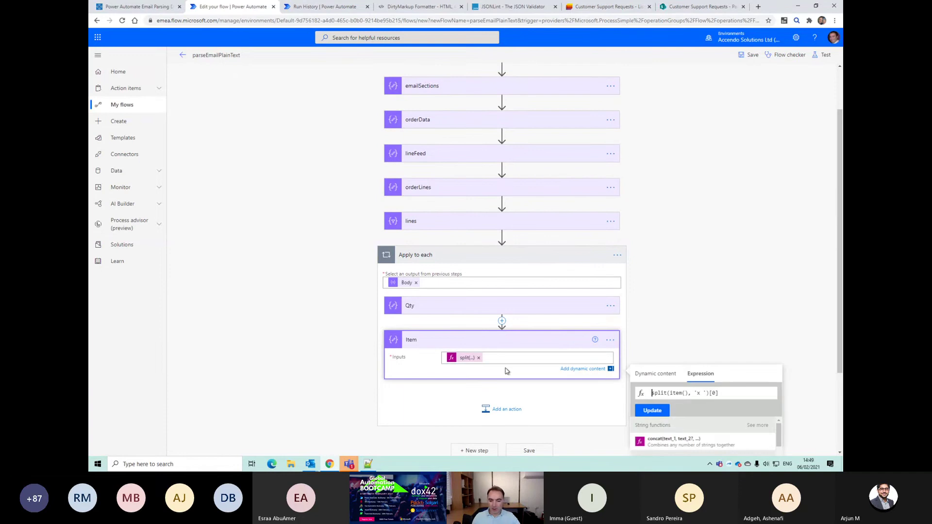
{"action": "type", "text": "1"}
{"action": "left_click", "coordinate": [652, 411]}
Step: Check the @ position in the notes, then save and test the flow
{"action": "key", "text": "alt+Tab"}
{"action": "left_click_drag", "start_coordinate": [489, 324], "coordinate": [497, 324]}
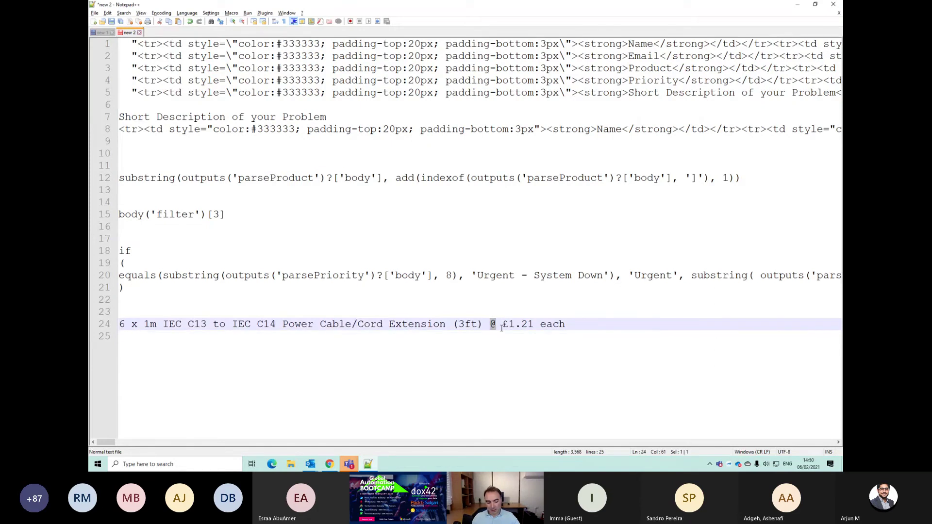
{"action": "key", "text": "alt+Tab"}
{"action": "left_click", "coordinate": [509, 358]}
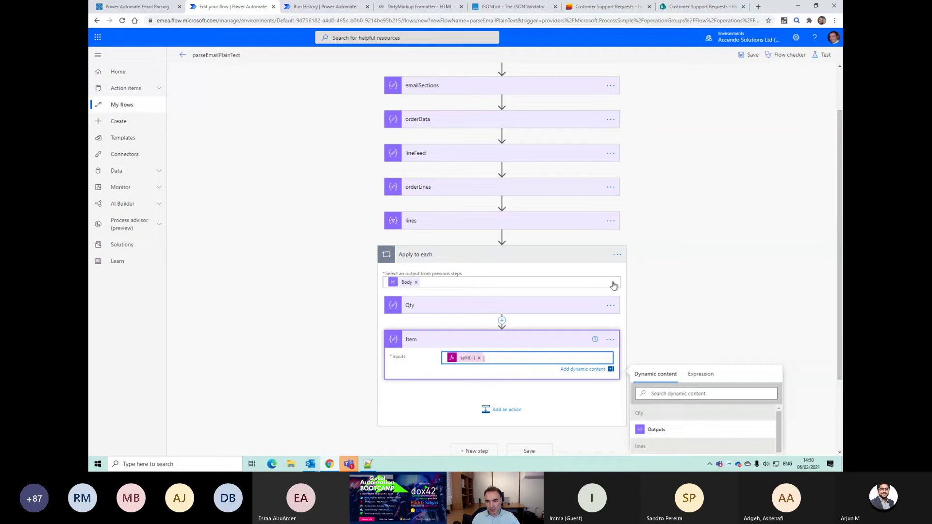
{"action": "left_click", "coordinate": [825, 54]}
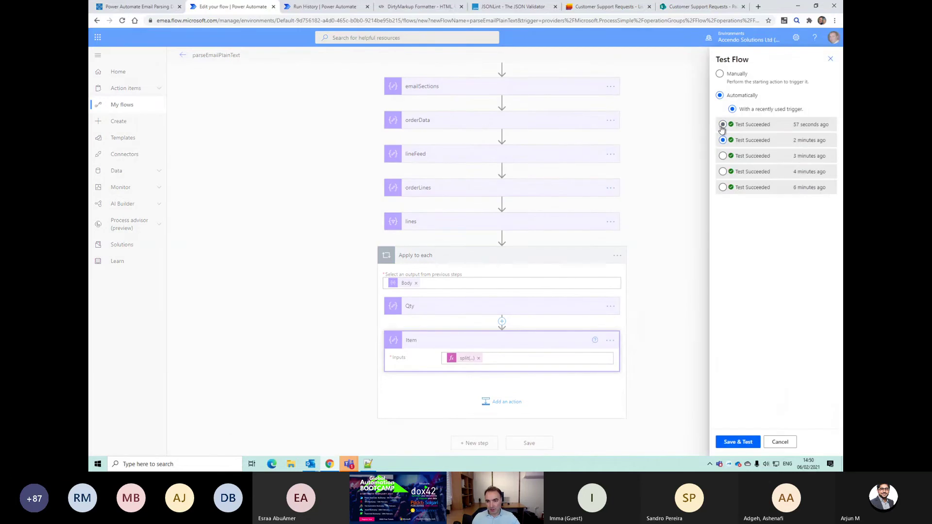
{"action": "left_click", "coordinate": [728, 443]}
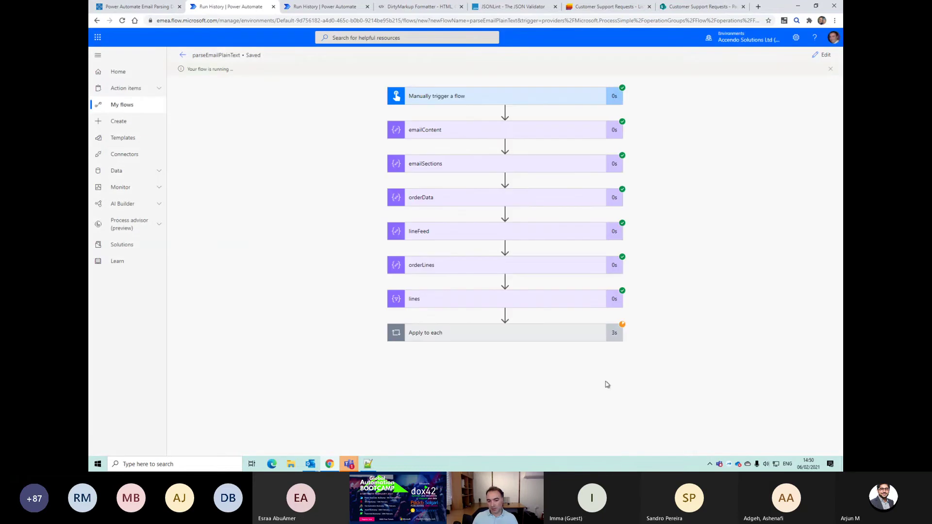
Step: Open the Item step's inputs and outputs in the successful run
{"action": "key", "text": "alt+Tab"}
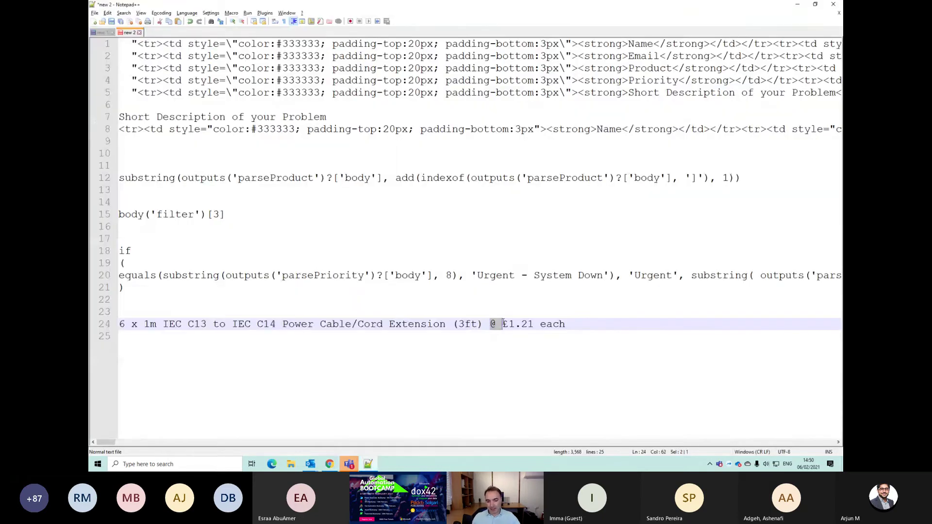
{"action": "key", "text": "alt+Tab"}
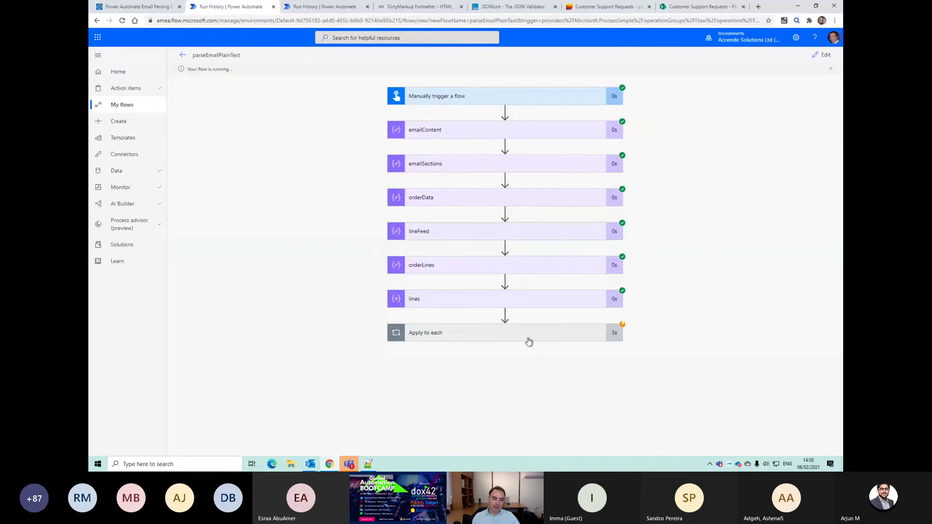
{"action": "left_click", "coordinate": [527, 339]}
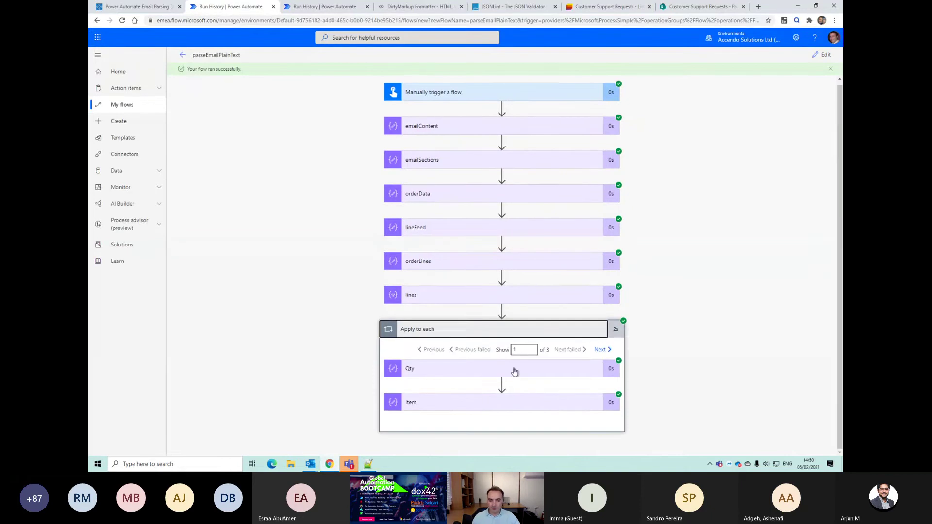
{"action": "left_click", "coordinate": [509, 399]}
{"action": "scroll", "coordinate": [510, 398], "scroll_direction": "down", "scroll_amount": 1}
Step: Examine the Item input text, selecting its trailing price £1.21 each
{"action": "left_click_drag", "start_coordinate": [405, 338], "coordinate": [582, 338]}
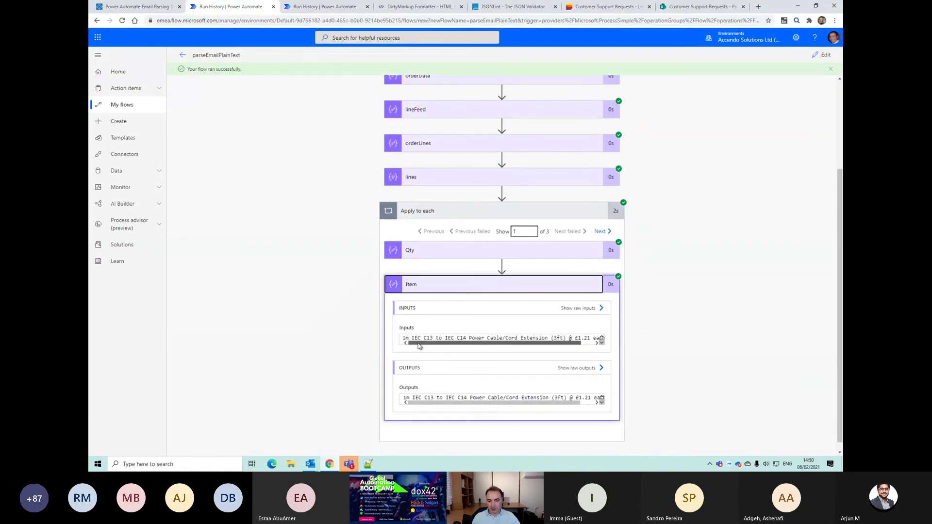
{"action": "left_click", "coordinate": [405, 337]}
{"action": "left_click_drag", "start_coordinate": [405, 337], "coordinate": [559, 338]}
{"action": "left_click", "coordinate": [559, 338]}
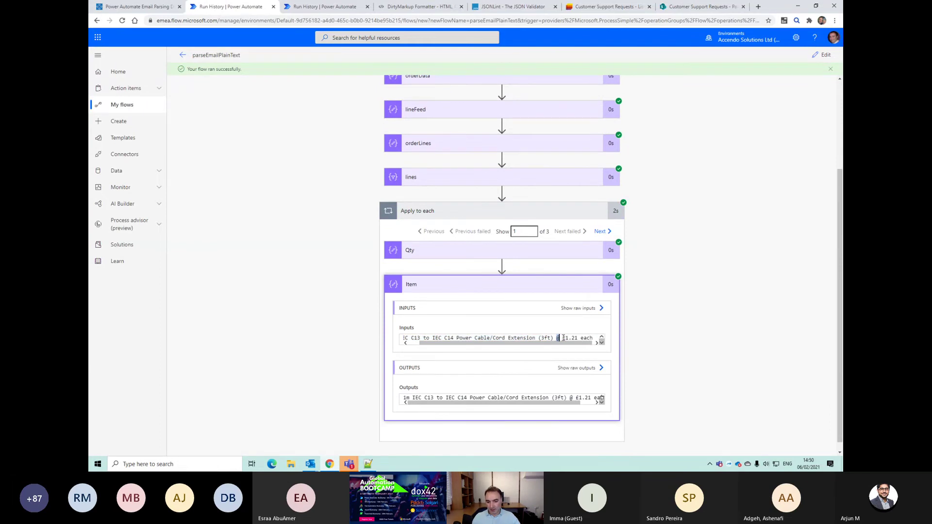
{"action": "left_click_drag", "start_coordinate": [562, 339], "coordinate": [583, 348]}
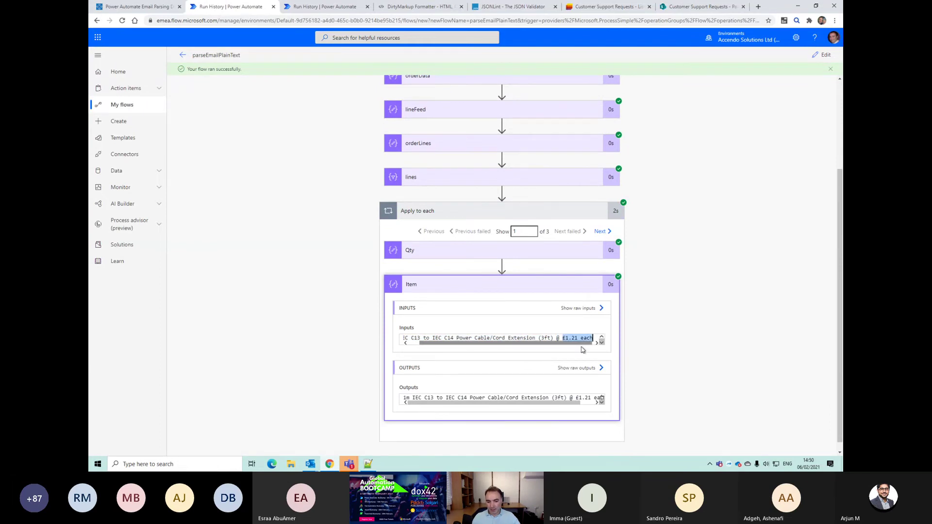
{"action": "key", "text": "alt+Tab"}
{"action": "key", "text": "ctrl+a"}
{"action": "left_click", "coordinate": [488, 286]}
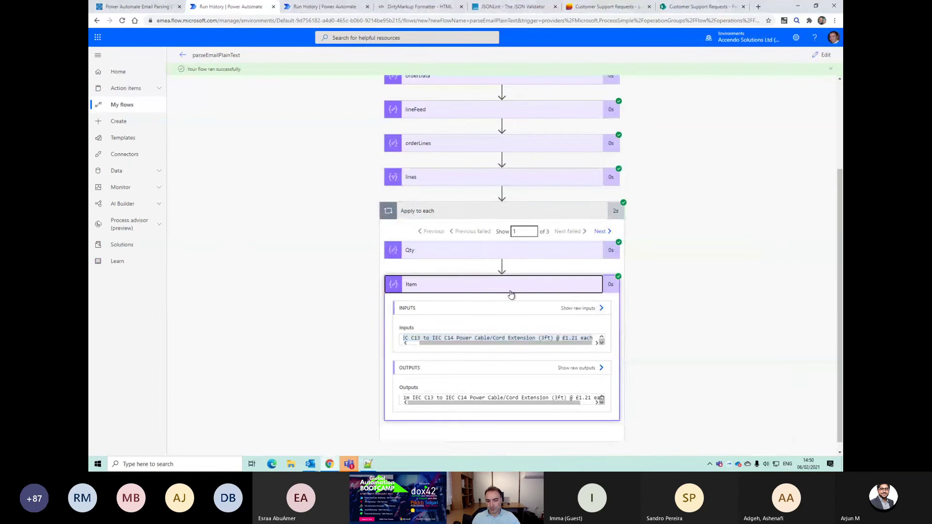
Step: In edit mode, copy Item's split expression over to line 28 of the notes
{"action": "left_click", "coordinate": [820, 54]}
{"action": "left_click", "coordinate": [467, 416]}
{"action": "triple_click", "coordinate": [673, 335]}
{"action": "key", "text": "ctrl+c"}
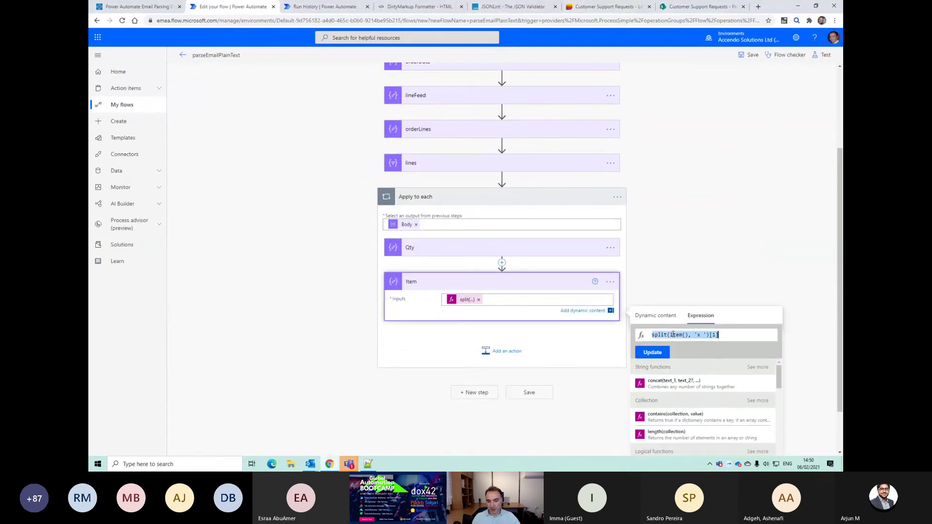
{"action": "key", "text": "alt+Tab"}
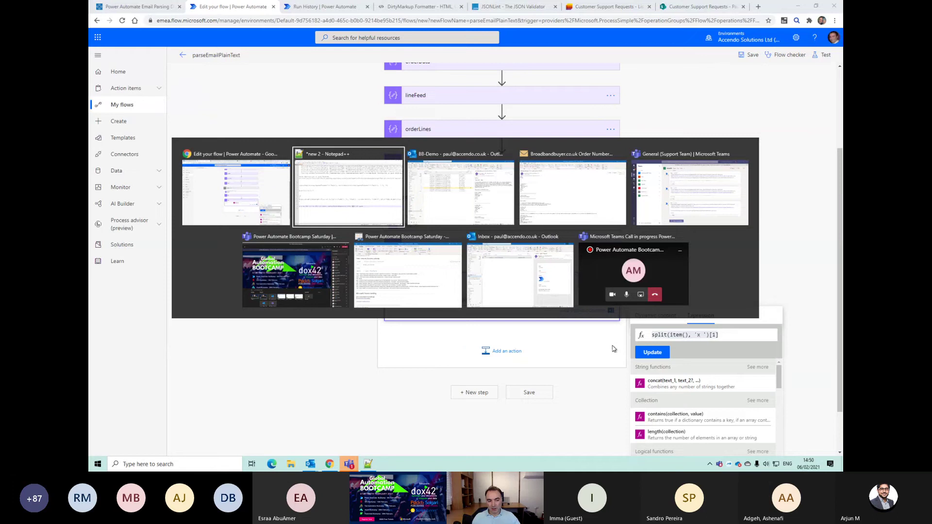
{"action": "key", "text": "Return"}
{"action": "key", "text": "Return"}
{"action": "key", "text": "Return"}
{"action": "key", "text": "Return"}
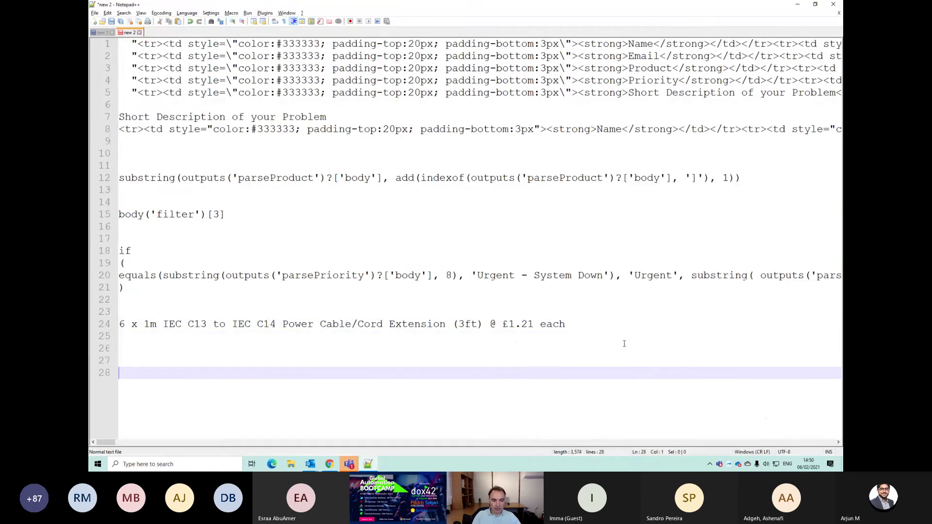
Step: Write substring(split(item(), 'x ')[1], 0, index( on line 27, keeping split(item(), 'x ')[1] on line 28
{"action": "key", "text": "ctrl+v"}
{"action": "key", "text": "Up"}
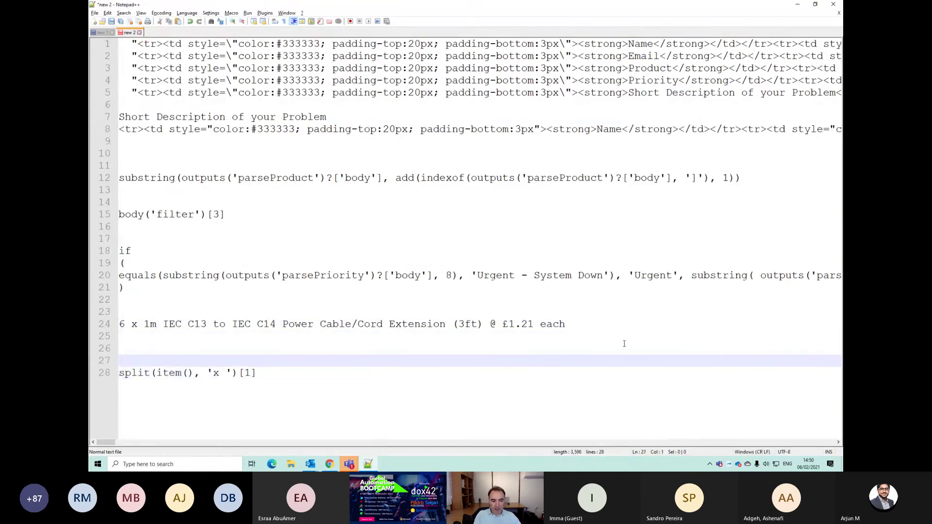
{"action": "type", "text": "substring("}
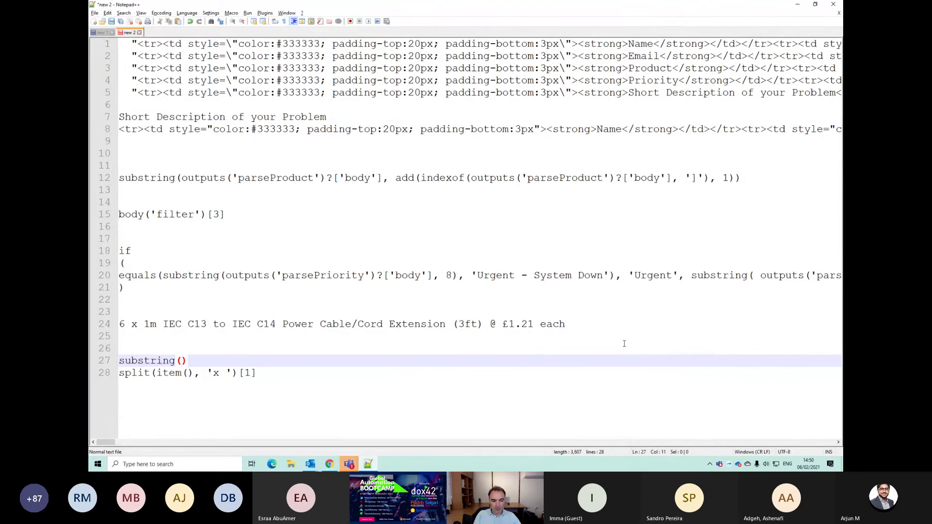
{"action": "key", "text": "Down"}
{"action": "key", "text": "Home"}
{"action": "key", "text": "shift+End"}
{"action": "key", "text": "ctrl+c"}
{"action": "key", "text": "Up"}
{"action": "key", "text": "ctrl+v"}
{"action": "type", "text": ", "}
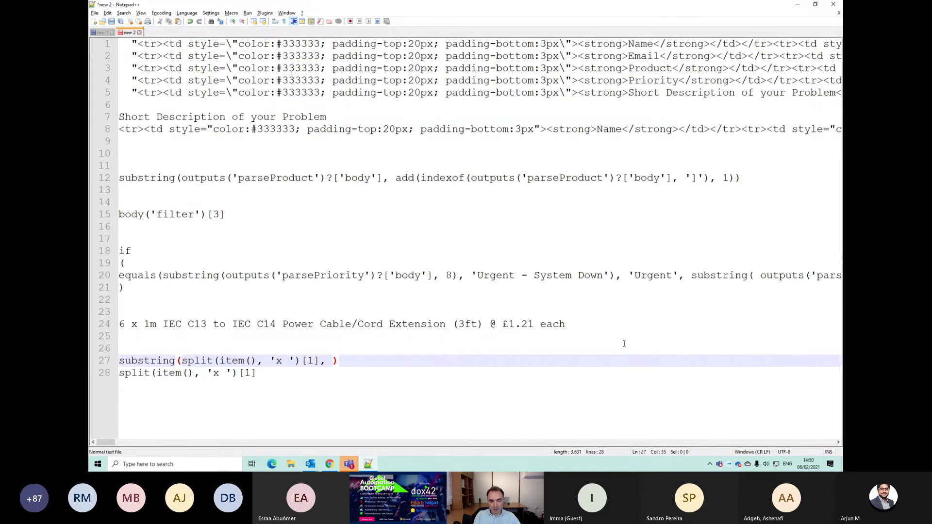
{"action": "type", "text": "0, index("}
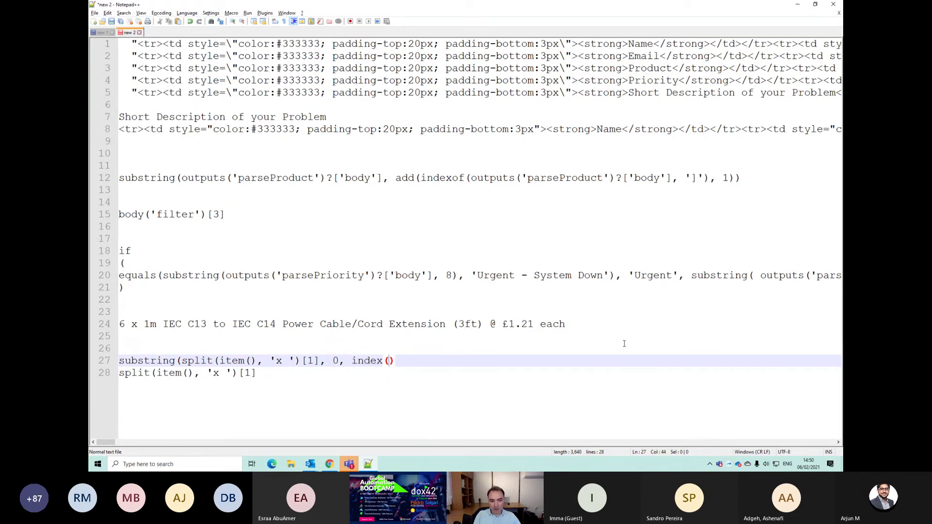
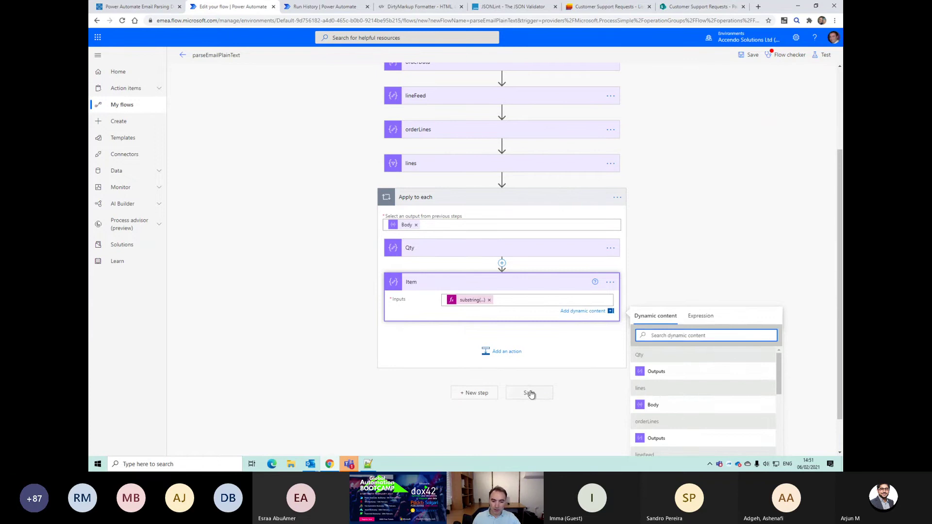
Step: Save and test the flow, then view the failed Item step's undefined 'index' function error
{"action": "left_click", "coordinate": [529, 392]}
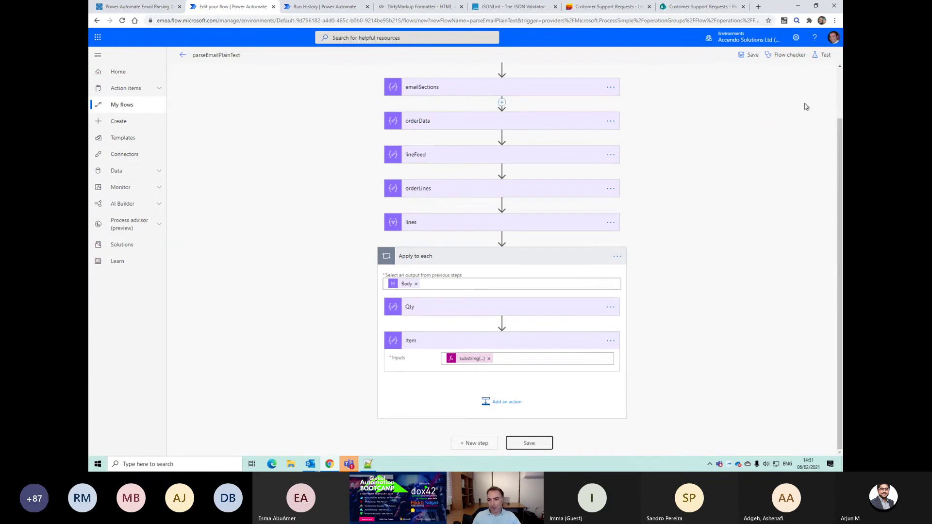
{"action": "left_click", "coordinate": [823, 56]}
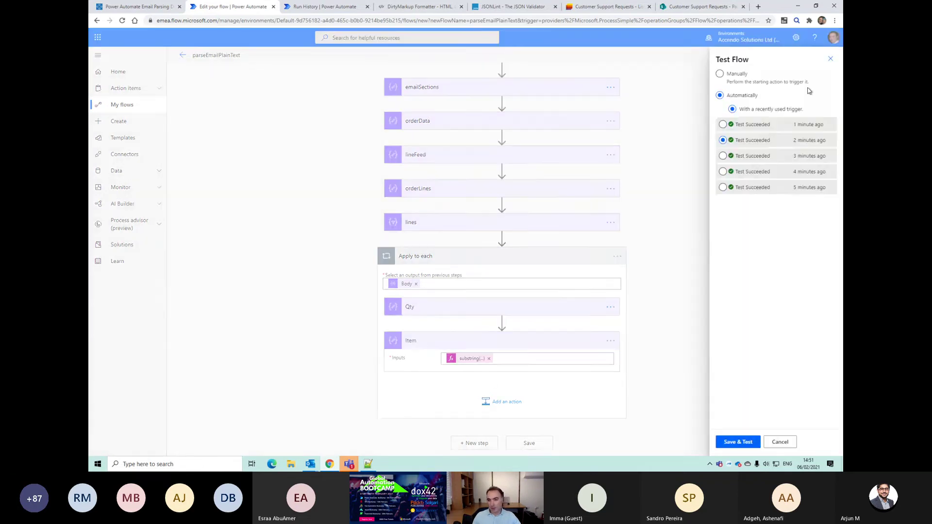
{"action": "left_click", "coordinate": [737, 442]}
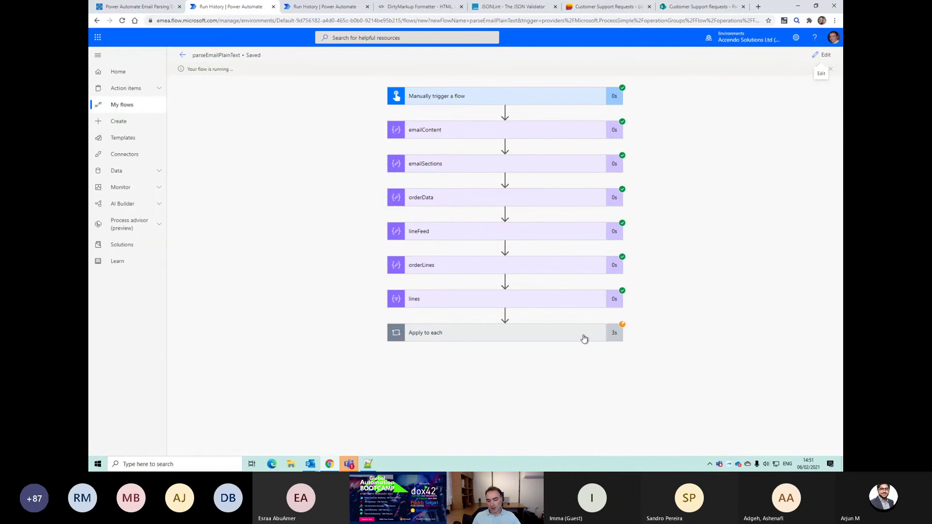
{"action": "left_click", "coordinate": [584, 338]}
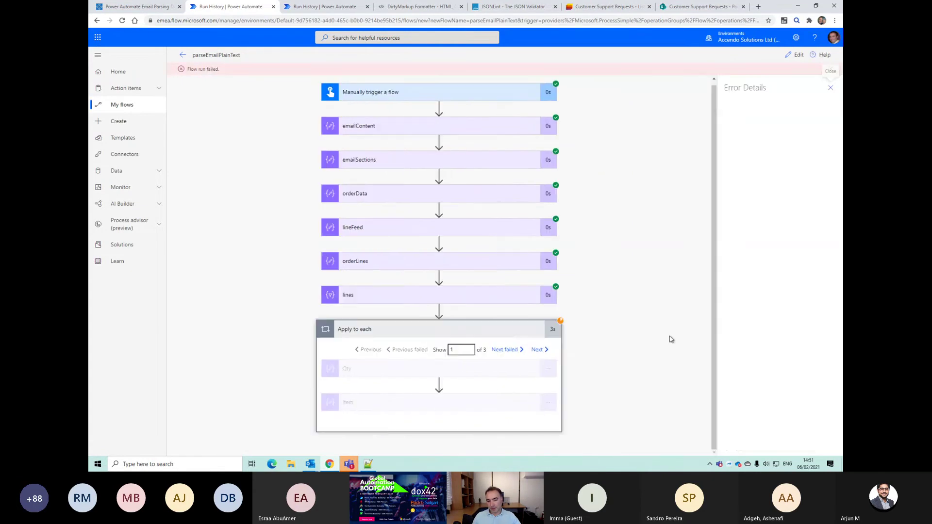
{"action": "left_click", "coordinate": [527, 421]}
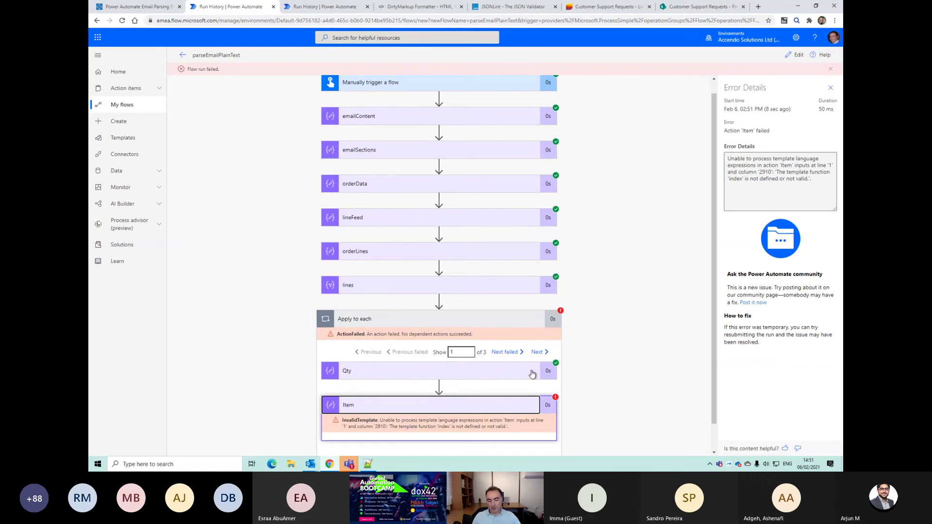
Step: In the Notepad++ notes, change index to indexOf on line 27 and copy the corrected expression
{"action": "key", "text": "alt+Tab"}
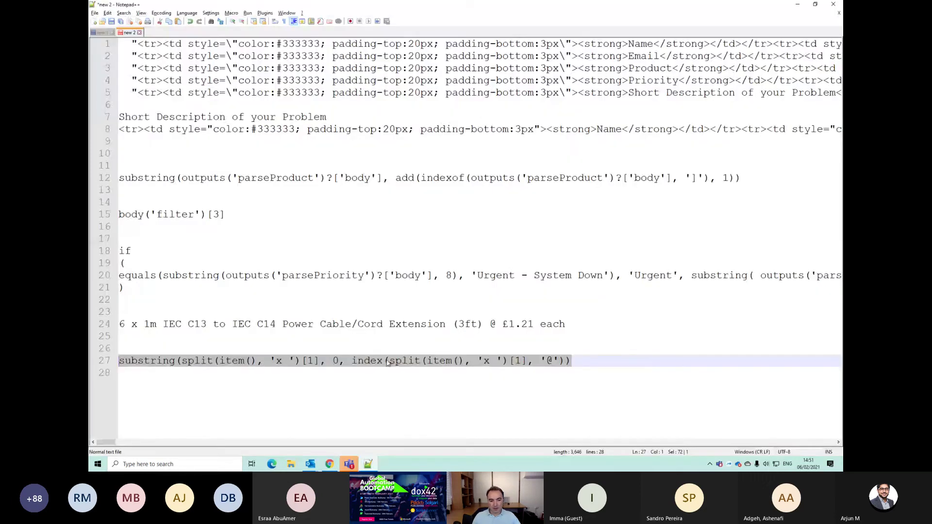
{"action": "left_click", "coordinate": [387, 363]}
{"action": "type", "text": "Of"}
{"action": "key", "text": "End"}
{"action": "key", "text": "shift+Home"}
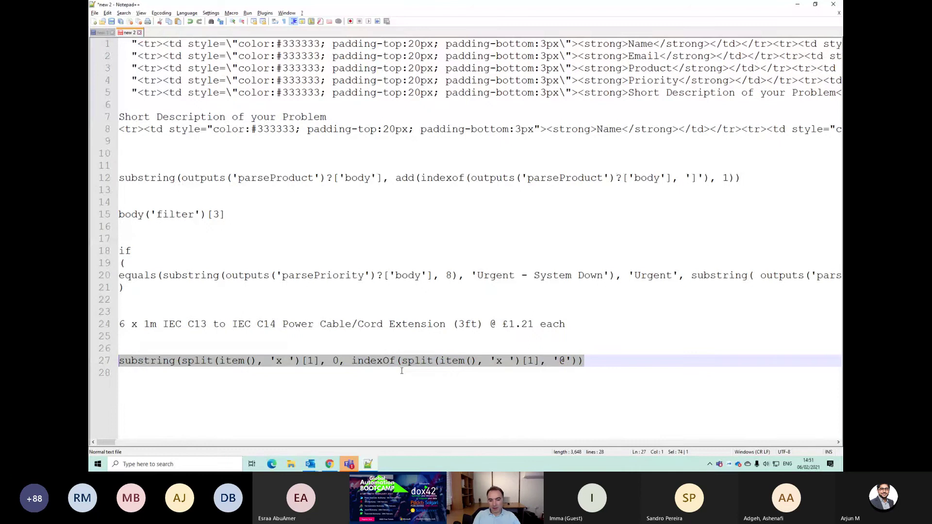
{"action": "key", "text": "alt+Tab"}
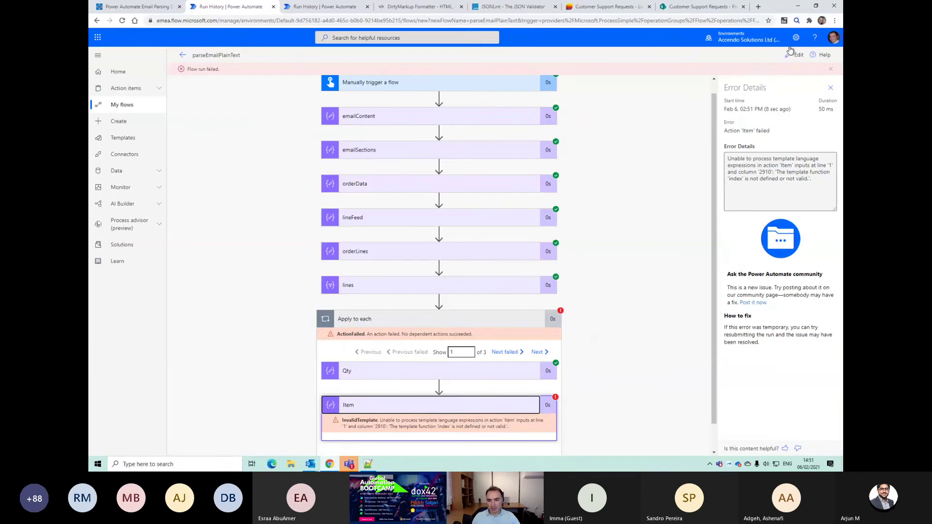
{"action": "left_click", "coordinate": [794, 54]}
Step: Replace the Item step's expression with the pasted indexOf-based expression
{"action": "left_click", "coordinate": [491, 418]}
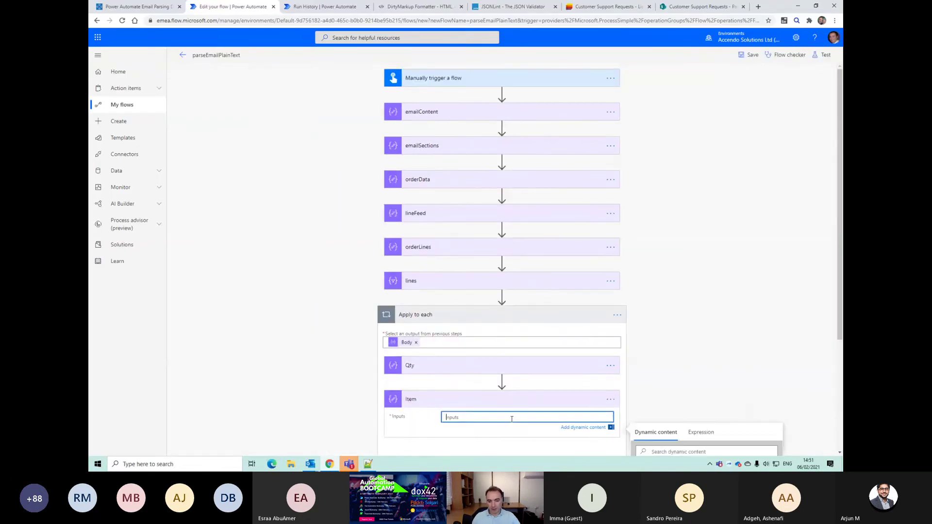
{"action": "left_click", "coordinate": [701, 432]}
{"action": "type", "text": "indexOf(split(item(), 'x ')[1], '@')"}
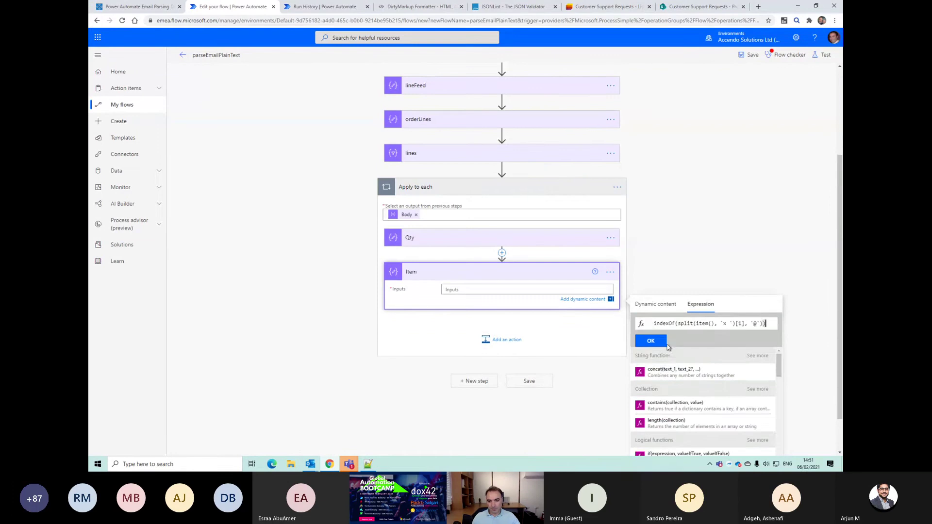
{"action": "left_click", "coordinate": [651, 341]}
Step: Save and rerun the test, confirming Item outputs '1m IEC C13 to IEC C14 Power Cable/Cord Extension (3ft)'
{"action": "left_click", "coordinate": [750, 55]}
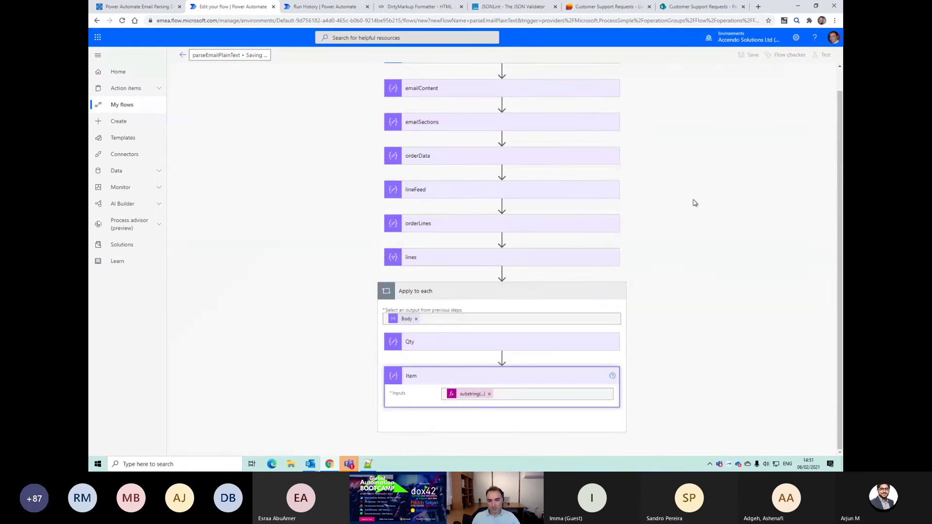
{"action": "left_click", "coordinate": [825, 55]}
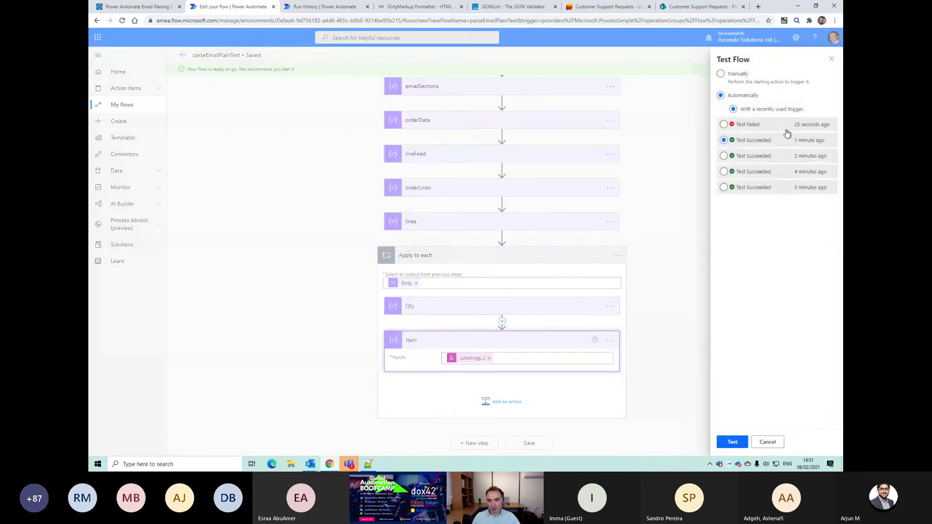
{"action": "left_click", "coordinate": [730, 439]}
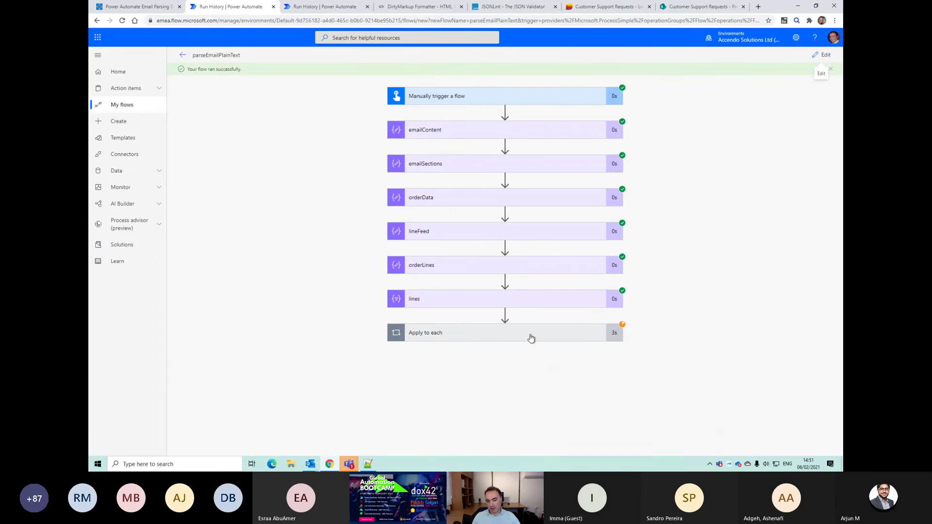
{"action": "left_click", "coordinate": [531, 338]}
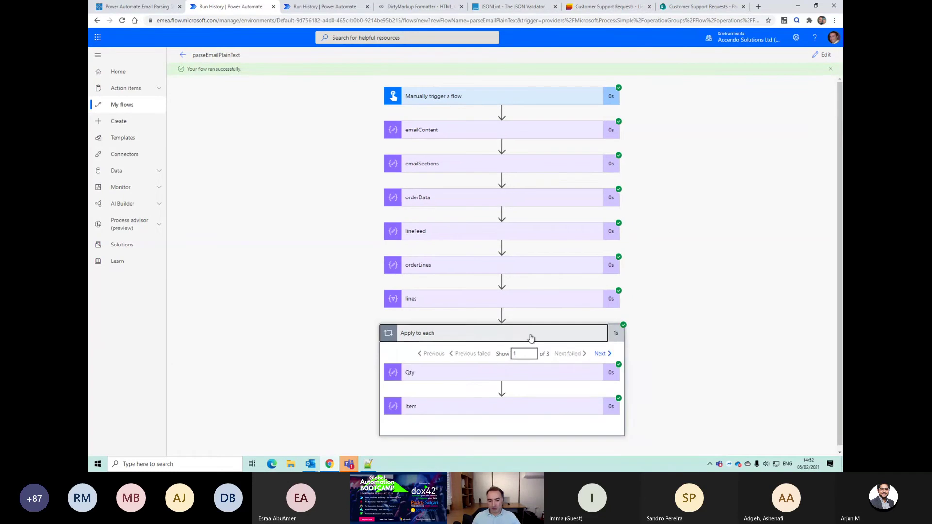
{"action": "left_click", "coordinate": [515, 404]}
{"action": "scroll", "coordinate": [531, 388], "scroll_direction": "down", "scroll_amount": 2}
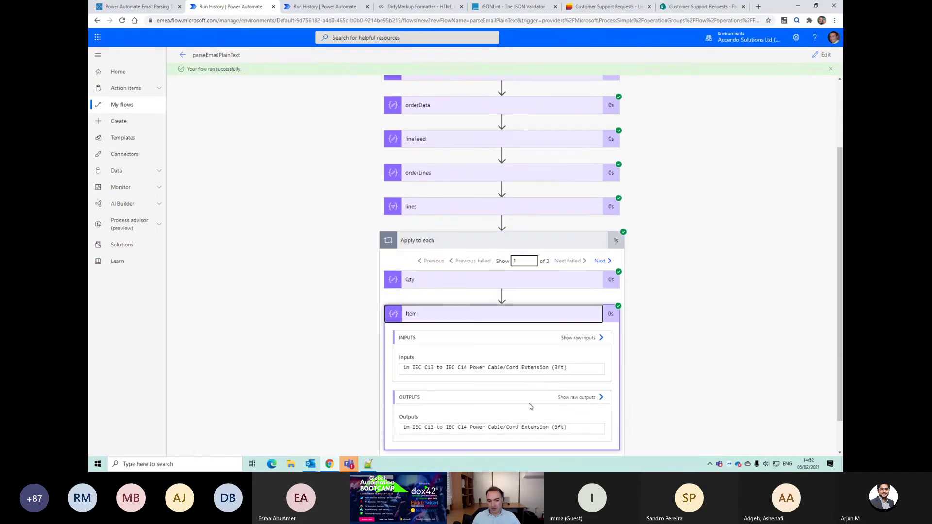
{"action": "scroll", "coordinate": [573, 373], "scroll_direction": "down", "scroll_amount": 1}
{"action": "left_click_drag", "start_coordinate": [572, 361], "coordinate": [432, 316]}
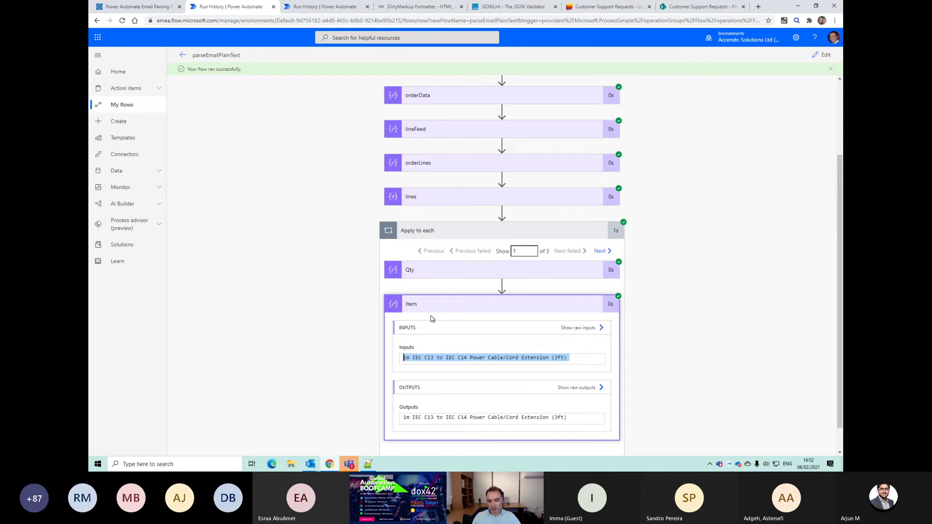
{"action": "left_click", "coordinate": [444, 300]}
{"action": "left_click", "coordinate": [822, 55]}
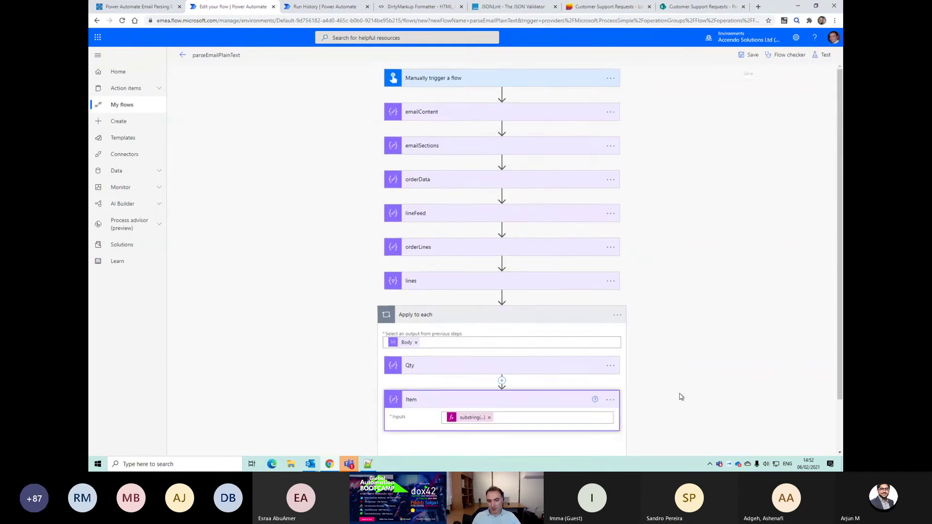
Step: Select and copy the Qty step's split expression
{"action": "left_click", "coordinate": [416, 306]}
{"action": "left_click", "coordinate": [466, 325]}
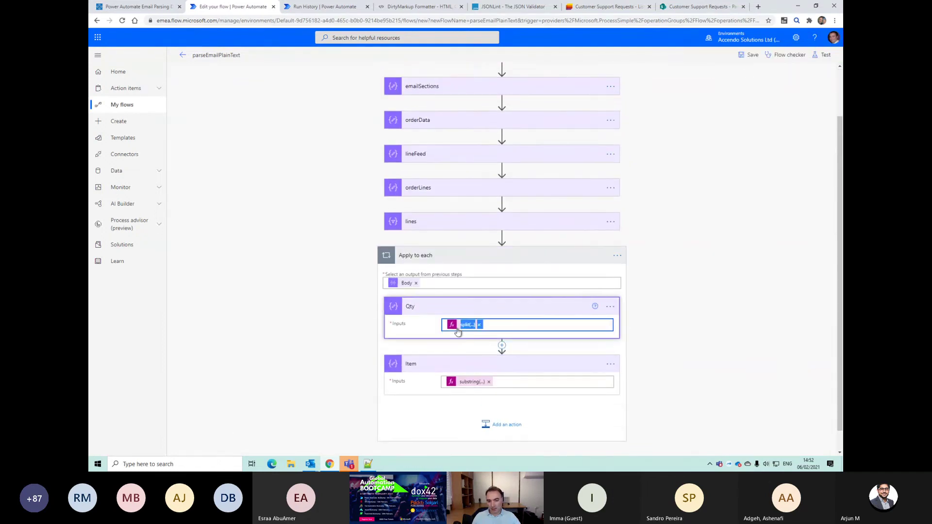
{"action": "triple_click", "coordinate": [666, 359]}
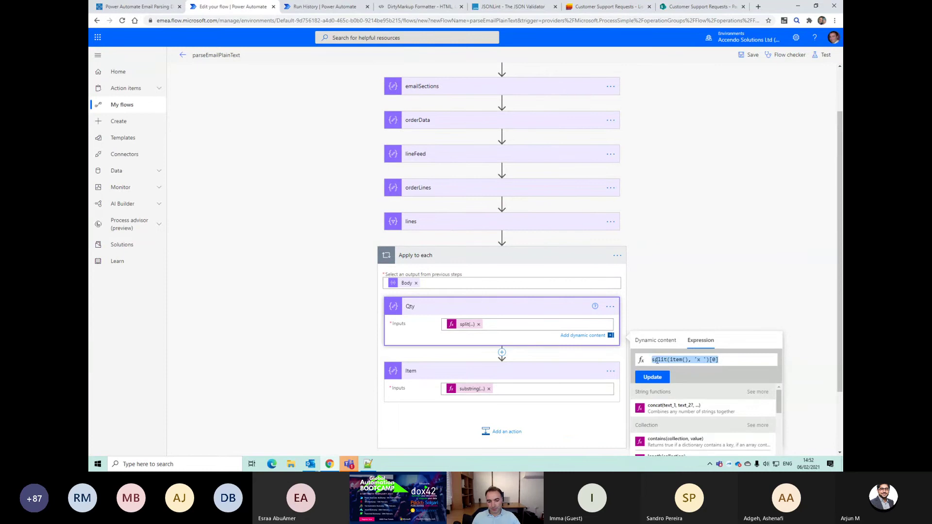
{"action": "left_click", "coordinate": [483, 305]}
Step: Add a Compose action inside the loop after Item and rename it Price
{"action": "left_click", "coordinate": [503, 400]}
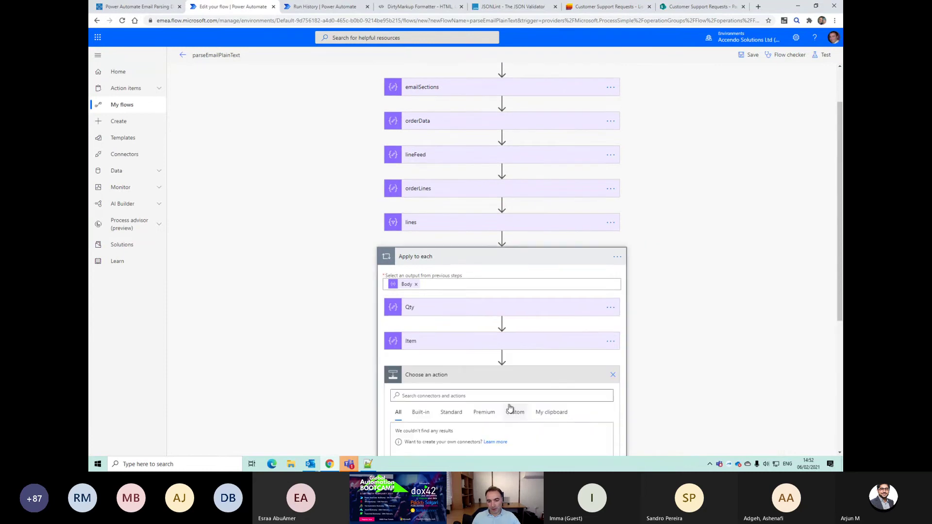
{"action": "type", "text": "compose"}
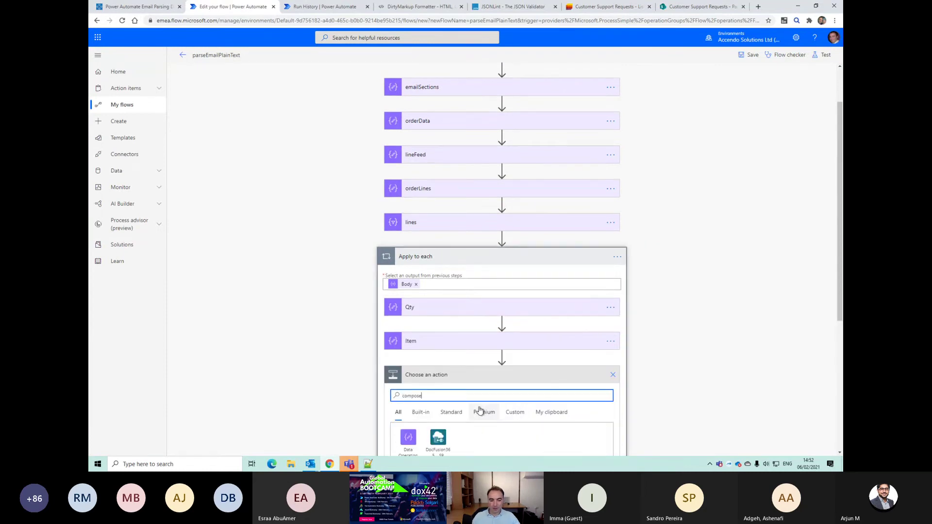
{"action": "scroll", "coordinate": [457, 403], "scroll_direction": "down", "scroll_amount": 2}
{"action": "left_click", "coordinate": [420, 410]}
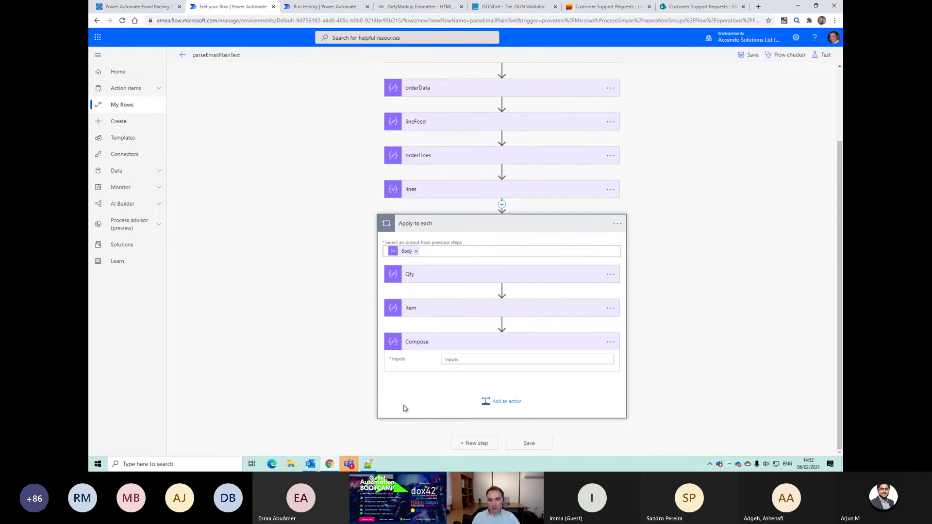
{"action": "left_click", "coordinate": [456, 360]}
{"action": "left_click", "coordinate": [632, 350]}
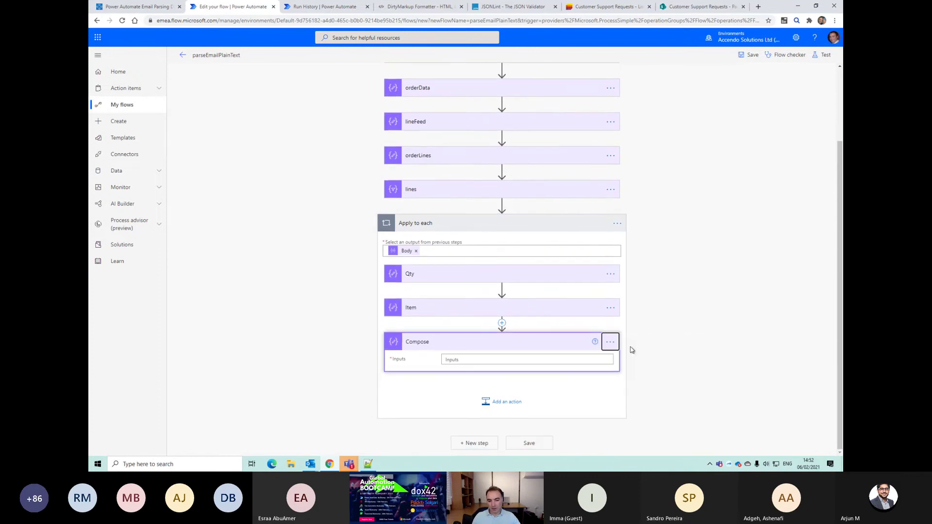
{"action": "left_click", "coordinate": [610, 341]}
{"action": "left_click", "coordinate": [630, 356]}
{"action": "type", "text": "Price"}
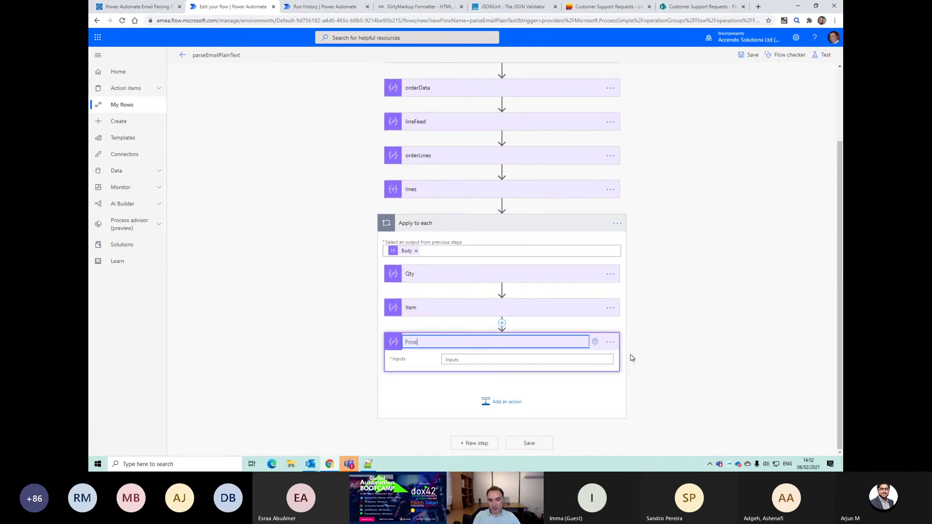
{"action": "key", "text": "Return"}
Step: Paste the Qty split expression into Price's expression editor and clear the separator in its quotes
{"action": "left_click", "coordinate": [558, 358]}
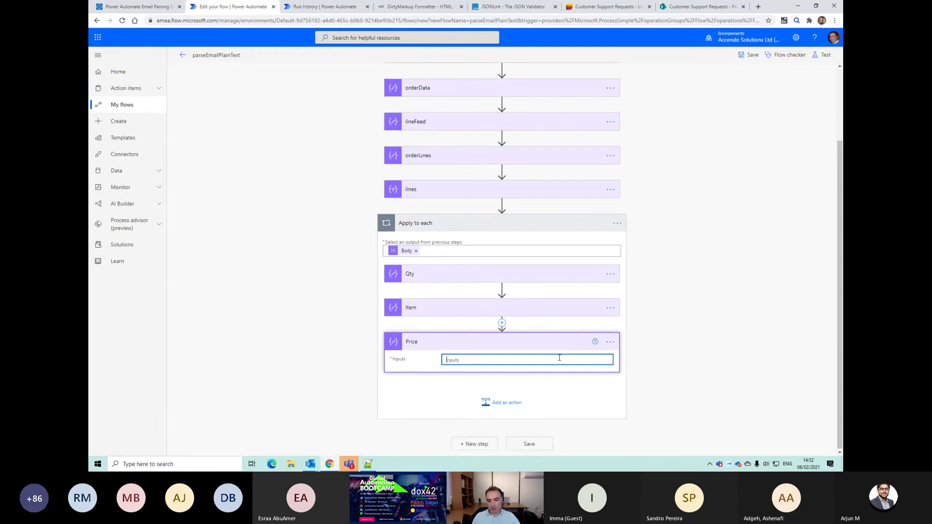
{"action": "left_click", "coordinate": [702, 375]}
{"action": "type", "text": "split(item(), ' x ')[0]"}
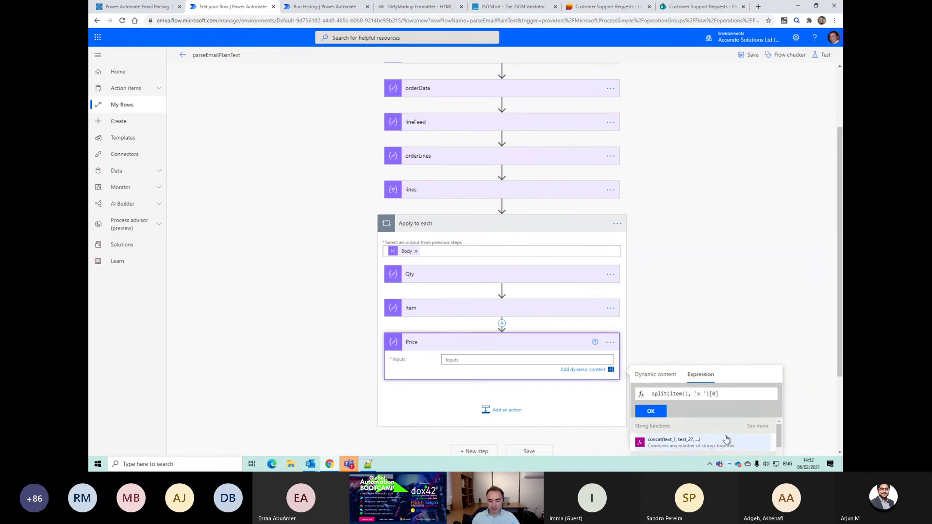
{"action": "key", "text": "BackSpace"}
{"action": "key", "text": "BackSpace"}
{"action": "key", "text": "BackSpace"}
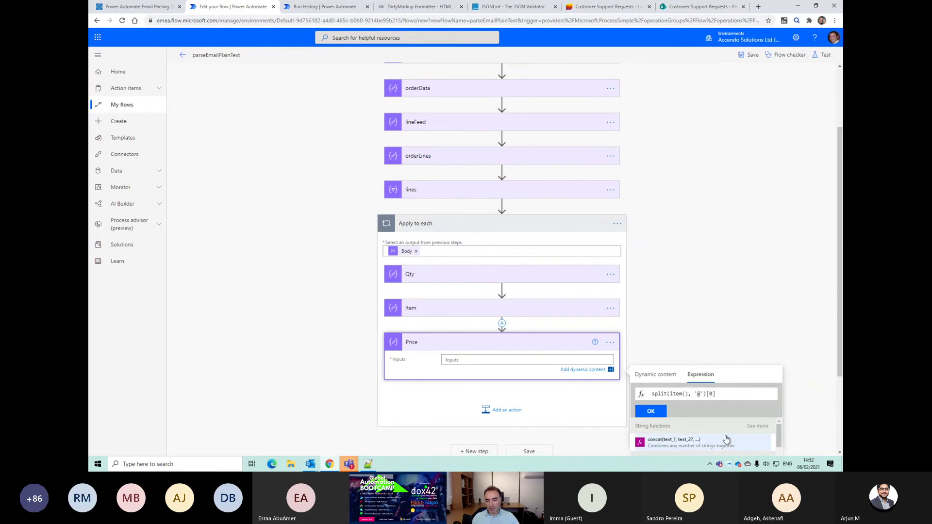
{"action": "key", "text": "alt+Tab"}
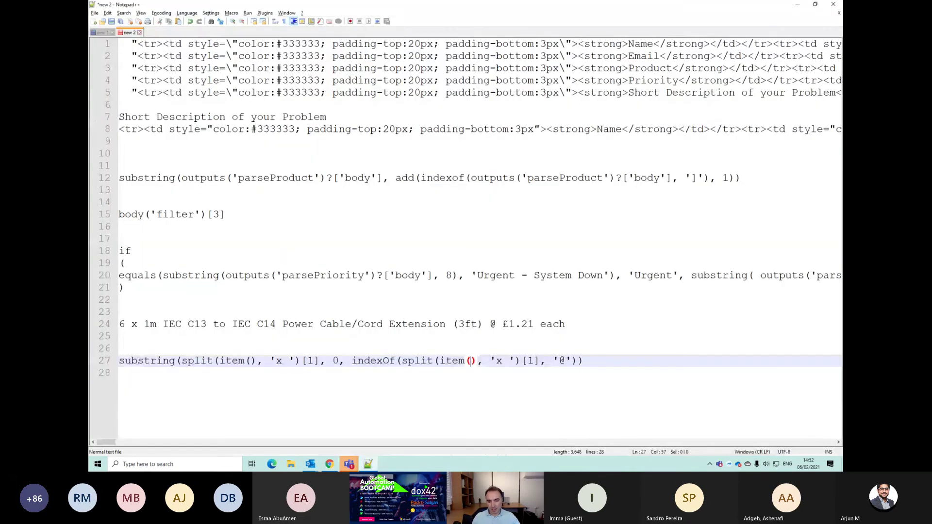
Step: Select the ' £1.21 each' price text after (3ft) on line 24 of the notes
{"action": "left_click_drag", "start_coordinate": [489, 324], "coordinate": [95, 321]}
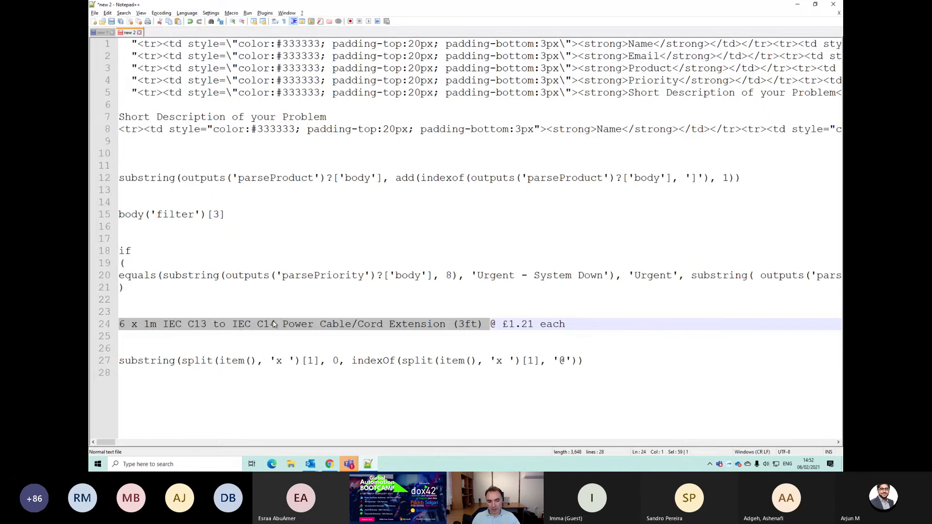
{"action": "left_click", "coordinate": [483, 323]}
{"action": "left_click_drag", "start_coordinate": [493, 324], "coordinate": [565, 323]}
{"action": "key", "text": "alt+Tab"}
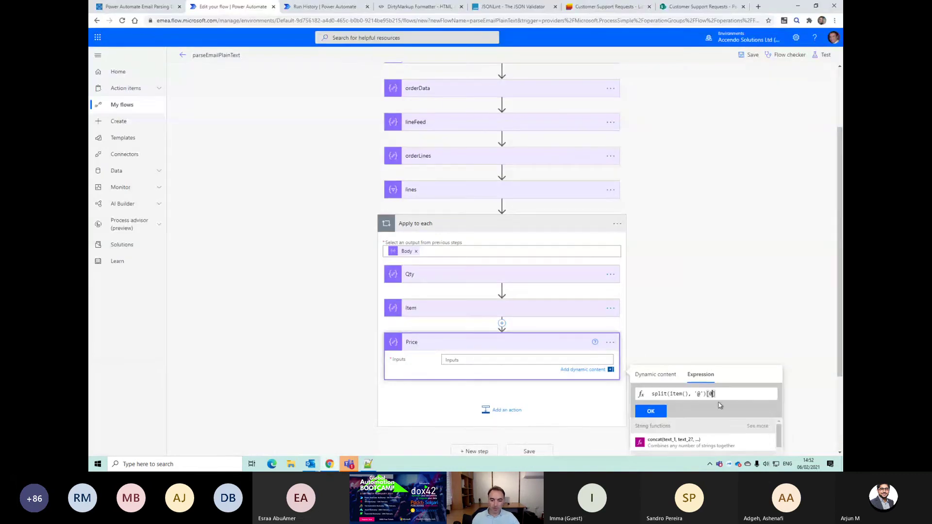
Step: Apply Price's split(item(), '@')[1] expression, save, and add a Compose action to the loop
{"action": "left_click", "coordinate": [650, 412]}
{"action": "left_click", "coordinate": [548, 451]}
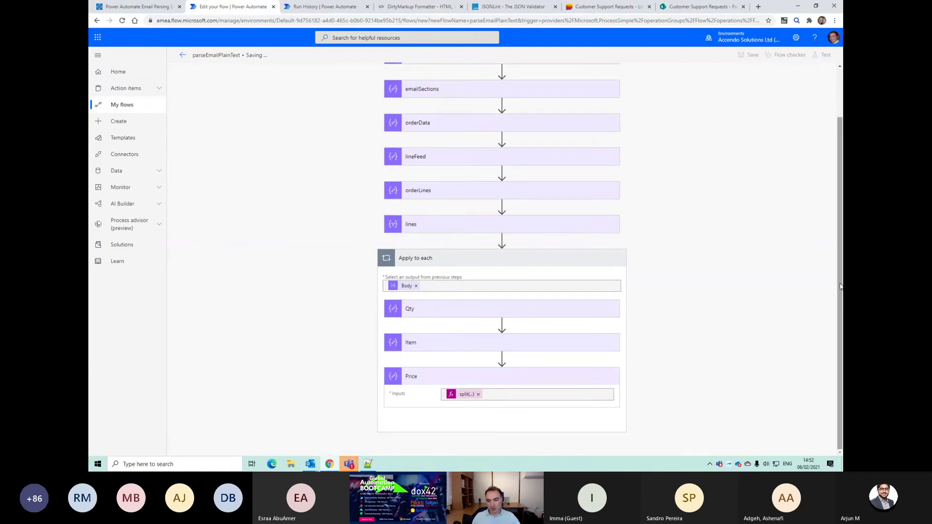
{"action": "left_click", "coordinate": [505, 399]}
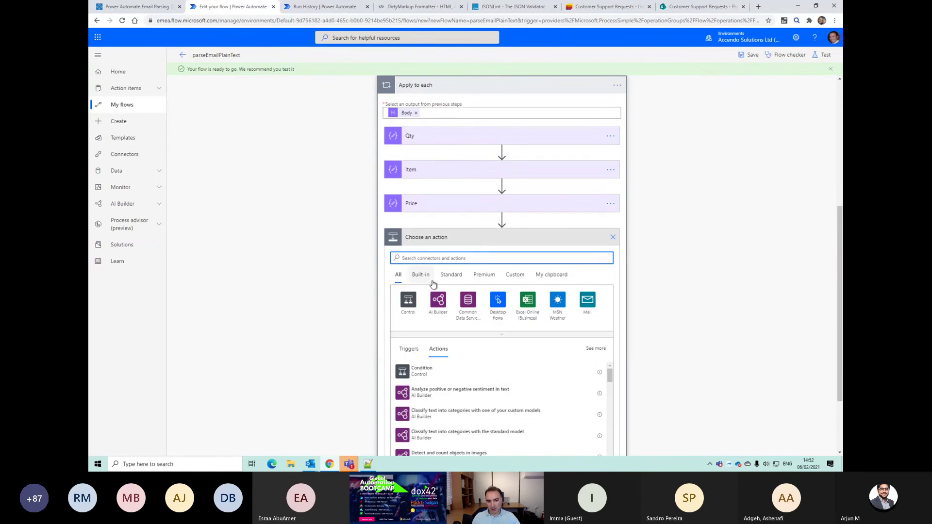
{"action": "type", "text": "compose"}
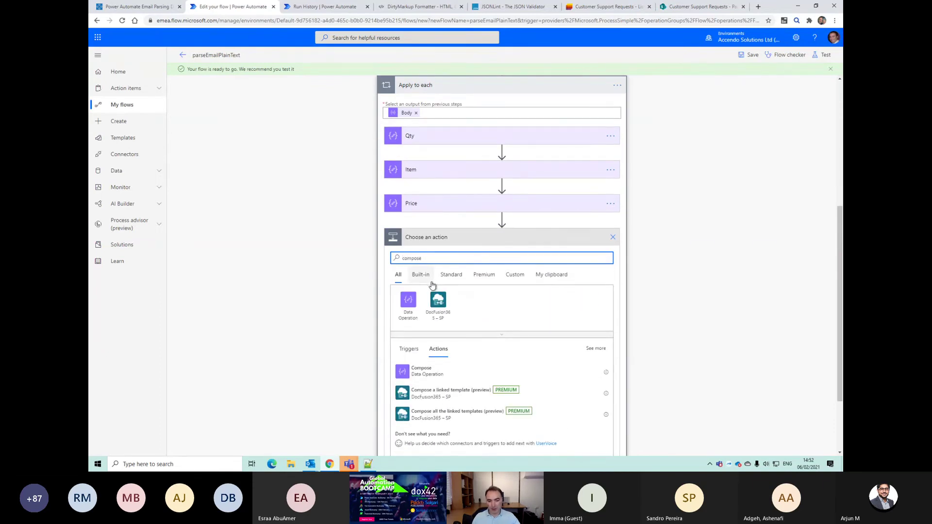
{"action": "left_click", "coordinate": [422, 370]}
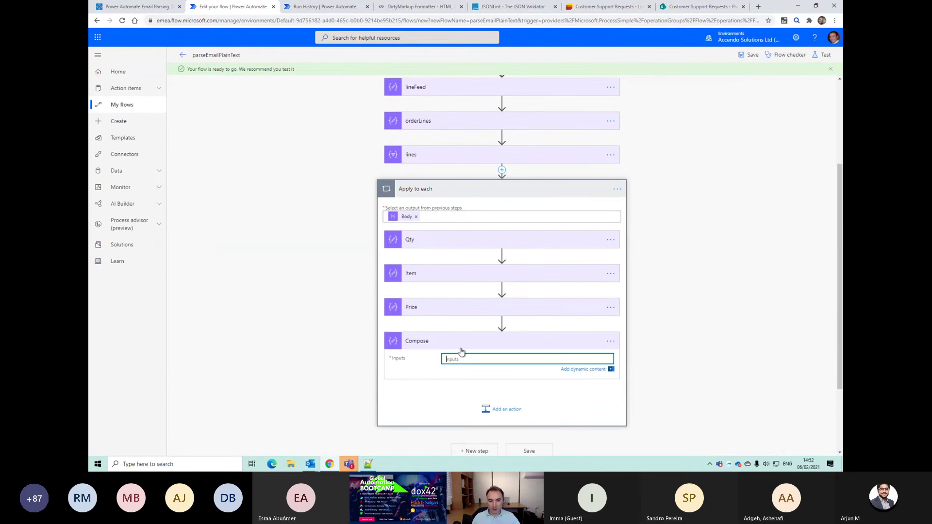
Step: Type a JSON object with empty "qty", "item" and "price" properties into the Compose inputs
{"action": "type", "text": "{"}
{"action": "key", "text": "Return"}
{"action": "type", "text": "}"}
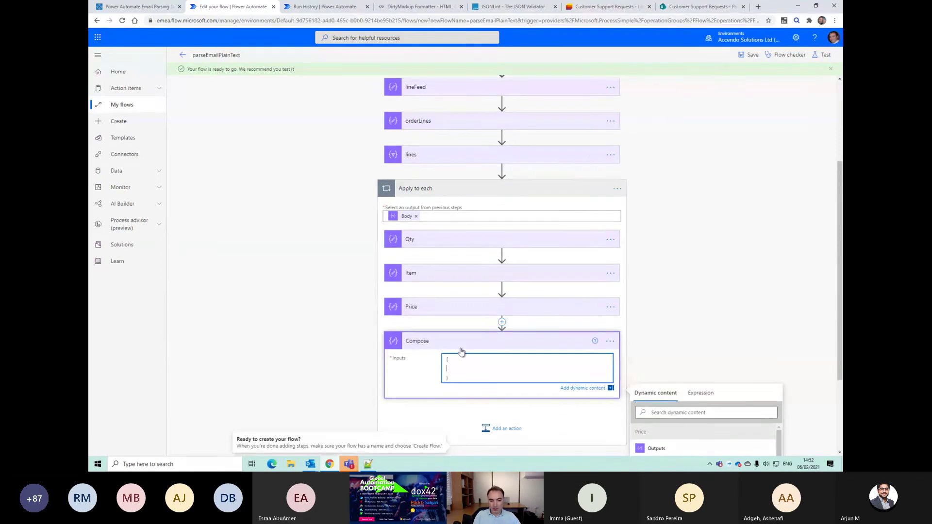
{"action": "key", "text": "Up"}
{"action": "type", "text": "\"qty\": \"\","}
{"action": "key", "text": "Return"}
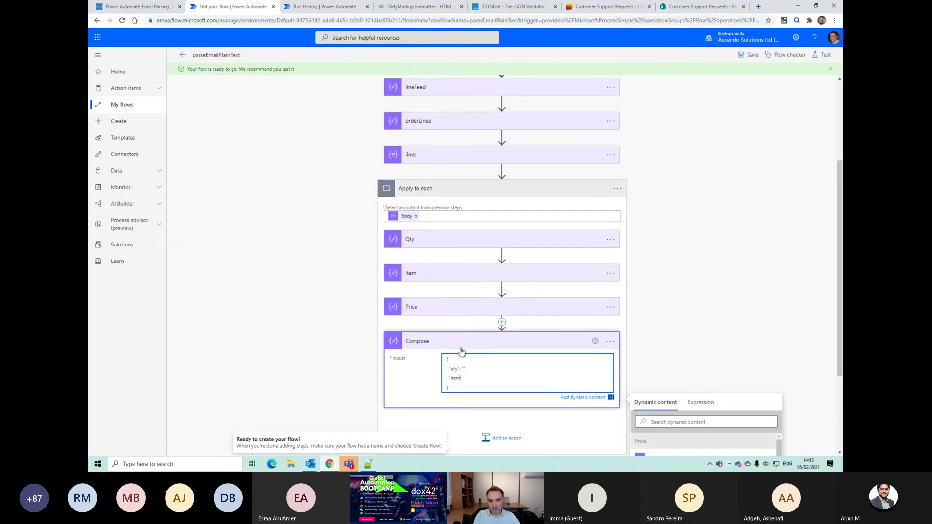
{"action": "type", "text": "\"item\": \"\","}
{"action": "key", "text": "Return"}
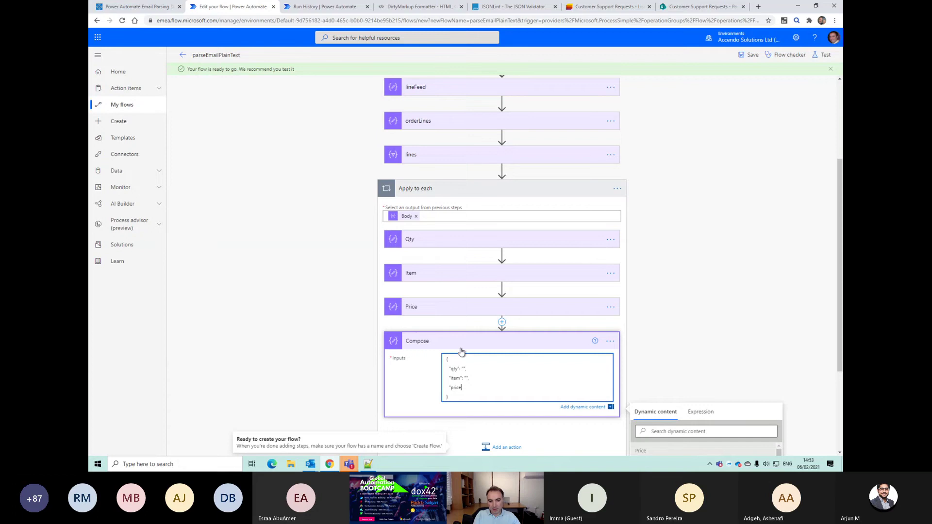
{"action": "type", "text": "\"price\": \"\""}
Step: Copy the Qty expression and set it as the Compose object's qty value
{"action": "left_click", "coordinate": [465, 240]}
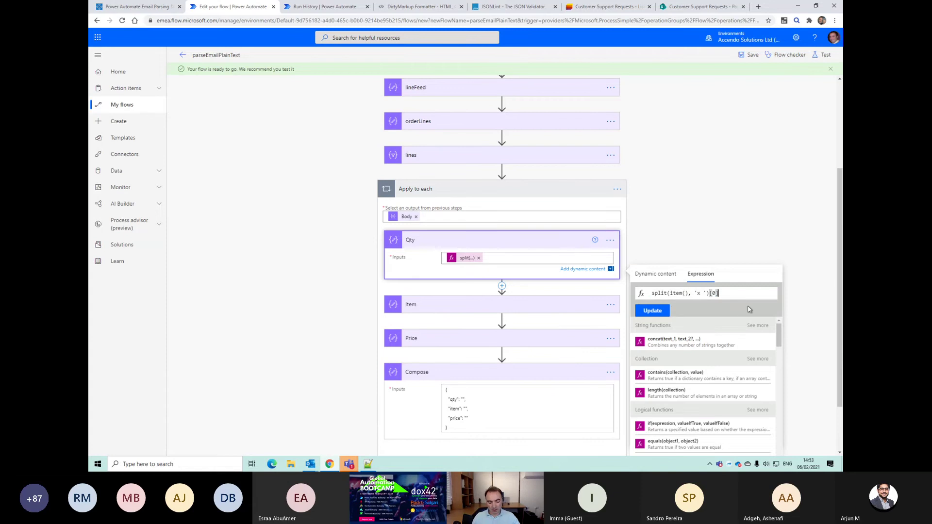
{"action": "key", "text": "ctrl+a"}
{"action": "key", "text": "ctrl+c"}
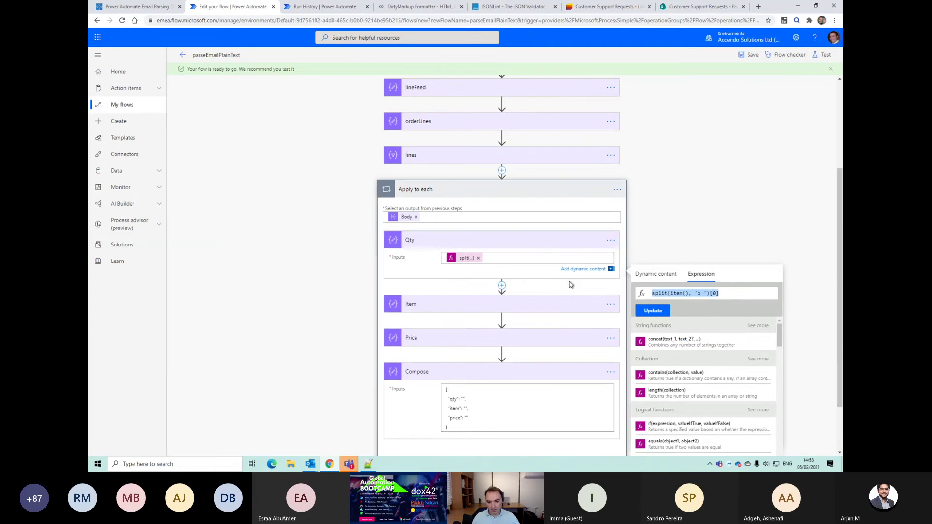
{"action": "left_click", "coordinate": [703, 257]}
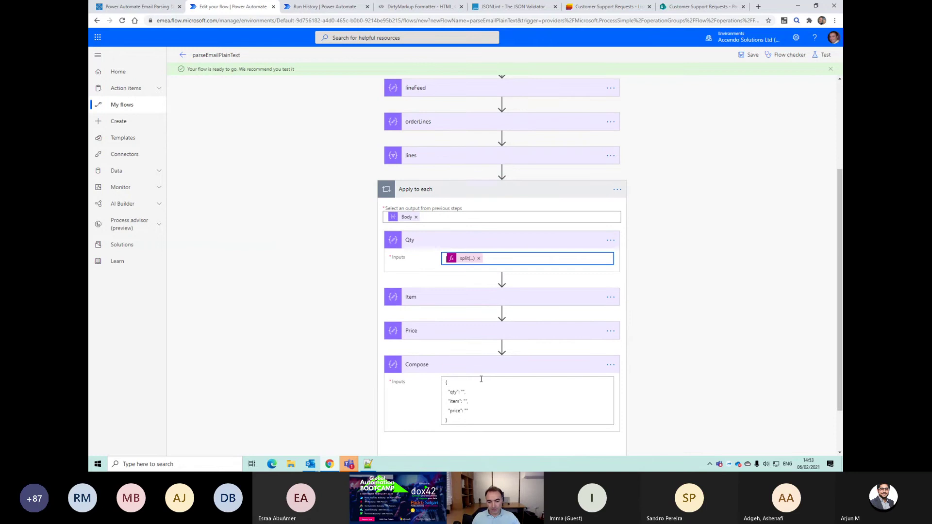
{"action": "left_click", "coordinate": [462, 388]}
{"action": "left_click", "coordinate": [699, 435]}
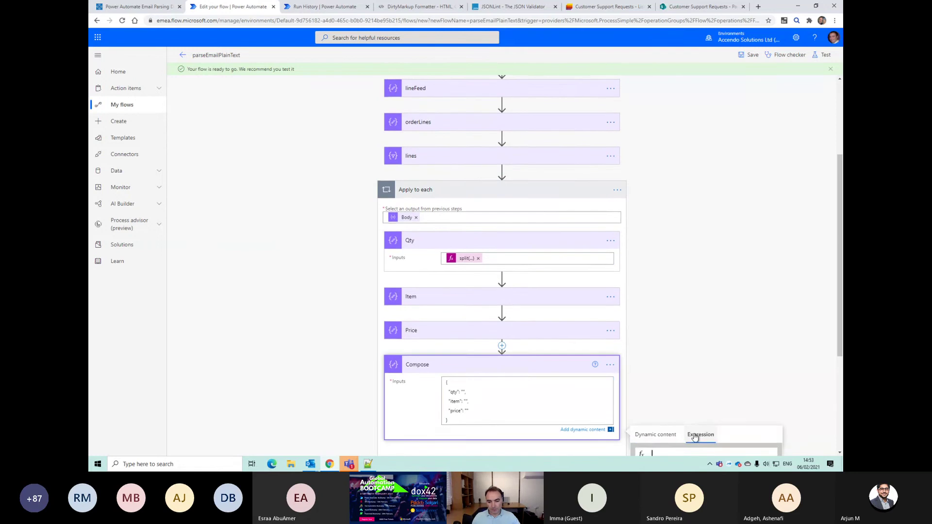
{"action": "key", "text": "ctrl+v"}
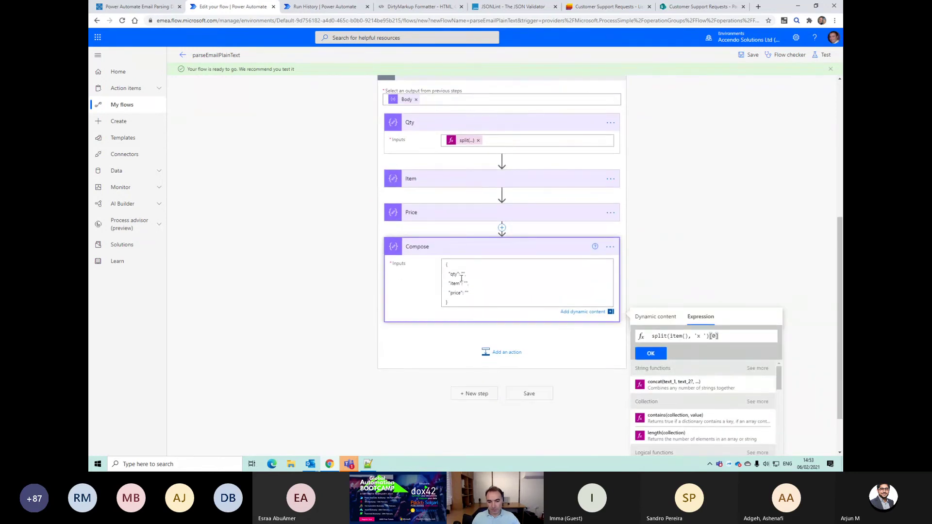
{"action": "left_click", "coordinate": [650, 353]}
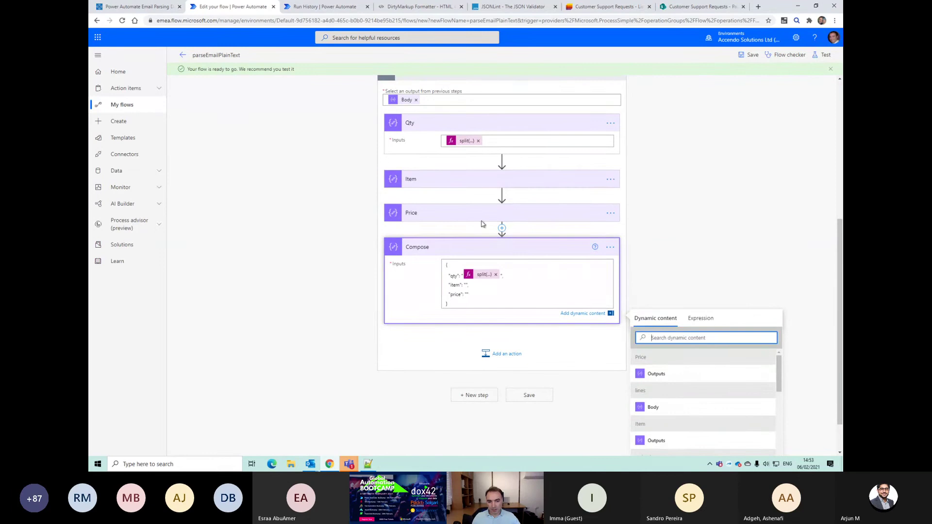
Step: Copy the Item substring expression and set it as the Compose object's item value
{"action": "left_click", "coordinate": [471, 184]}
{"action": "left_click", "coordinate": [475, 230]}
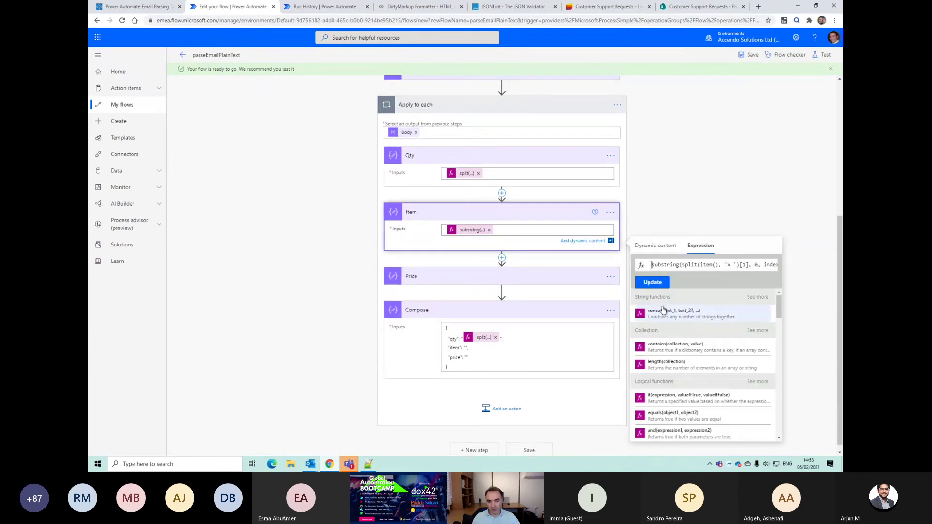
{"action": "triple_click", "coordinate": [667, 266]}
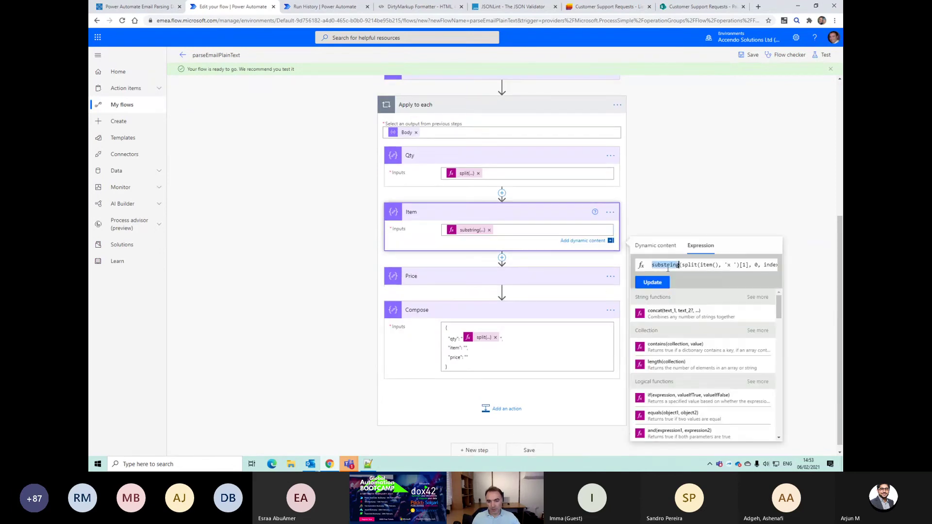
{"action": "left_click", "coordinate": [466, 347]}
{"action": "left_click", "coordinate": [694, 382]}
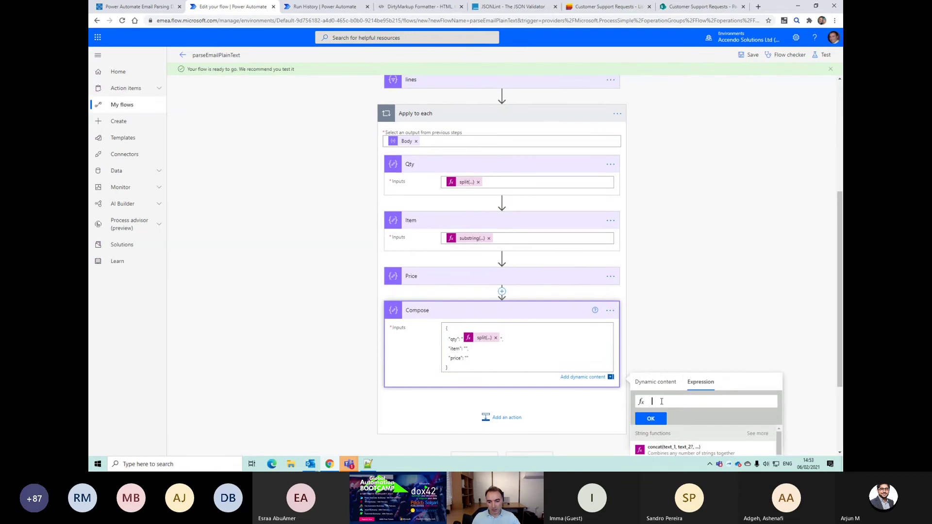
{"action": "type", "text": "indexOf(split(item(), 'x ')[1], '@')"}
{"action": "left_click", "coordinate": [466, 349]}
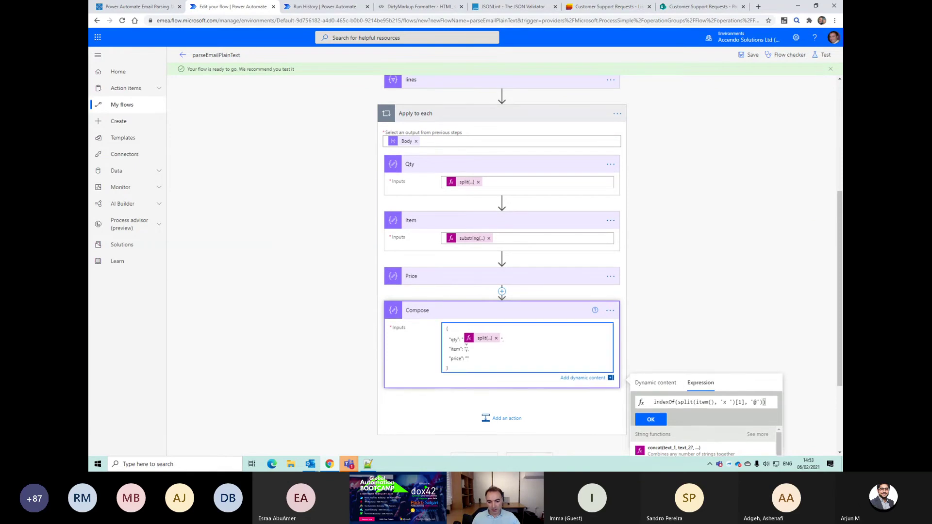
{"action": "left_click", "coordinate": [649, 420]}
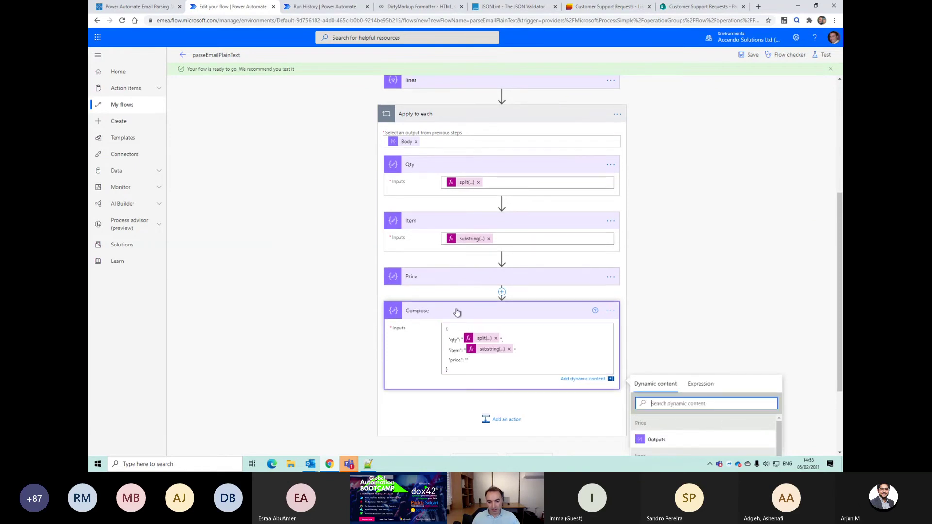
Step: Set the Price split expression as the Compose object's price value and save the flow
{"action": "left_click", "coordinate": [458, 278]}
{"action": "left_click", "coordinate": [468, 295]}
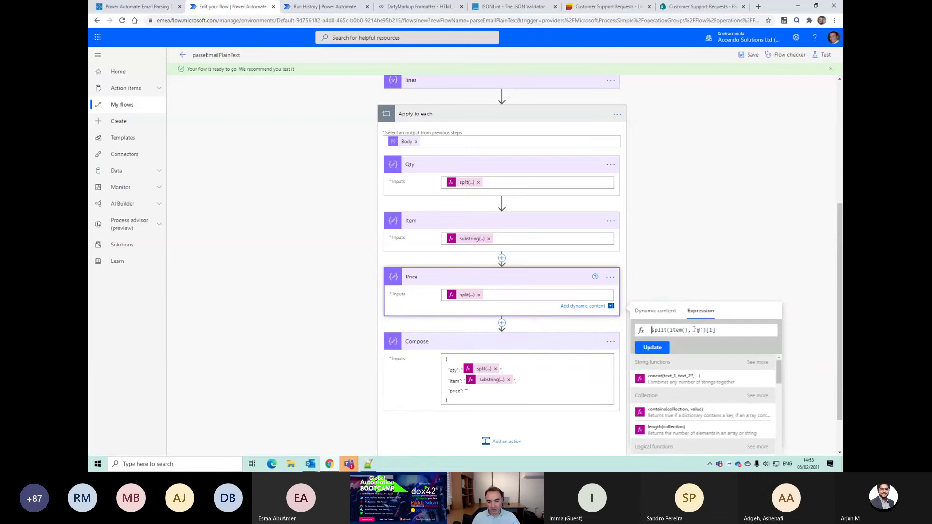
{"action": "triple_click", "coordinate": [687, 330]}
{"action": "key", "text": "ctrl+c"}
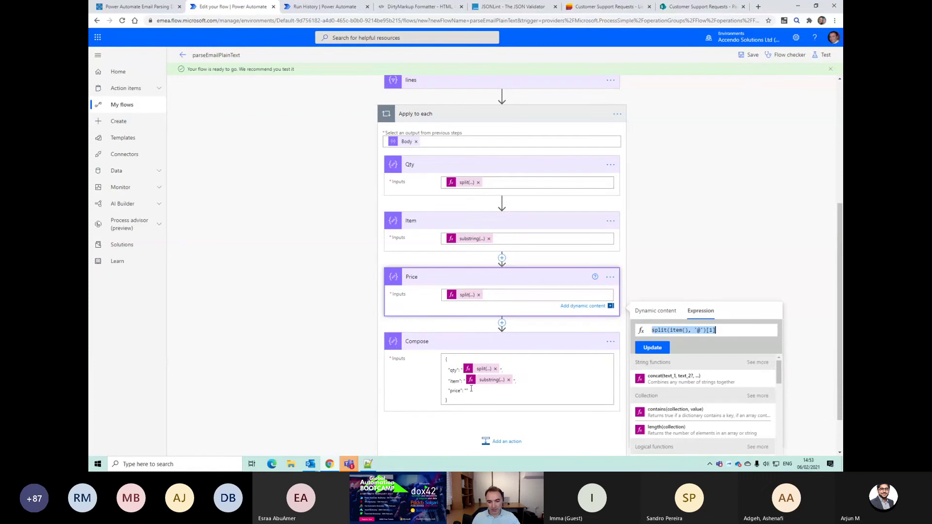
{"action": "left_click", "coordinate": [467, 391]}
{"action": "left_click", "coordinate": [701, 415]}
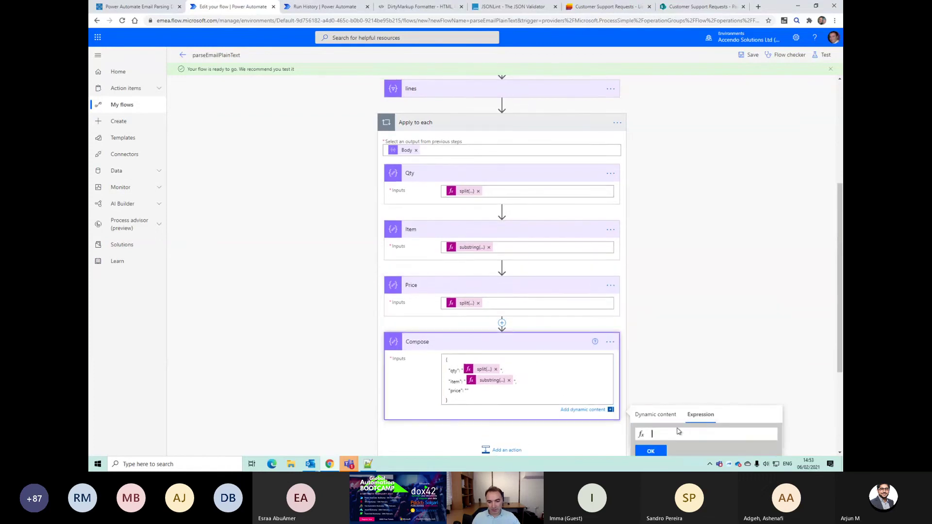
{"action": "key", "text": "ctrl+v"}
{"action": "left_click", "coordinate": [651, 450]}
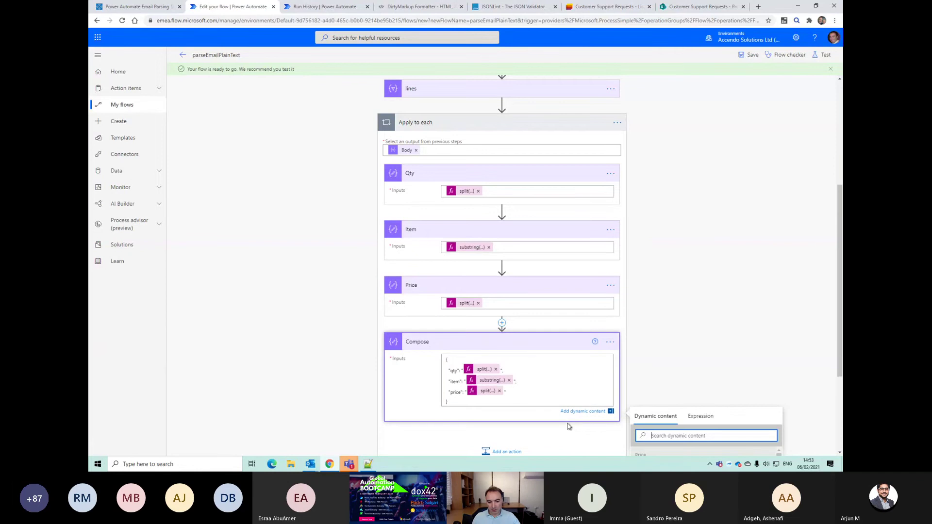
{"action": "left_click", "coordinate": [747, 55]}
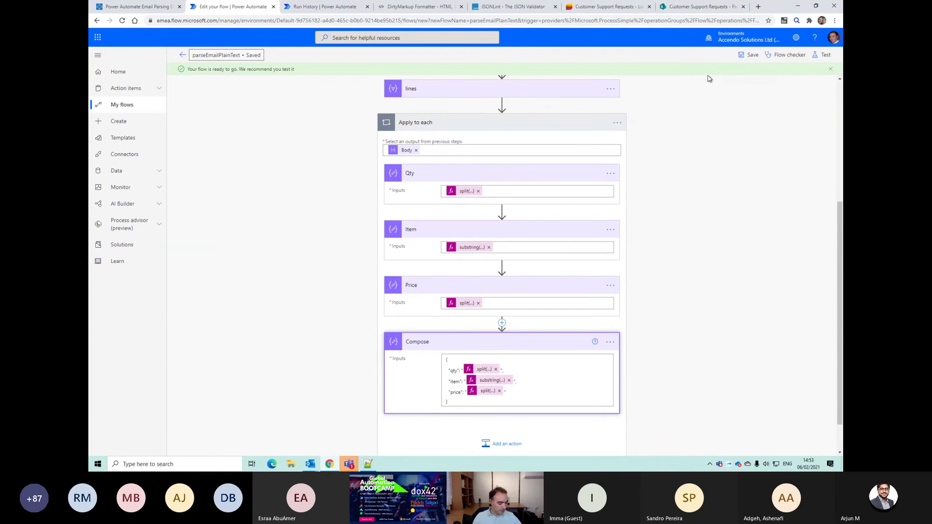
Step: Test with the recently used trigger and confirm Price outputs '£1.21 each' in the loop
{"action": "left_click", "coordinate": [821, 55]}
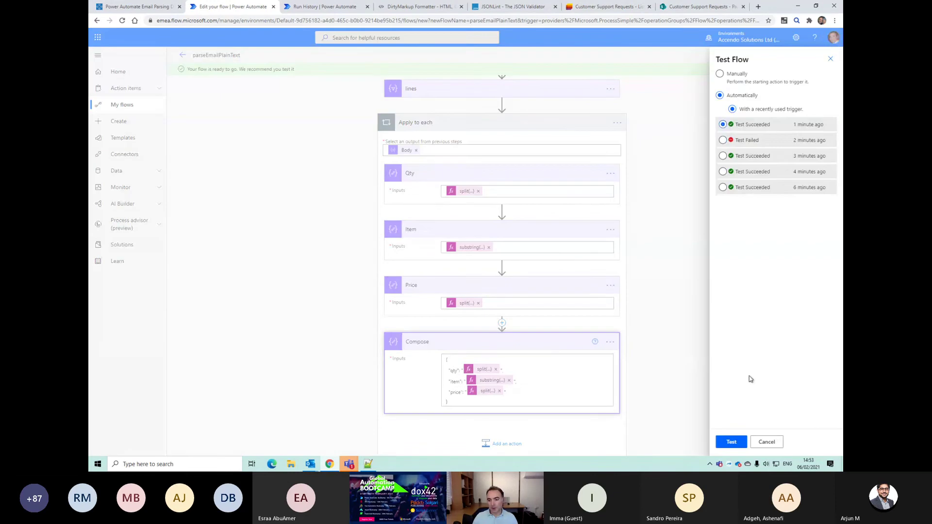
{"action": "left_click", "coordinate": [731, 441]}
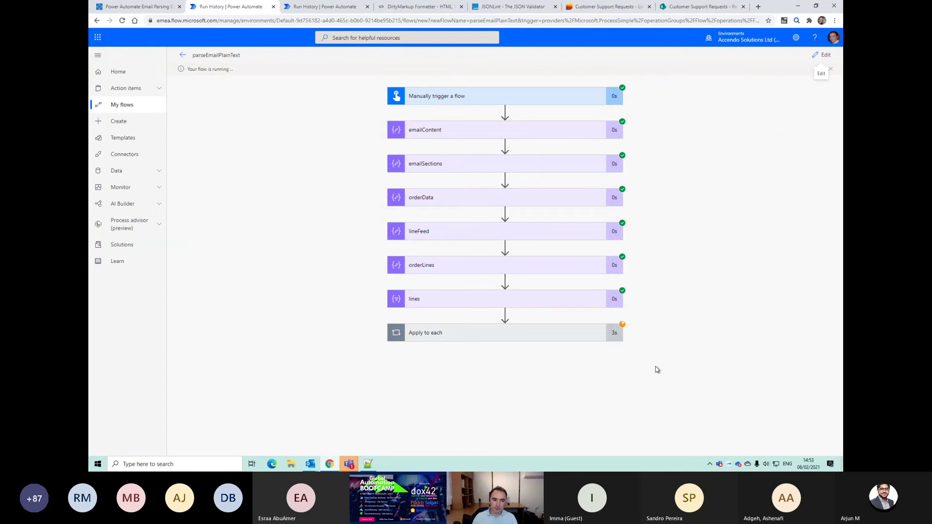
{"action": "left_click", "coordinate": [576, 340]}
{"action": "scroll", "coordinate": [543, 373], "scroll_direction": "down", "scroll_amount": 2}
{"action": "left_click", "coordinate": [527, 372]}
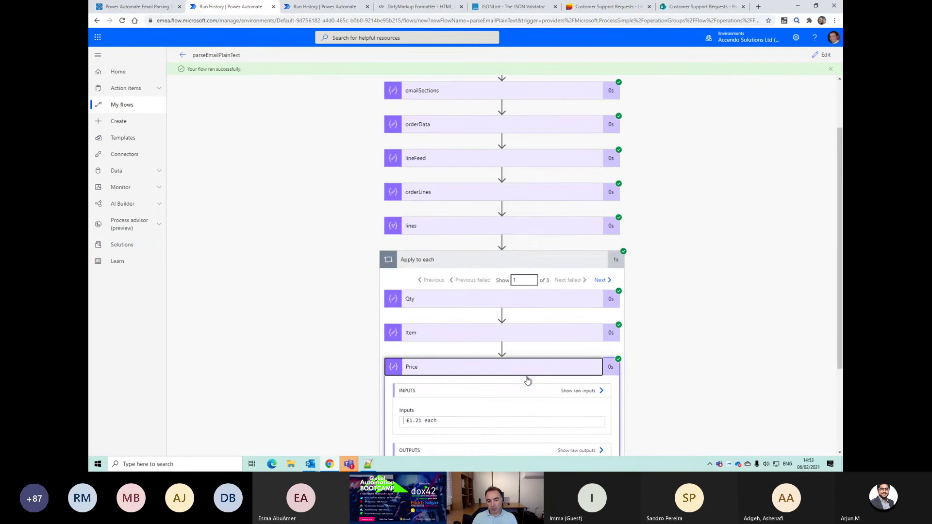
{"action": "scroll", "coordinate": [527, 380], "scroll_direction": "down", "scroll_amount": 2}
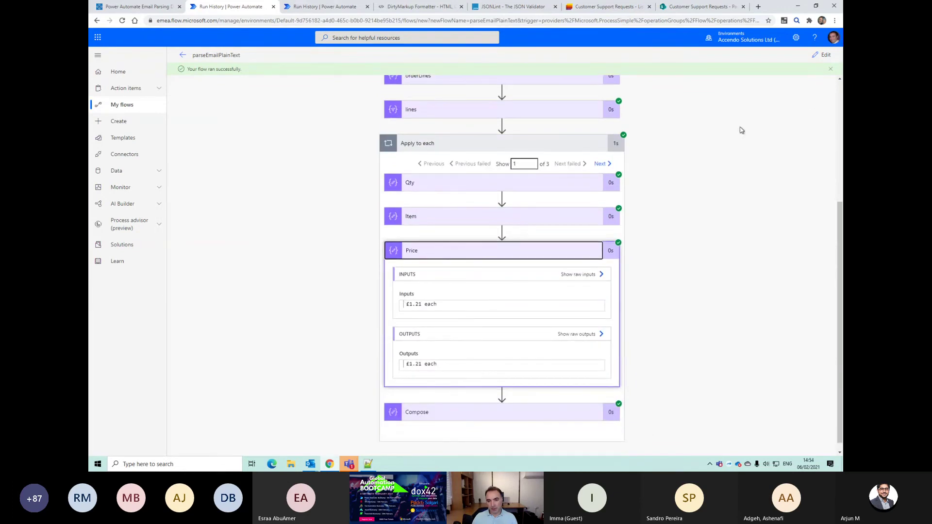
{"action": "left_click", "coordinate": [825, 55]}
{"action": "scroll", "coordinate": [526, 358], "scroll_direction": "down", "scroll_amount": 5}
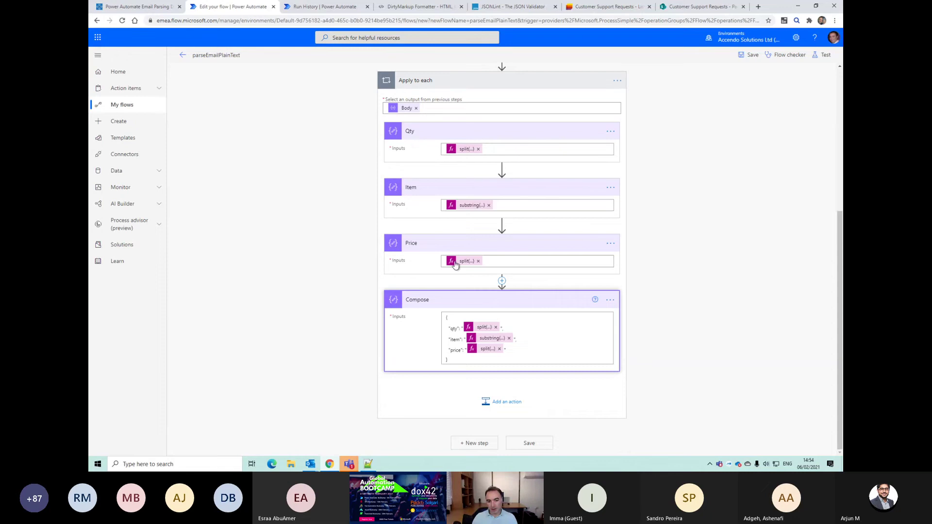
Step: Wrap the Compose object's price expression in trim()
{"action": "left_click", "coordinate": [455, 262]}
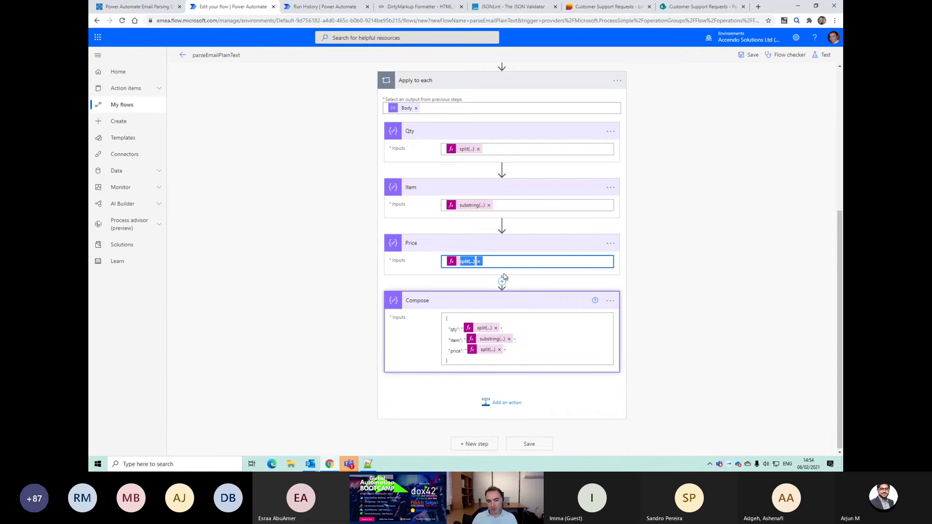
{"action": "left_click", "coordinate": [483, 356]}
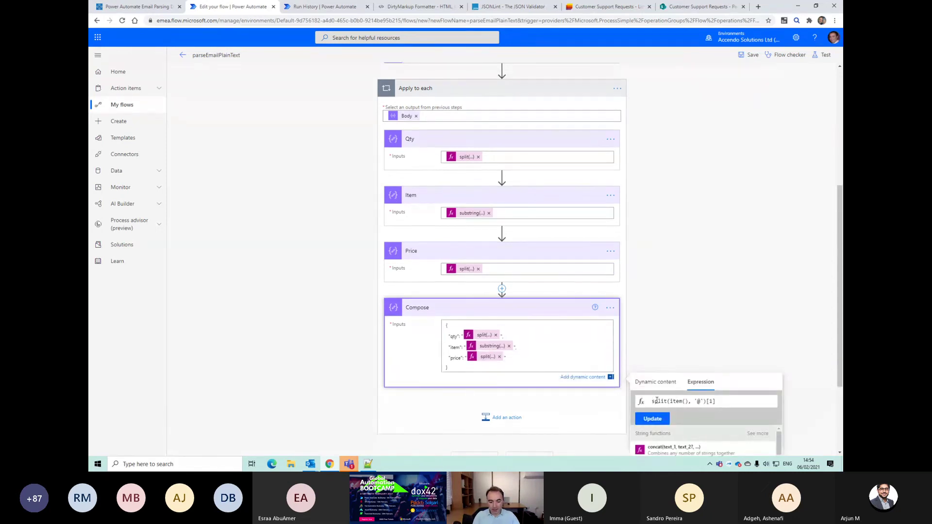
{"action": "type", "text": "trim("}
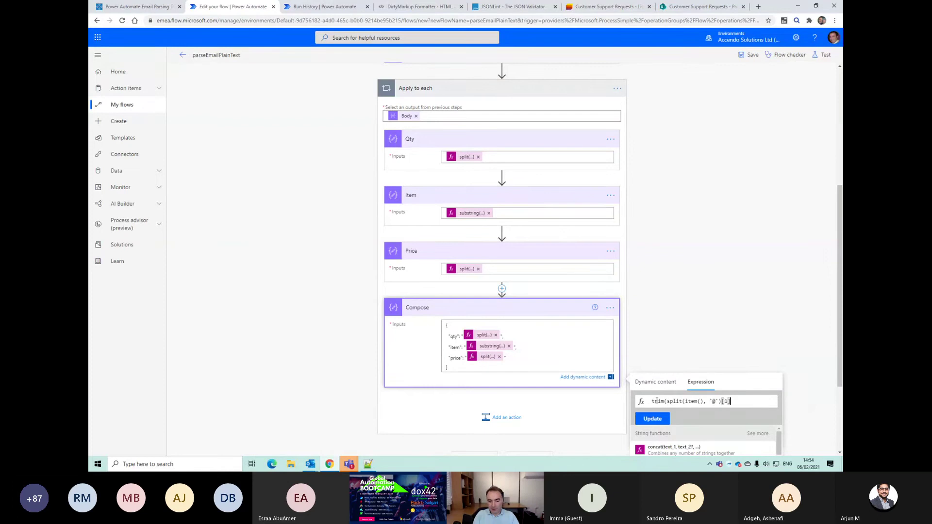
{"action": "type", "text": ")"}
{"action": "left_click", "coordinate": [639, 419]}
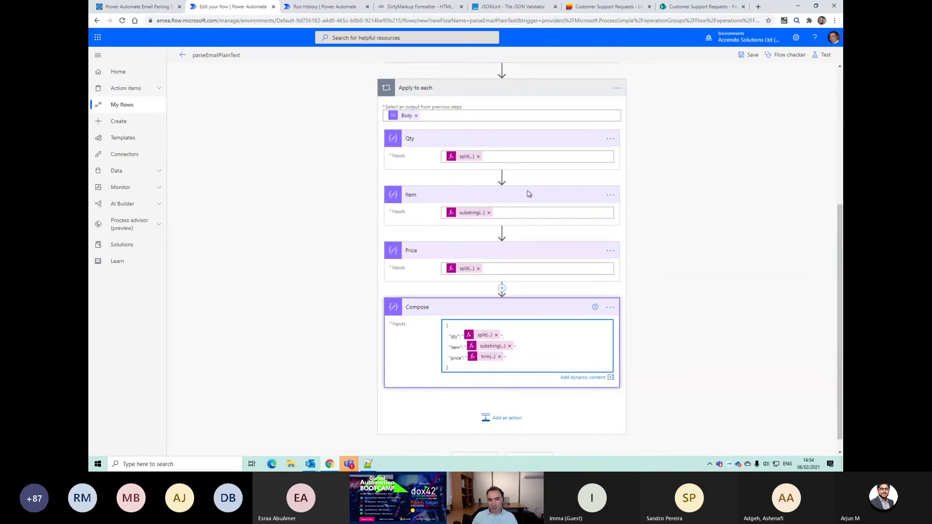
Step: Delete the Price, Item and Qty steps from the loop
{"action": "left_click", "coordinate": [611, 251]}
{"action": "left_click", "coordinate": [643, 349]}
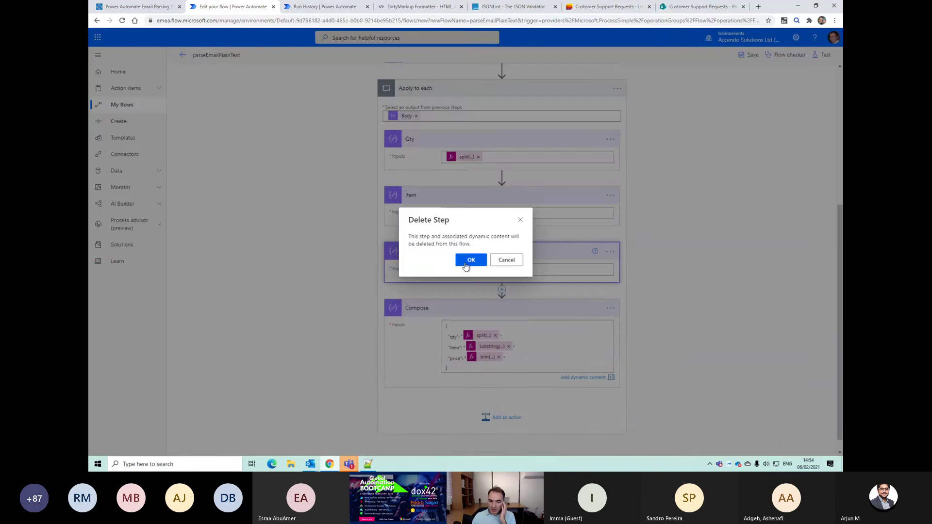
{"action": "left_click", "coordinate": [467, 266]}
{"action": "left_click", "coordinate": [610, 244]}
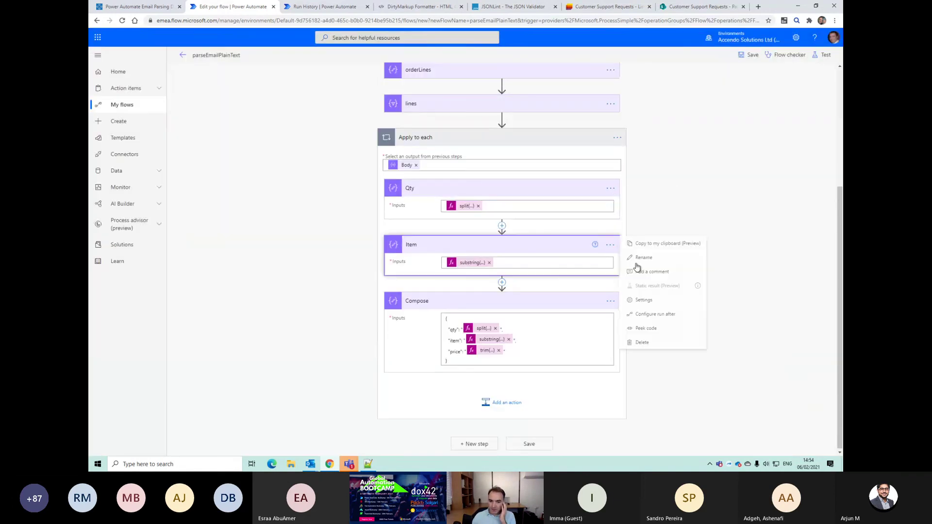
{"action": "left_click", "coordinate": [648, 341]}
{"action": "left_click", "coordinate": [467, 260]}
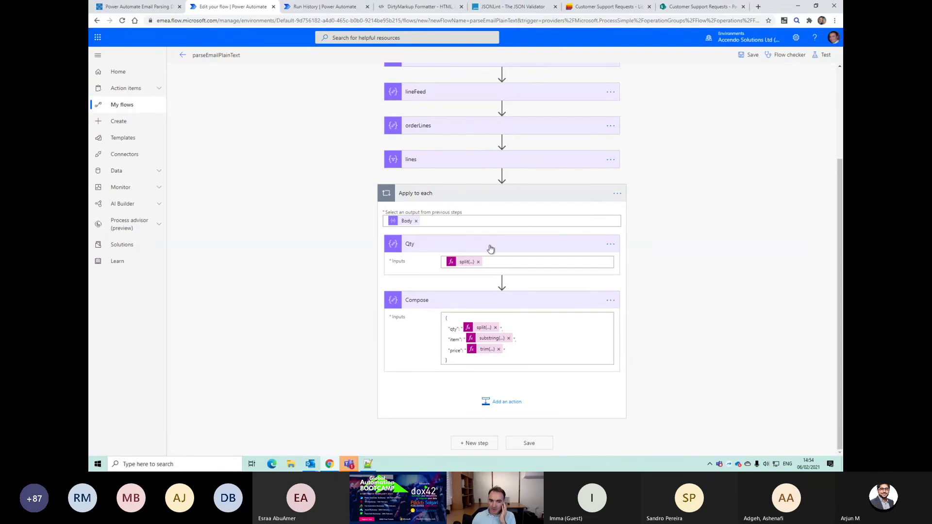
{"action": "left_click", "coordinate": [610, 244]}
{"action": "left_click", "coordinate": [642, 346]}
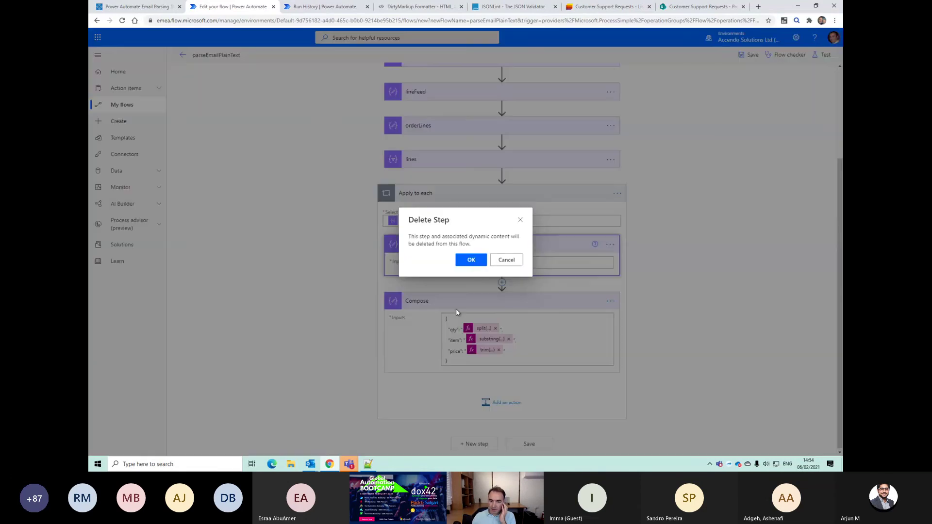
{"action": "left_click", "coordinate": [471, 260]}
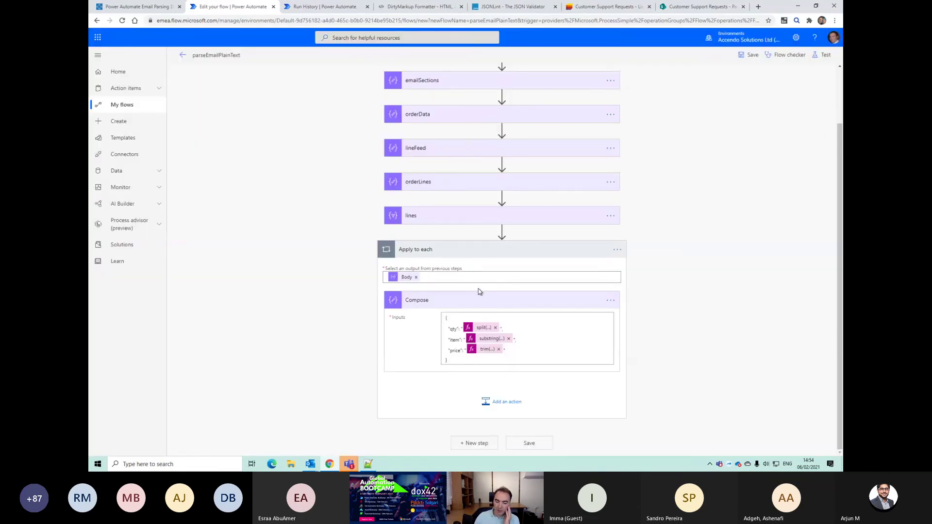
Step: Add a second Compose action inside the loop
{"action": "left_click", "coordinate": [504, 402]}
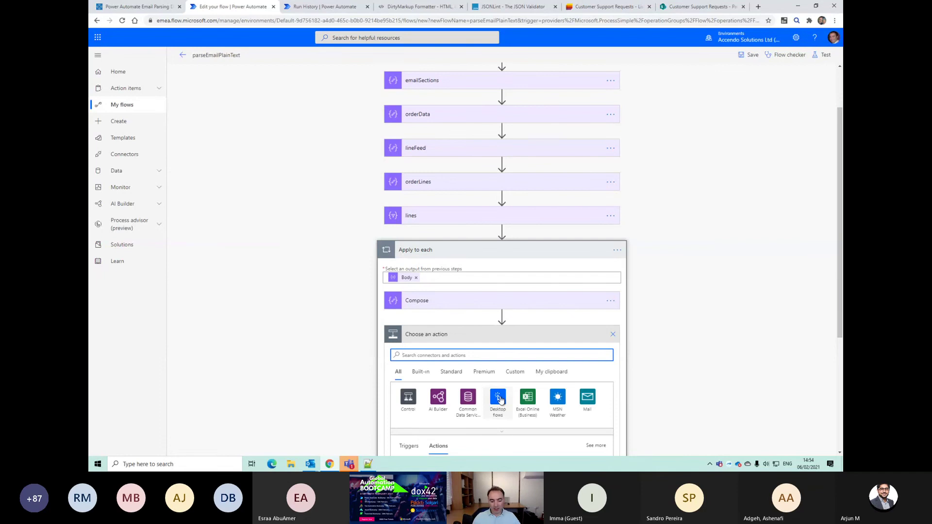
{"action": "type", "text": "compose"}
{"action": "scroll", "coordinate": [466, 385], "scroll_direction": "down", "scroll_amount": 2}
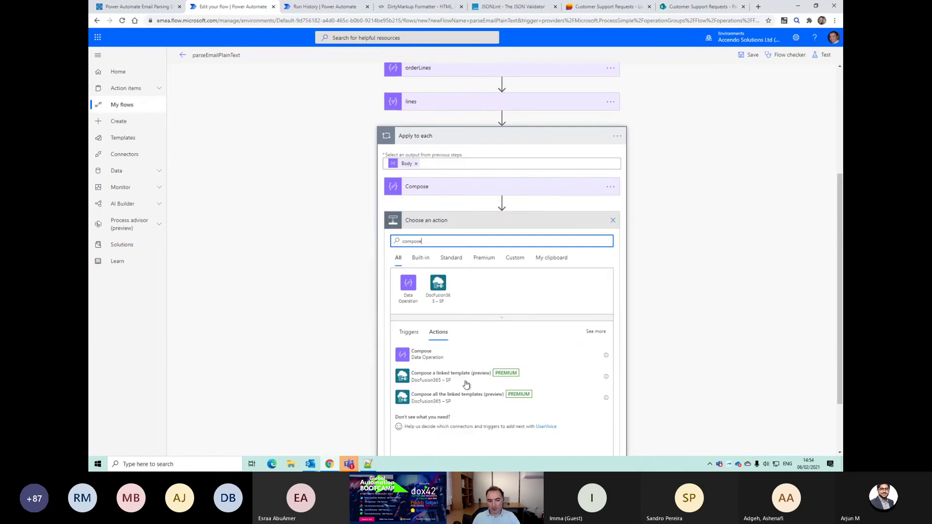
{"action": "left_click", "coordinate": [419, 330]}
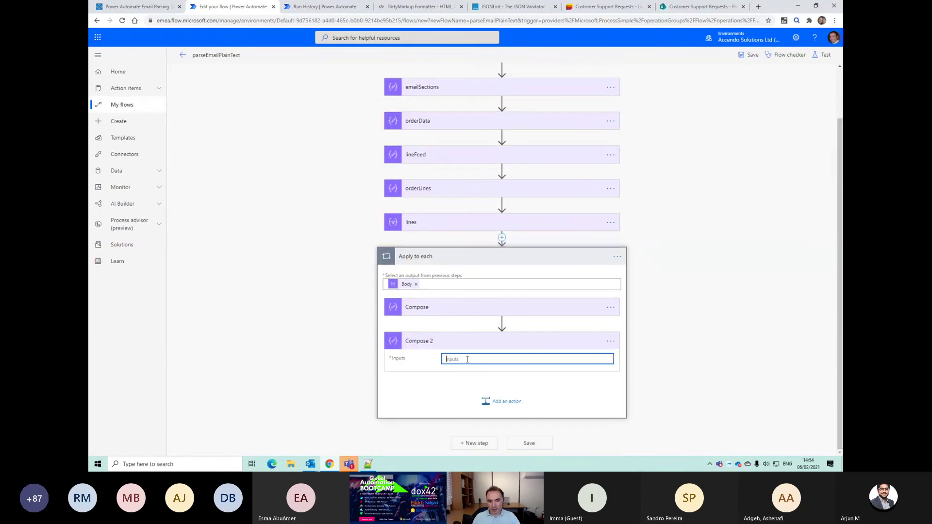
Step: Rename the first Compose step to lineJSON
{"action": "left_click", "coordinate": [610, 307]}
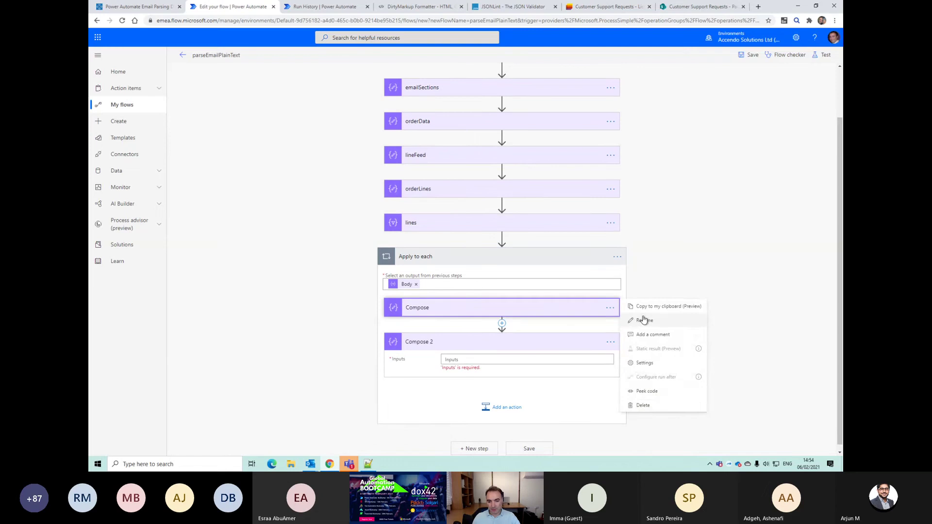
{"action": "left_click", "coordinate": [645, 321]}
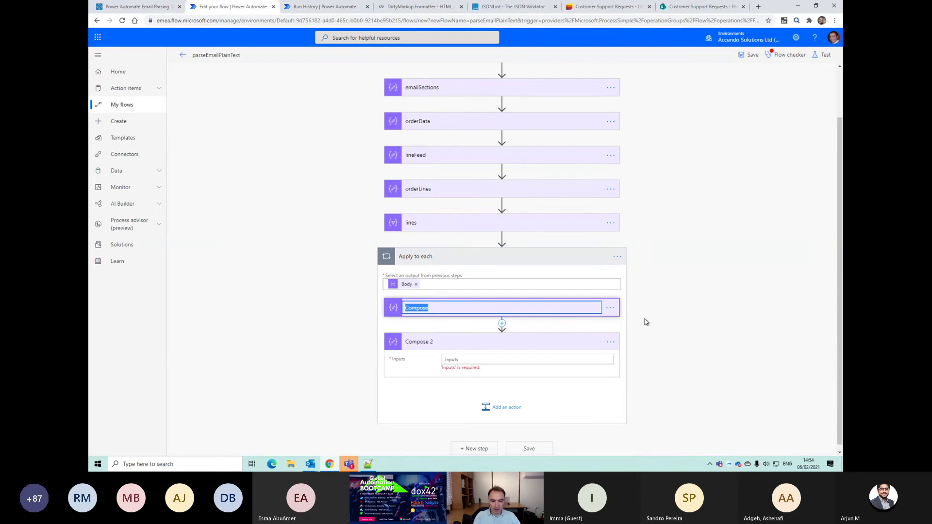
{"action": "type", "text": "lineJSON"}
{"action": "key", "text": "Return"}
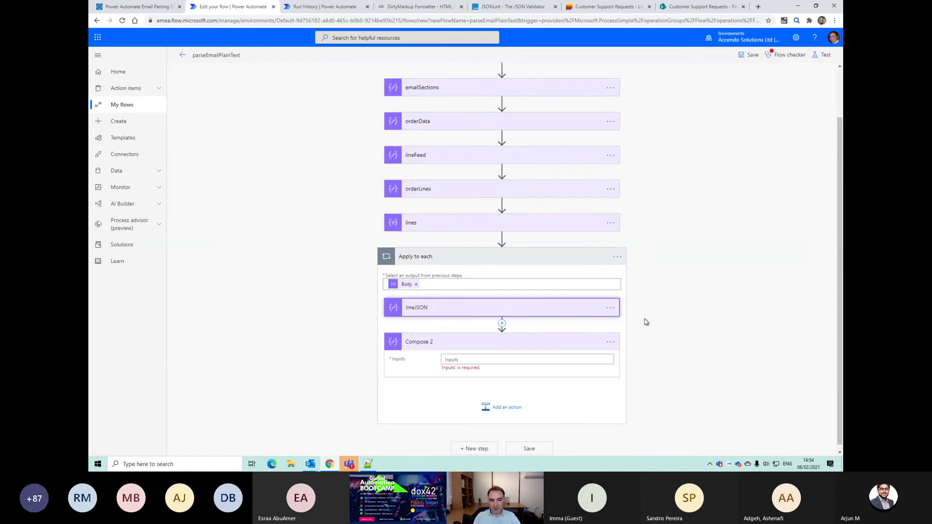
Step: Set Compose 2's input to lineJSON's Outputs
{"action": "left_click", "coordinate": [550, 358]}
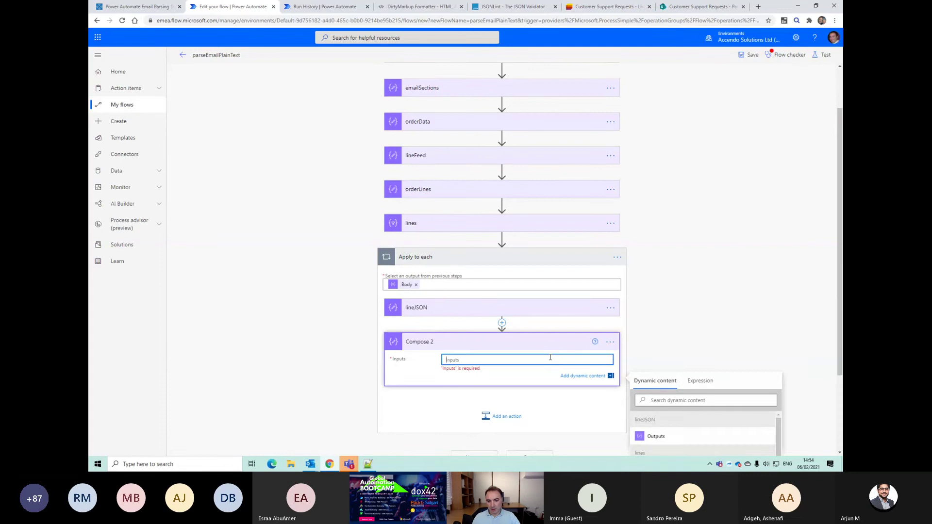
{"action": "left_click", "coordinate": [655, 403]}
{"action": "left_click", "coordinate": [609, 314]}
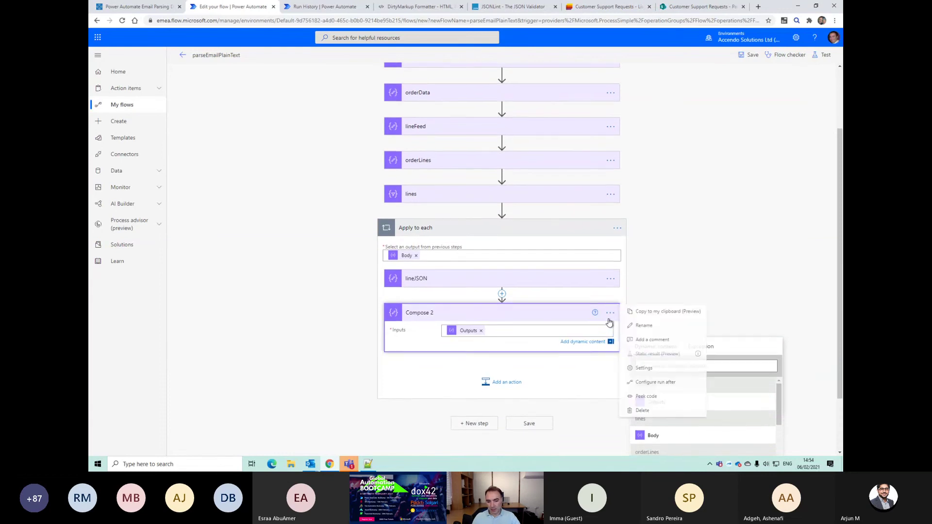
{"action": "left_click", "coordinate": [610, 339]}
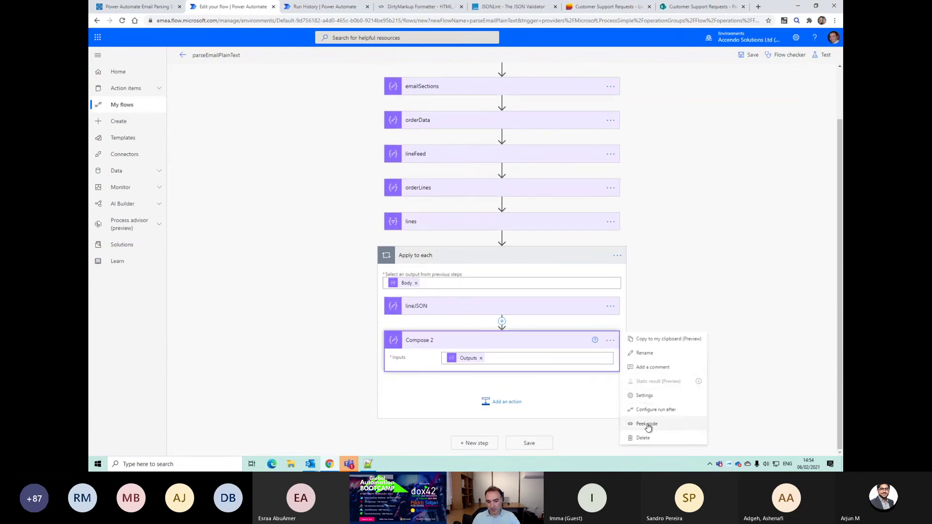
Step: Copy the outputs('lineJSON') expression from Compose 2's code view, then delete Compose 2
{"action": "left_click", "coordinate": [646, 423]}
{"action": "left_click_drag", "start_coordinate": [455, 366], "coordinate": [510, 365]}
{"action": "left_click", "coordinate": [497, 392]}
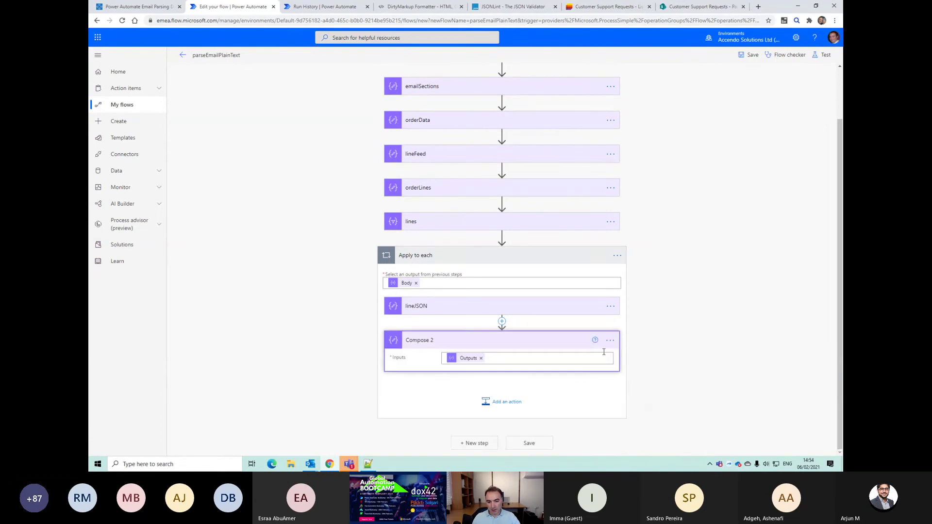
{"action": "left_click", "coordinate": [610, 339]}
{"action": "left_click", "coordinate": [643, 438]}
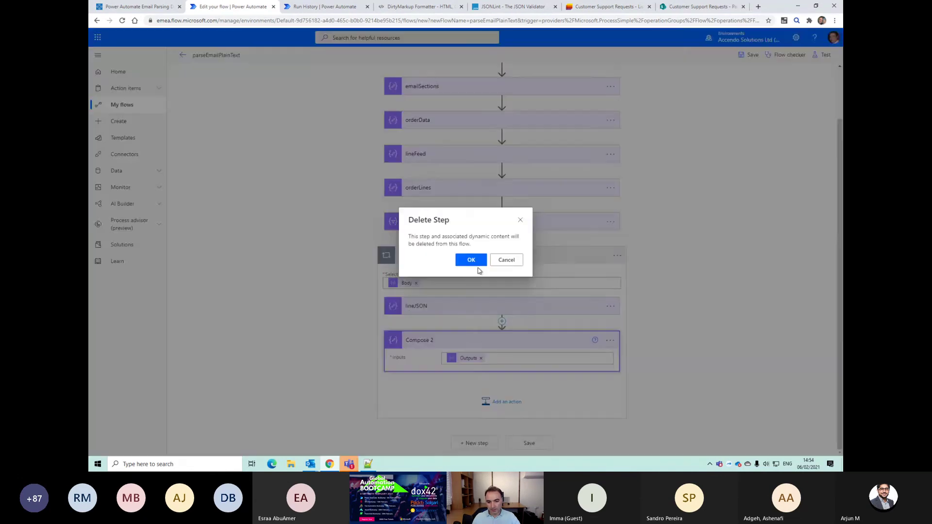
{"action": "left_click", "coordinate": [471, 262]}
Step: Add a Compose step after the loop whose input is the pasted outputs expression
{"action": "left_click", "coordinate": [474, 442]}
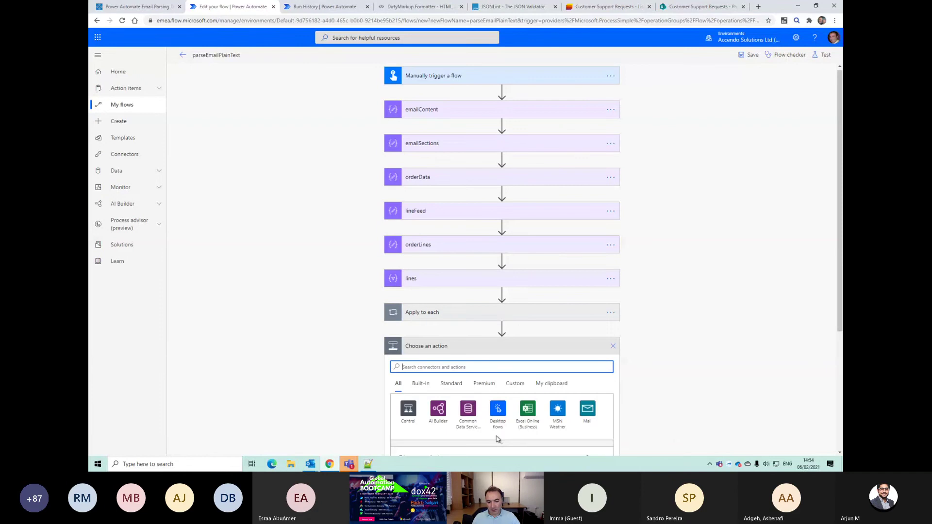
{"action": "type", "text": "compose"}
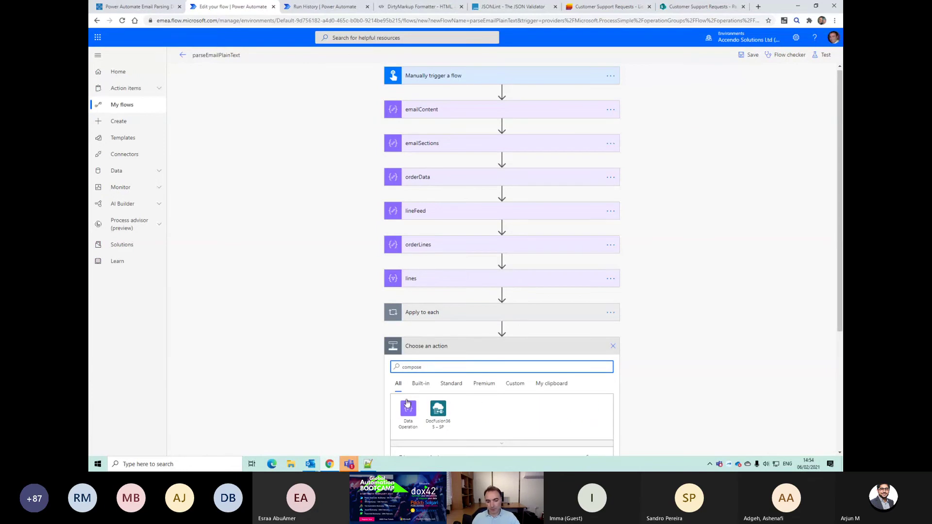
{"action": "scroll", "coordinate": [500, 437], "scroll_direction": "down", "scroll_amount": 3}
{"action": "left_click", "coordinate": [415, 337]}
{"action": "left_click", "coordinate": [463, 368]}
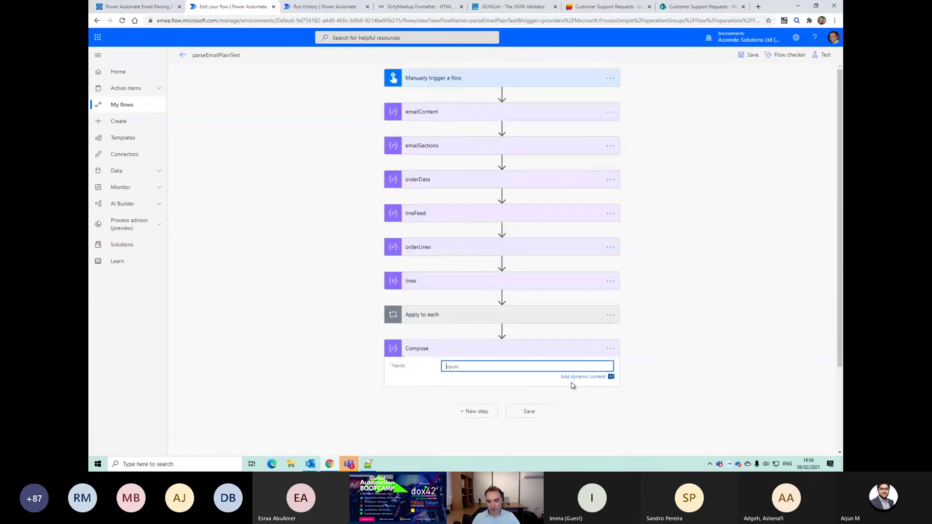
{"action": "left_click", "coordinate": [695, 381]}
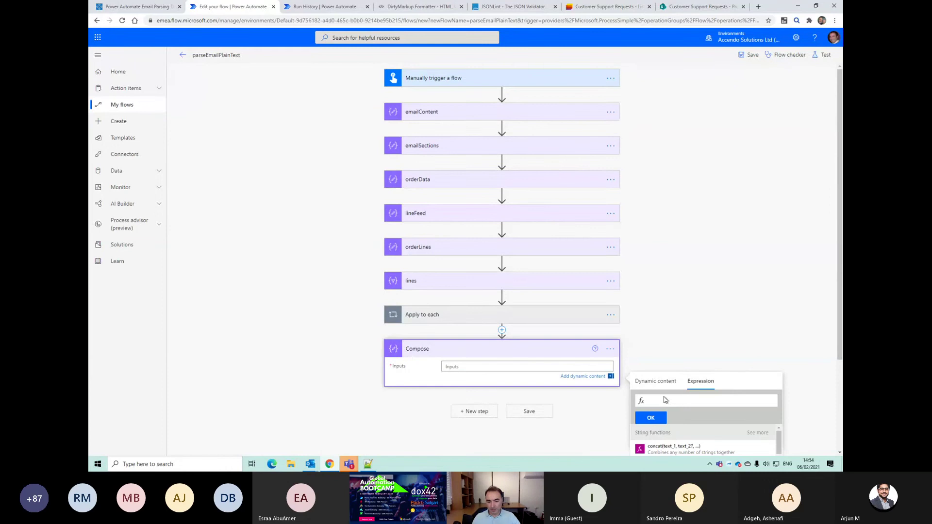
{"action": "key", "text": "ctrl+v"}
{"action": "left_click", "coordinate": [650, 417]}
Step: Rename the new Compose step to lineArray and save the flow
{"action": "left_click", "coordinate": [610, 349]}
{"action": "left_click", "coordinate": [641, 360]}
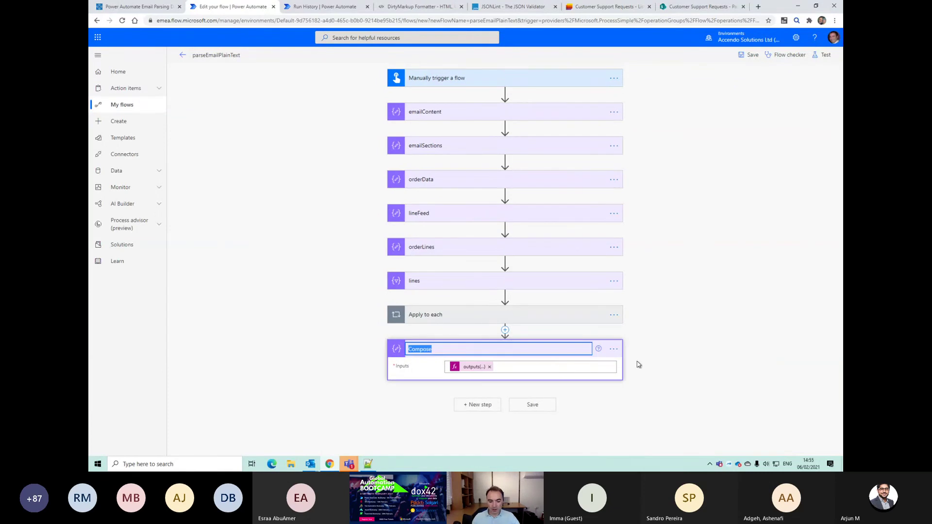
{"action": "type", "text": "lineArray"}
{"action": "key", "text": "Return"}
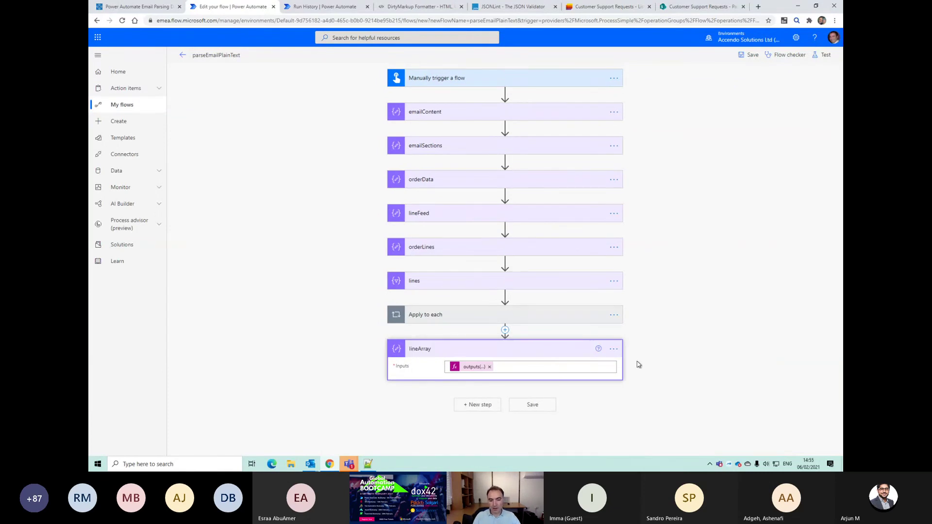
{"action": "left_click", "coordinate": [546, 406]}
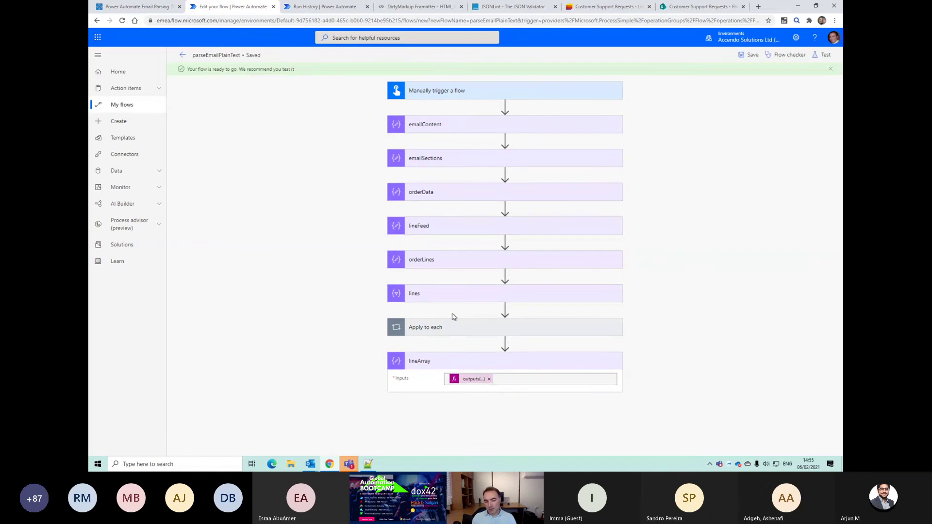
Step: Rerun the flow test with a recent trigger and expand the Apply to each loop's lineJSON
{"action": "left_click", "coordinate": [824, 54]}
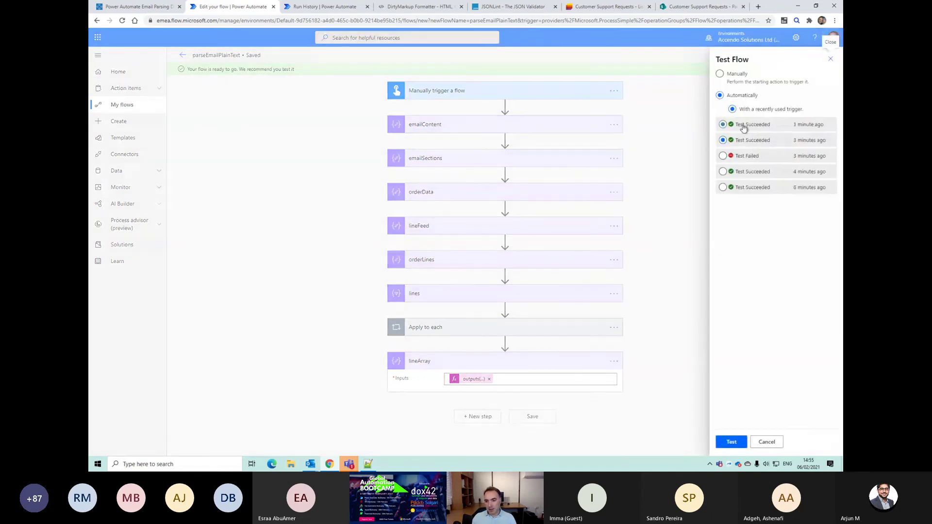
{"action": "left_click", "coordinate": [730, 441]}
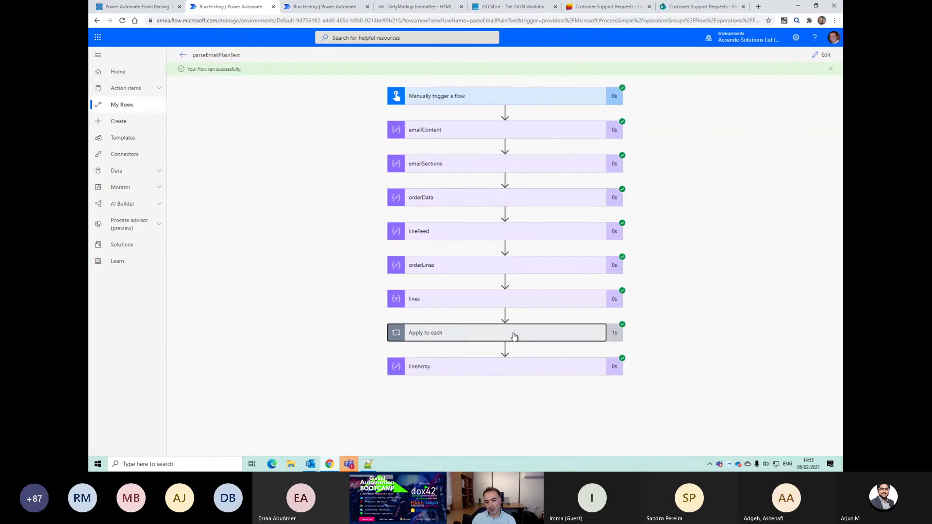
{"action": "left_click", "coordinate": [514, 336]}
{"action": "left_click", "coordinate": [490, 377]}
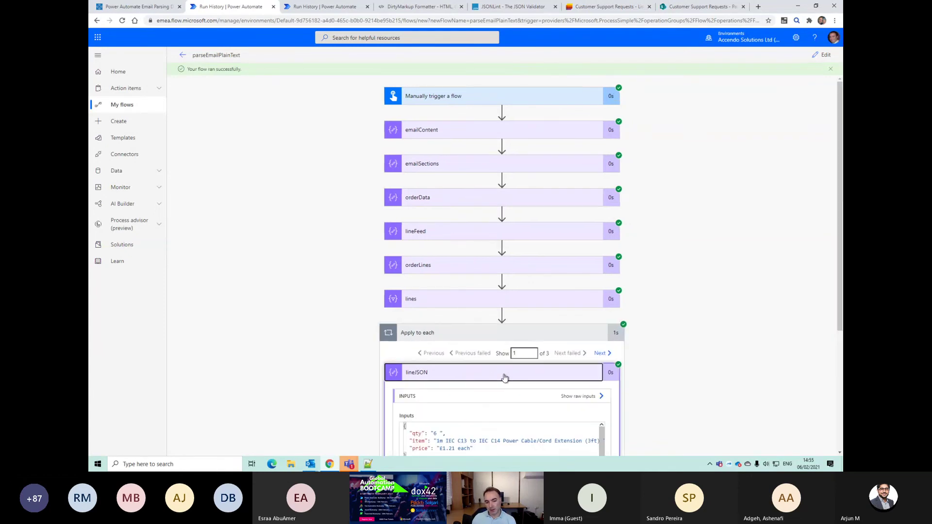
Step: Page to loop iteration 3 of 3 to view the Velcro Roll lineJSON output
{"action": "scroll", "coordinate": [504, 374], "scroll_direction": "down", "scroll_amount": 3}
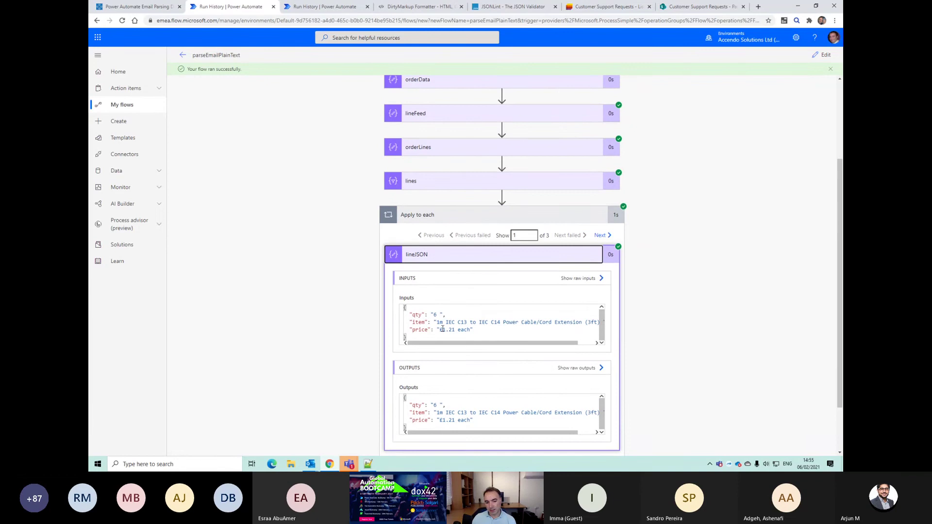
{"action": "left_click", "coordinate": [599, 235]}
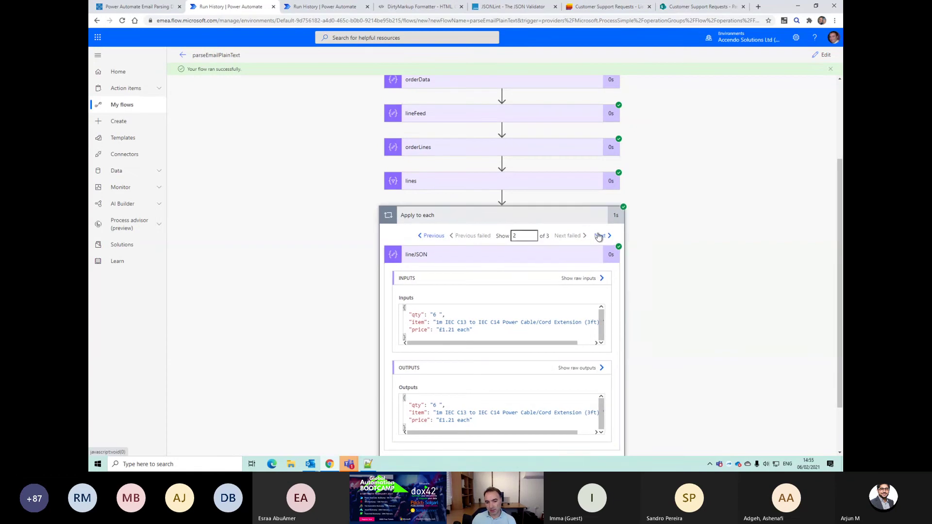
{"action": "left_click", "coordinate": [600, 236]}
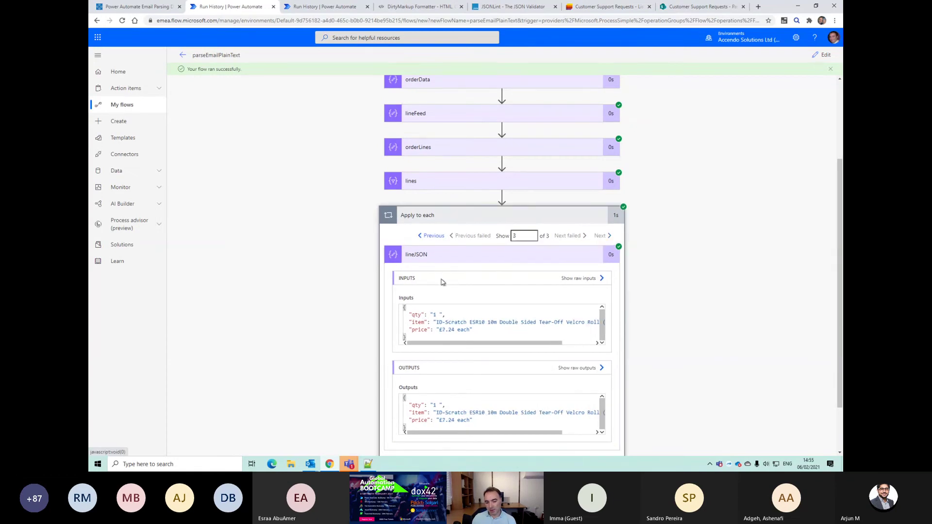
{"action": "scroll", "coordinate": [442, 292], "scroll_direction": "down", "scroll_amount": 1}
{"action": "scroll", "coordinate": [442, 297], "scroll_direction": "down", "scroll_amount": 1}
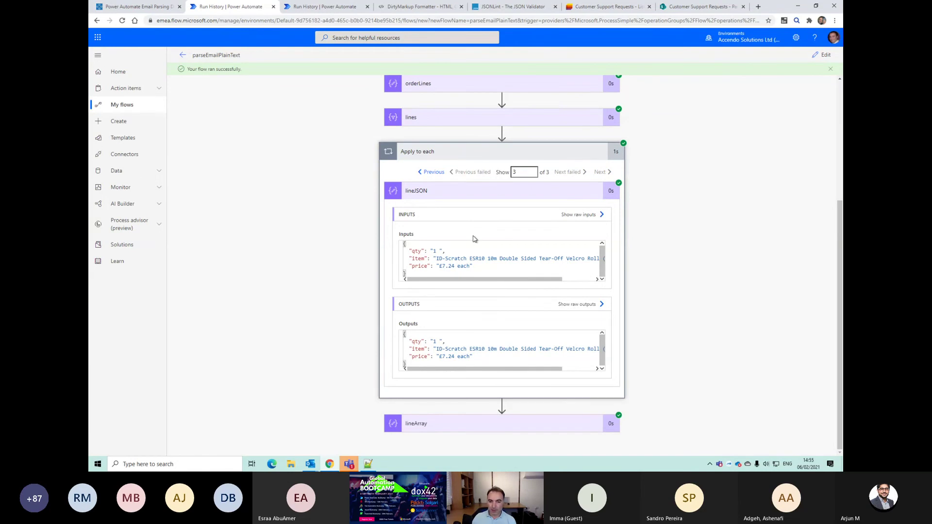
Step: Inspect the lineArray JSON array, then collapse lineArray and the loop back to the flow overview
{"action": "left_click", "coordinate": [471, 423]}
{"action": "scroll", "coordinate": [507, 410], "scroll_direction": "down", "scroll_amount": 3}
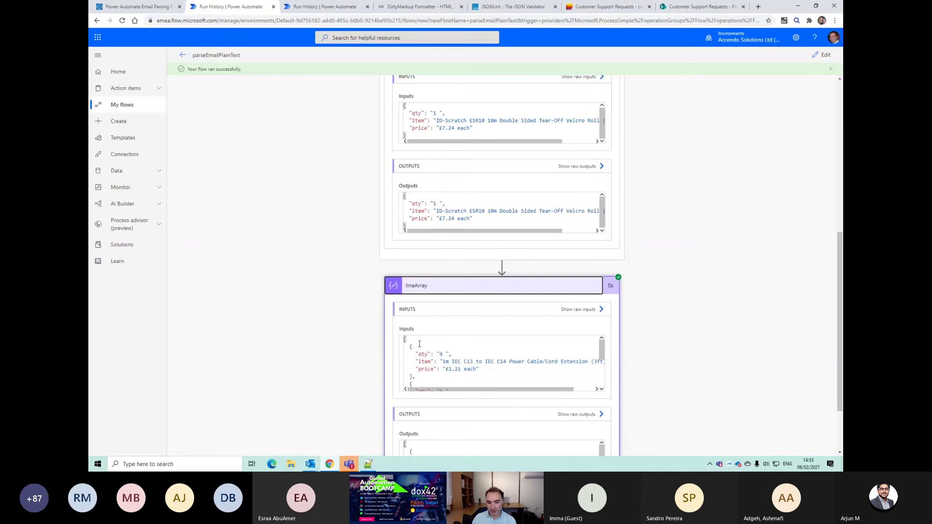
{"action": "left_click_drag", "start_coordinate": [410, 345], "coordinate": [487, 371]}
{"action": "left_click", "coordinate": [442, 361]}
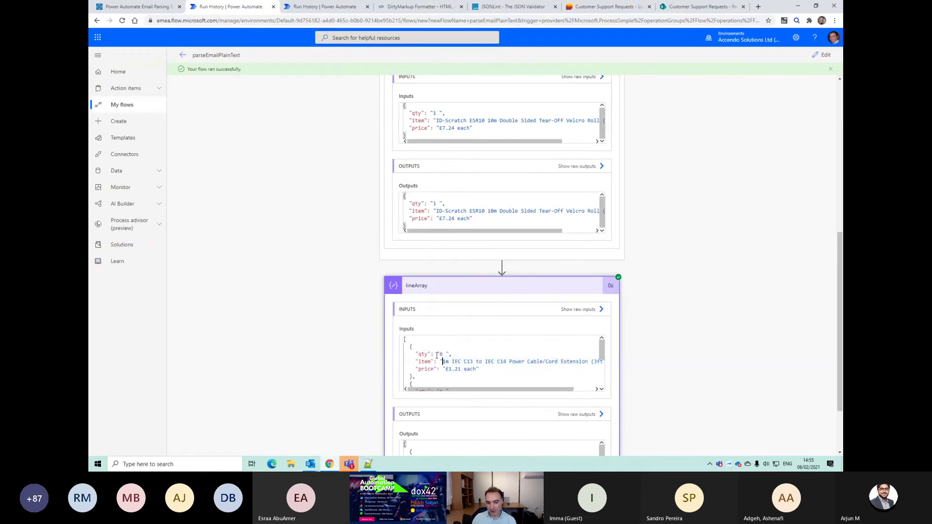
{"action": "scroll", "coordinate": [436, 355], "scroll_direction": "down", "scroll_amount": 5}
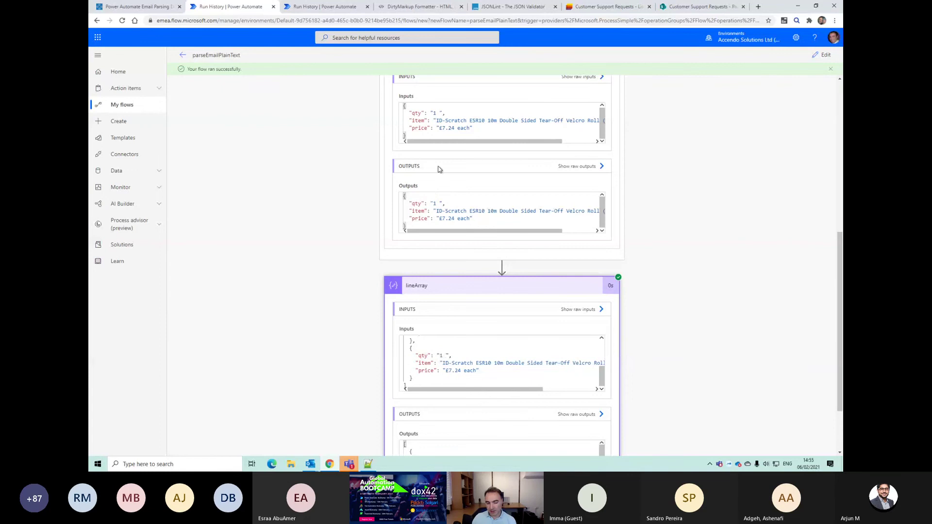
{"action": "scroll", "coordinate": [469, 161], "scroll_direction": "up", "scroll_amount": 2}
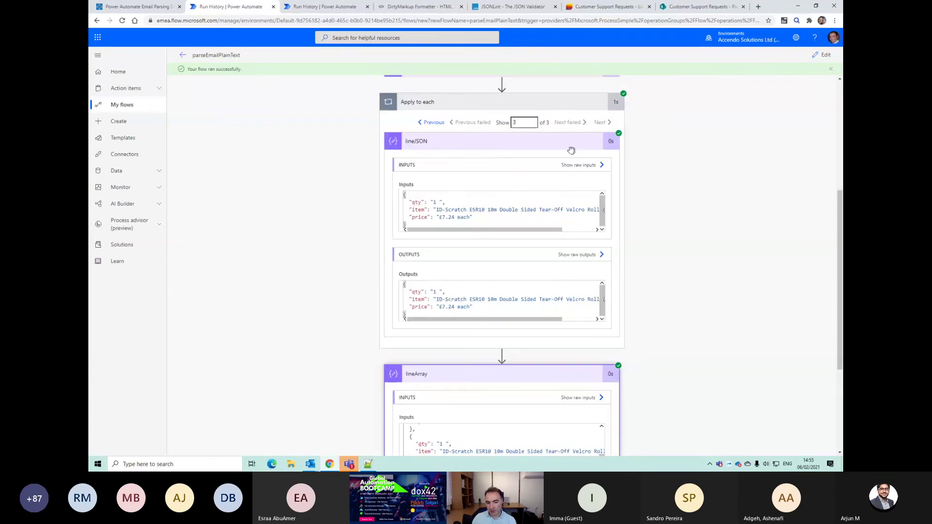
{"action": "scroll", "coordinate": [451, 363], "scroll_direction": "down", "scroll_amount": 3}
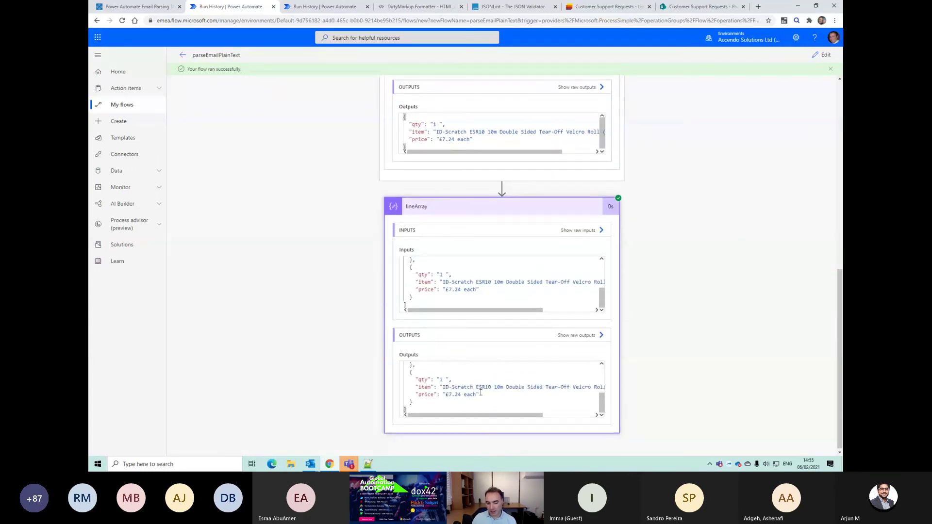
{"action": "scroll", "coordinate": [466, 391], "scroll_direction": "up", "scroll_amount": 5}
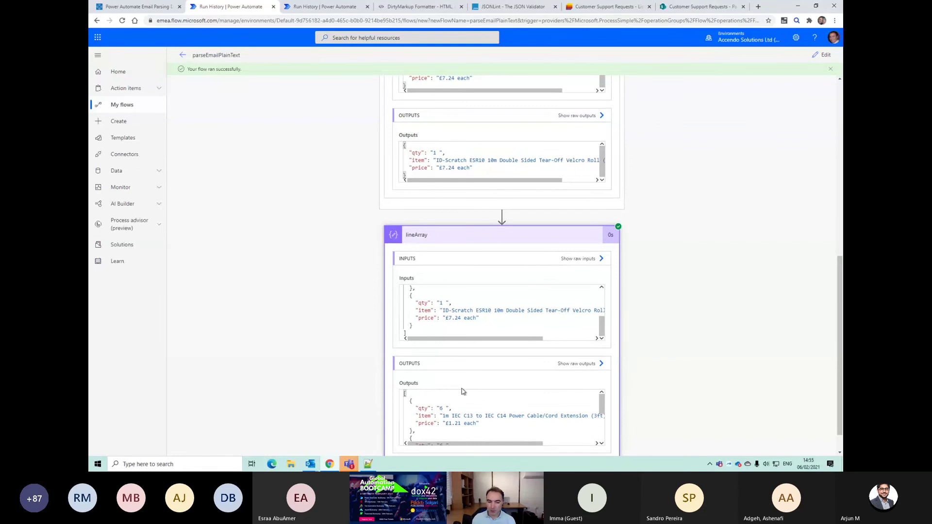
{"action": "left_click", "coordinate": [427, 241]}
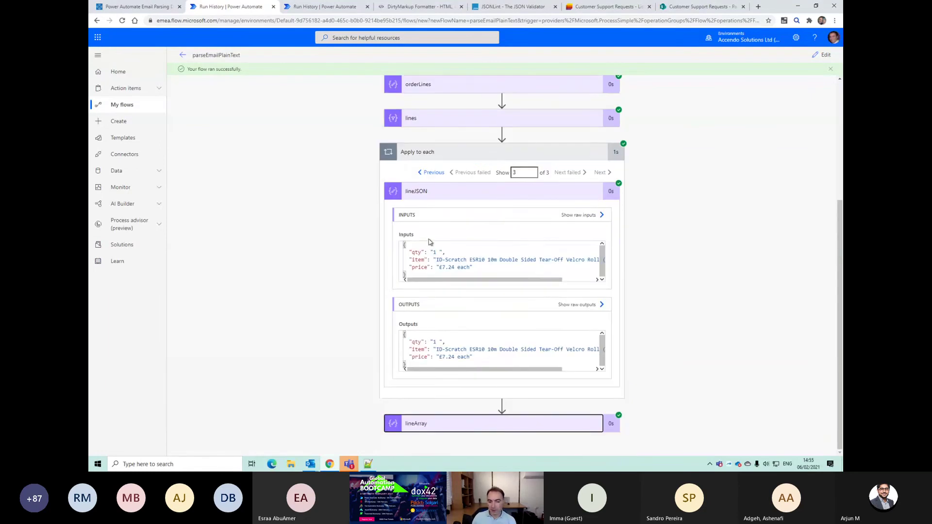
{"action": "left_click", "coordinate": [428, 192]}
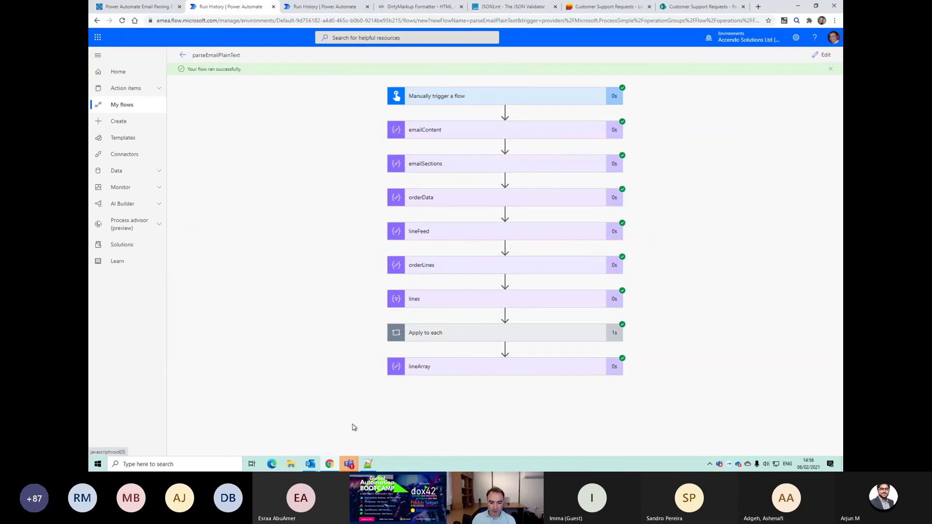
Step: Bring the Teams meeting window to the front with its chat panel showing
{"action": "mouse_move", "coordinate": [348, 464]}
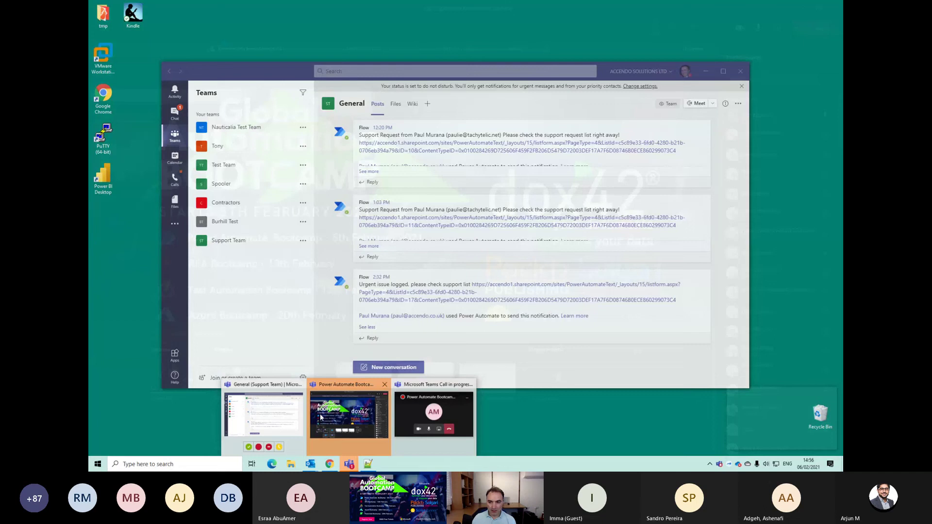
{"action": "left_click", "coordinate": [349, 412]}
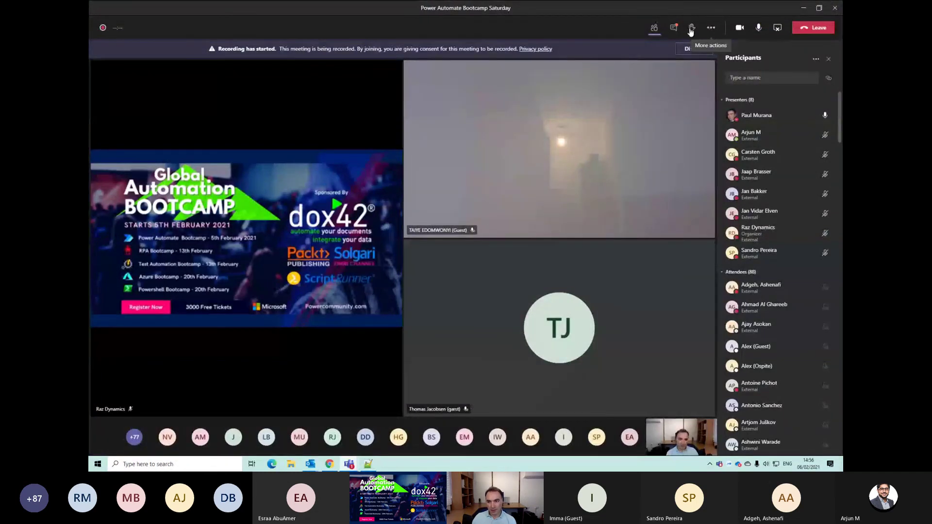
{"action": "left_click", "coordinate": [673, 28]}
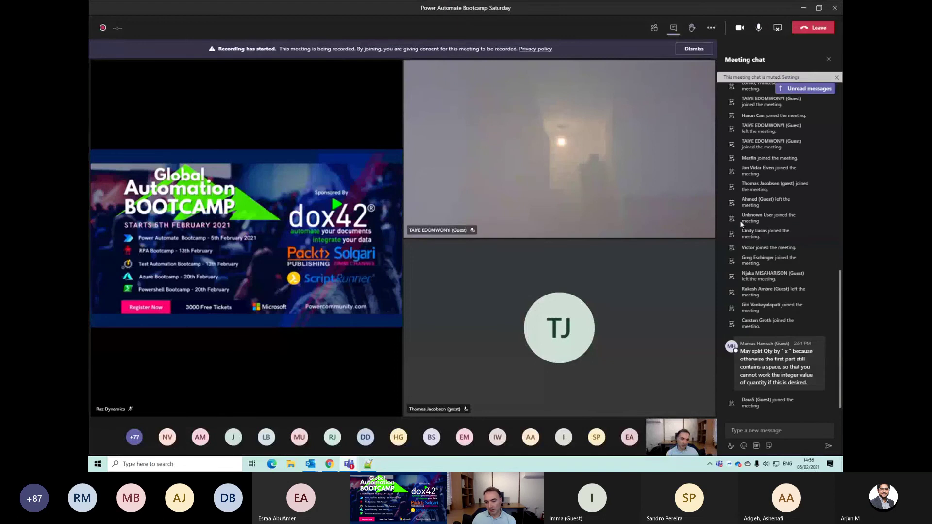
Step: Highlight the attendee's Qty-splitting suggestion in chat, then switch back to the flow run
{"action": "mouse_move", "coordinate": [760, 363]}
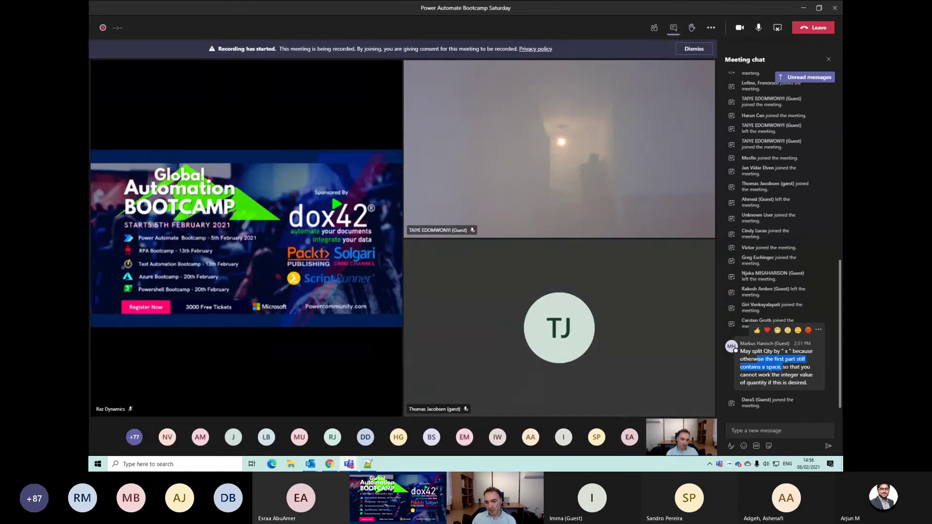
{"action": "left_click_drag", "start_coordinate": [756, 375], "coordinate": [790, 374]}
{"action": "left_click", "coordinate": [766, 383]}
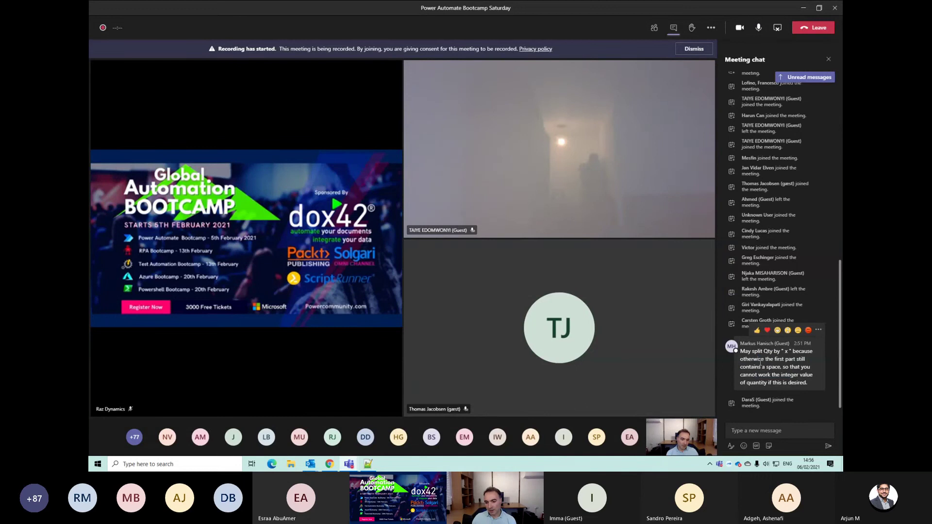
{"action": "left_click_drag", "start_coordinate": [751, 352], "coordinate": [773, 341]}
{"action": "left_click", "coordinate": [774, 341]}
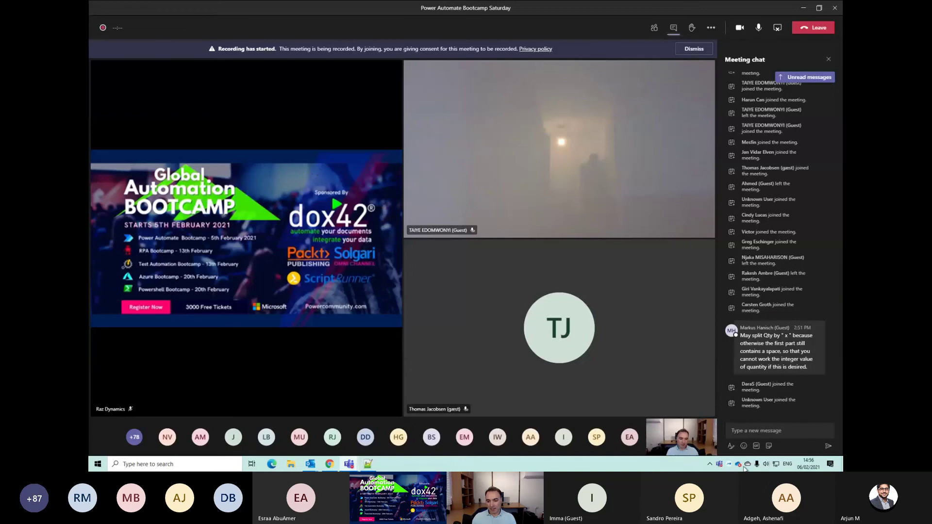
{"action": "mouse_move", "coordinate": [807, 463]}
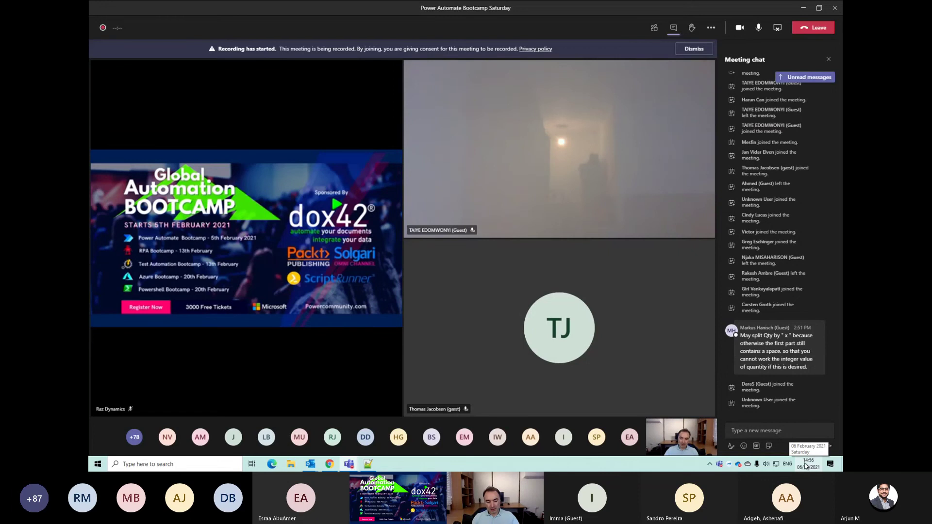
{"action": "key", "text": "alt+Tab"}
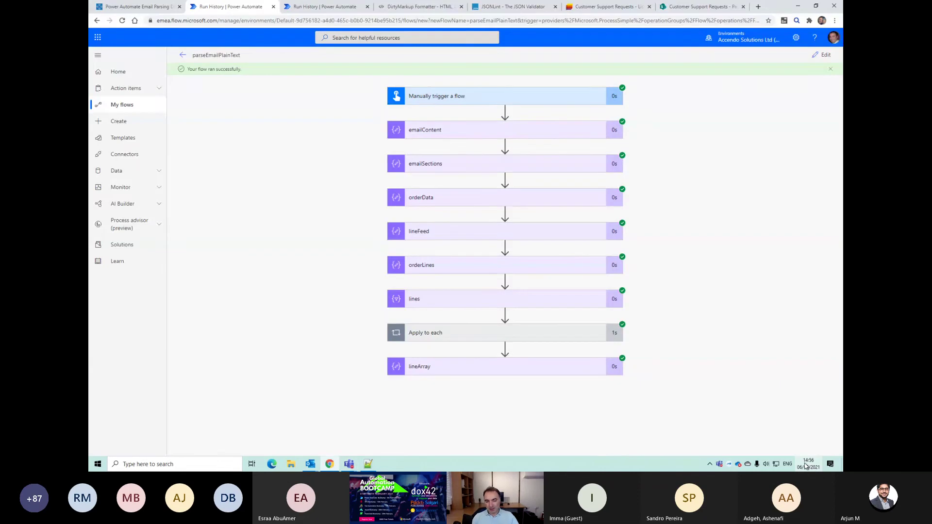
Step: Switch from the Chrome flow run back to the Teams meeting window with Alt+Tab
{"action": "key", "text": "alt+Tab"}
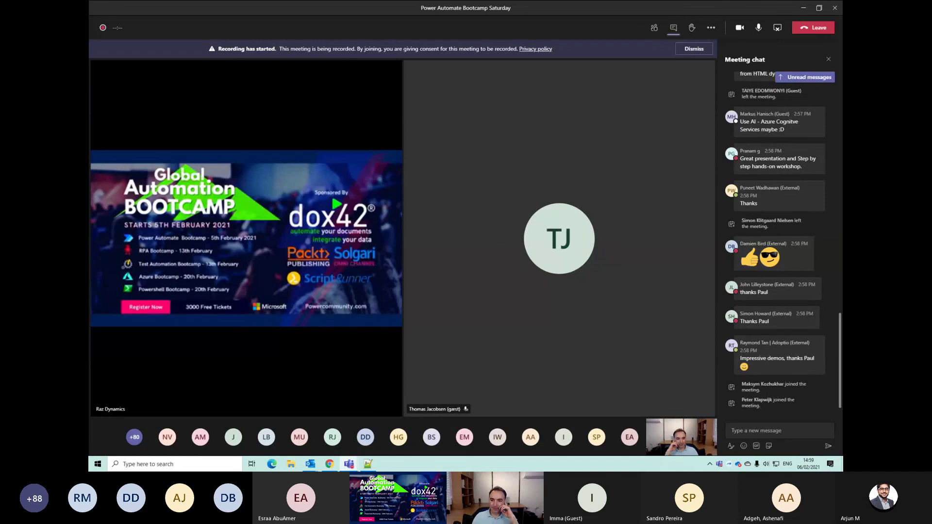
Step: Replace the meeting chat with the participants list showing 11 presenters and 86 attendees
{"action": "scroll", "coordinate": [814, 375], "scroll_direction": "up", "scroll_amount": 1}
{"action": "scroll", "coordinate": [813, 388], "scroll_direction": "down", "scroll_amount": 1}
{"action": "scroll", "coordinate": [840, 385], "scroll_direction": "up", "scroll_amount": 10}
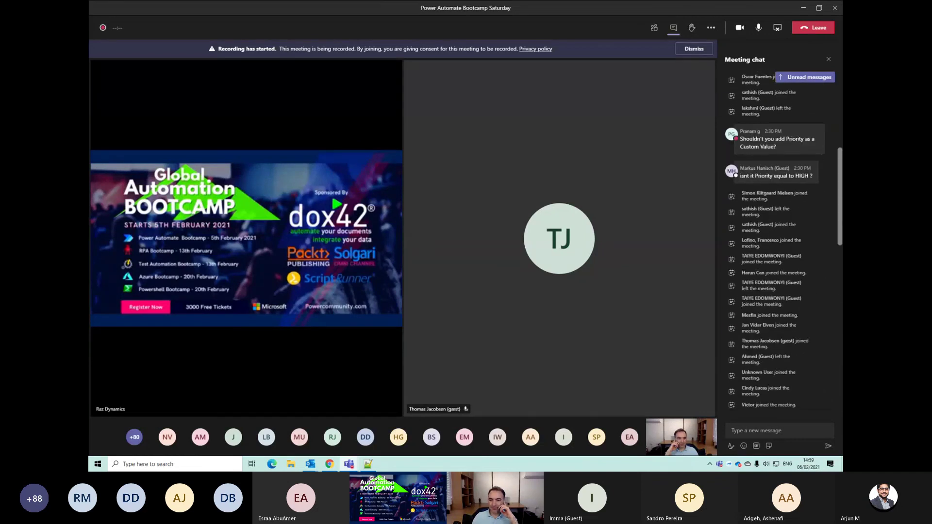
{"action": "left_click", "coordinate": [656, 34]}
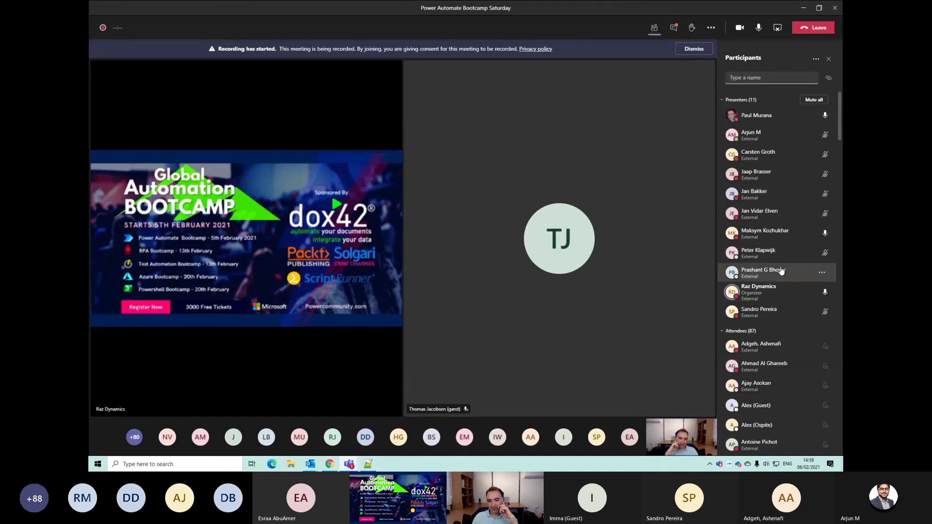
{"action": "scroll", "coordinate": [780, 272], "scroll_direction": "down", "scroll_amount": 3}
{"action": "scroll", "coordinate": [780, 273], "scroll_direction": "up", "scroll_amount": 3}
{"action": "left_click", "coordinate": [838, 133]}
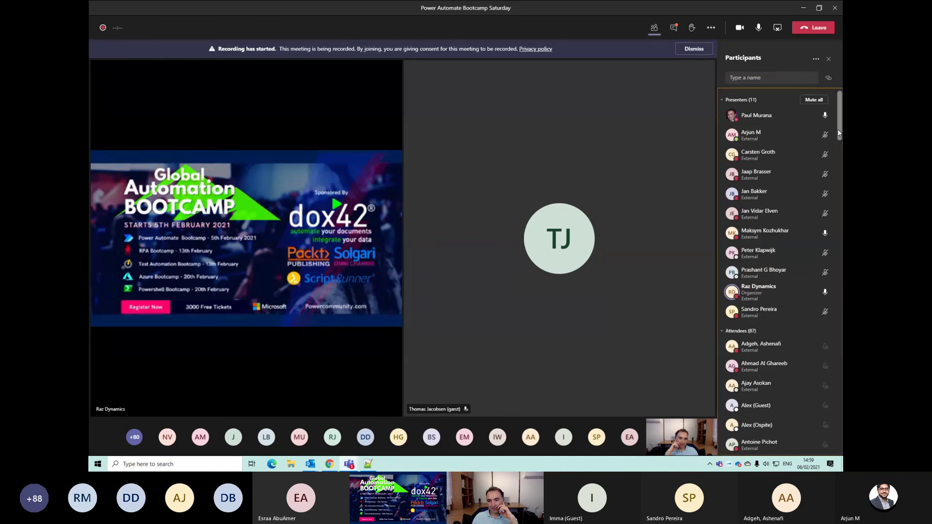
{"action": "left_click_drag", "start_coordinate": [839, 132], "coordinate": [833, 133]}
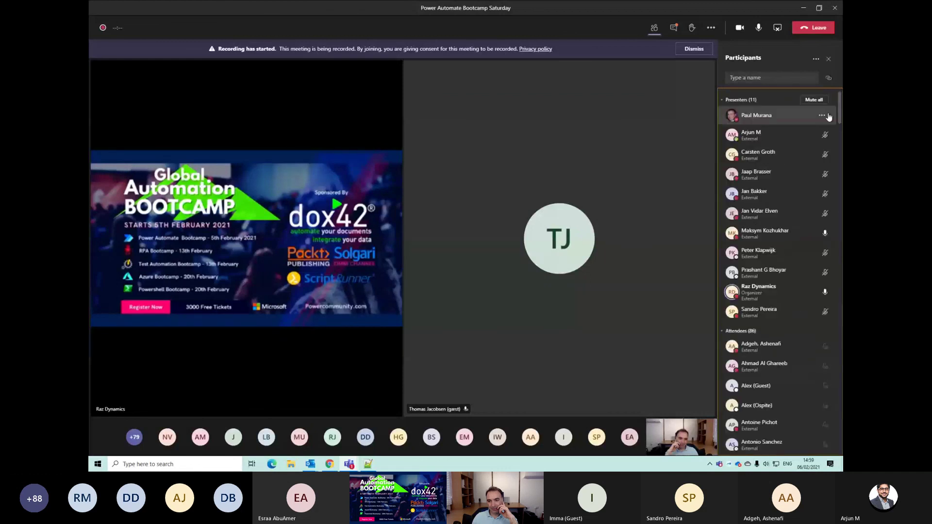